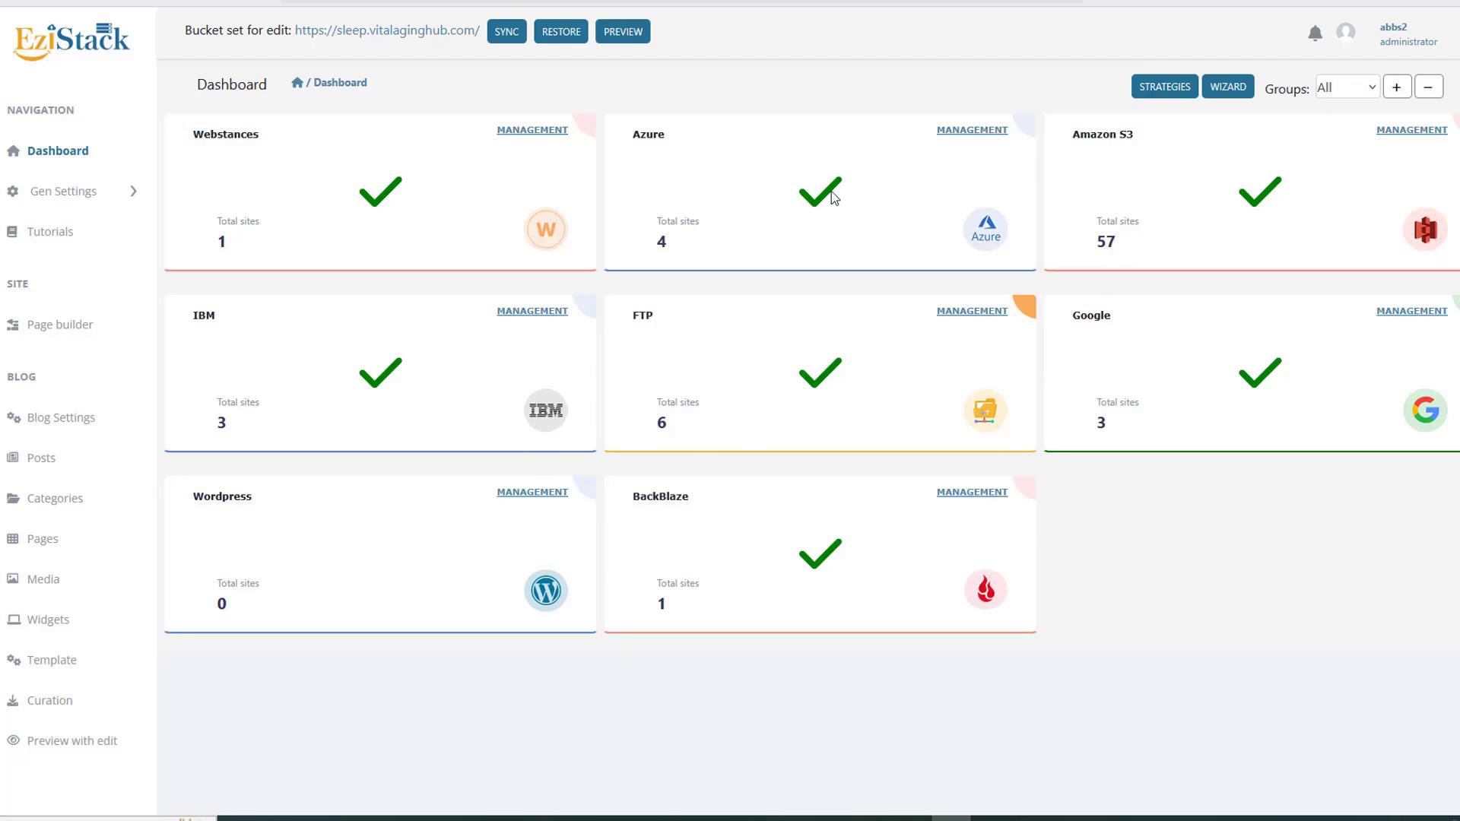
left_click(1360, 92)
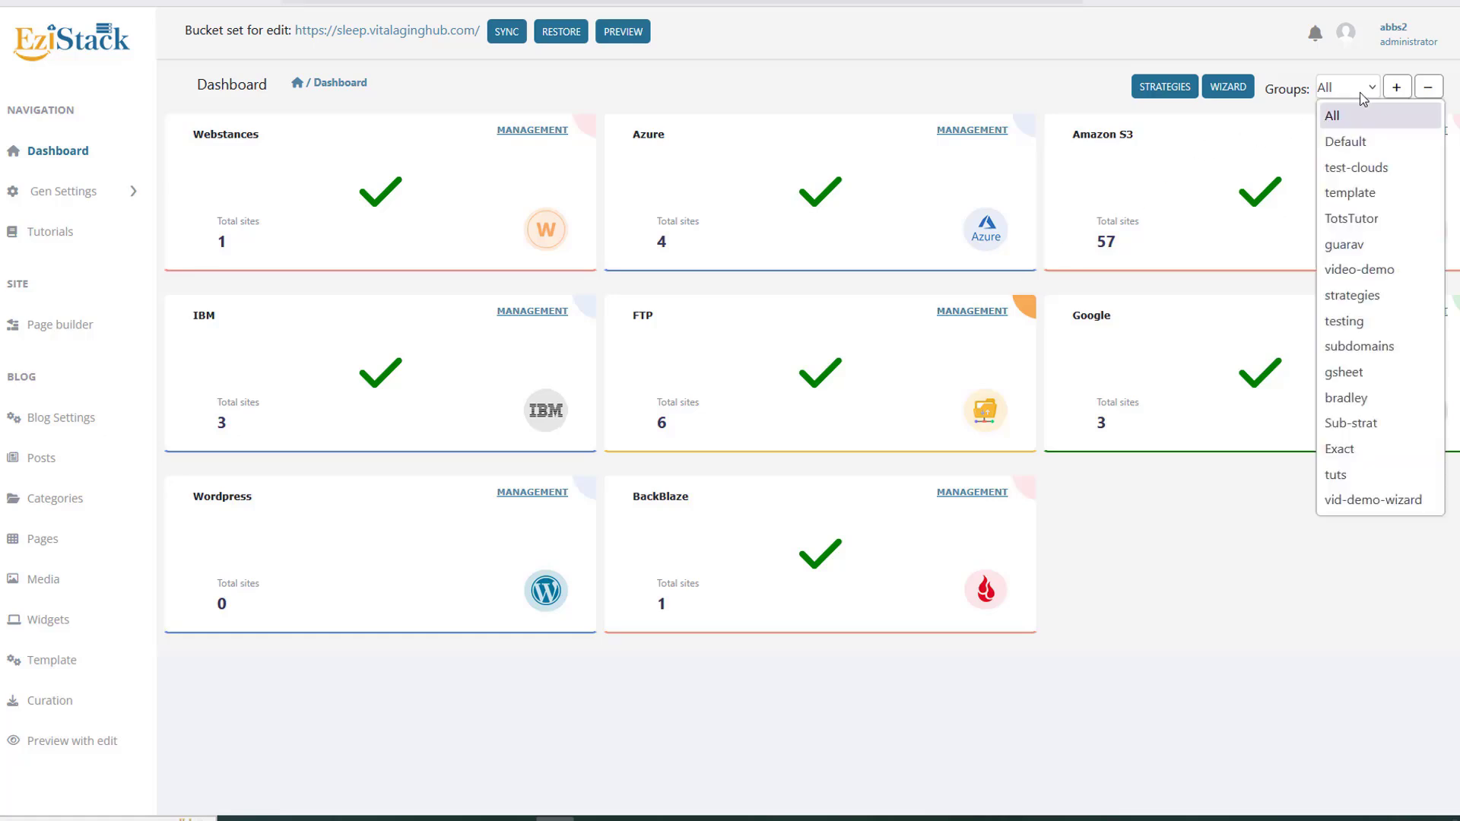
left_click(1332, 505)
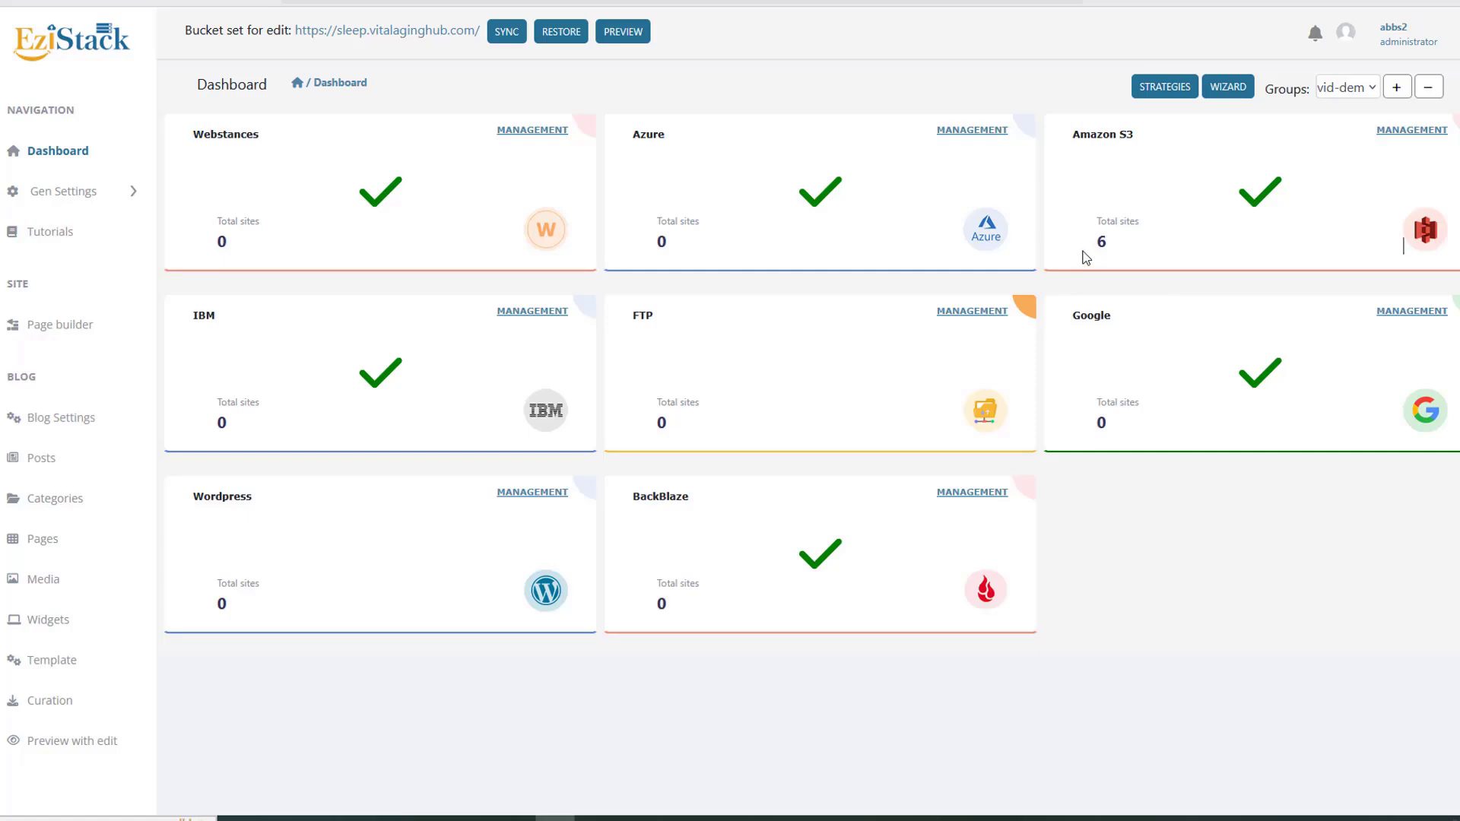
left_click_drag(1085, 257, 1137, 244)
left_click(1116, 246)
left_click(1387, 134)
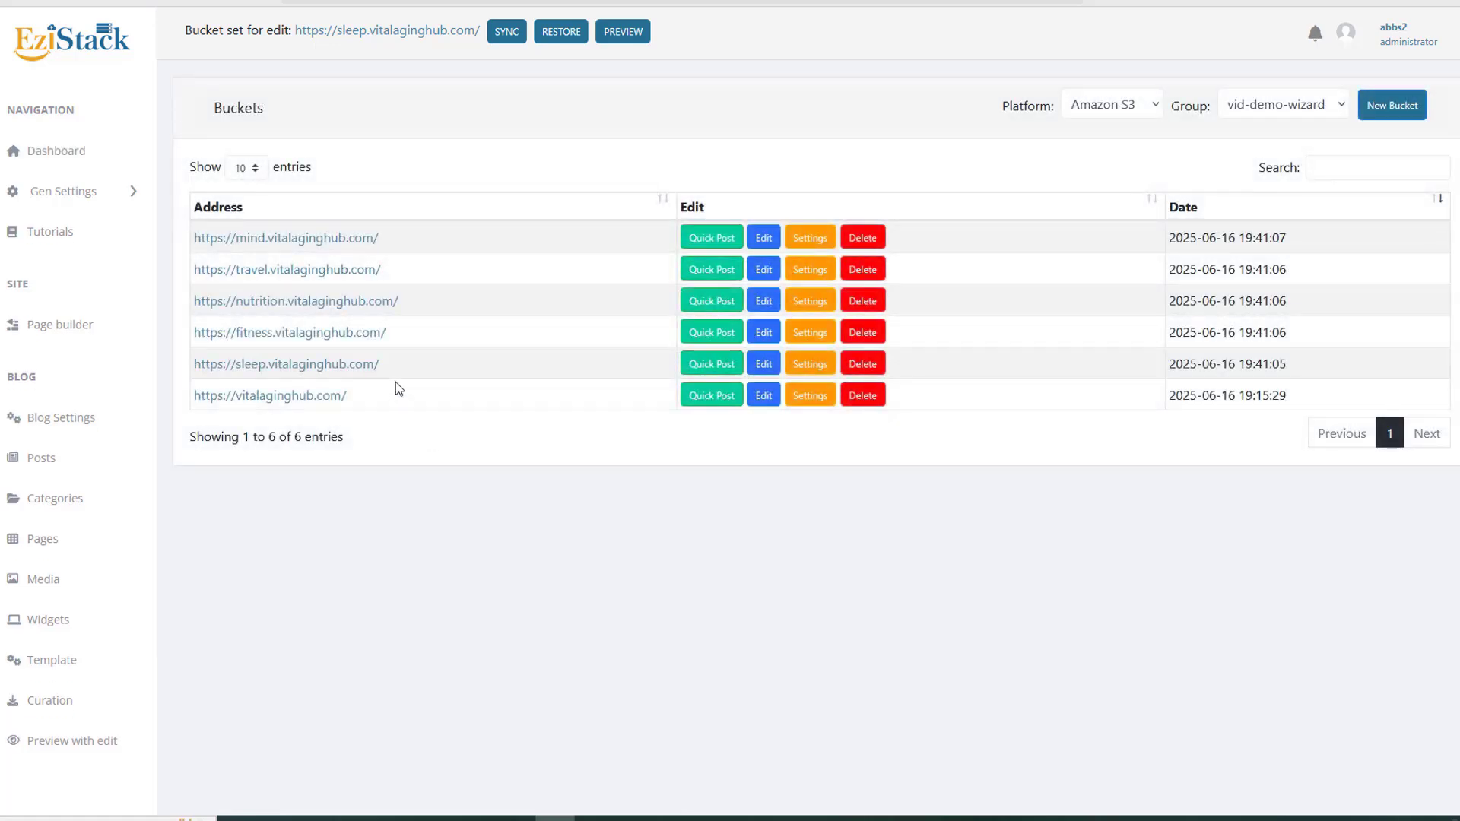
left_click_drag(393, 400, 231, 404)
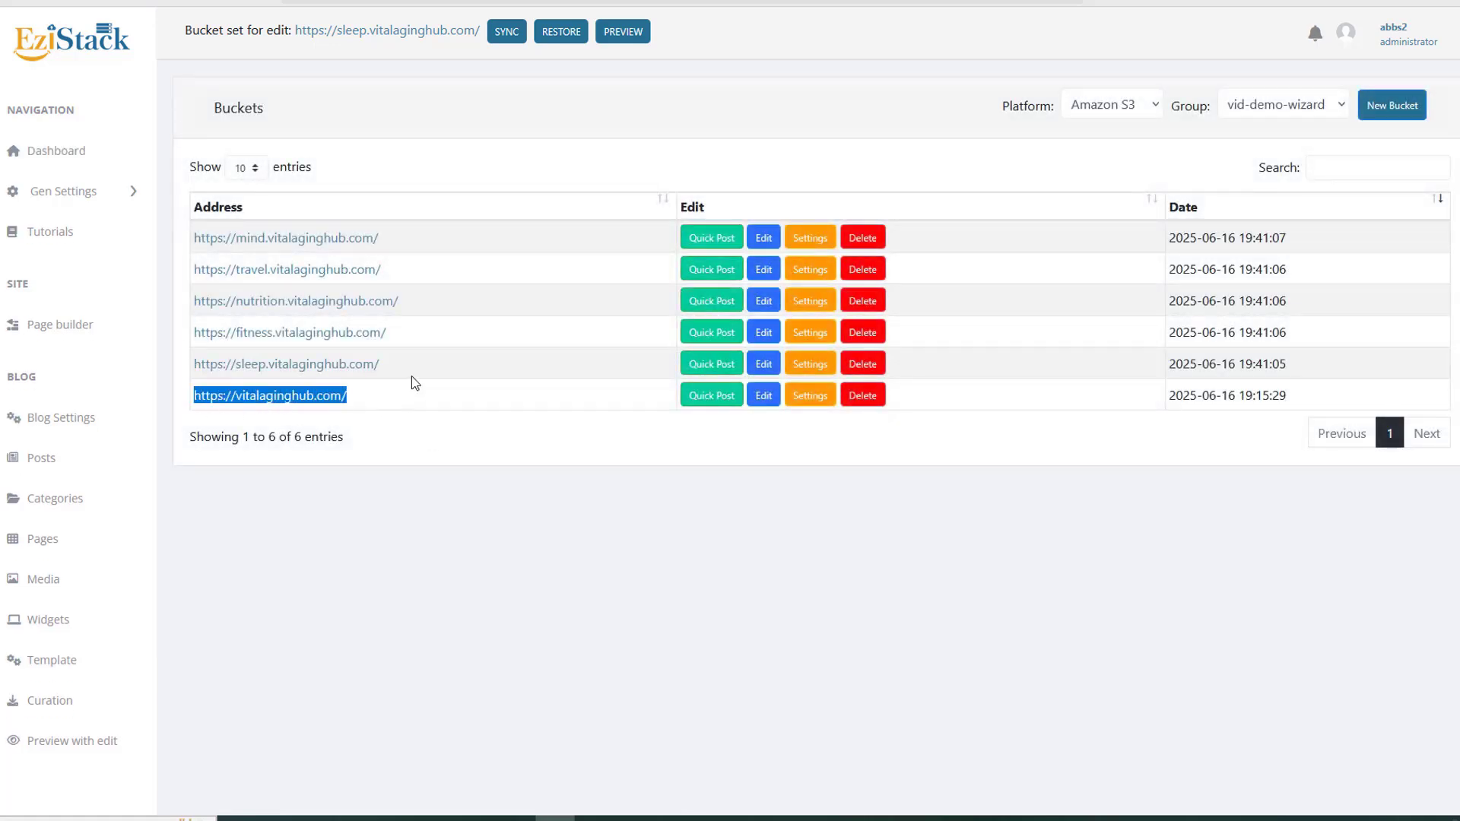
left_click(435, 415)
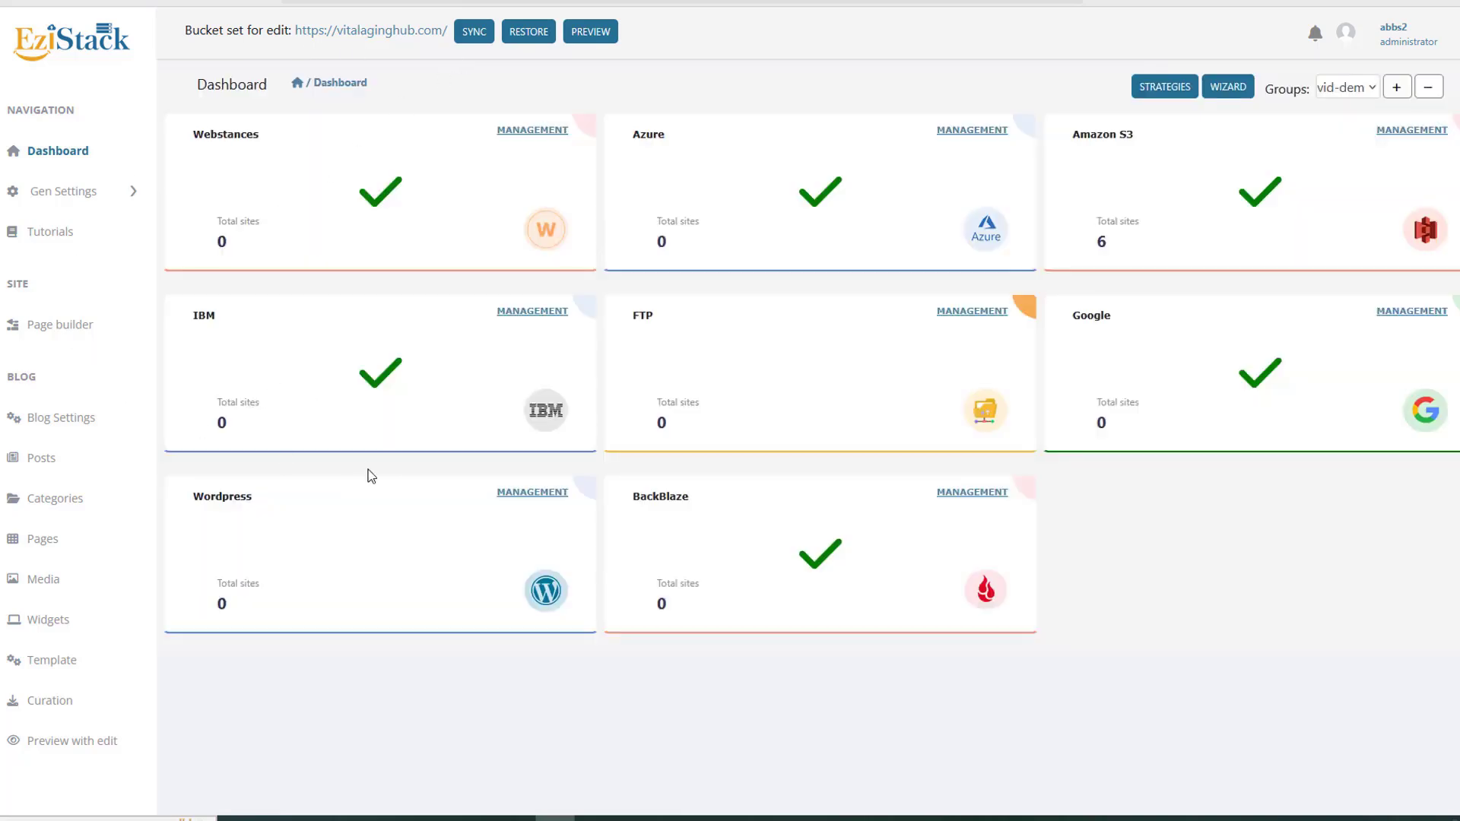
Step: Preview the vitalaginghub.com site, review its home page sections and posts, and return to the dashboard
left_click(593, 38)
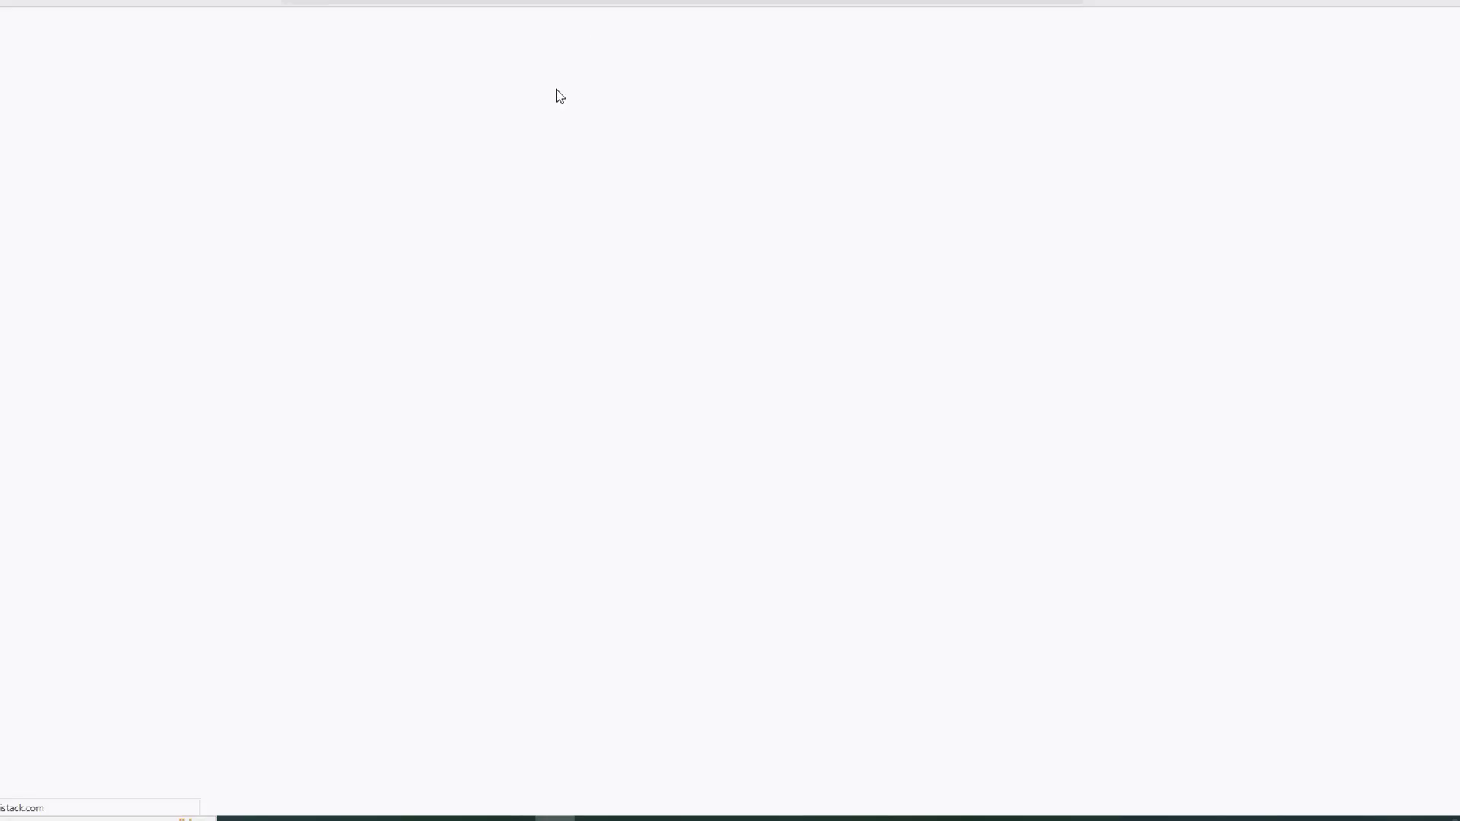
scroll(513, 354, "down", 15)
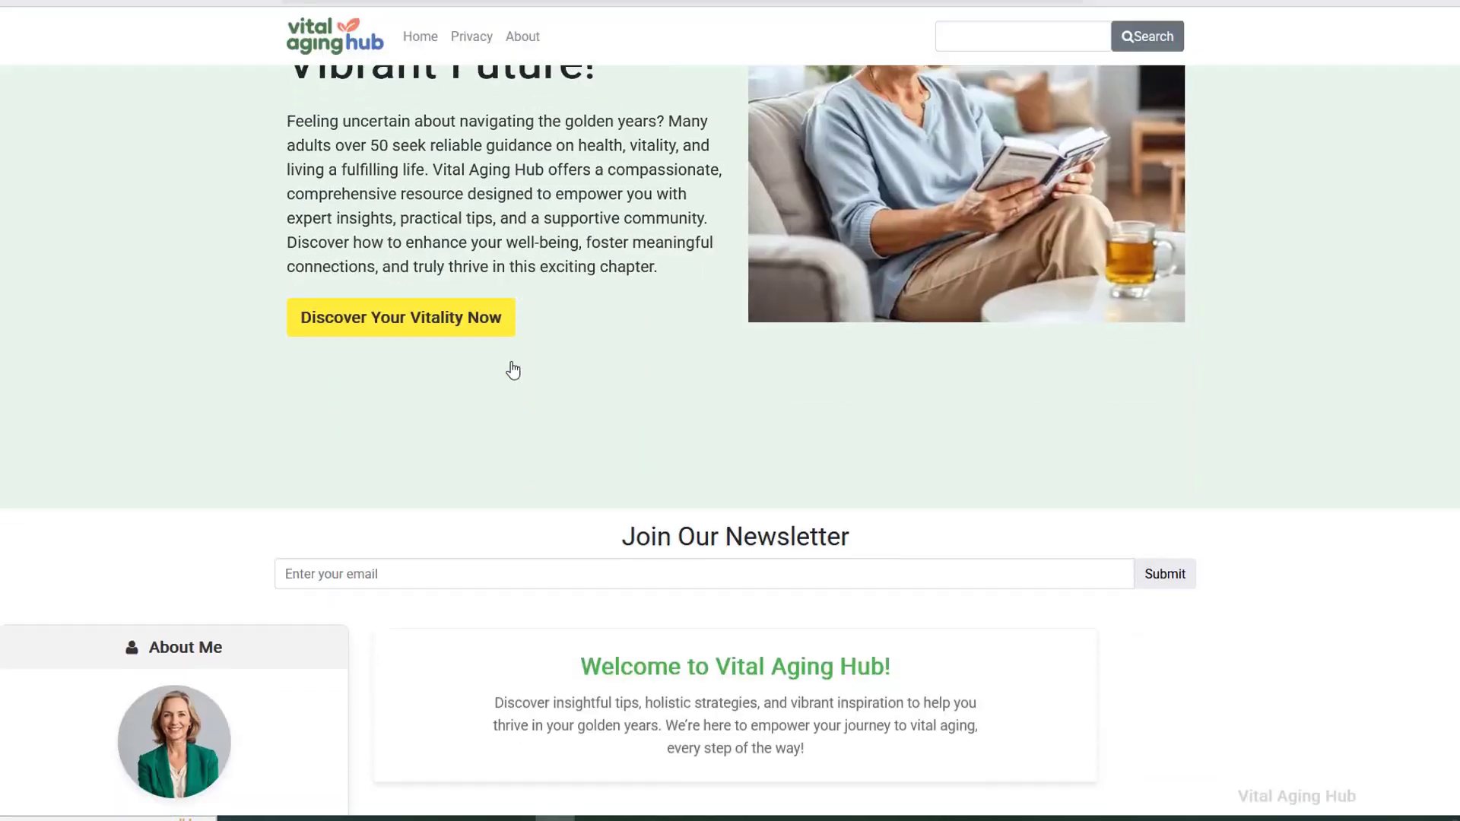
scroll(511, 363, "down", 15)
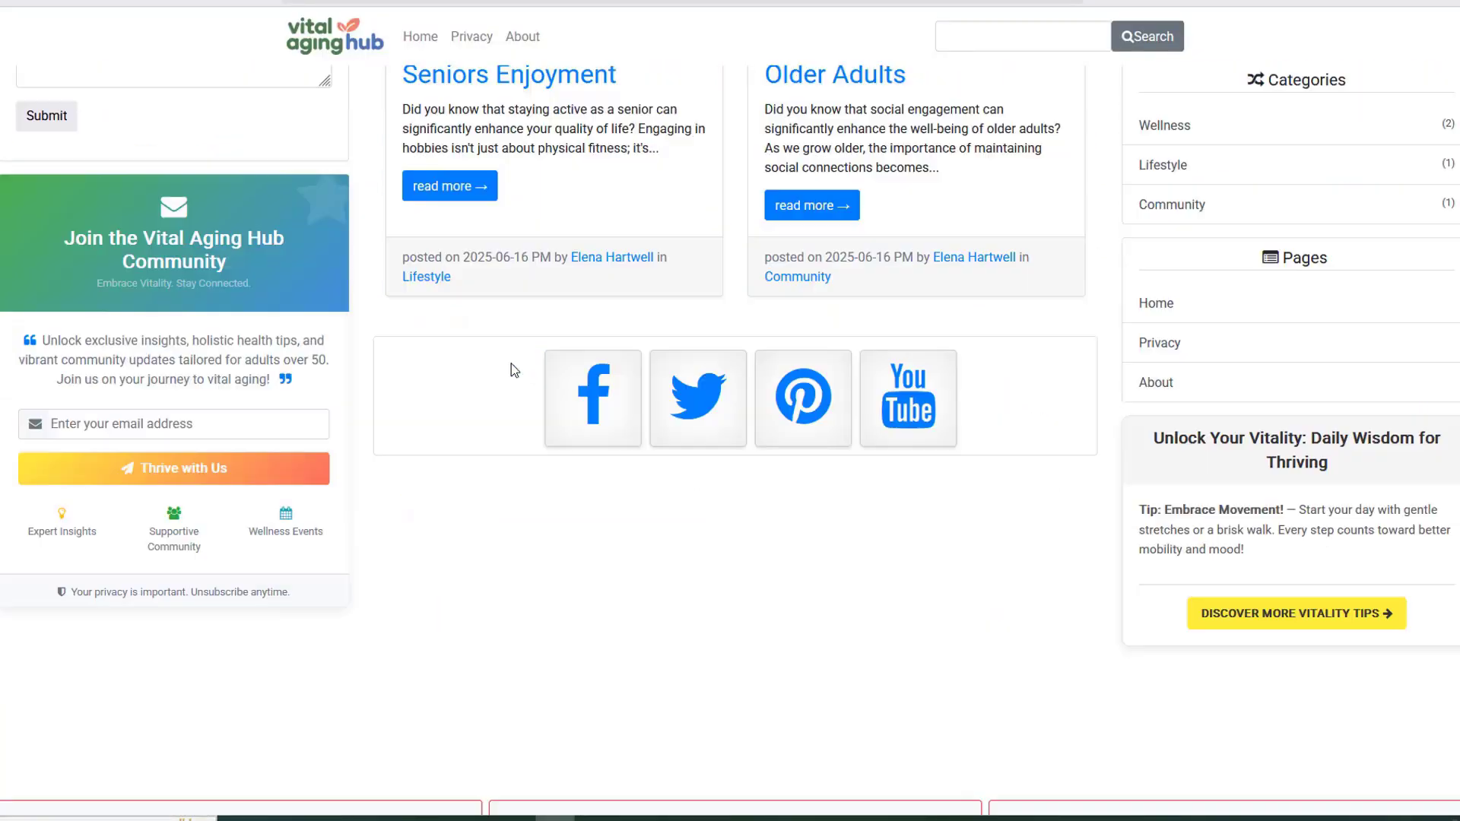
scroll(509, 367, "up", 10)
scroll(511, 366, "up", 9)
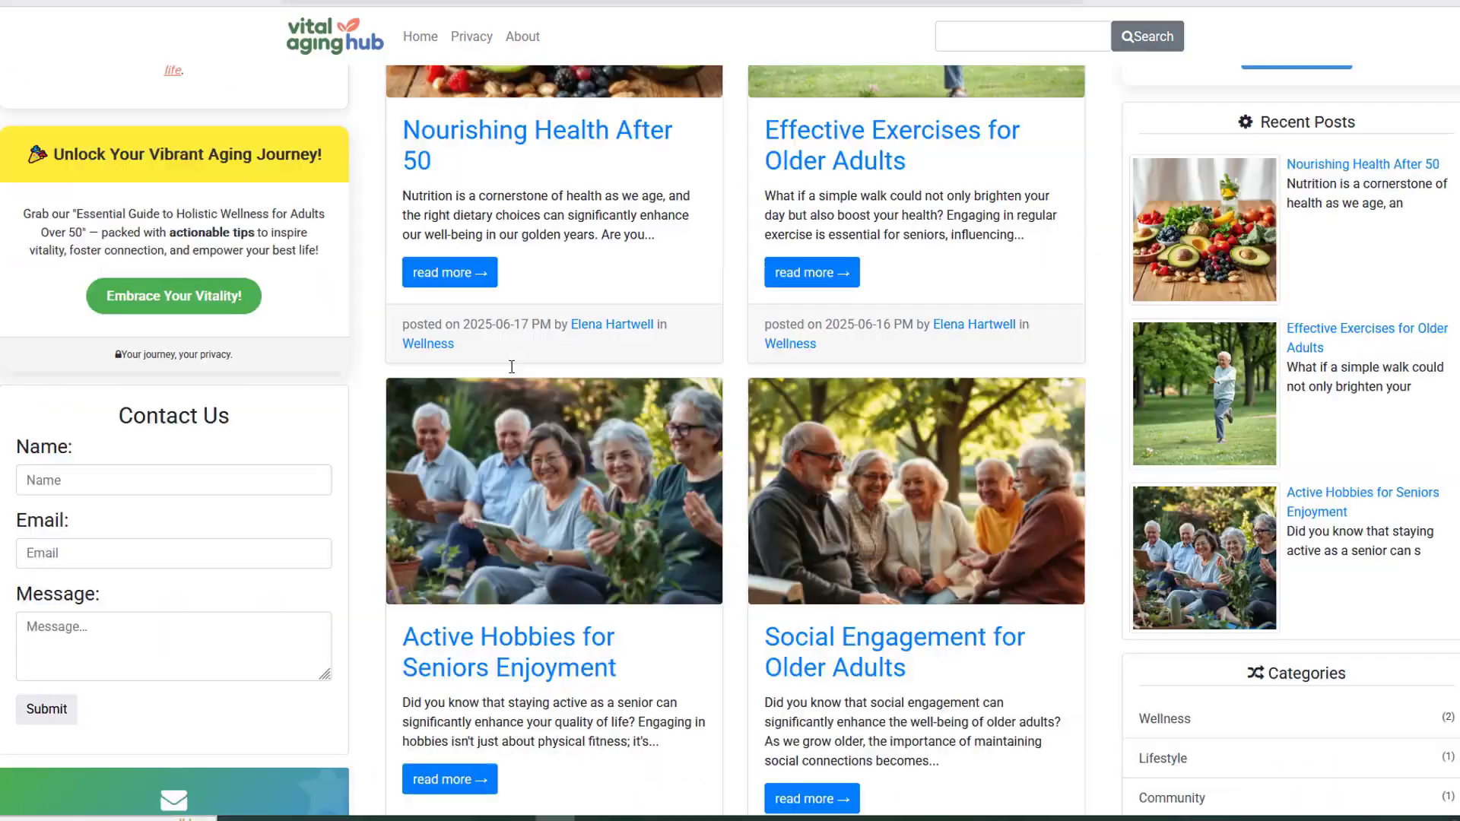
scroll(306, 327, "up", 10)
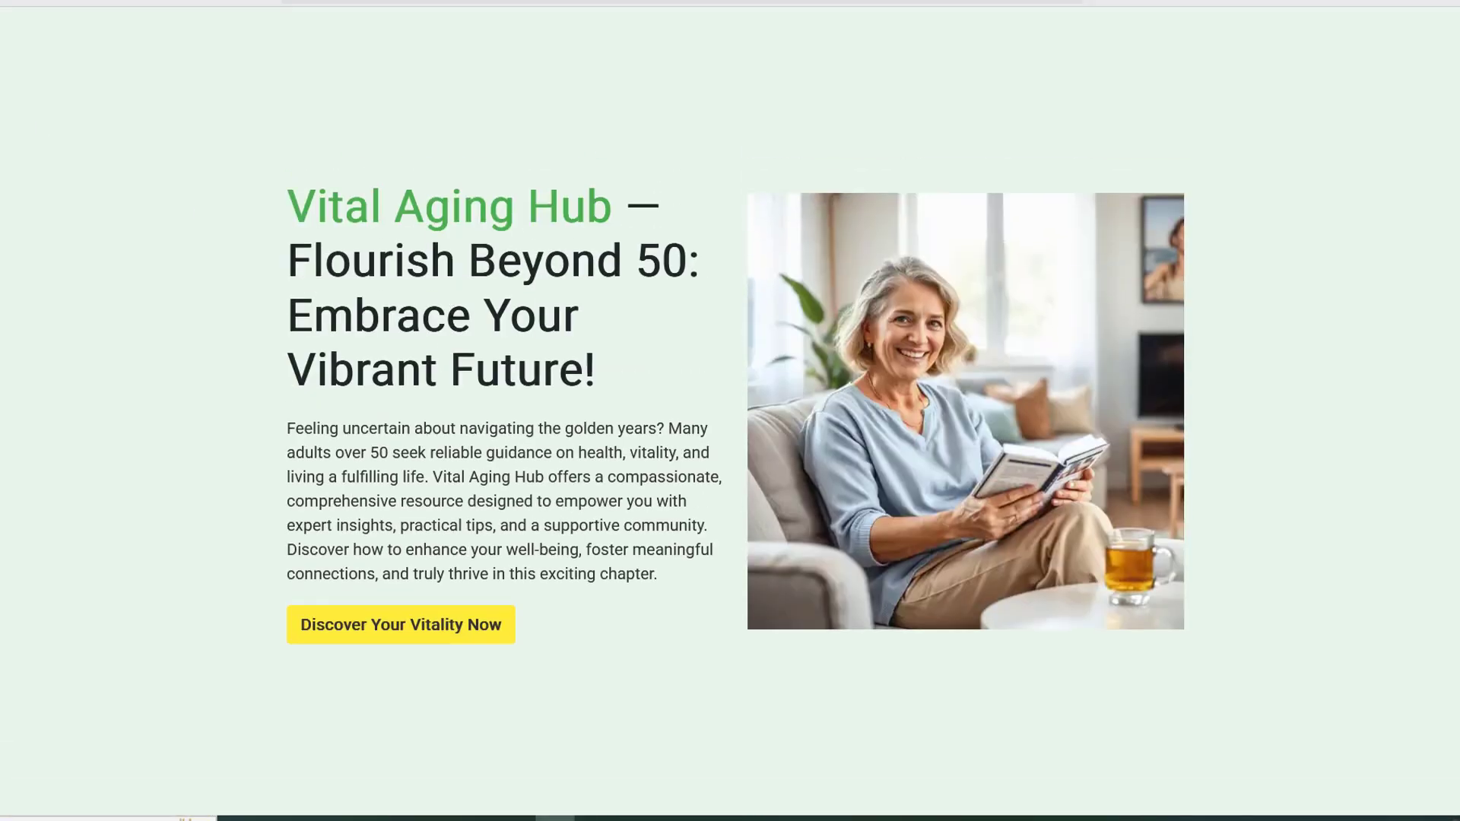
left_click(114, 2)
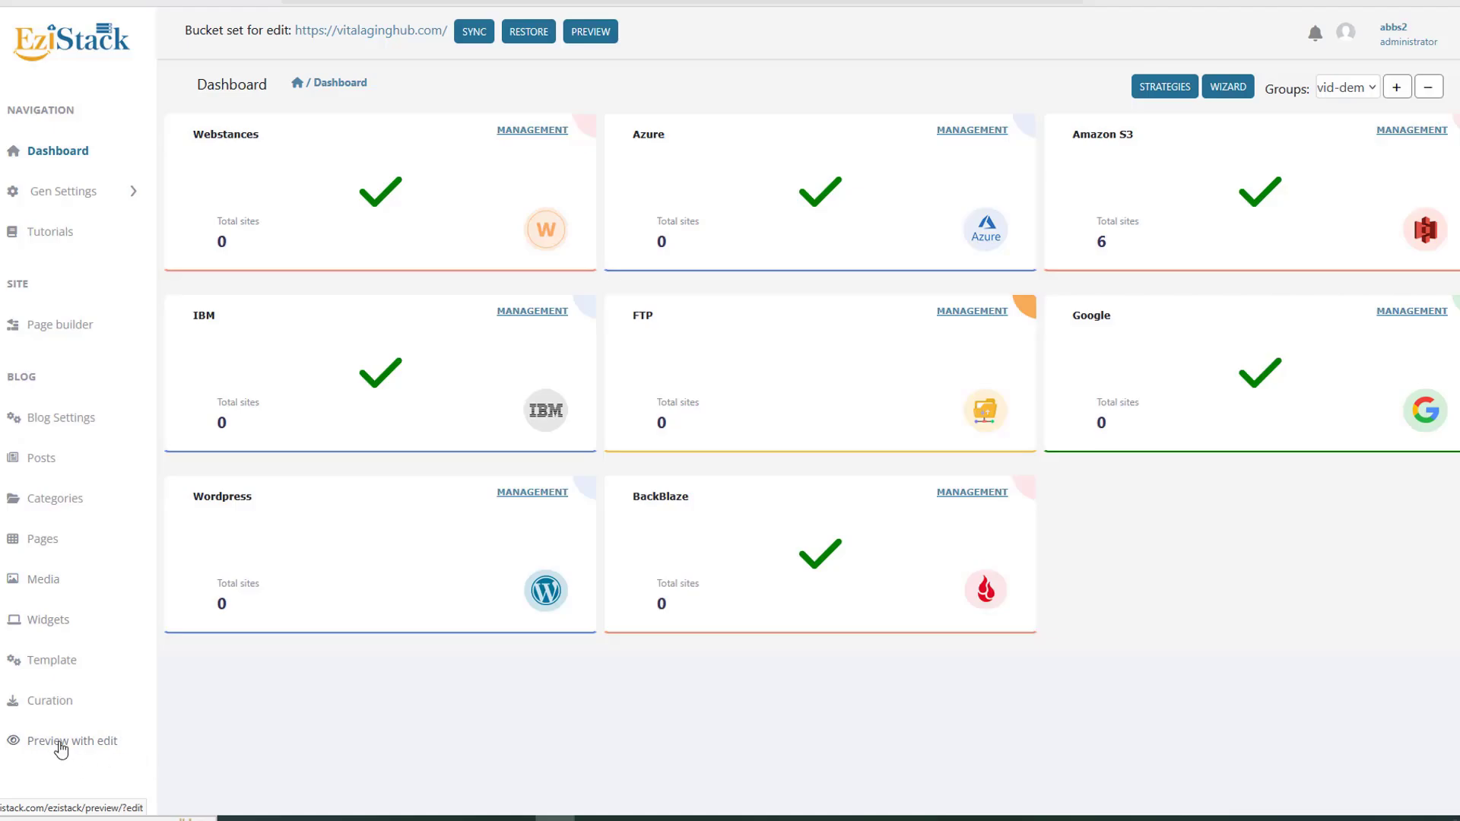
Step: Open the site preview with edit controls and bring the About Me section of the home page into view
left_click(91, 743)
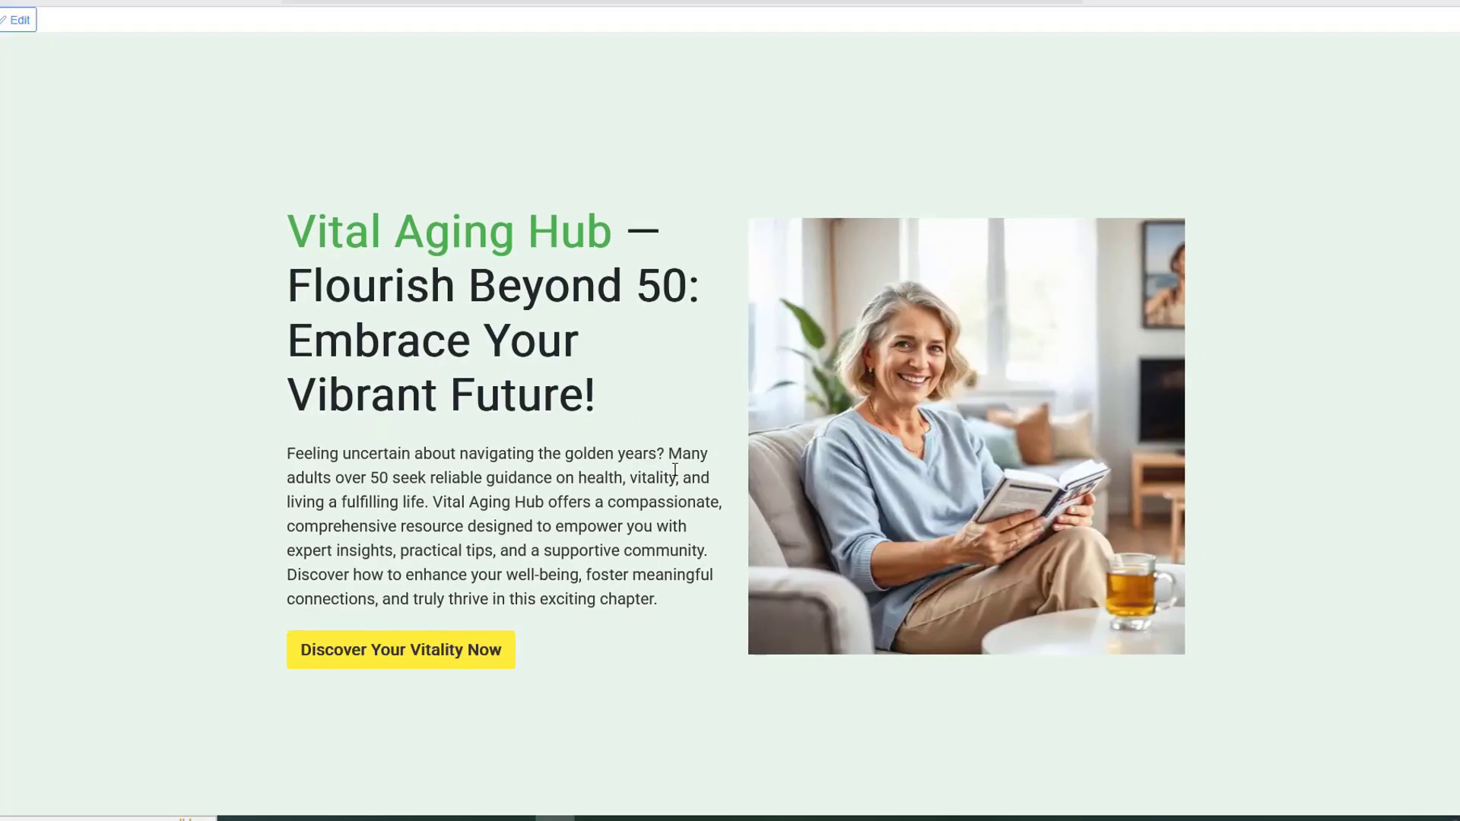
scroll(563, 401, "down", 2)
scroll(563, 401, "down", 8)
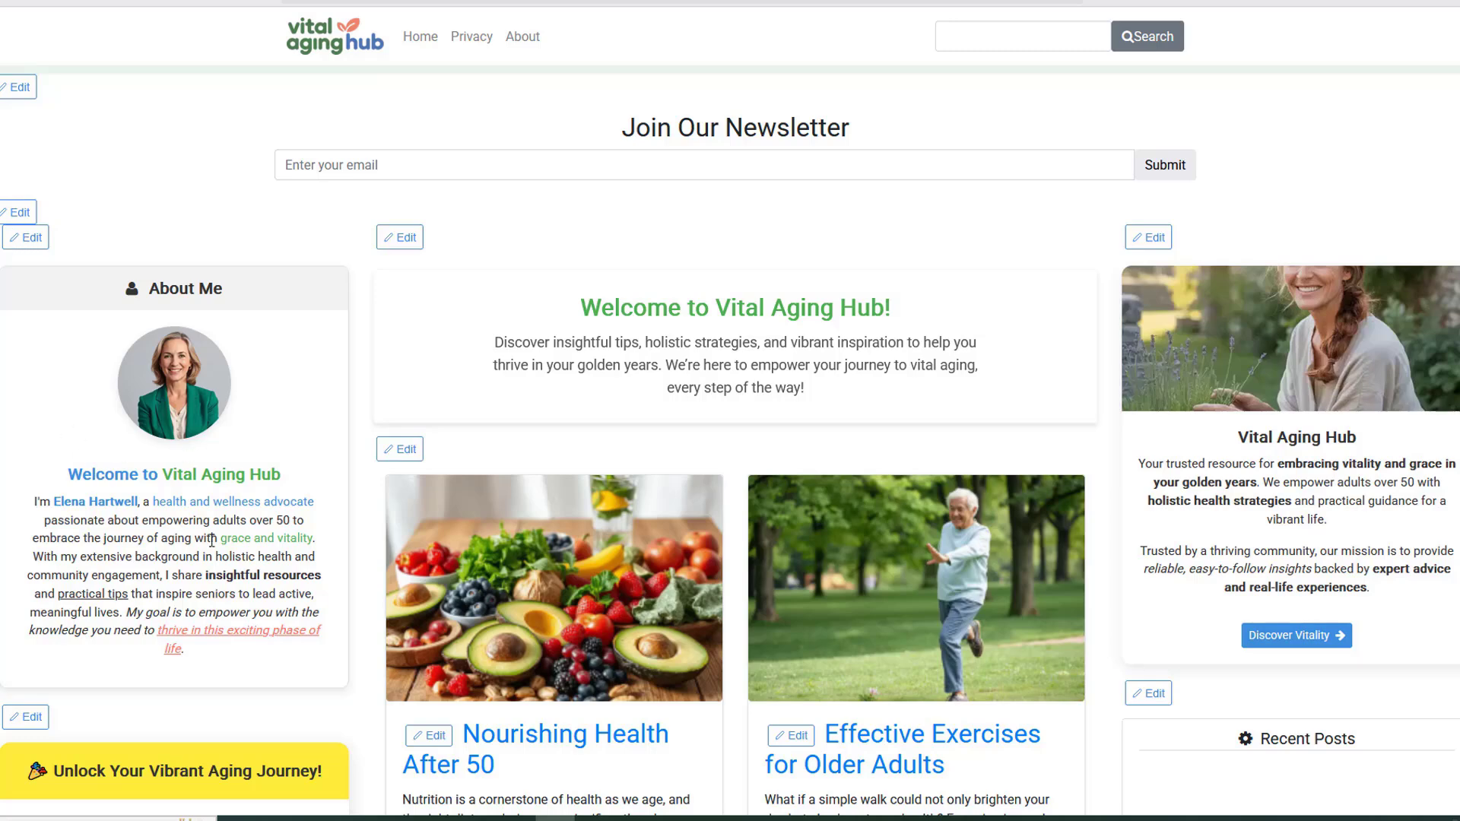
scroll(211, 540, "down", 1)
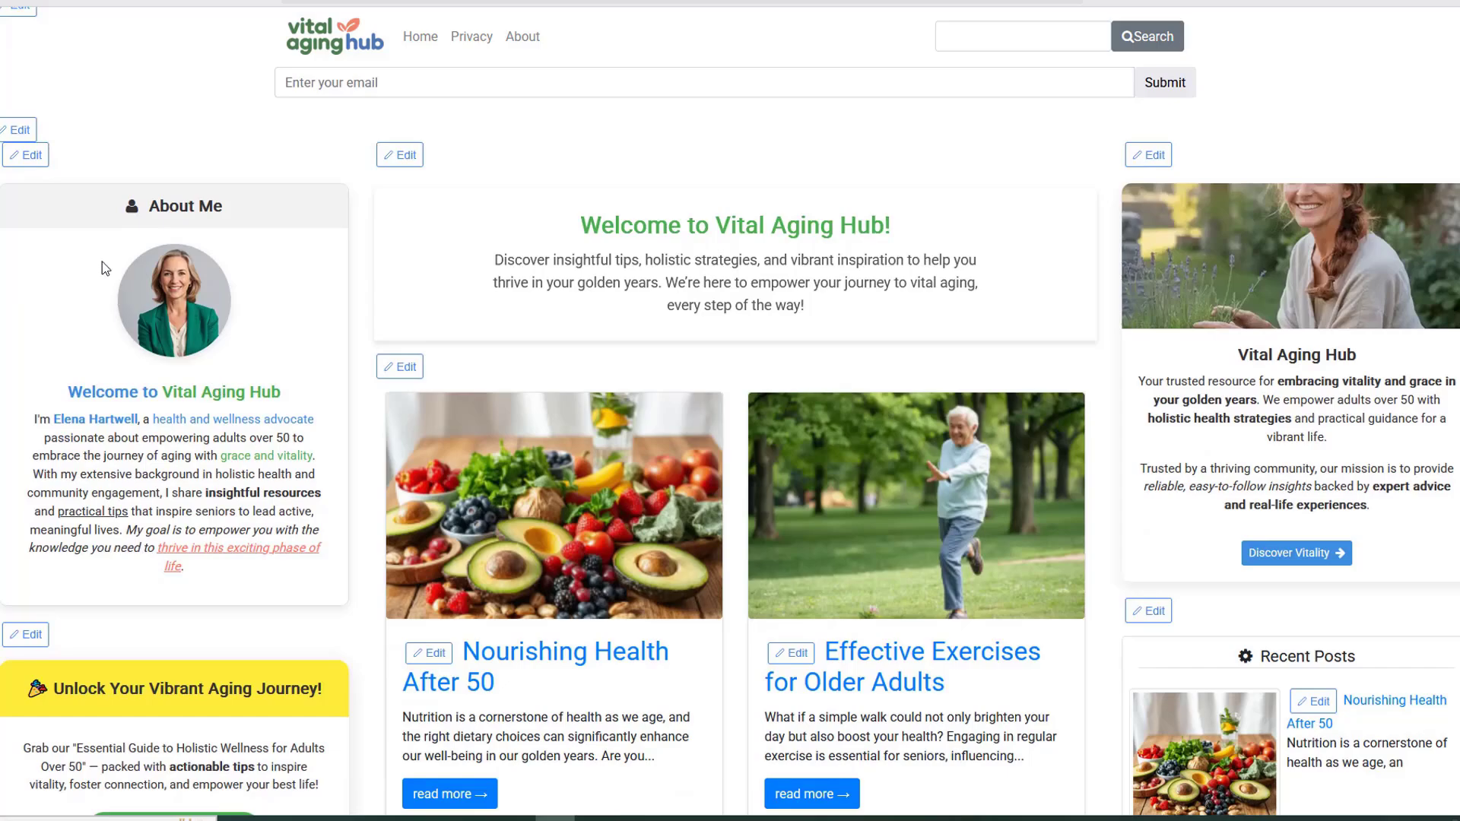
Step: Edit the About Me widget and add "website" after "Welcome to Vital Aging Hub" in the heading of its text
left_click(35, 156)
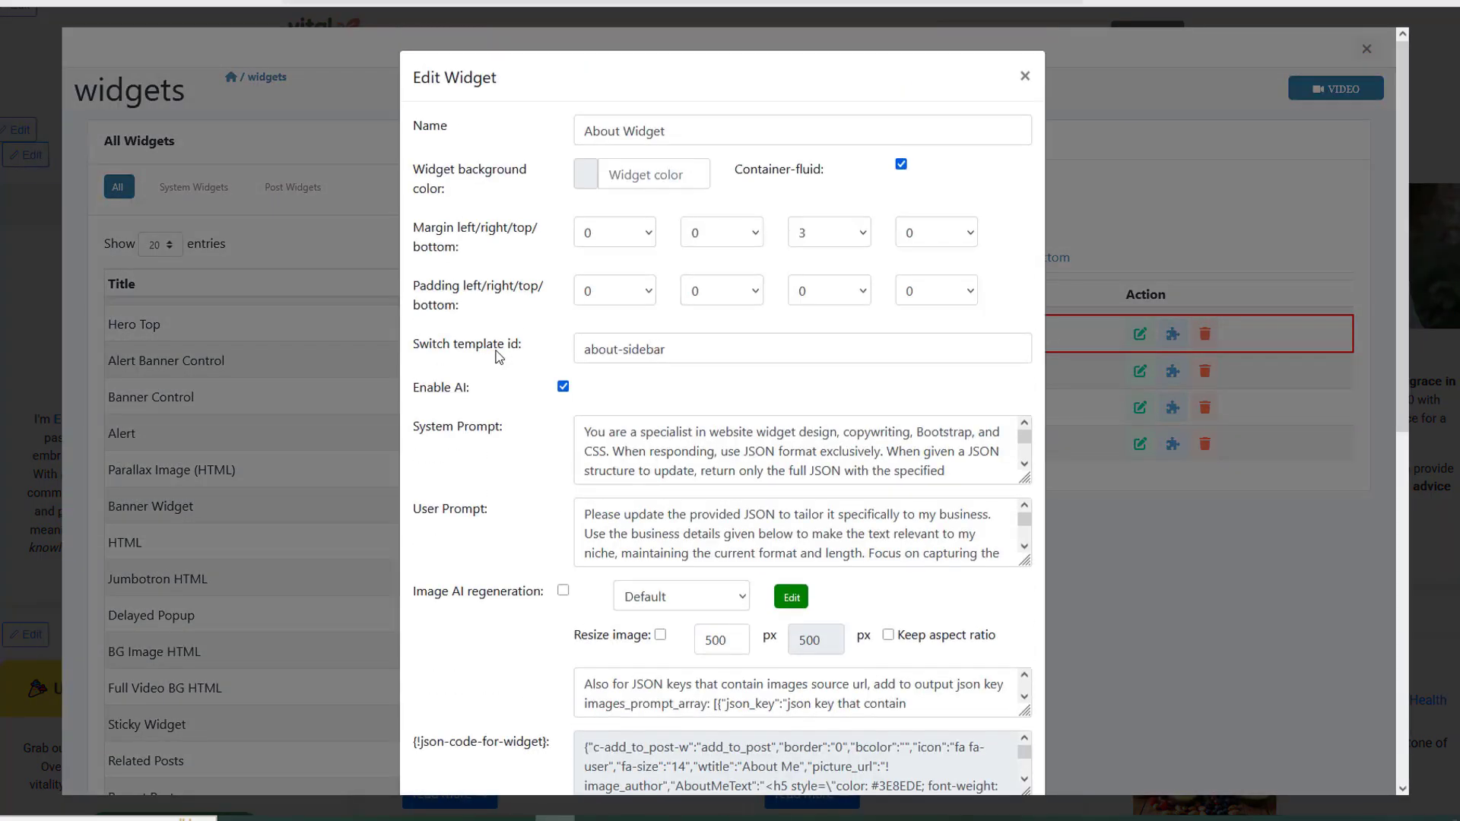
scroll(498, 356, "down", 8)
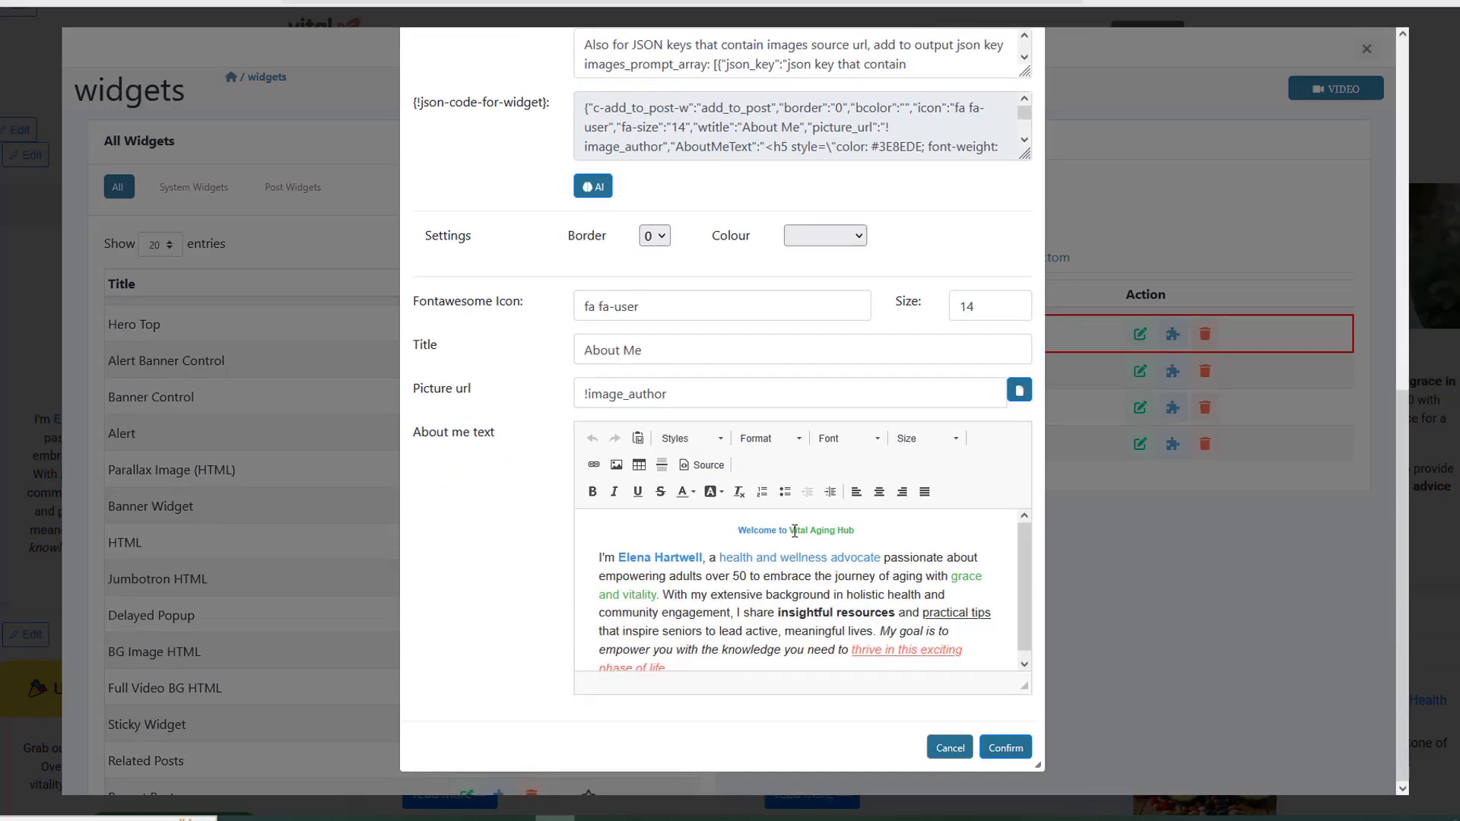
left_click(795, 531)
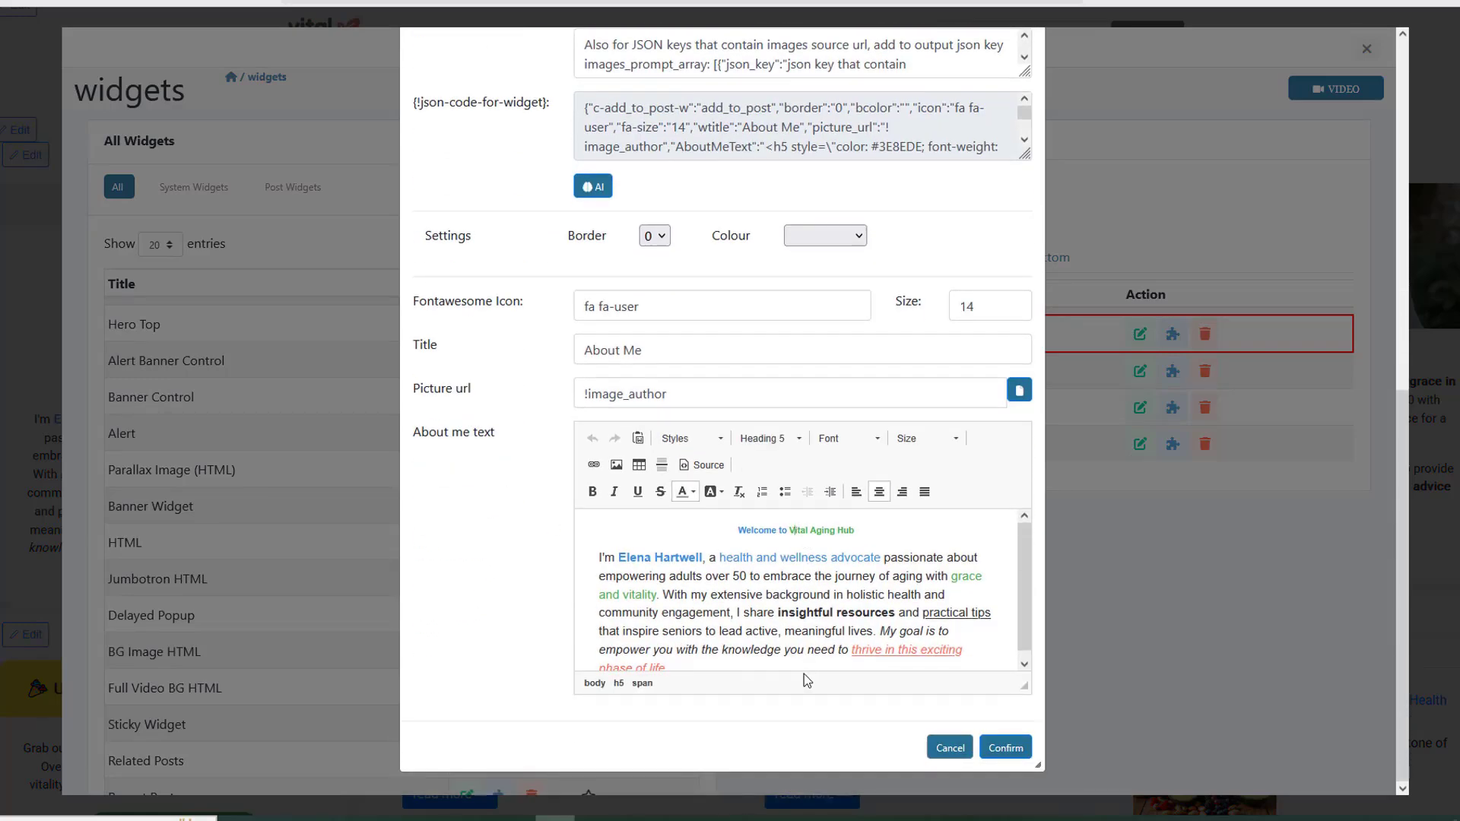
left_click(701, 465)
left_click(700, 464)
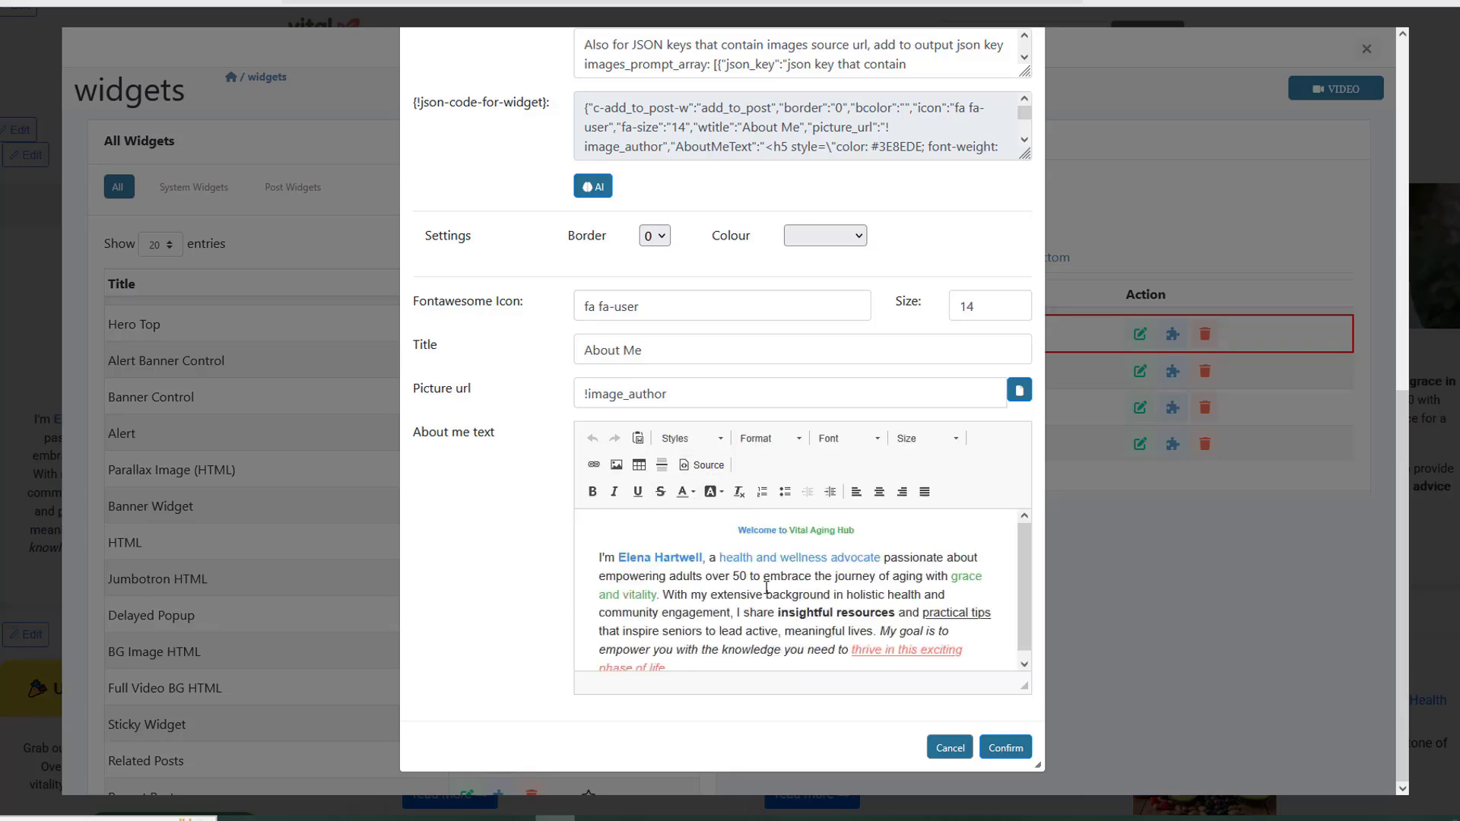
left_click(862, 531)
type("website")
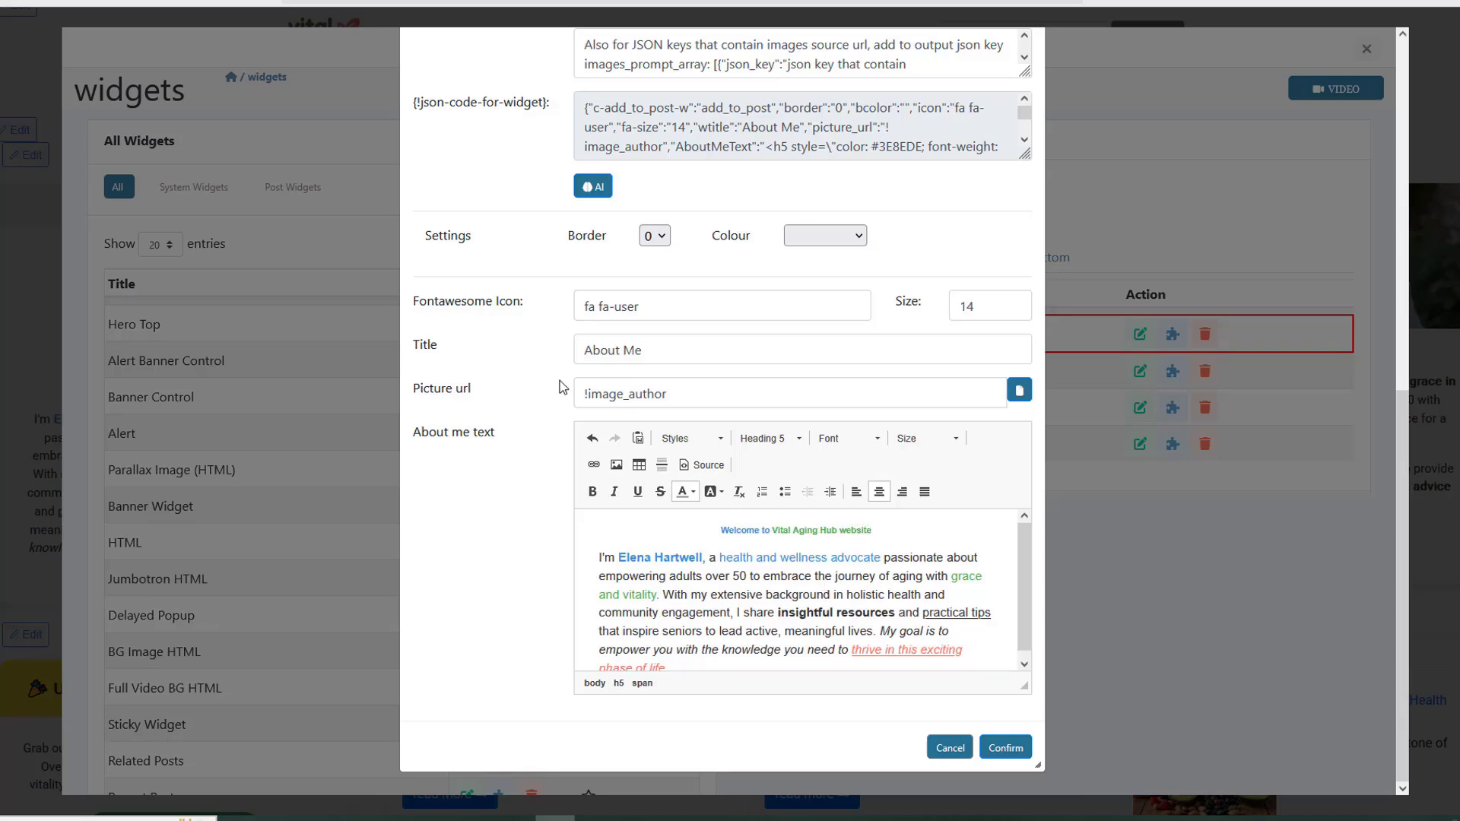
left_click(1020, 391)
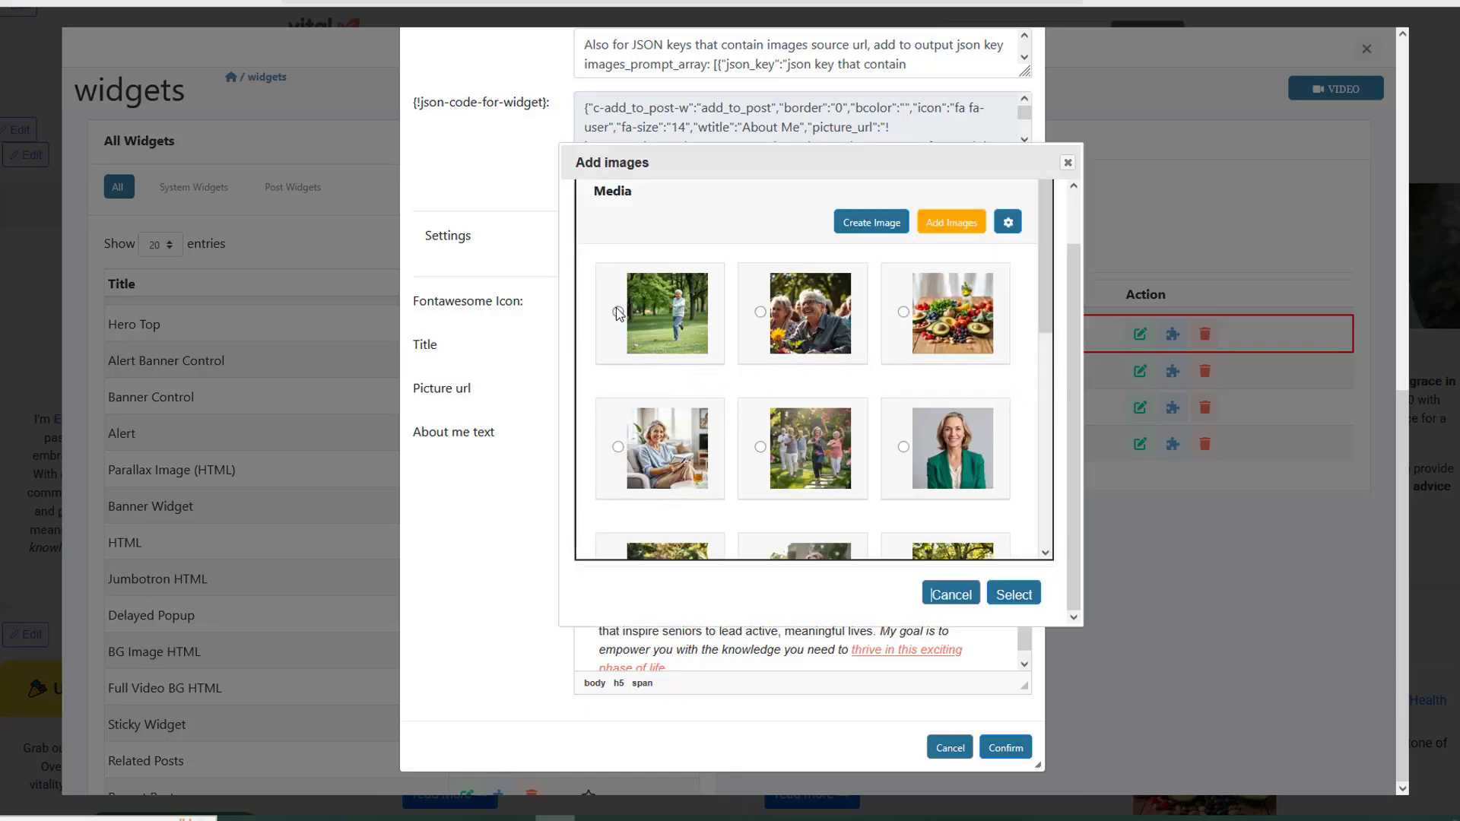
left_click(760, 311)
left_click(1066, 164)
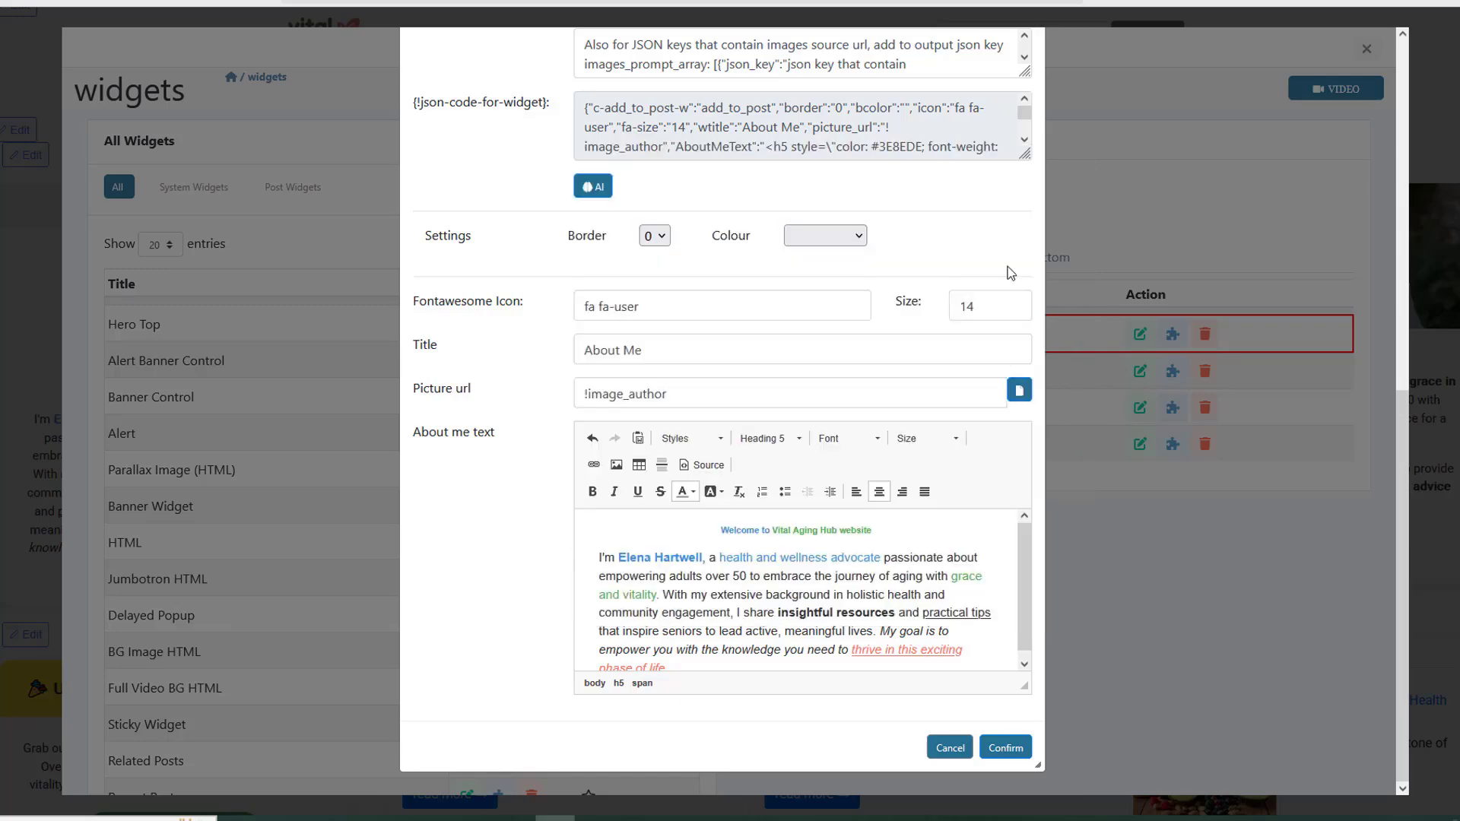
Step: Save the About Widget changes, close the widget manager and reload the preview to check the edited About Me heading
left_click_drag(840, 530, 875, 532)
left_click(1006, 747)
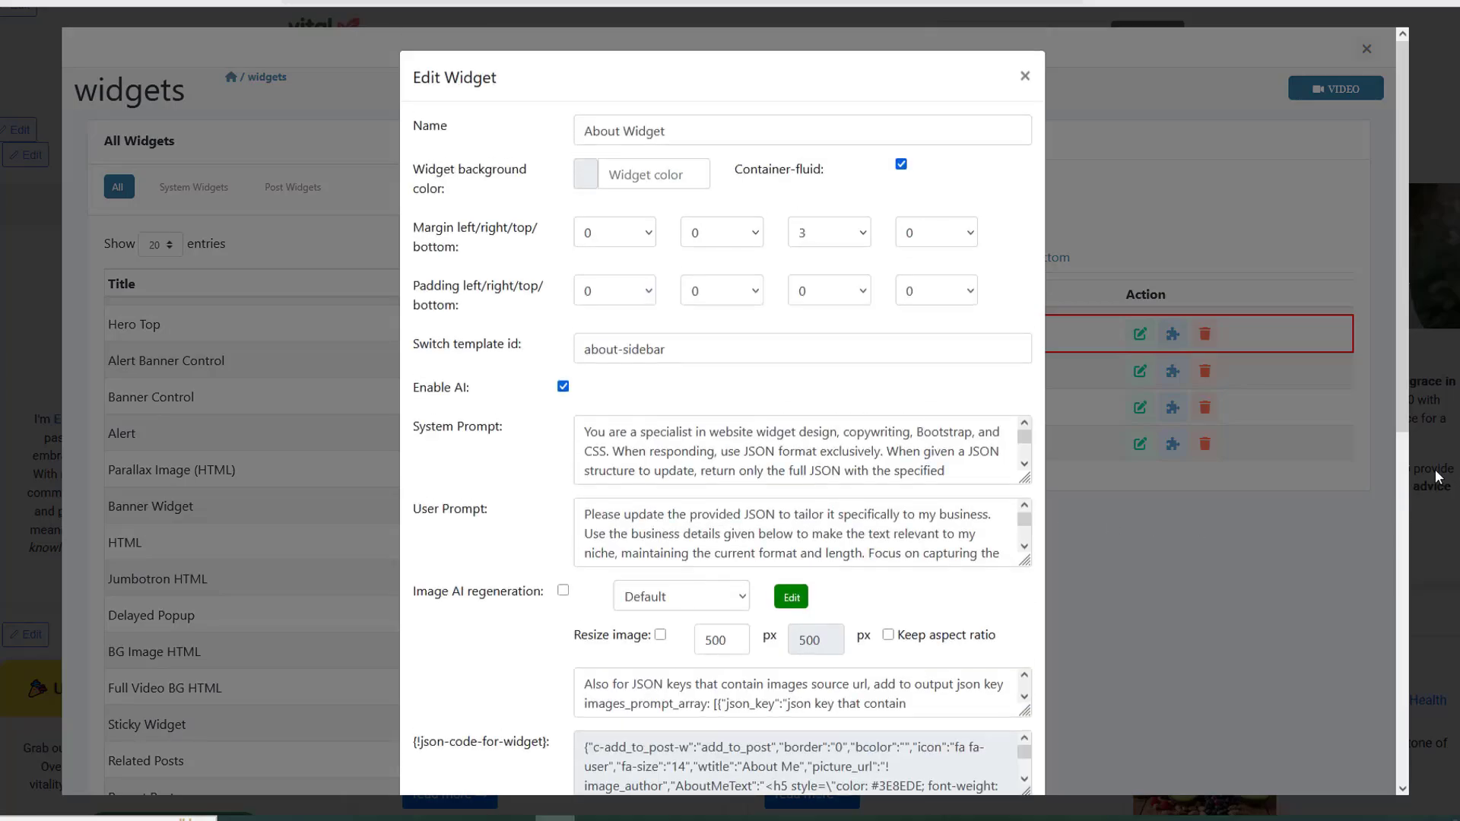
left_click(1435, 468)
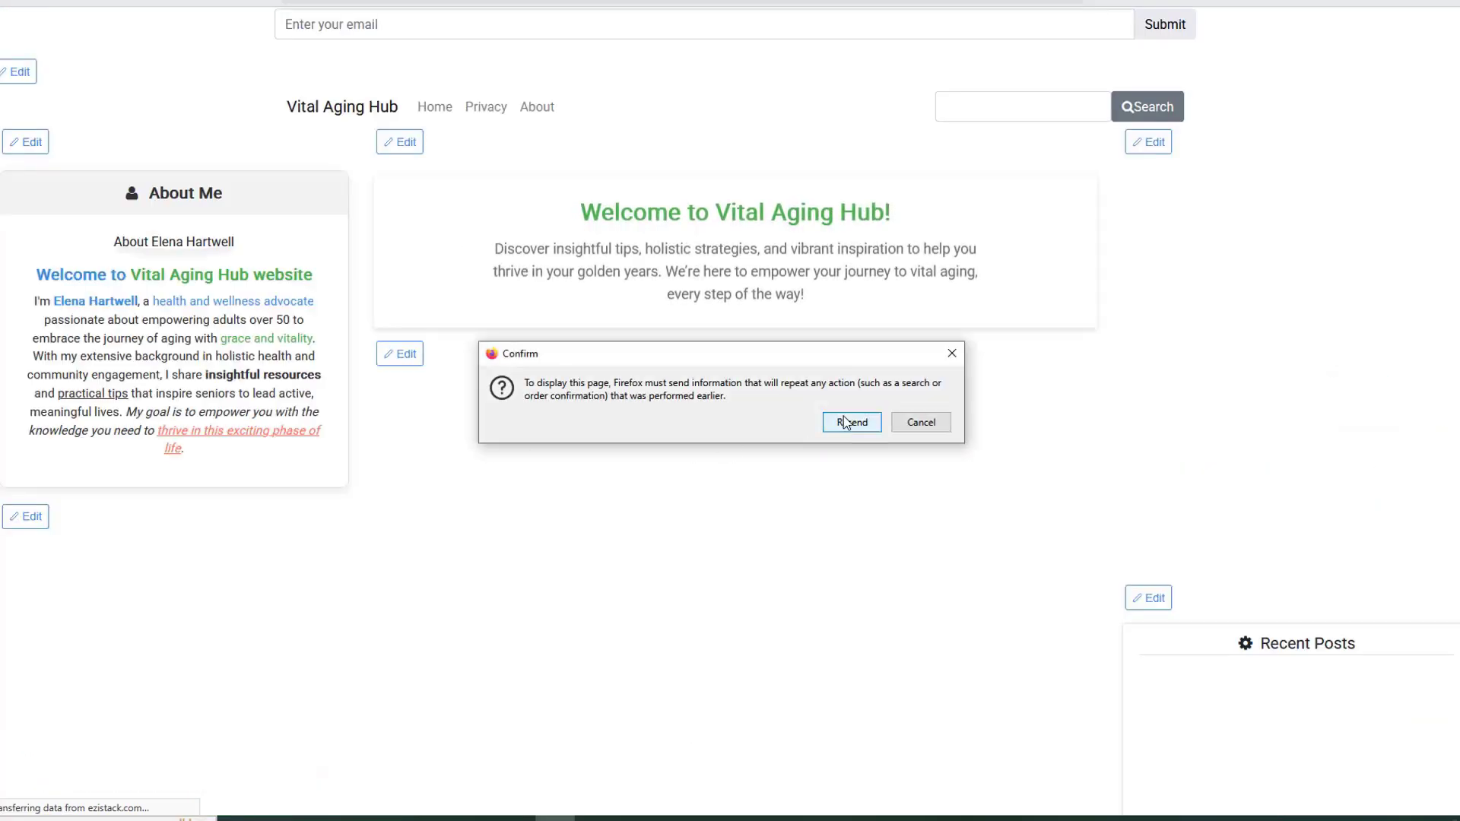
left_click(843, 421)
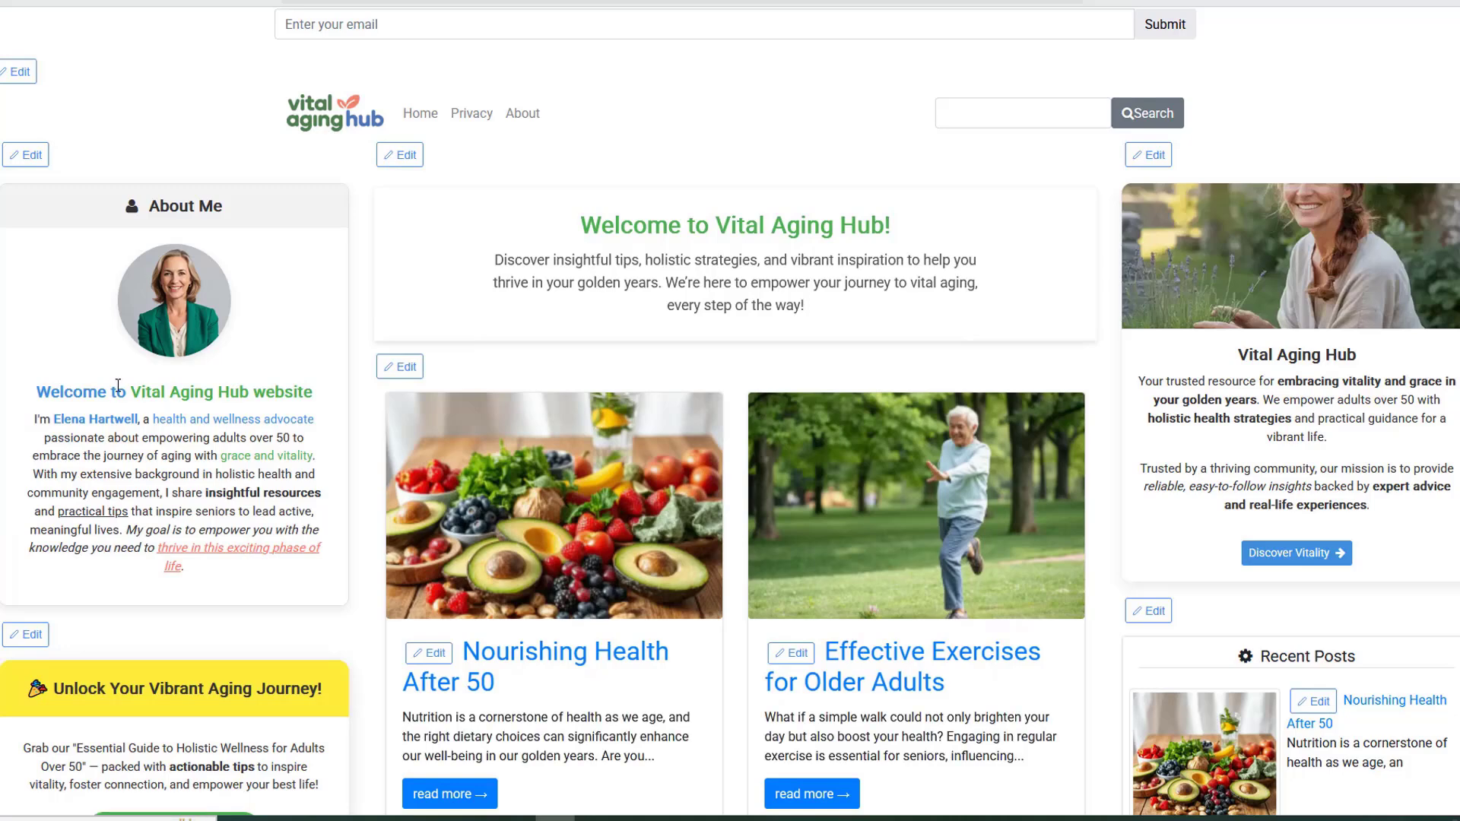
left_click_drag(115, 393, 299, 393)
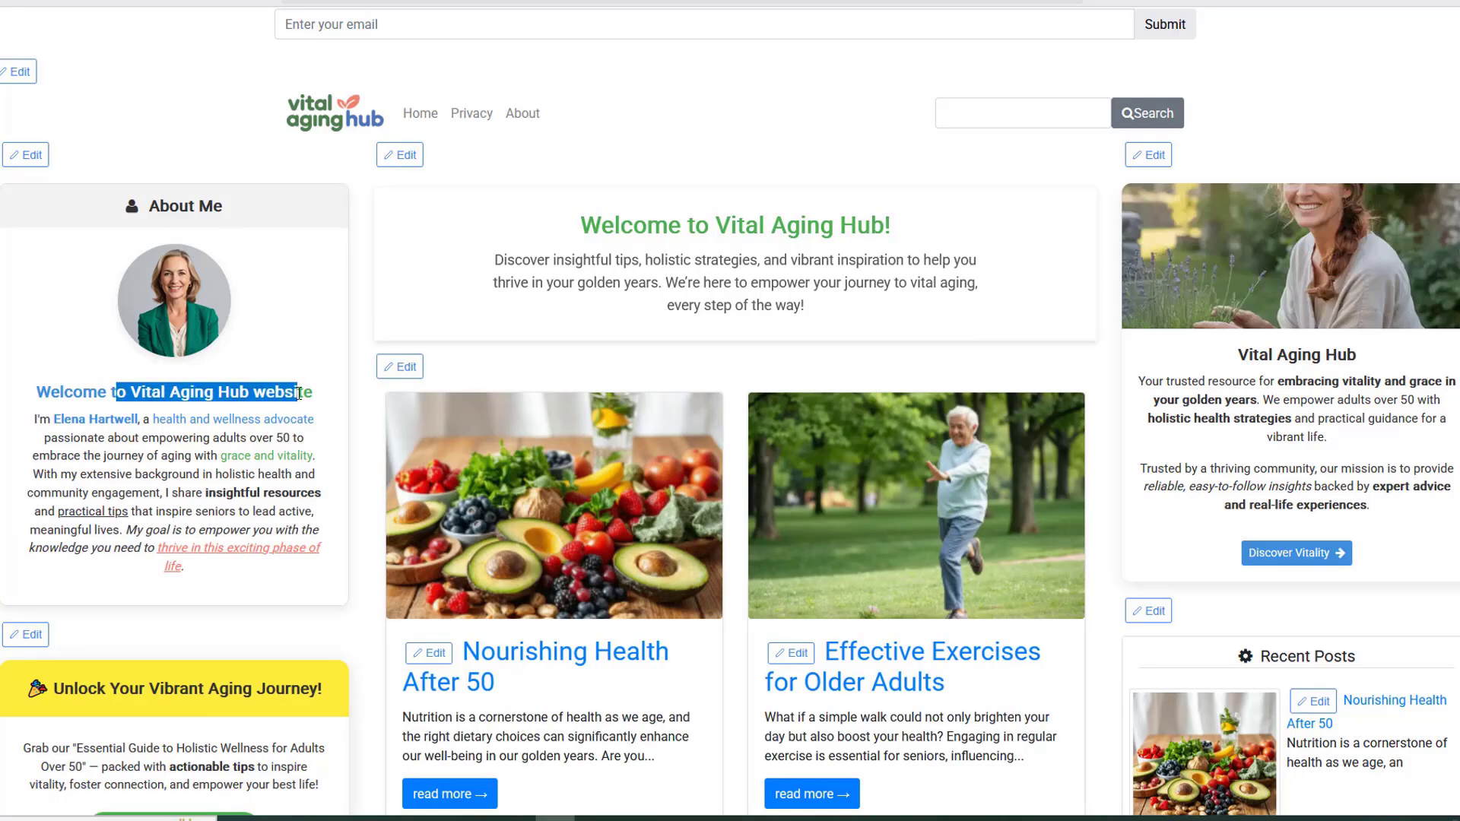
left_click(299, 393)
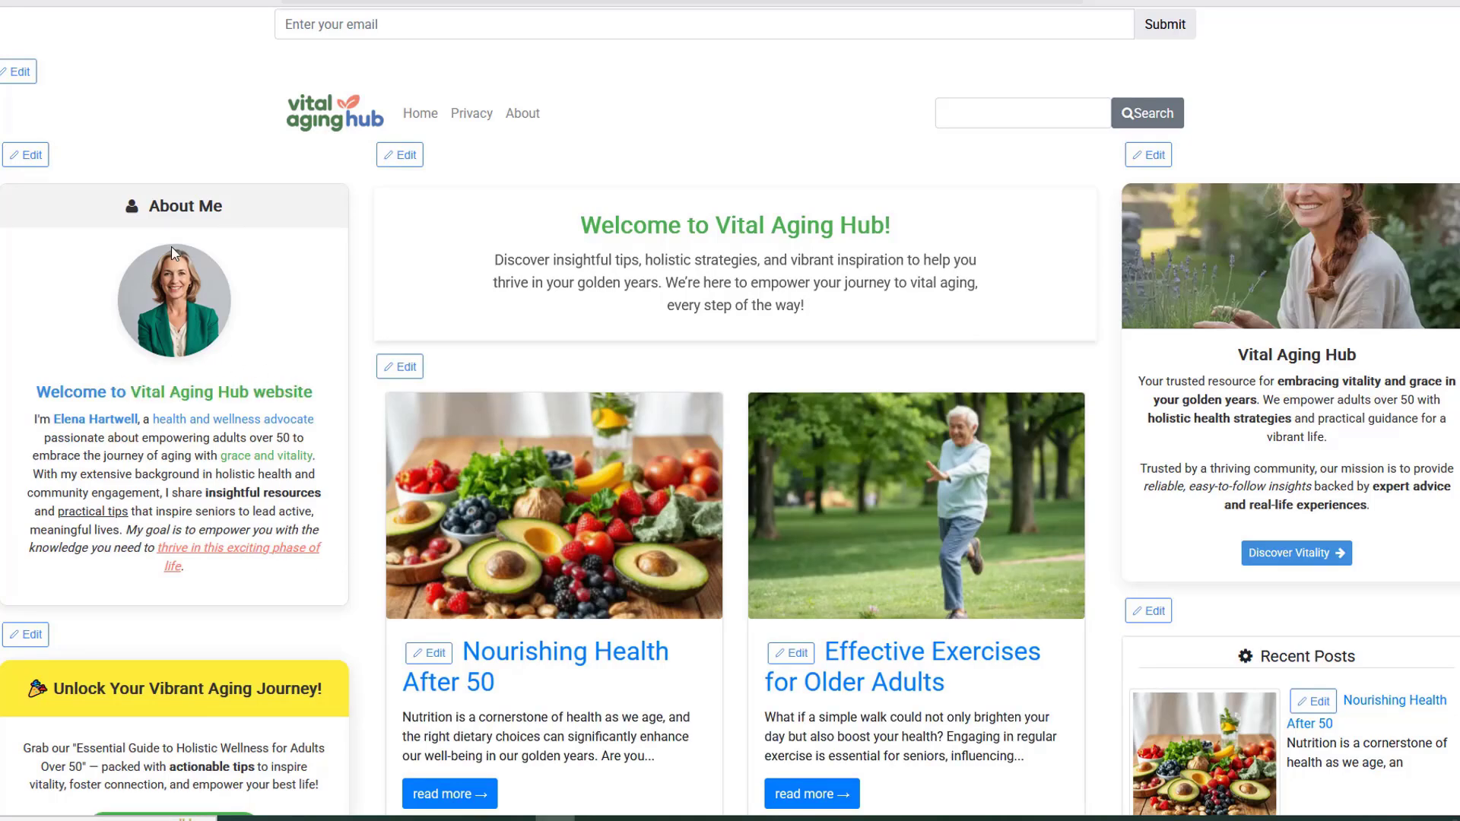
Step: Move the About Widget below the Banner widget in the Home page's Left widget area and reload the preview
scroll(156, 632, "down", 2)
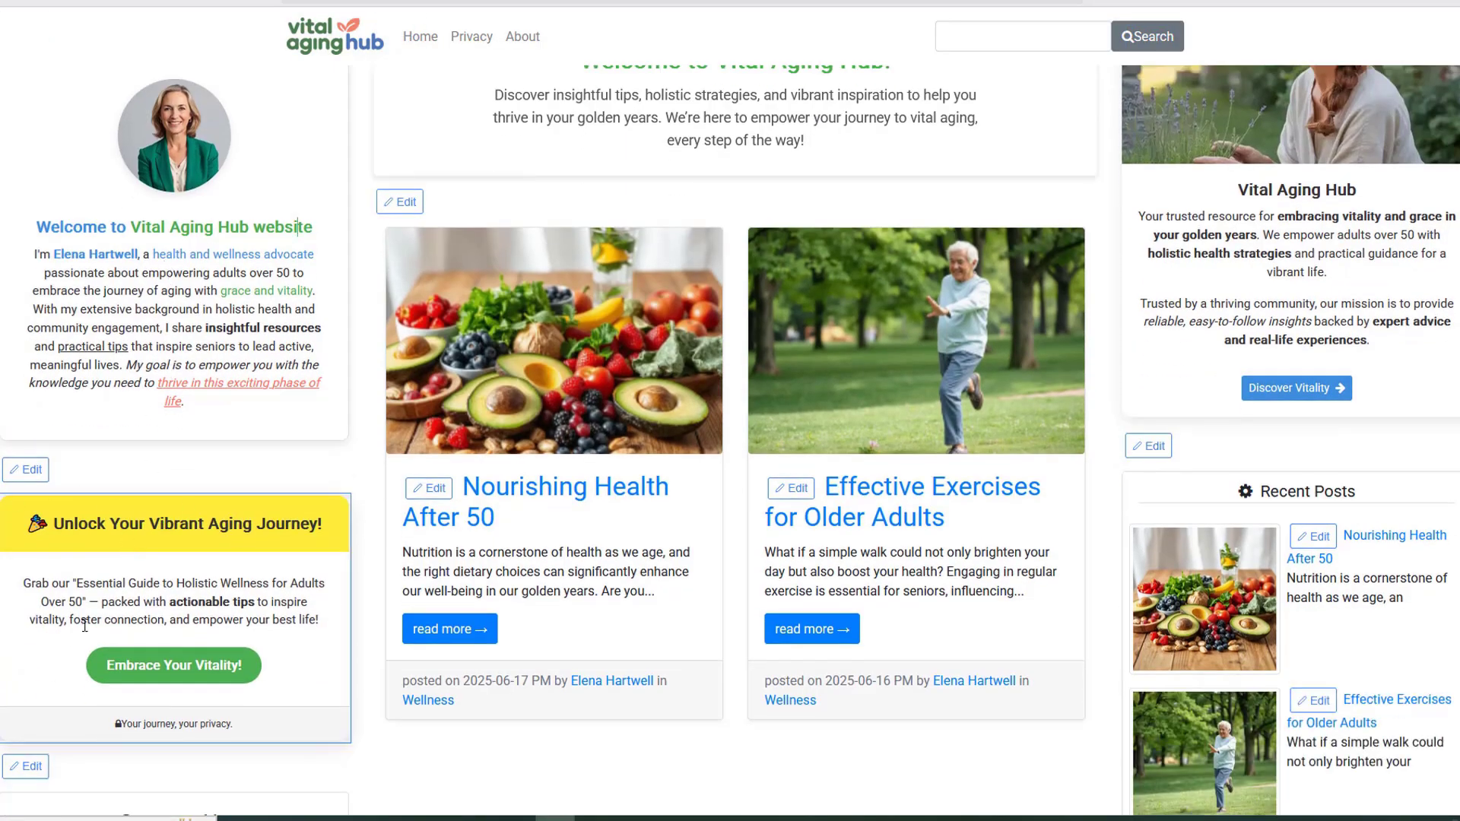
scroll(164, 490, "up", 2)
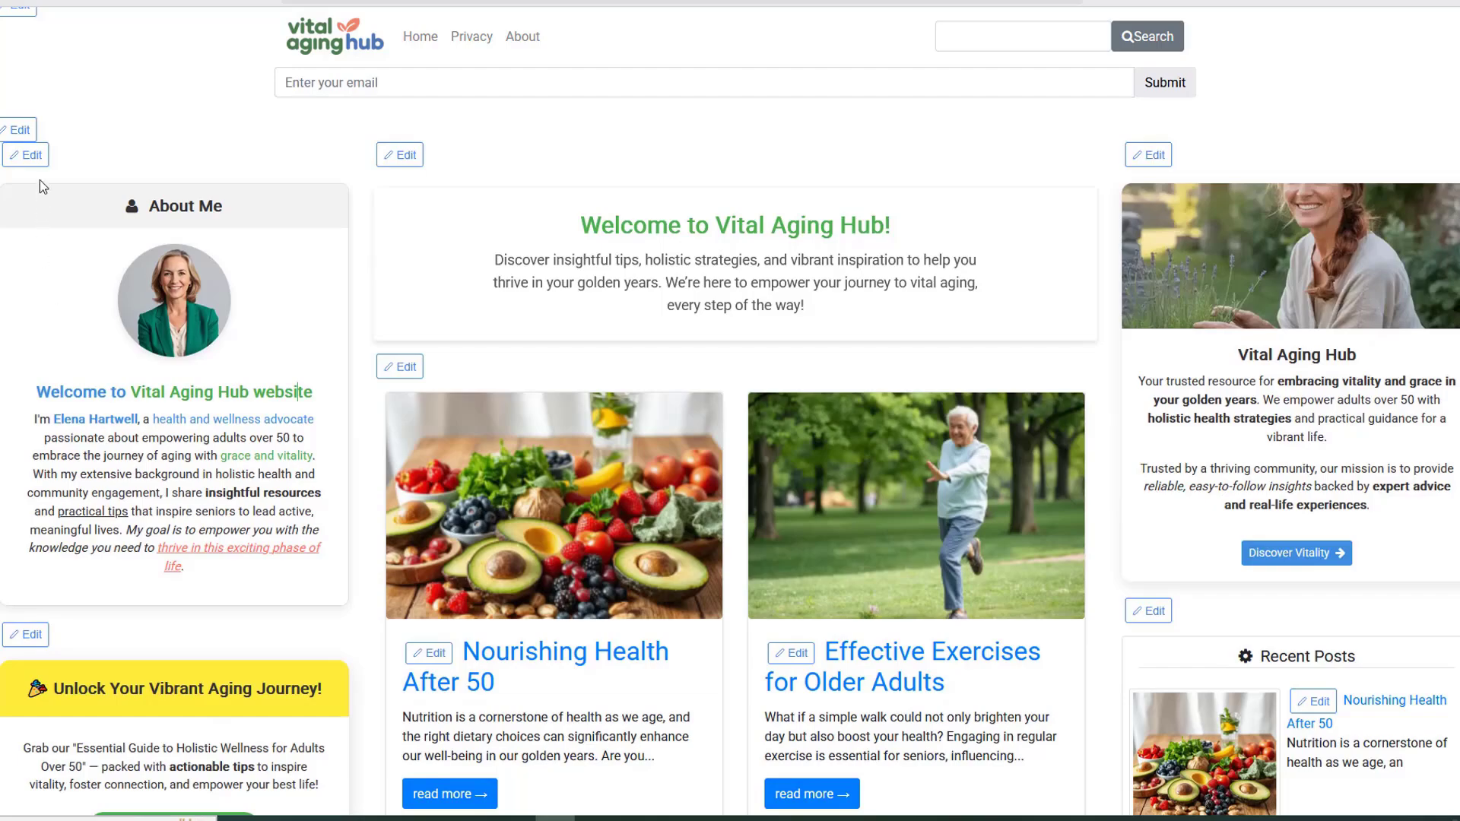
left_click(32, 156)
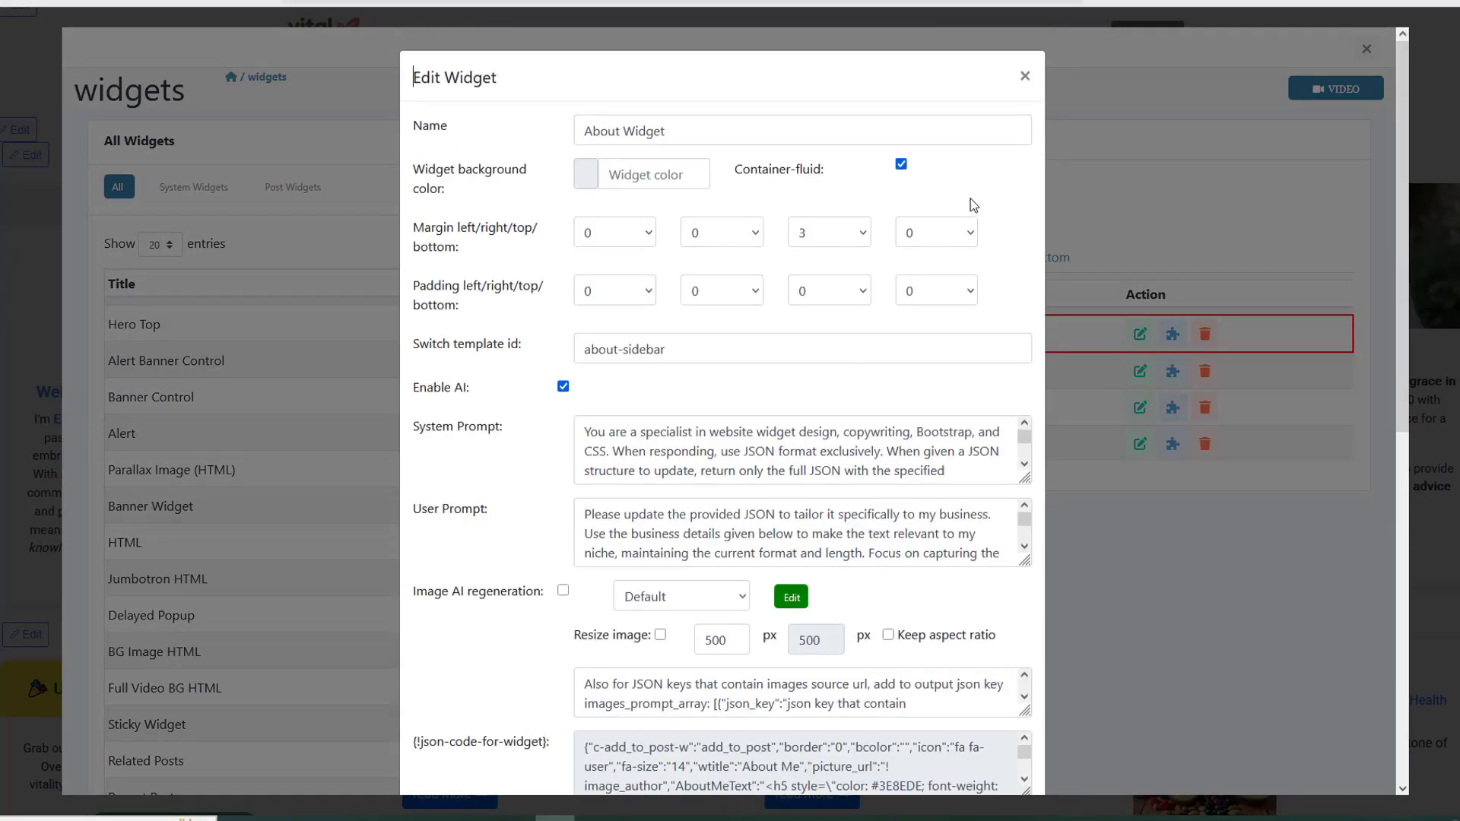
left_click(1024, 75)
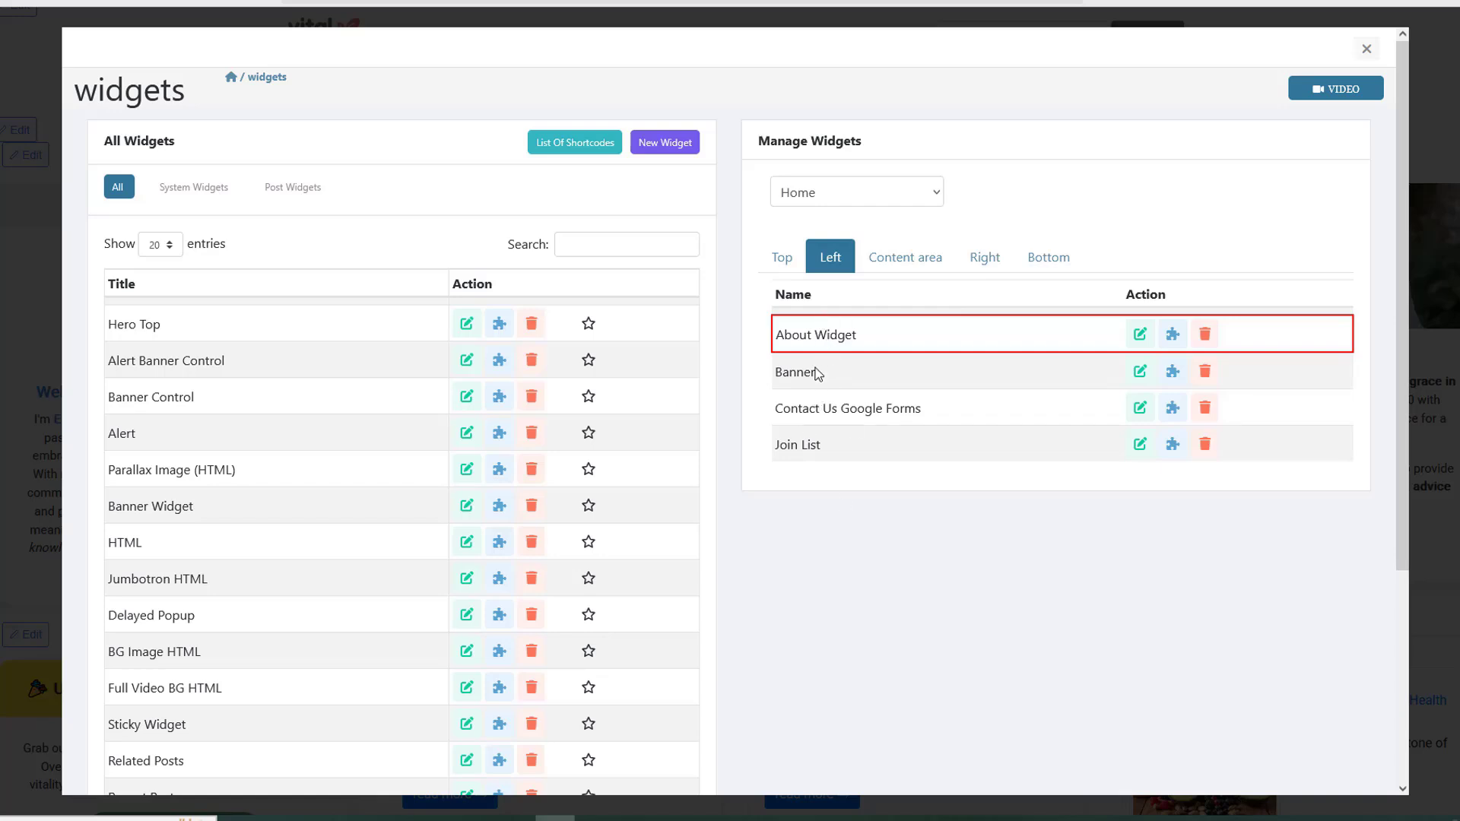
left_click_drag(836, 334, 834, 368)
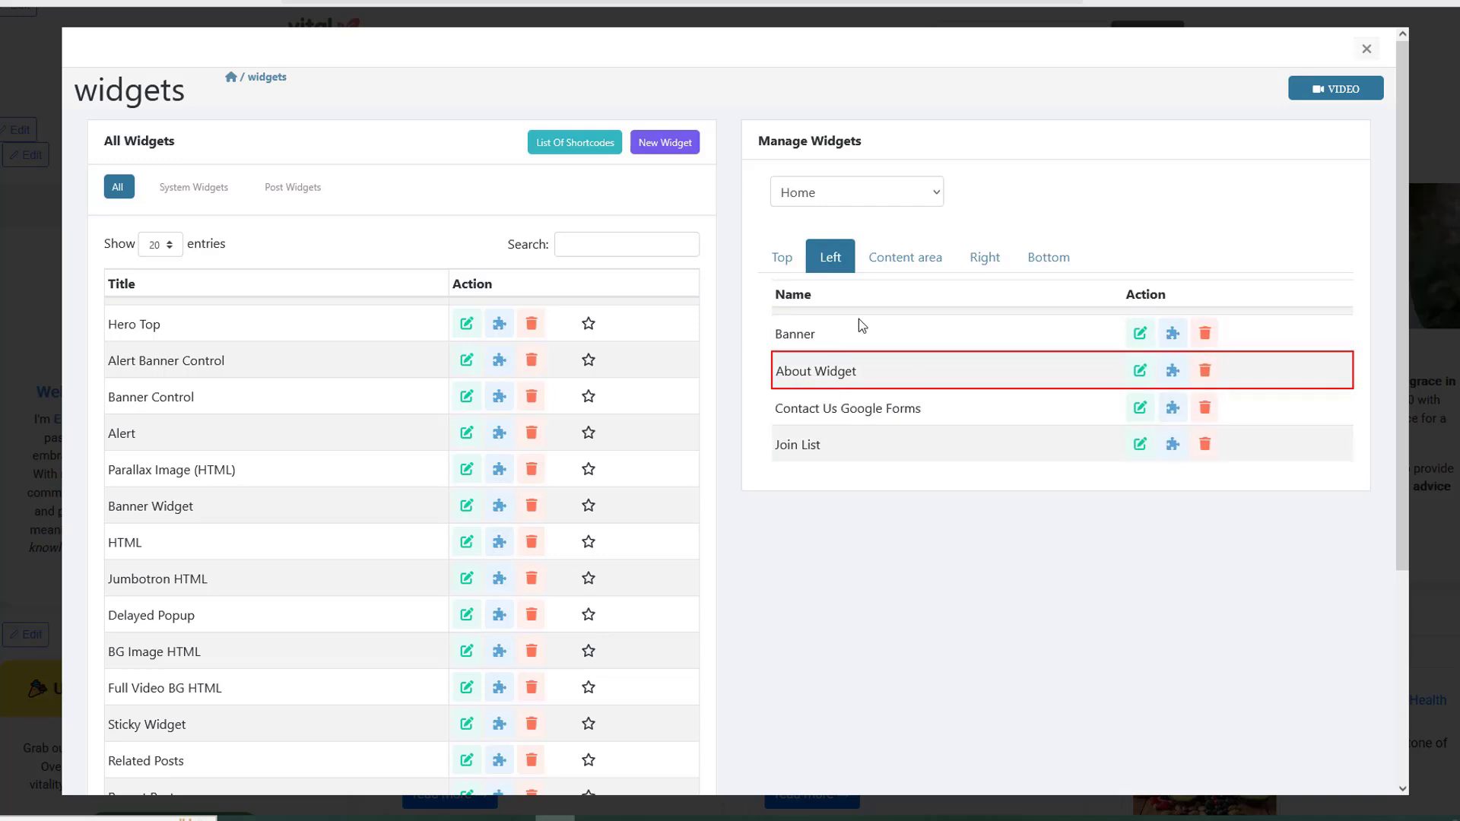
left_click(1431, 513)
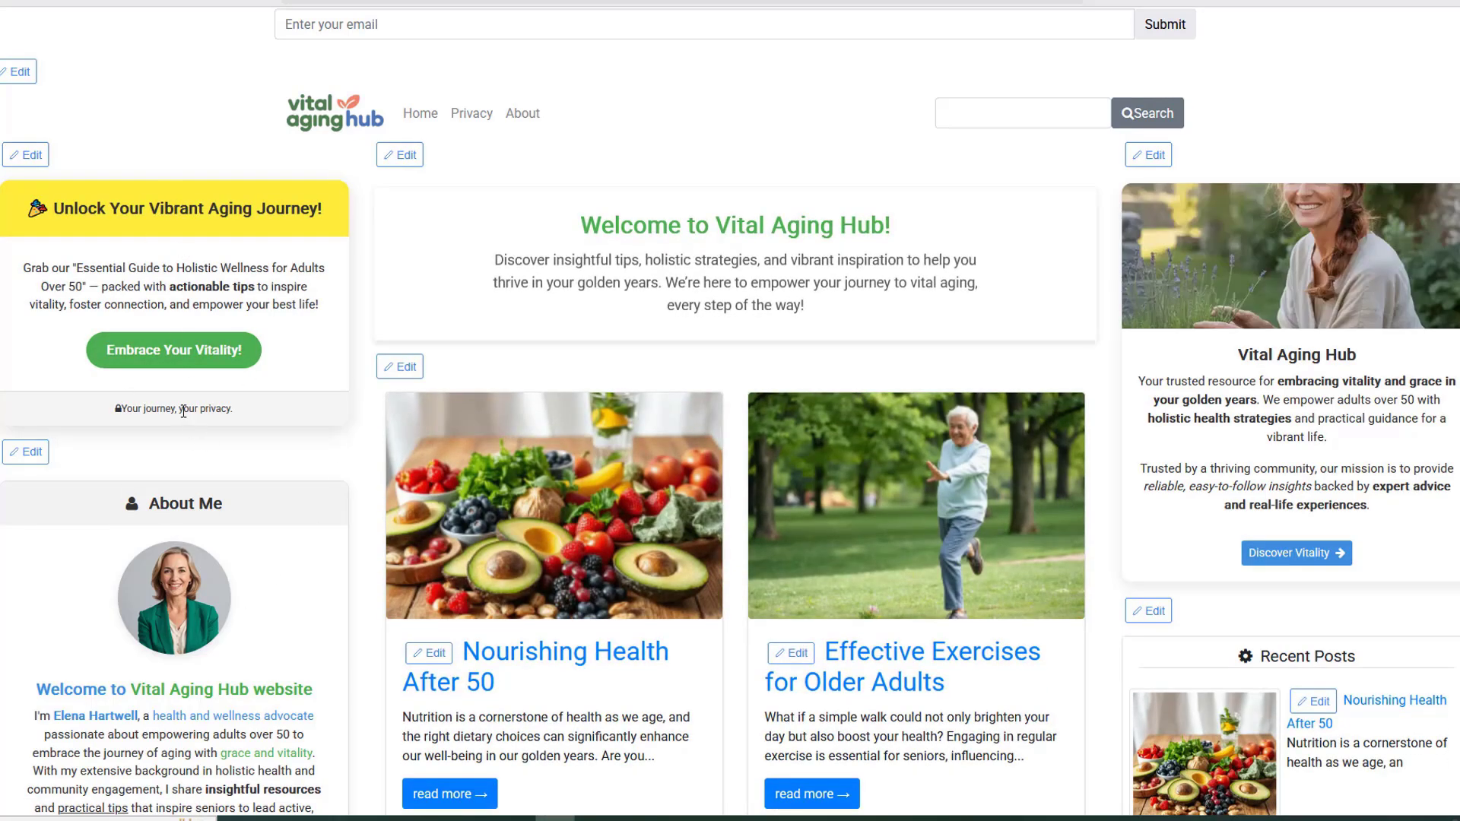
Step: Return to the admin Widgets page and review the Home page widgets assigned to the Left, Content area and Right sections
left_click(99, 1)
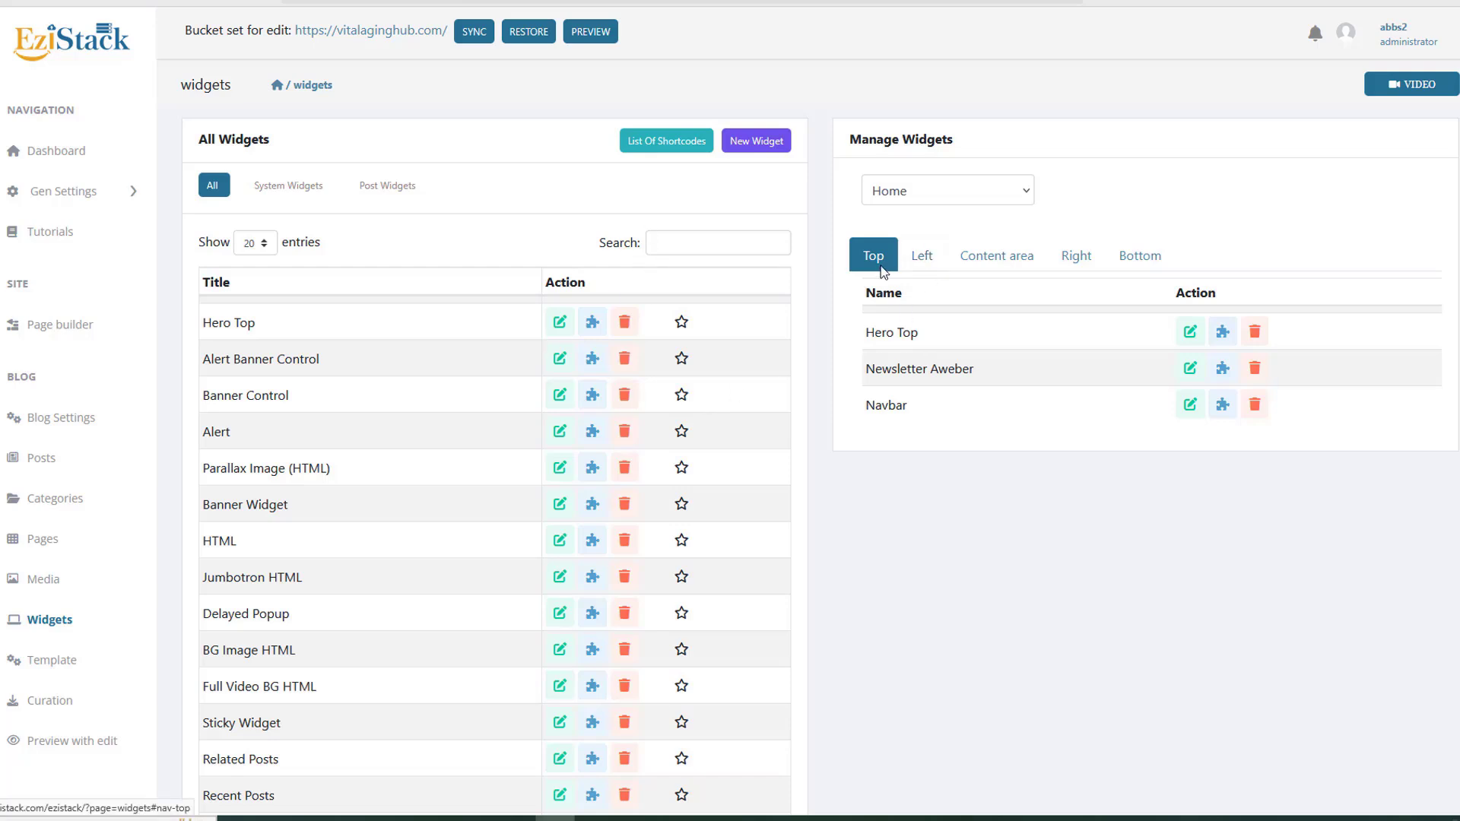
left_click(924, 256)
left_click(1001, 259)
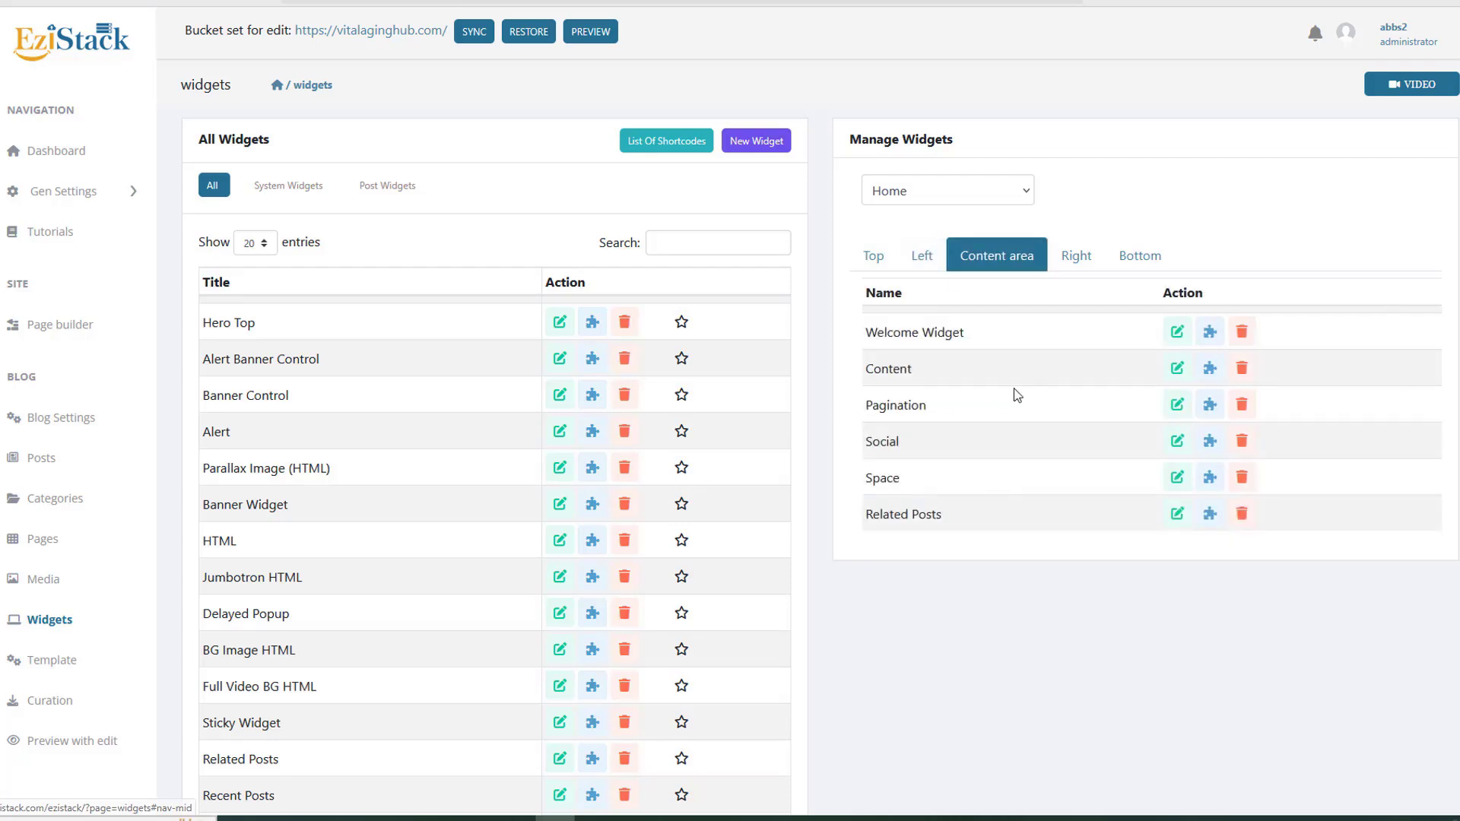
left_click(1076, 255)
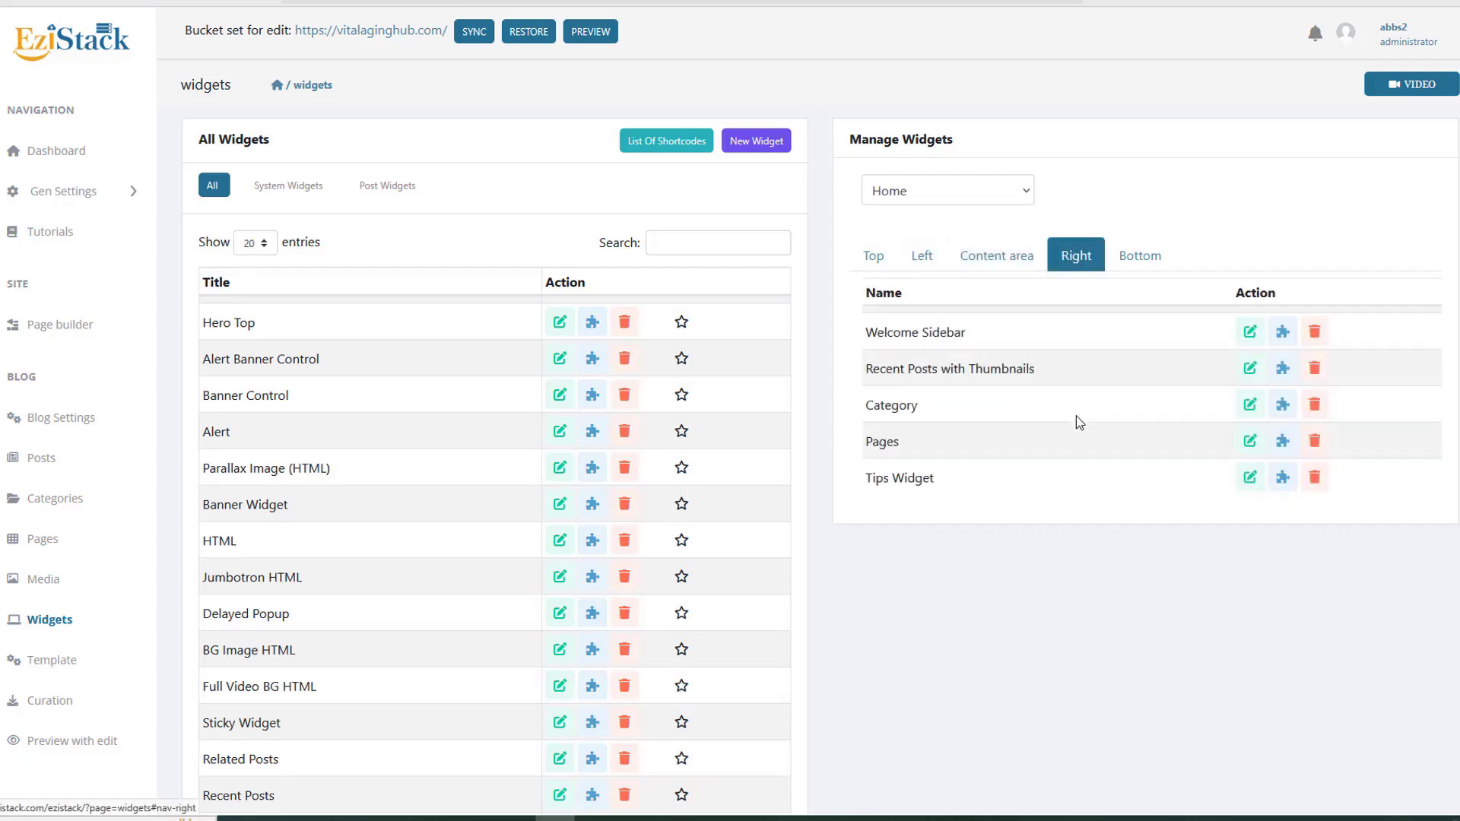
Step: Review the widgets assigned to the Home page's Bottom section and the other layouts available for widget management
left_click(1145, 262)
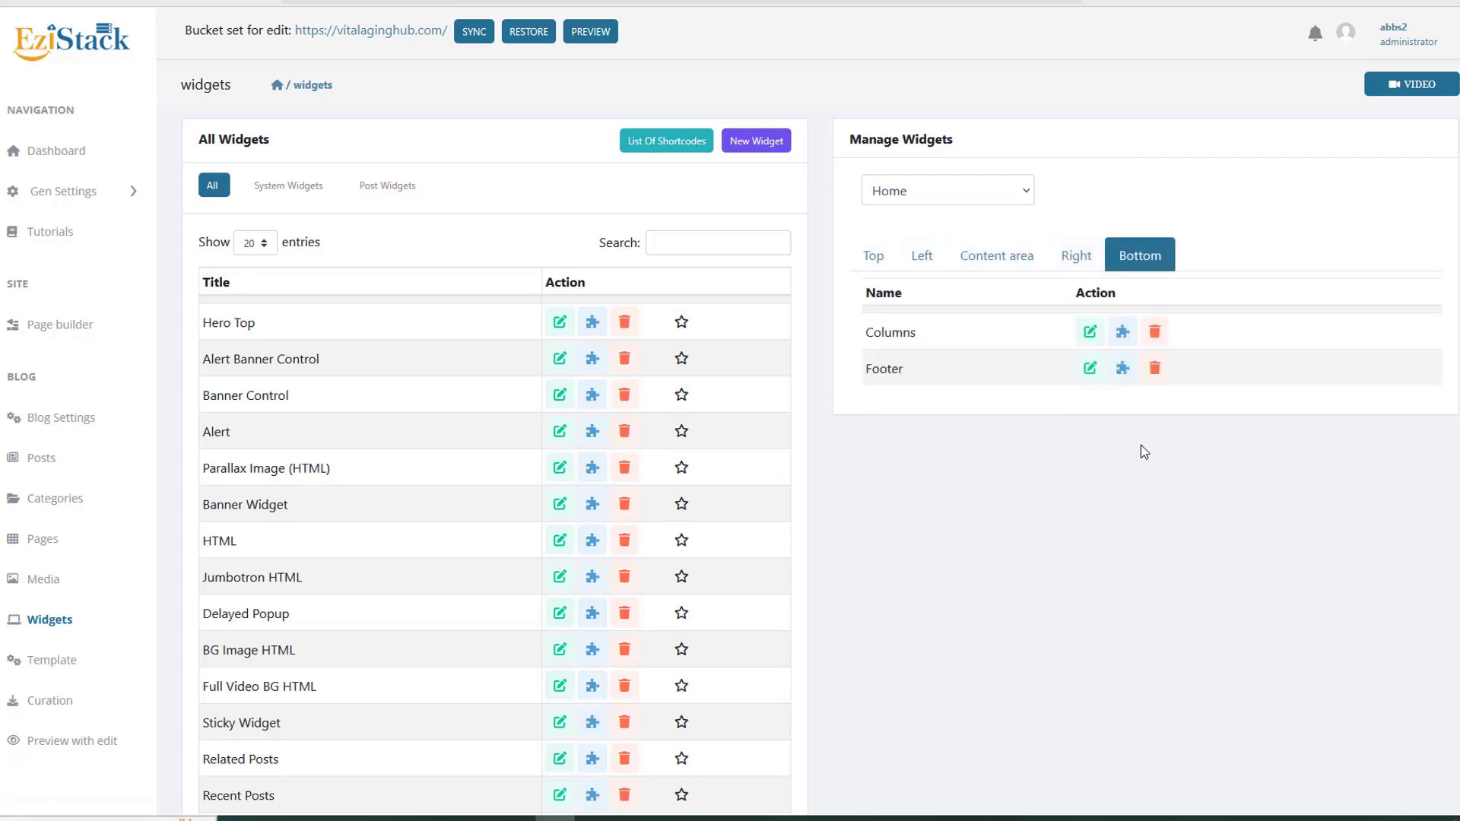
left_click(894, 193)
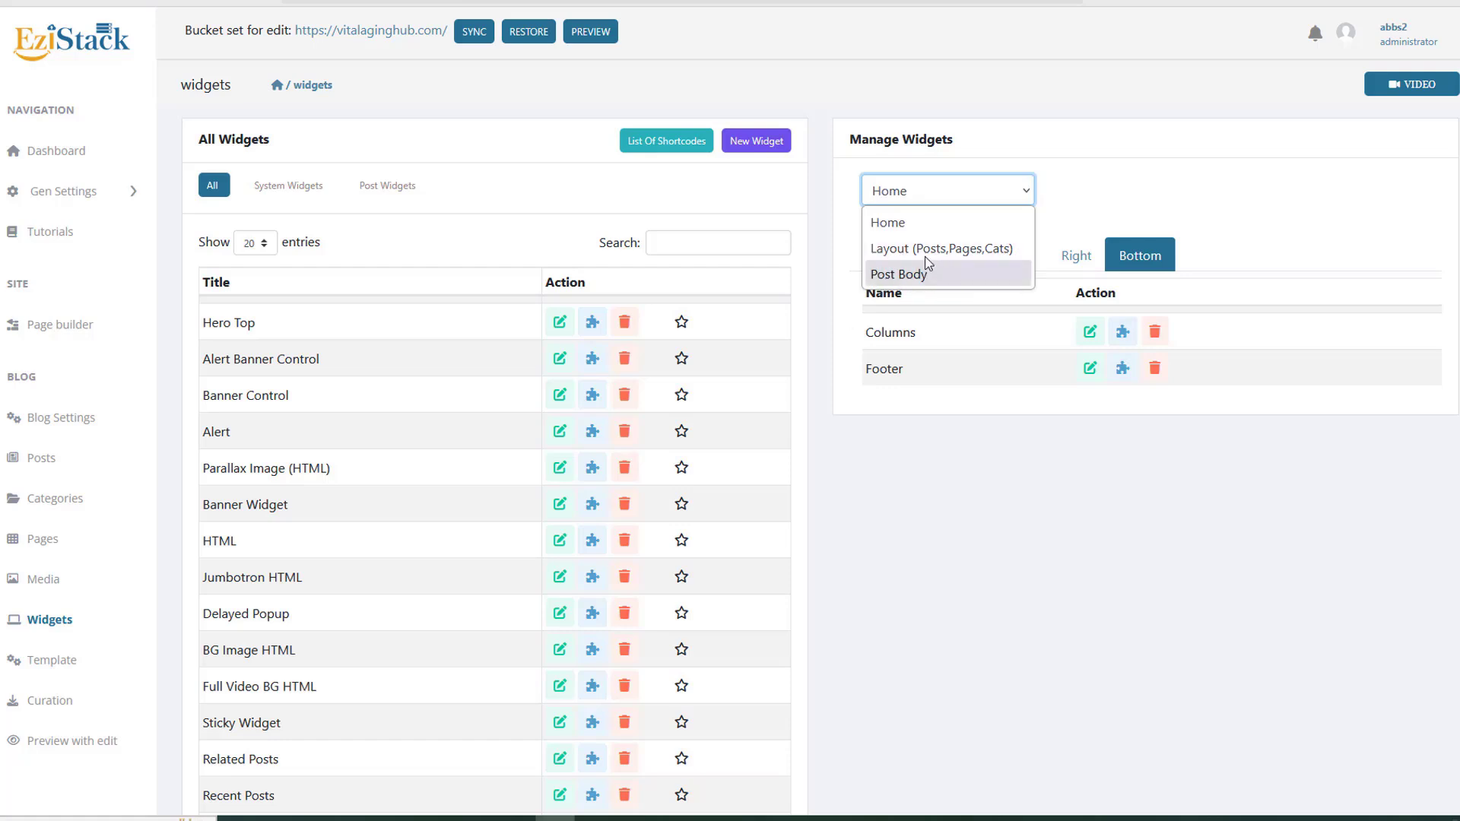
left_click(932, 520)
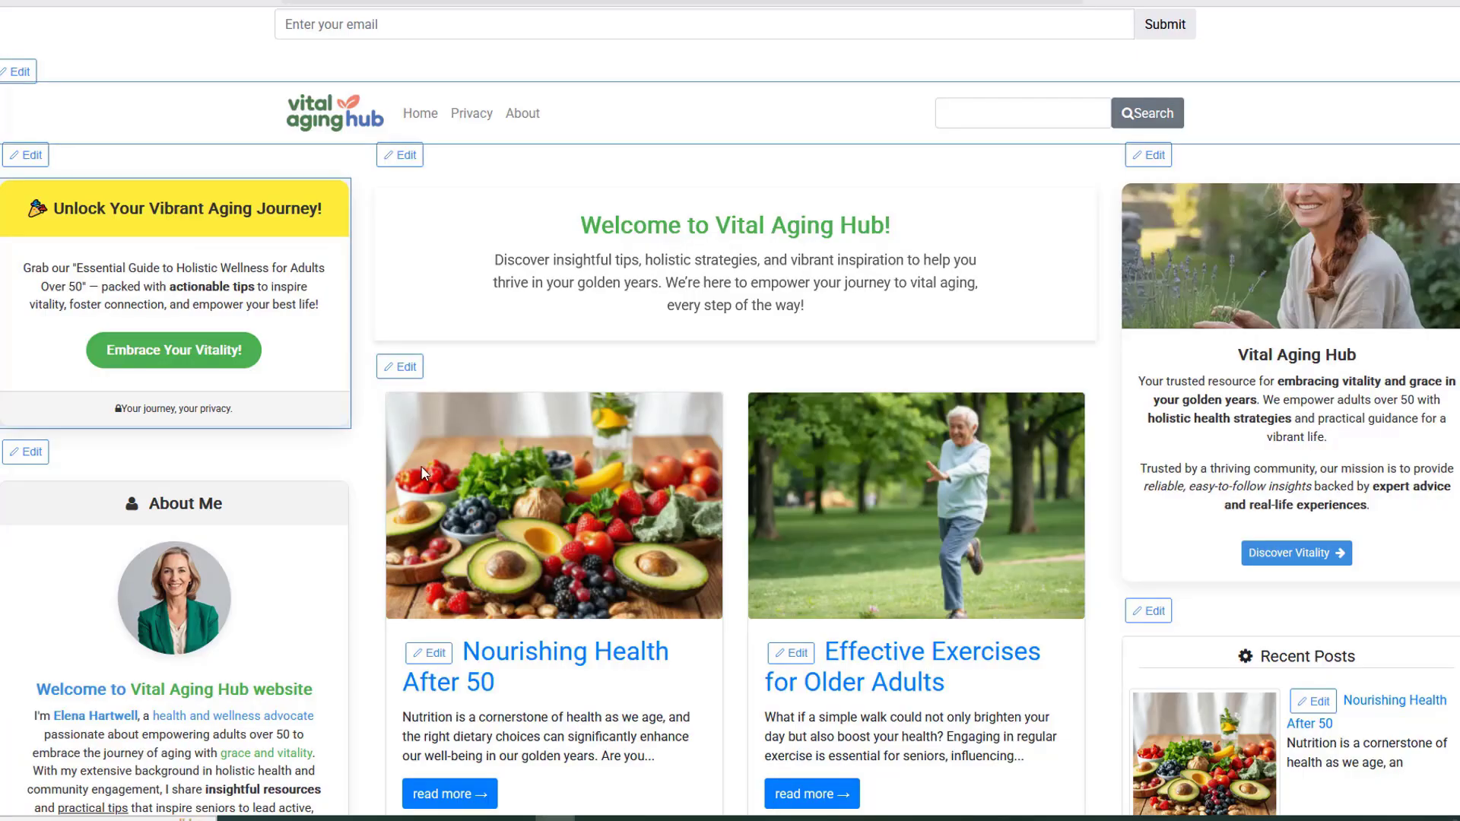
scroll(421, 465, "up", 15)
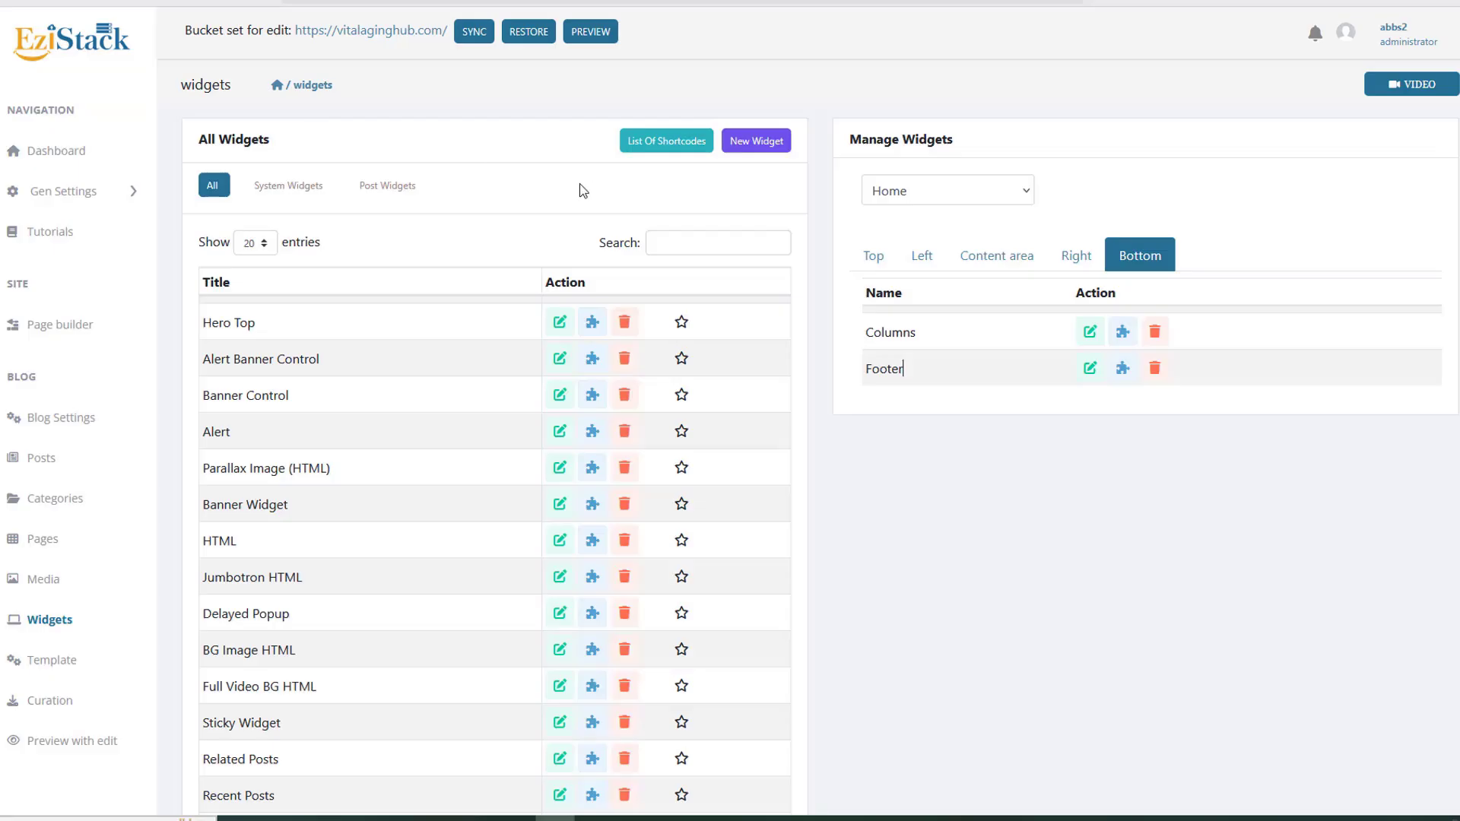
Step: Preview the site and examine how the home page sections are arranged, from the hero and newsletter down to the bottom columns
left_click(600, 33)
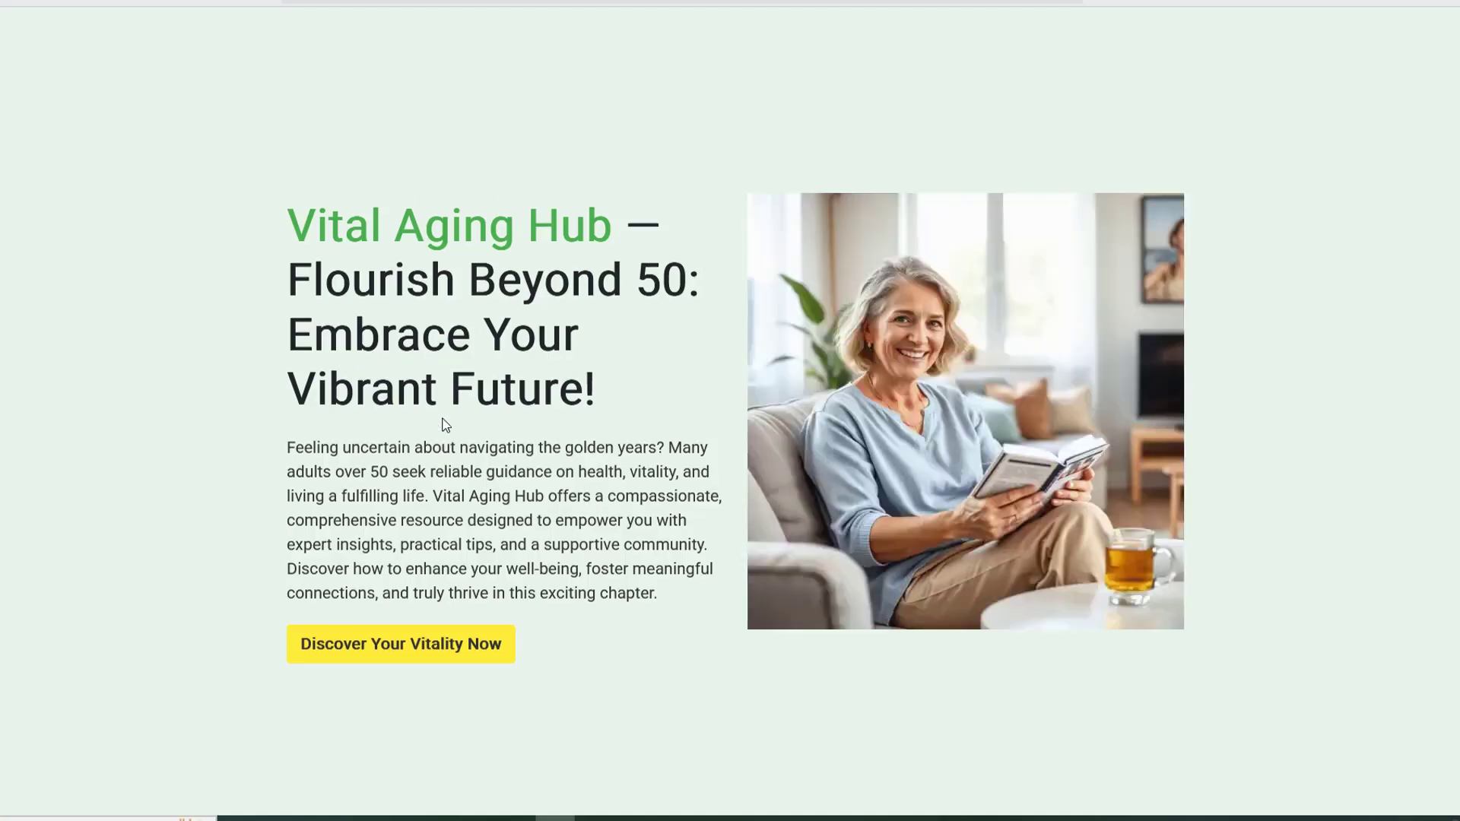
left_click_drag(303, 199, 1186, 494)
left_click(510, 456)
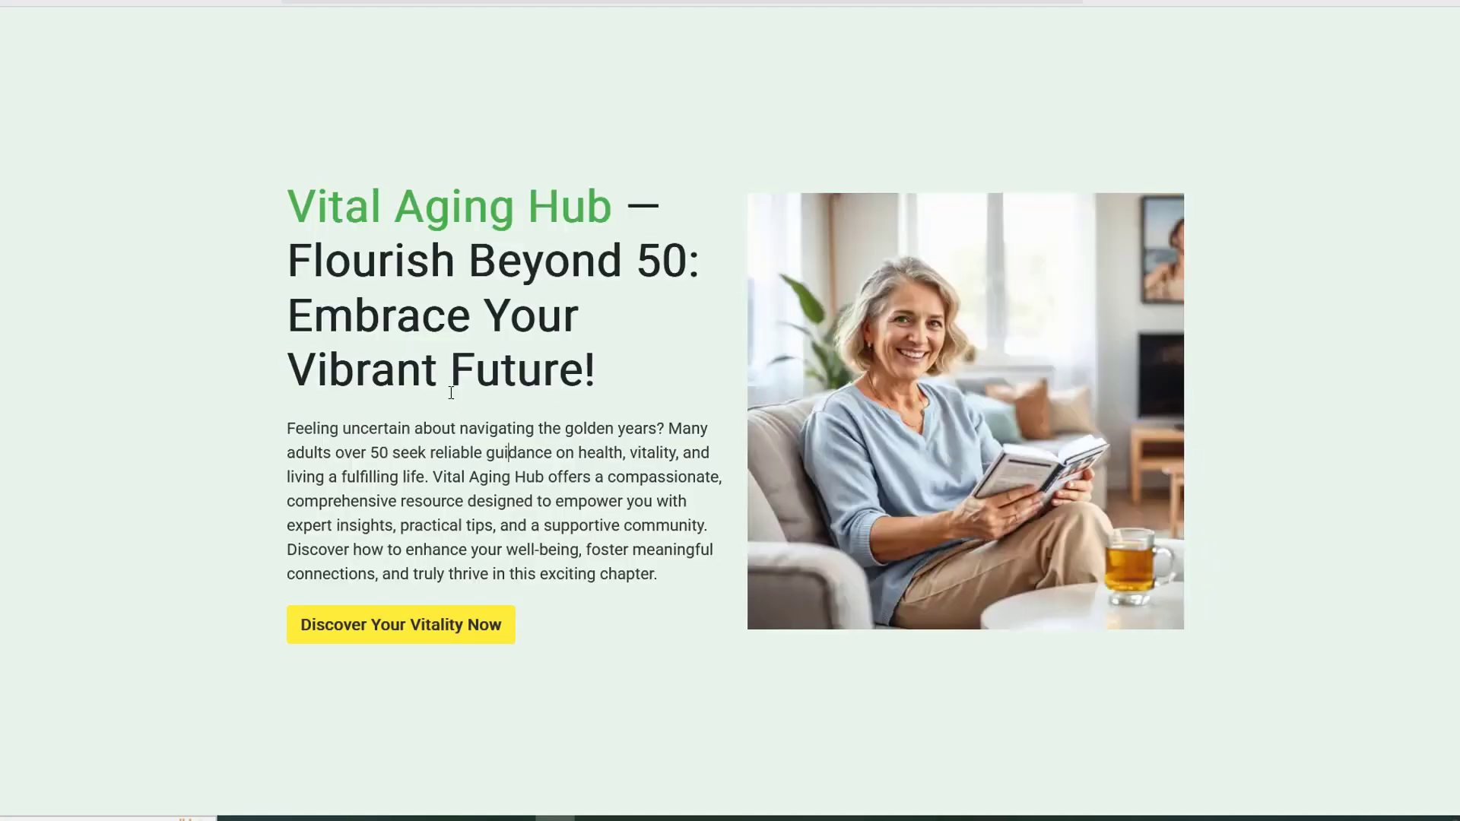
scroll(427, 496, "down", 2)
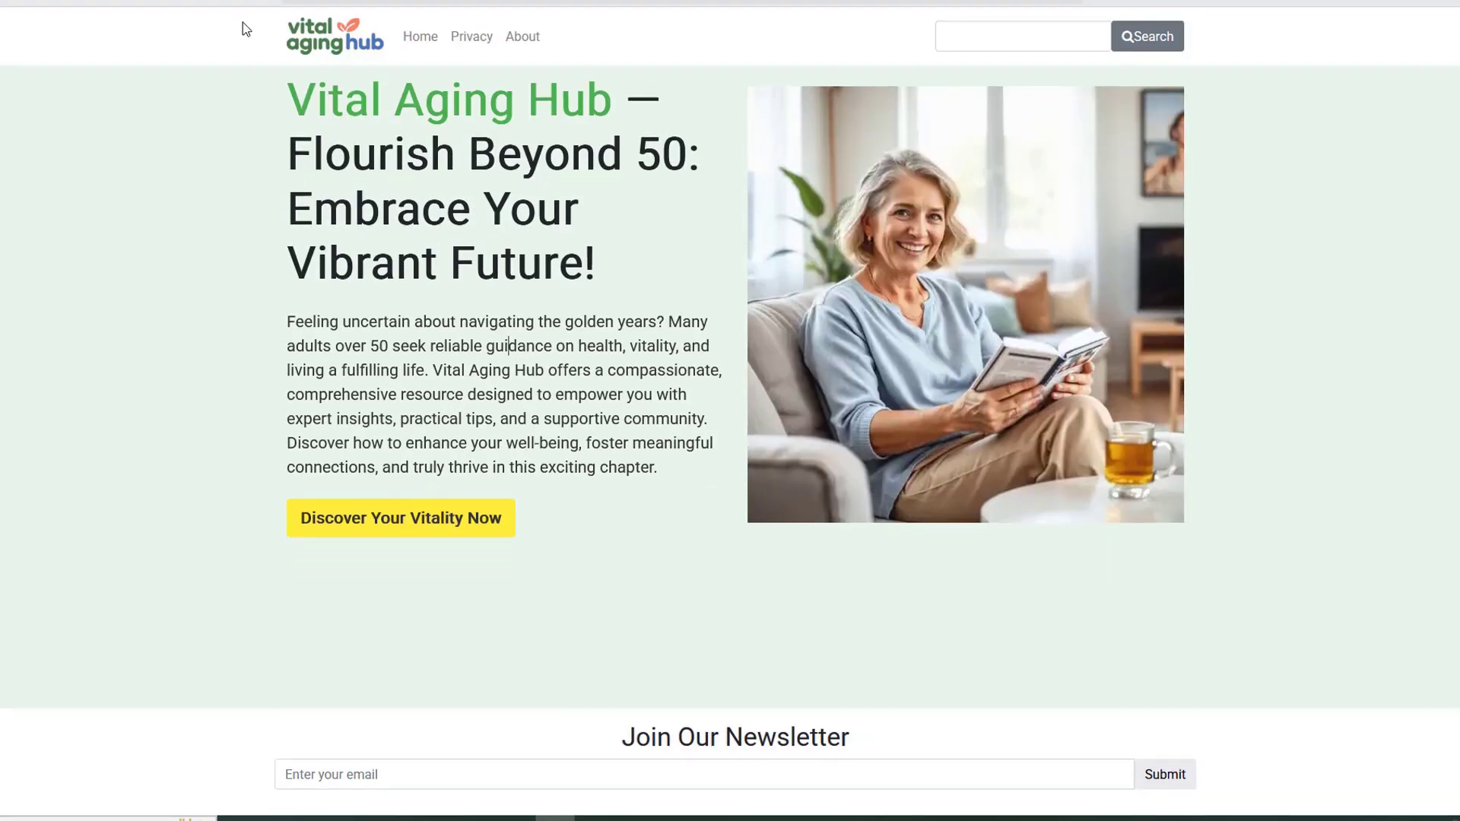
scroll(433, 512, "down", 3)
left_click_drag(356, 482, 1078, 522)
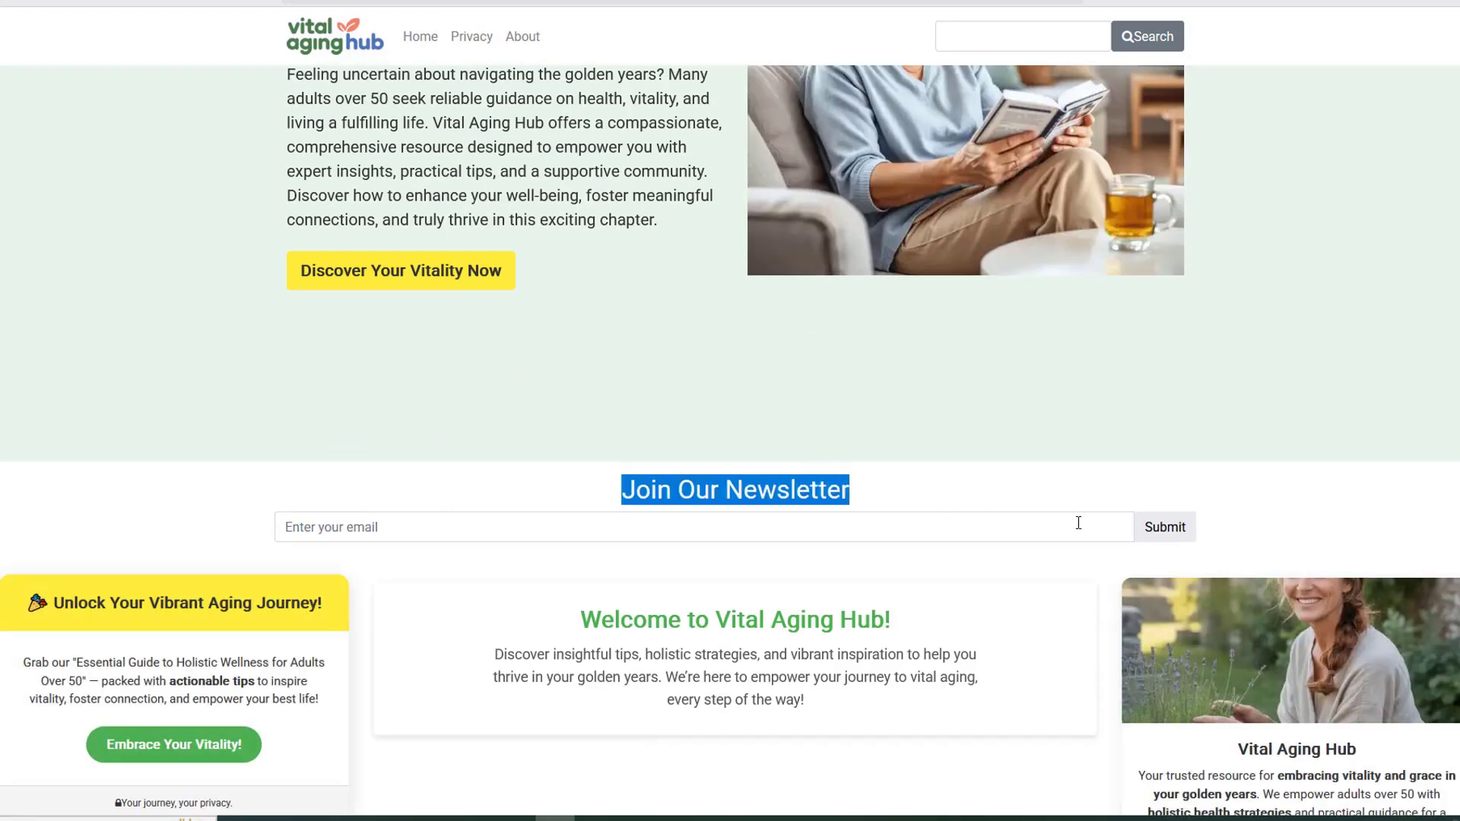
scroll(1230, 540, "down", 5)
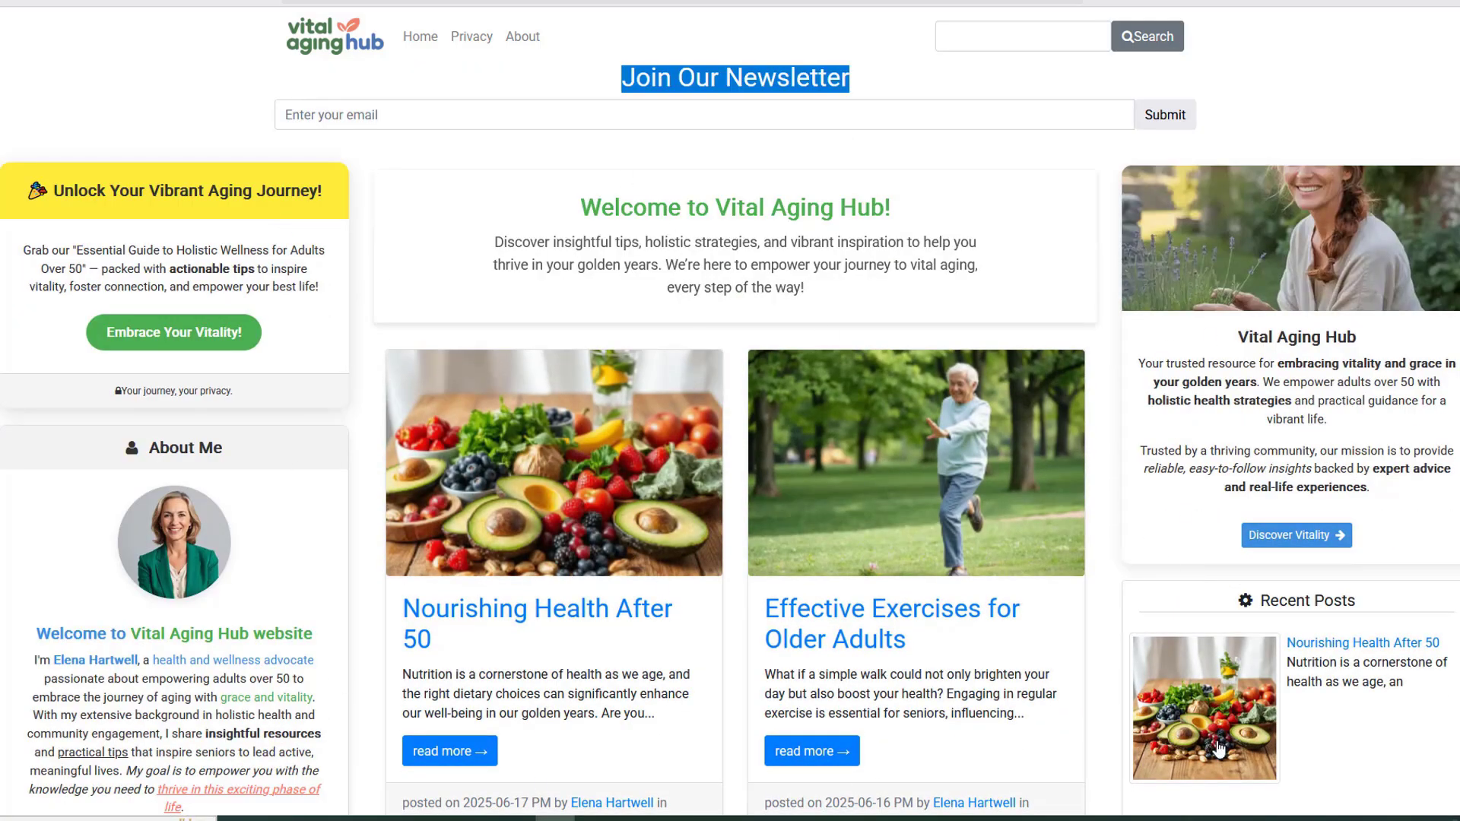
scroll(1218, 749, "down", 14)
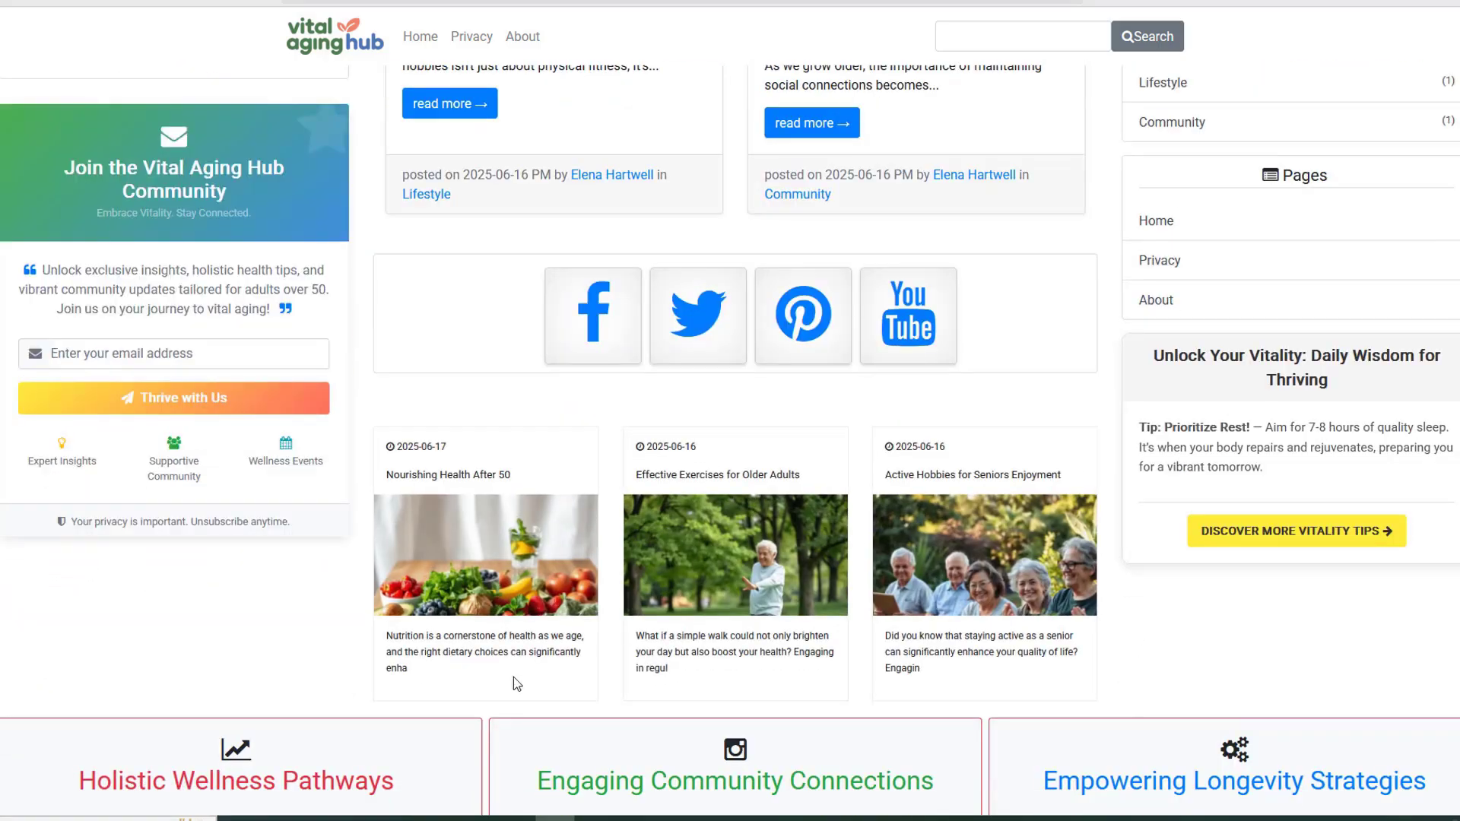
scroll(517, 683, "down", 4)
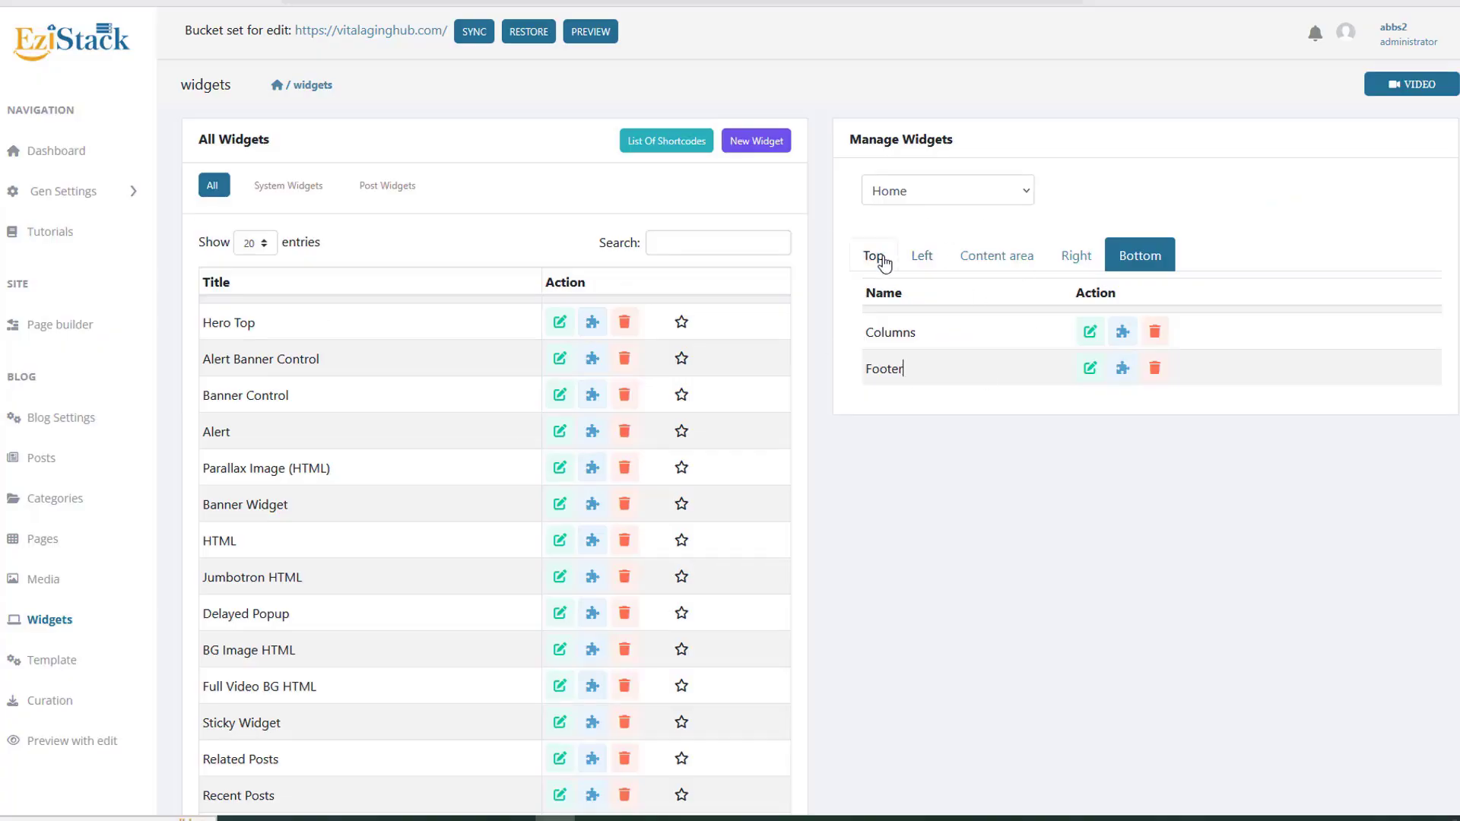
Step: Add the Alert widget above the Welcome Widget in the Home page's Content area and save it with its default text
left_click(872, 255)
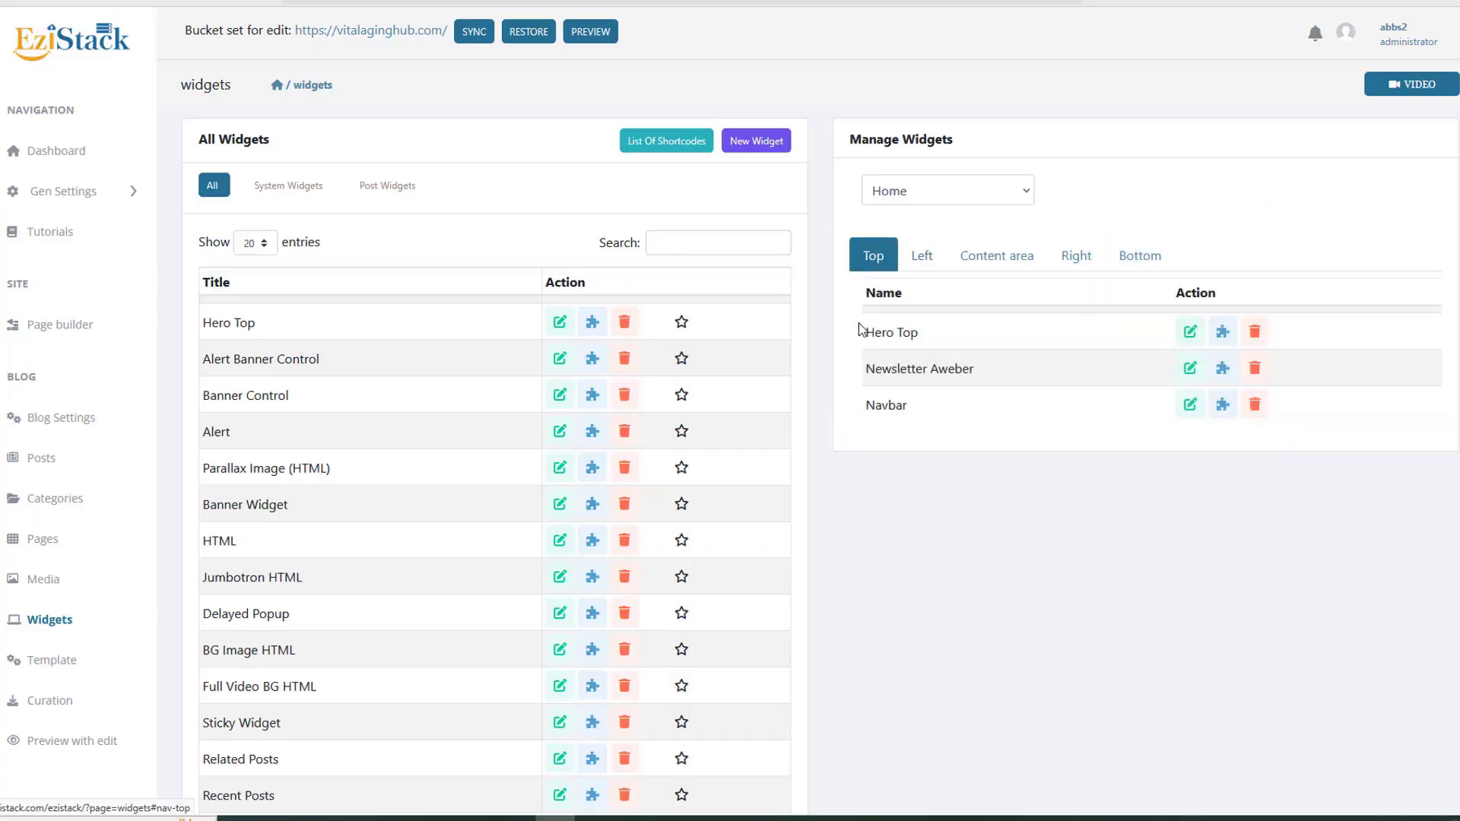
left_click(988, 265)
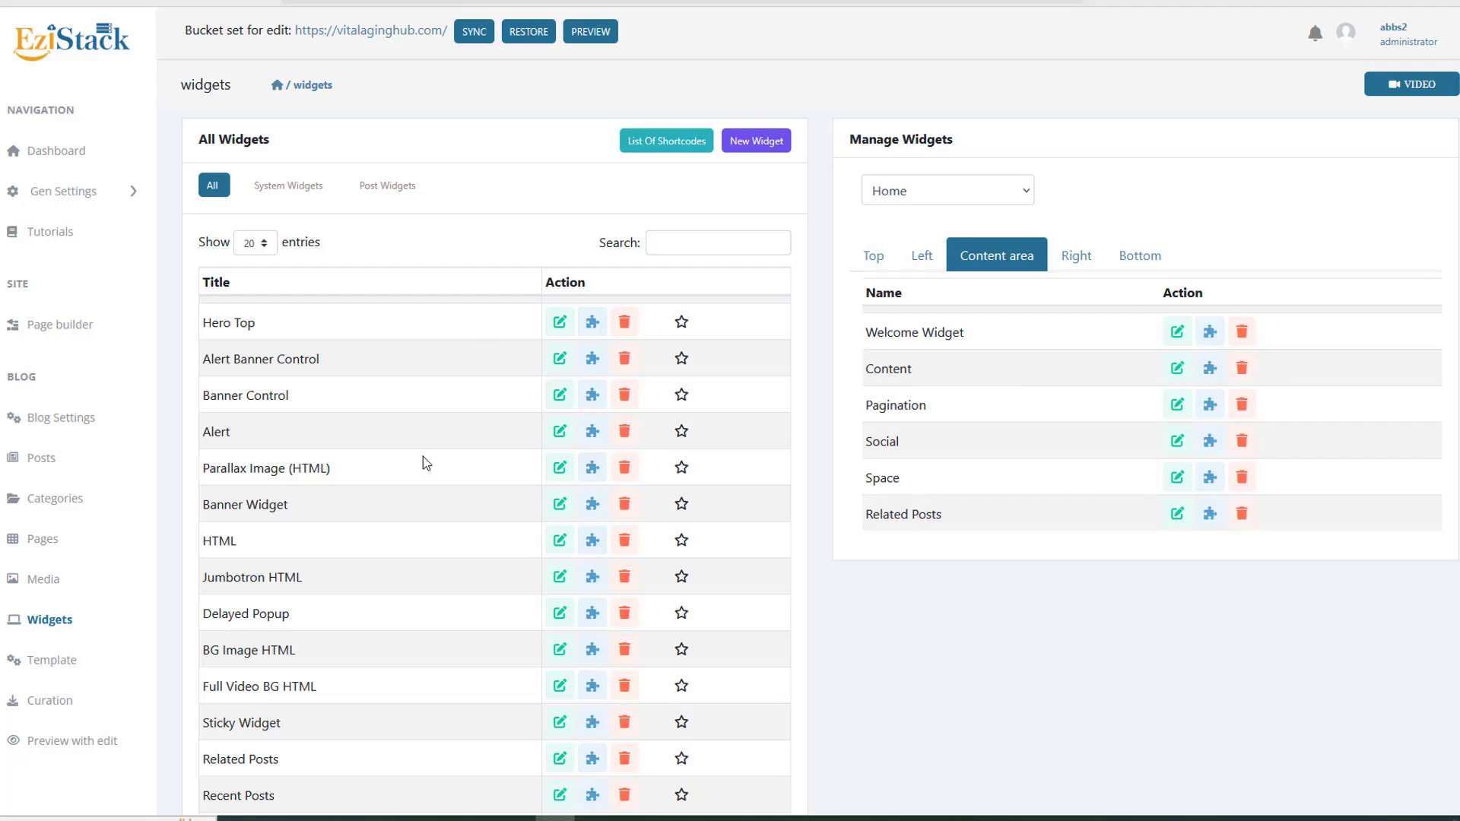
left_click_drag(225, 432, 937, 333)
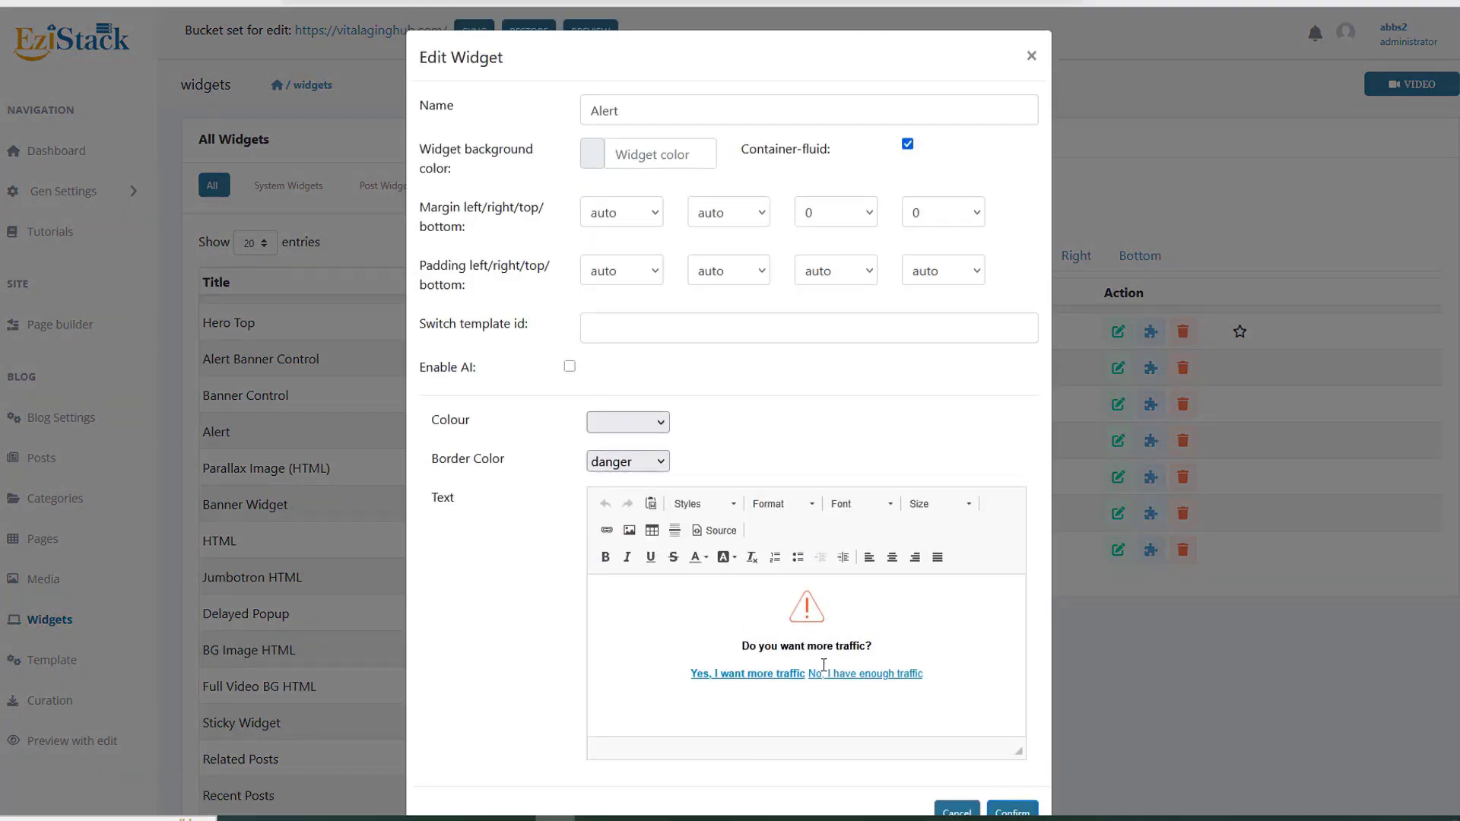
left_click_drag(696, 616, 945, 710)
left_click(800, 695)
scroll(1140, 692, "down", 1)
left_click(1015, 768)
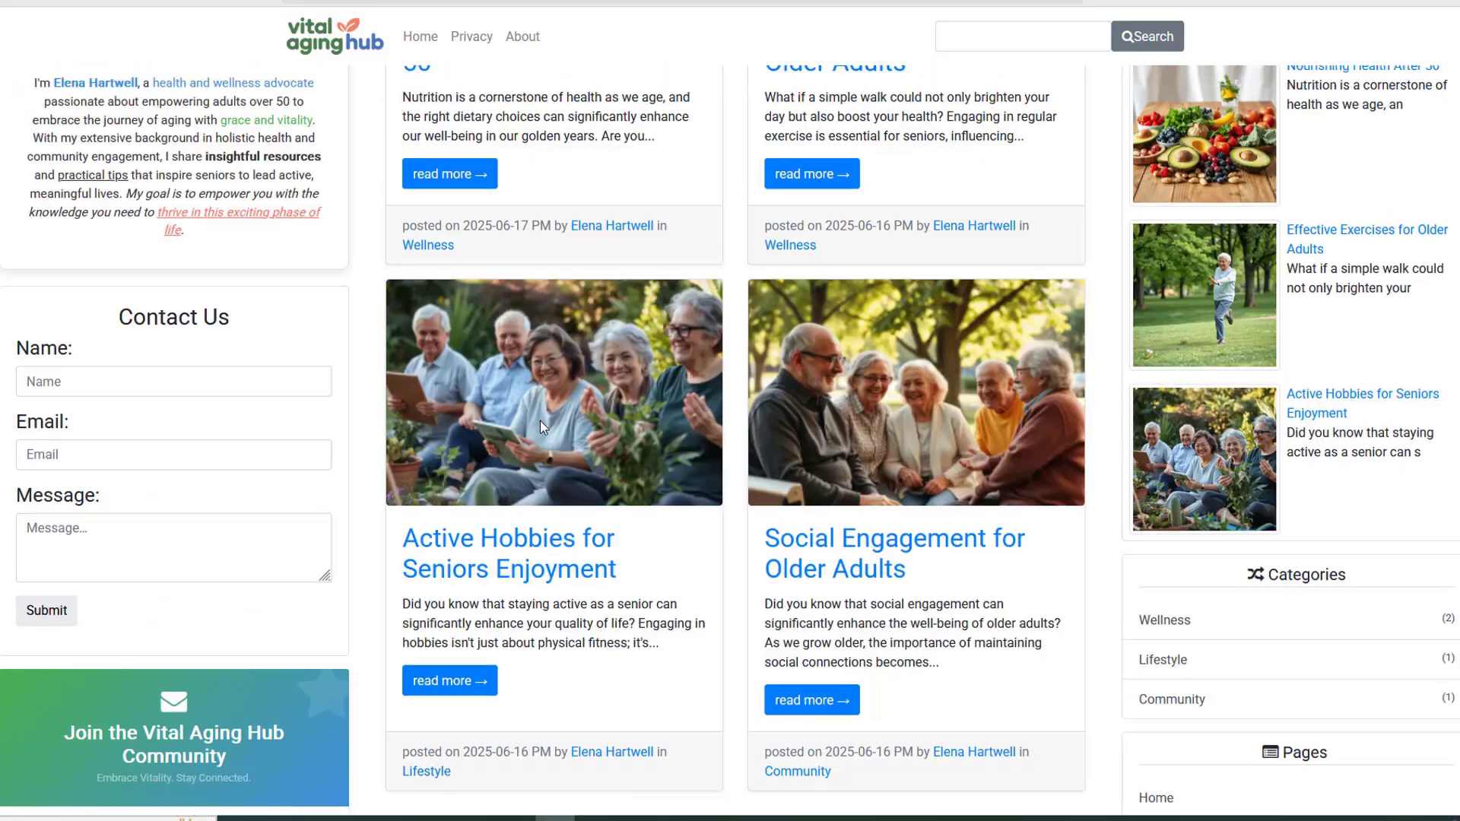
Step: Reload the site preview to check the alert above the welcome section and dismiss it
scroll(540, 421, "up", 10)
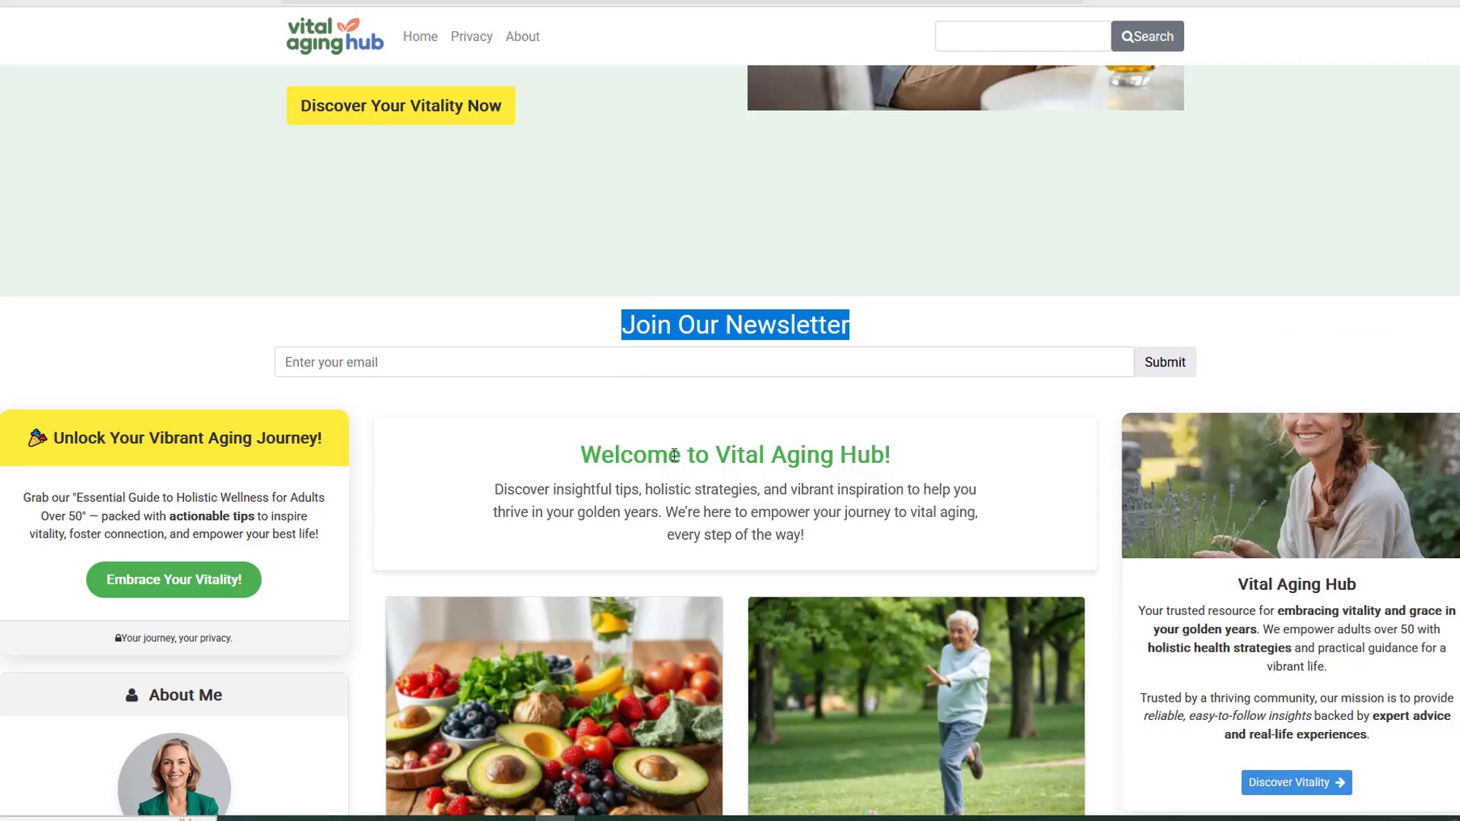
left_click(659, 320)
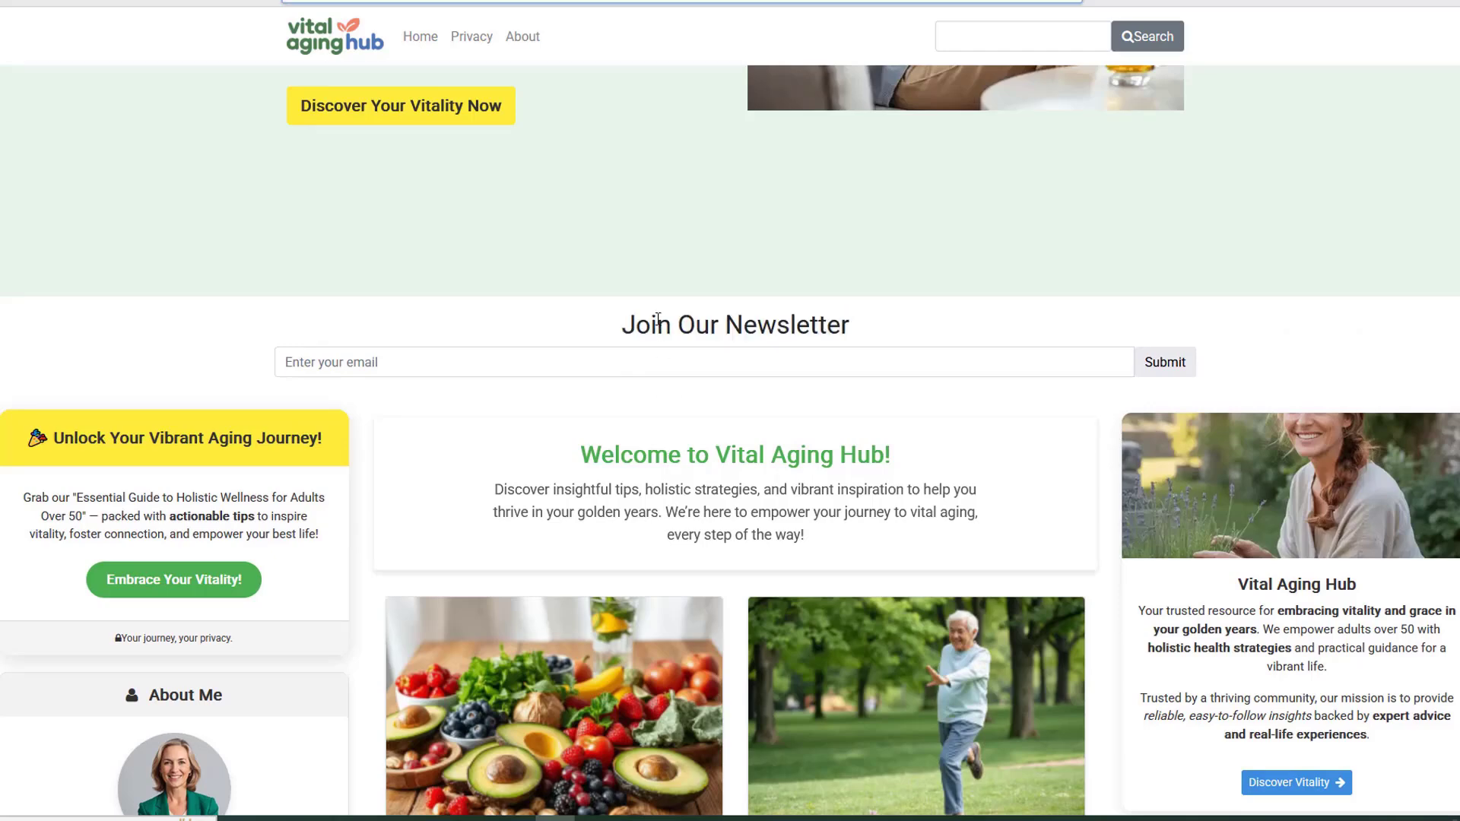
key("Return")
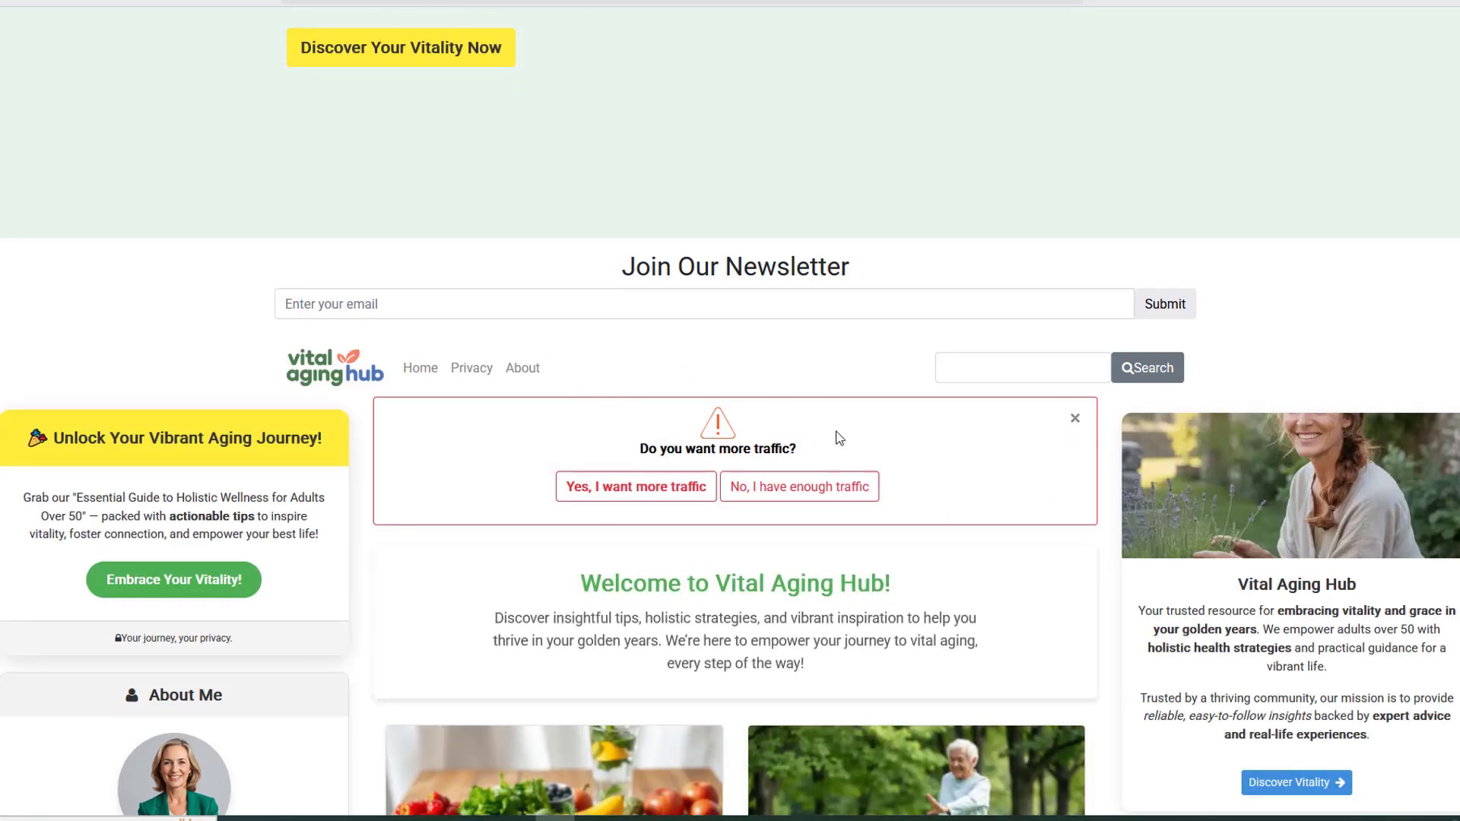
left_click(1074, 419)
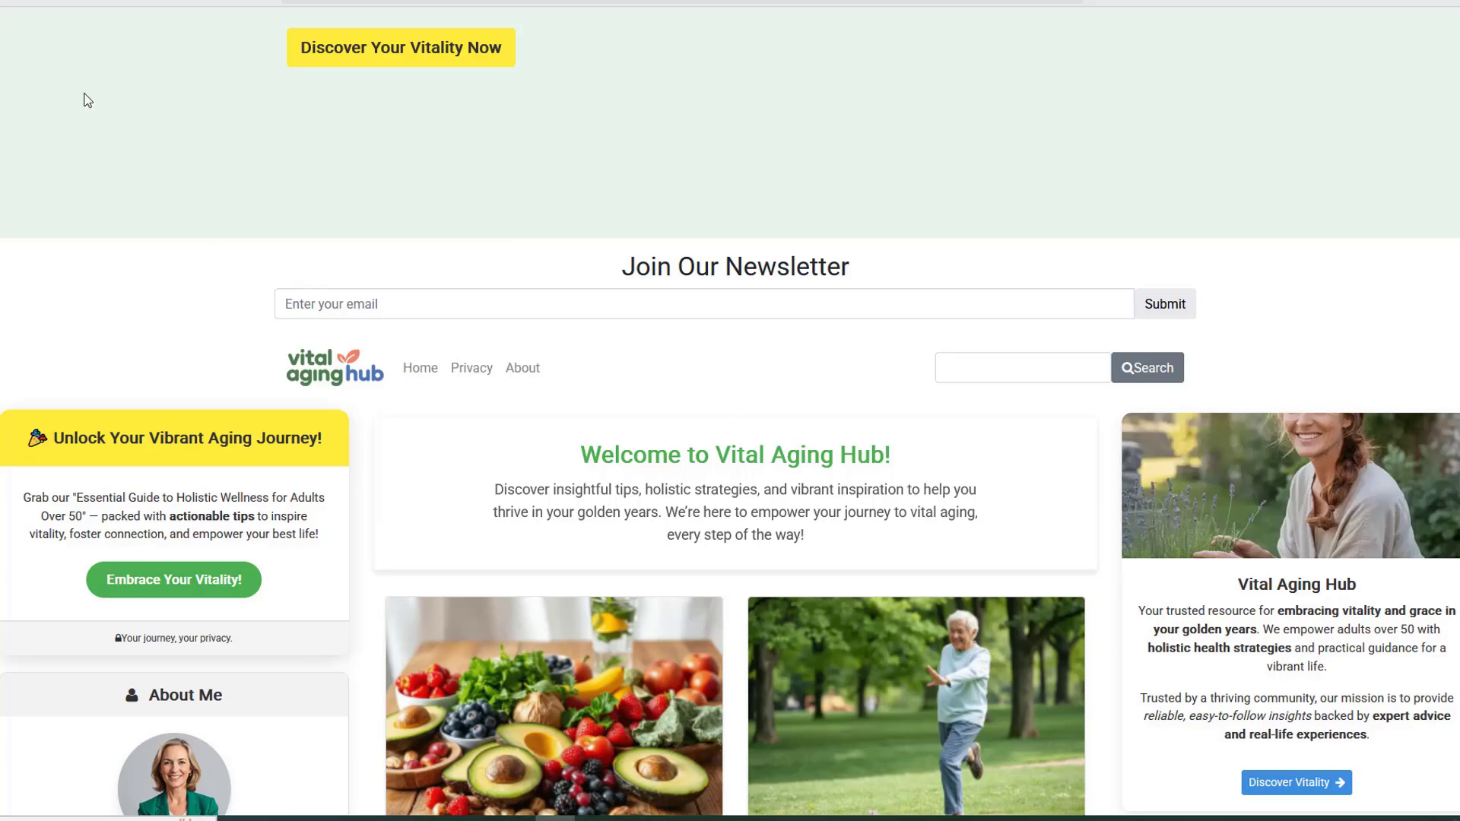
Step: Return to the admin Widgets page and remove the Alert widget from the Home page's Content area
left_click(228, 2)
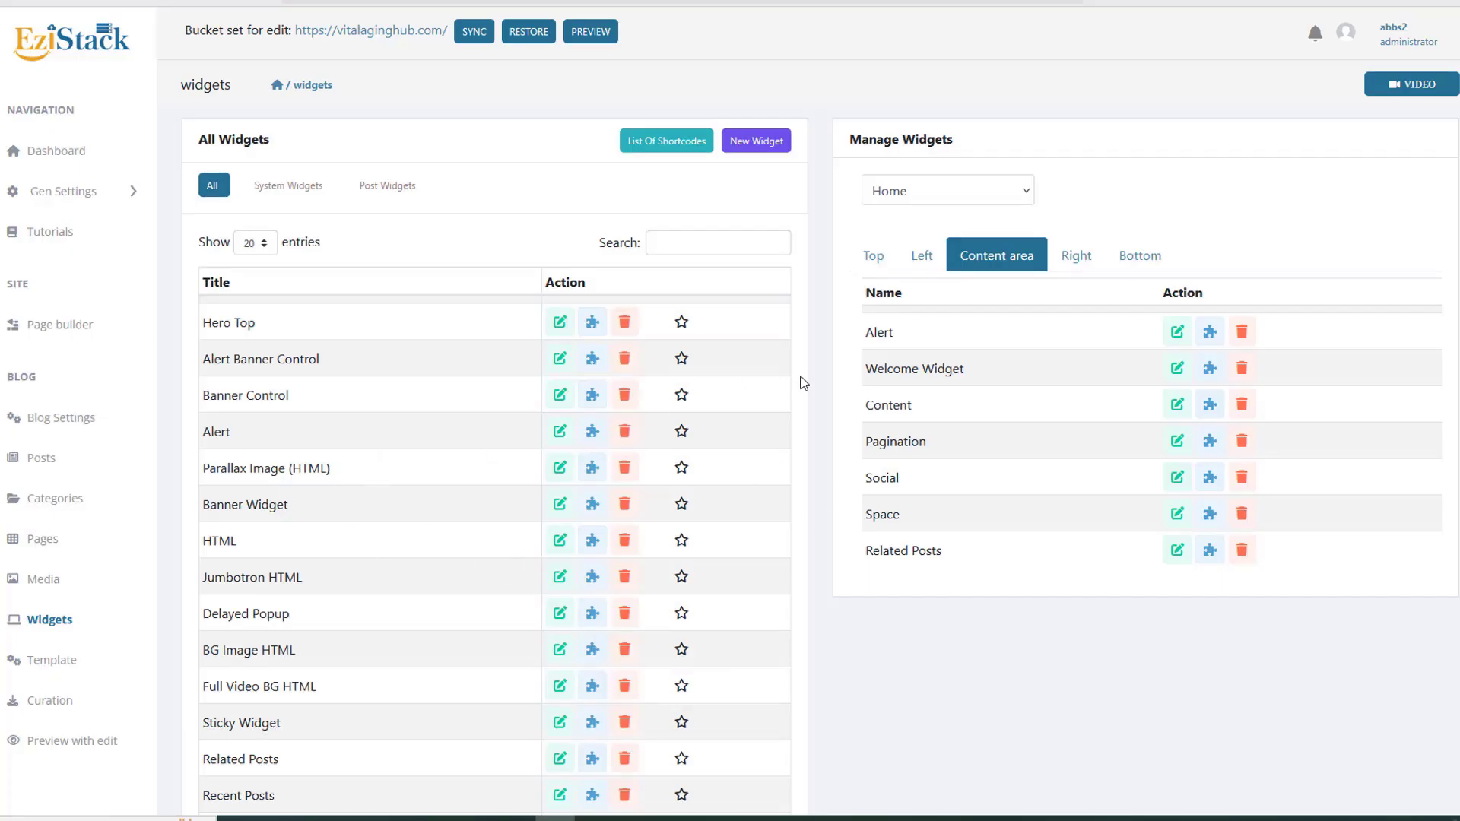
left_click(1242, 332)
left_click(794, 437)
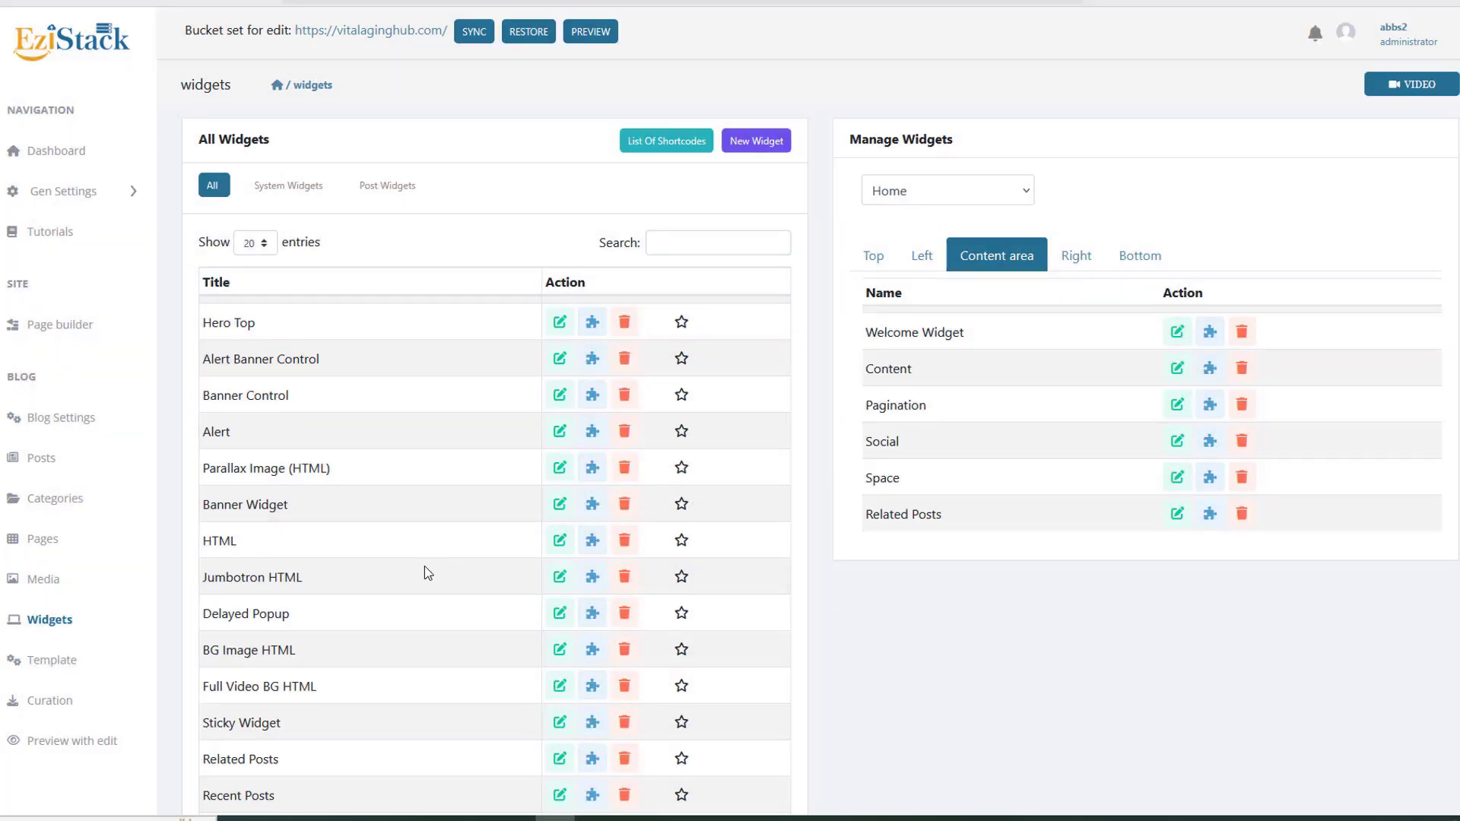
Step: Add the HTML widget above the Welcome Widget in the Content area and replace its placeholder text with a short introduction giving the author's name
left_click_drag(290, 550, 969, 334)
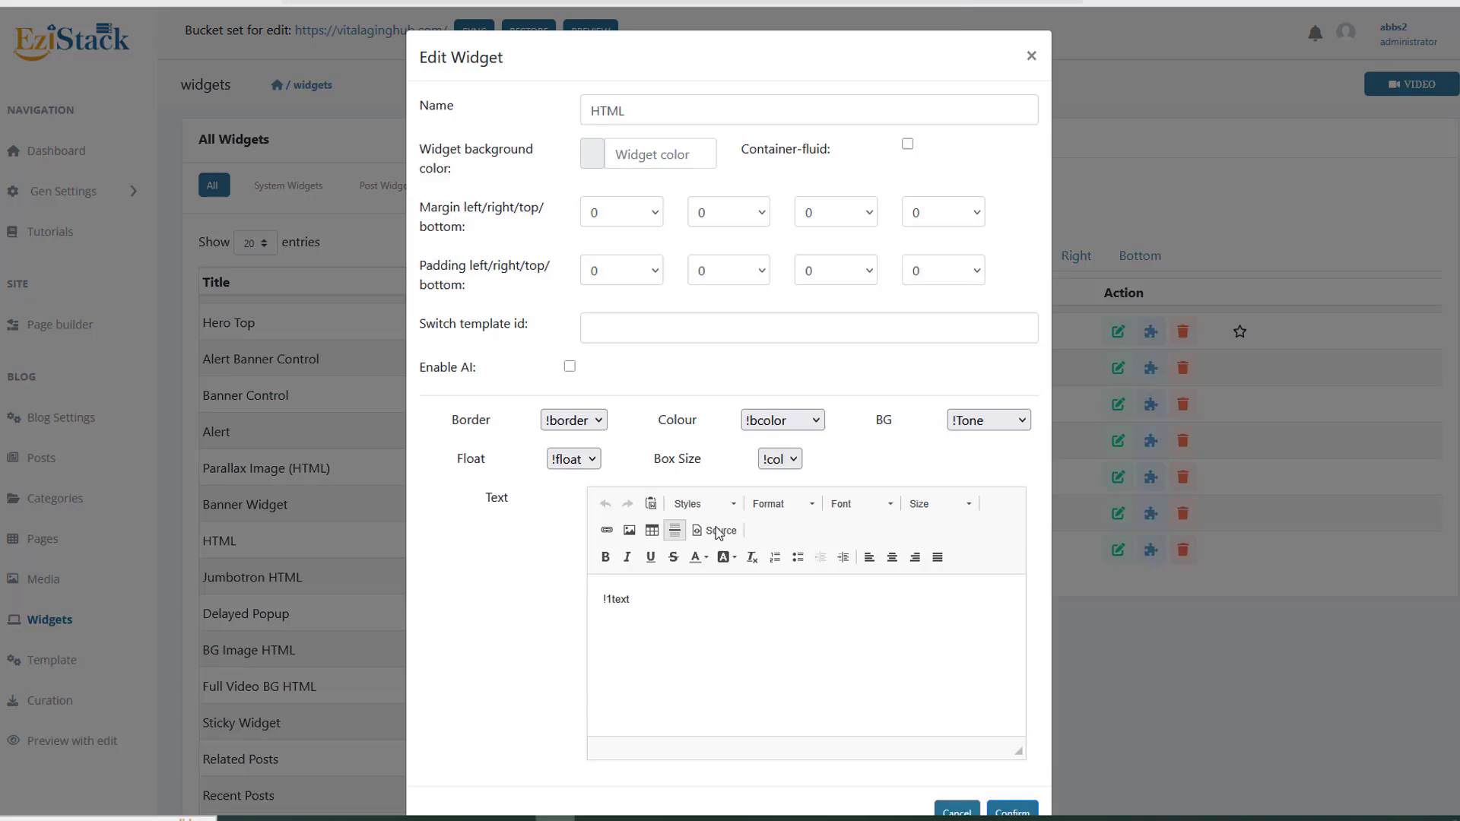
left_click(715, 530)
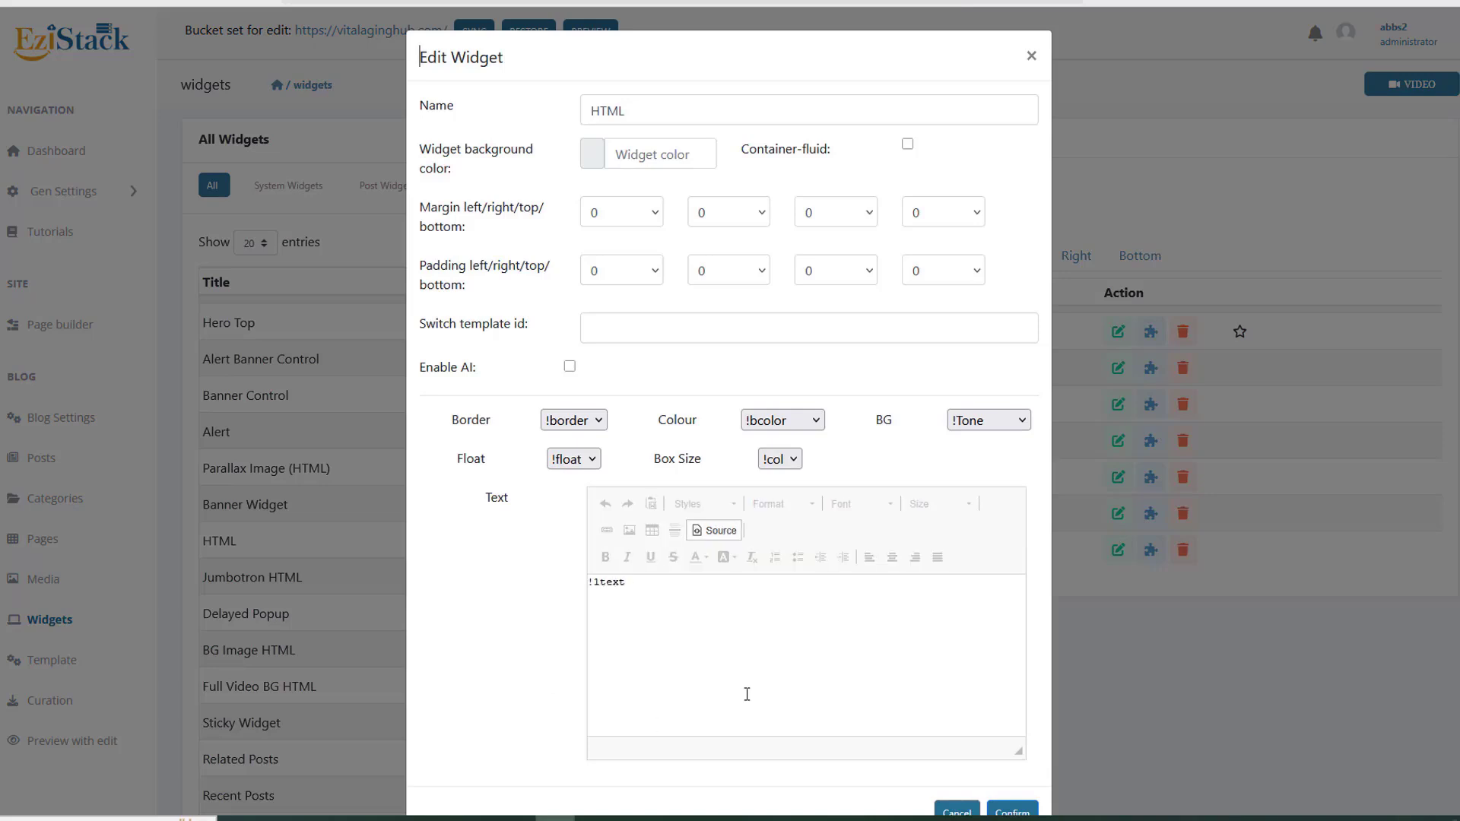
left_click(734, 532)
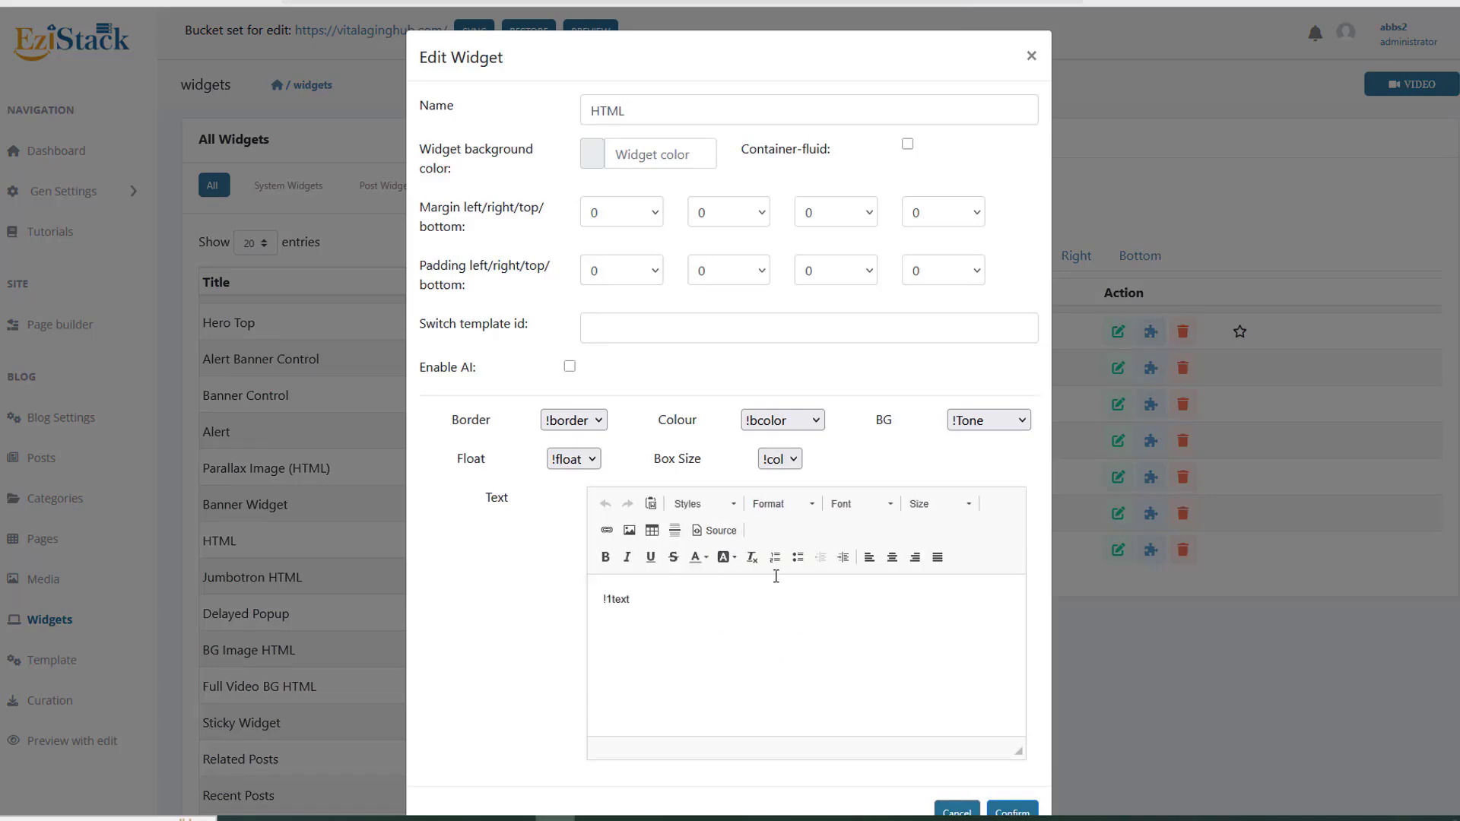
left_click_drag(678, 595, 559, 606)
type("hi my name is Abbs")
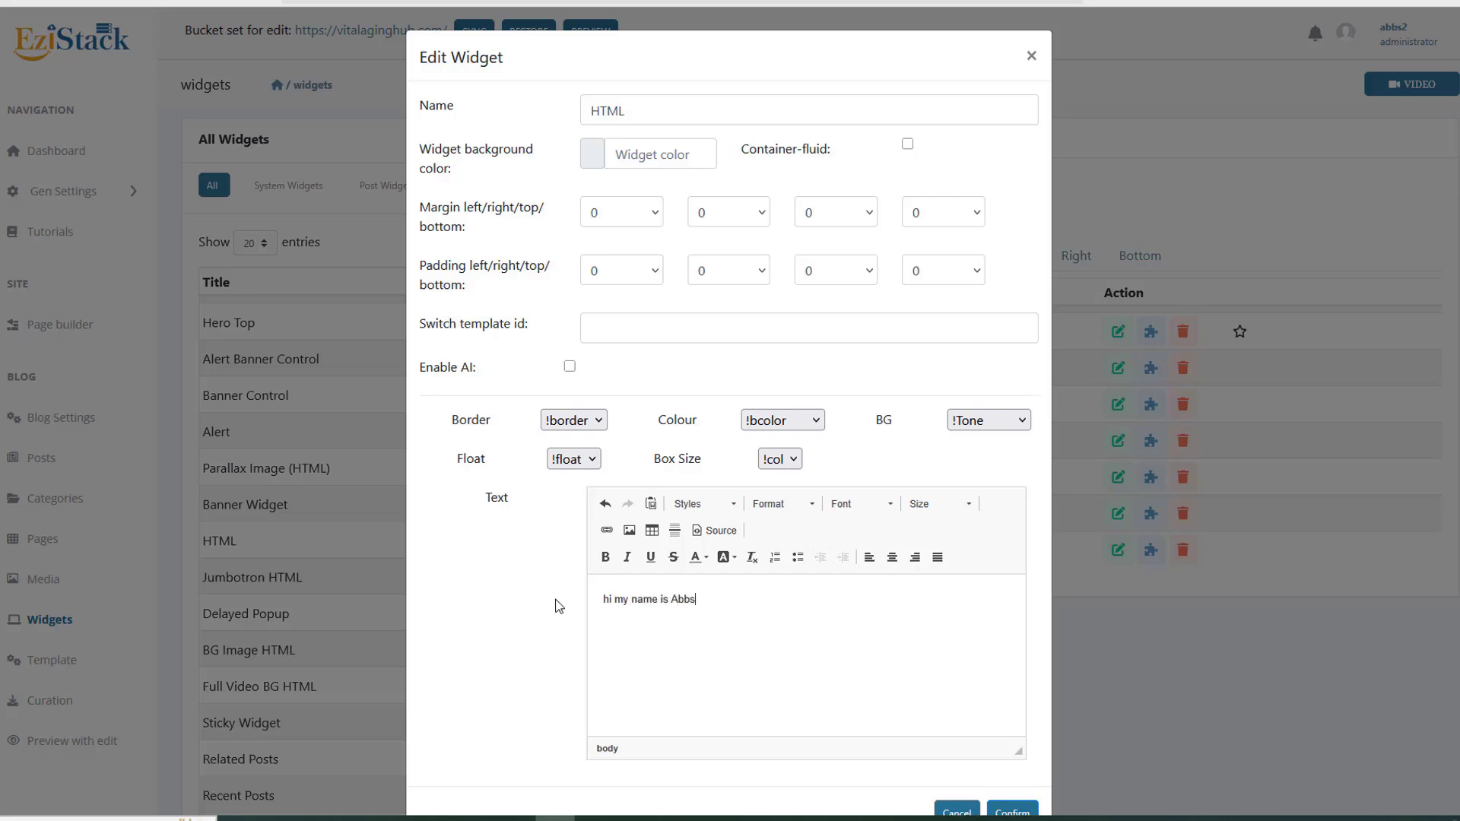
Step: Format the HTML widget's introduction text as Heading 1 and centre it
left_click_drag(718, 602, 572, 606)
left_click(779, 503)
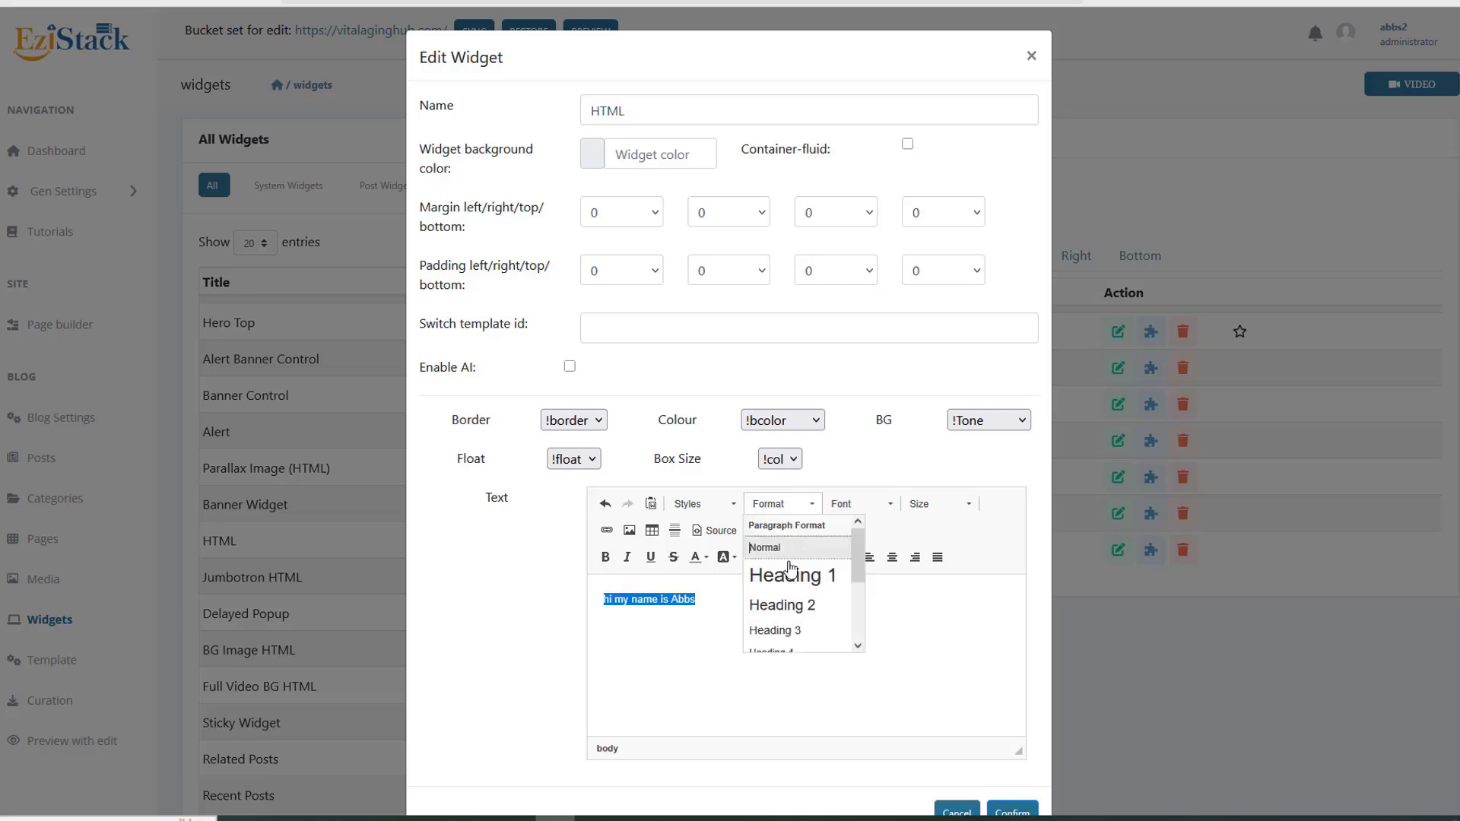
left_click(789, 576)
left_click(892, 558)
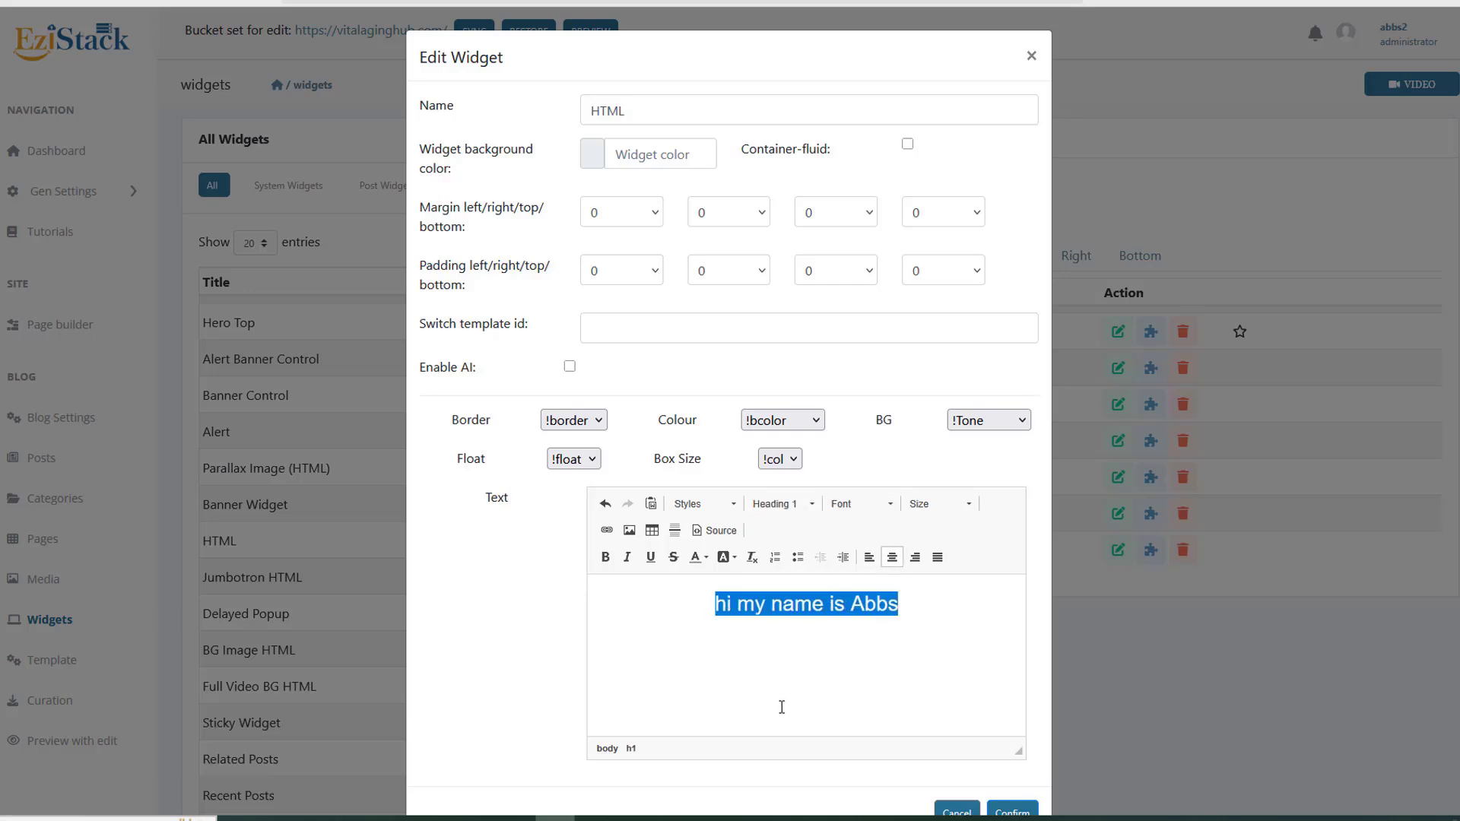
Step: Set the HTML widget's left and right margins and left and right padding to auto
left_click(629, 275)
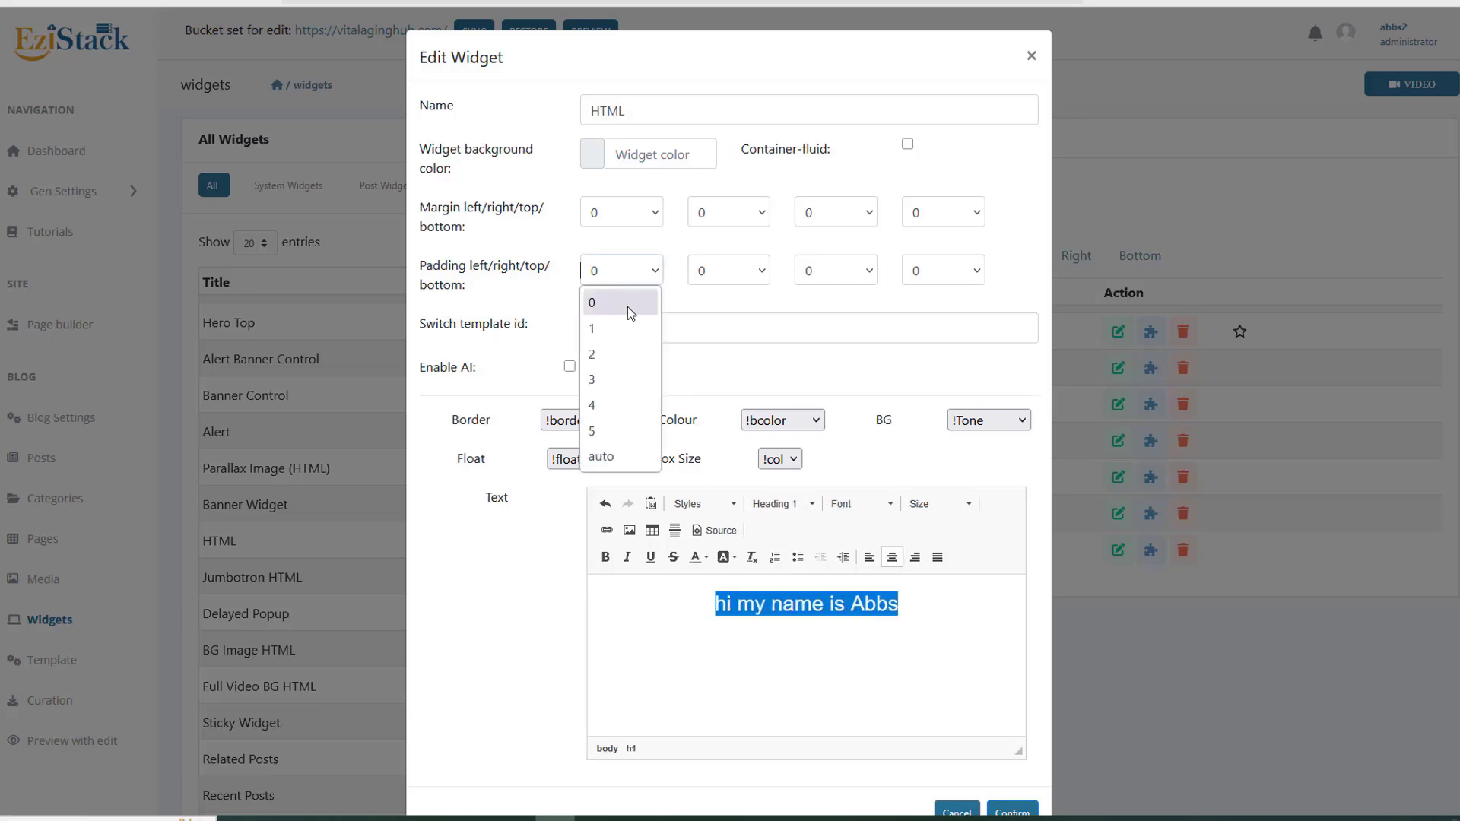
left_click(608, 434)
left_click(722, 273)
left_click(710, 456)
left_click(616, 217)
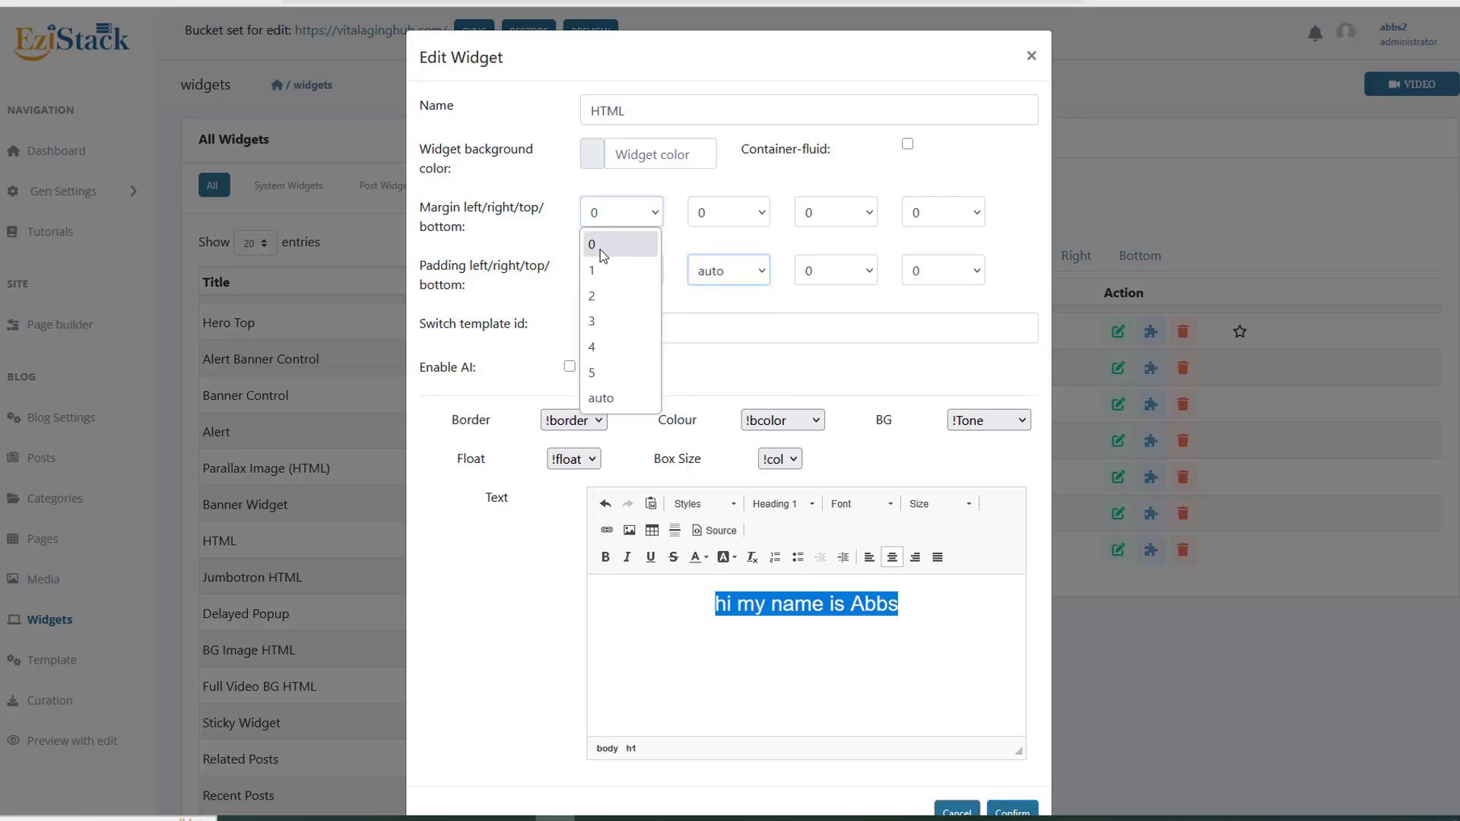
left_click(615, 399)
left_click(726, 215)
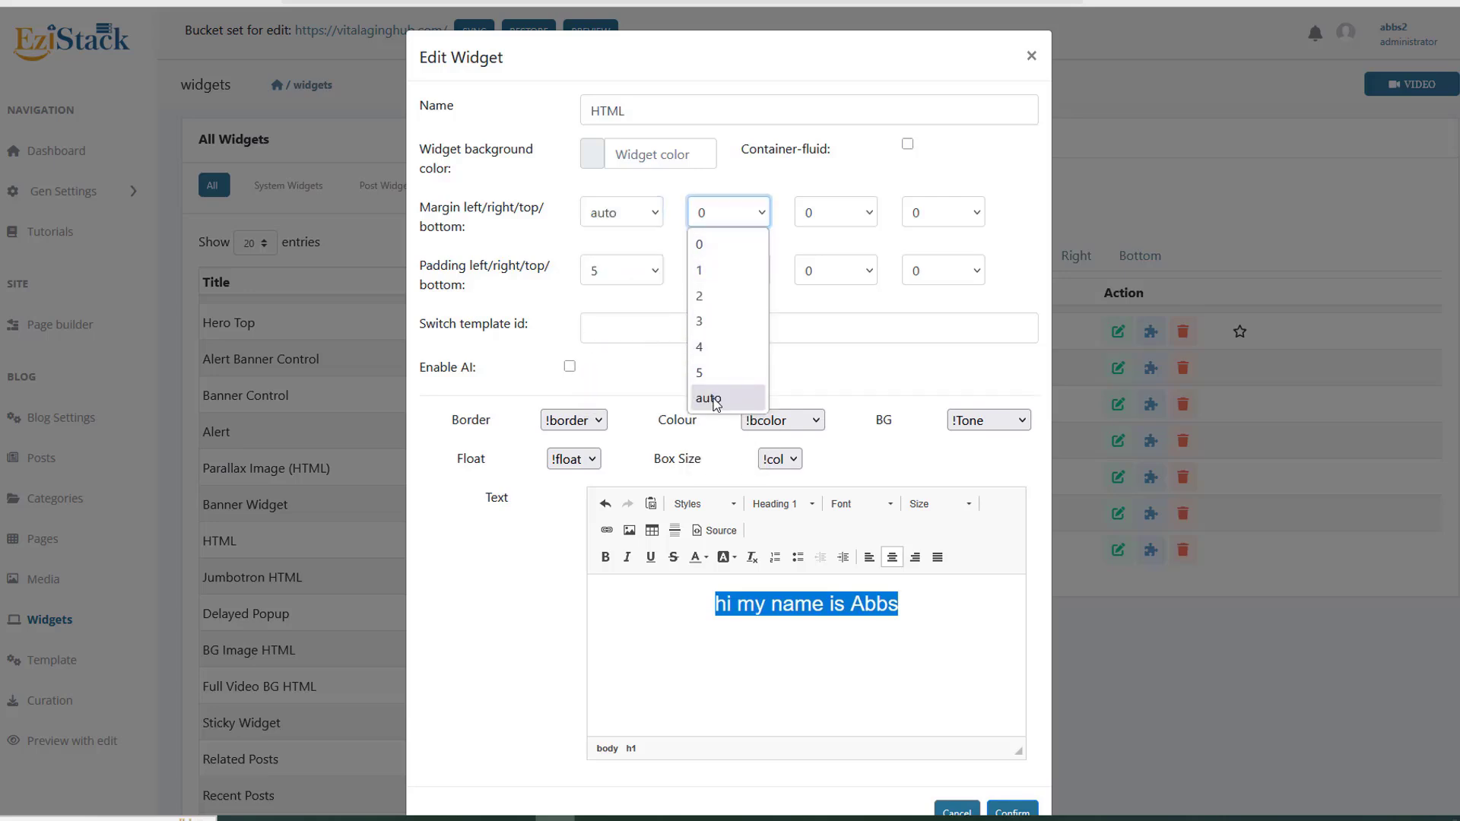
left_click(712, 398)
left_click(622, 270)
left_click(605, 458)
Step: Apply a yellow background colour to the introduction heading in the HTML widget
left_click(851, 654)
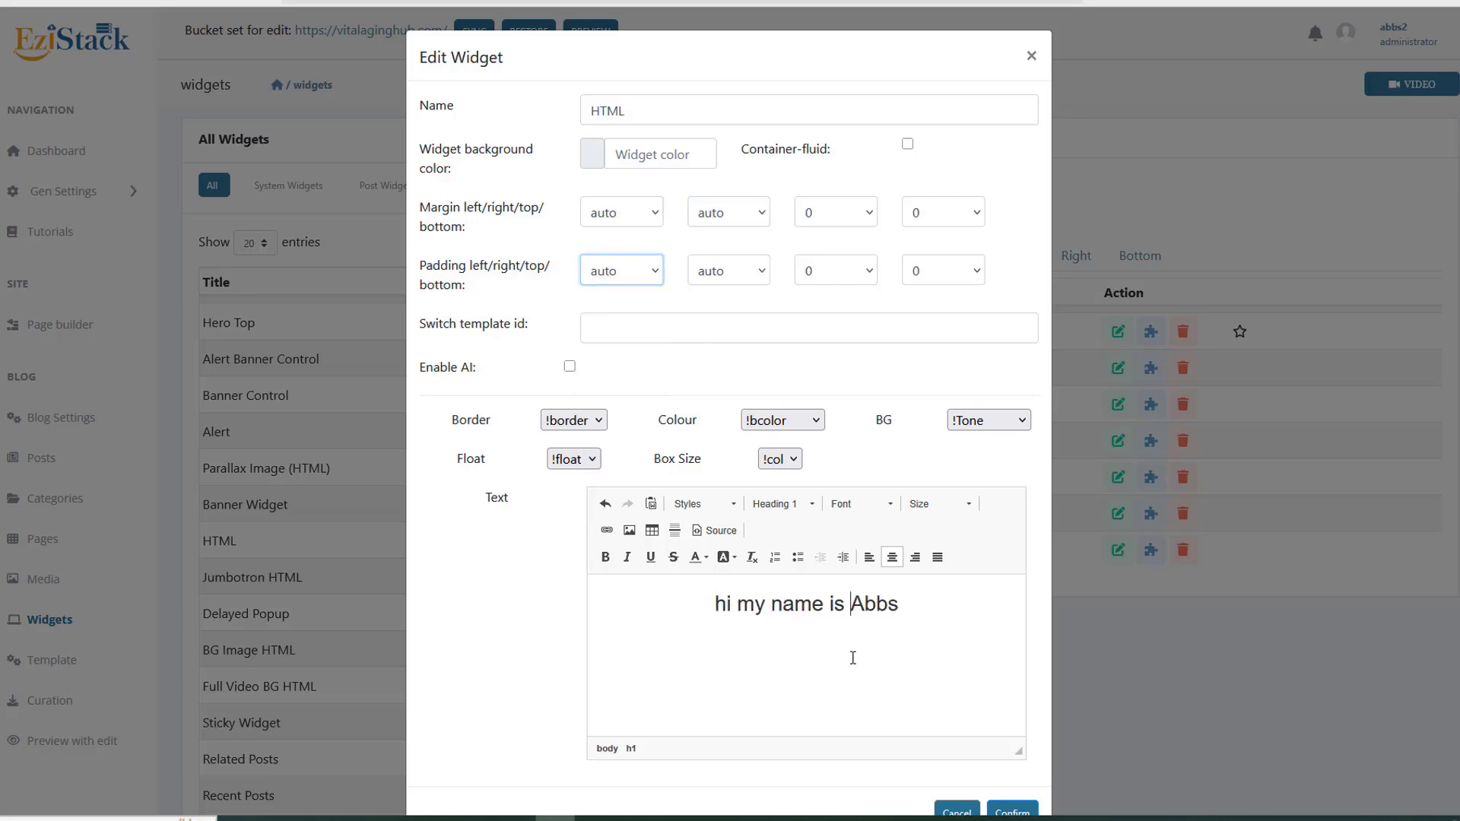
left_click_drag(926, 609, 711, 602)
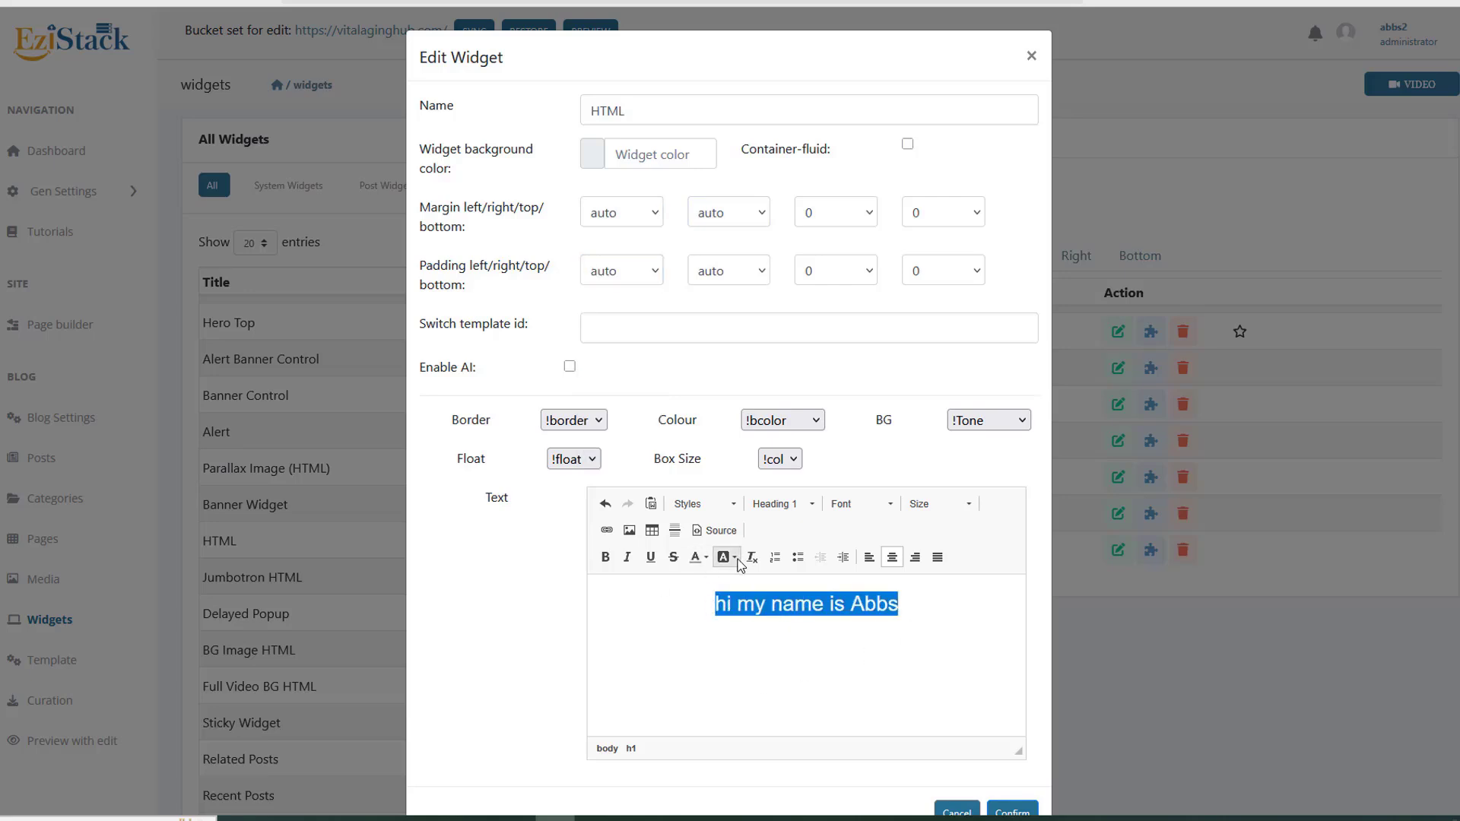
left_click(730, 558)
left_click(827, 612)
left_click(845, 639)
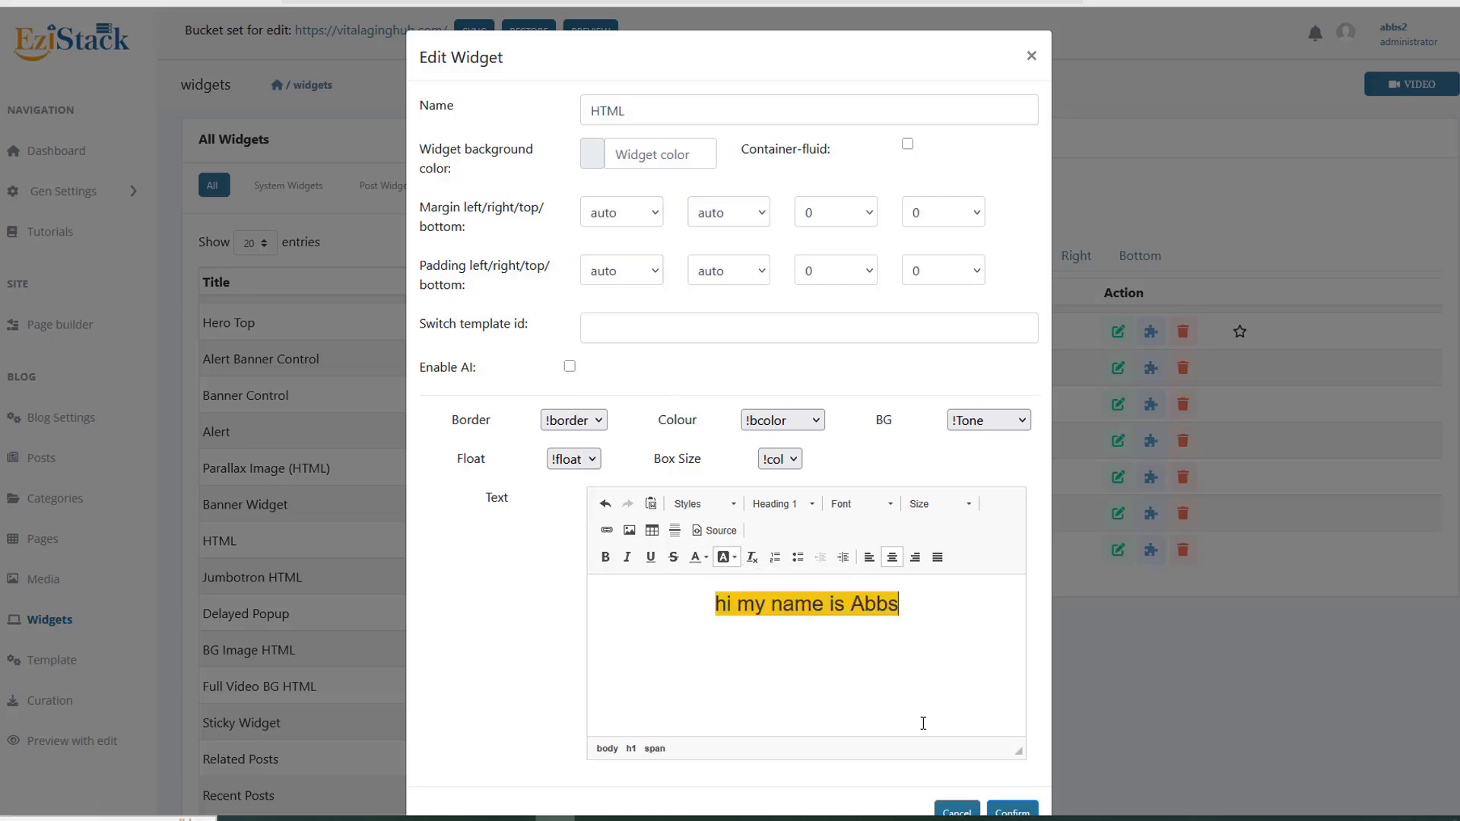
Step: Save the HTML widget and reload the site preview to check the new heading
scroll(1036, 785, "down", 1)
left_click(1015, 762)
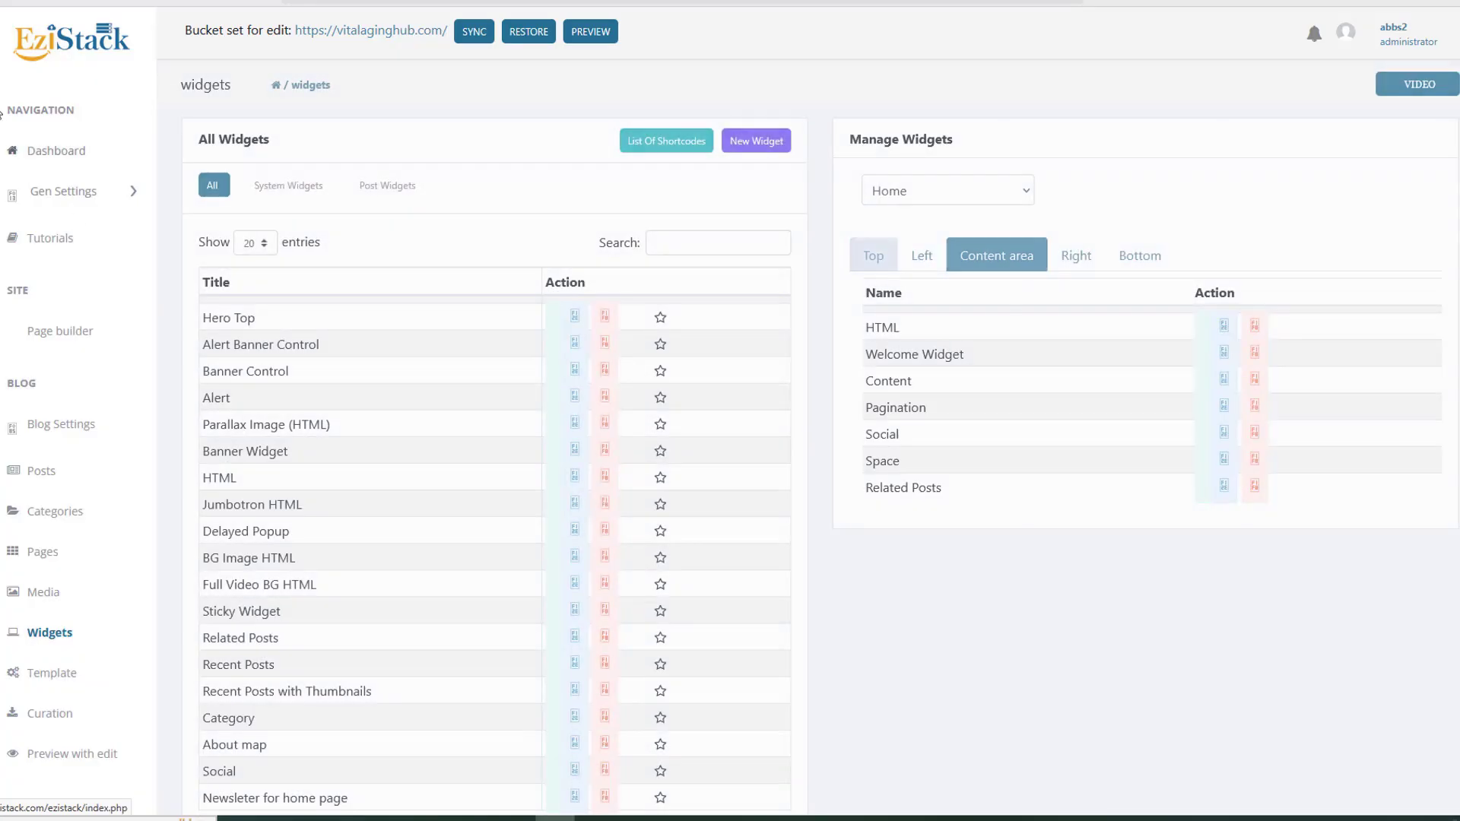
key("ctrl+Tab")
key("F5")
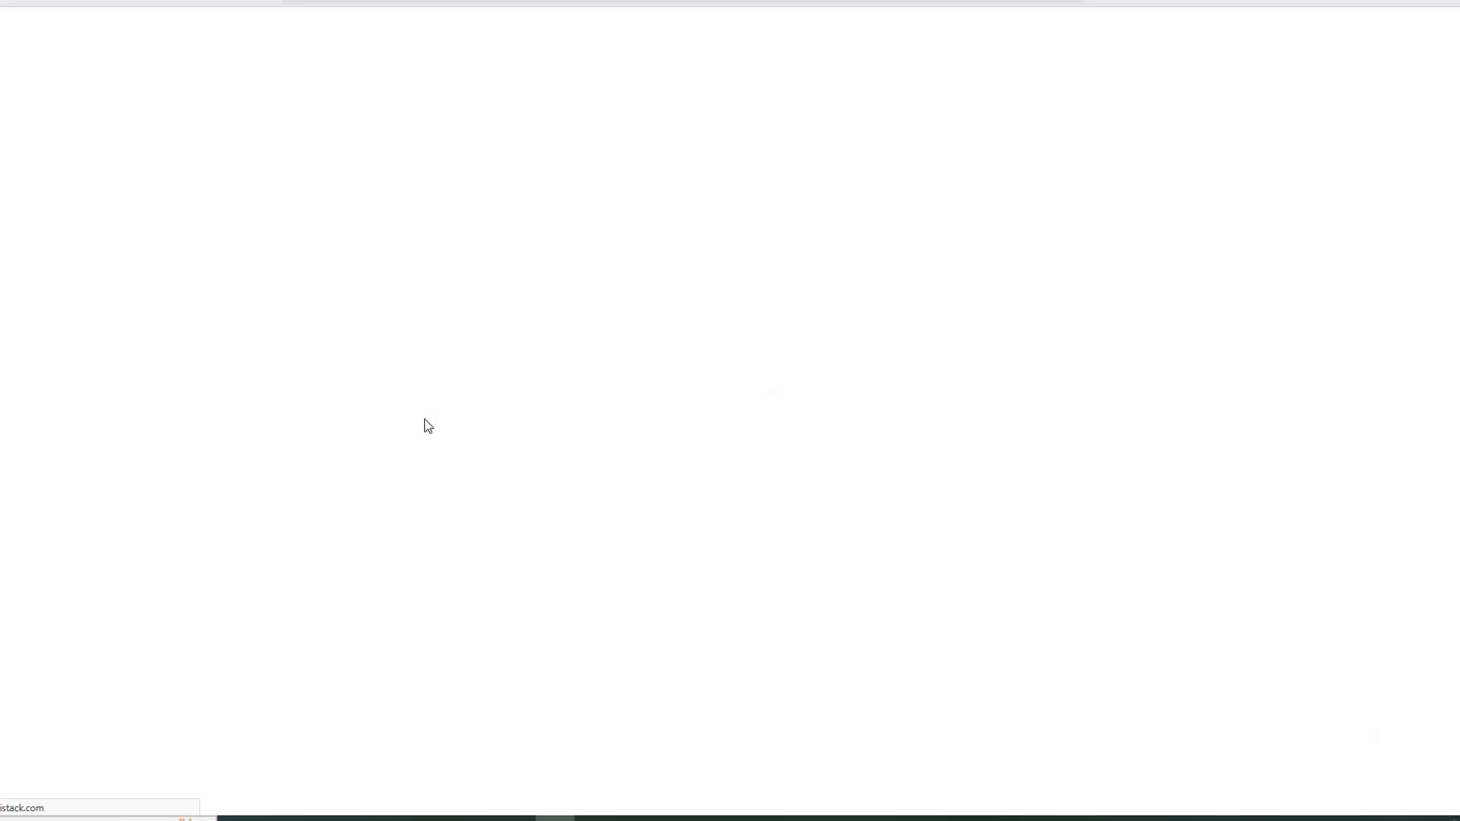
left_click_drag(566, 430, 886, 437)
left_click(885, 437)
left_click_drag(682, 411, 695, 438)
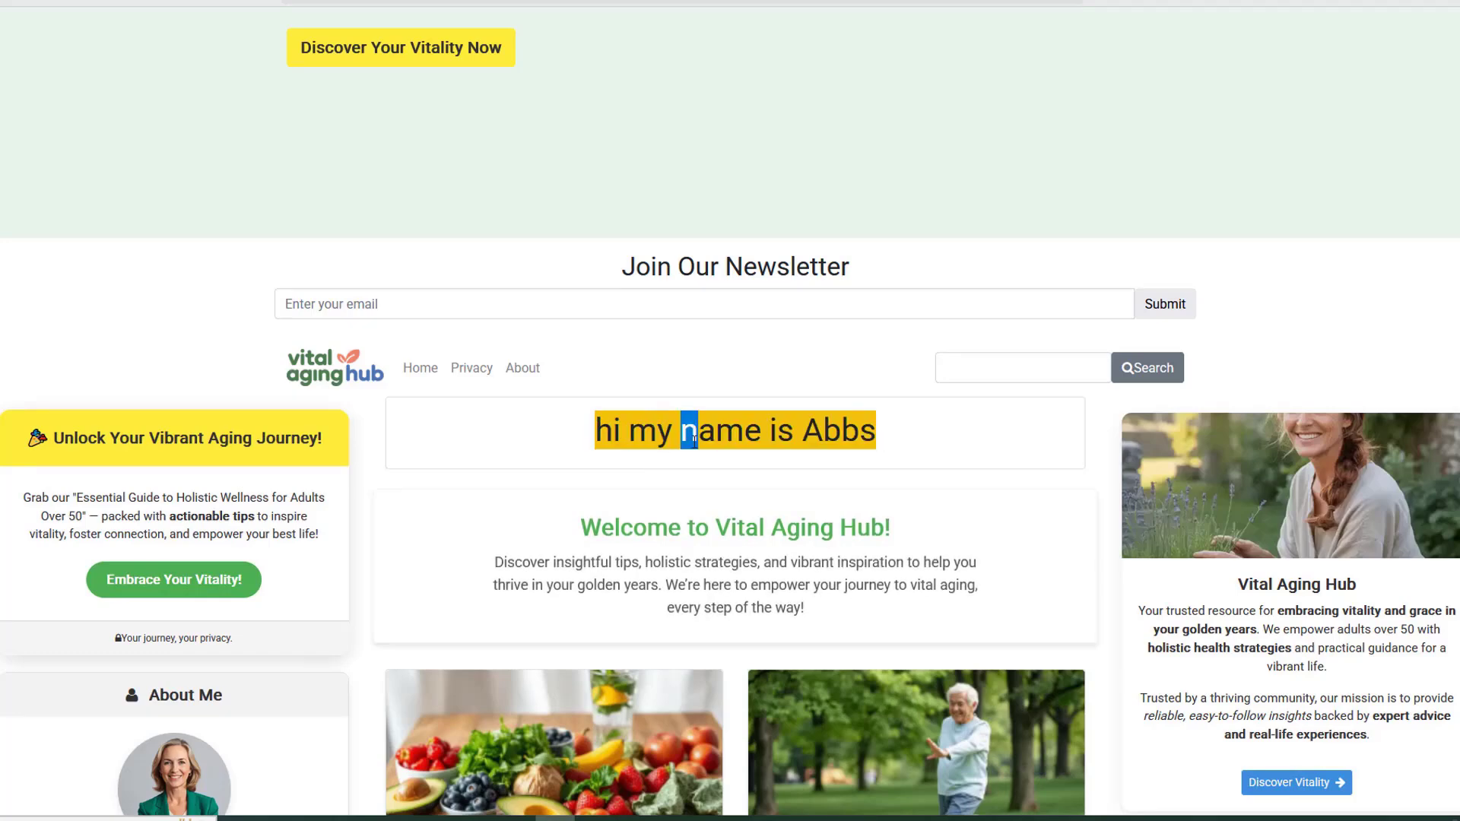
Step: Move the HTML widget below the Welcome Widget in the Home content area and reload the site preview
key("ctrl+shift+Tab")
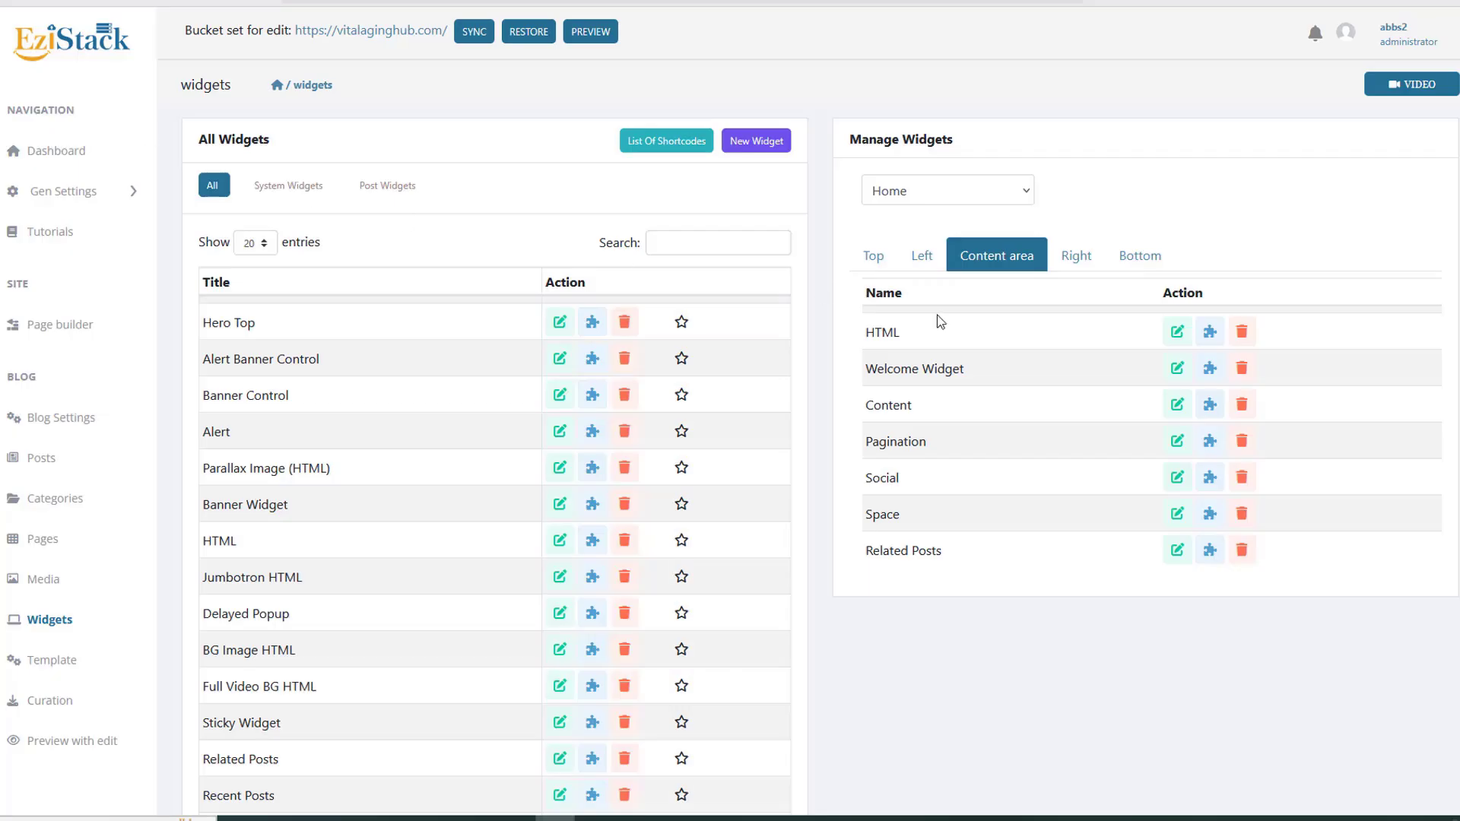
left_click_drag(918, 337, 934, 303)
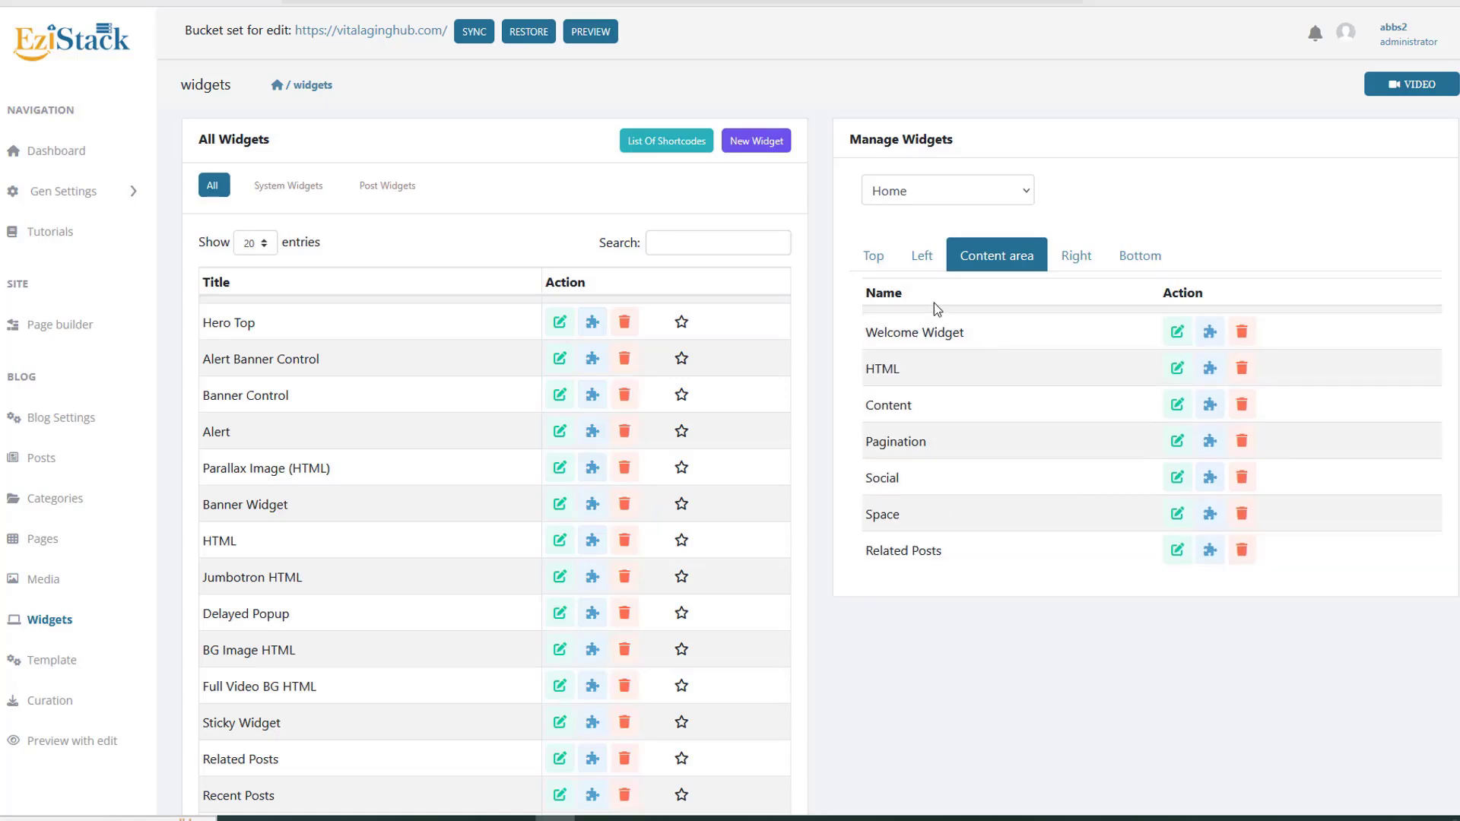
key("ctrl+Tab")
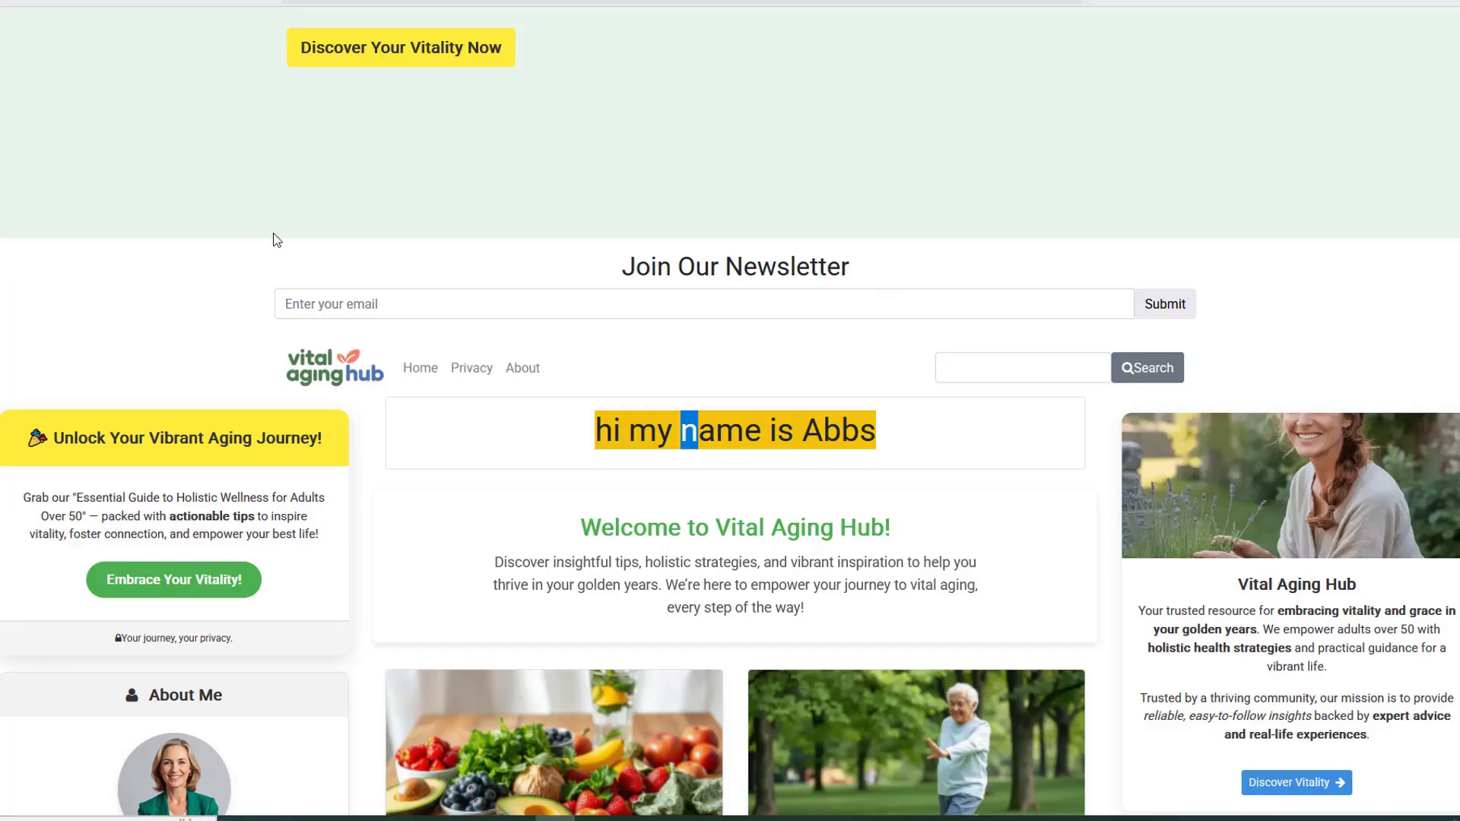
key("F5")
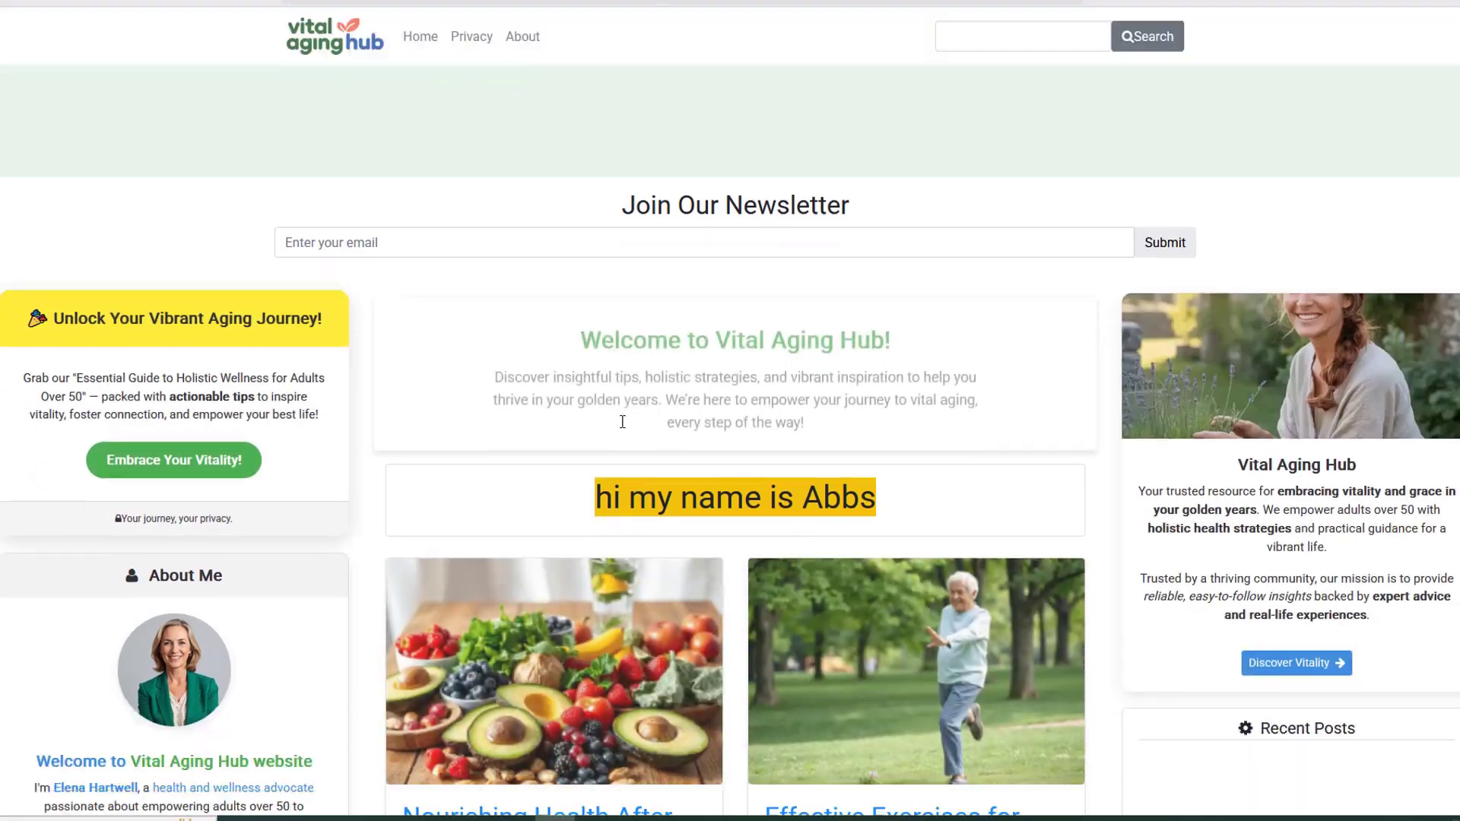
Step: Delete the HTML widget from the Home page's content area and confirm the removal
key("ctrl+Tab")
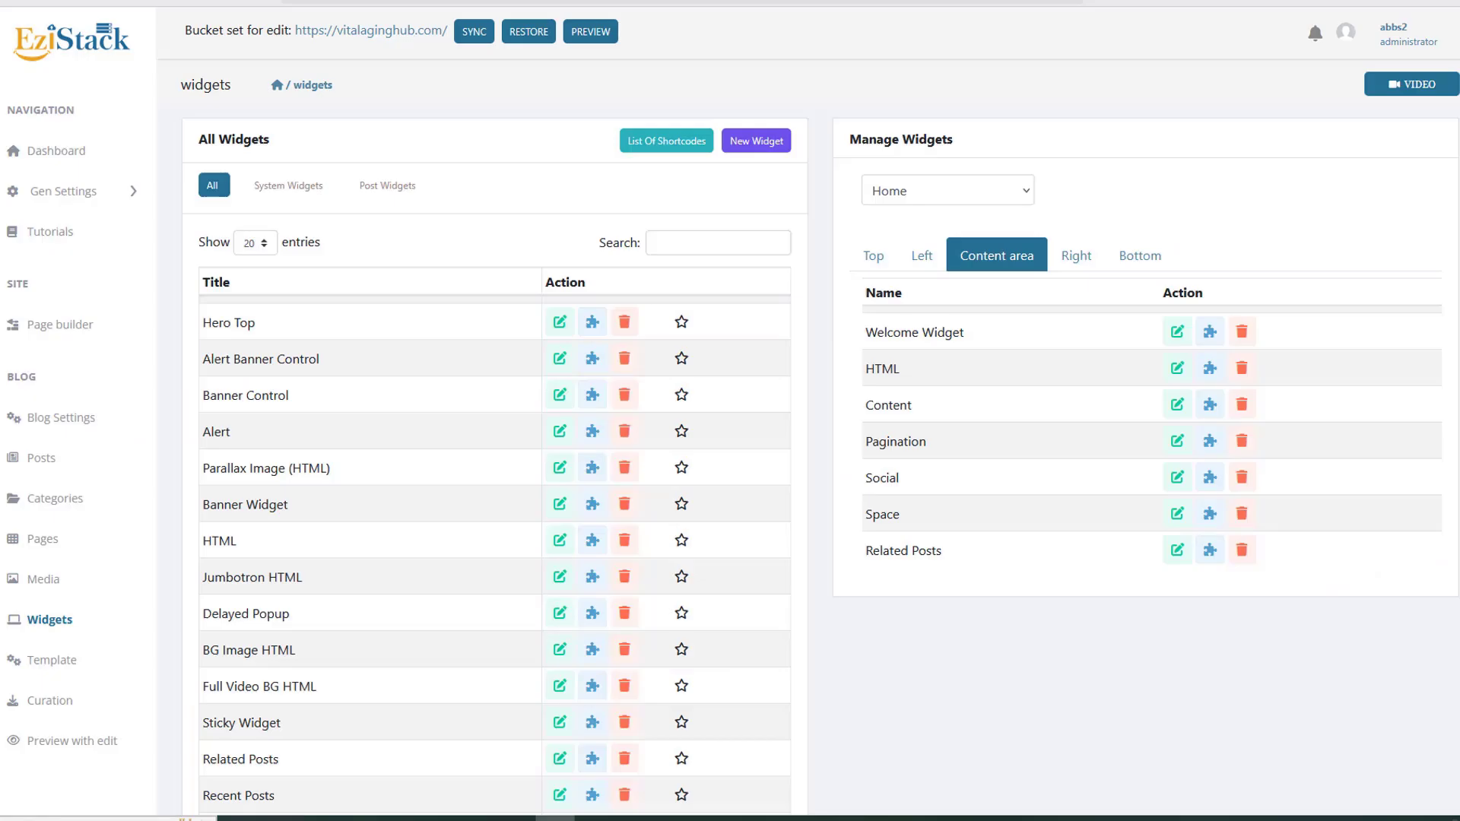
left_click(1242, 368)
left_click(795, 437)
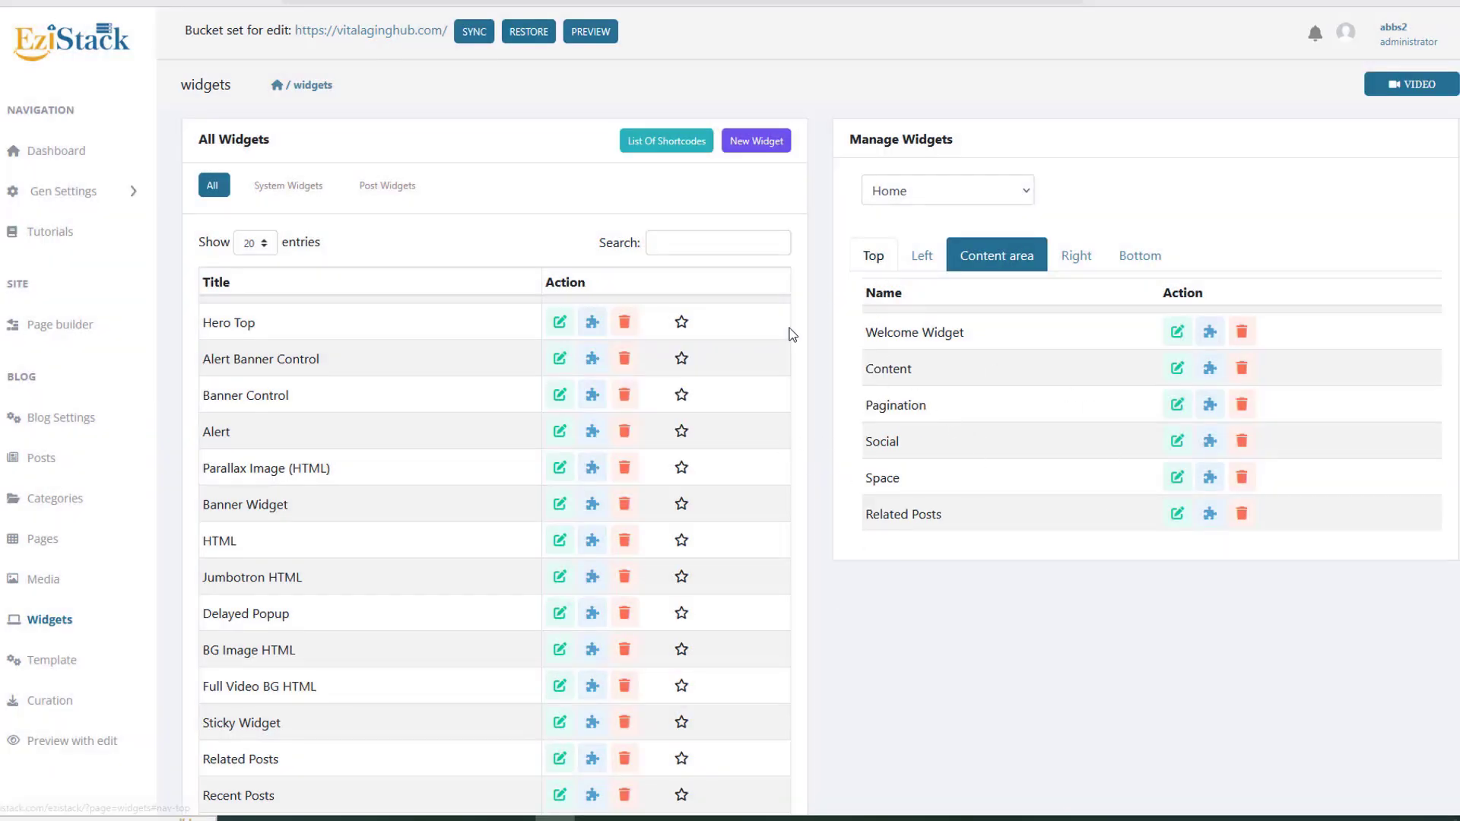
Step: Delete the Home menu item from the Navbar widget in the Top area, save the widget and reload the site preview
left_click(856, 264)
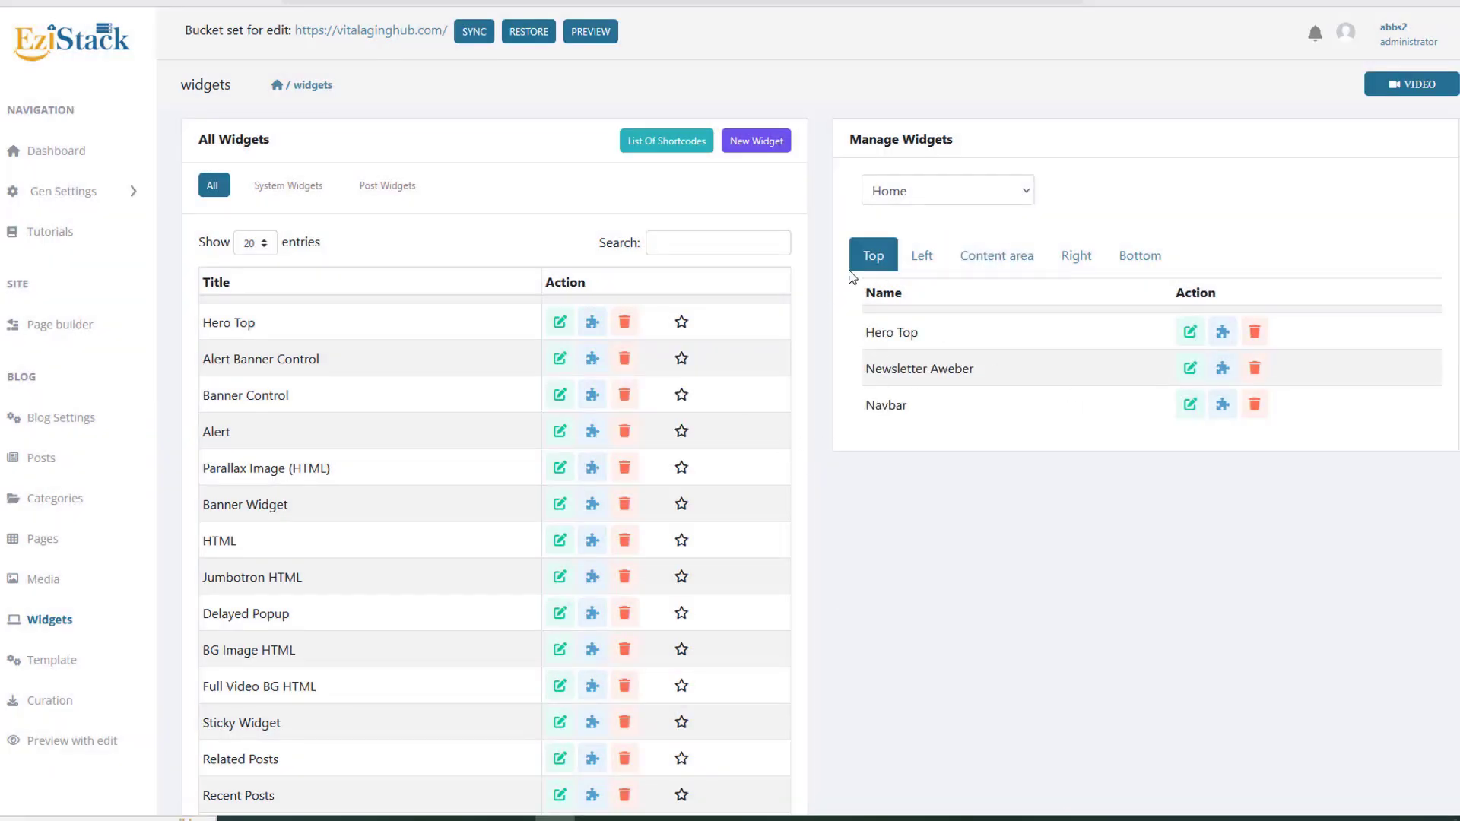
left_click(1192, 408)
scroll(532, 544, "down", 1)
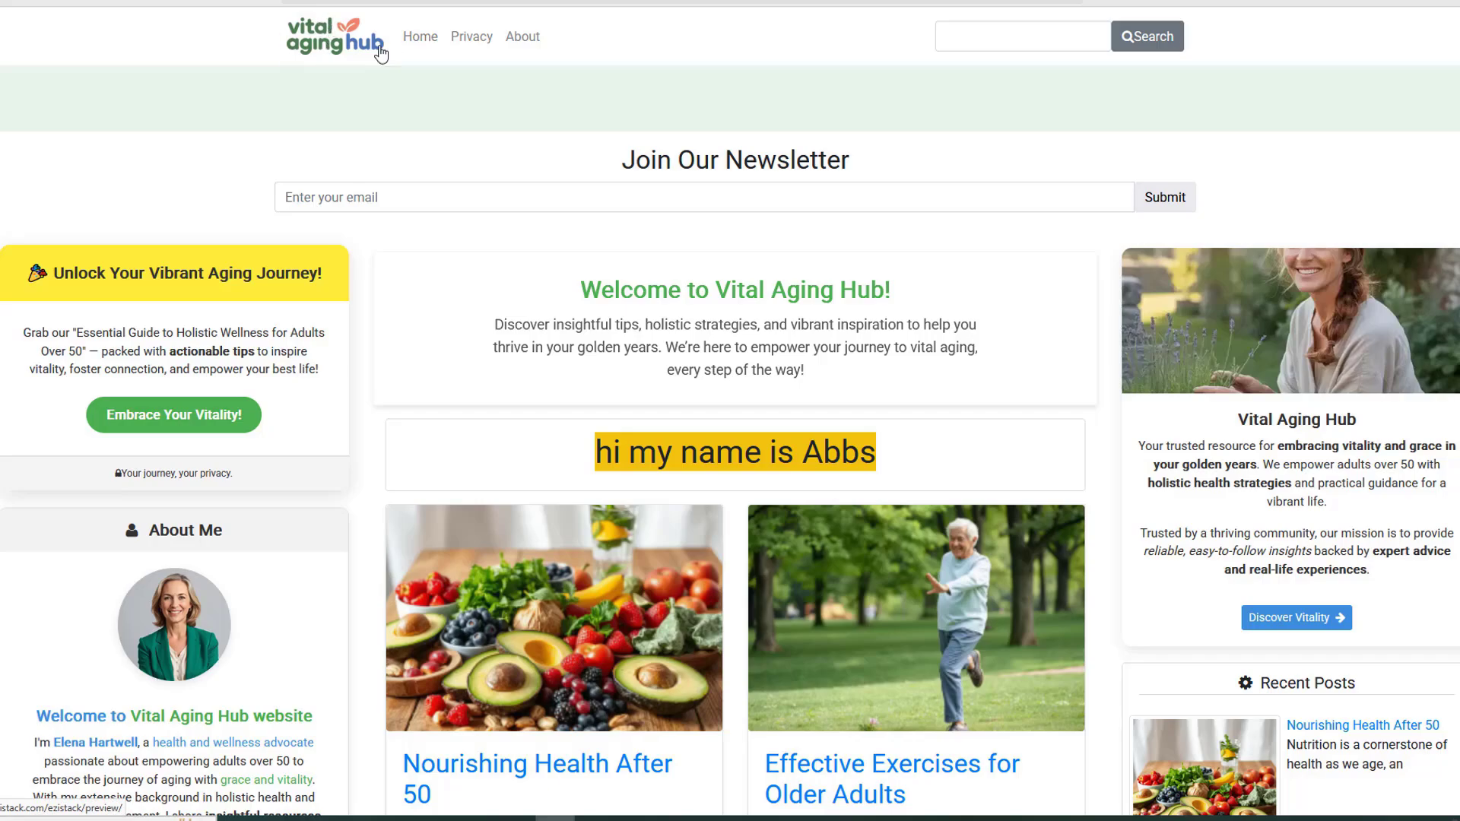
left_click(6, 3)
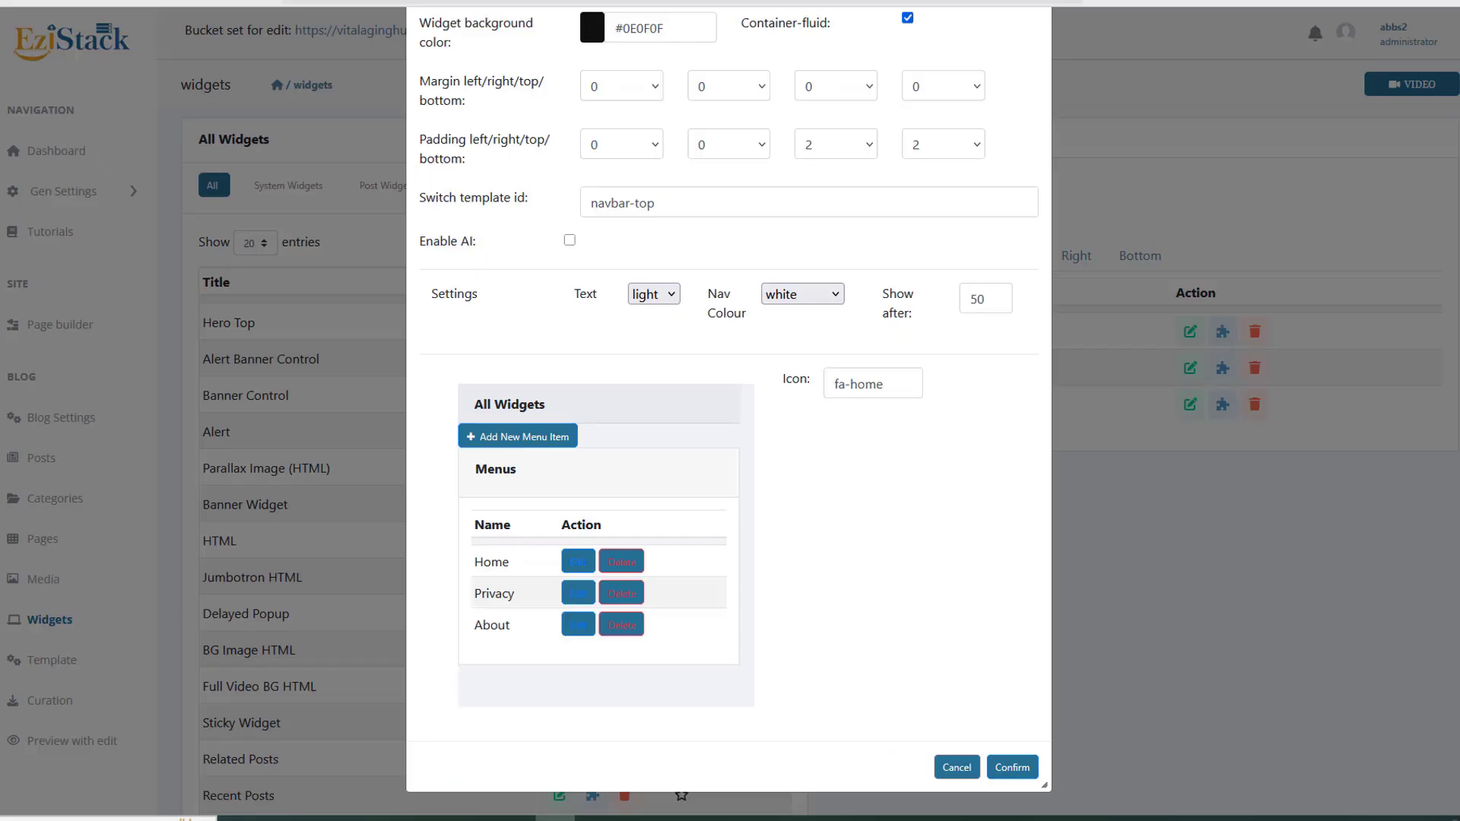
left_click(615, 561)
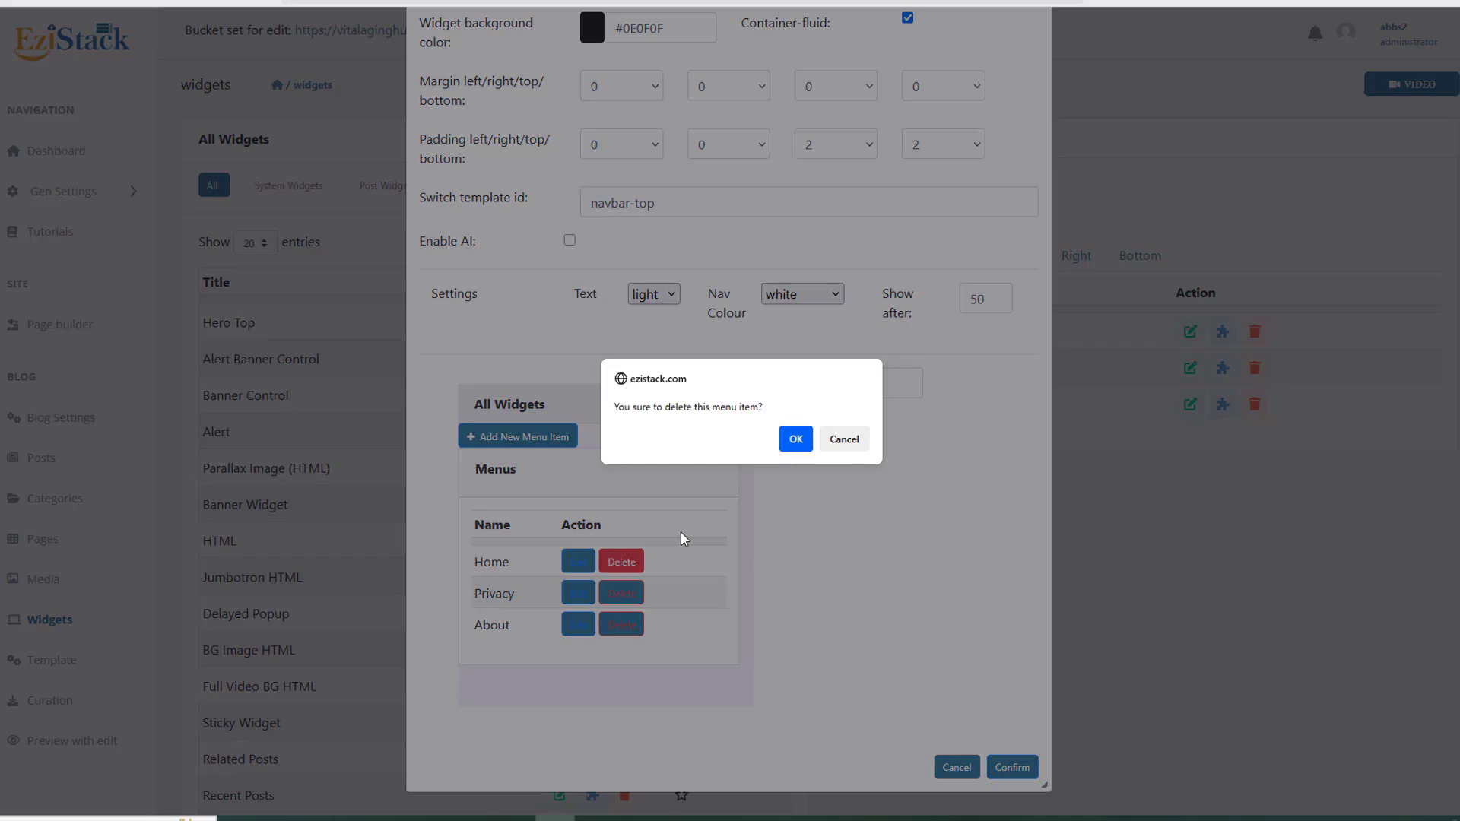
left_click(793, 435)
left_click(1002, 774)
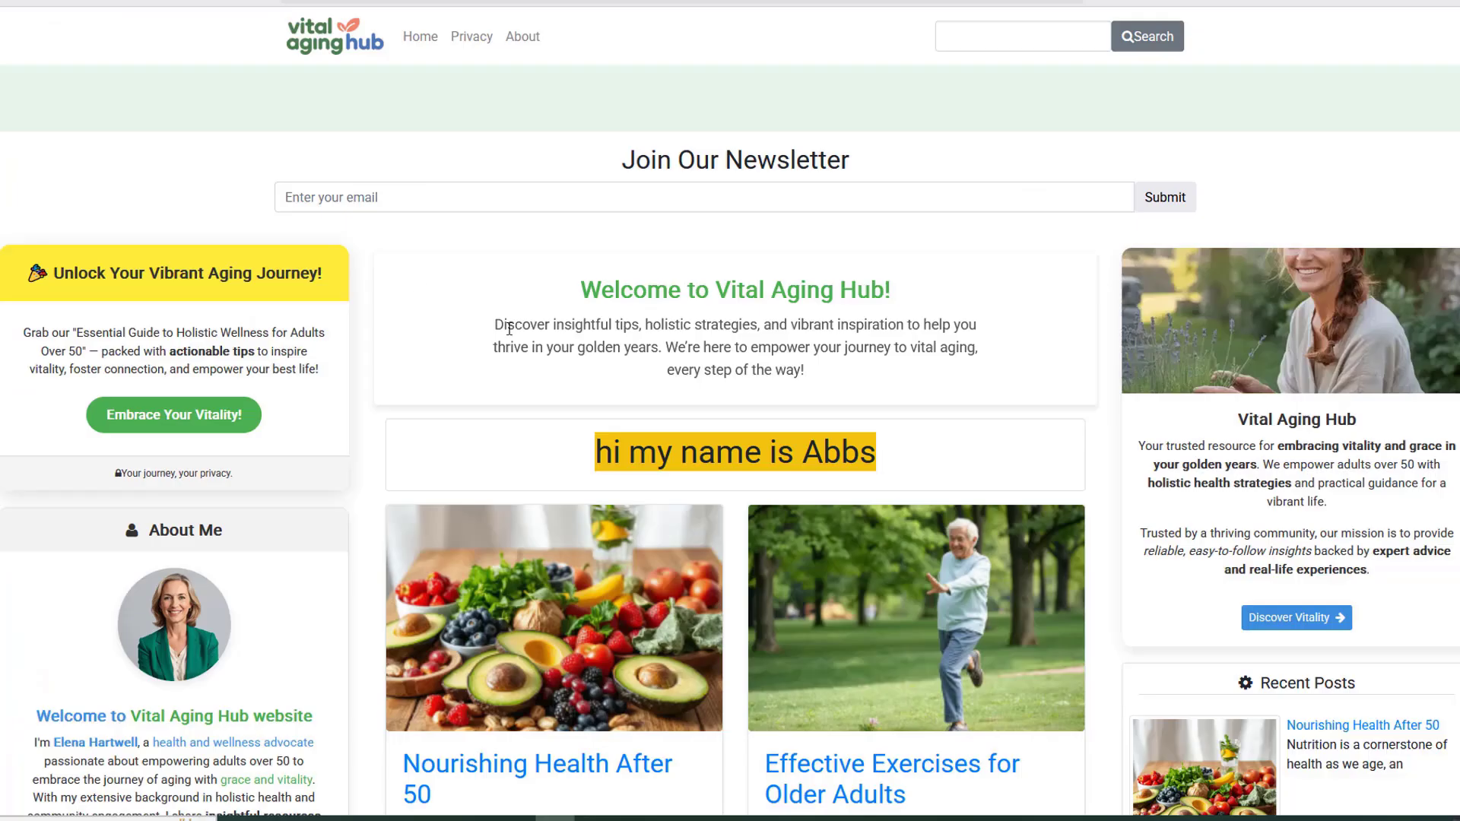
key("F5")
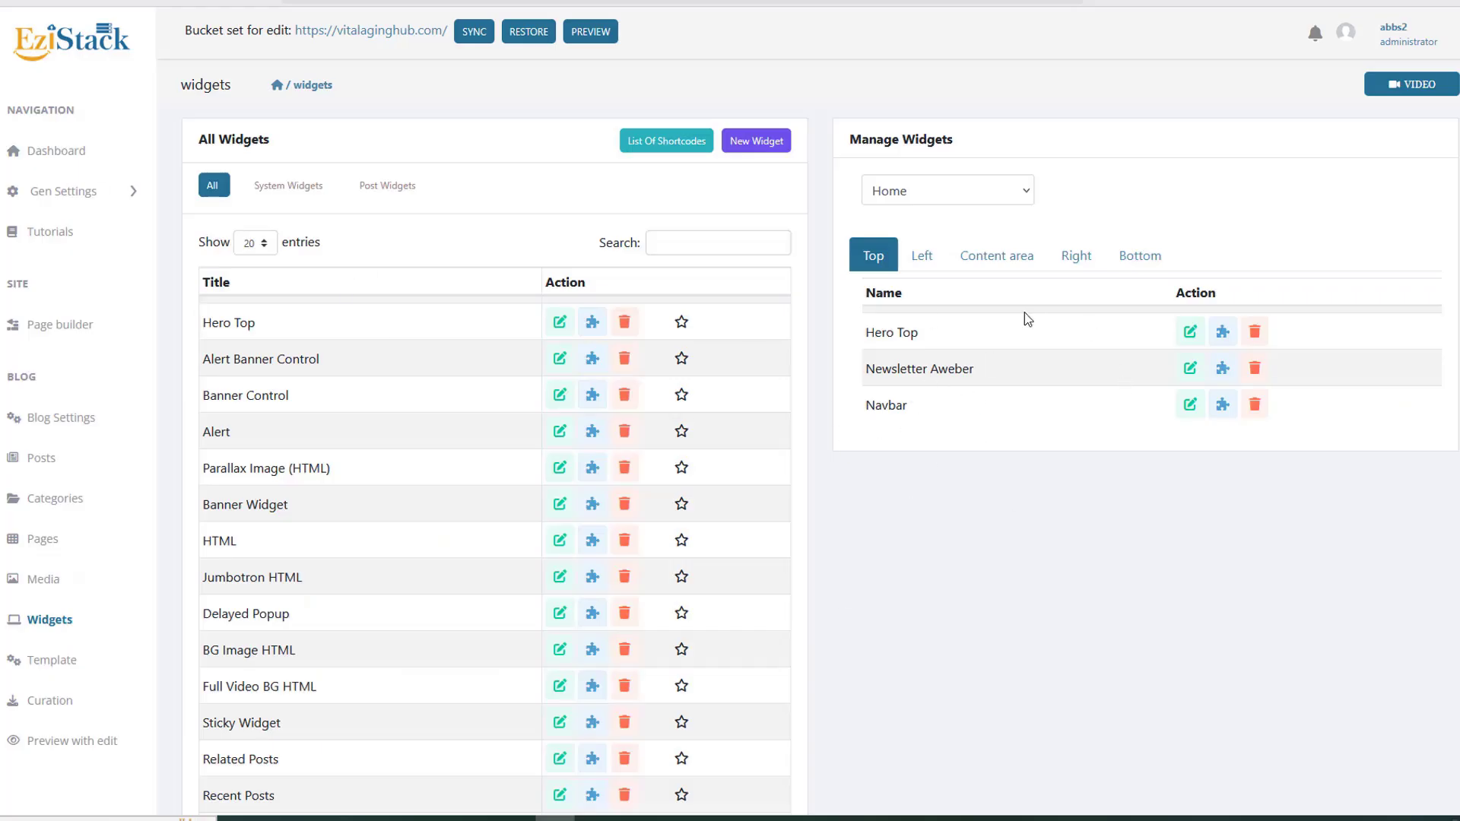
Step: Open the Welcome Sidebar widget in the Right area and examine its AI prompts, image options, picture URL and text content
left_click(1075, 254)
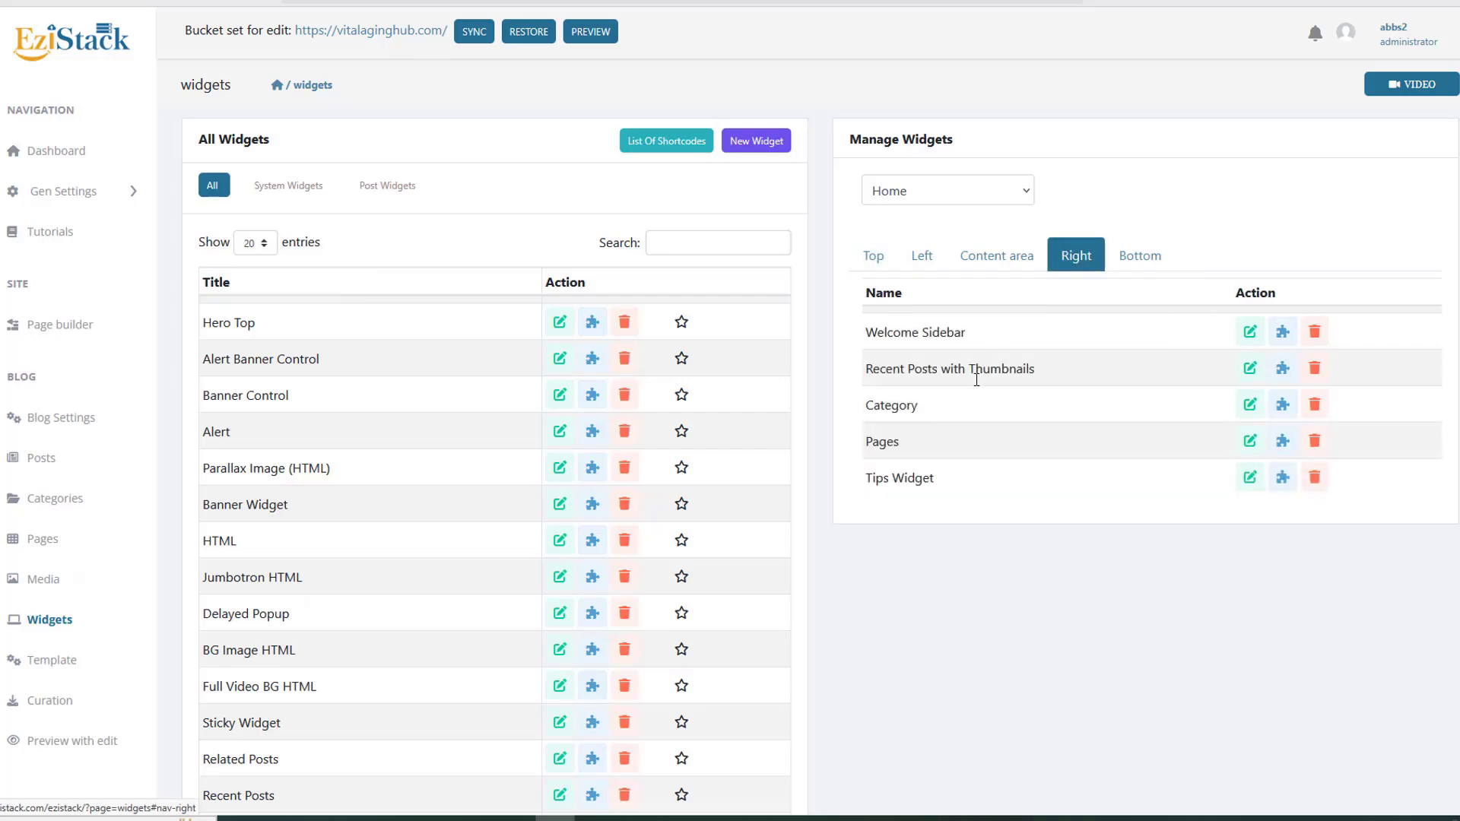
left_click(1256, 339)
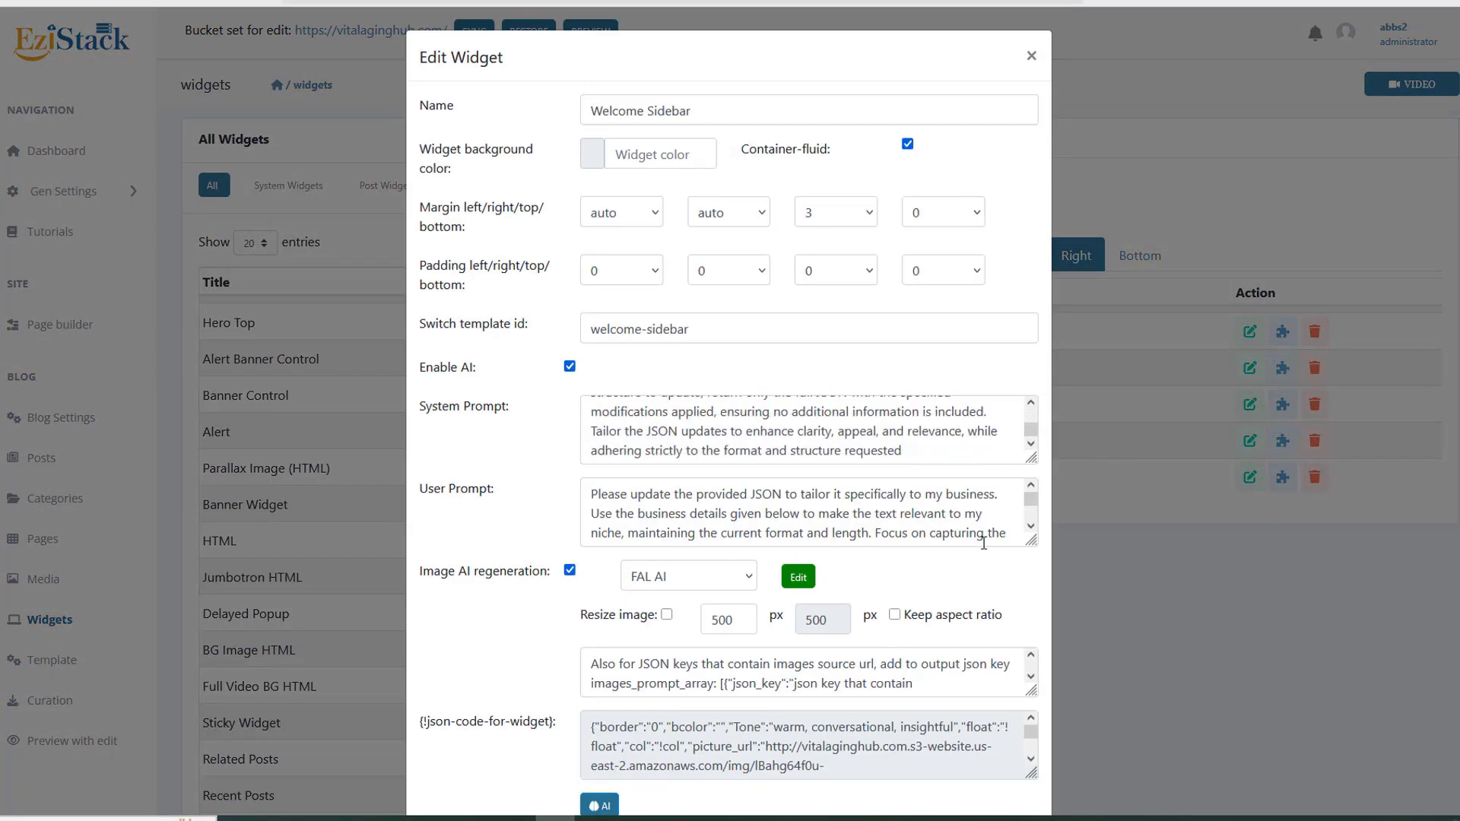
scroll(977, 640, "down", 8)
scroll(977, 640, "down", 2)
scroll(449, 639, "up", 4)
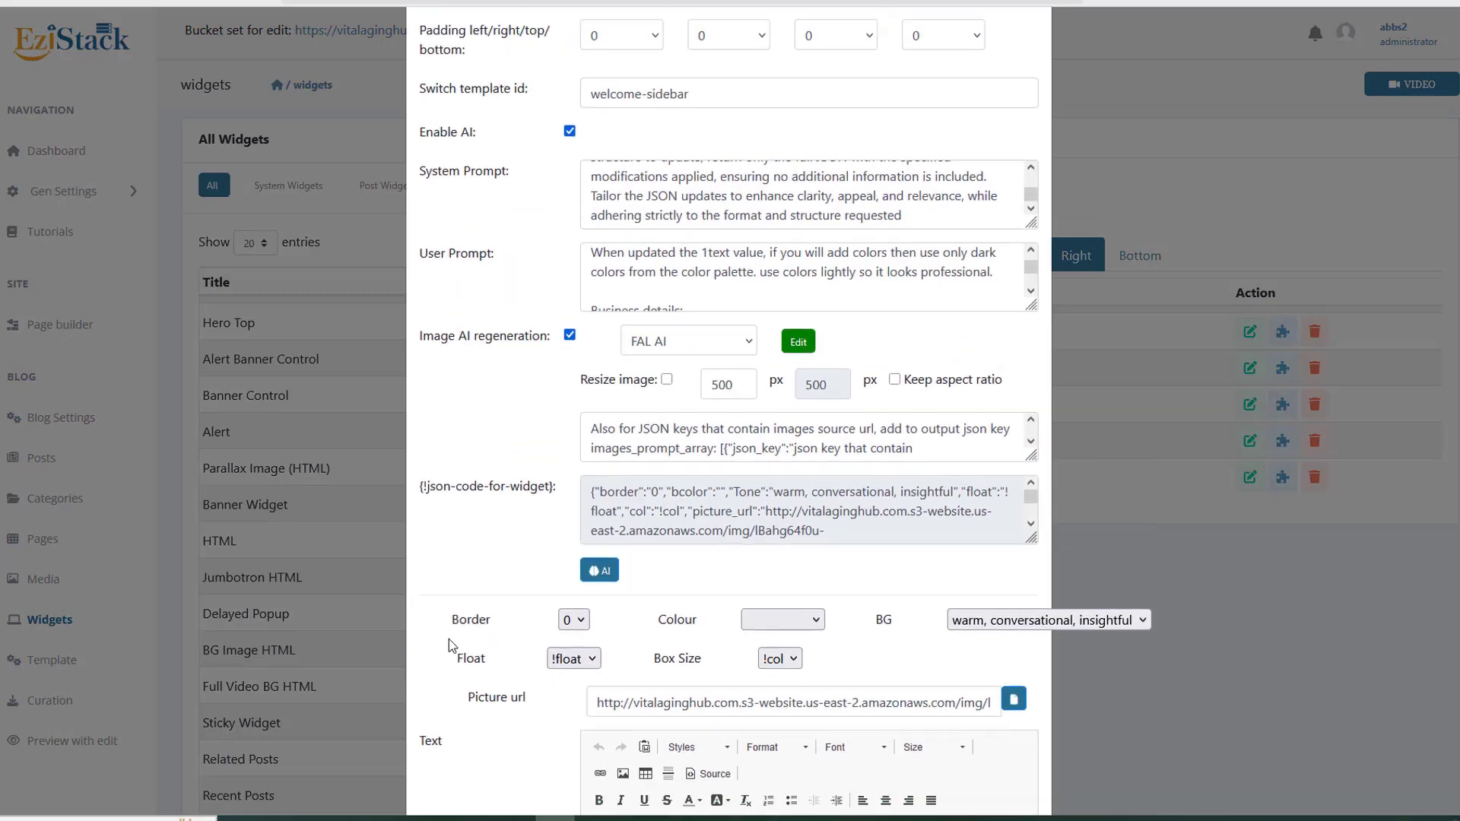
scroll(448, 638, "down", 4)
left_click(722, 554)
scroll(694, 678, "up", 2)
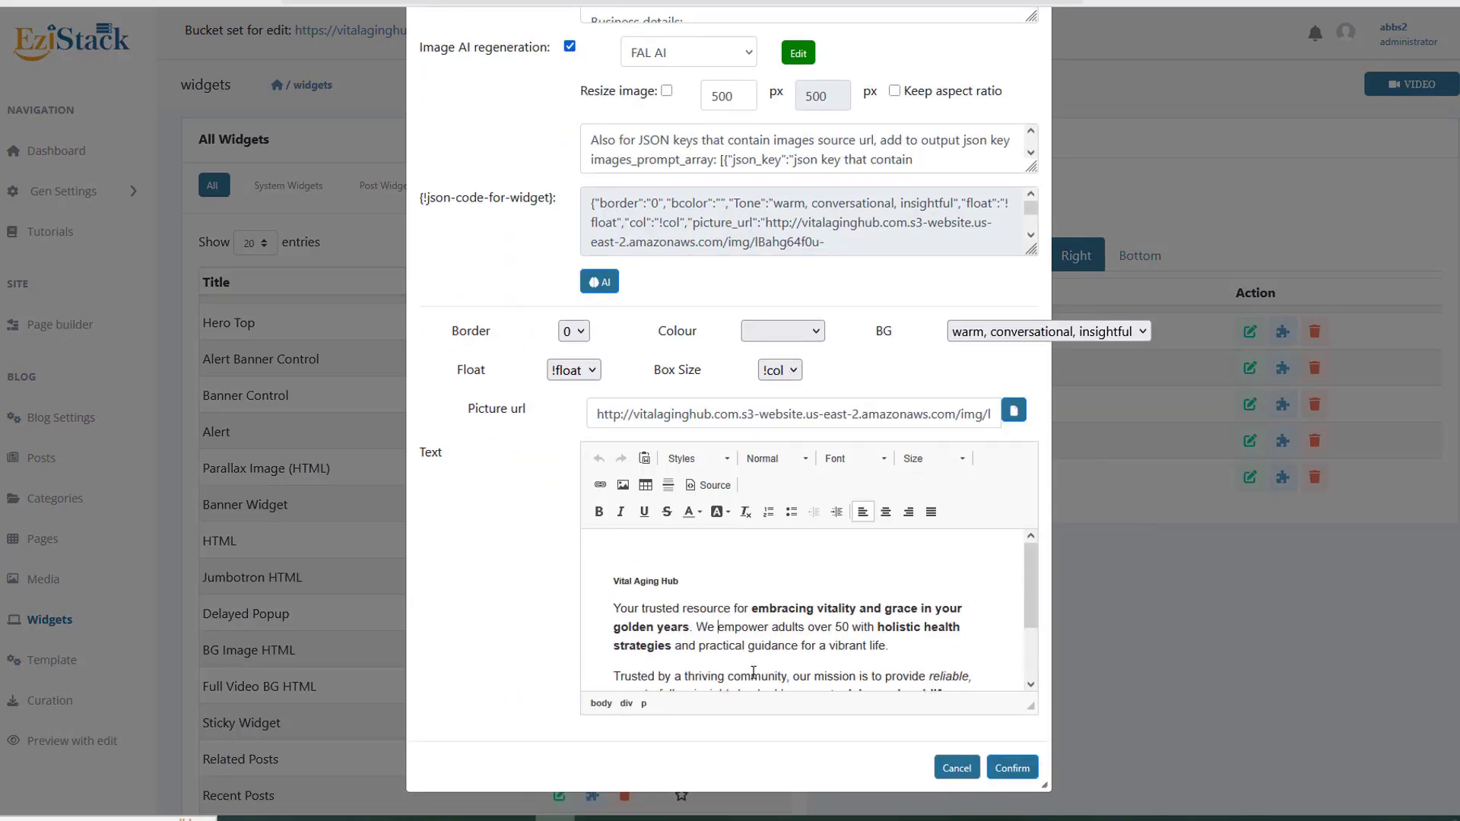
scroll(517, 608, "up", 4)
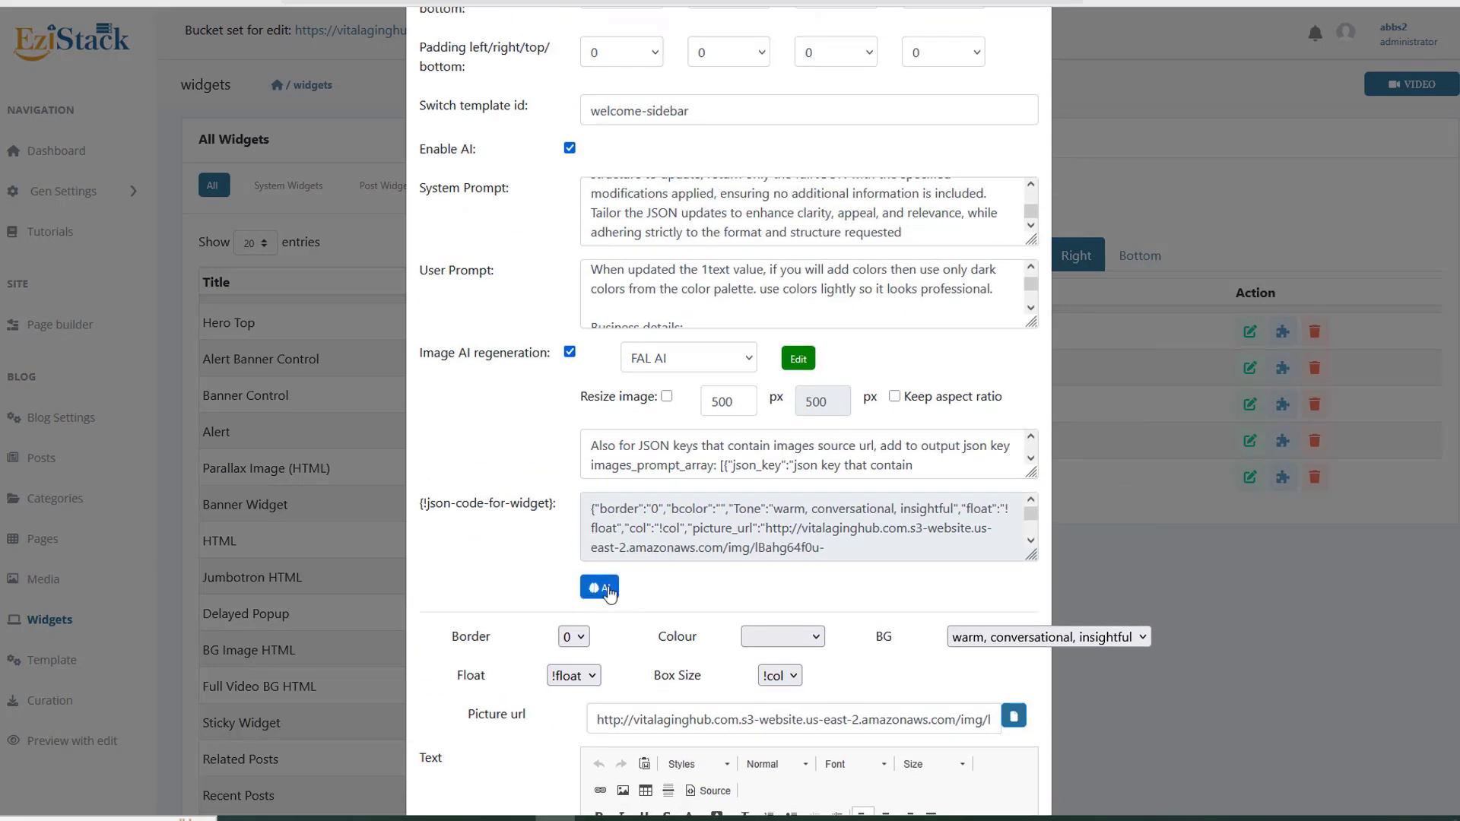
scroll(488, 583, "down", 4)
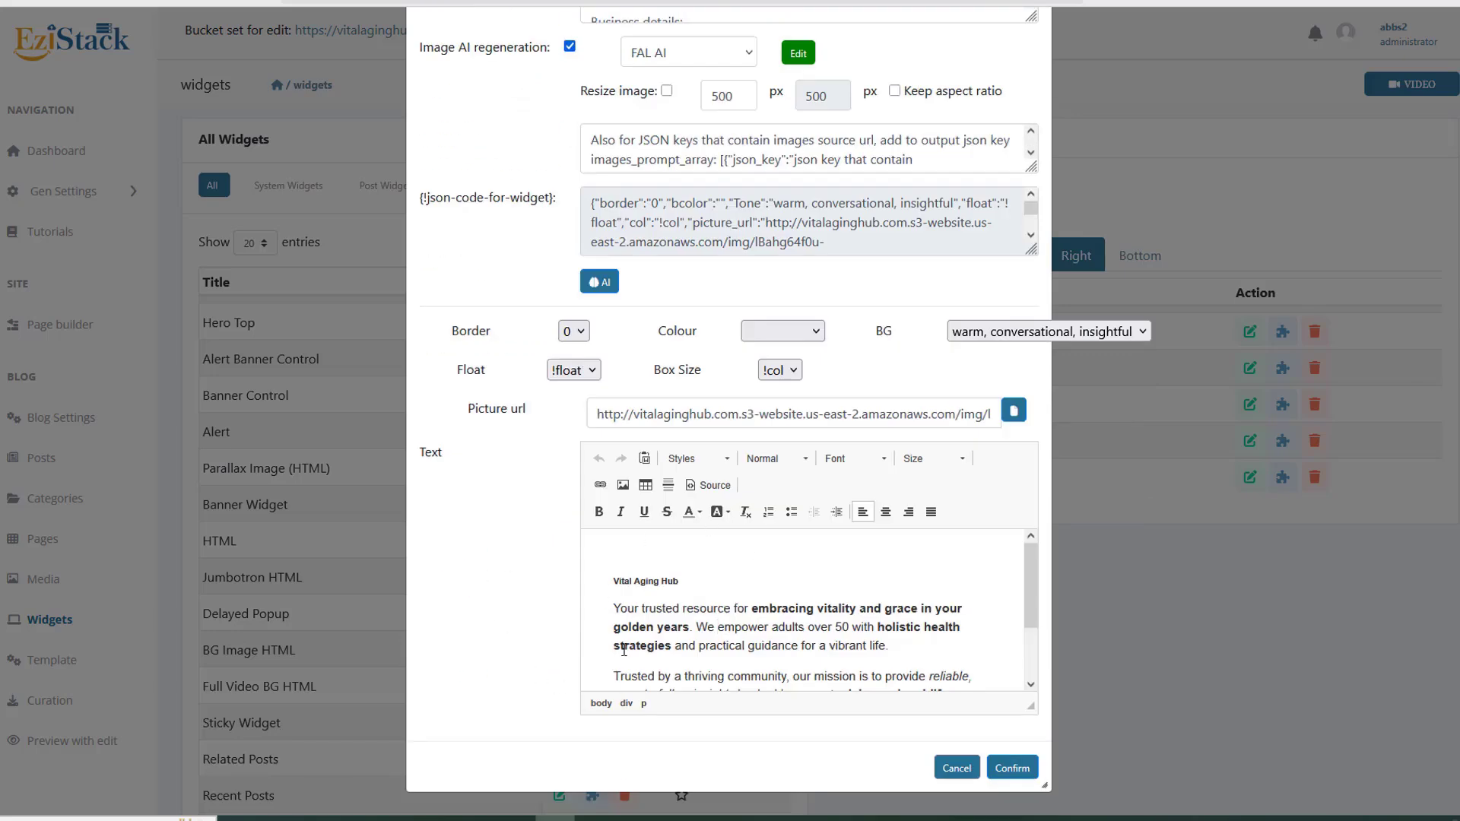
scroll(499, 596, "up", 3)
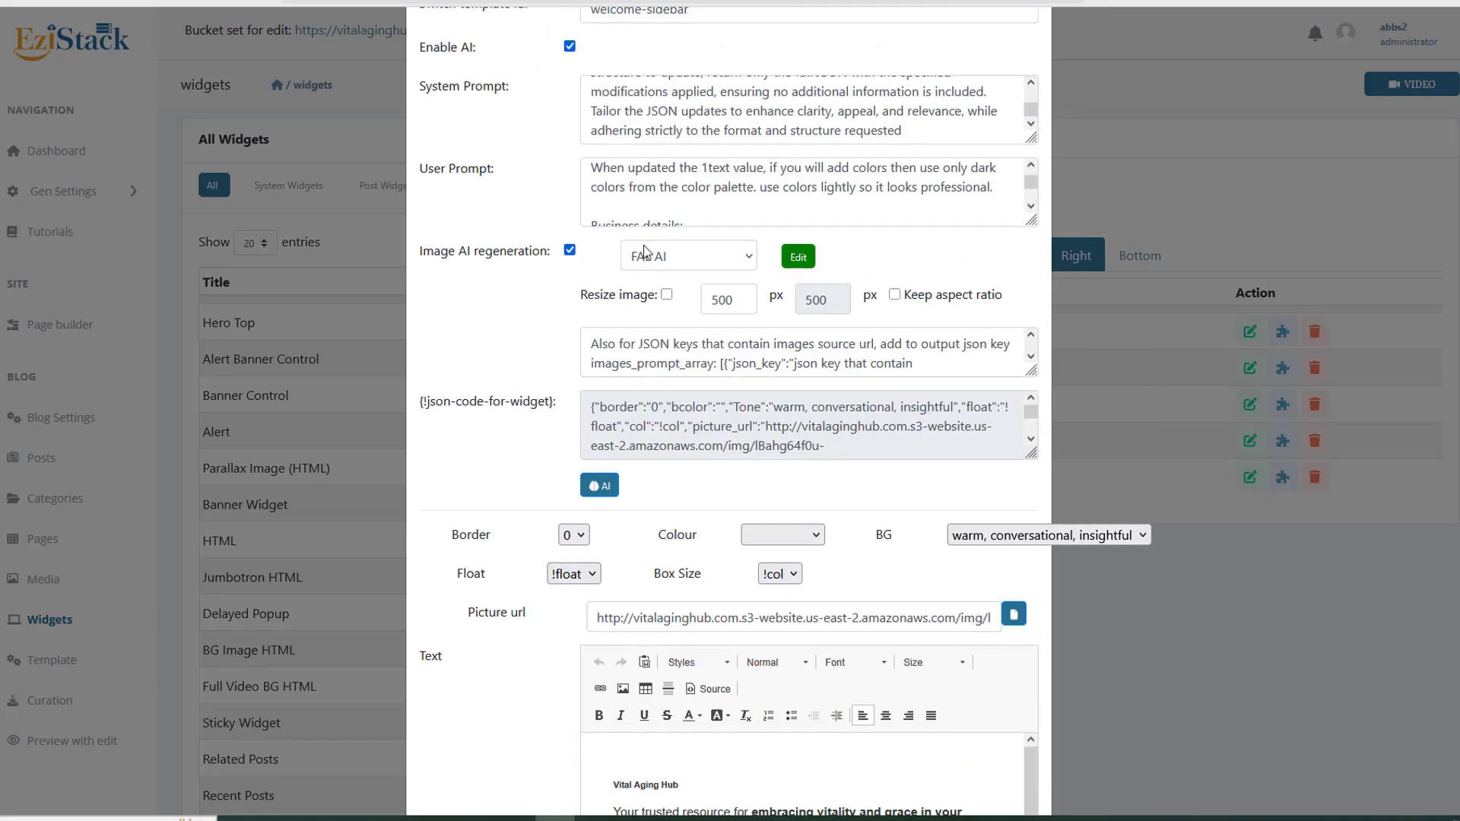
Step: View the FAL AI image engine settings of the Welcome Sidebar widget, and close the widget editor without saving
left_click(788, 261)
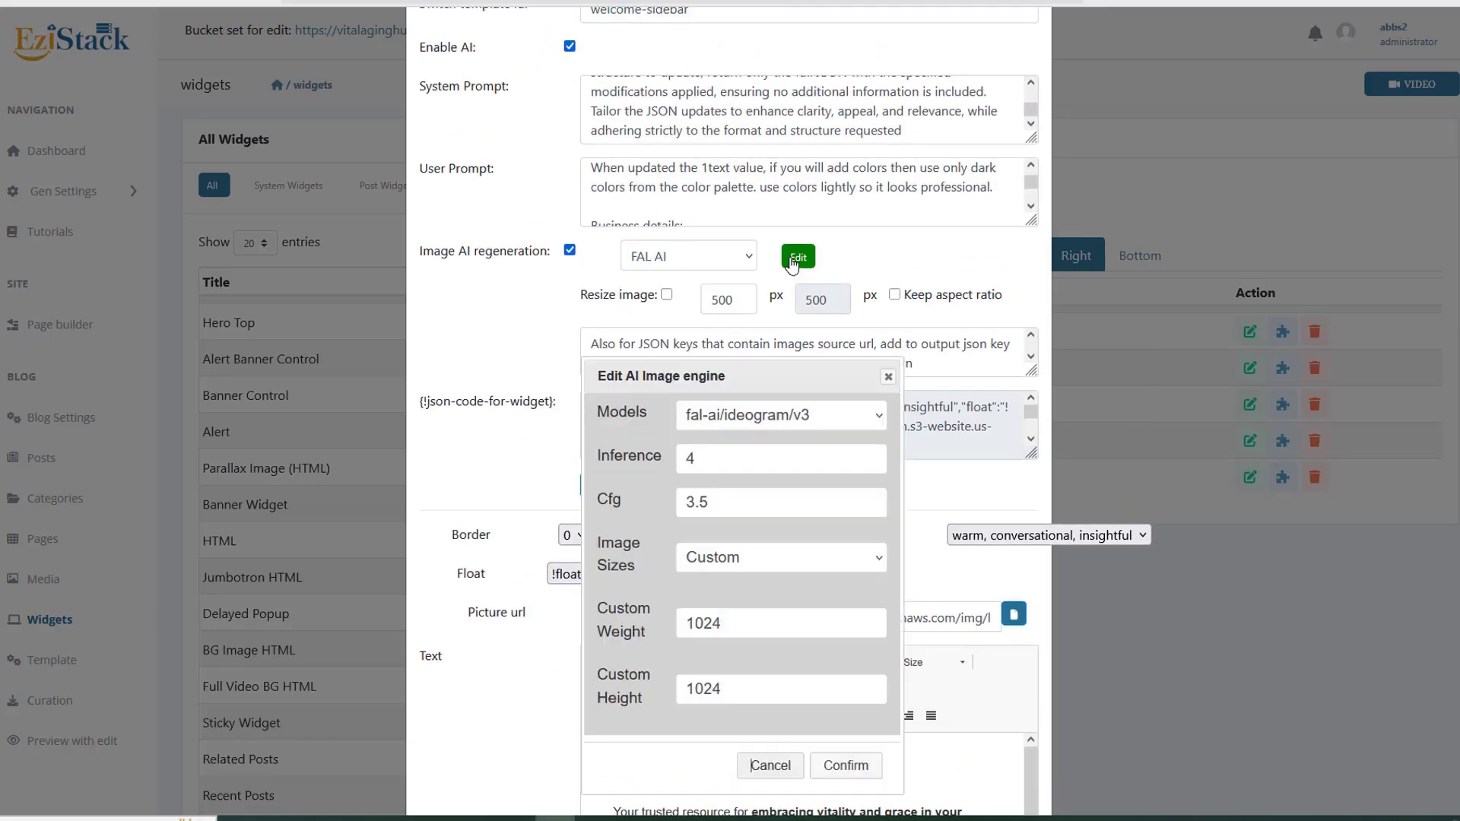
left_click(887, 377)
left_click(1266, 578)
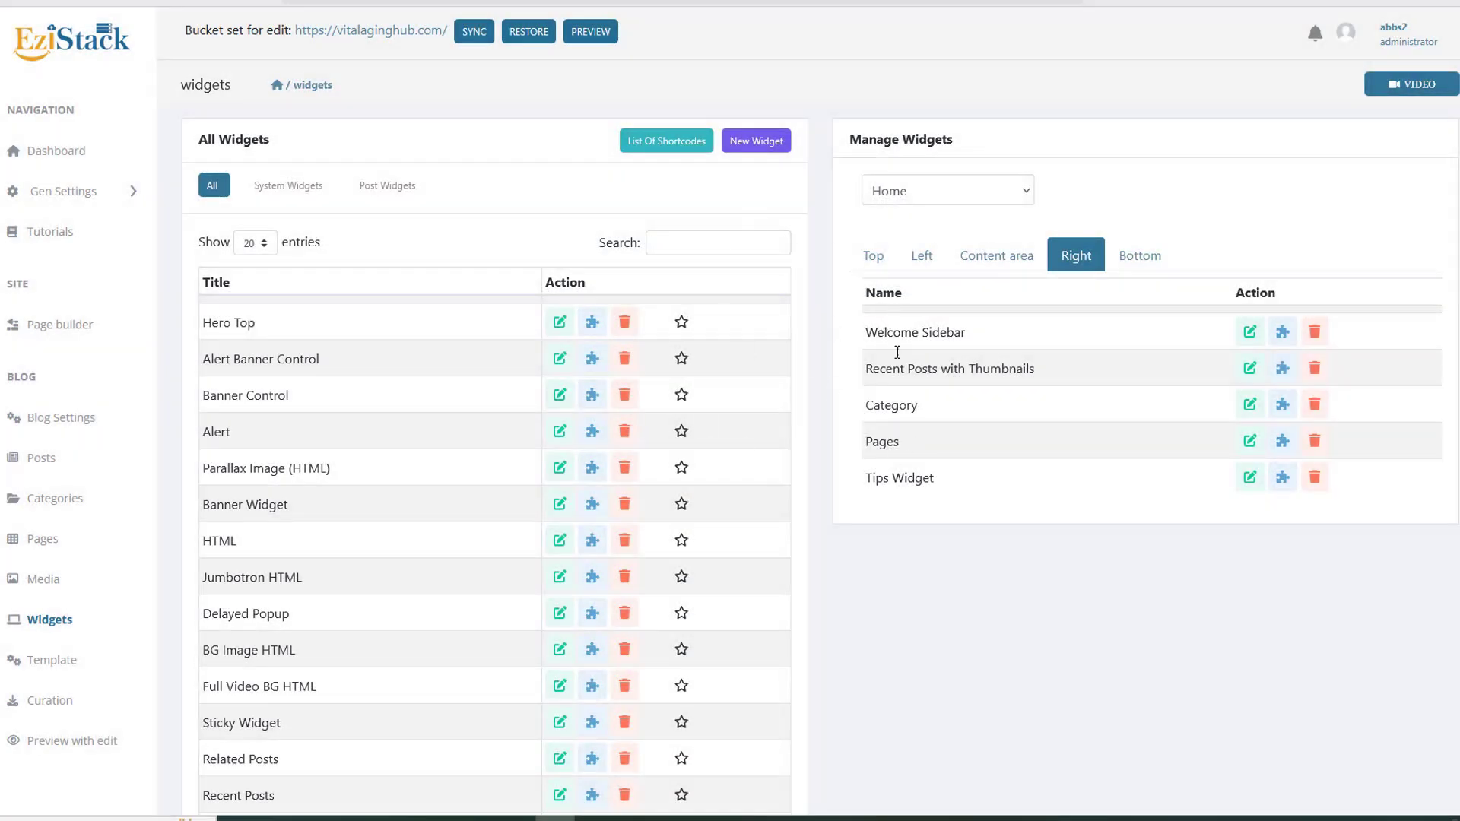
Step: Reopen the Welcome Sidebar widget to look over its text content, and close it without saving
left_click(1249, 332)
scroll(514, 592, "down", 6)
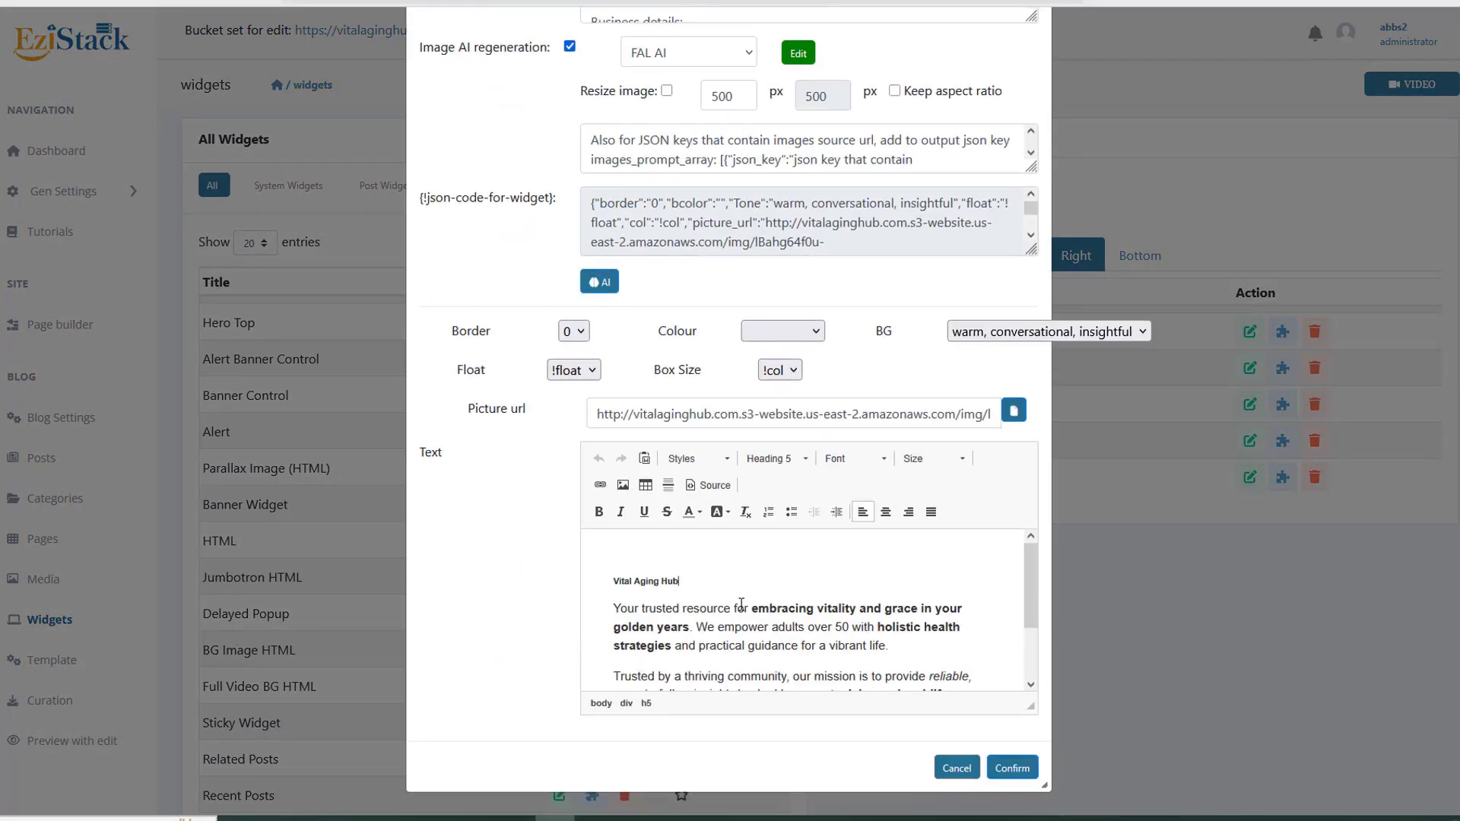
left_click(1353, 626)
Step: Open the site's template page and look through its general settings
left_click(72, 674)
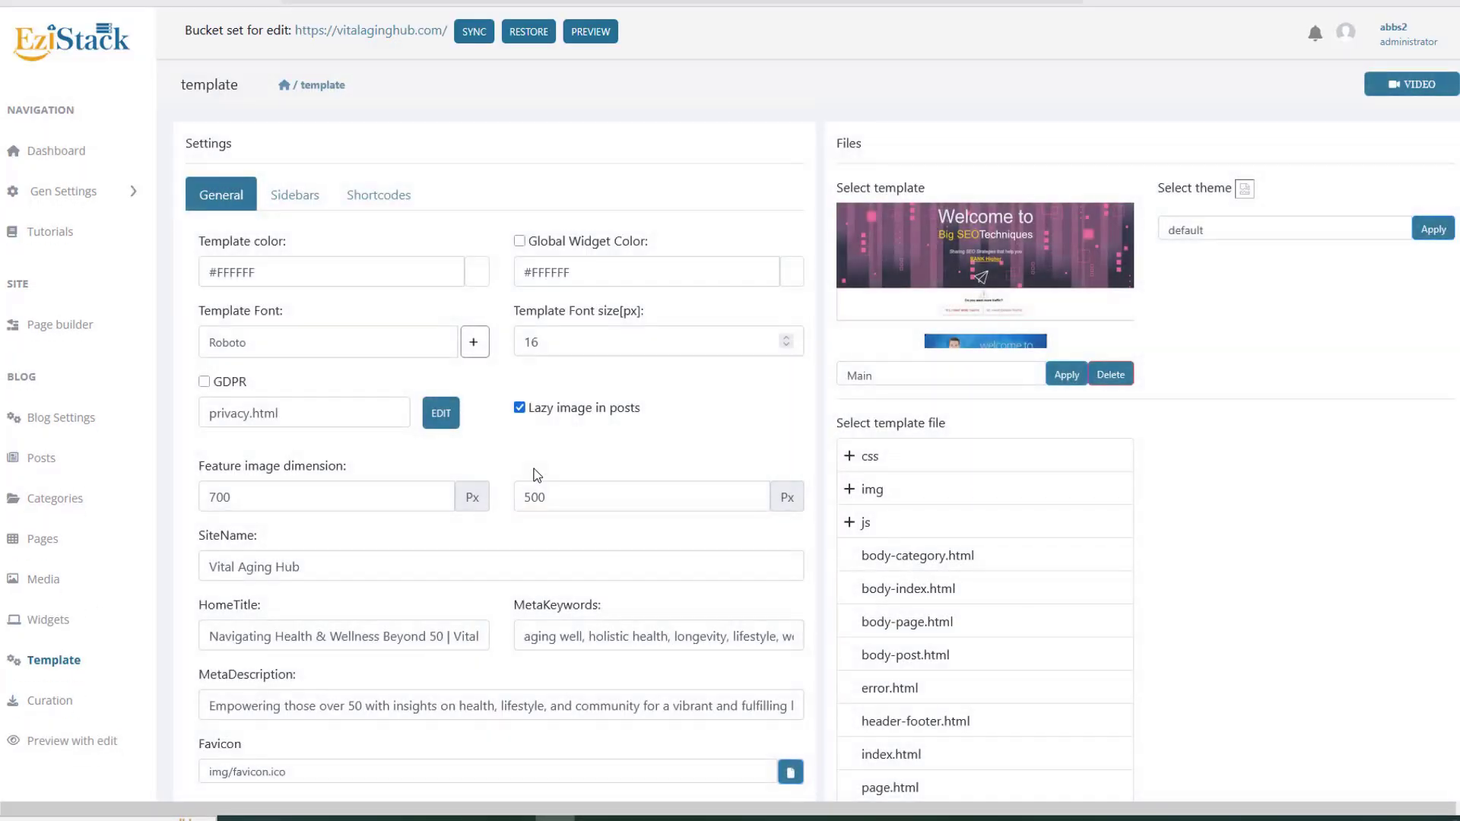
scroll(576, 462, "down", 3)
scroll(760, 418, "up", 3)
Step: Preview the Directing, Andrea and Opium templates in the template selector without applying any of them
left_click(920, 373)
left_click(892, 423)
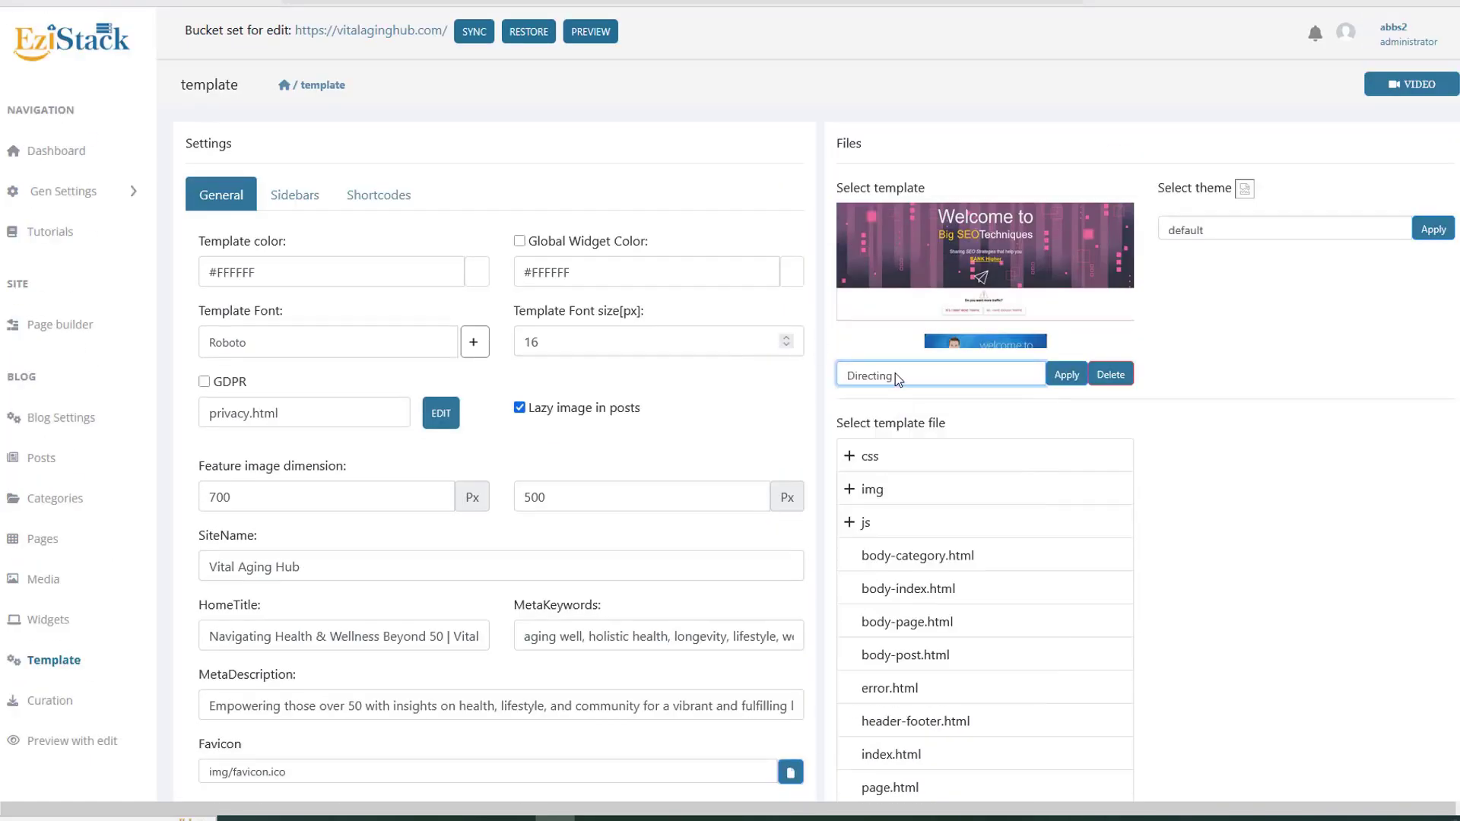
left_click(895, 372)
left_click(884, 398)
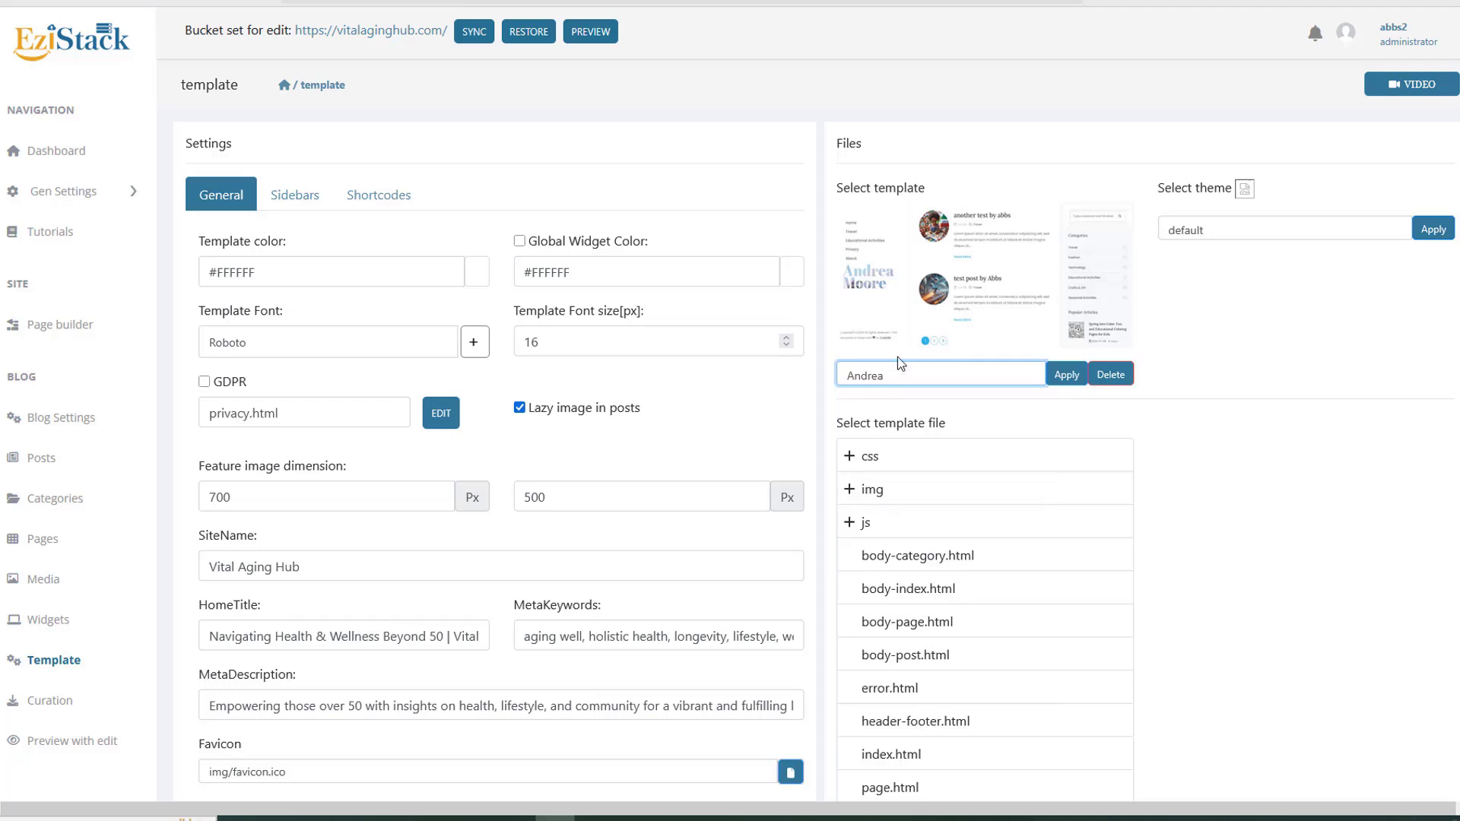
left_click(898, 365)
left_click(892, 544)
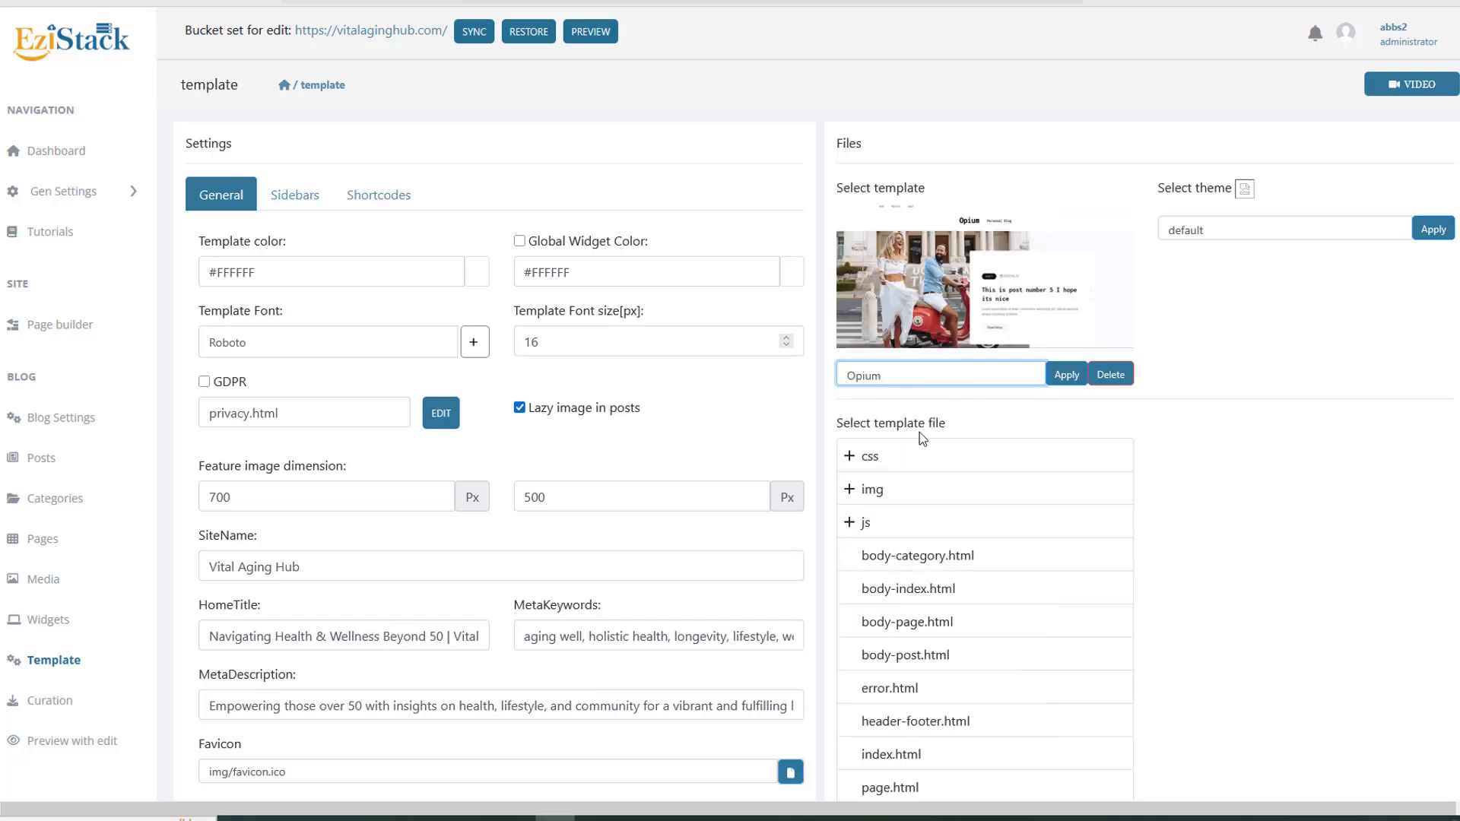
left_click(929, 376)
left_click(893, 537)
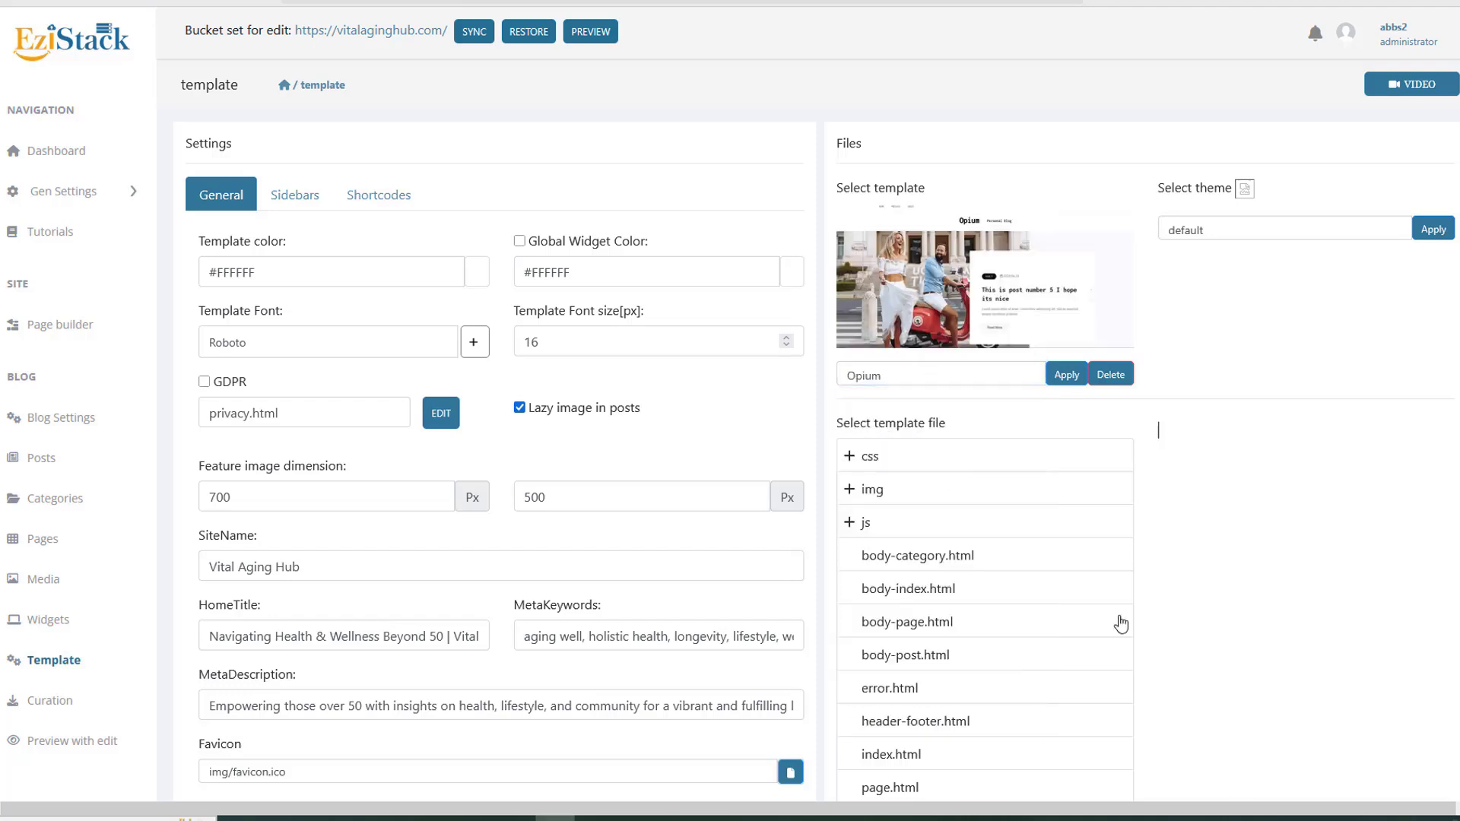
Step: Open addition.css from the css folder of the template files to view it, and close it without saving
scroll(864, 307, "down", 2)
scroll(867, 345, "down", 2)
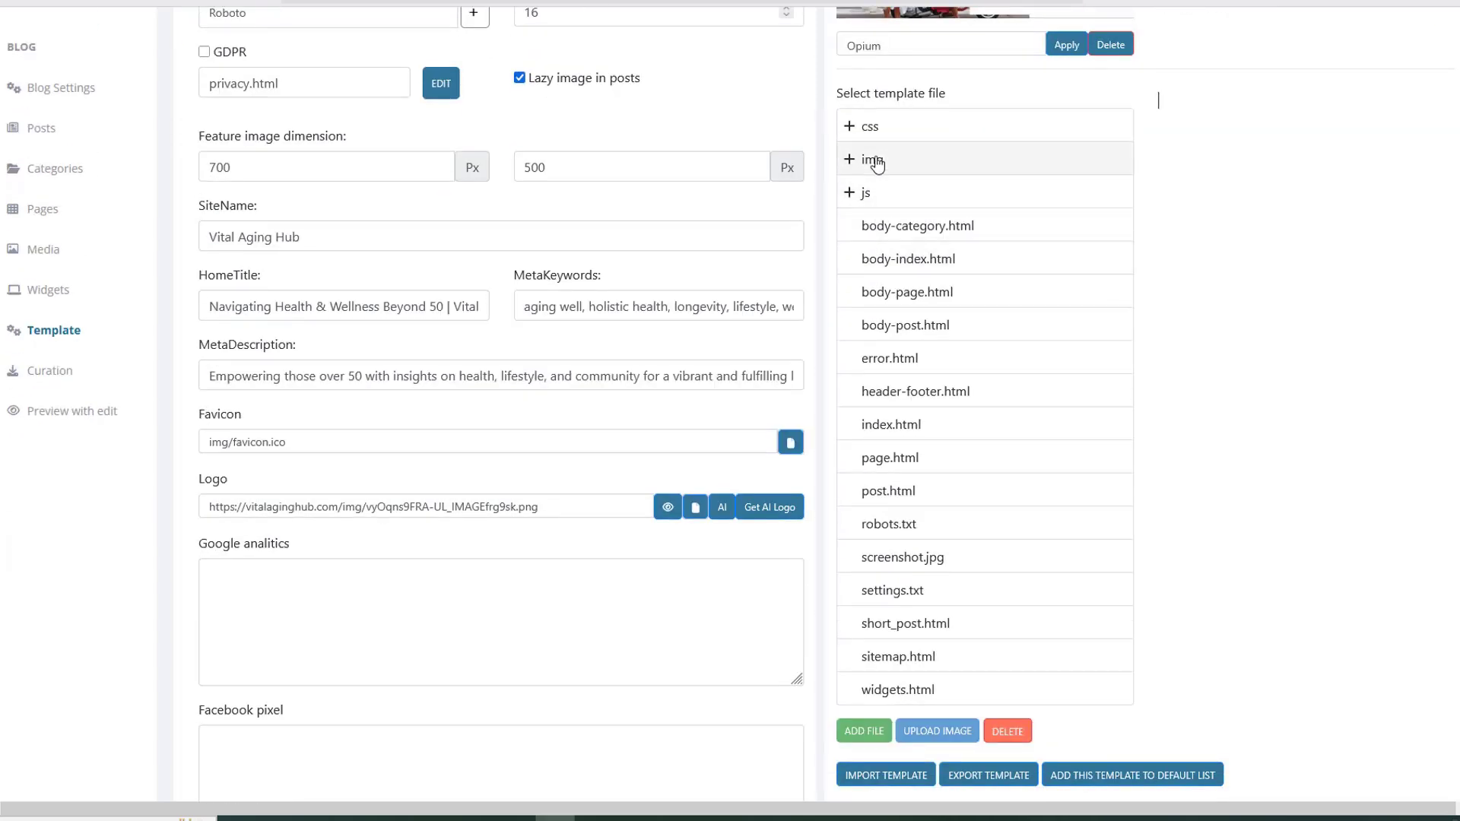
left_click(845, 128)
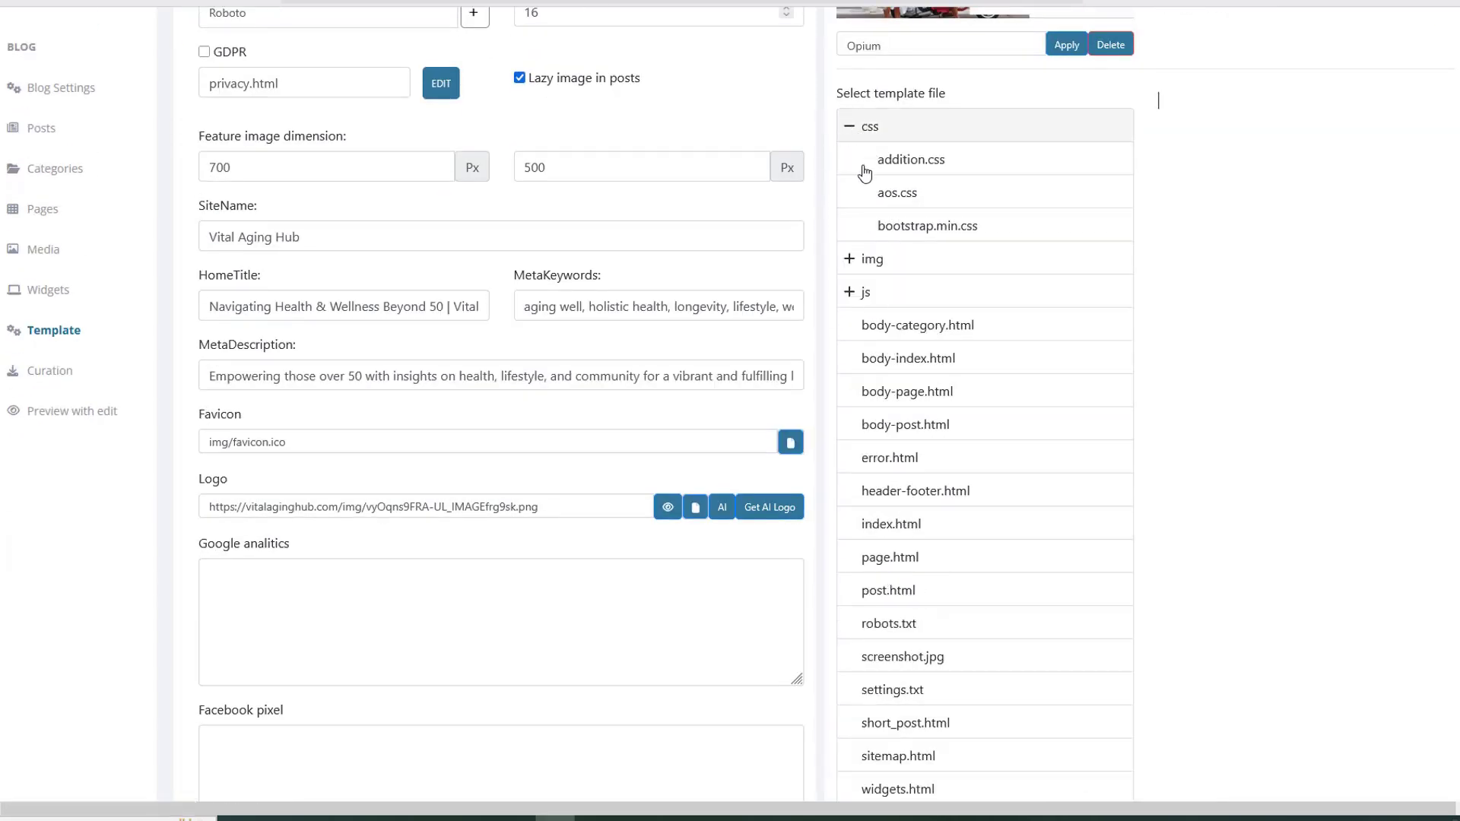
left_click(907, 171)
left_click(1219, 385)
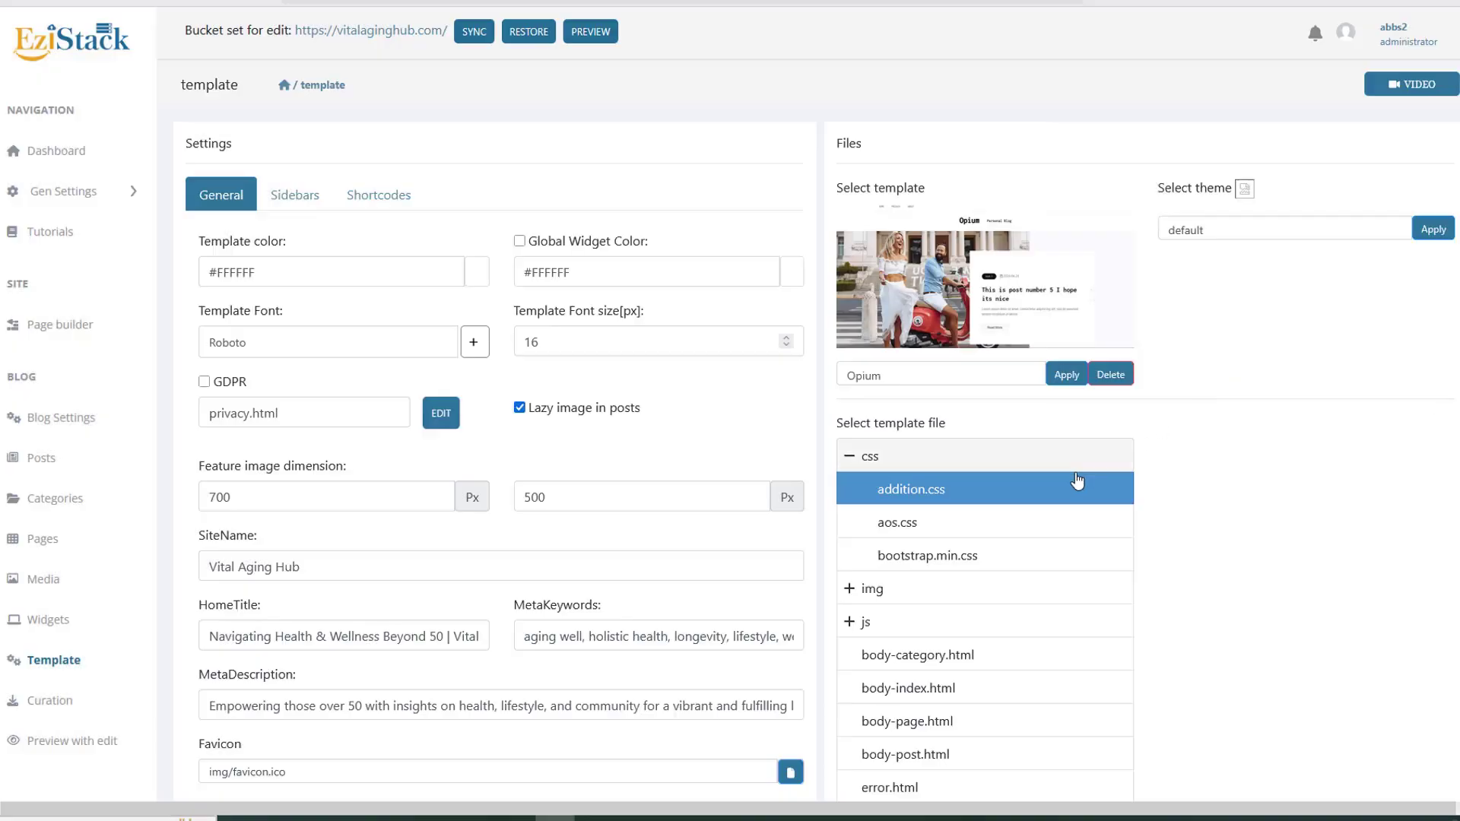
Step: Open the template's robots.txt to inspect its sitemap line, close it without saving and return to the file list
scroll(1075, 479, "down", 6)
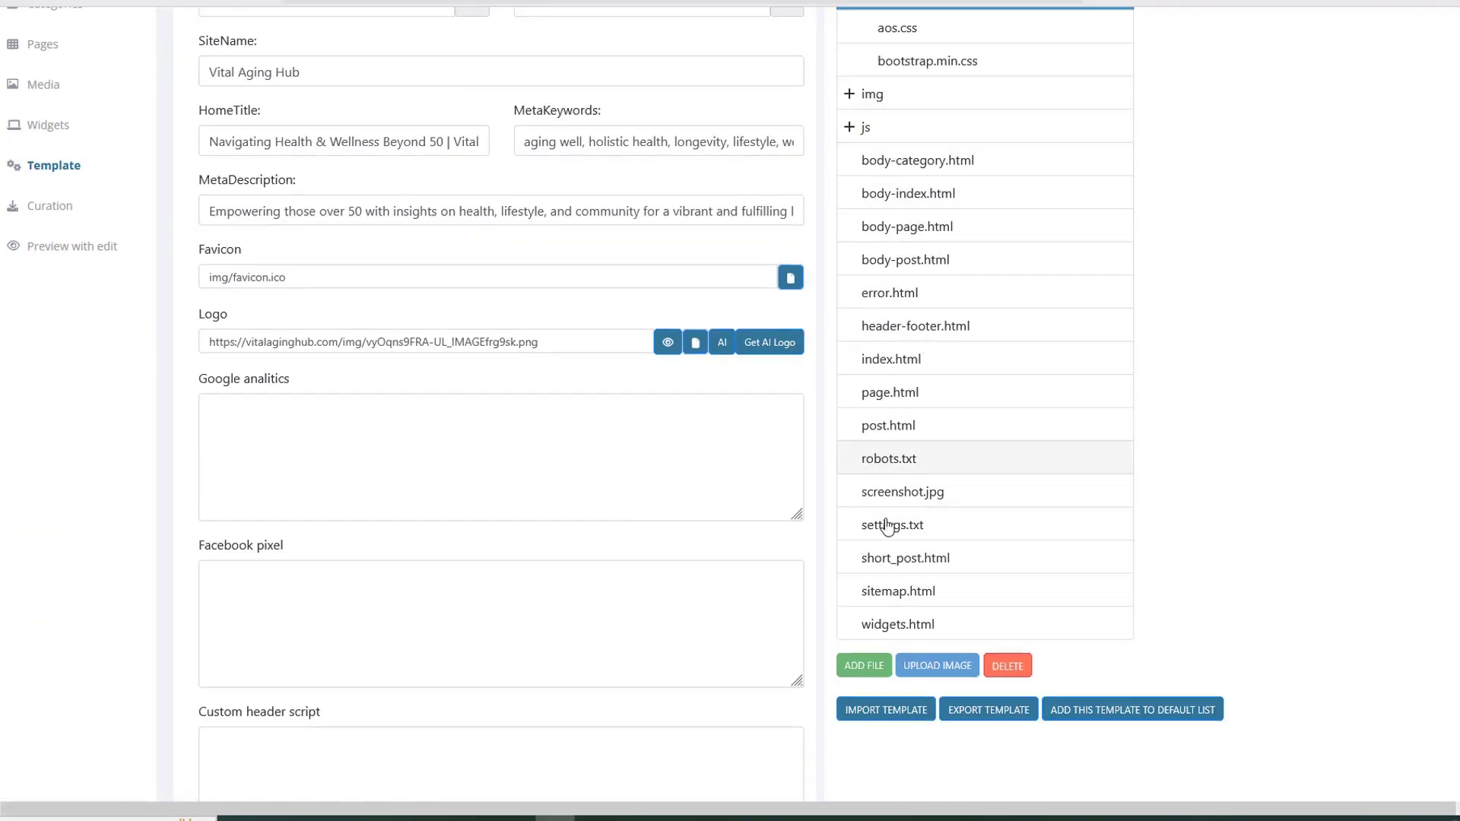
left_click(890, 459)
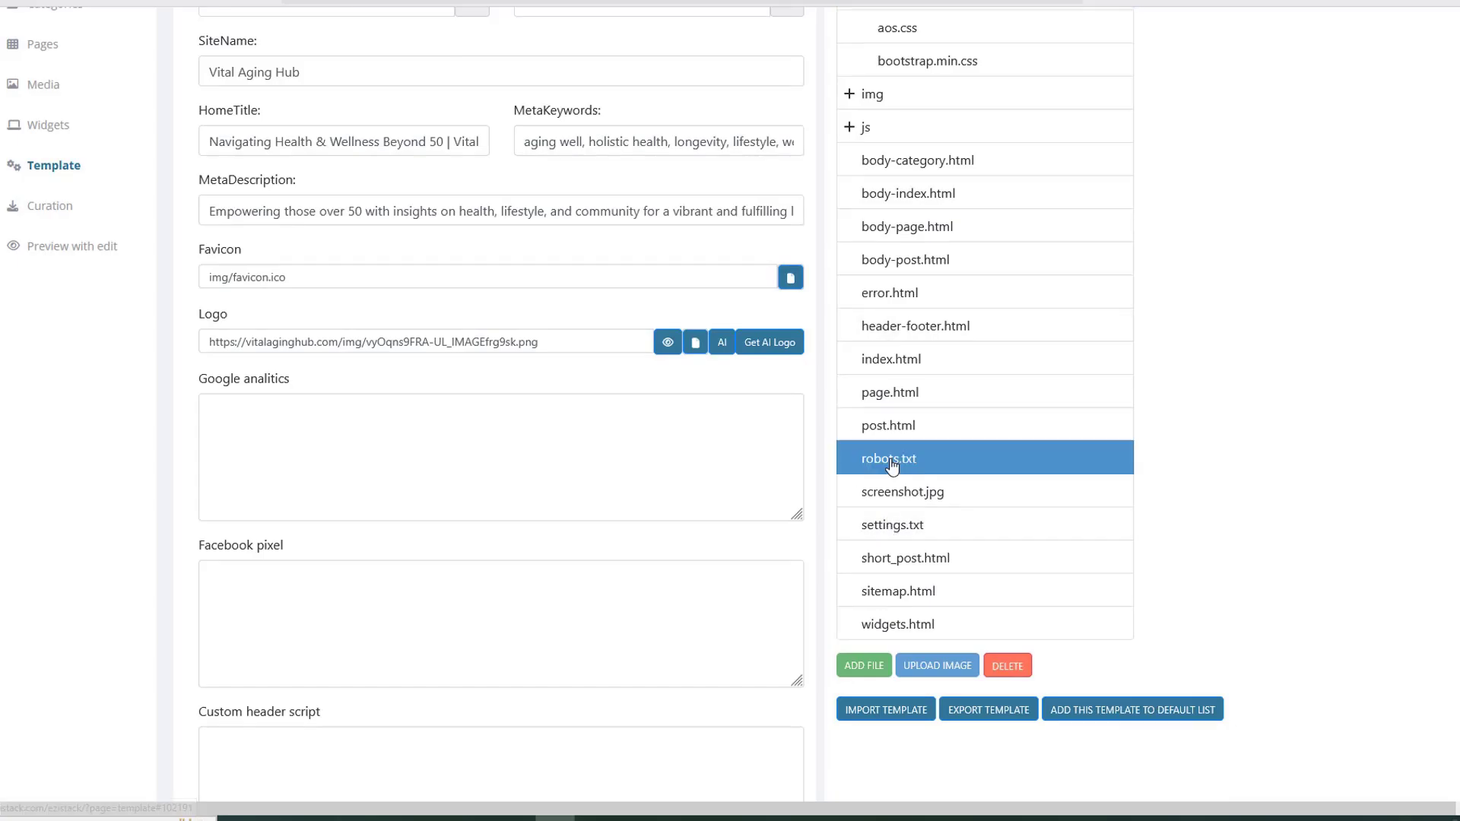
left_click_drag(475, 165, 660, 163)
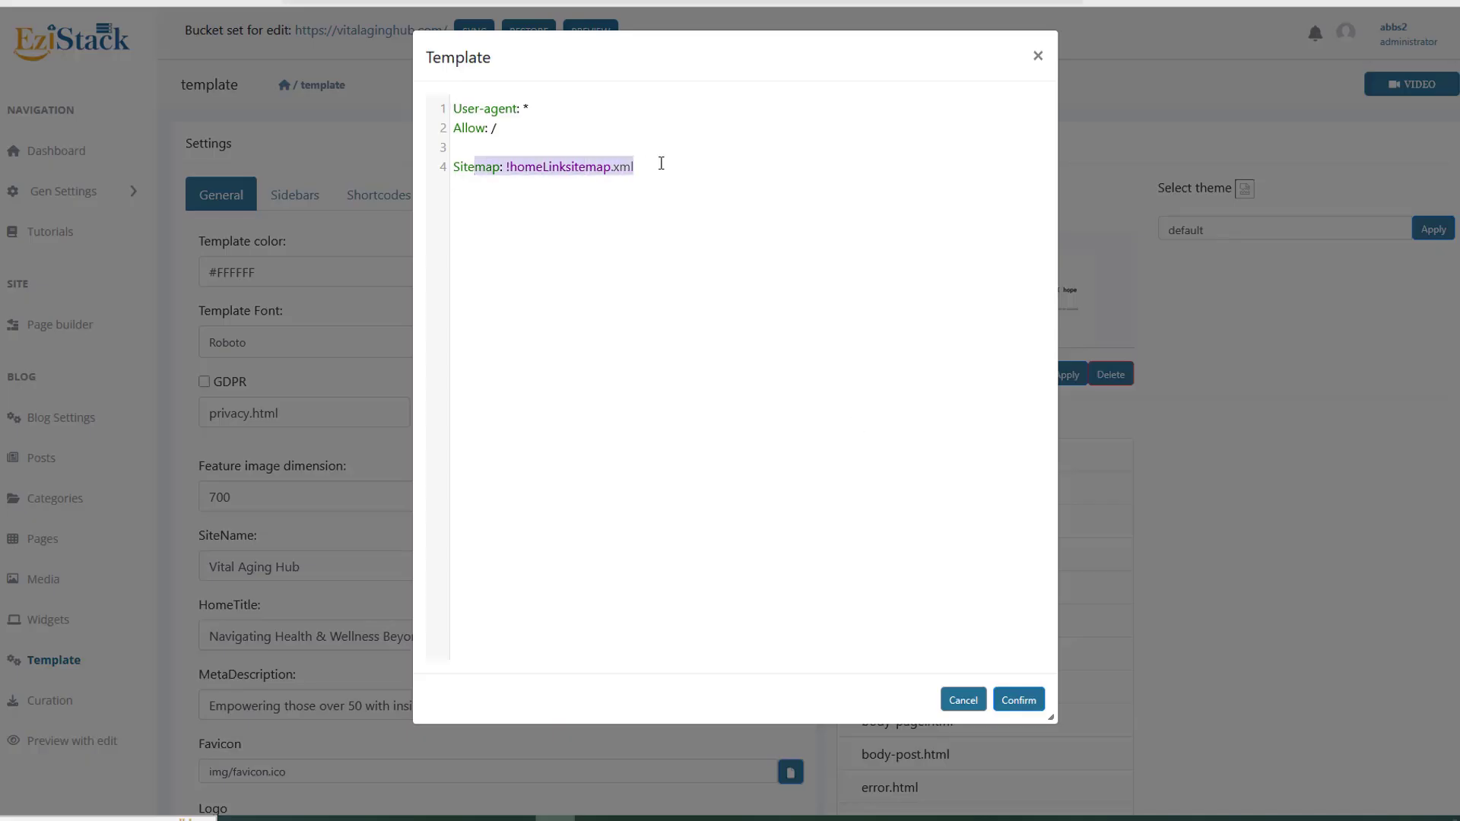
left_click(1202, 471)
scroll(1238, 484, "down", 6)
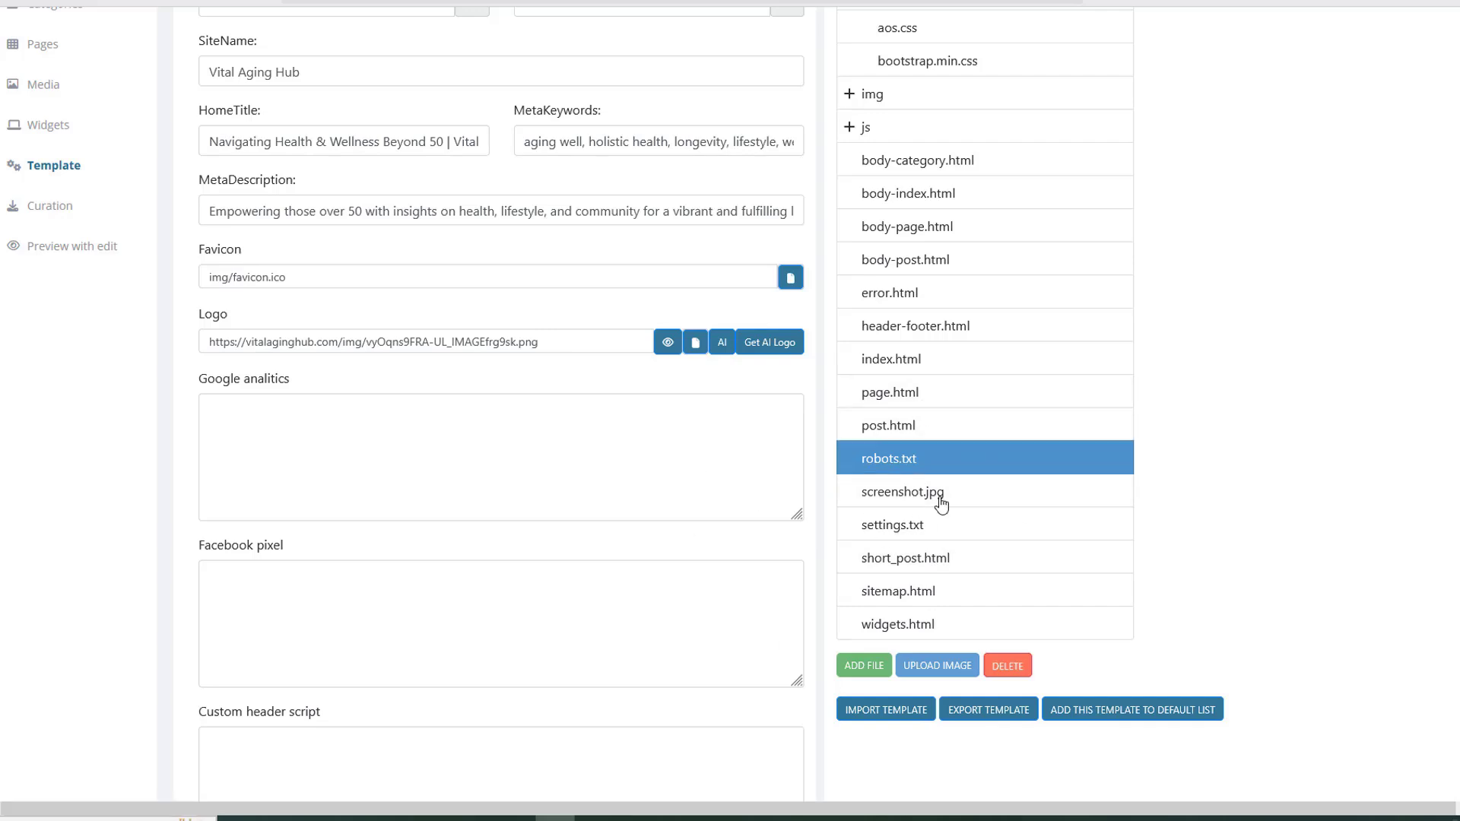
Step: Look through the post cards on the published home page and highlight the posted date in the first card's footer
scroll(962, 559, "up", 1)
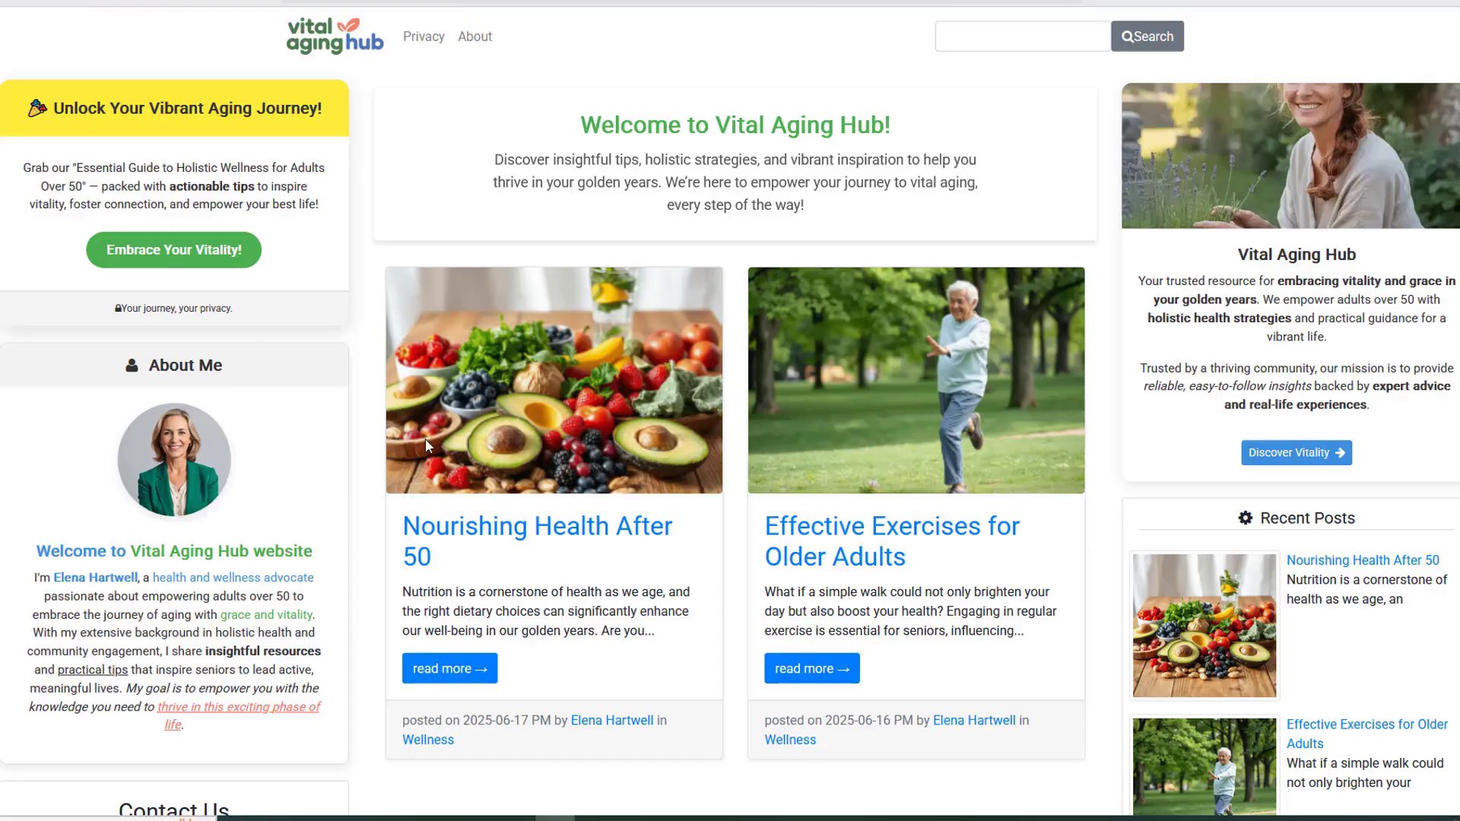
scroll(428, 445, "down", 3)
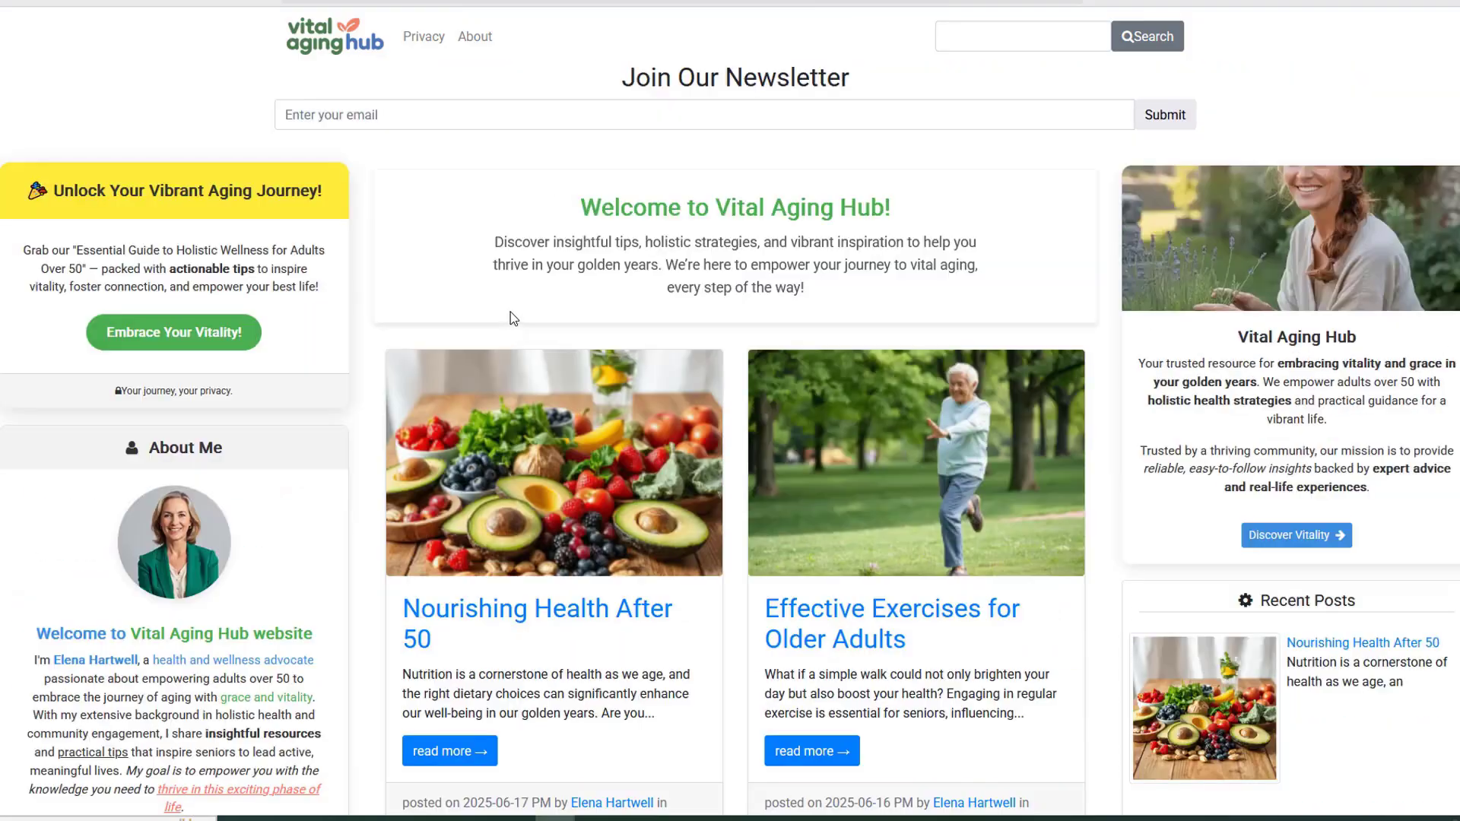
scroll(510, 311, "down", 3)
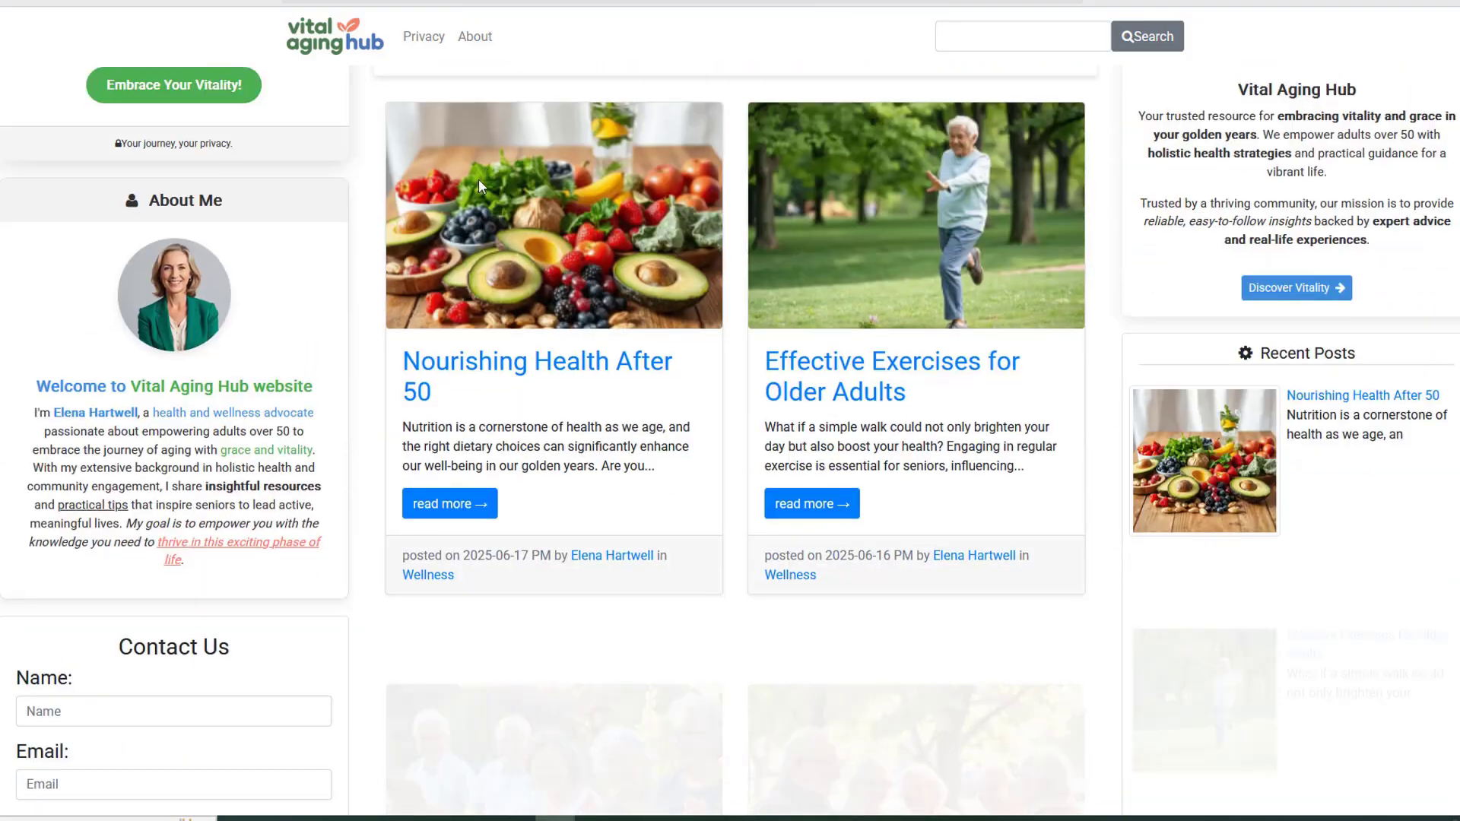
scroll(532, 380, "down", 4)
scroll(549, 592, "up", 2)
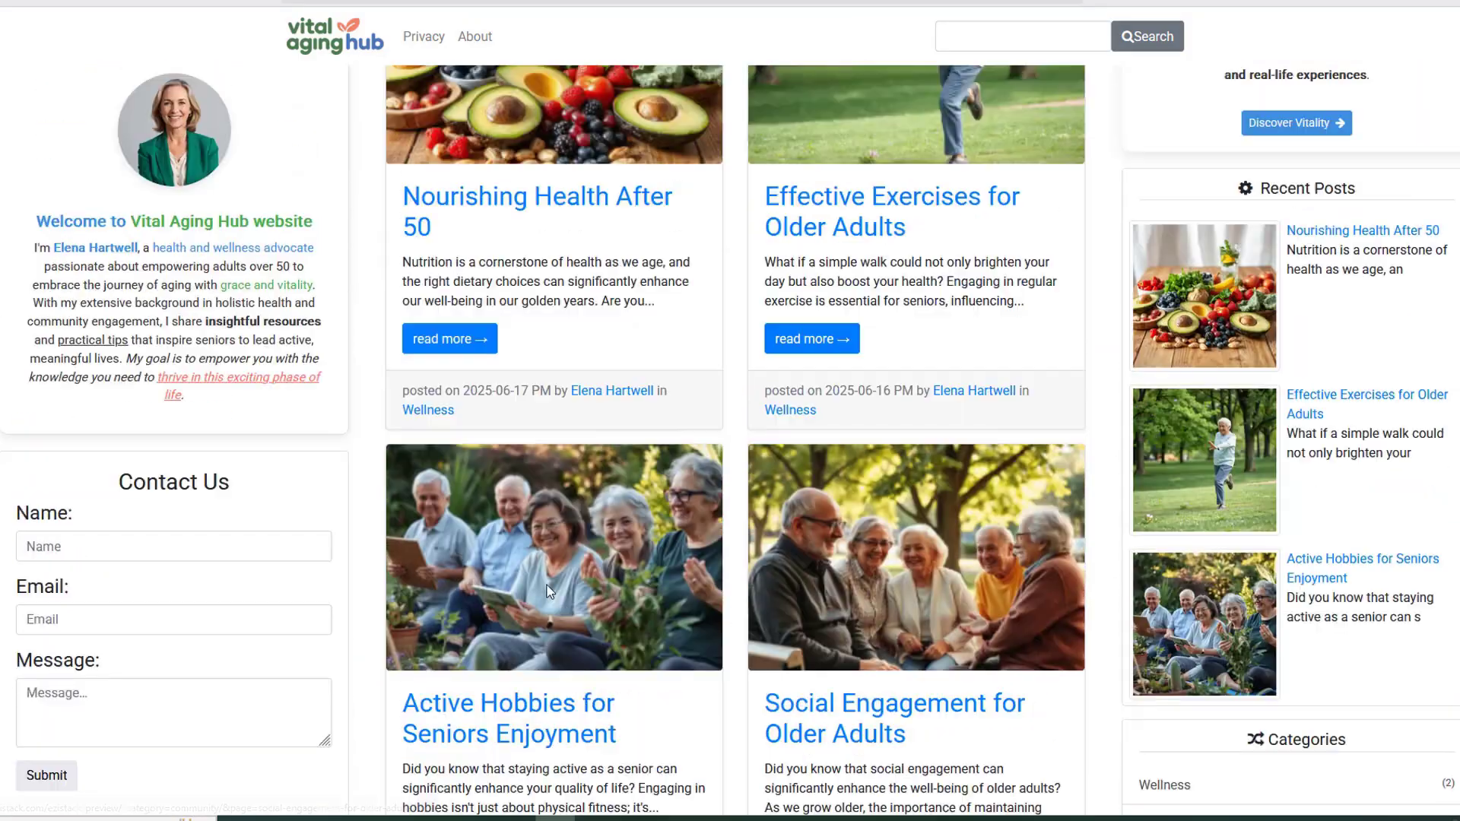
left_click_drag(396, 394, 539, 395)
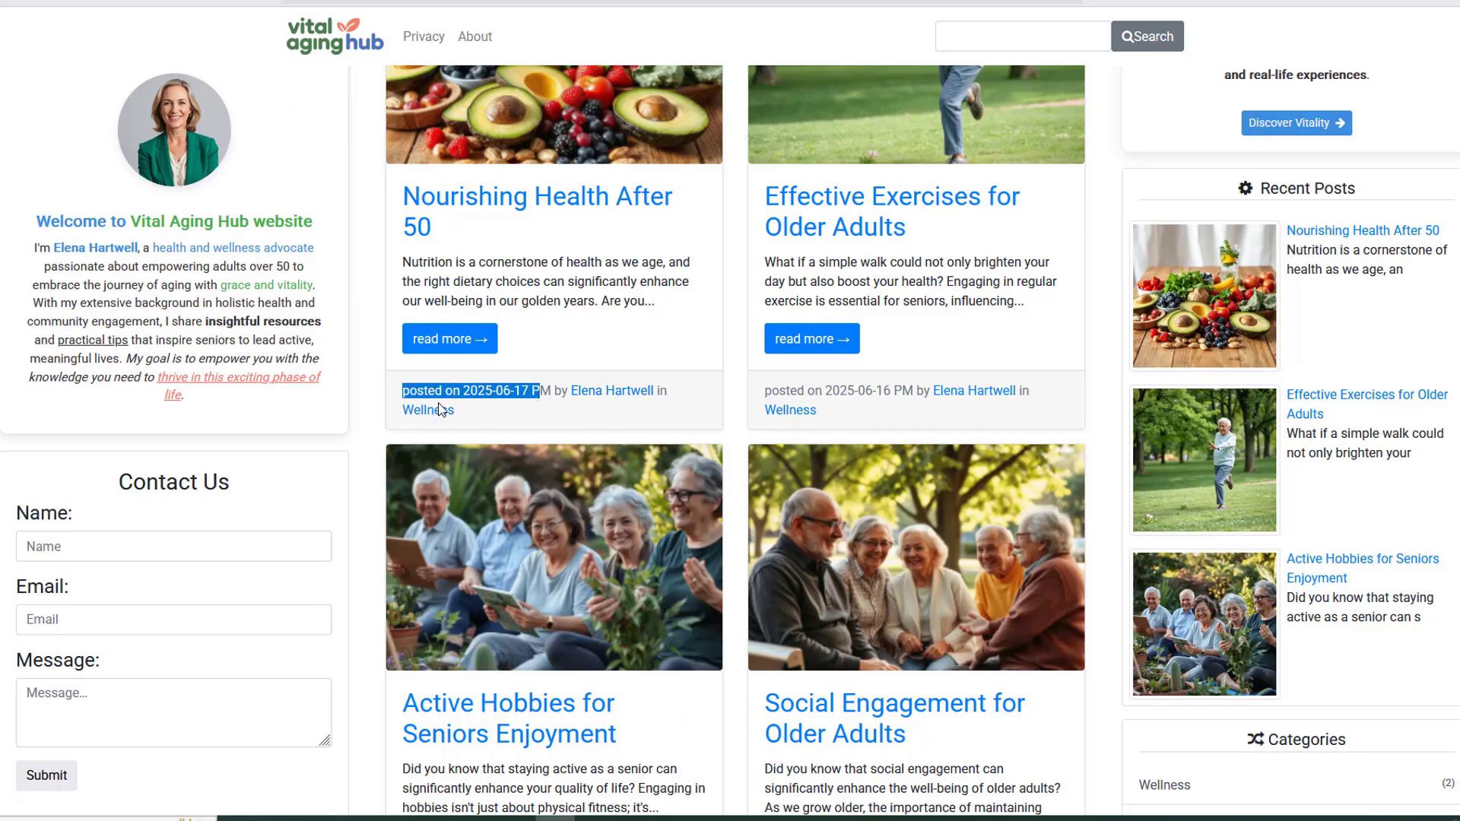
left_click(478, 391)
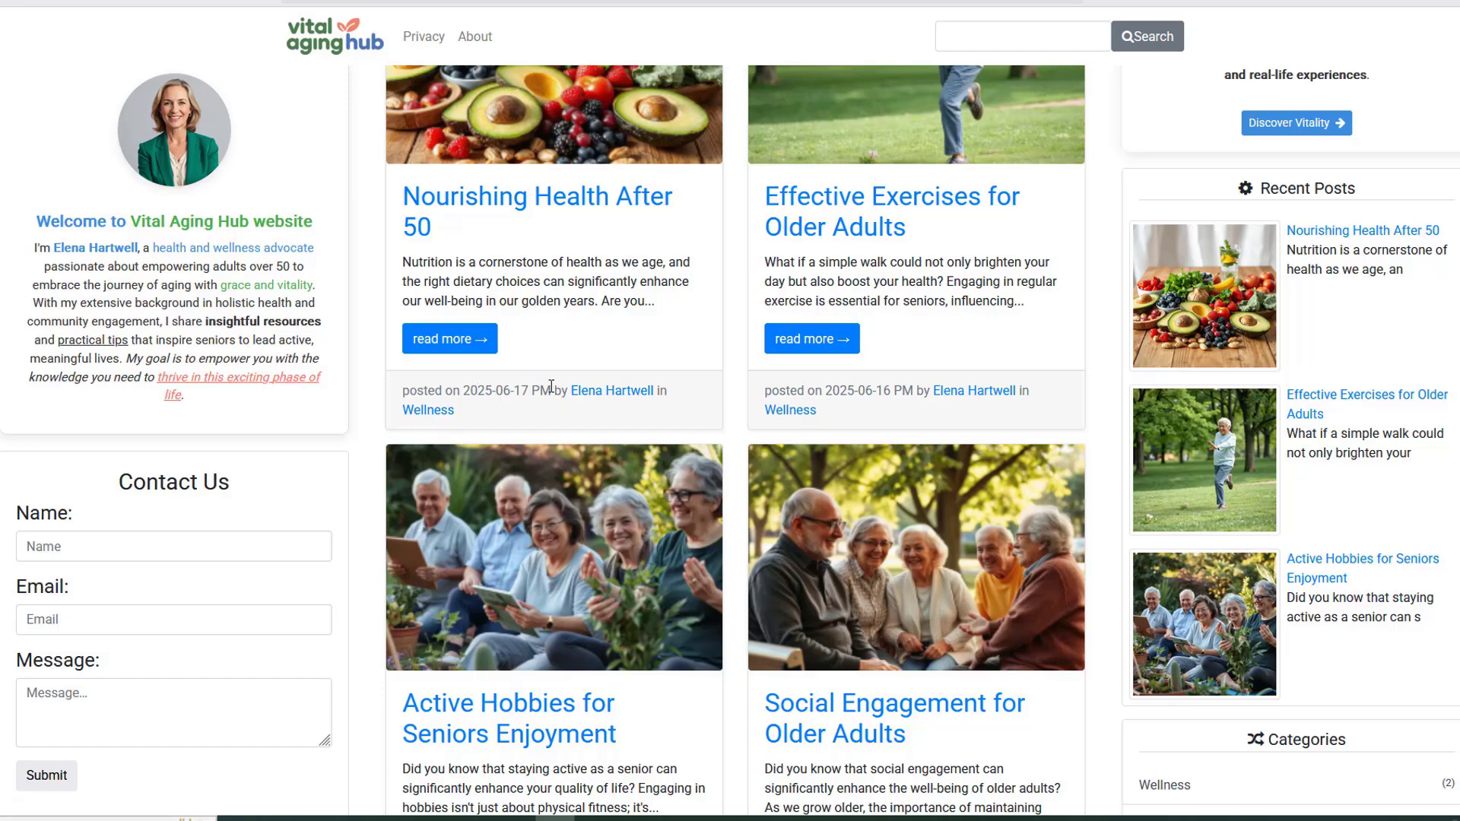
left_click_drag(530, 392, 396, 396)
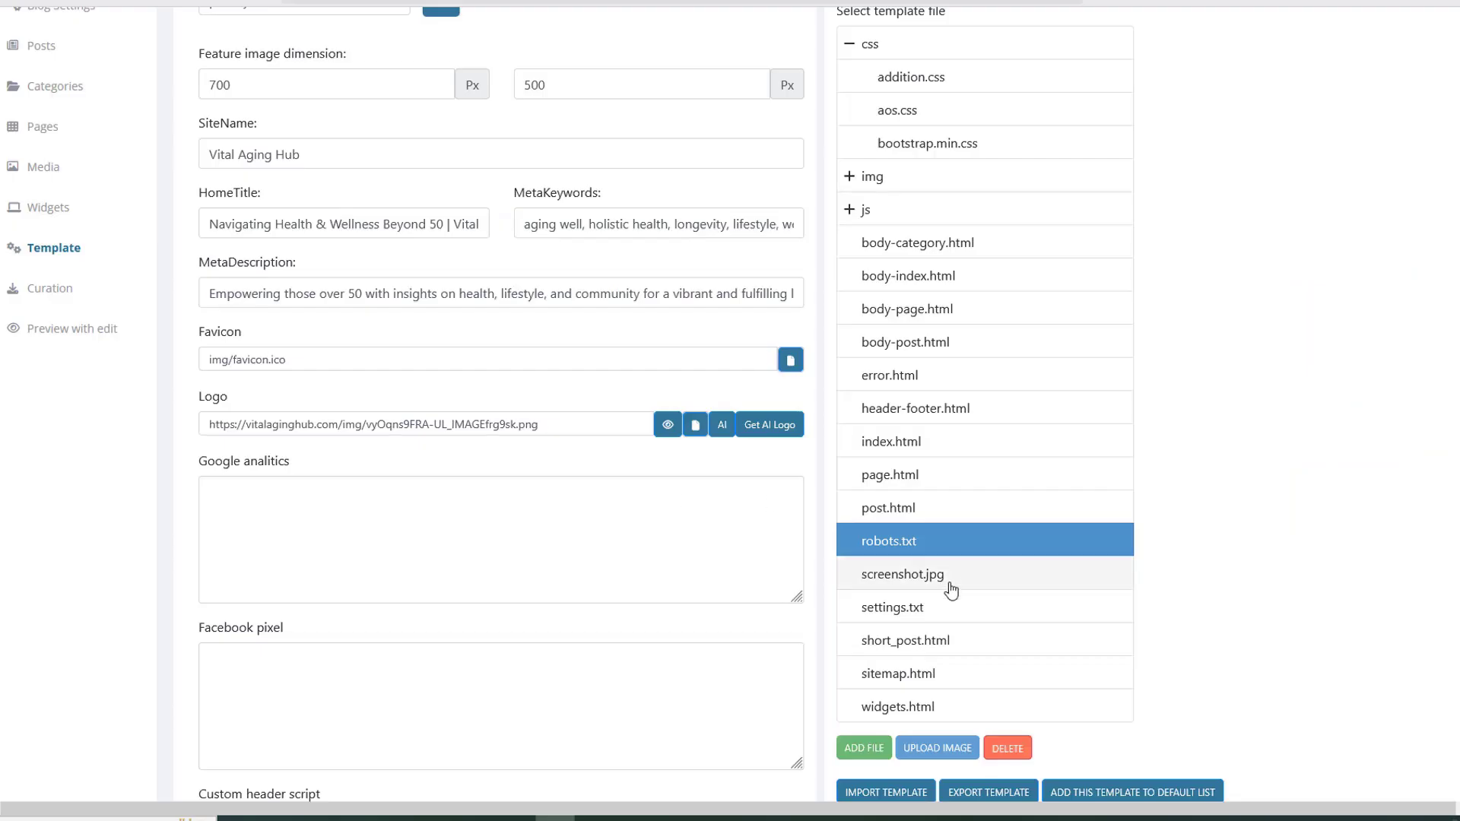
Step: Delete "posted on !post_date PM" from the card footer in short_post.html, save the file, and reload the home page to check the post cards
scroll(948, 587, "down", 2)
left_click(888, 478)
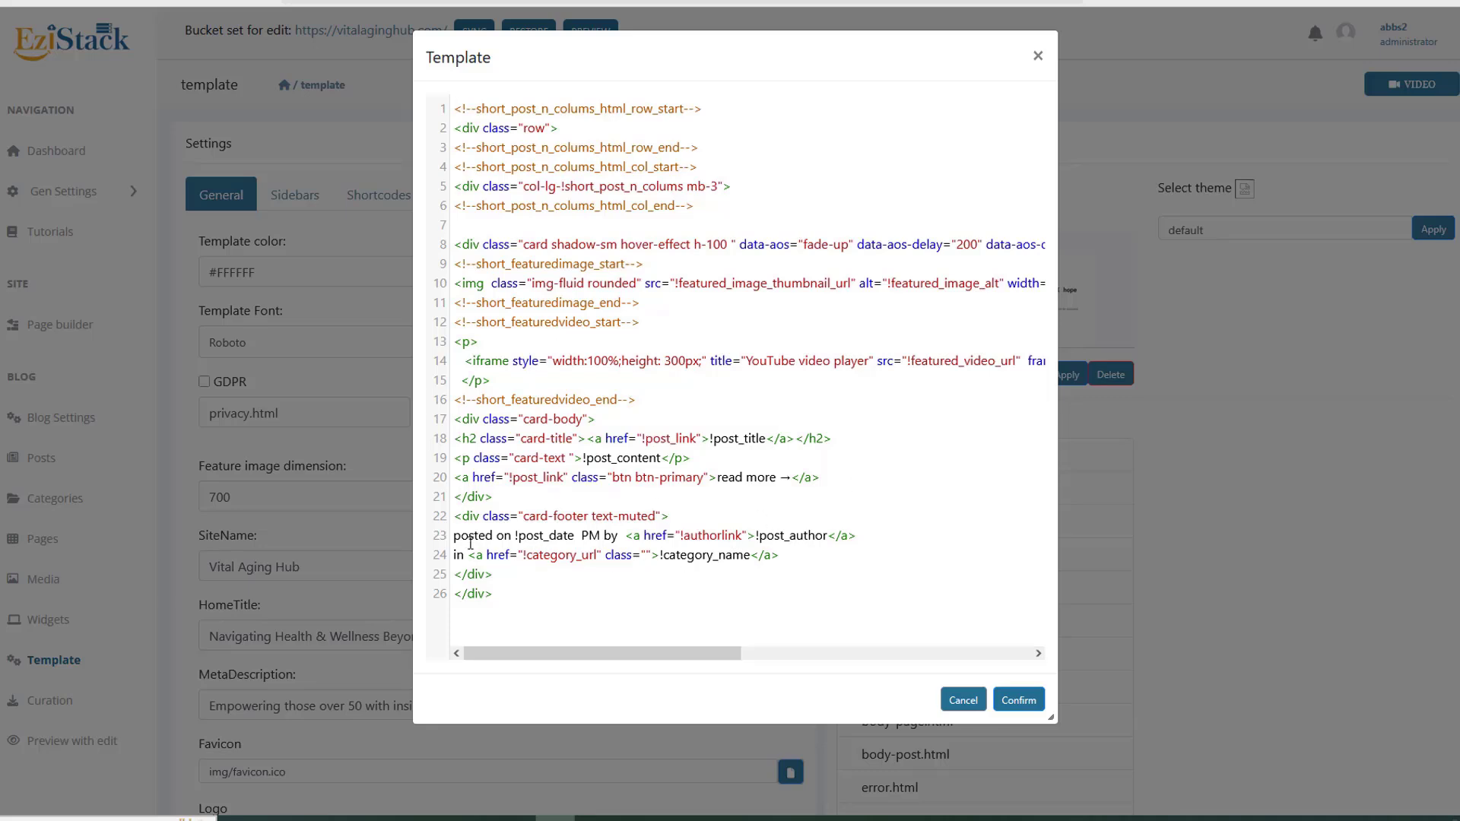
left_click_drag(454, 536, 564, 542)
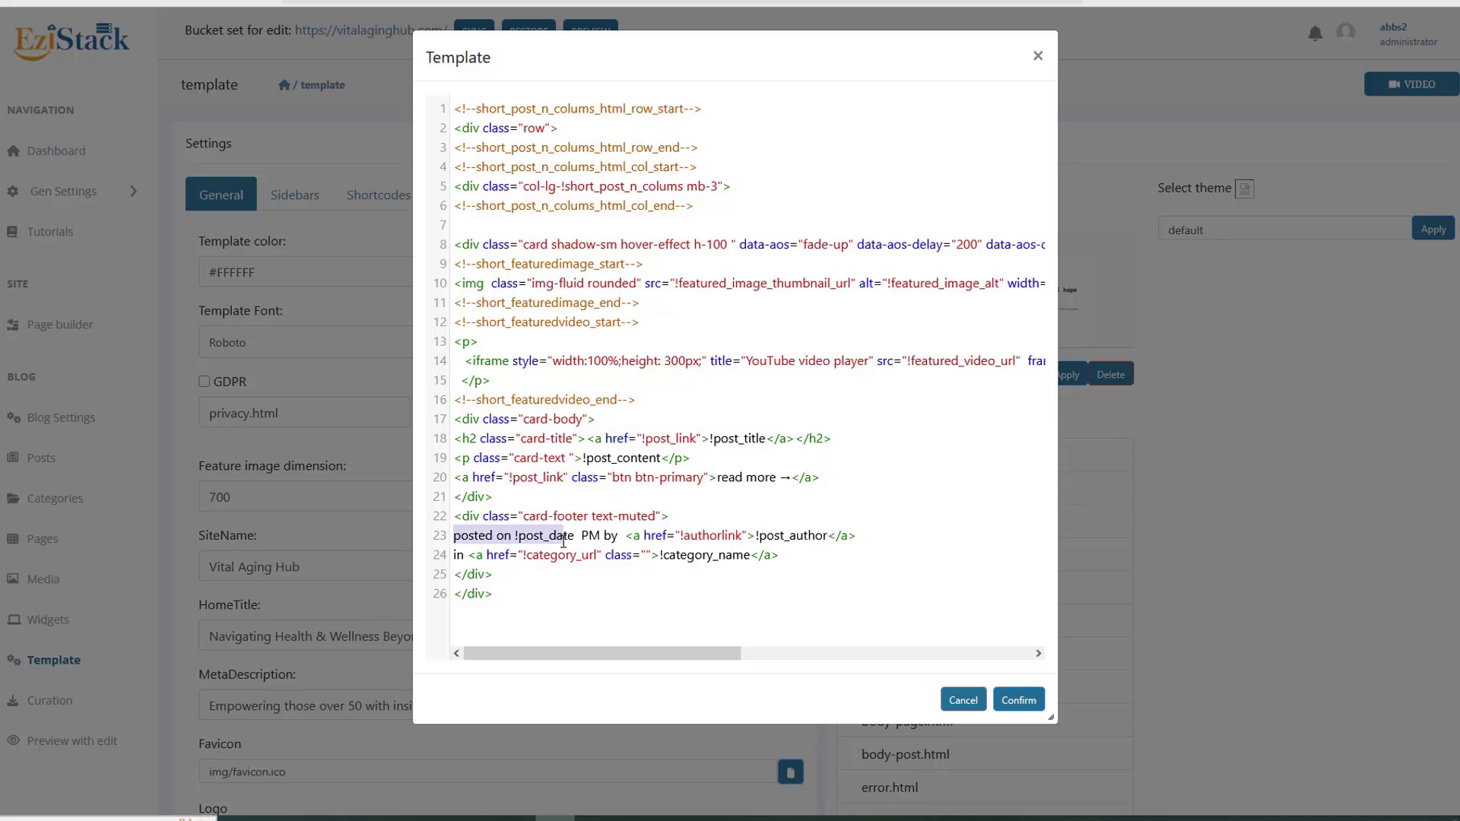
left_click(454, 535)
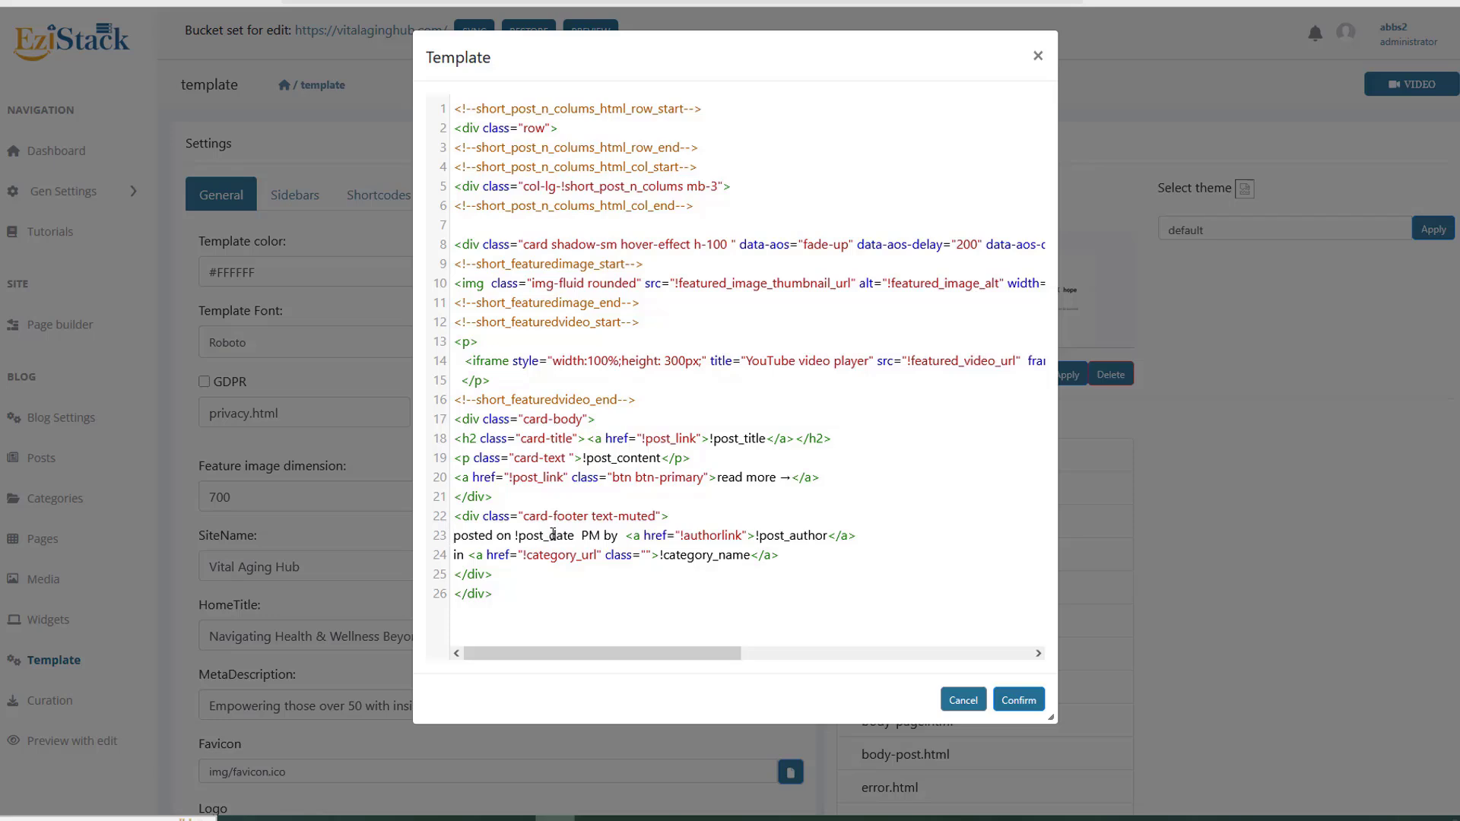
left_click_drag(579, 535, 421, 532)
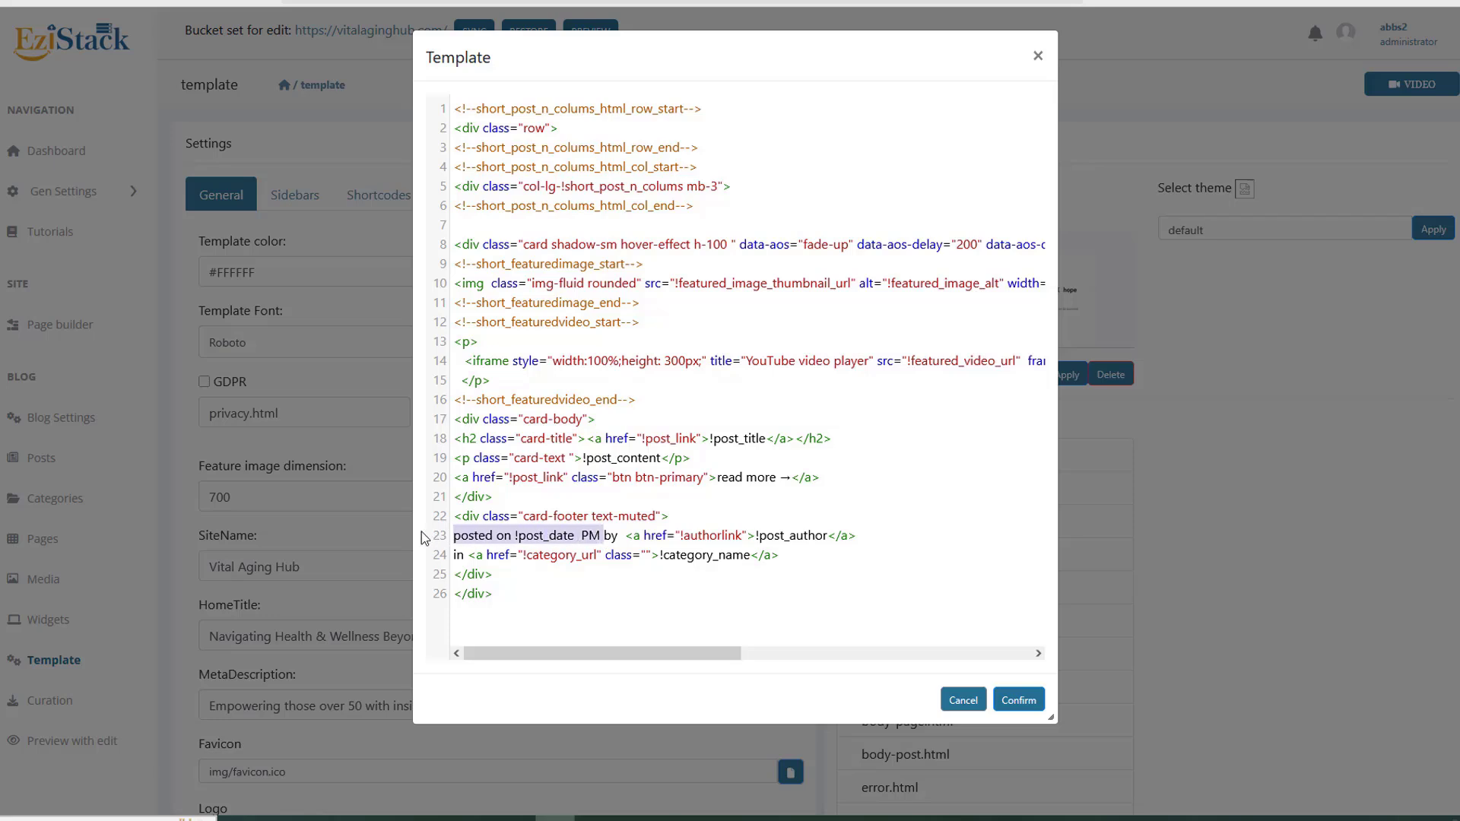
key("BackSpace")
left_click(1019, 700)
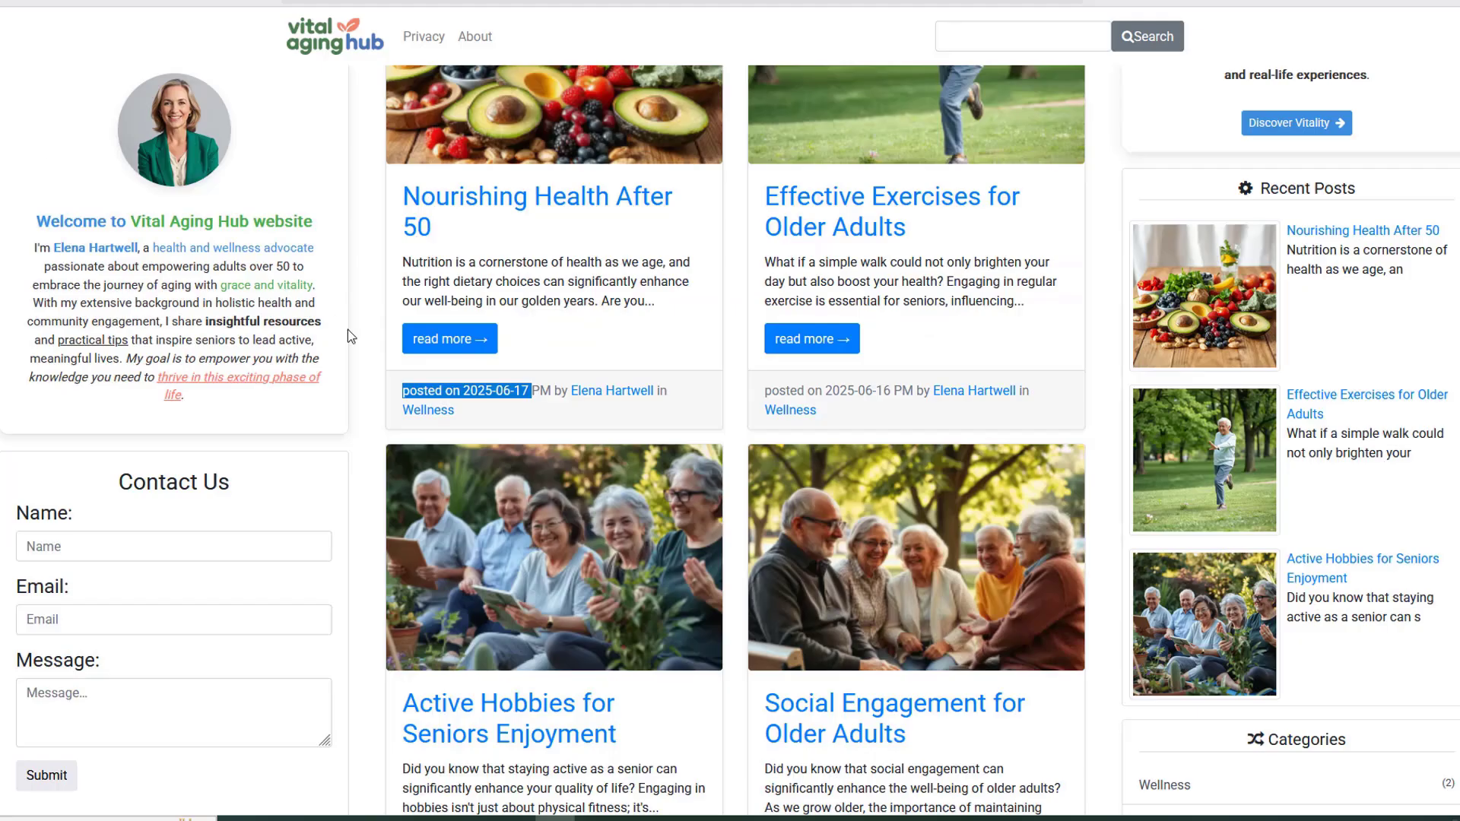
key("F5")
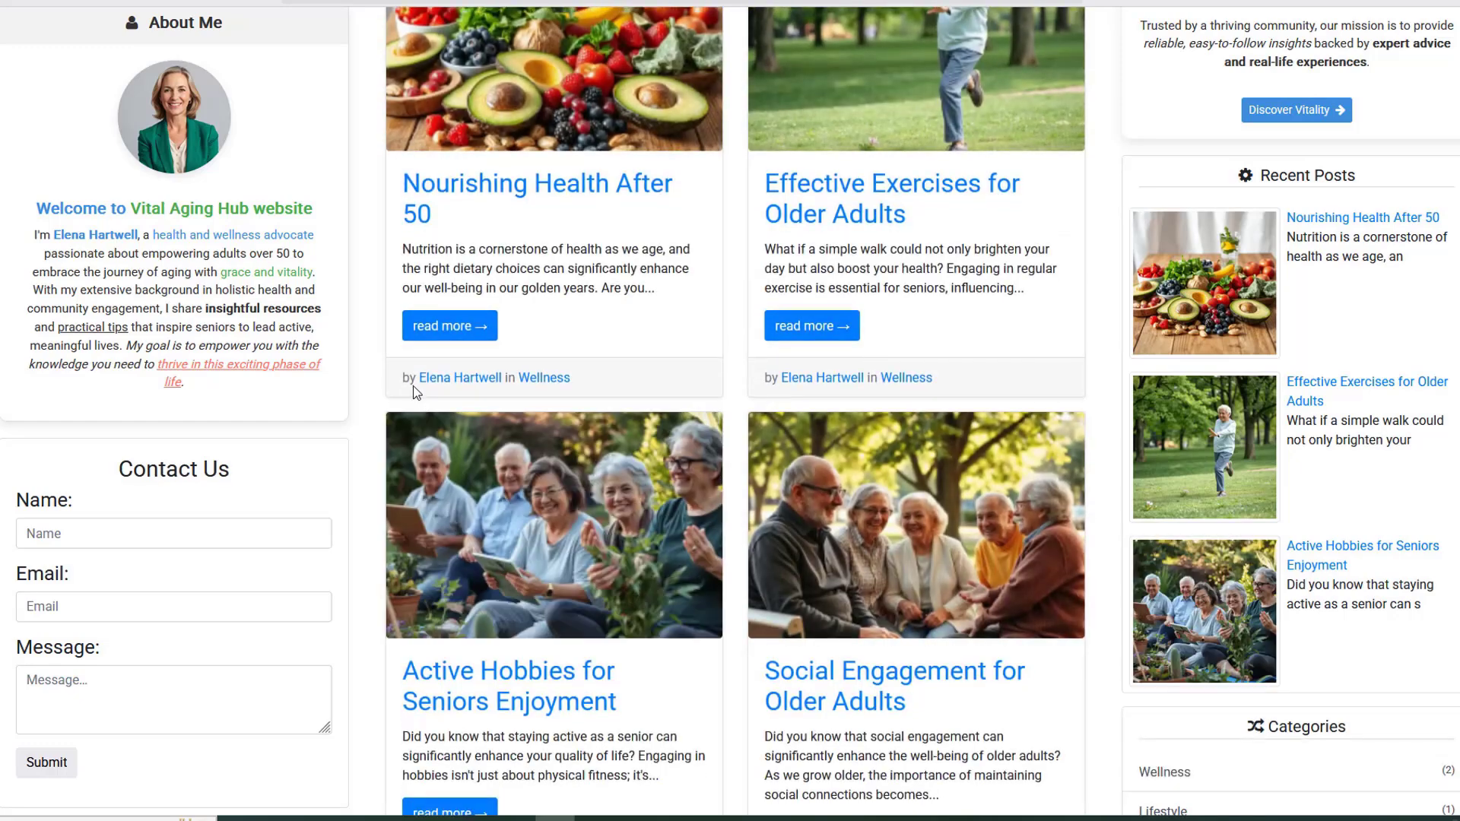
scroll(549, 560, "down", 3)
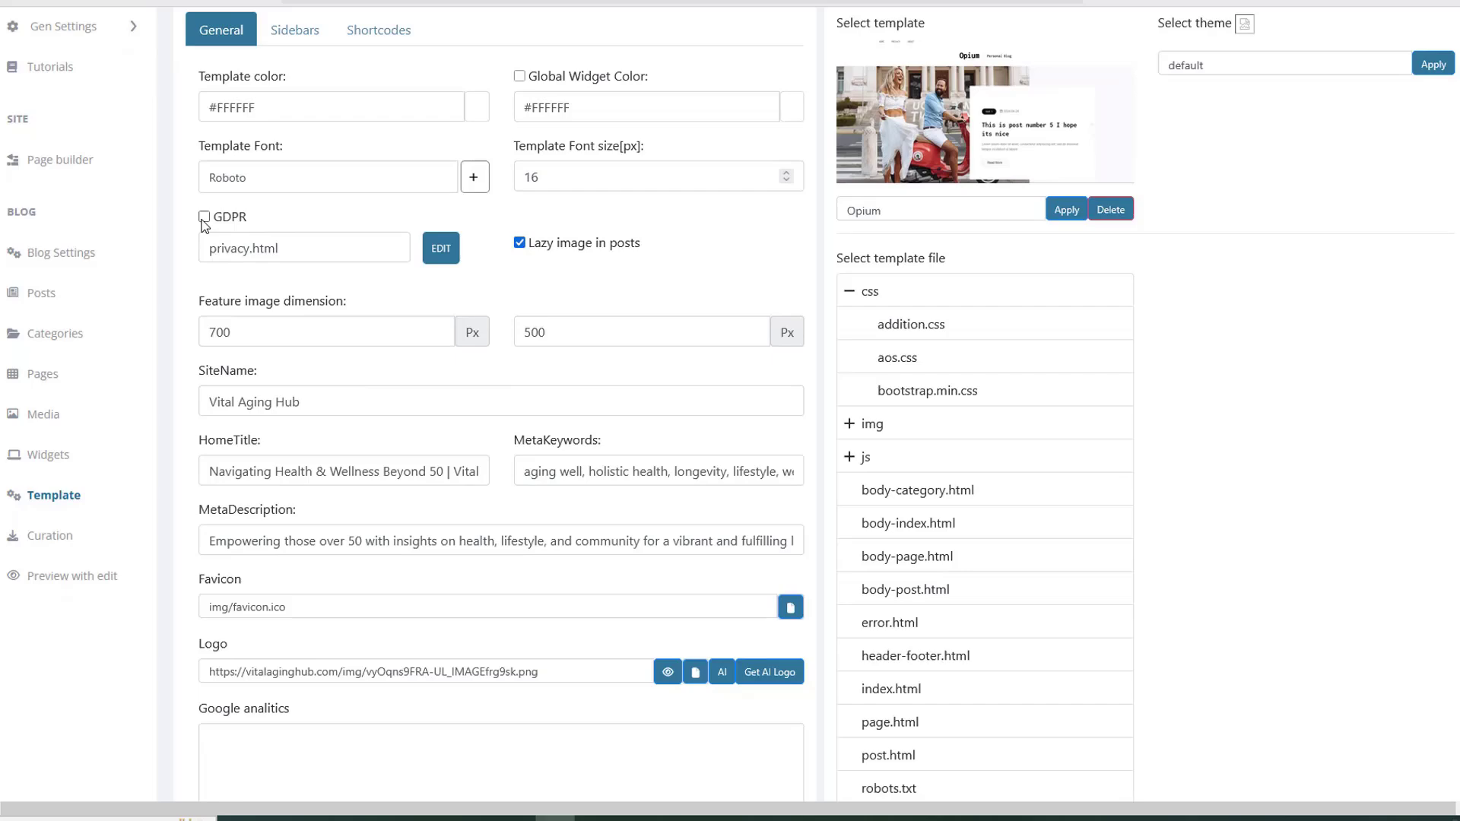
Step: Enable the GDPR option in the template's general settings, submit them, and check the cookie notice on the published site
left_click(443, 263)
left_click(961, 386)
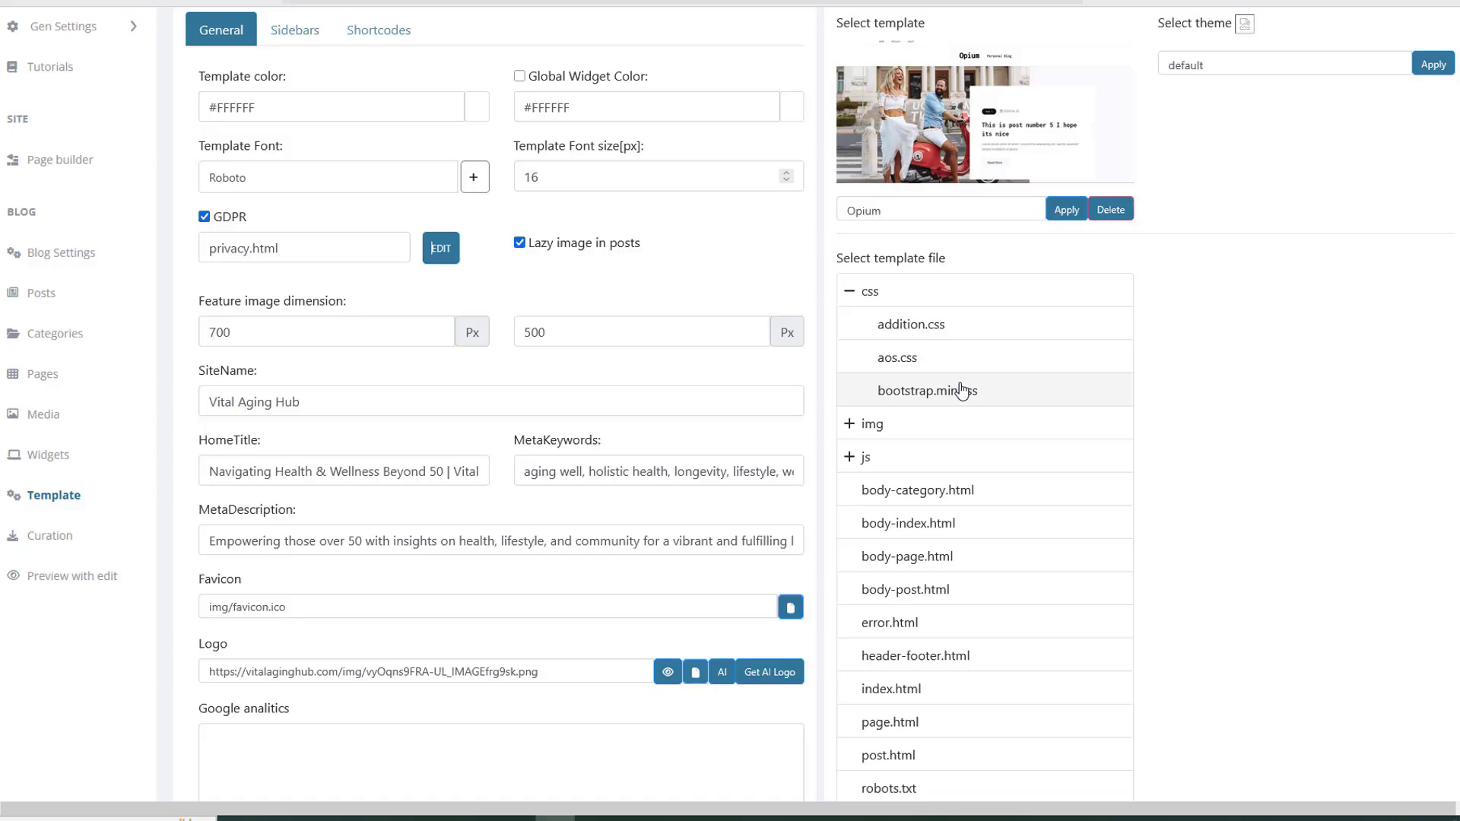
scroll(418, 430, "down", 10)
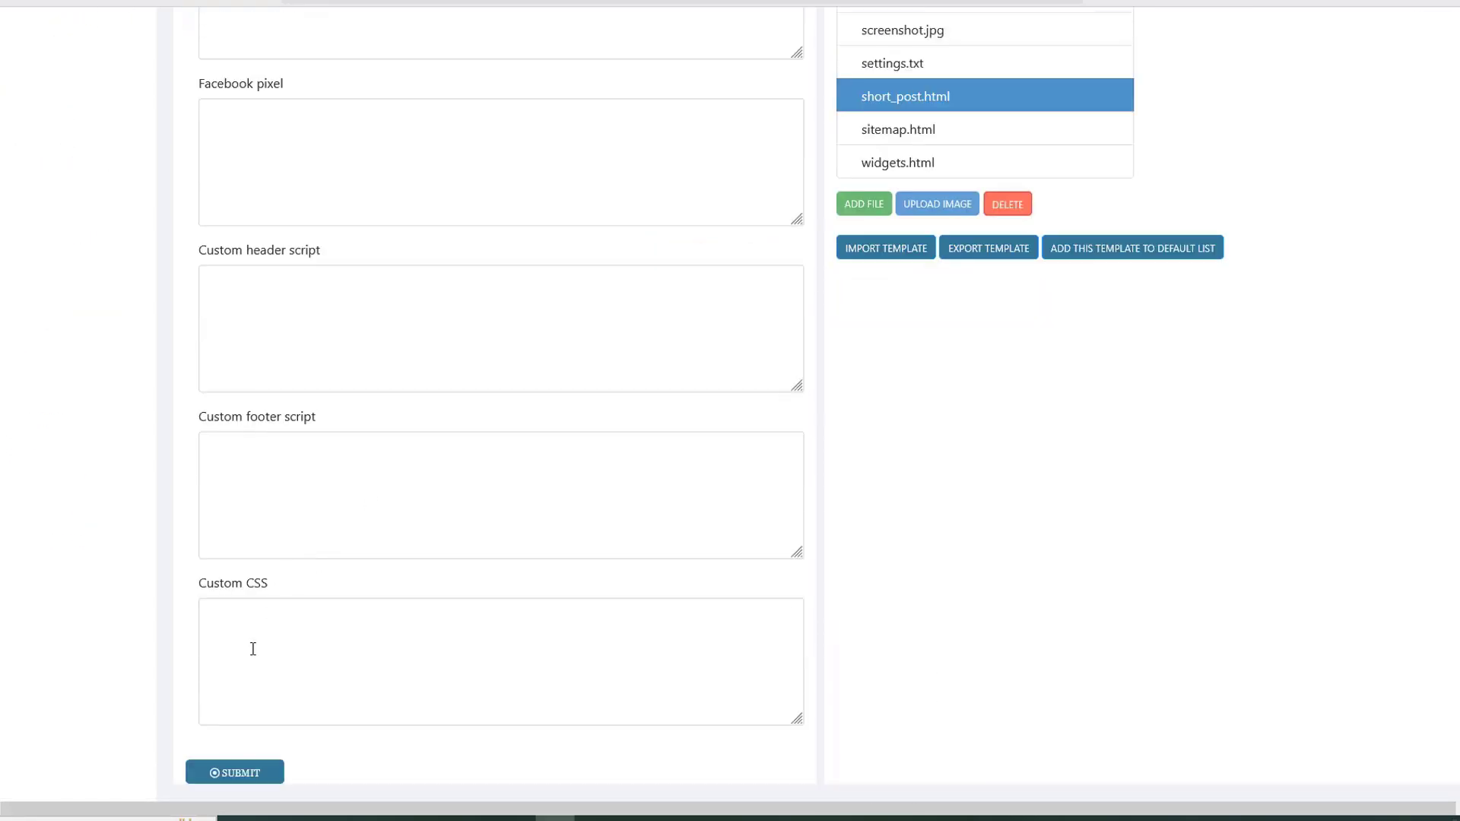
left_click(228, 772)
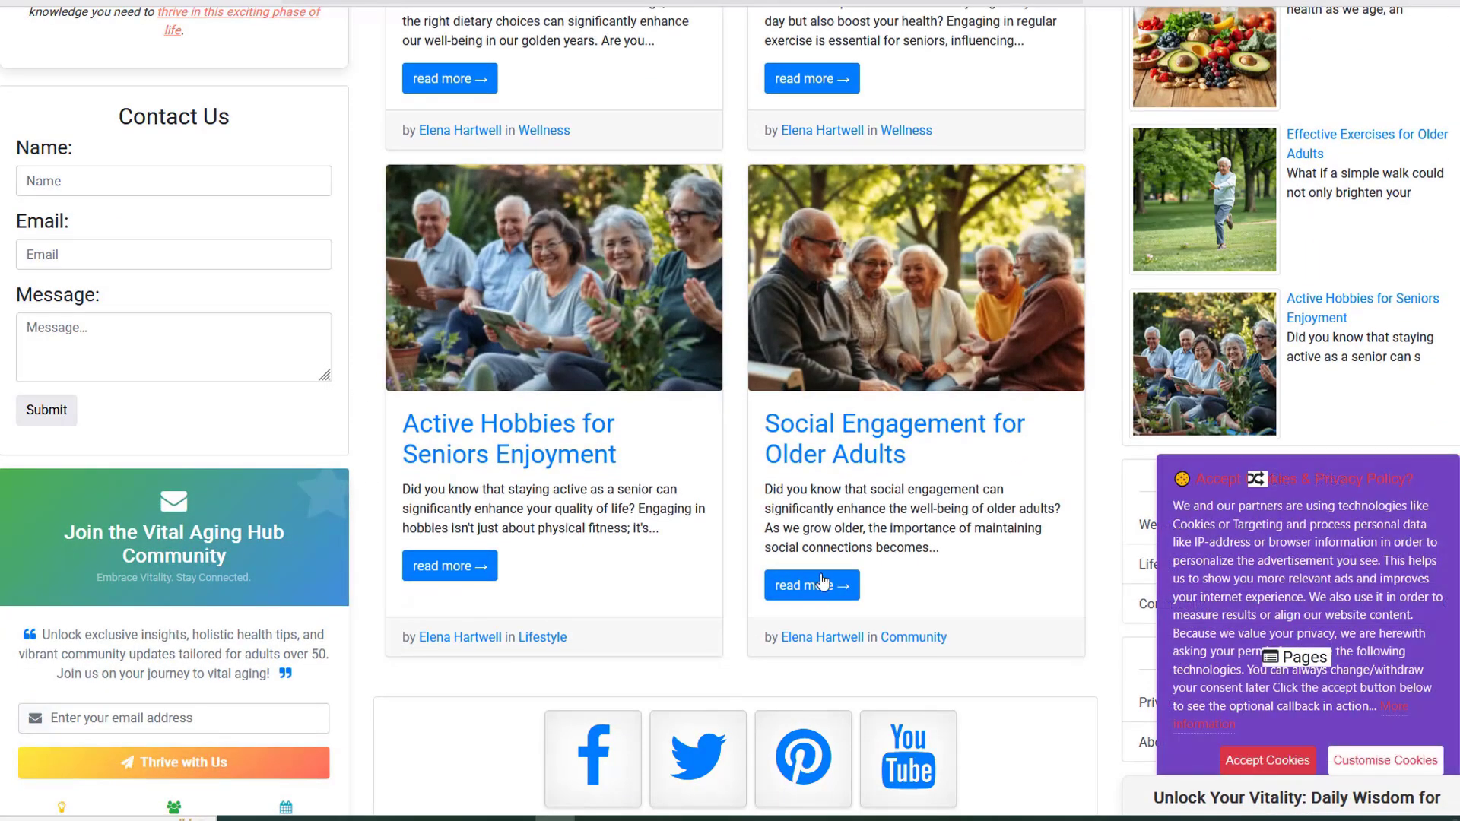
scroll(1265, 676, "down", 3)
scroll(1265, 676, "down", 4)
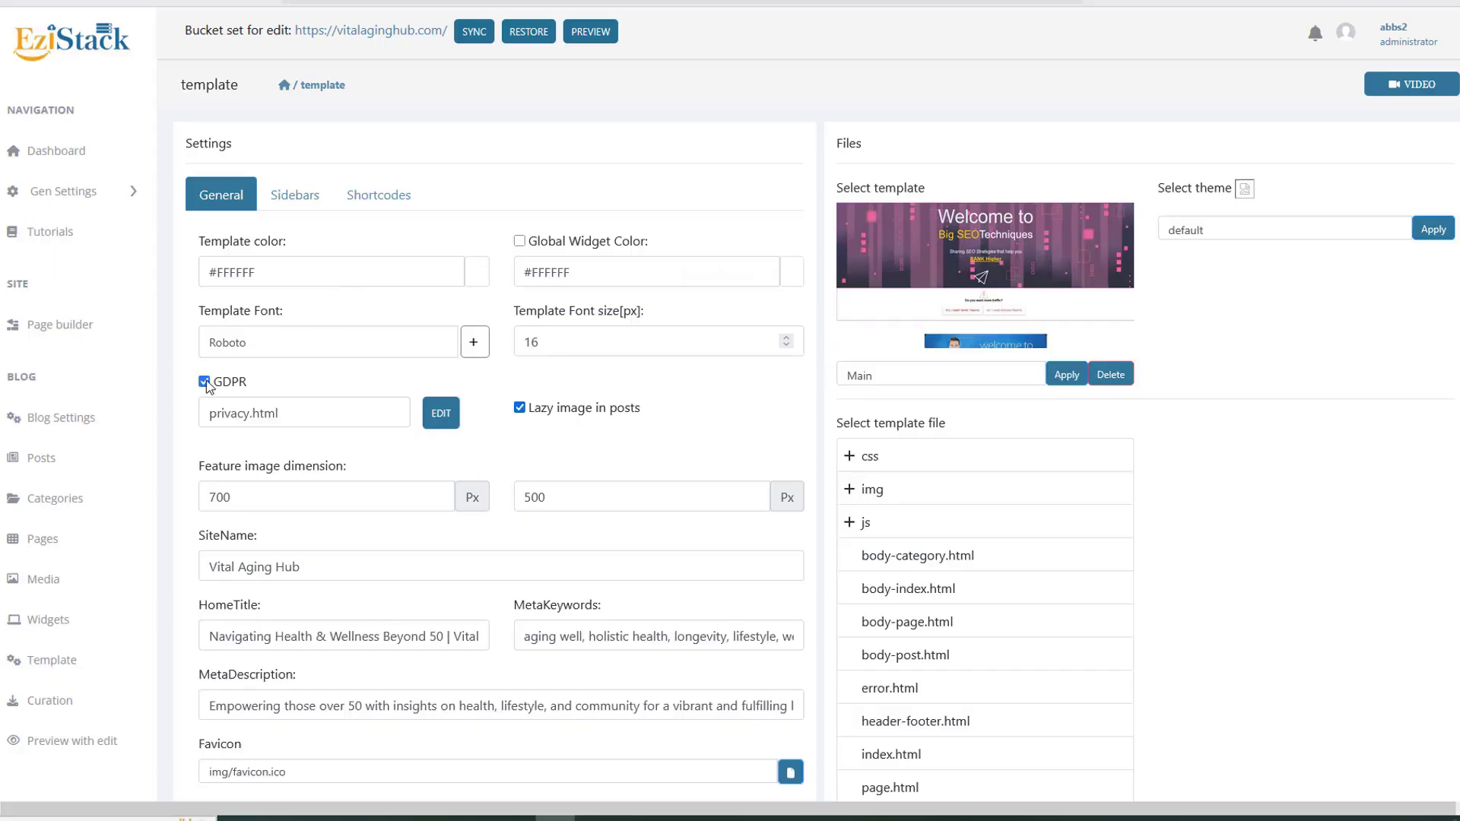
Step: Turn the GDPR option off again and submit the template settings
scroll(221, 396, "down", 15)
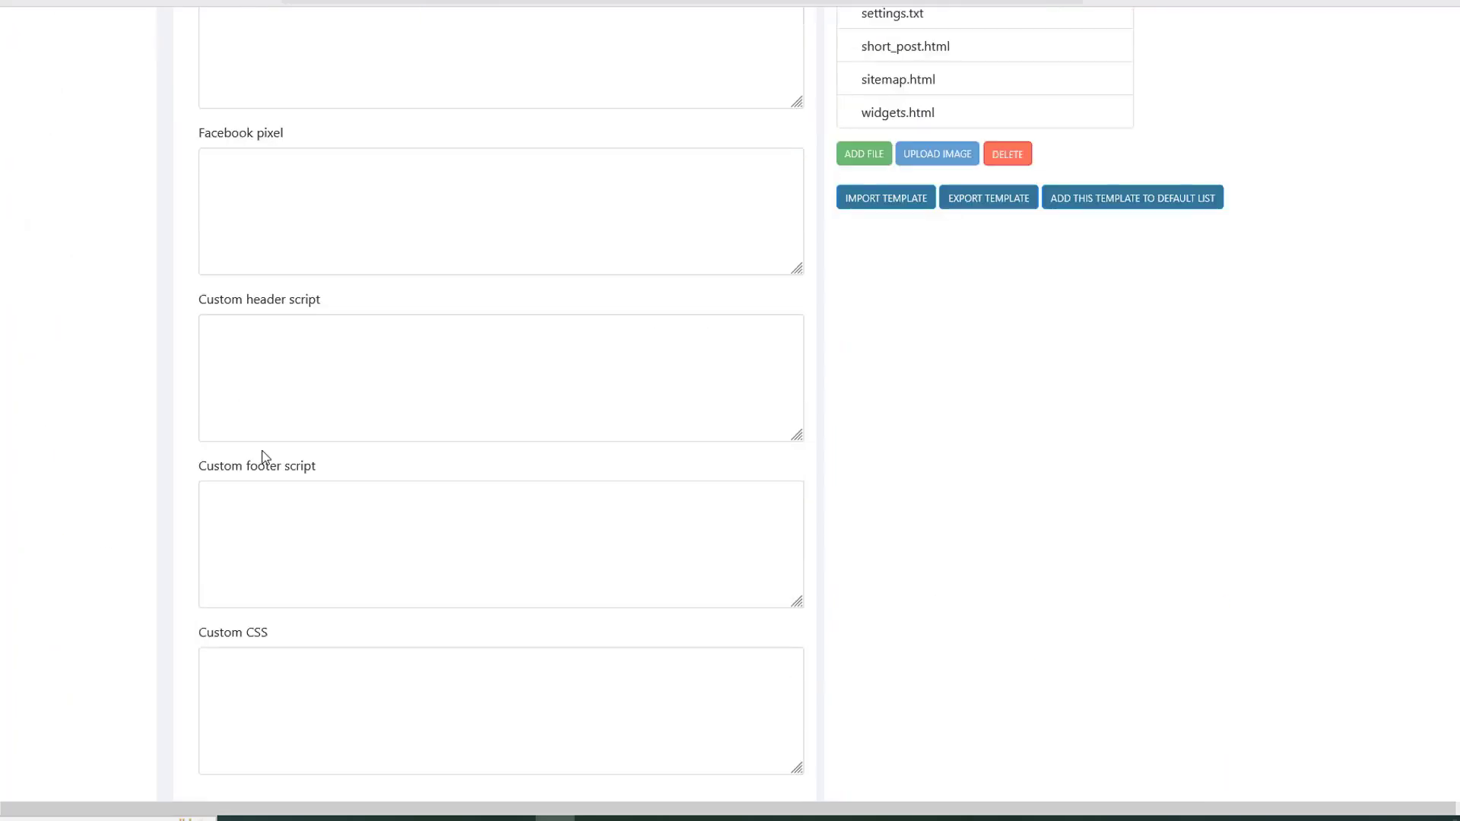
left_click(244, 783)
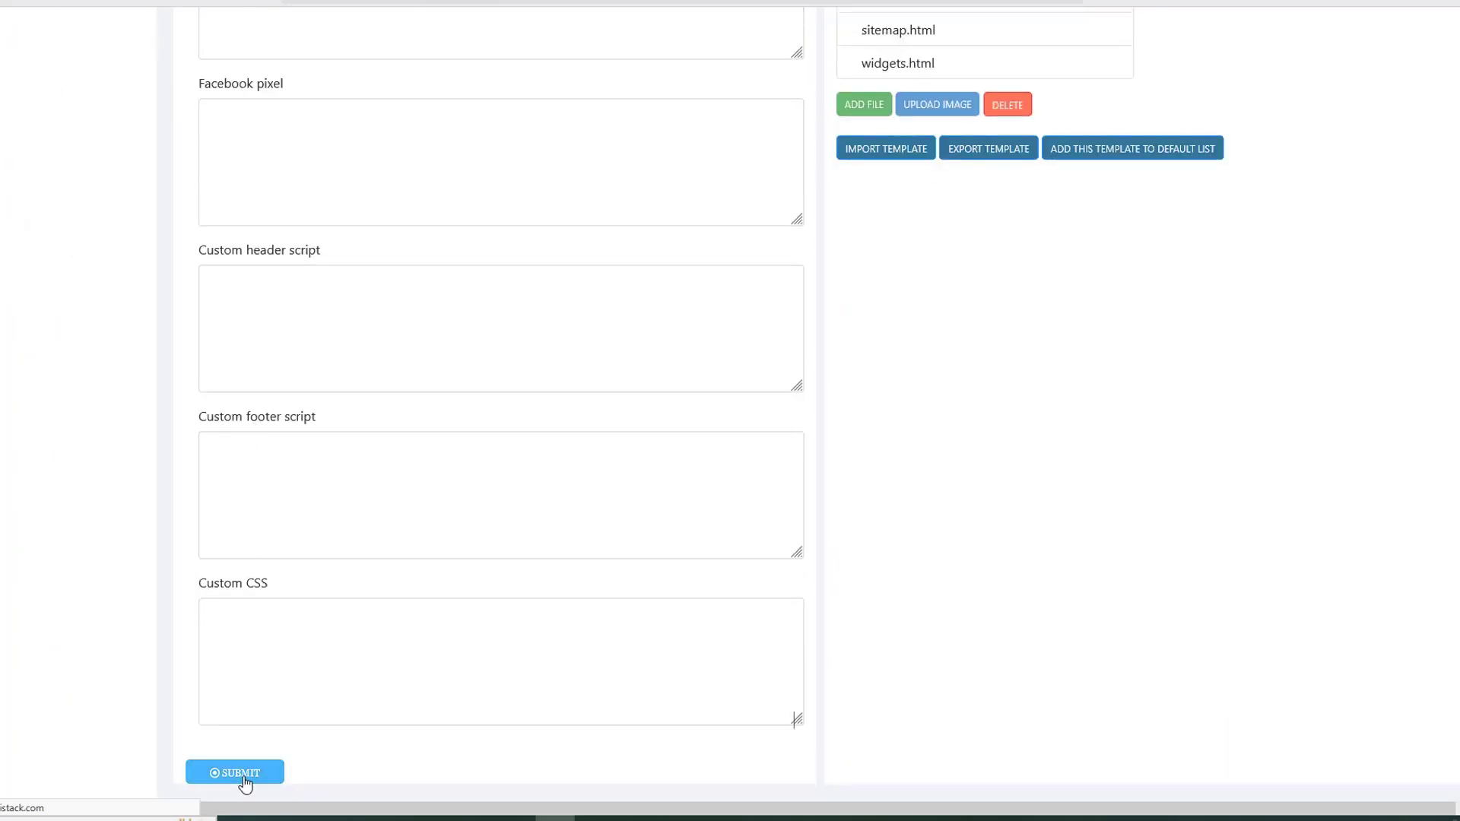
scroll(267, 686, "down", 2)
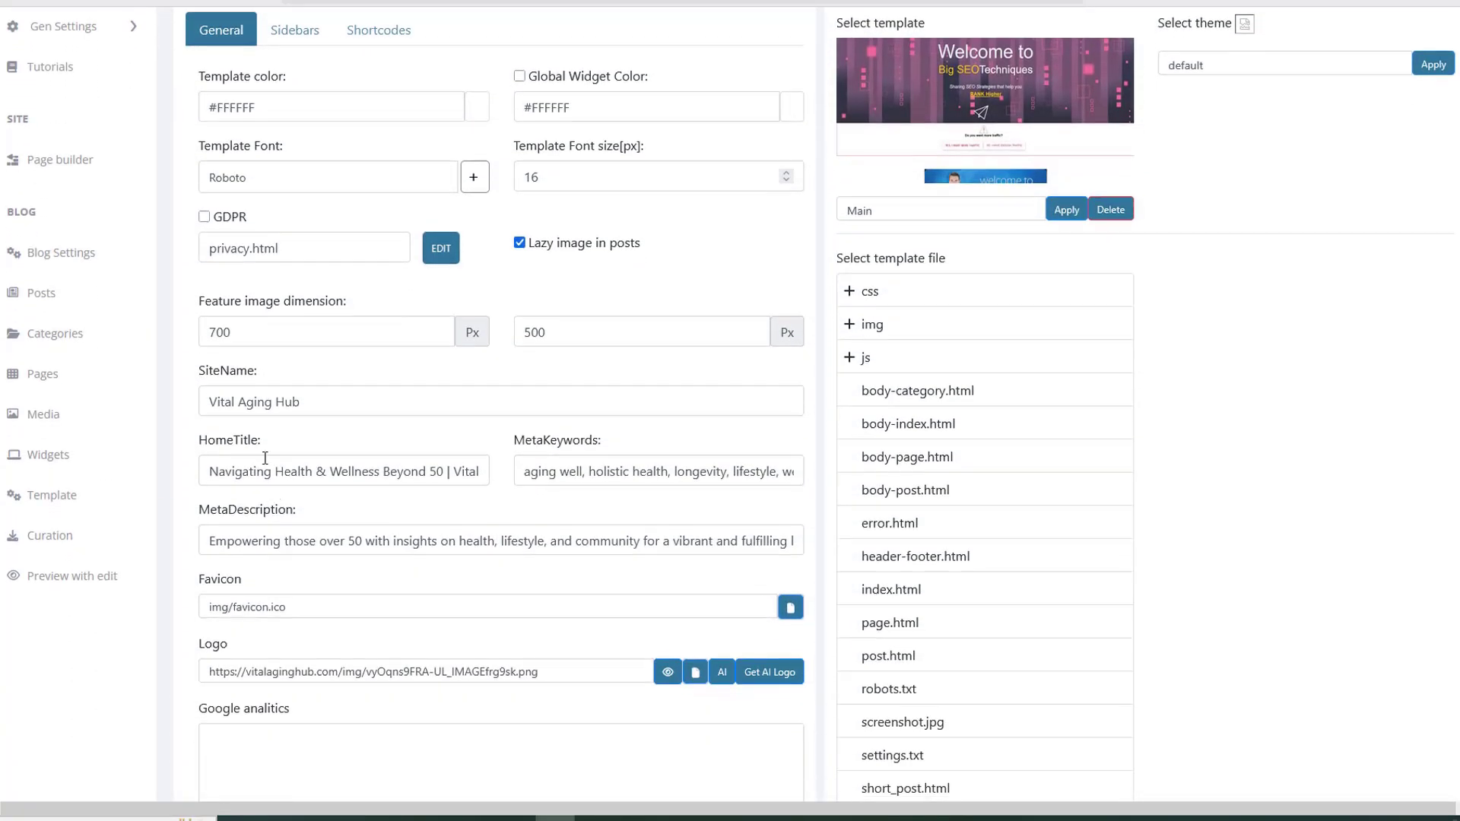
Step: Review the SiteName, HomeTitle and MetaKeywords fields, and preview the current site logo
left_click_drag(227, 401, 338, 407)
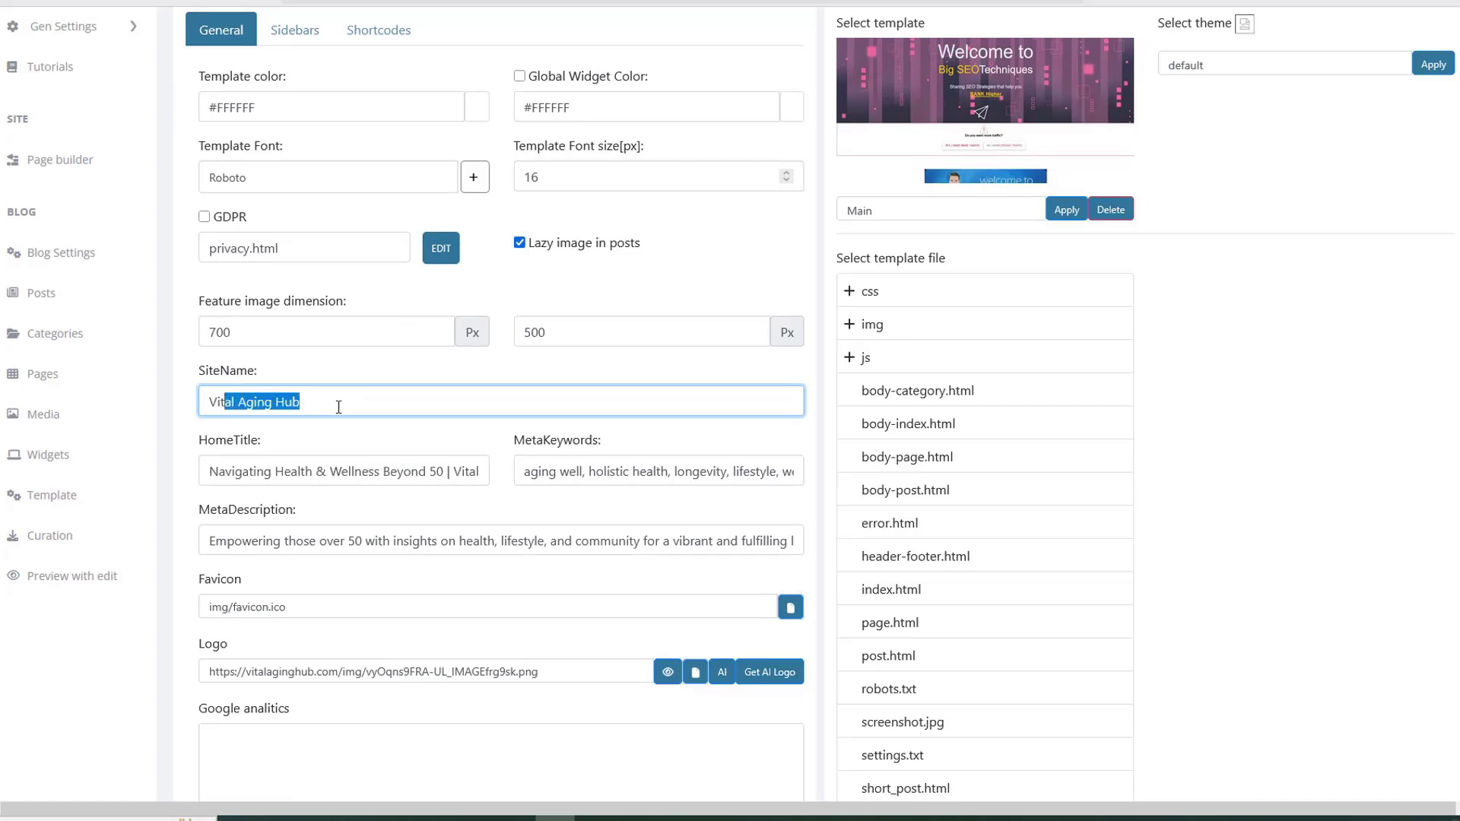
left_click_drag(235, 477, 376, 485)
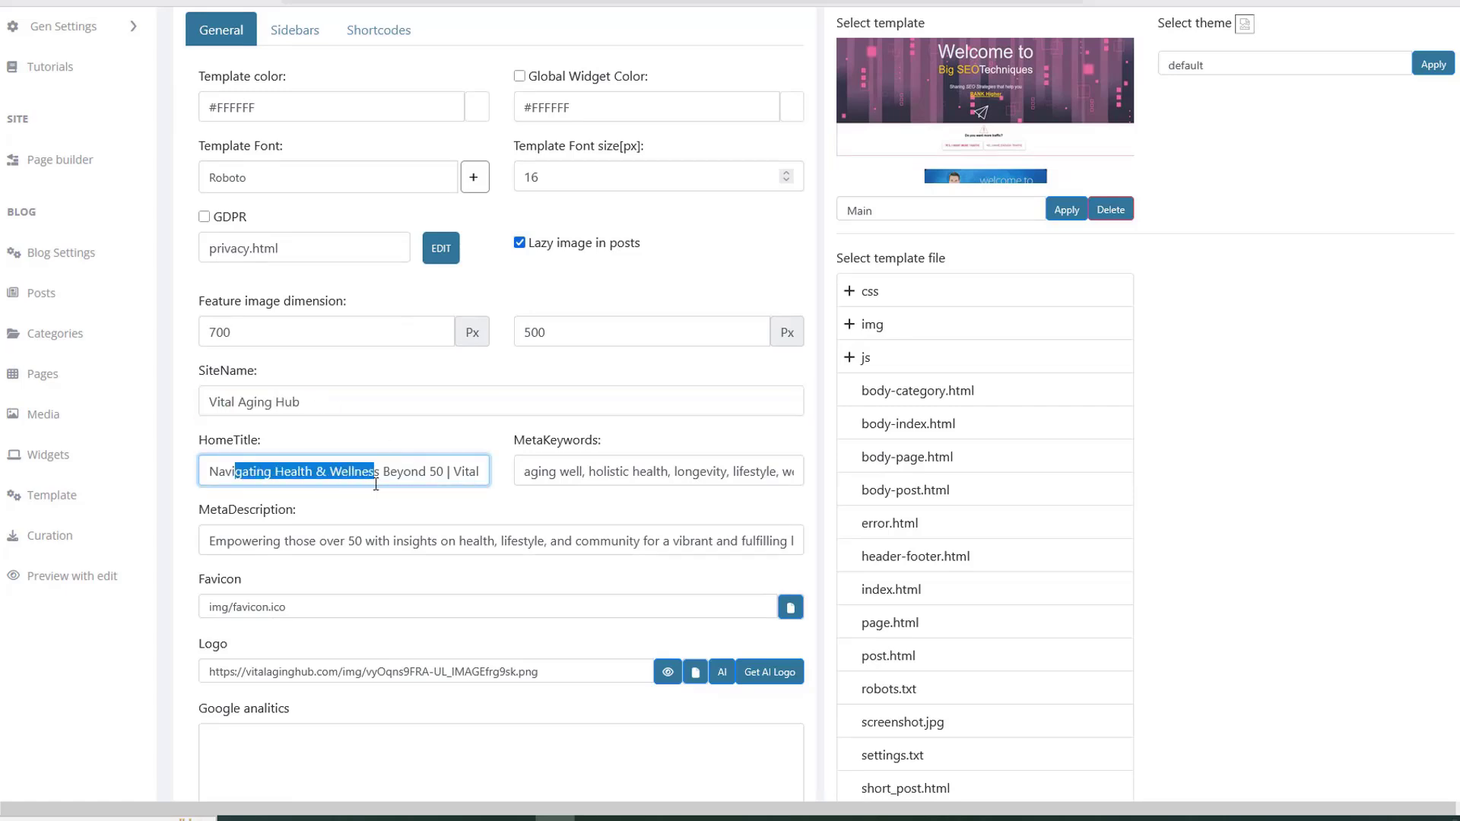
left_click(657, 476)
scroll(239, 538, "down", 3)
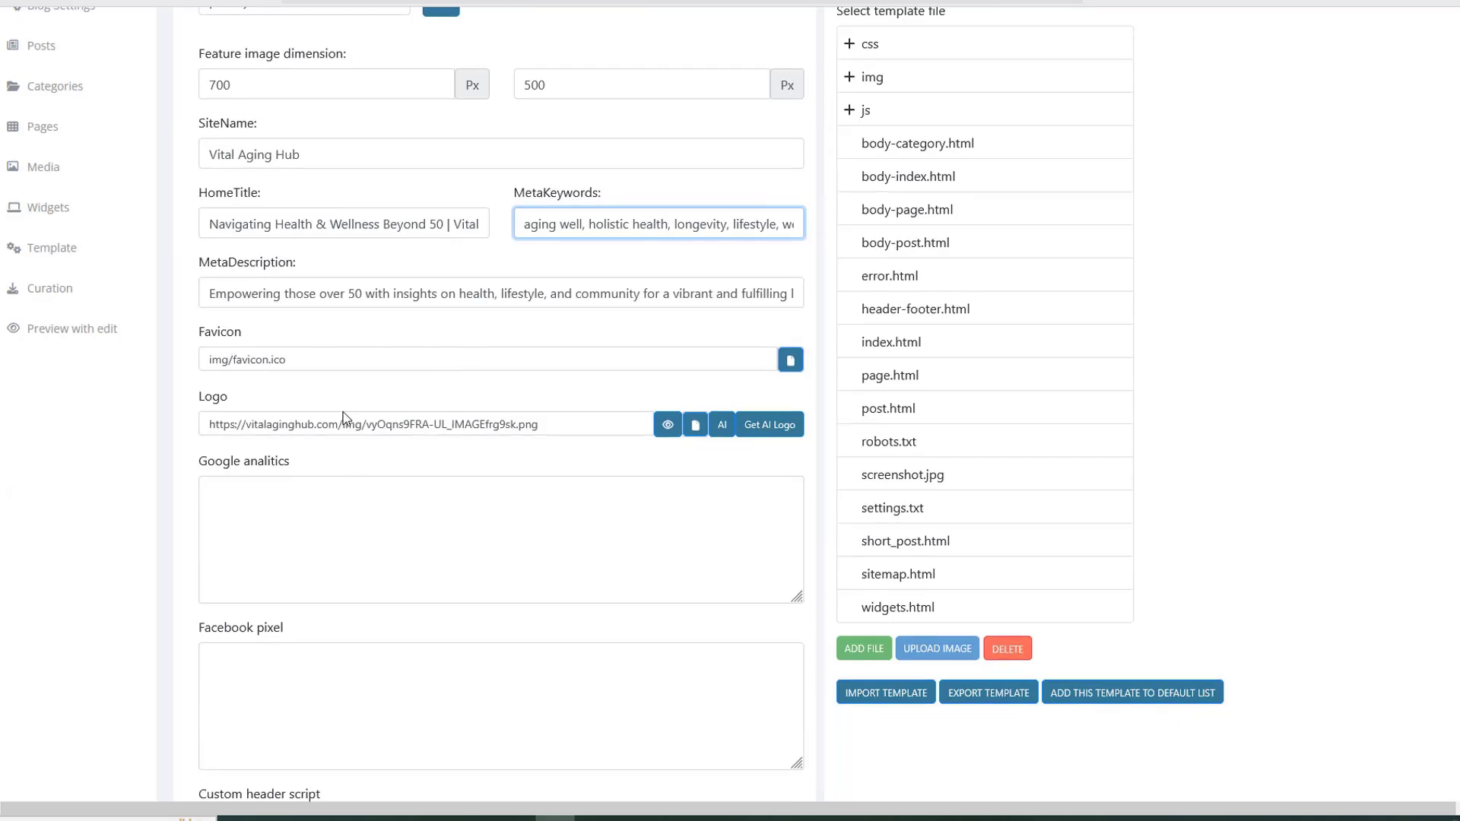
left_click(668, 424)
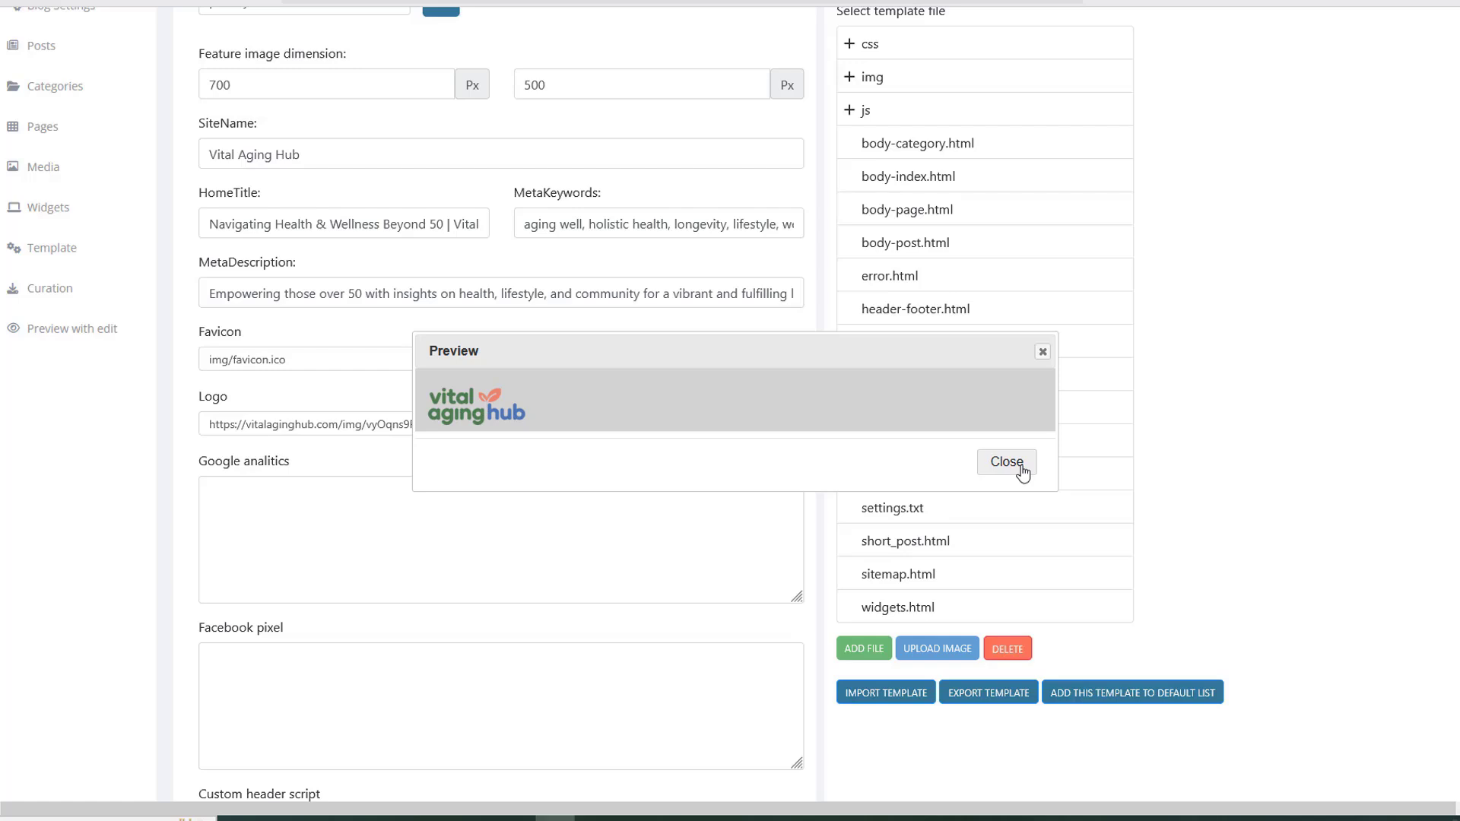
left_click(1007, 462)
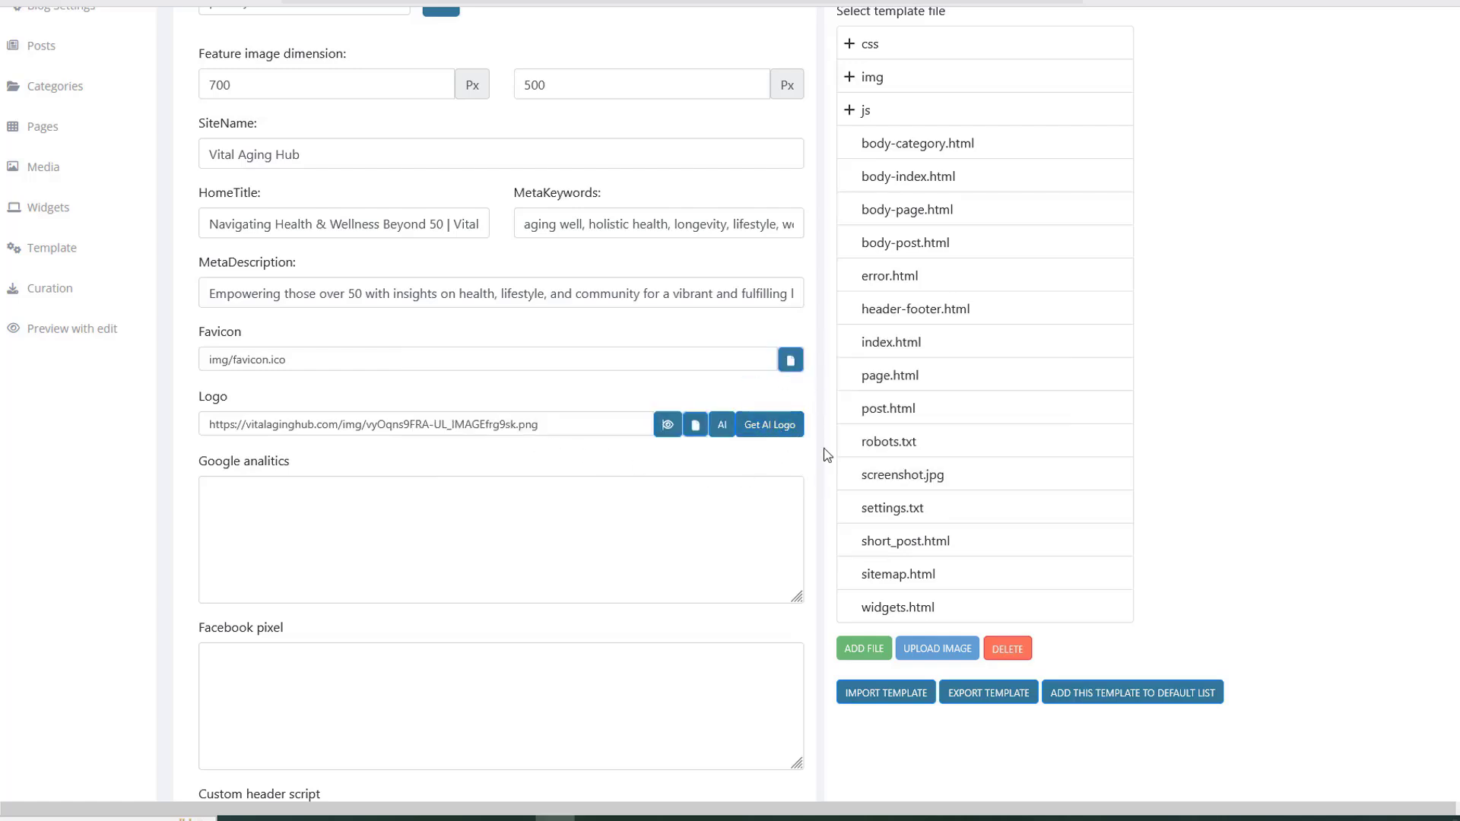
Step: Examine the logo's AI prompts and the available image AI regeneration providers, and close the AI settings without changing anything
left_click(724, 427)
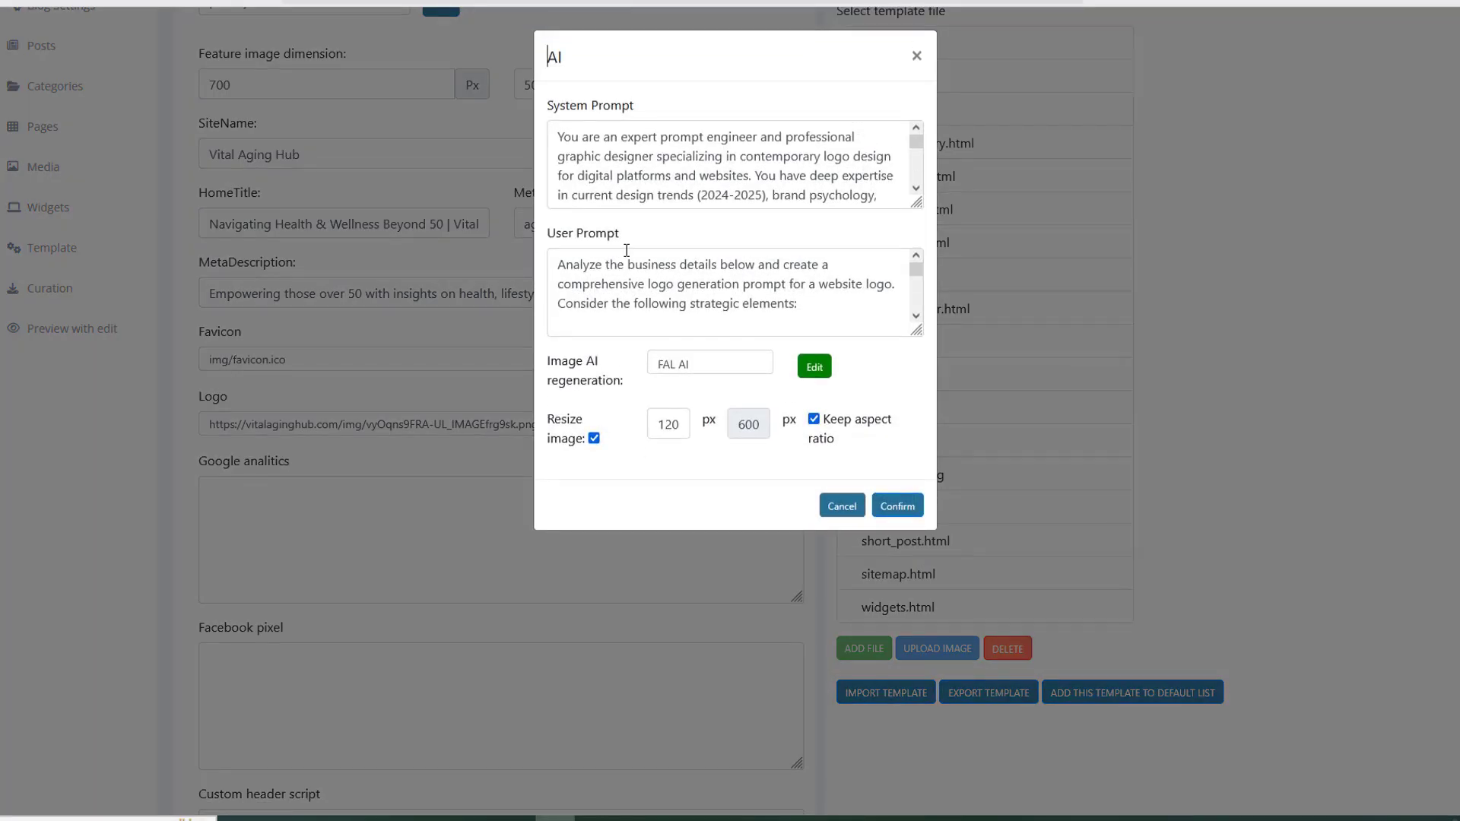
left_click(639, 176)
left_click(647, 283)
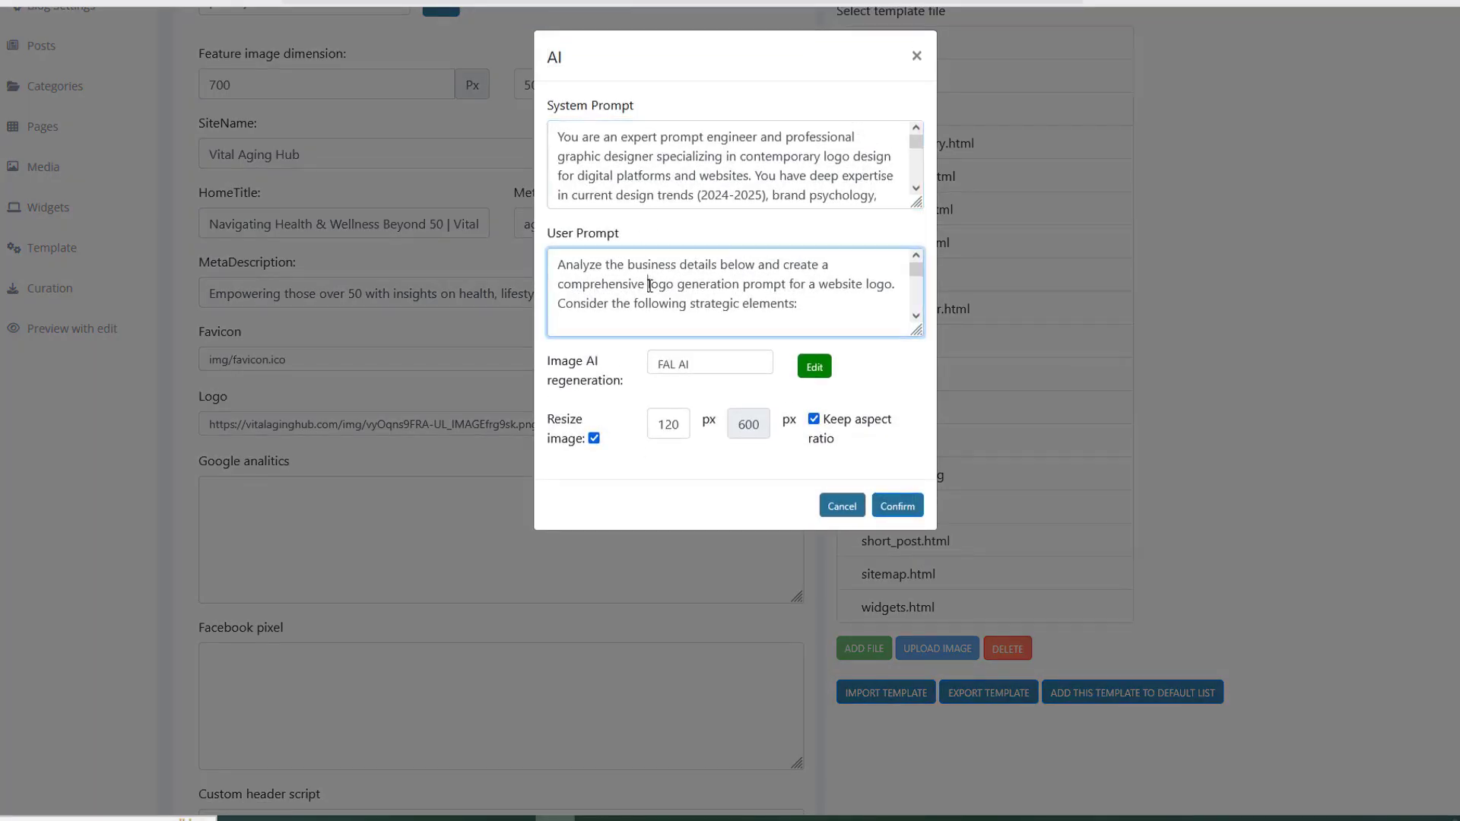
left_click(711, 363)
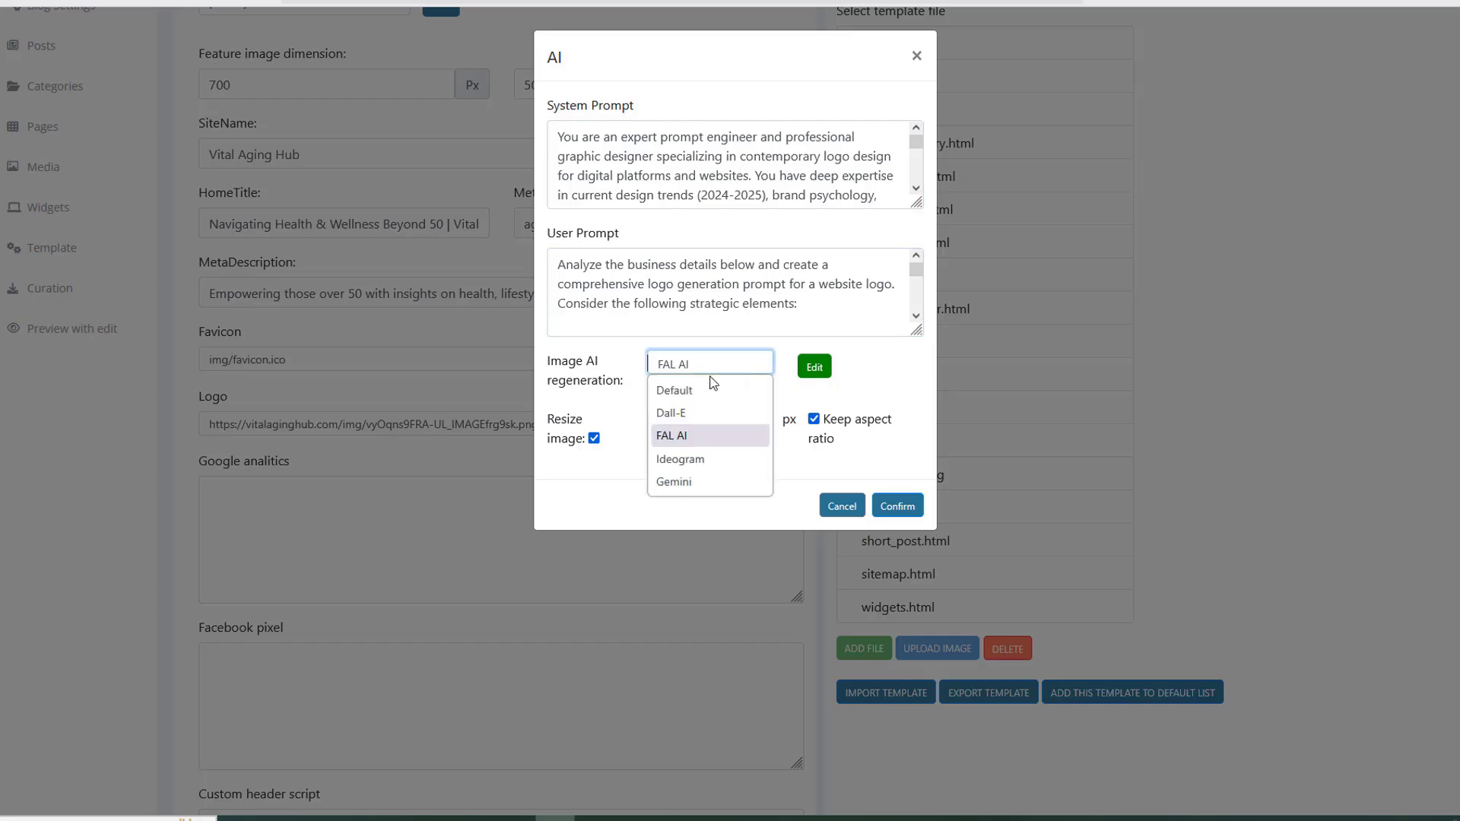
left_click(858, 376)
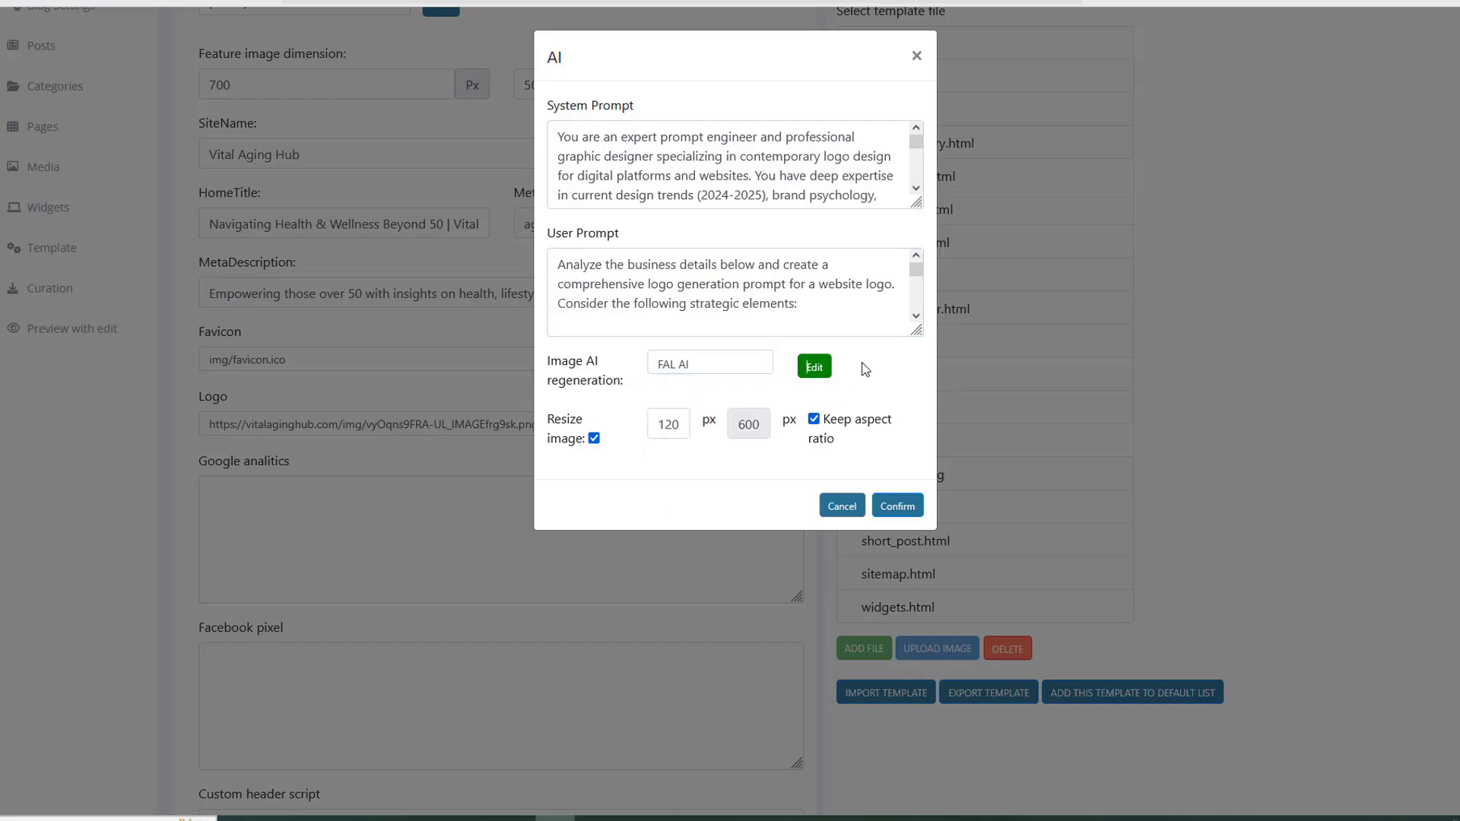
left_click(1055, 396)
Step: Generate a new AI logo with the AI settings, close it without uploading, and preview the current logo again
left_click(791, 424)
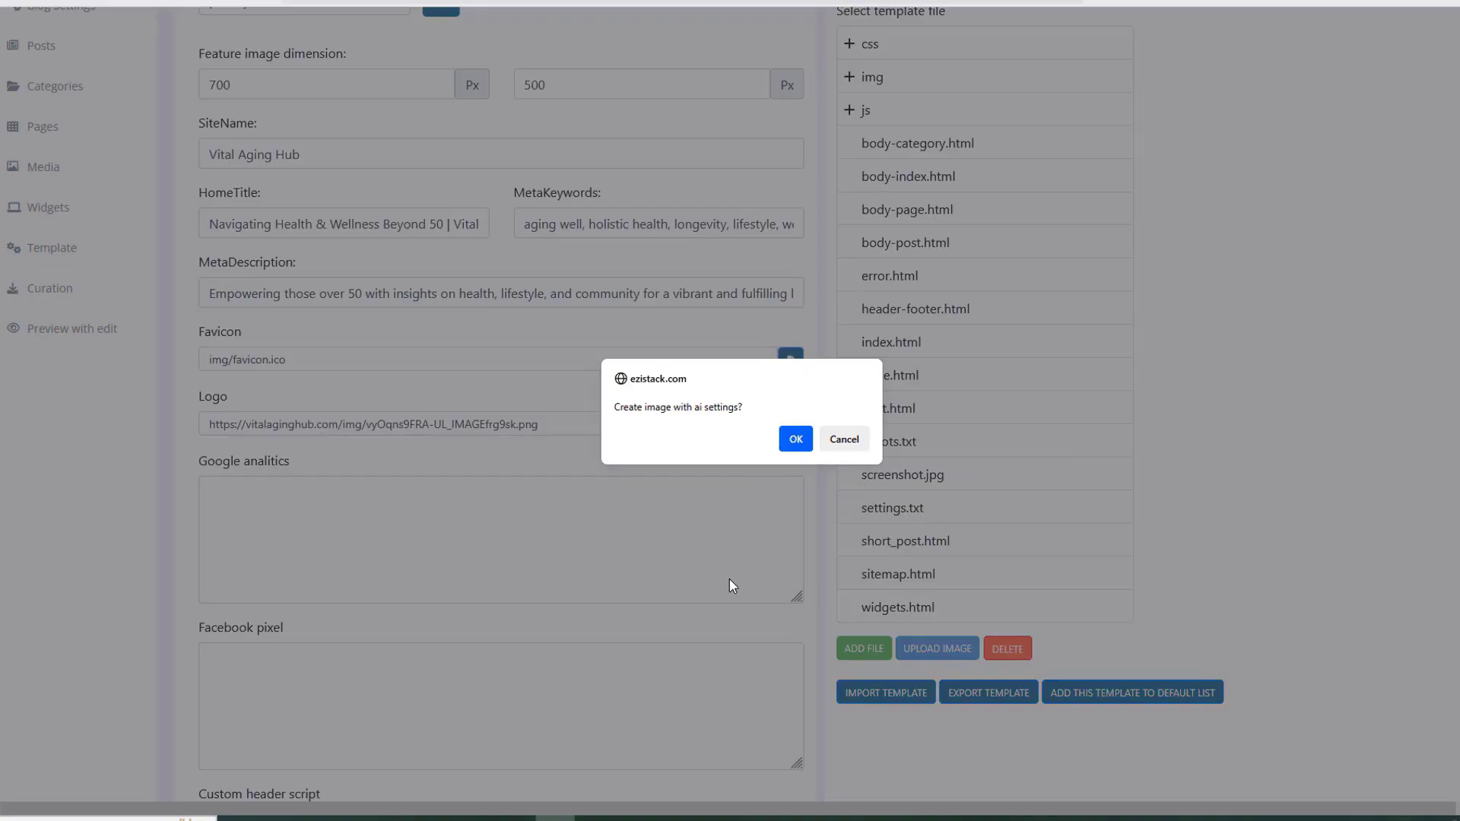
left_click(796, 439)
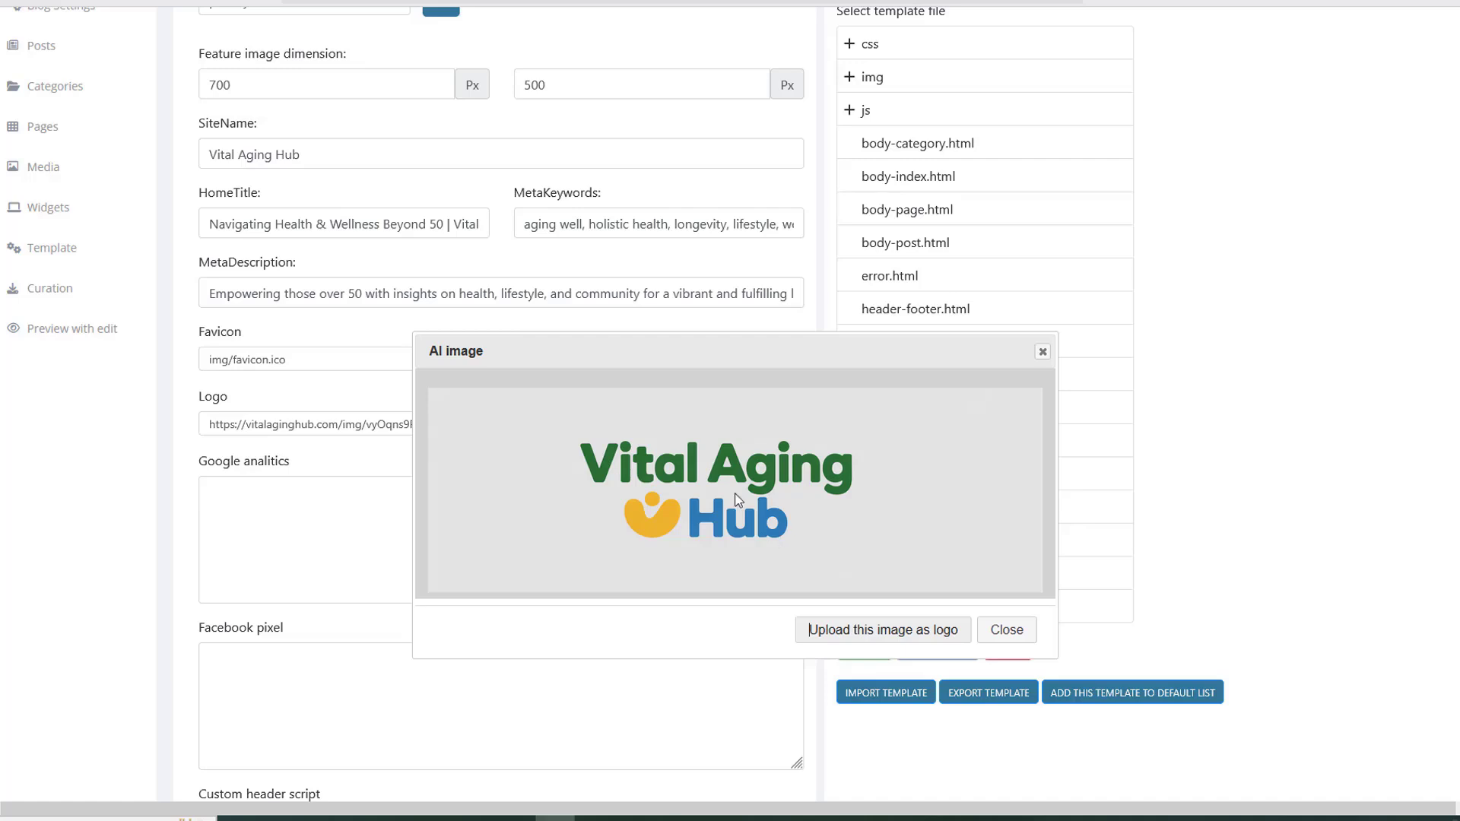
left_click(1001, 631)
left_click(667, 426)
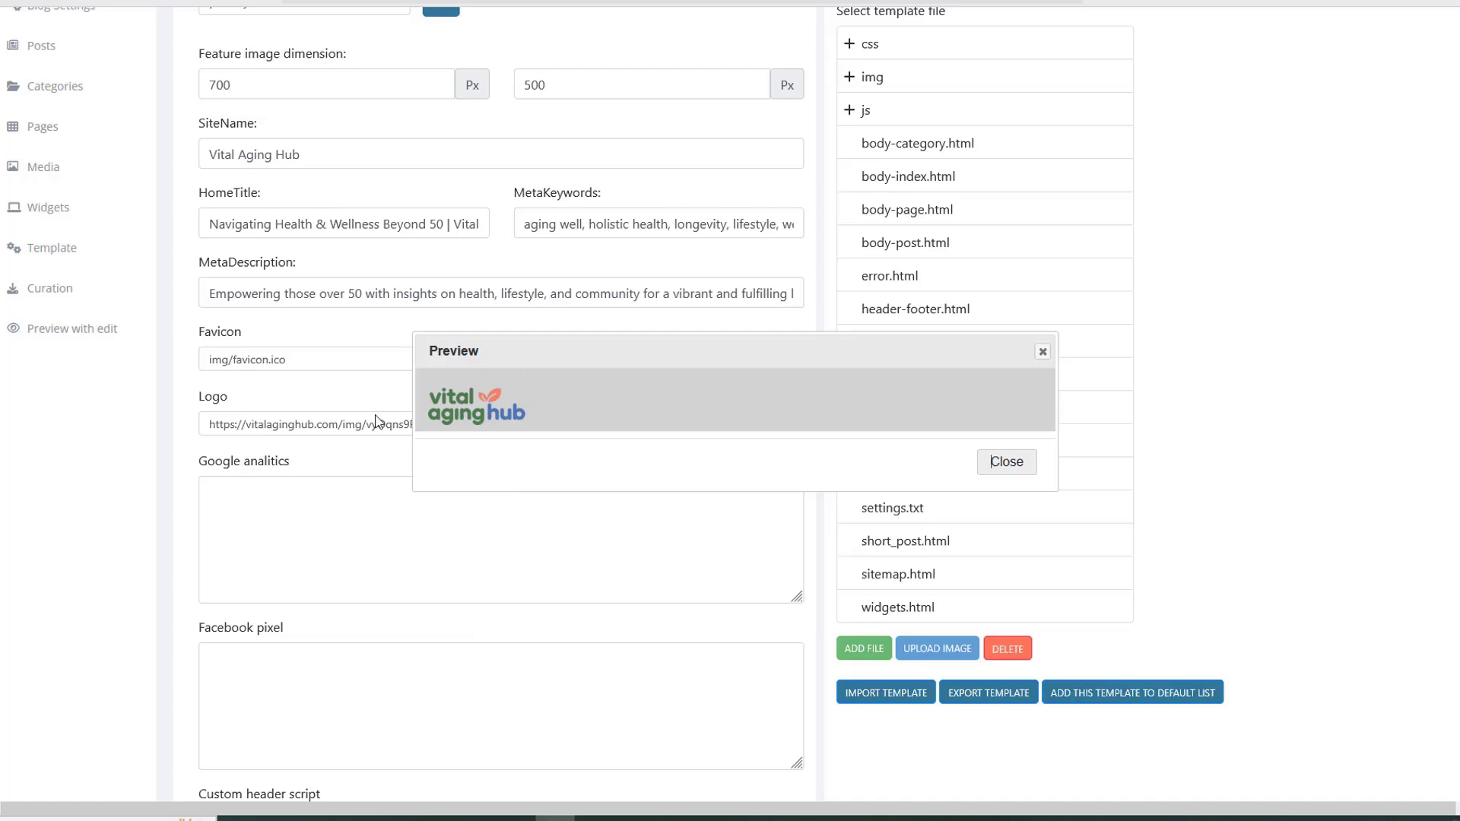
left_click(1015, 462)
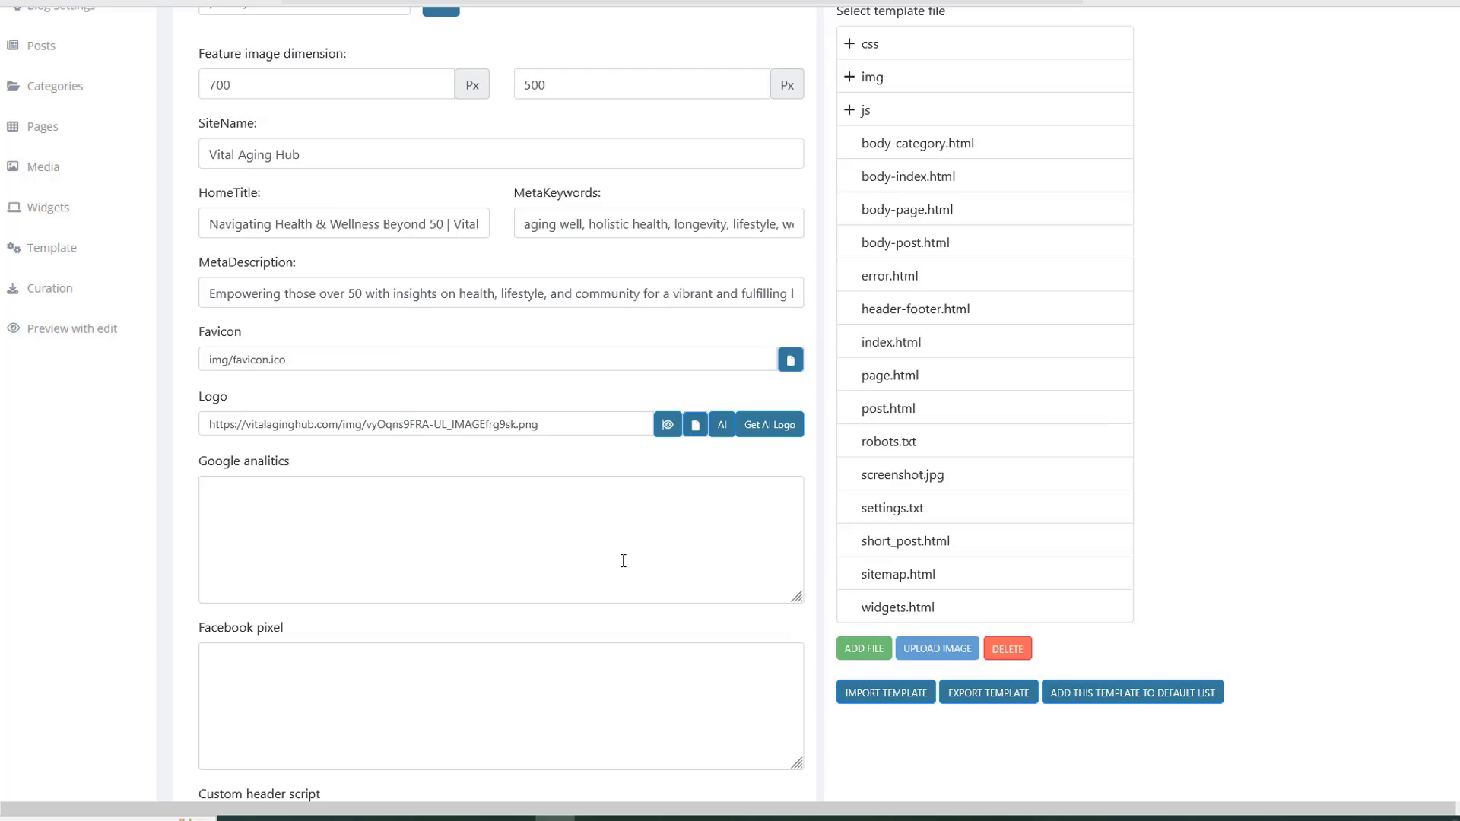
Step: Review the Google analytics, Facebook pixel, custom header script, custom footer script and custom CSS fields of the general template settings
scroll(623, 561, "down", 2)
left_click(267, 295)
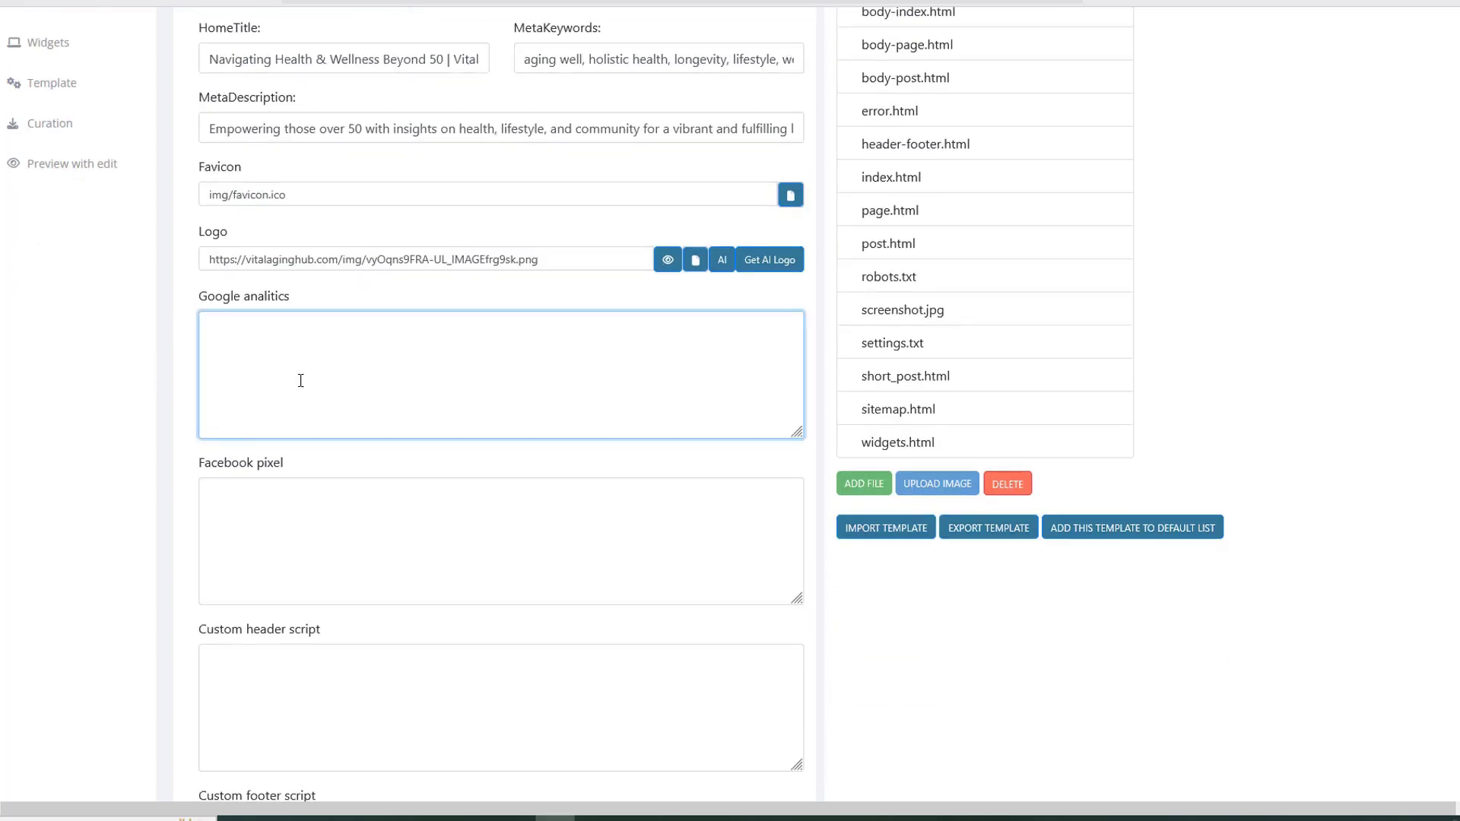
scroll(301, 381, "down", 5)
left_click(273, 622)
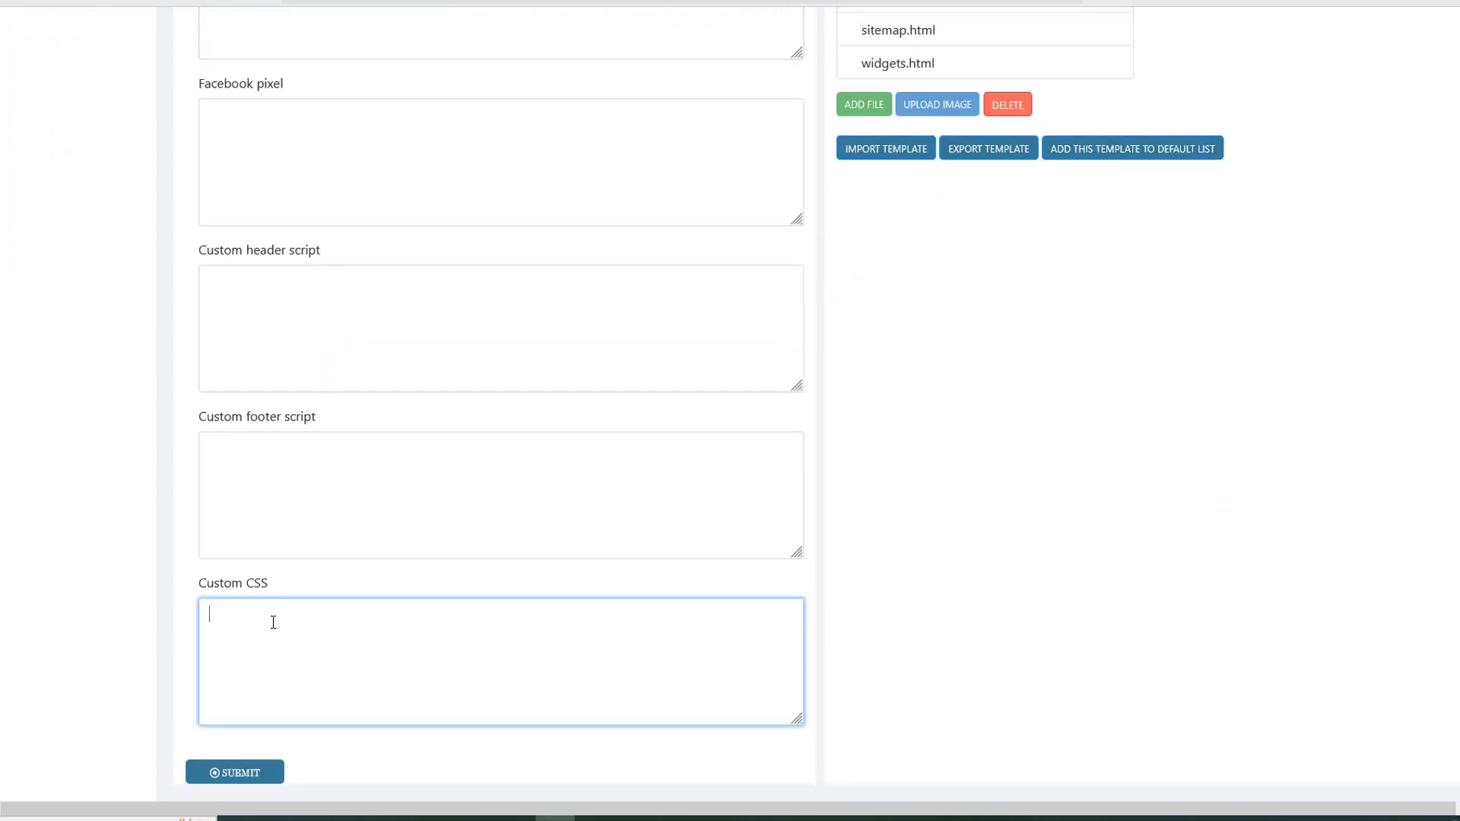
left_click(519, 550)
left_click(326, 293)
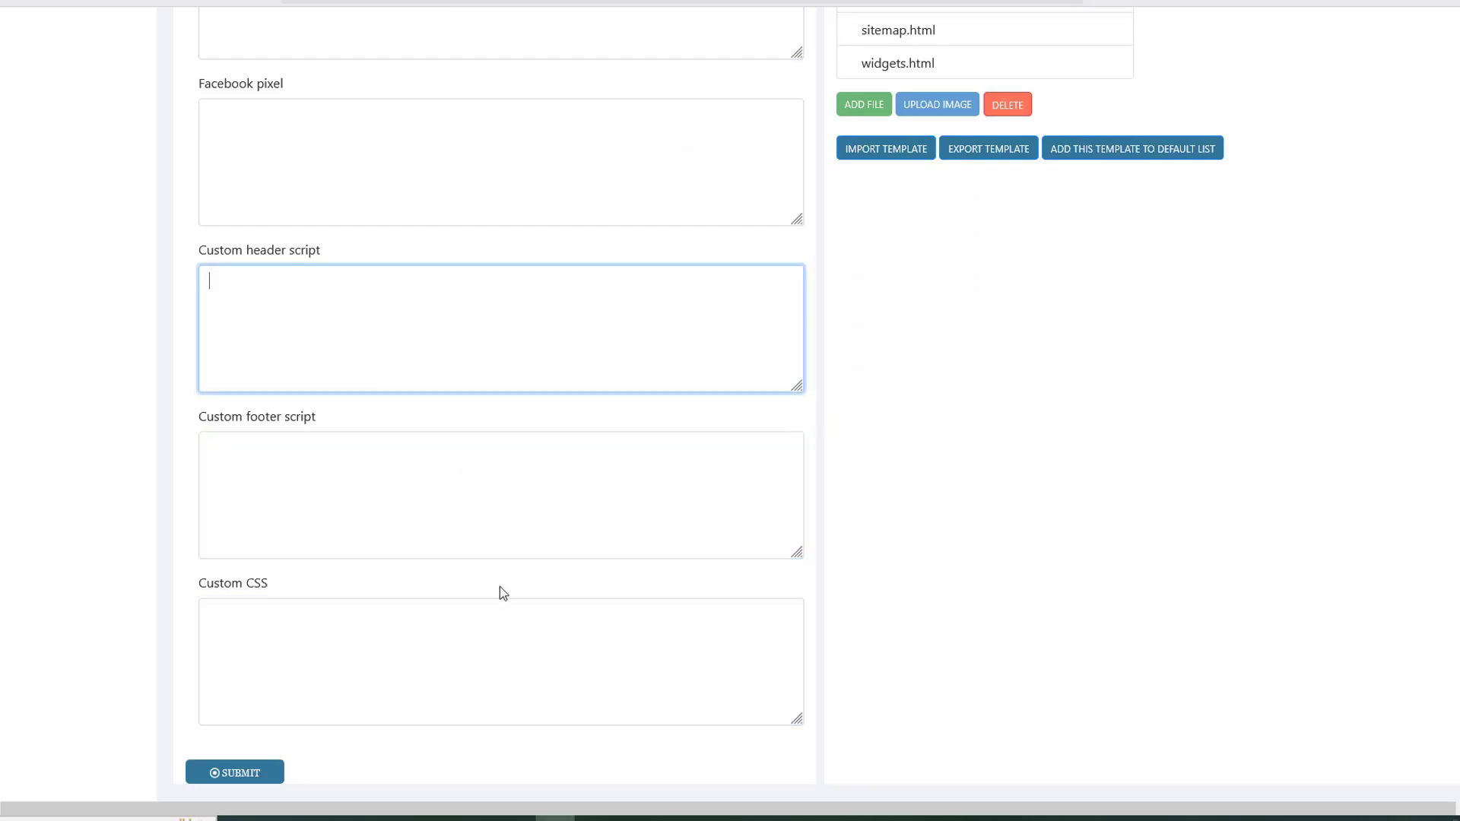
Step: Review the template file list and the options for importing, exporting and adding the template to the default list
scroll(500, 587, "up", 4)
scroll(423, 538, "up", 3)
scroll(827, 531, "down", 2)
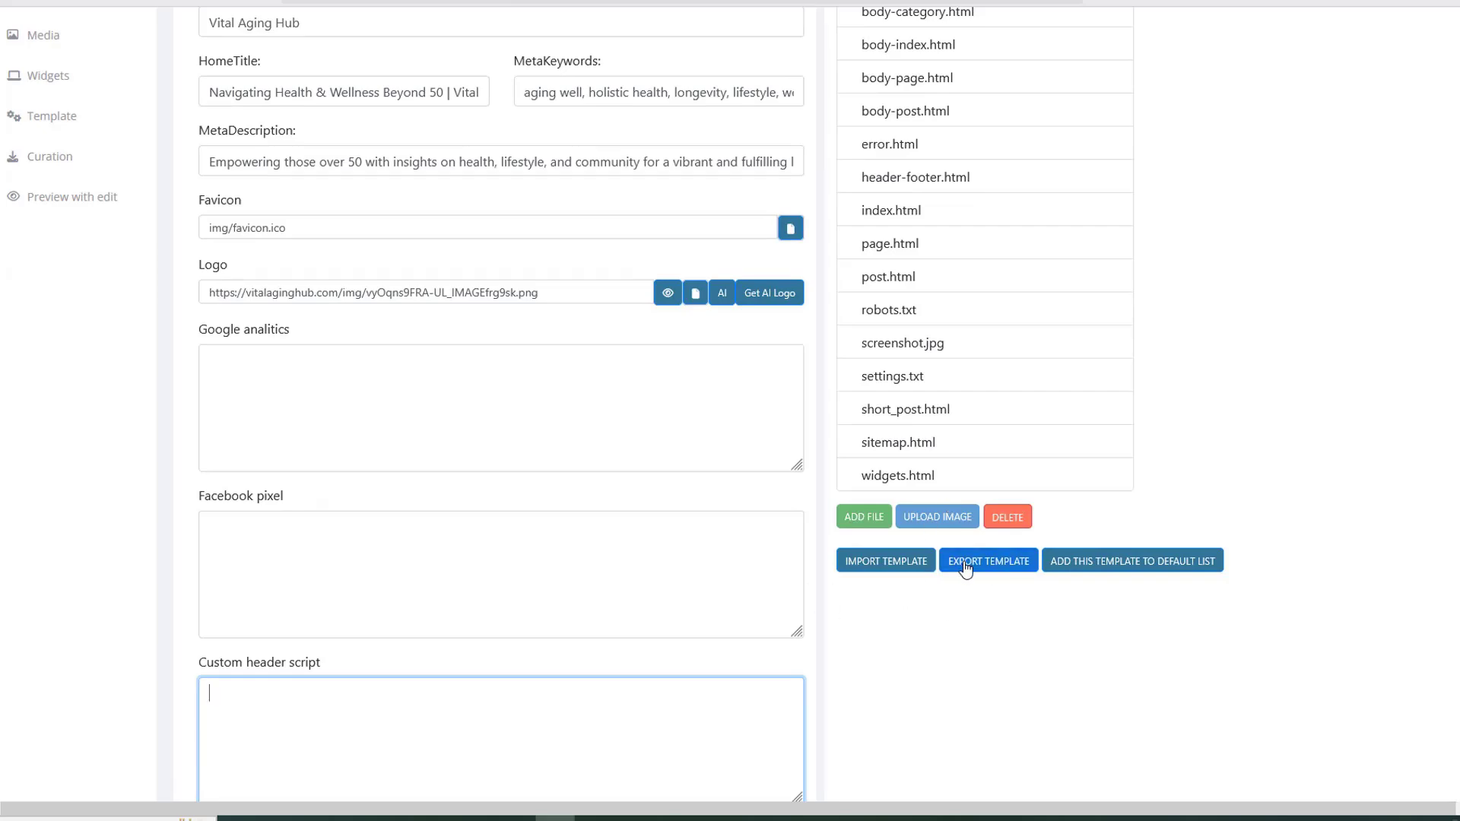
scroll(966, 569, "up", 5)
scroll(988, 533, "down", 7)
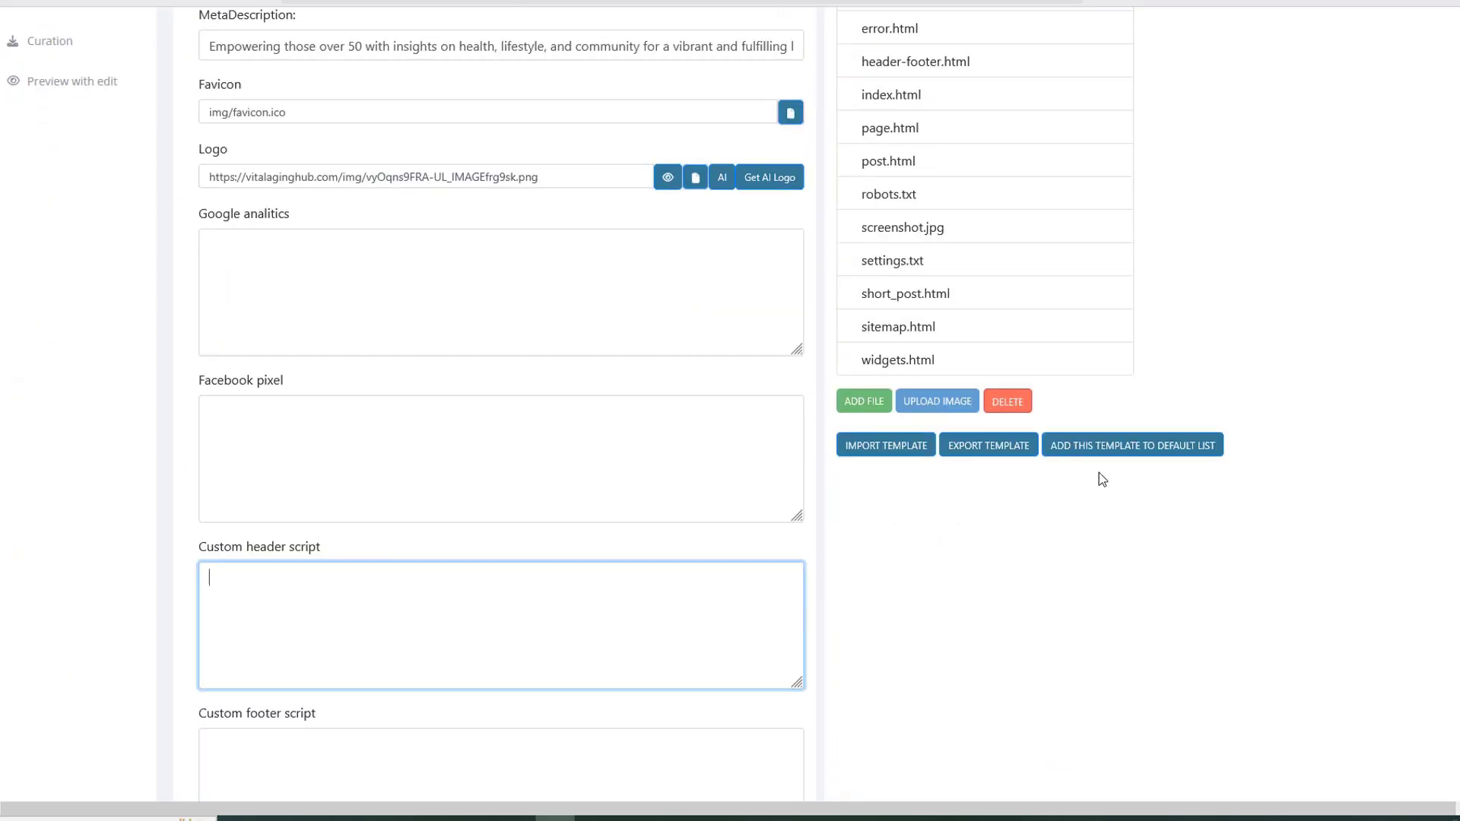
scroll(879, 636, "up", 5)
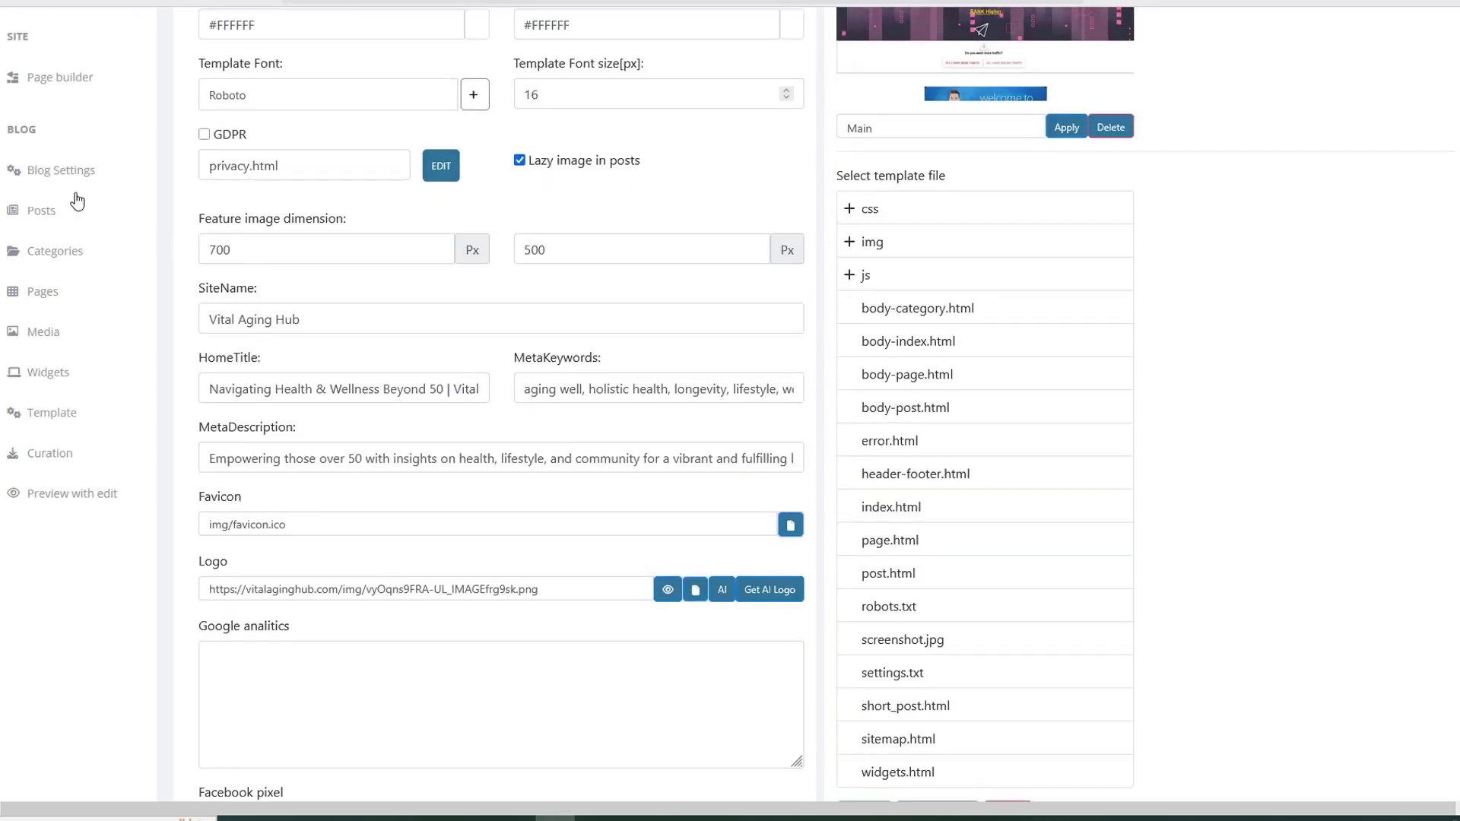
scroll(484, 558, "up", 3)
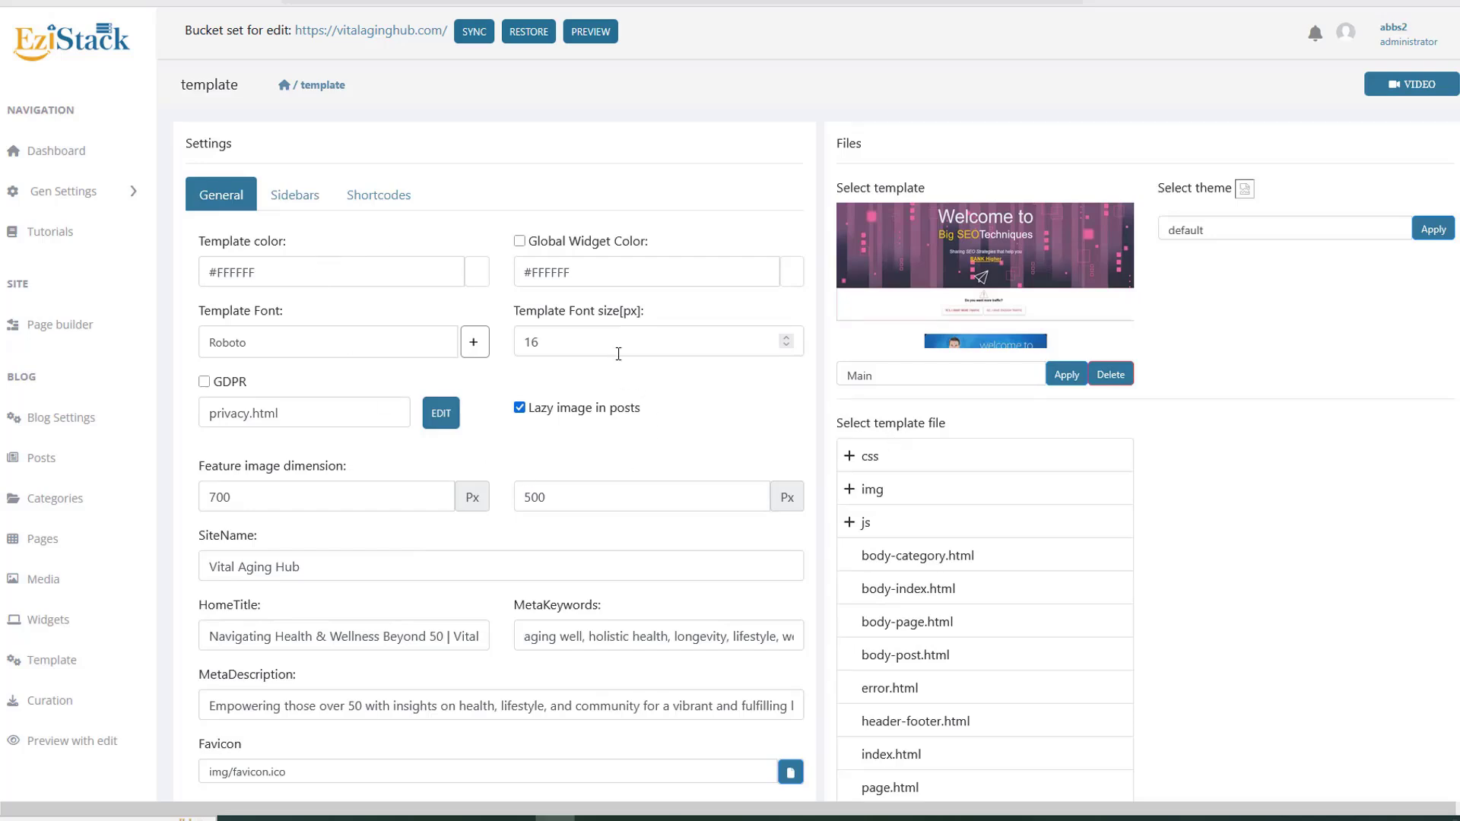
Step: Set the left side bar width to 0 in the template's sidebar settings, submit it, and check the home page preview
left_click(294, 195)
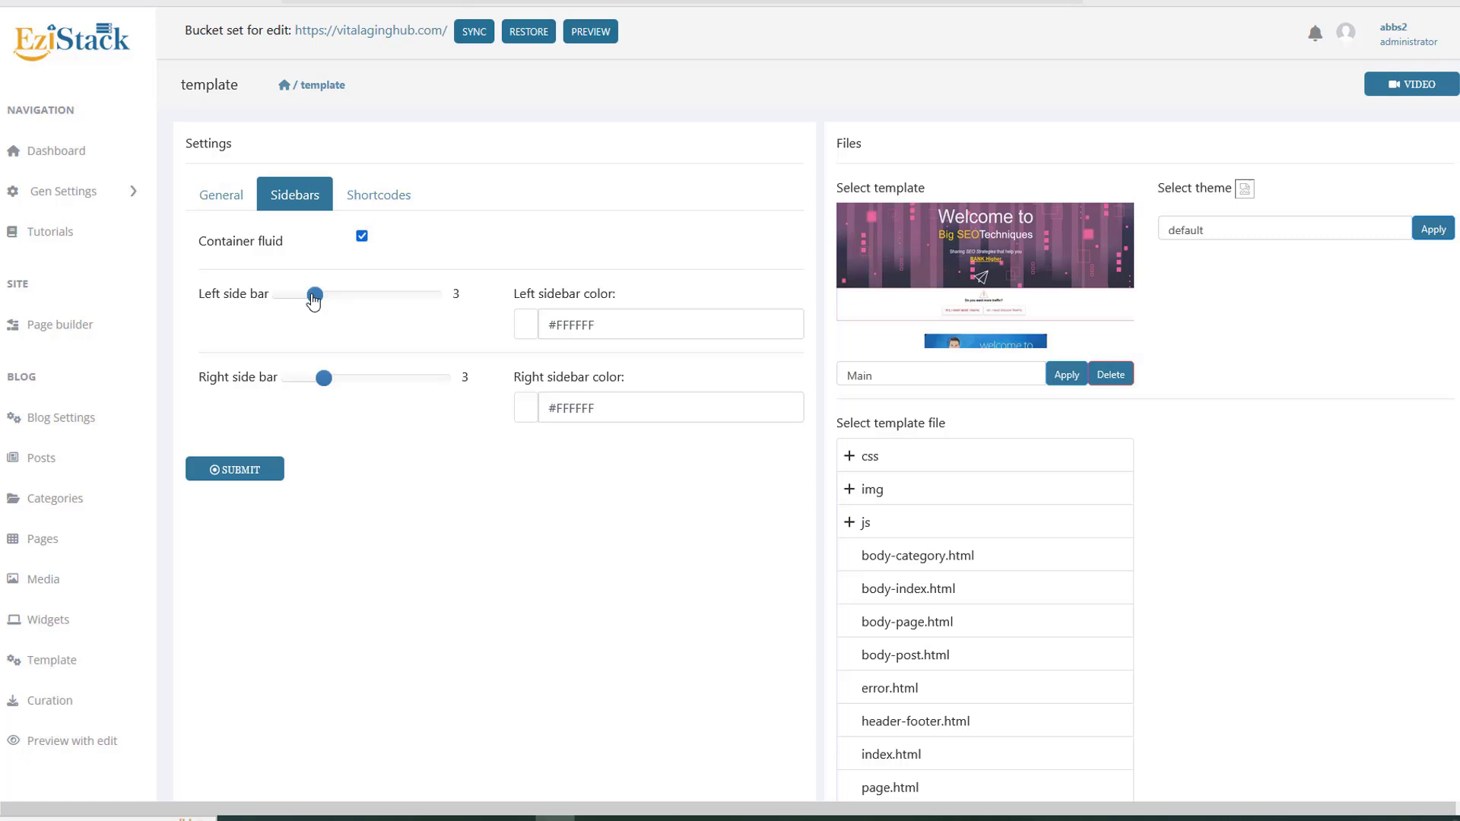
left_click_drag(315, 295, 231, 296)
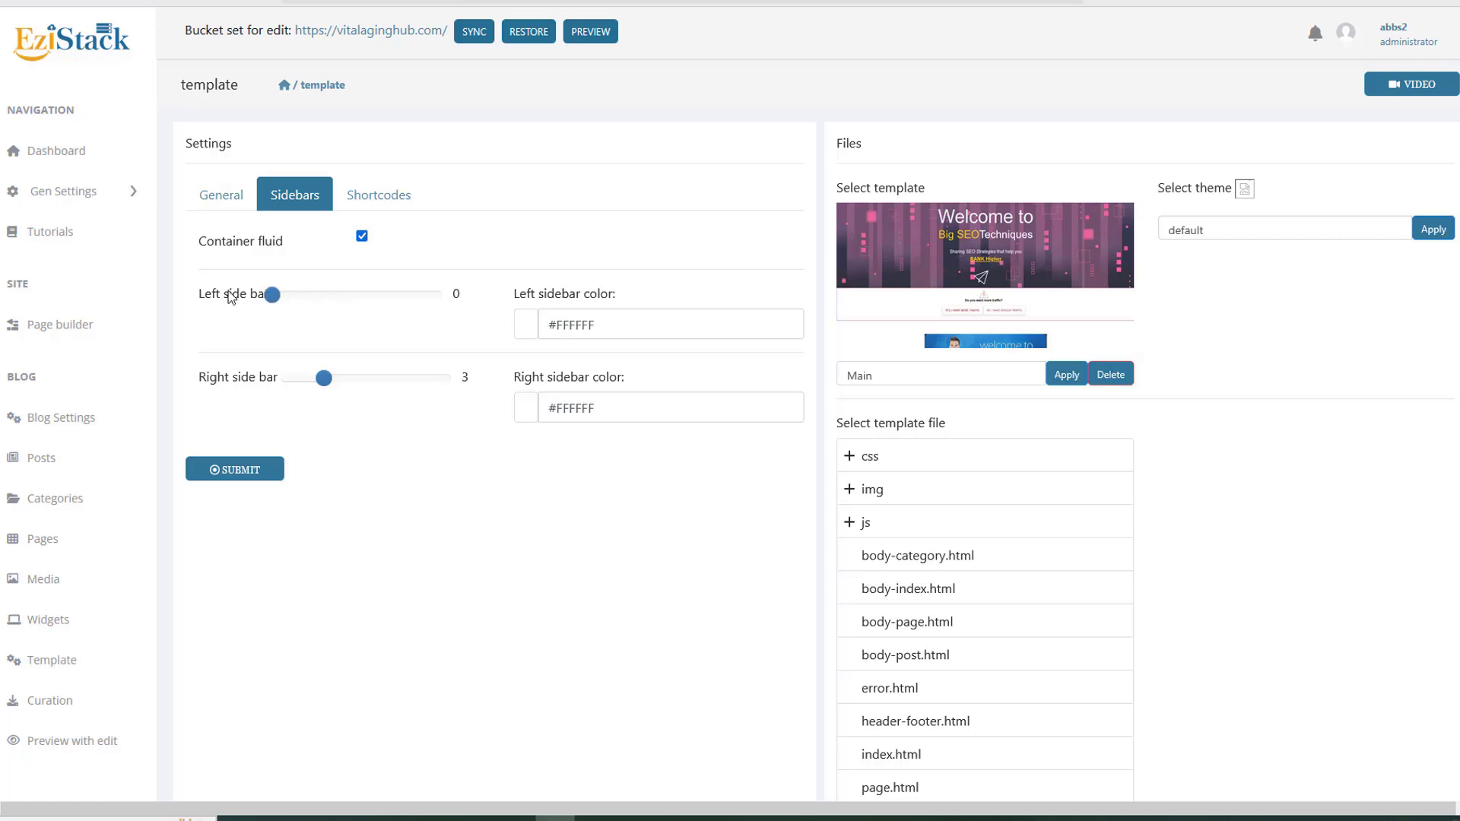
left_click(243, 467)
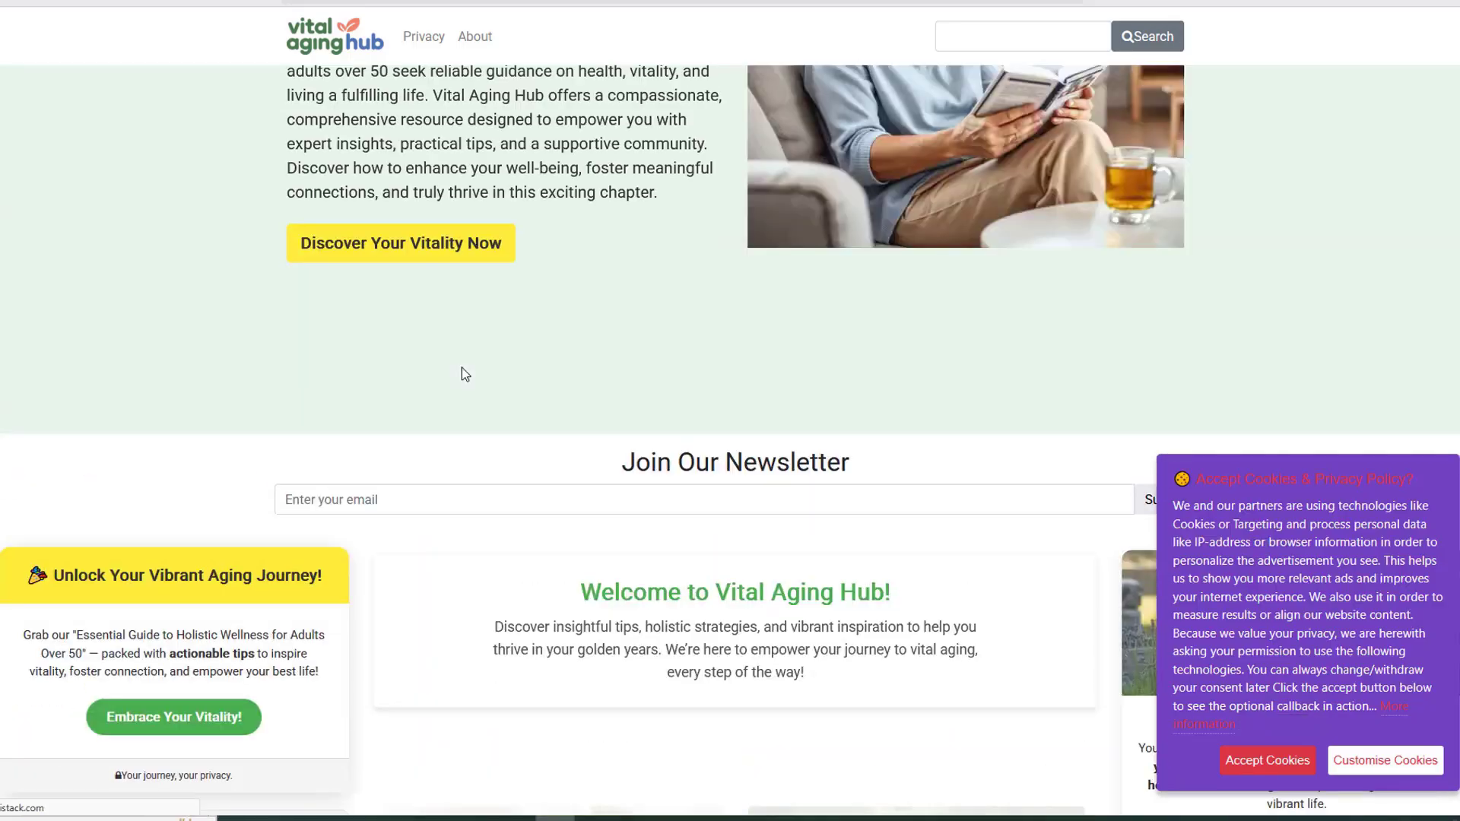
scroll(464, 370, "down", 5)
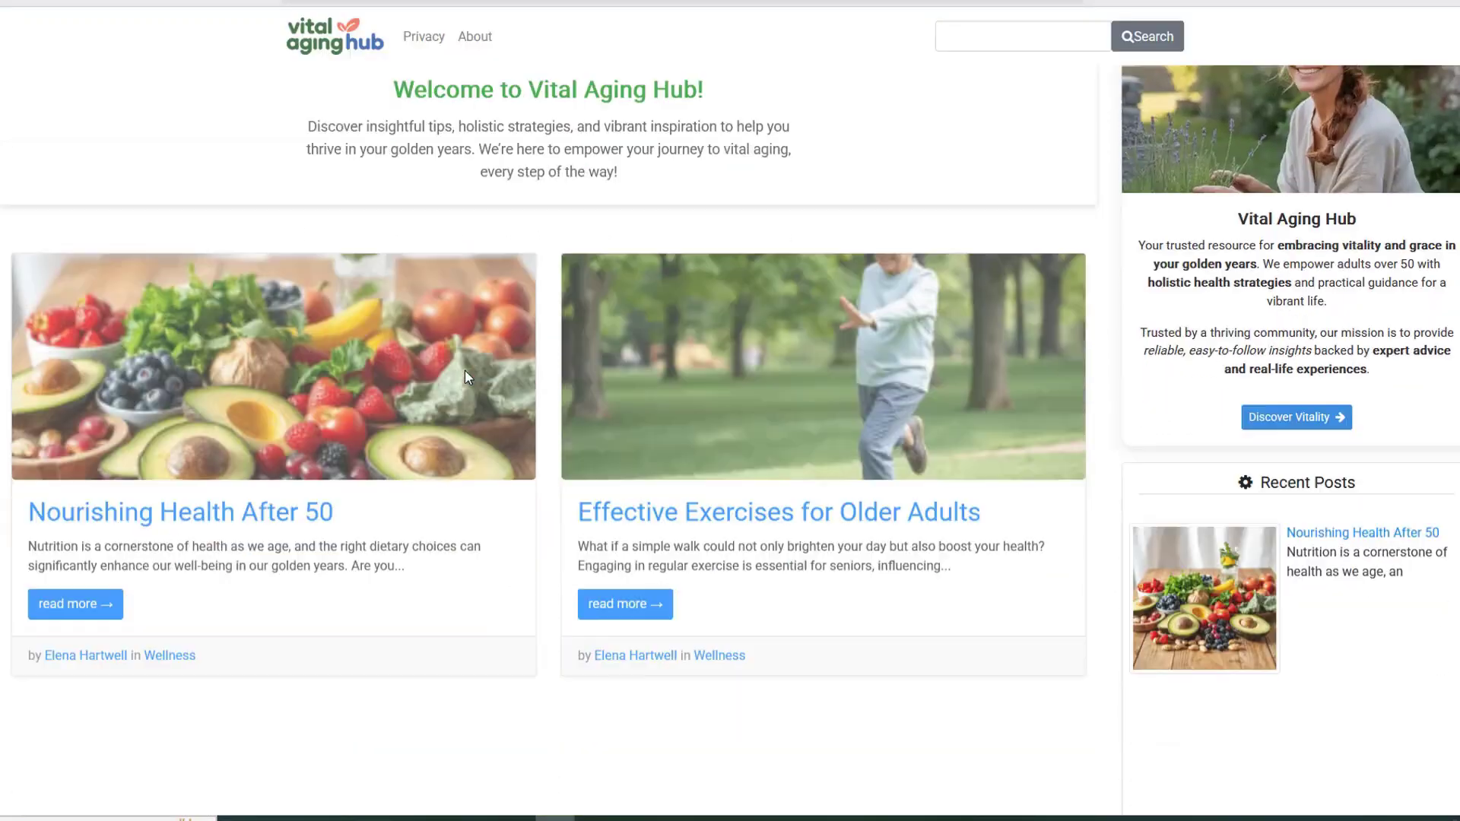
scroll(380, 380, "up", 1)
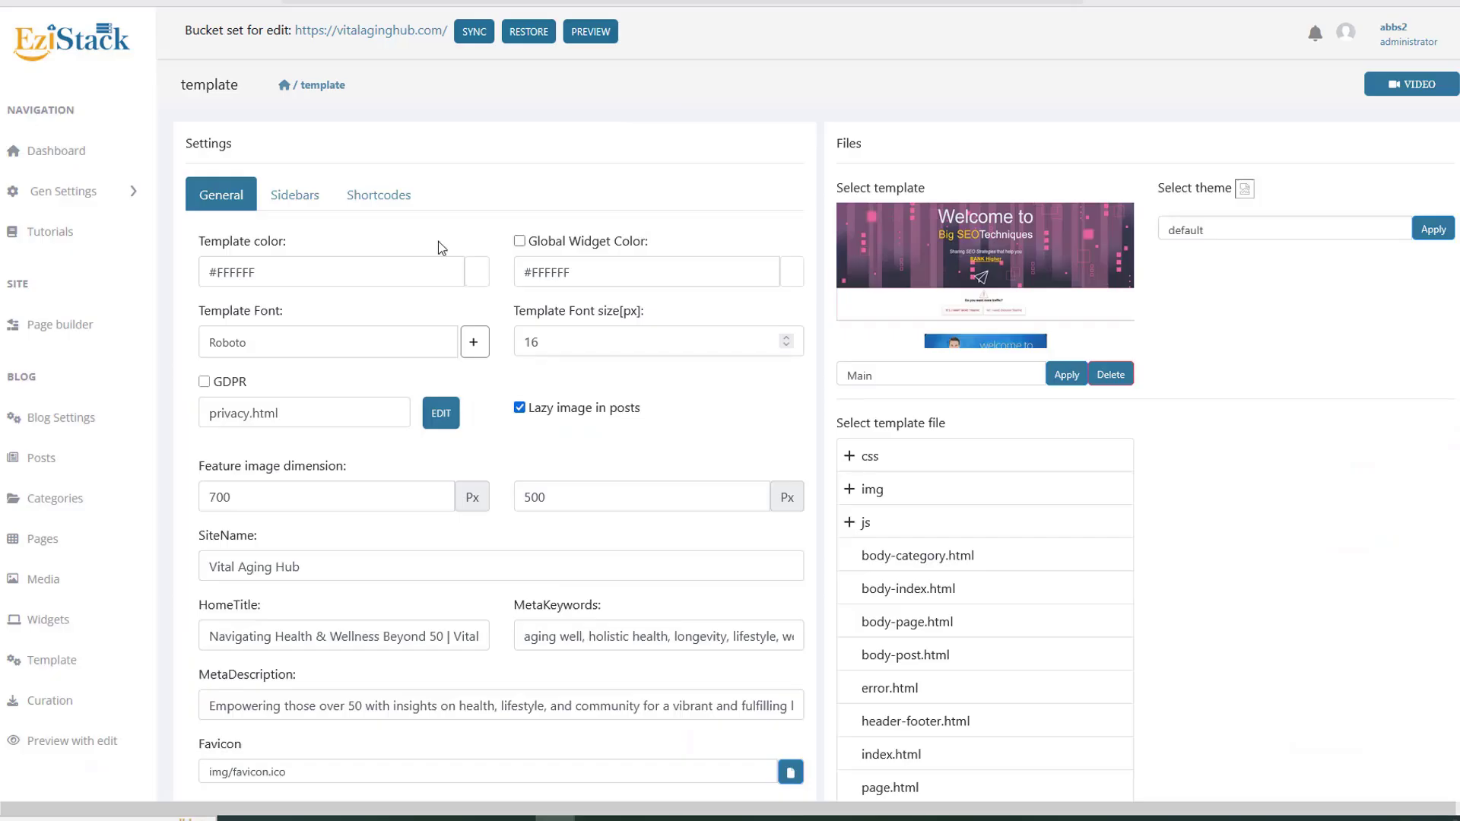
Step: Turn off Container fluid in the sidebar settings, submit the change, and check the reloaded home page preview
left_click(295, 196)
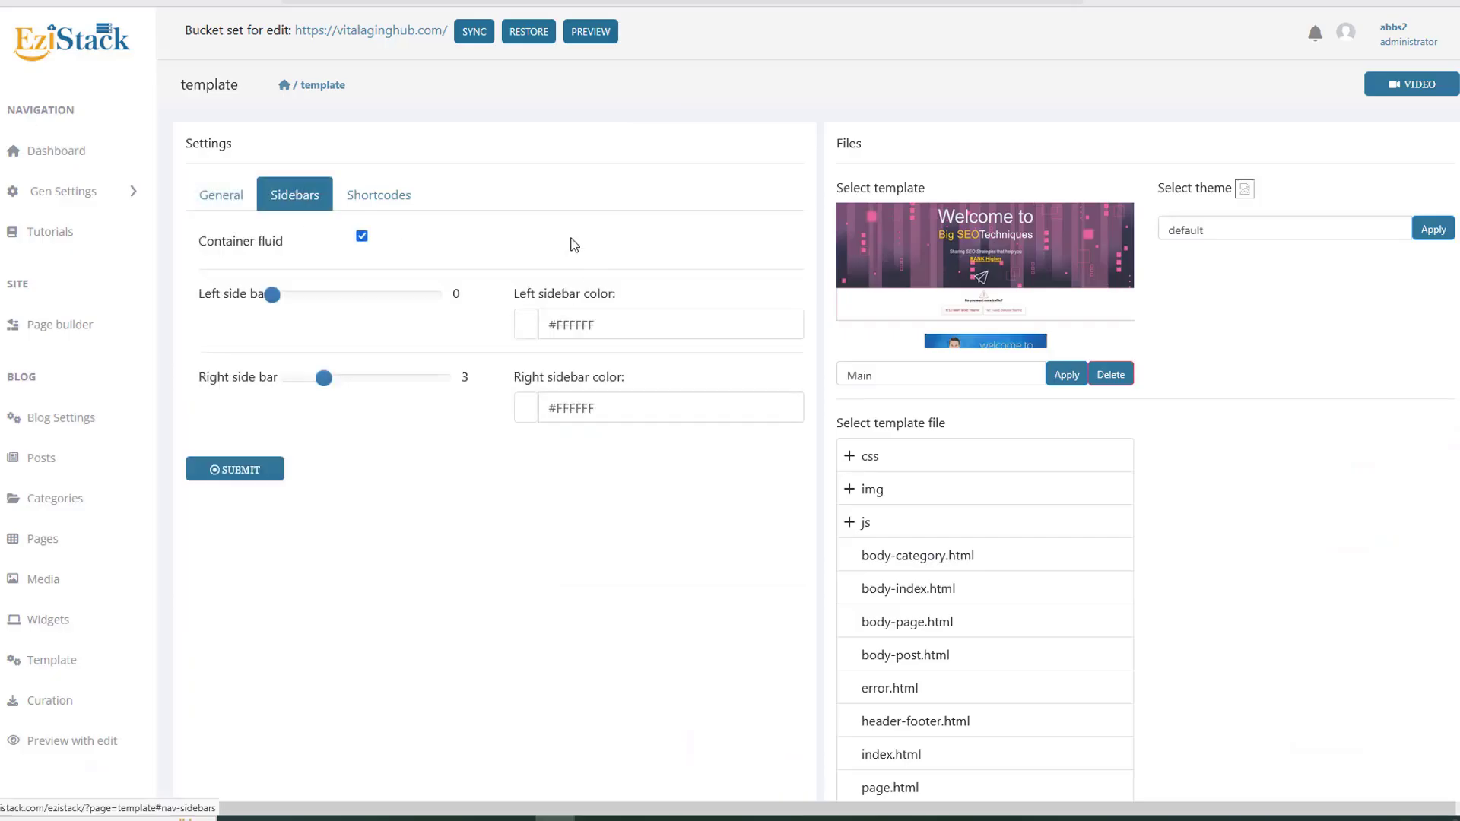
left_click(361, 237)
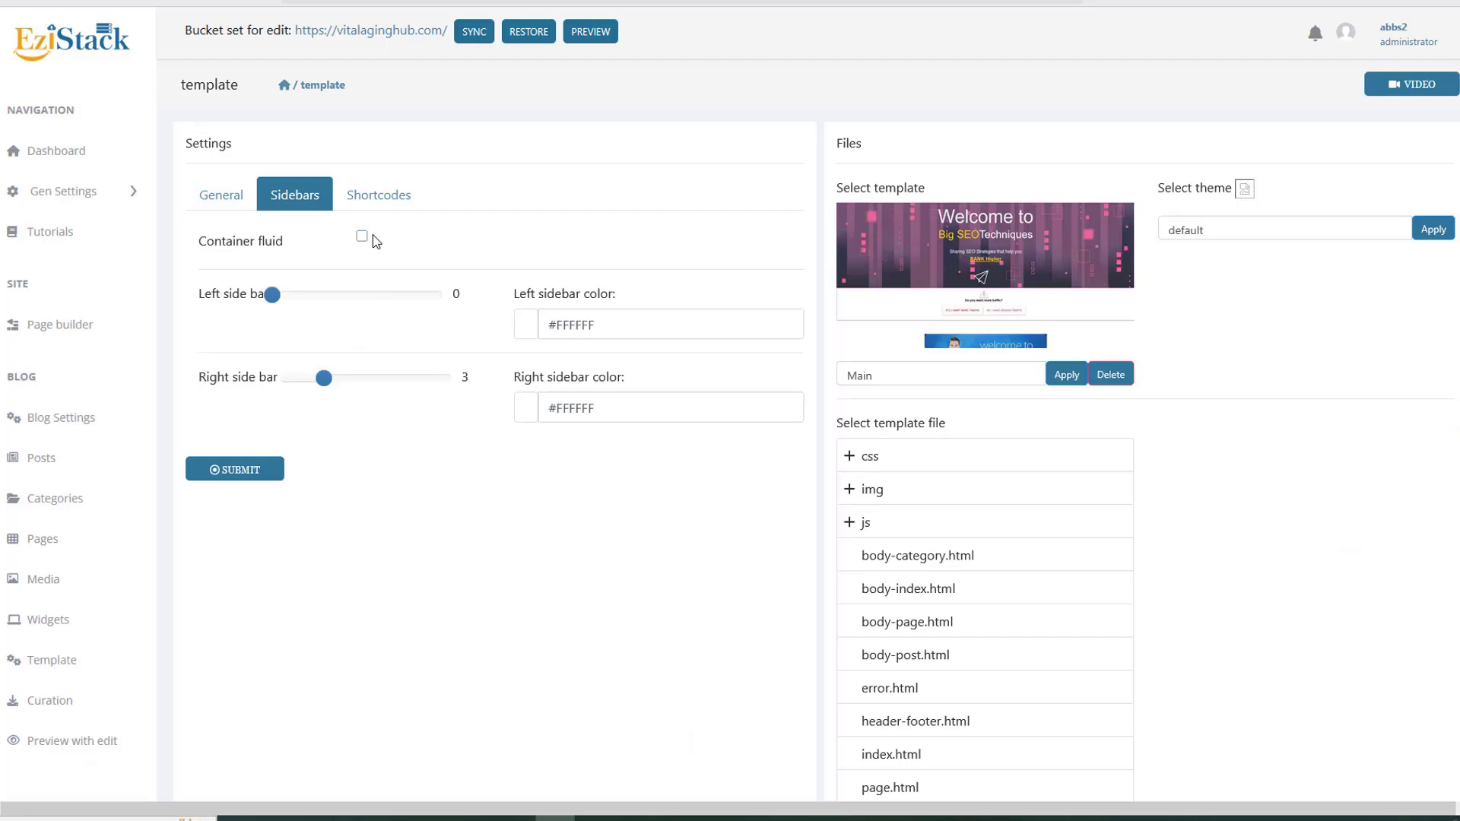
left_click(271, 460)
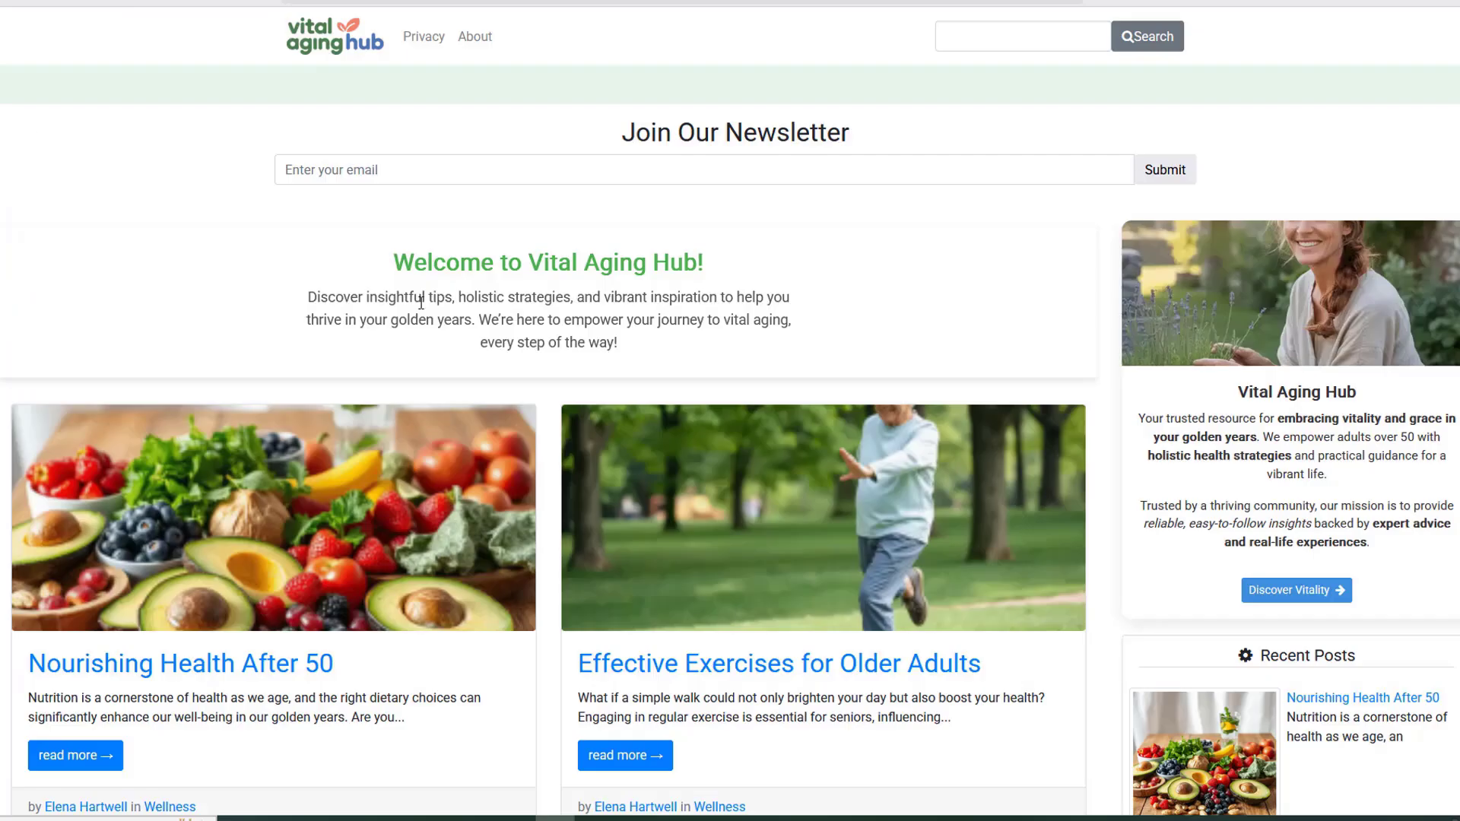
key("F5")
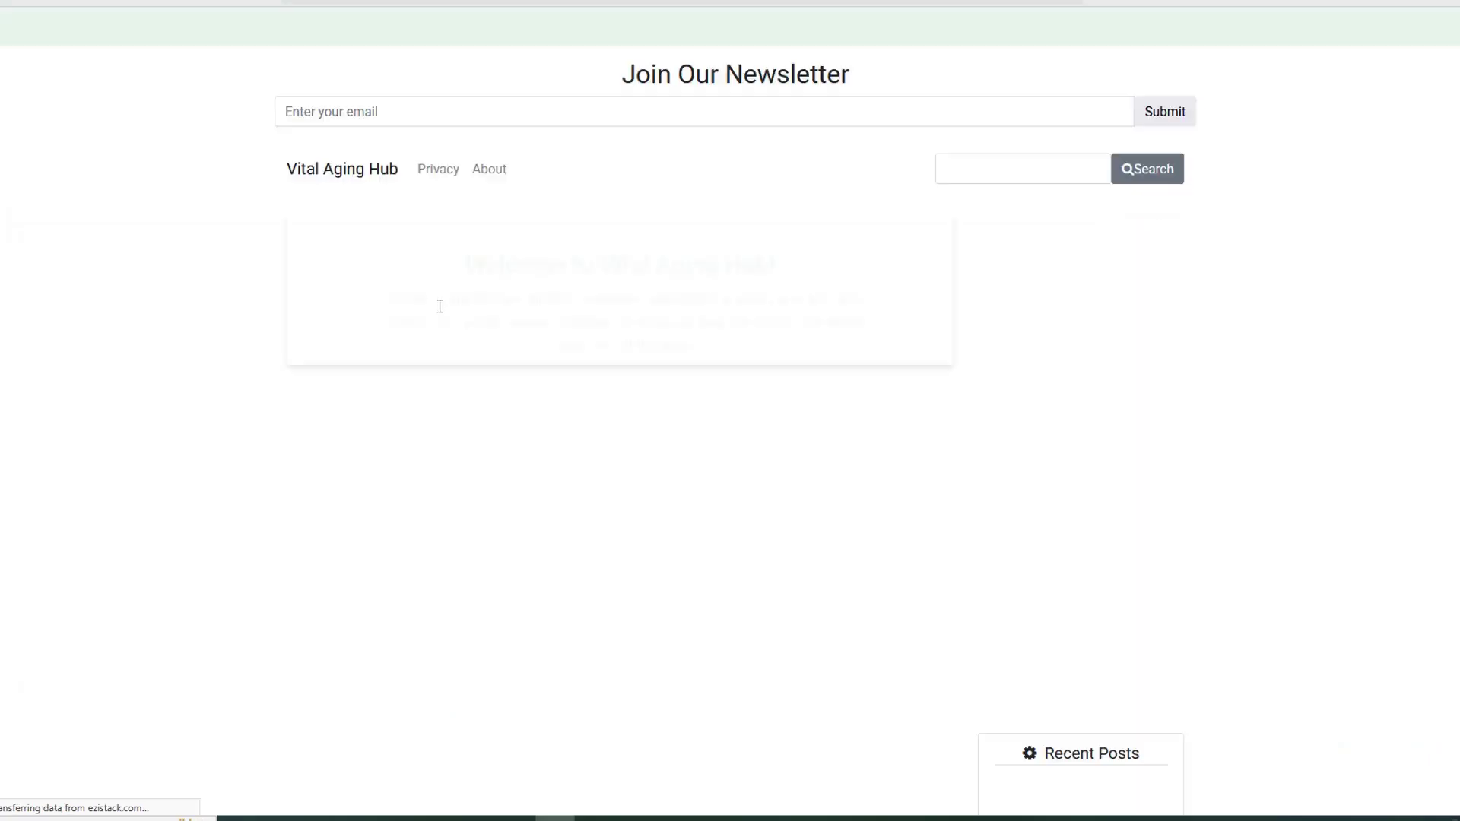
scroll(531, 489, "down", 4)
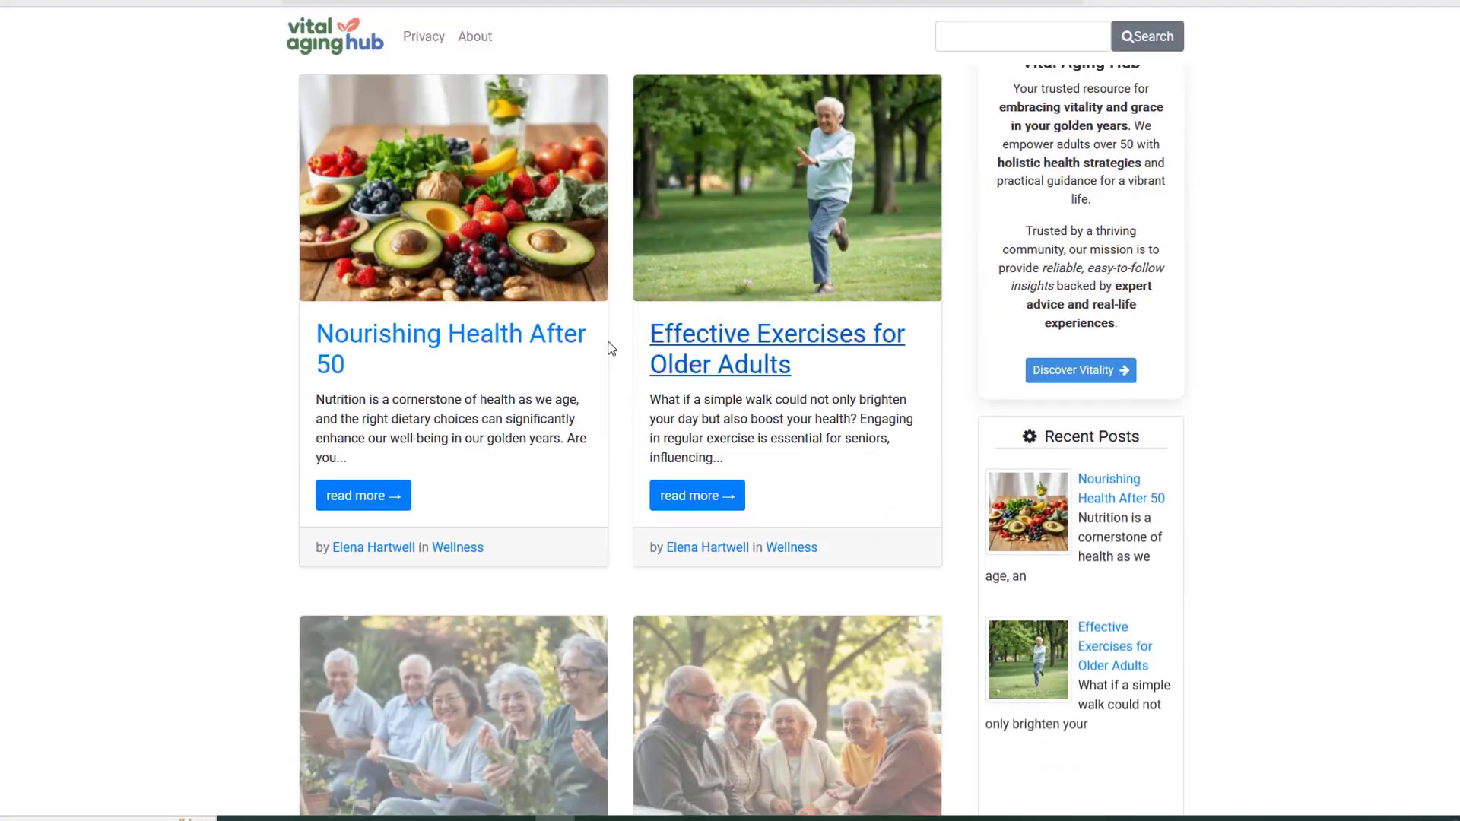
scroll(665, 498, "up", 4)
scroll(668, 497, "down", 2)
scroll(668, 495, "down", 2)
scroll(667, 498, "up", 3)
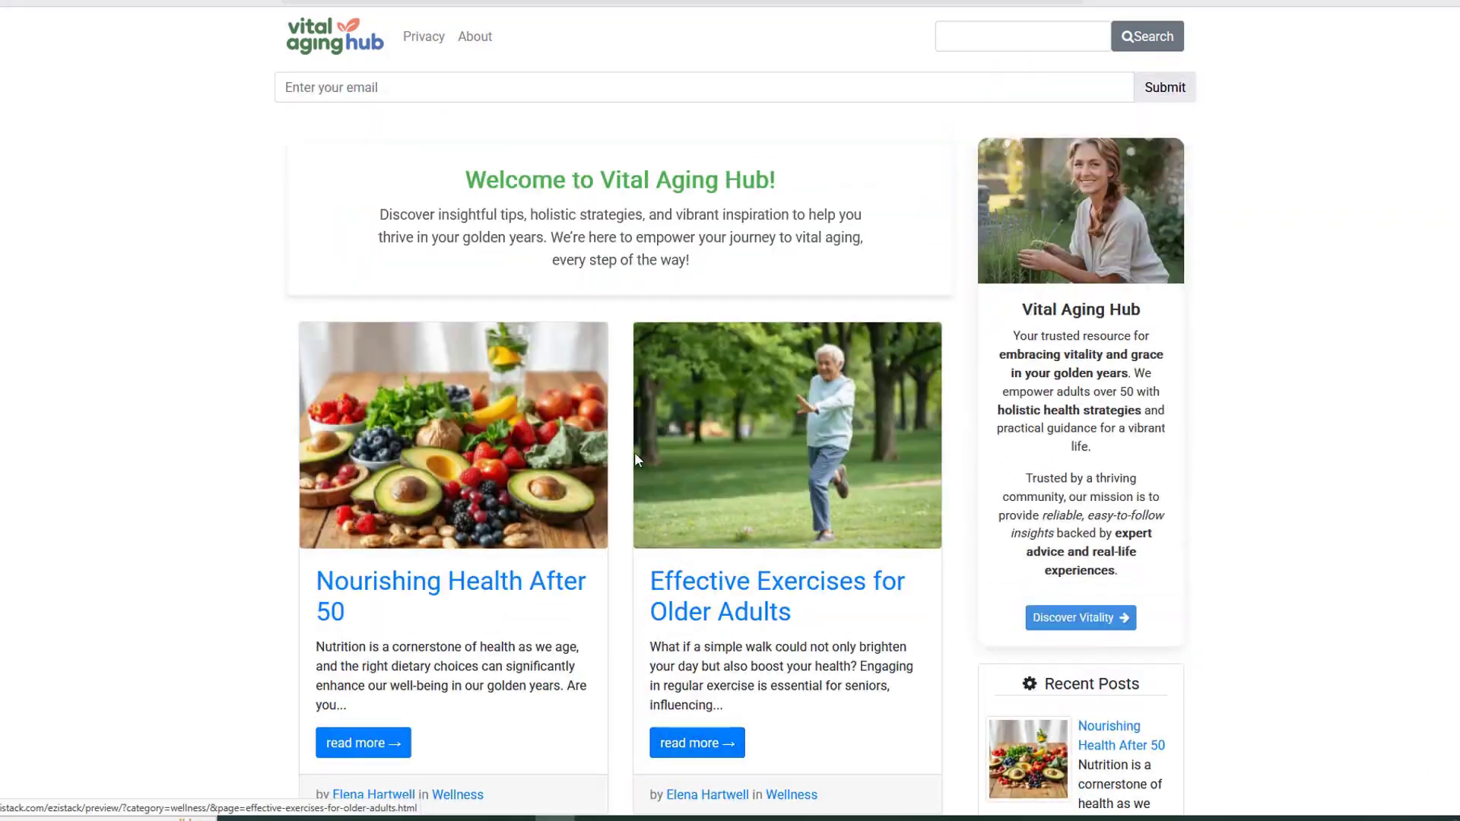
Step: Set the left side bar width to 3, submit the settings, and check the sidebars and posts in the reloaded preview
key("alt+Tab")
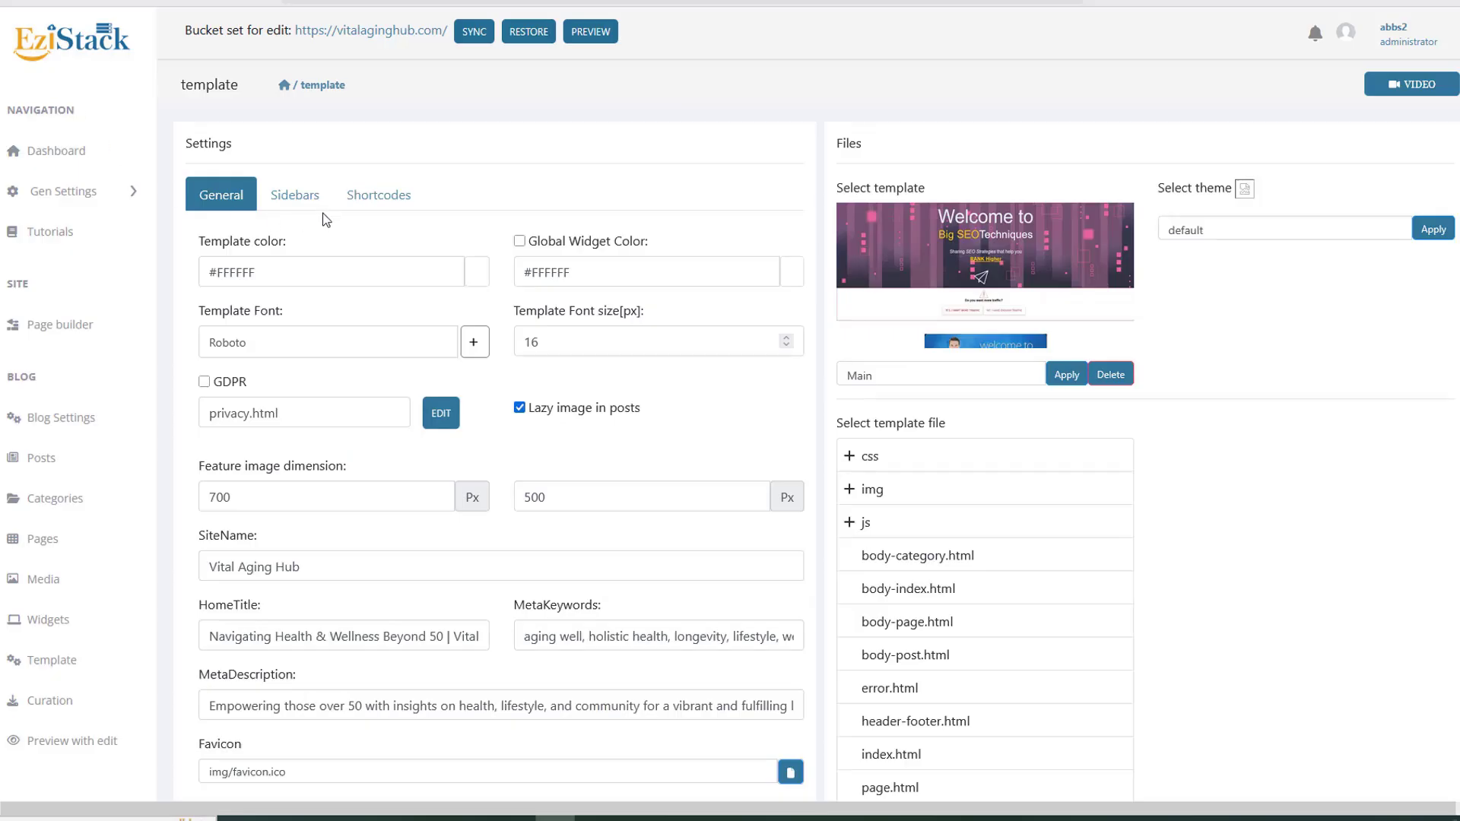
left_click(295, 195)
left_click_drag(273, 298, 323, 305)
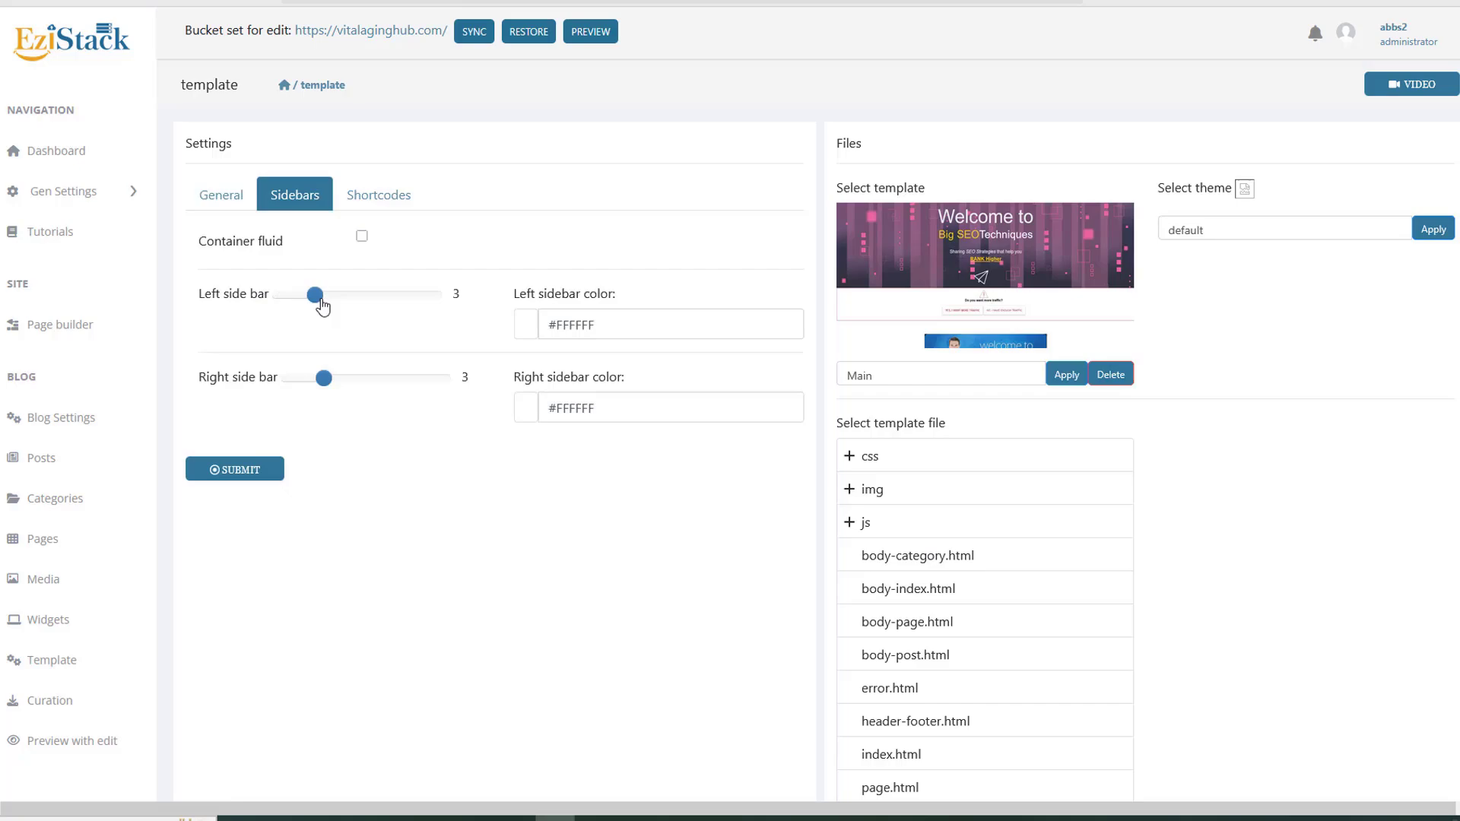
left_click(245, 475)
key("alt+Tab")
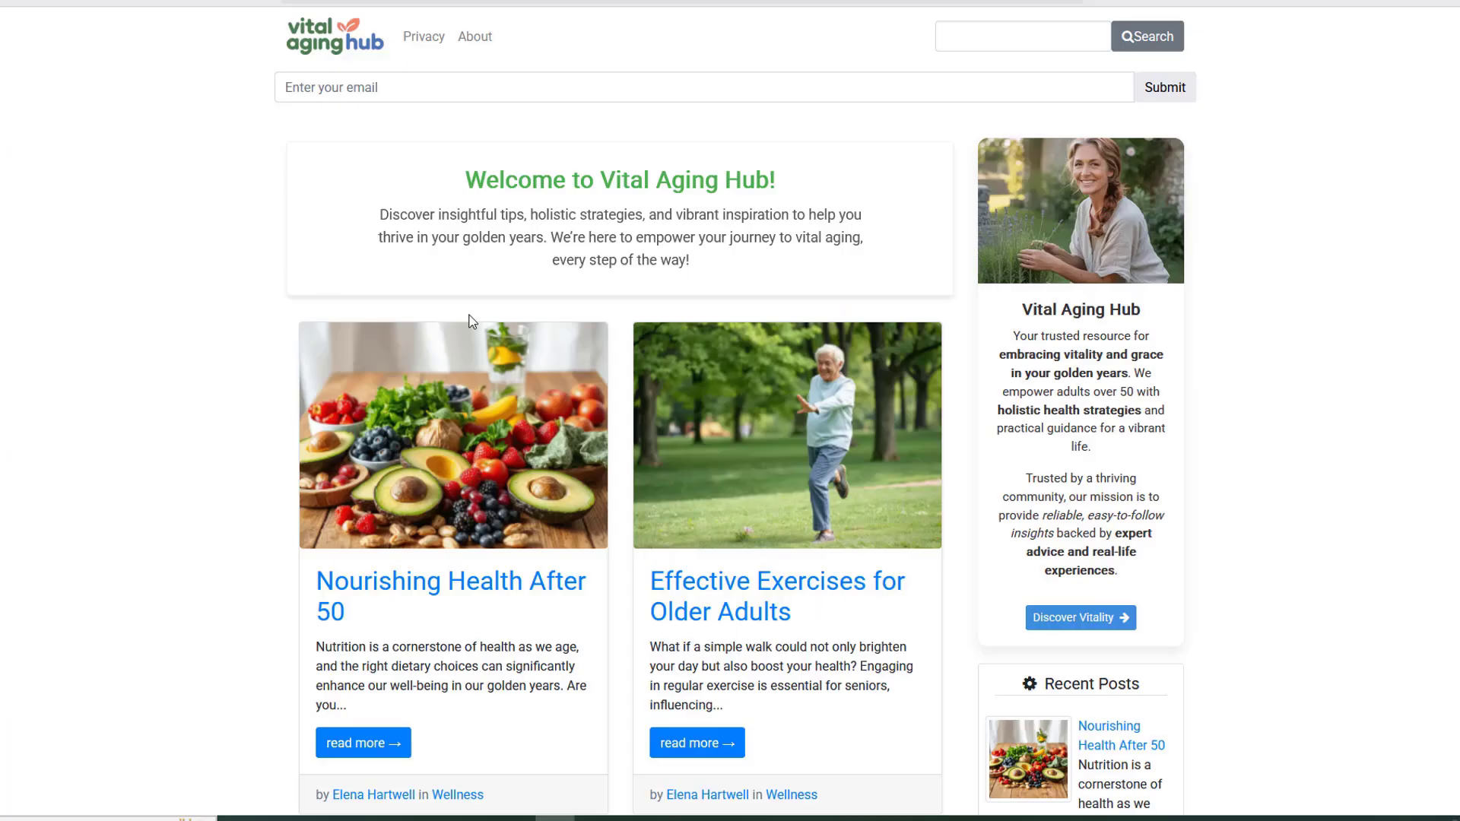
key("F5")
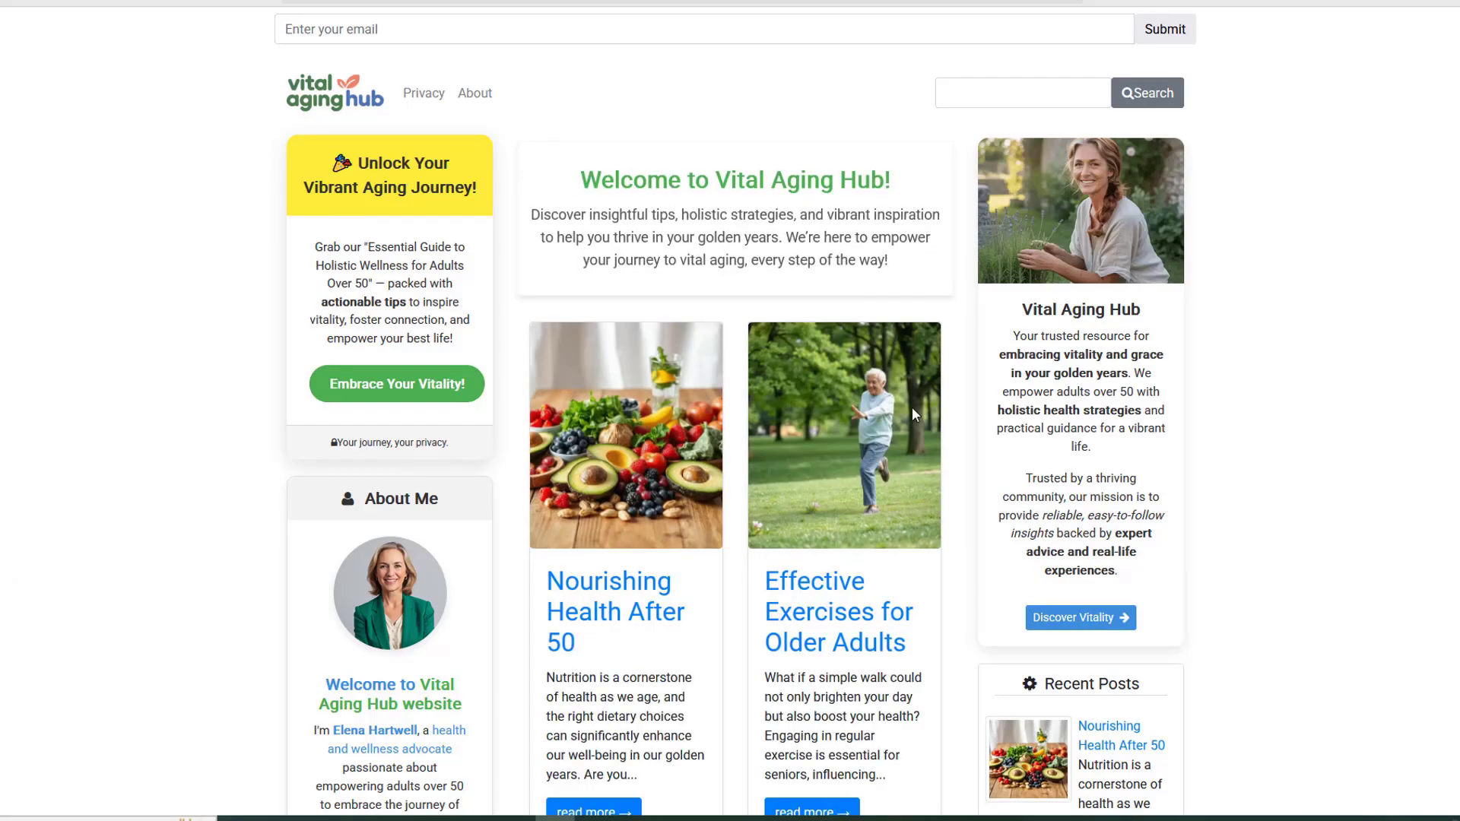
scroll(622, 468, "down", 2)
scroll(760, 448, "up", 3)
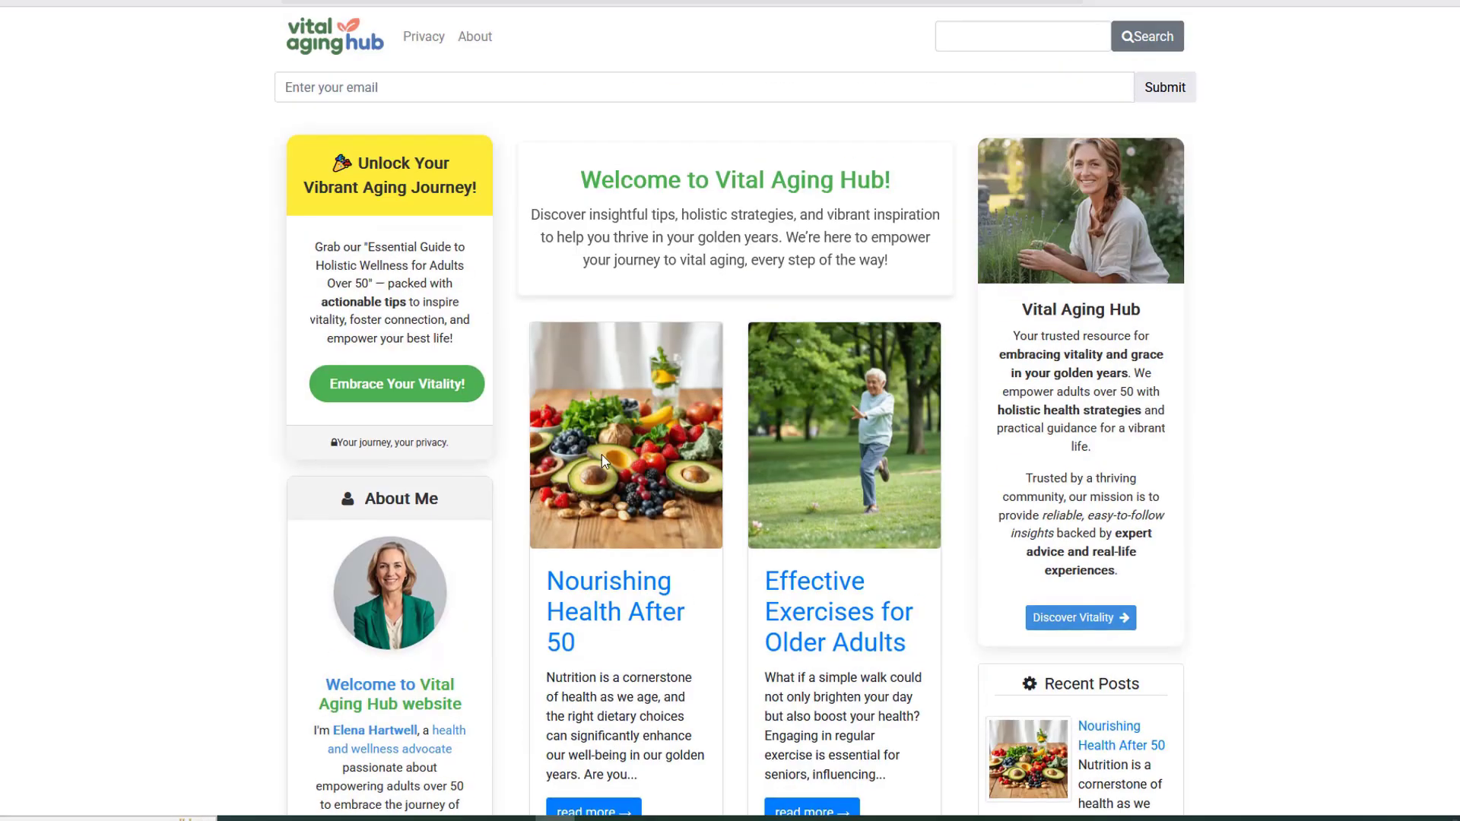
scroll(728, 531, "down", 7)
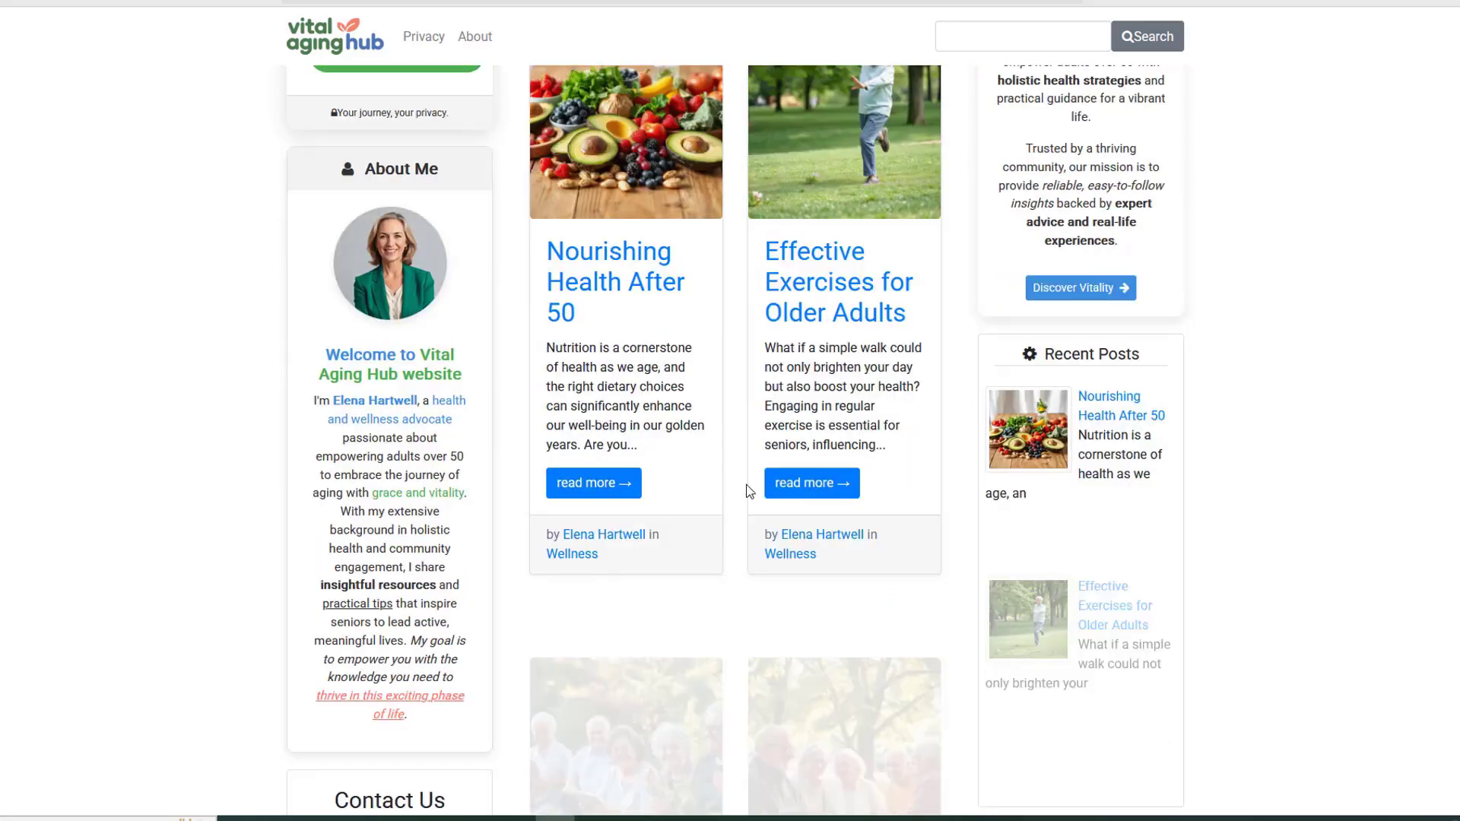
scroll(729, 568, "up", 5)
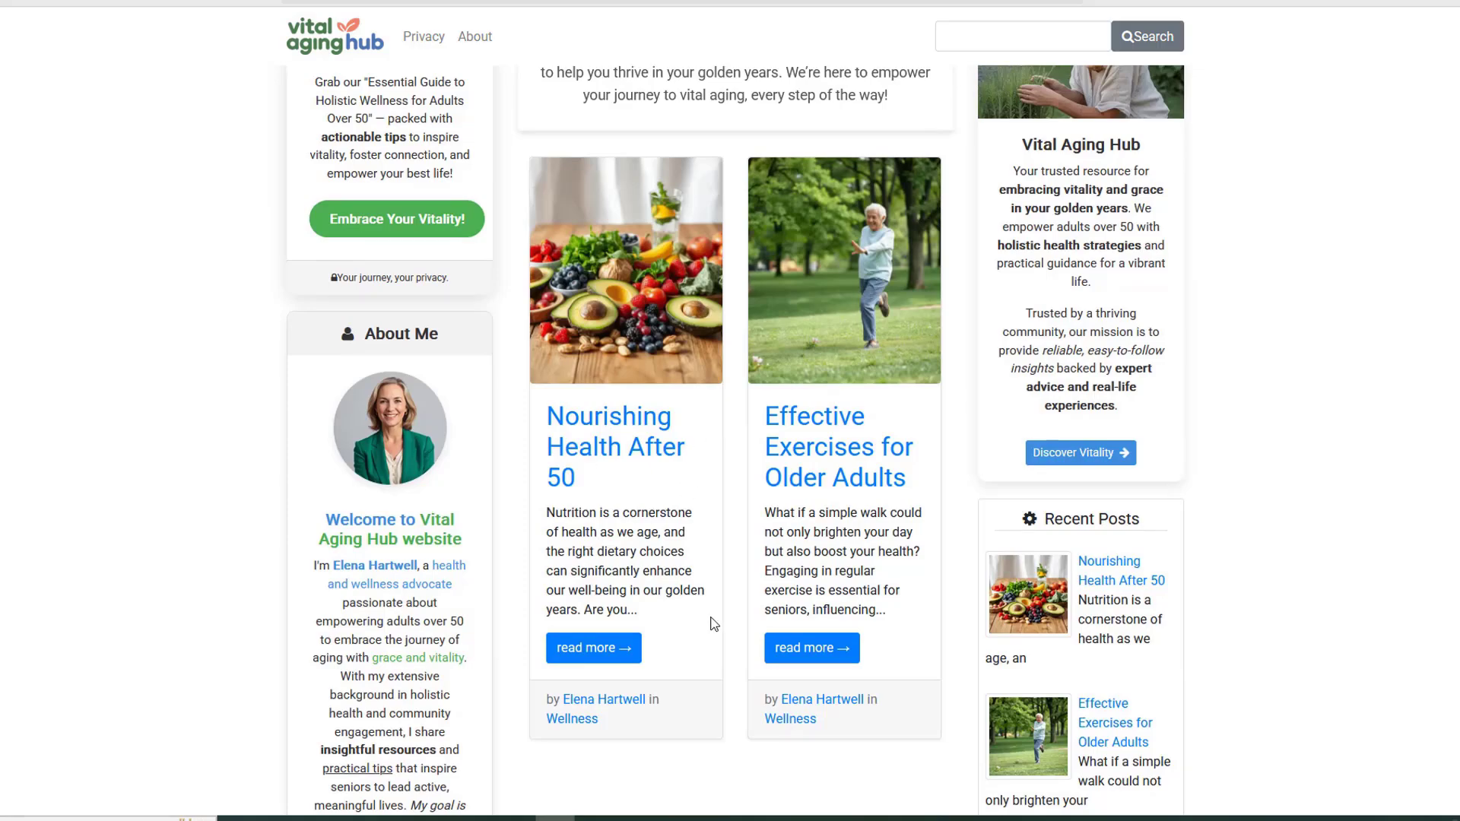
Step: Set the home page columns of the Content widget in the Home content area to Single column and confirm the edit
left_click(62, 2)
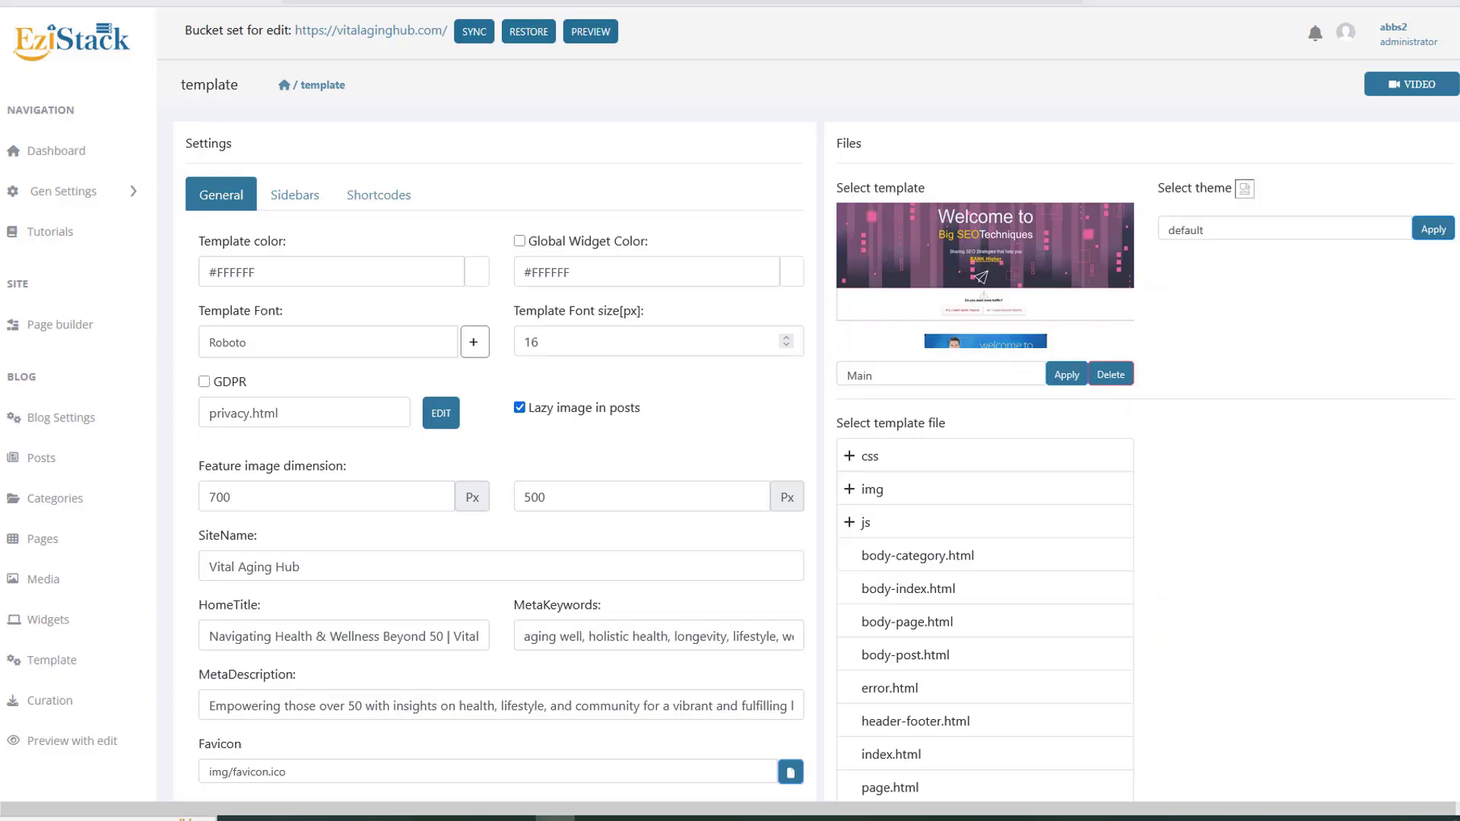
left_click(66, 623)
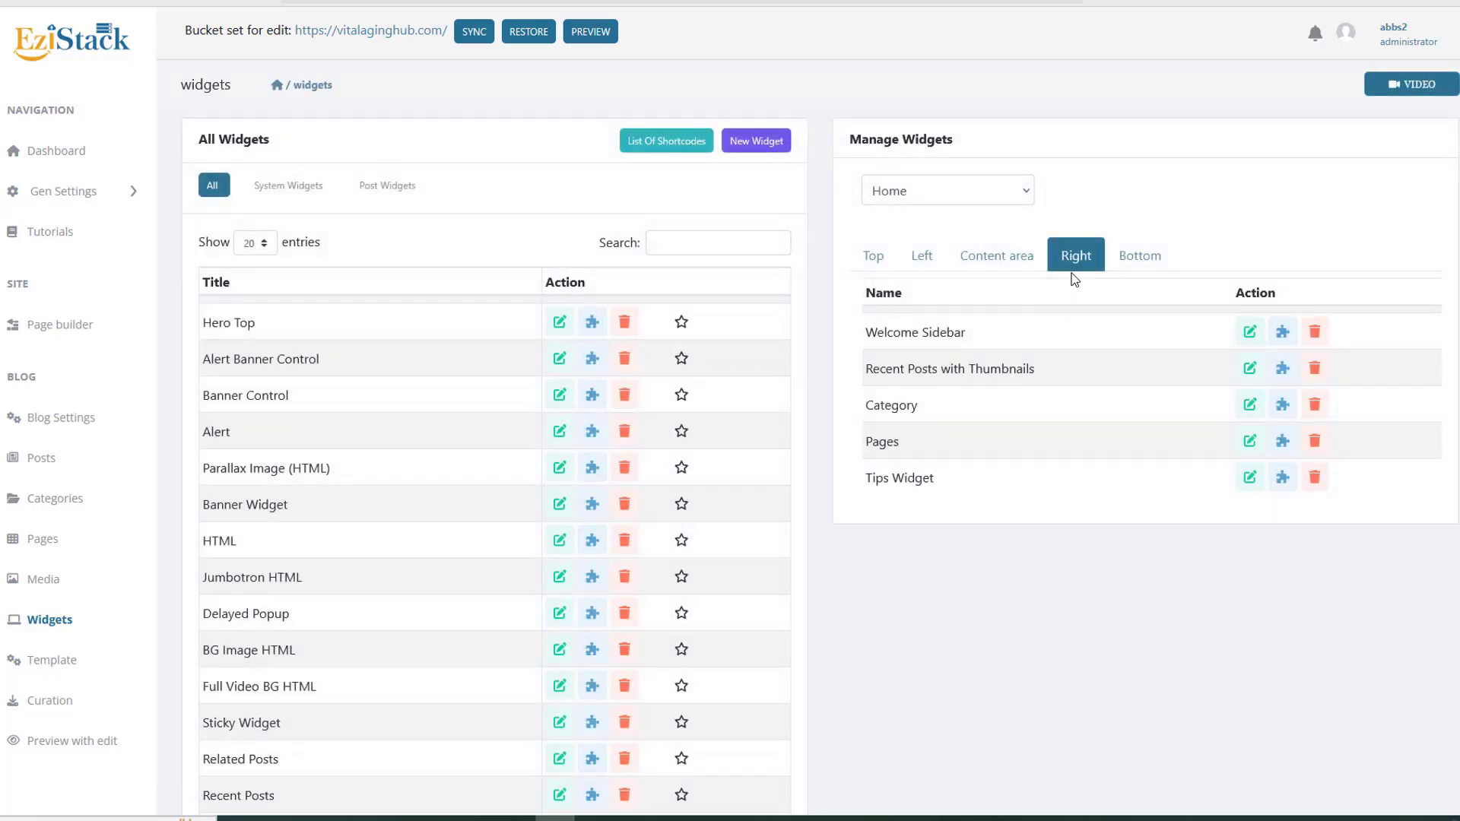
left_click(1013, 259)
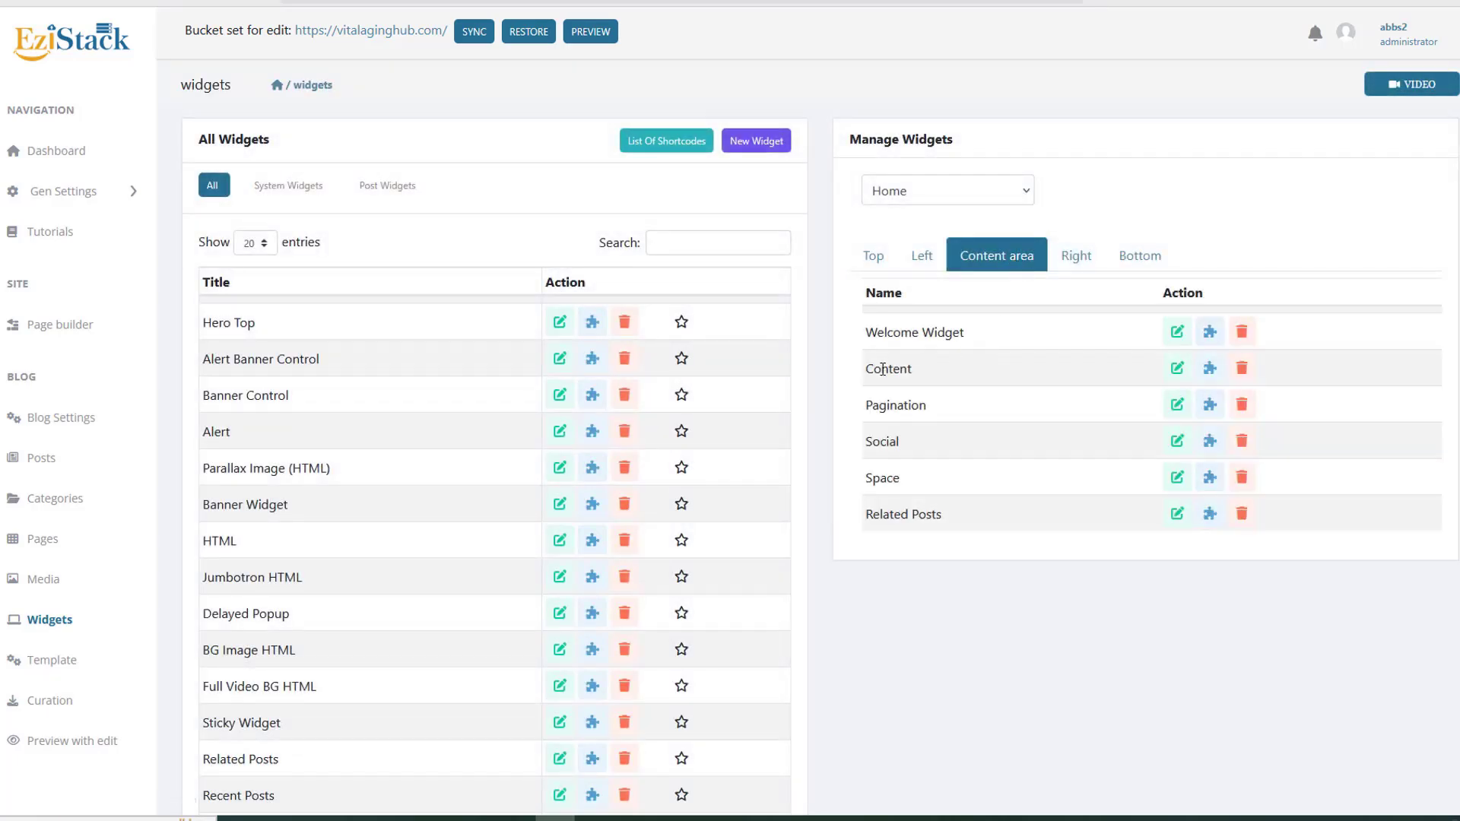
left_click(1176, 370)
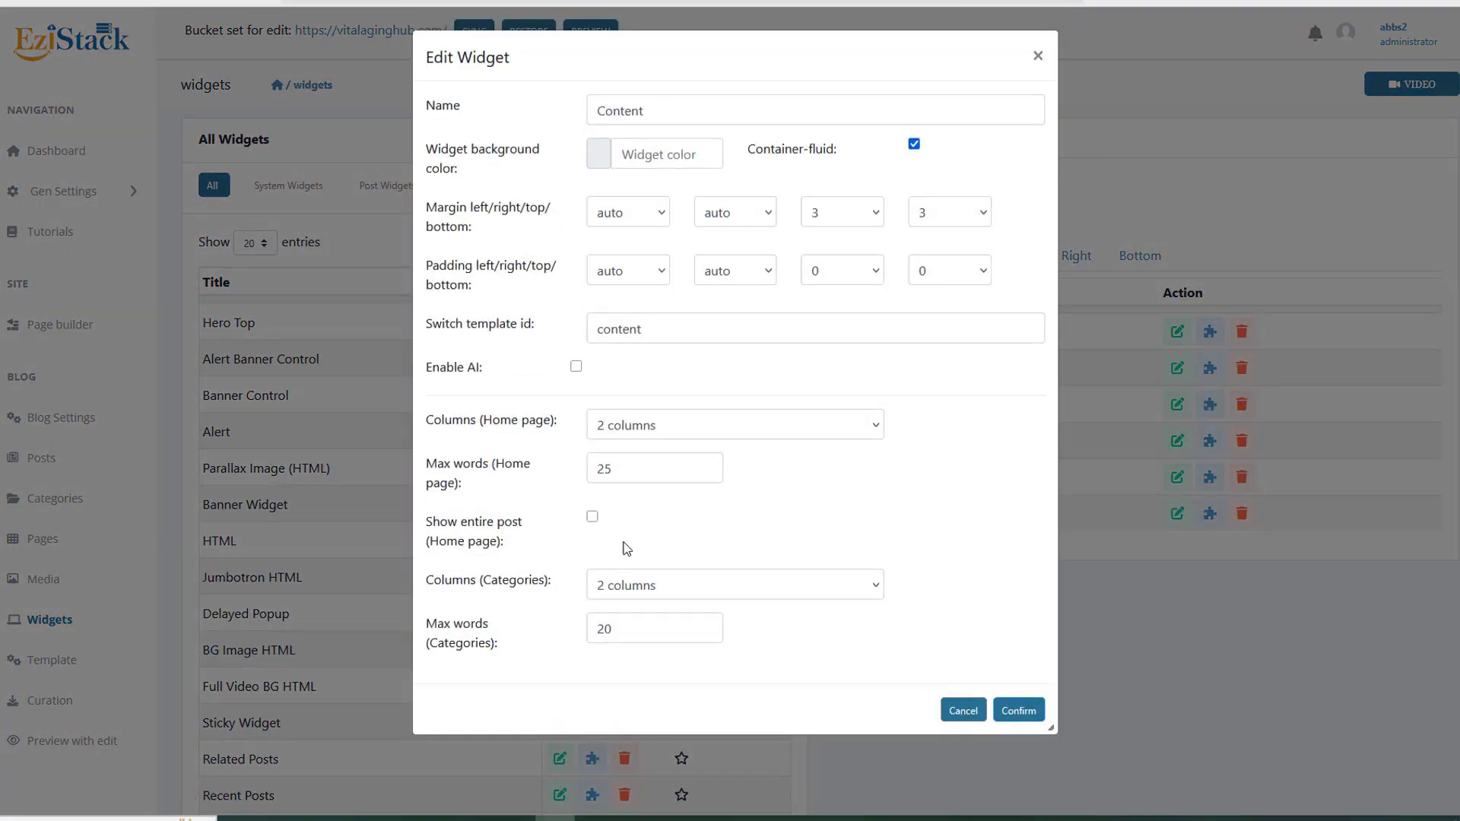
left_click(639, 430)
left_click(677, 458)
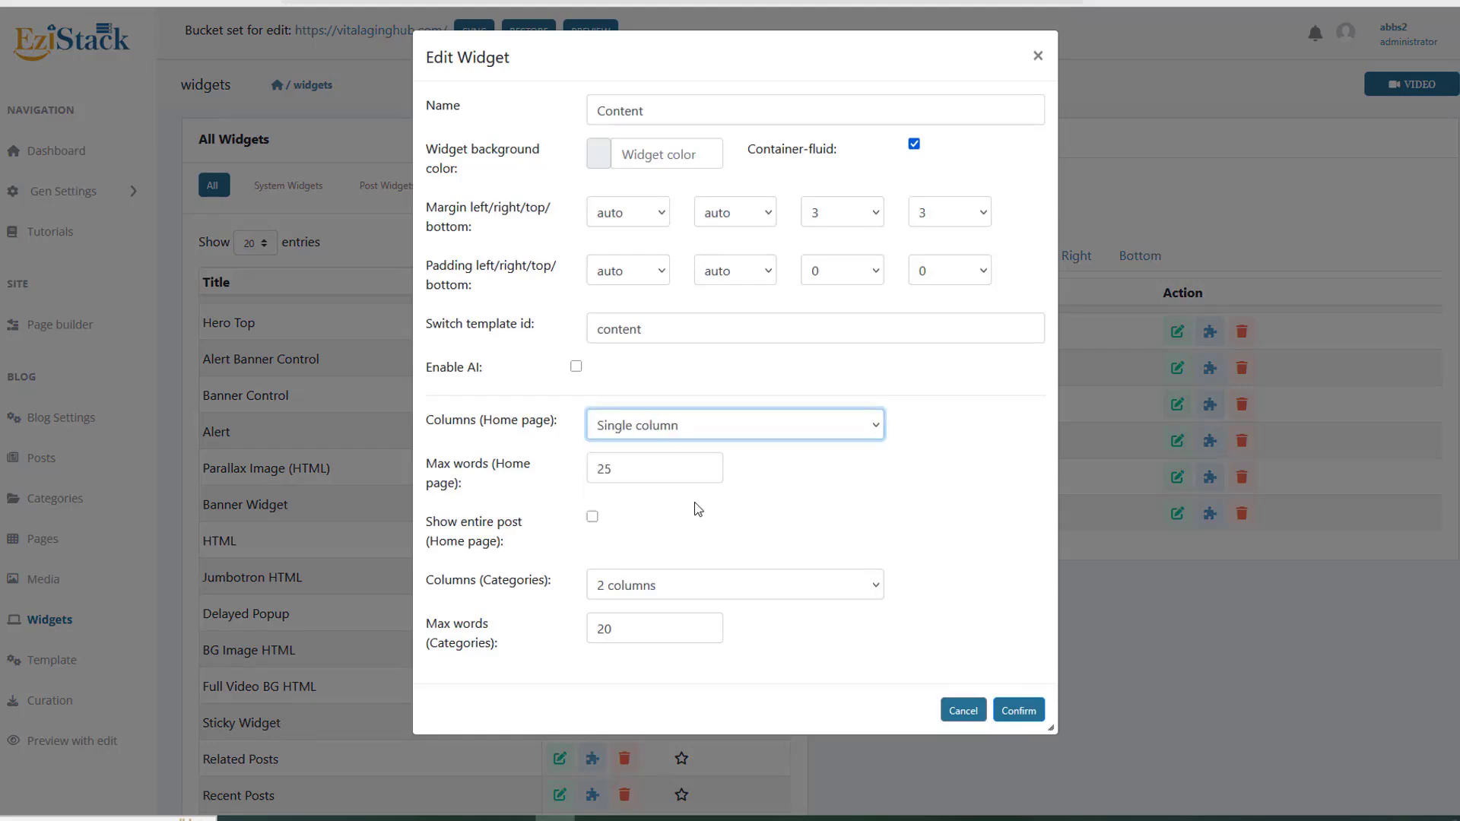
left_click(1017, 711)
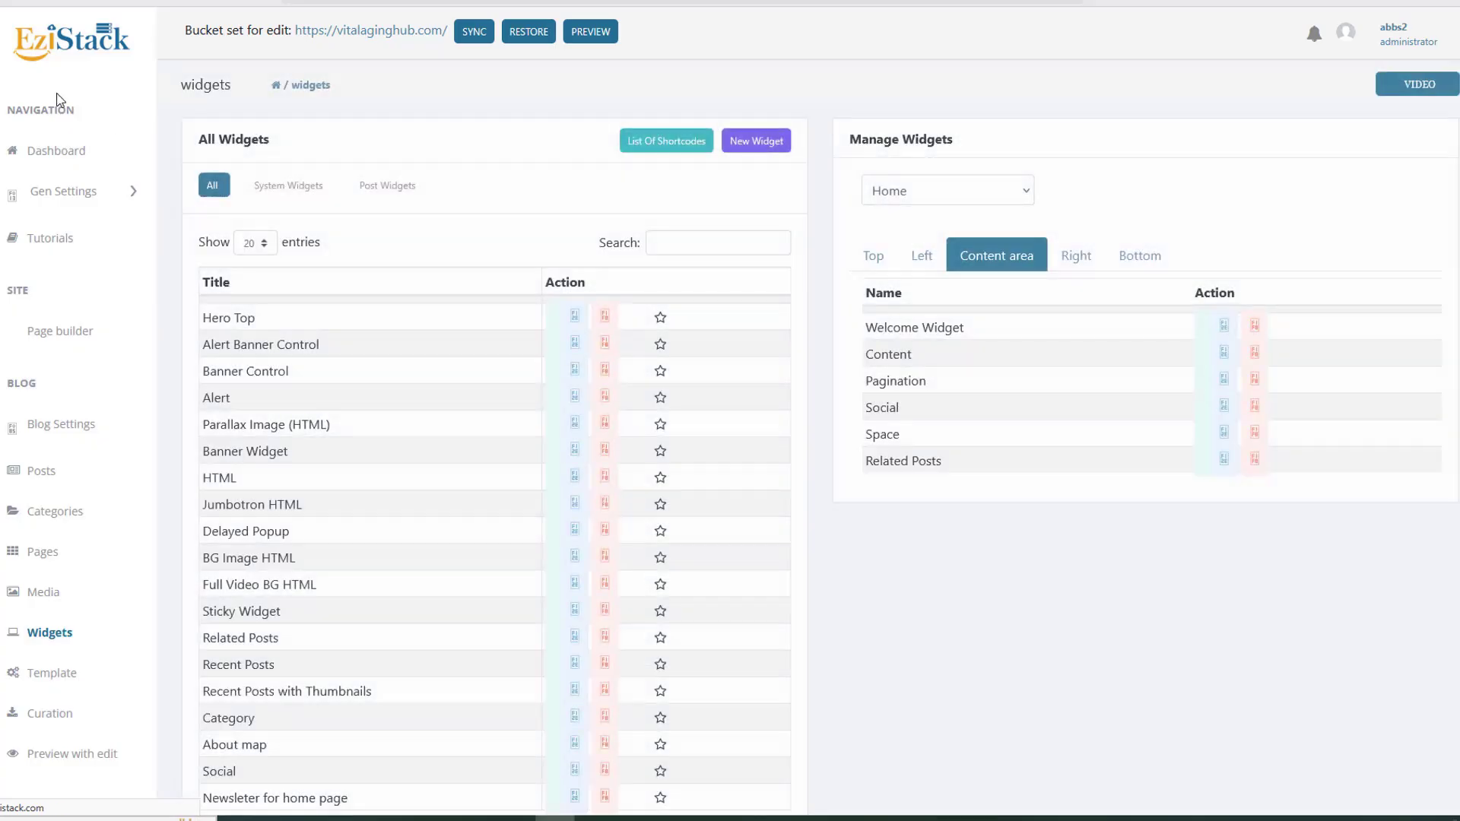
Step: Reload the site preview and examine the layout of the home page posts down to the social links
left_click(91, 2)
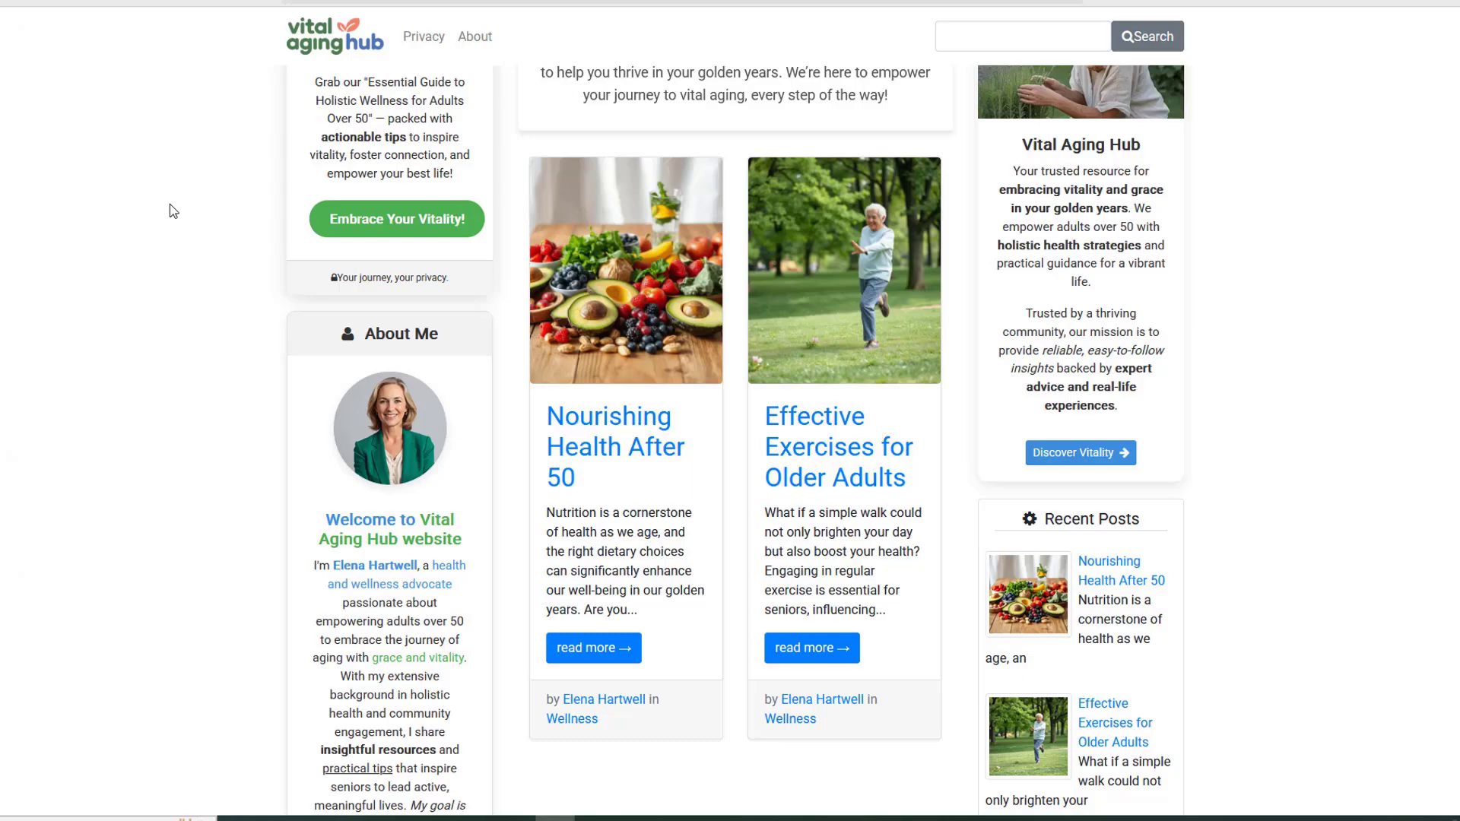
key("F5")
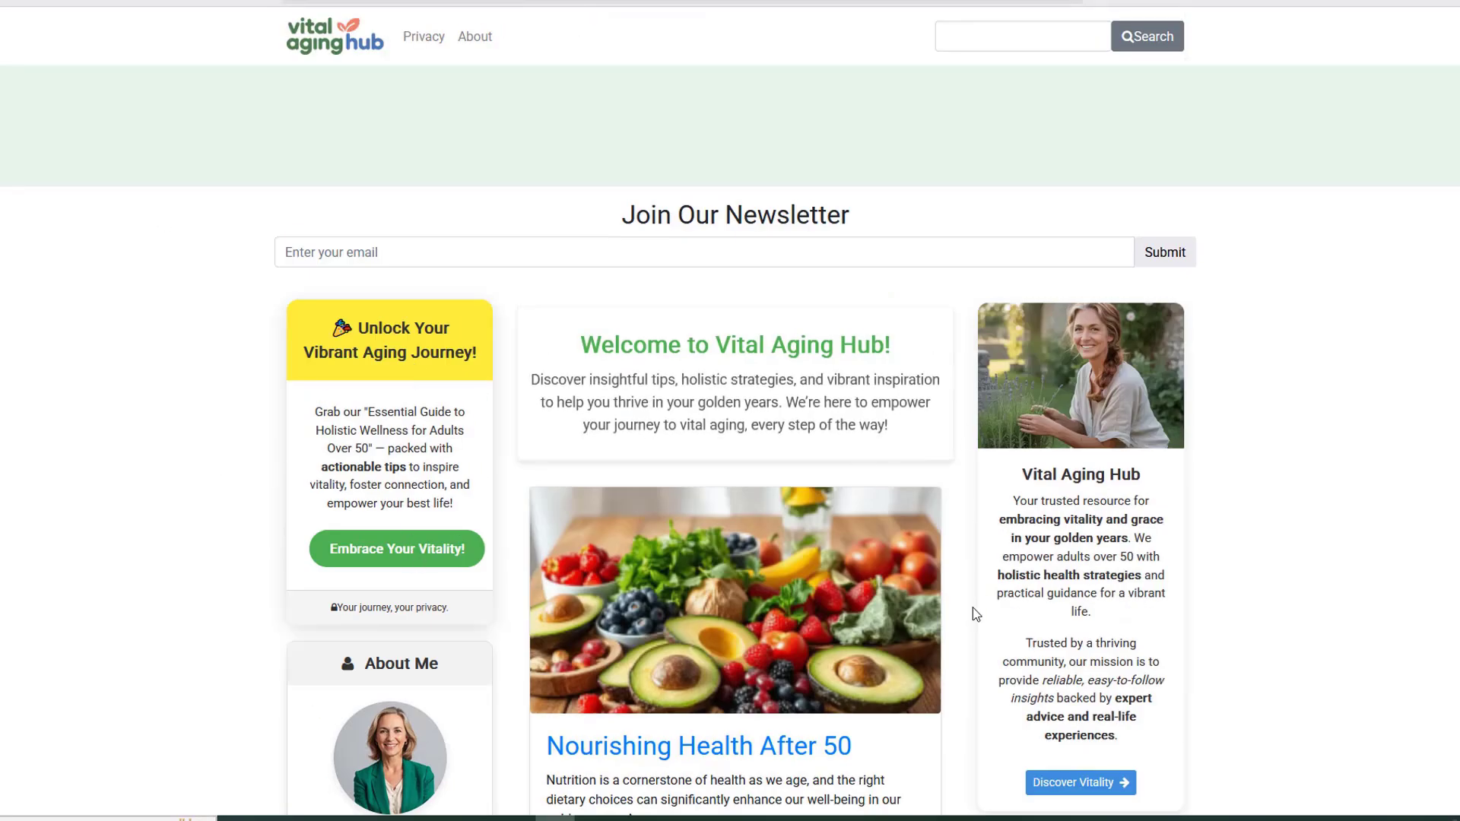
scroll(973, 608, "down", 3)
scroll(668, 441, "down", 15)
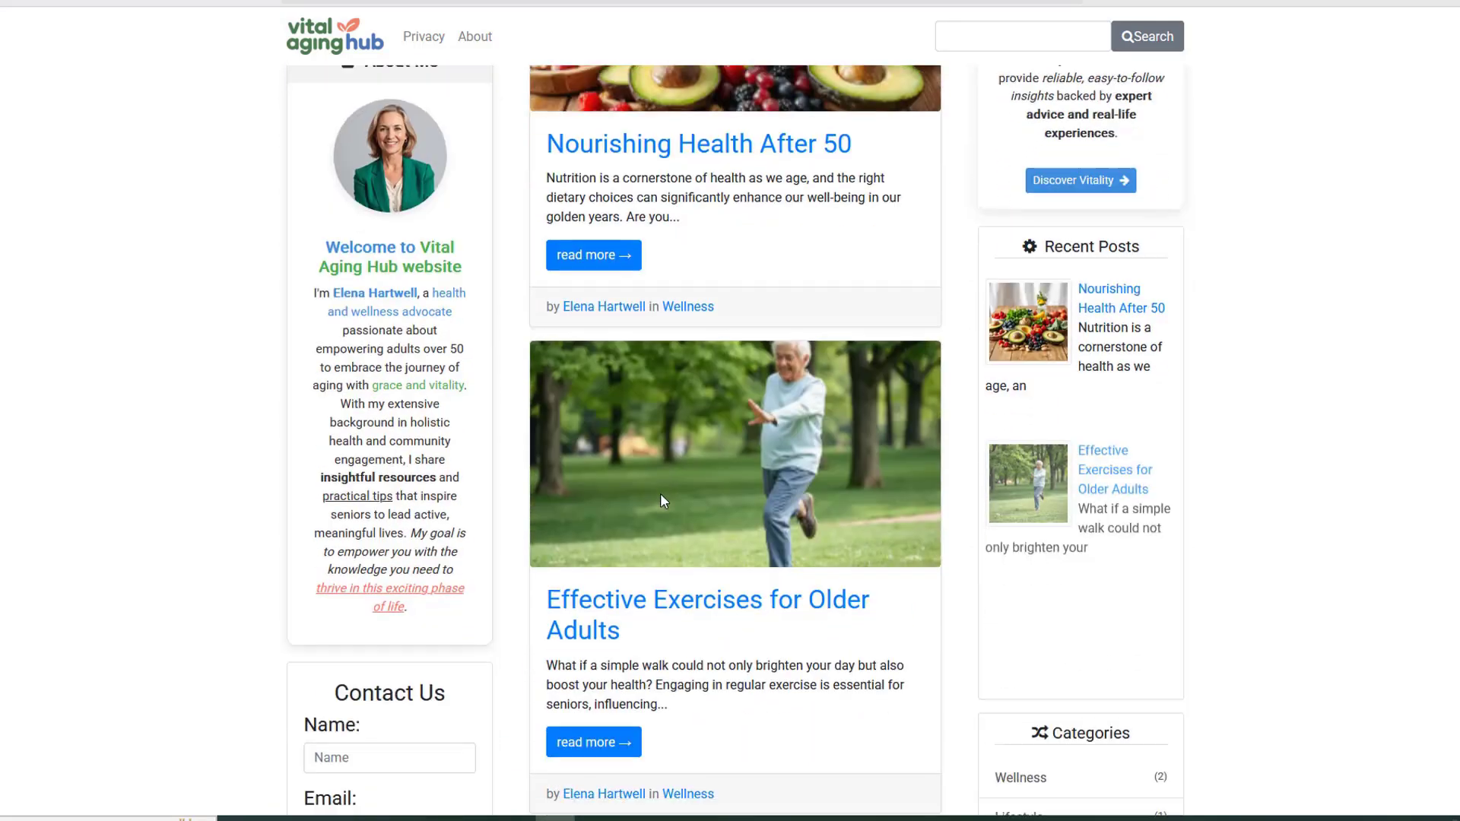
scroll(664, 502, "down", 12)
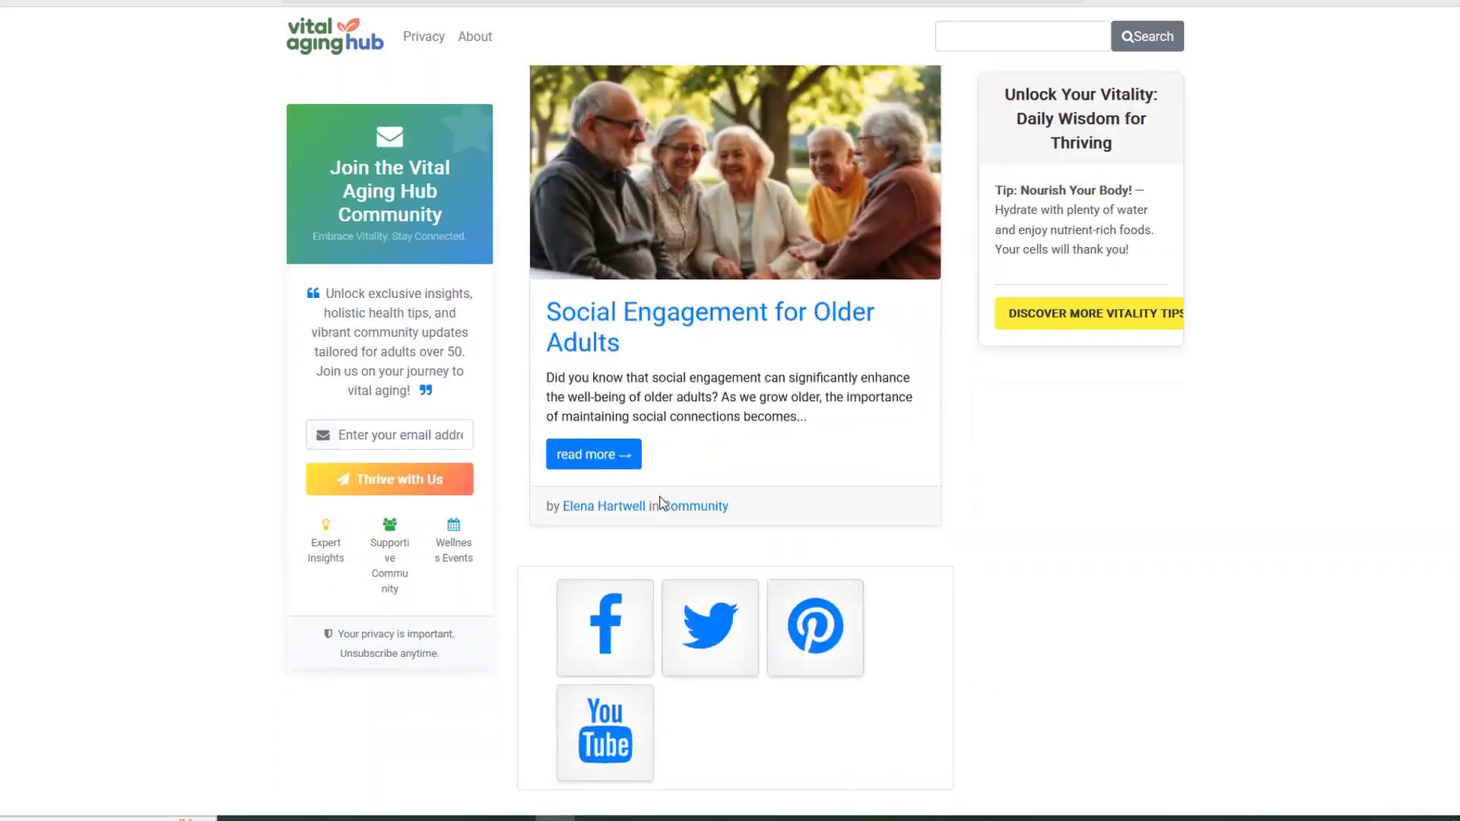
Step: Set the home page columns of the Content widget in the Home content area to 3 columns and confirm the edit
scroll(666, 497, "up", 15)
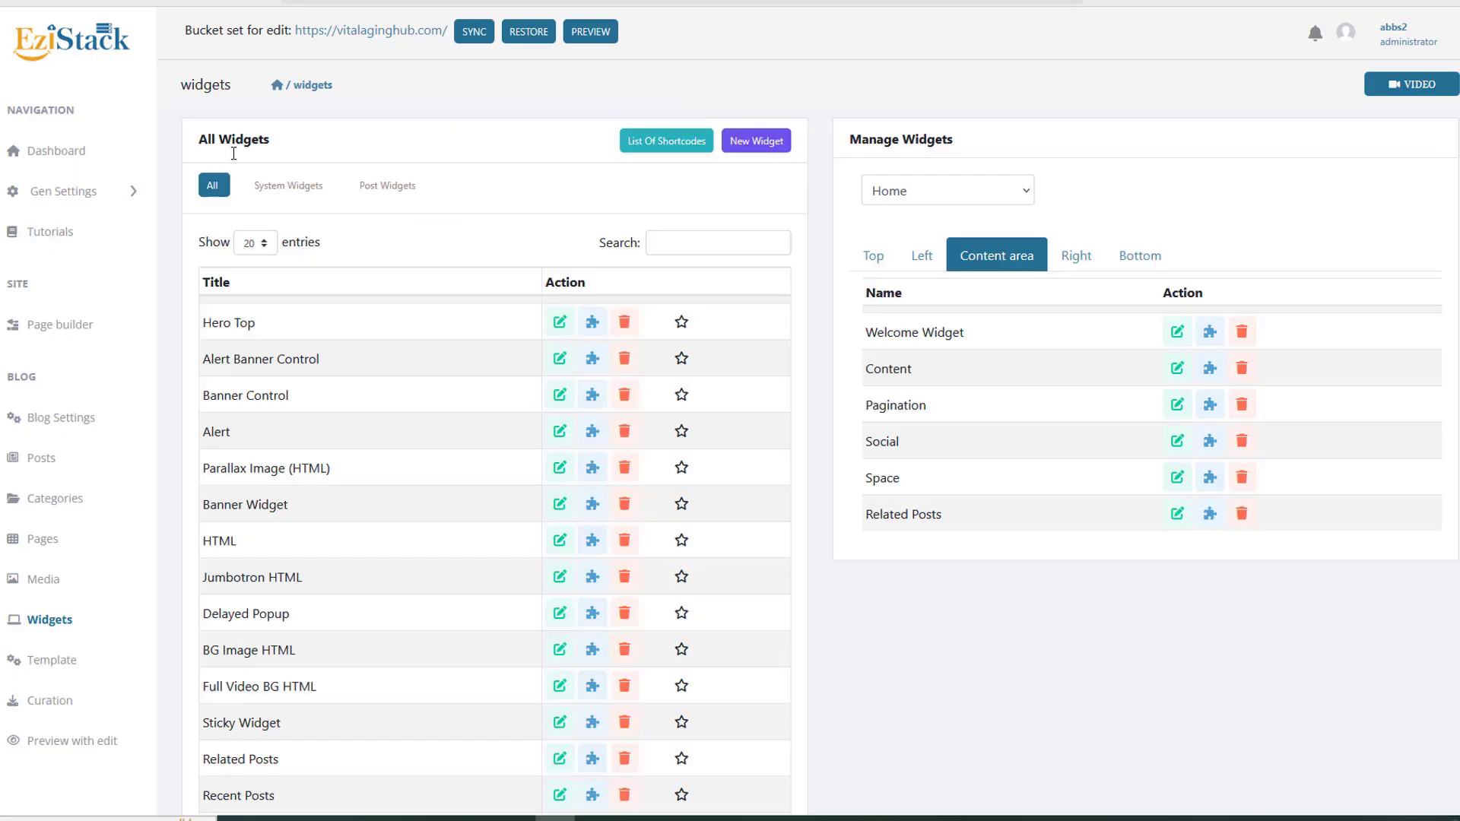
left_click(1177, 370)
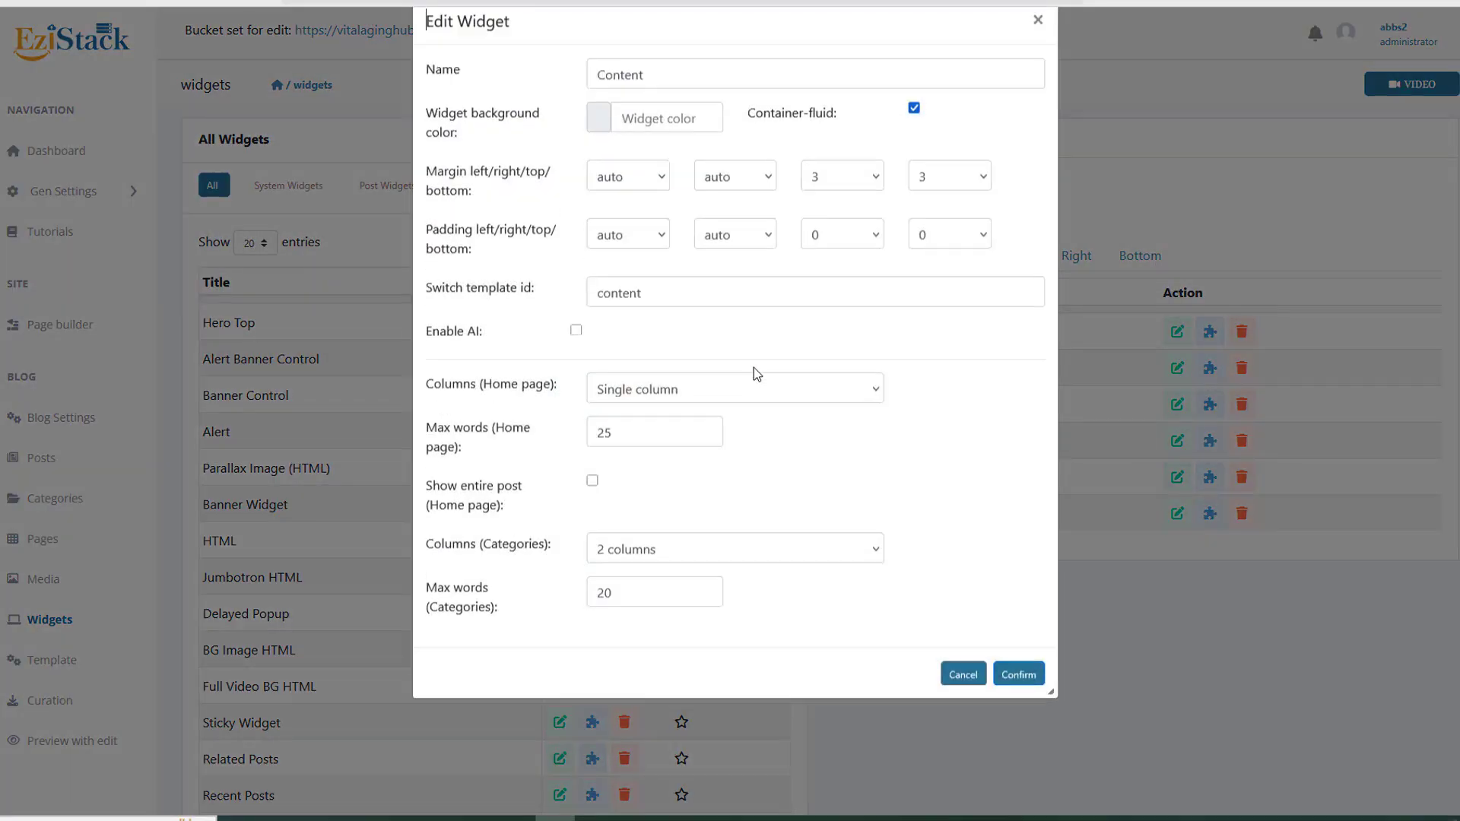
left_click(653, 443)
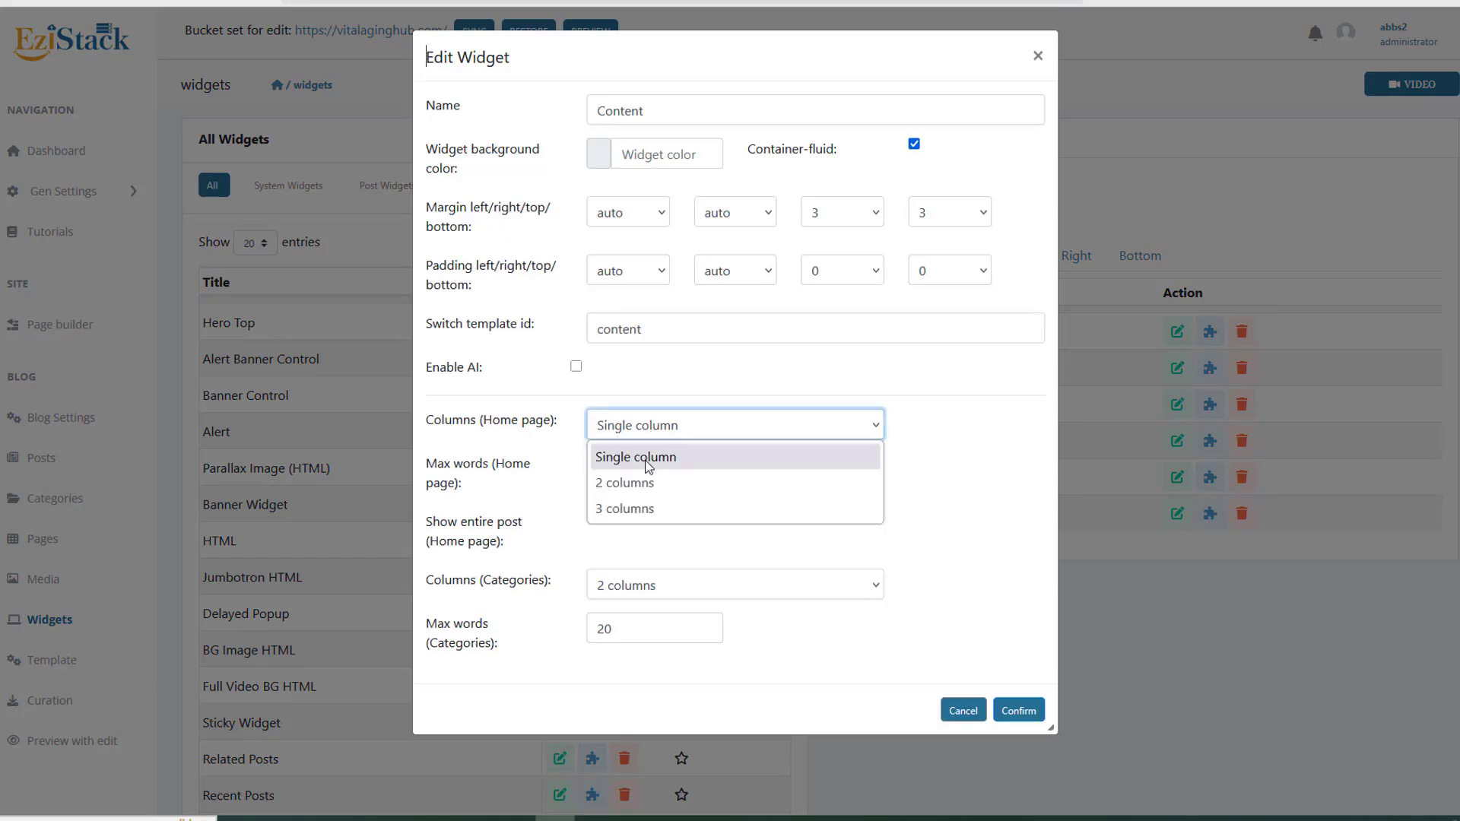
left_click(641, 508)
left_click(1019, 711)
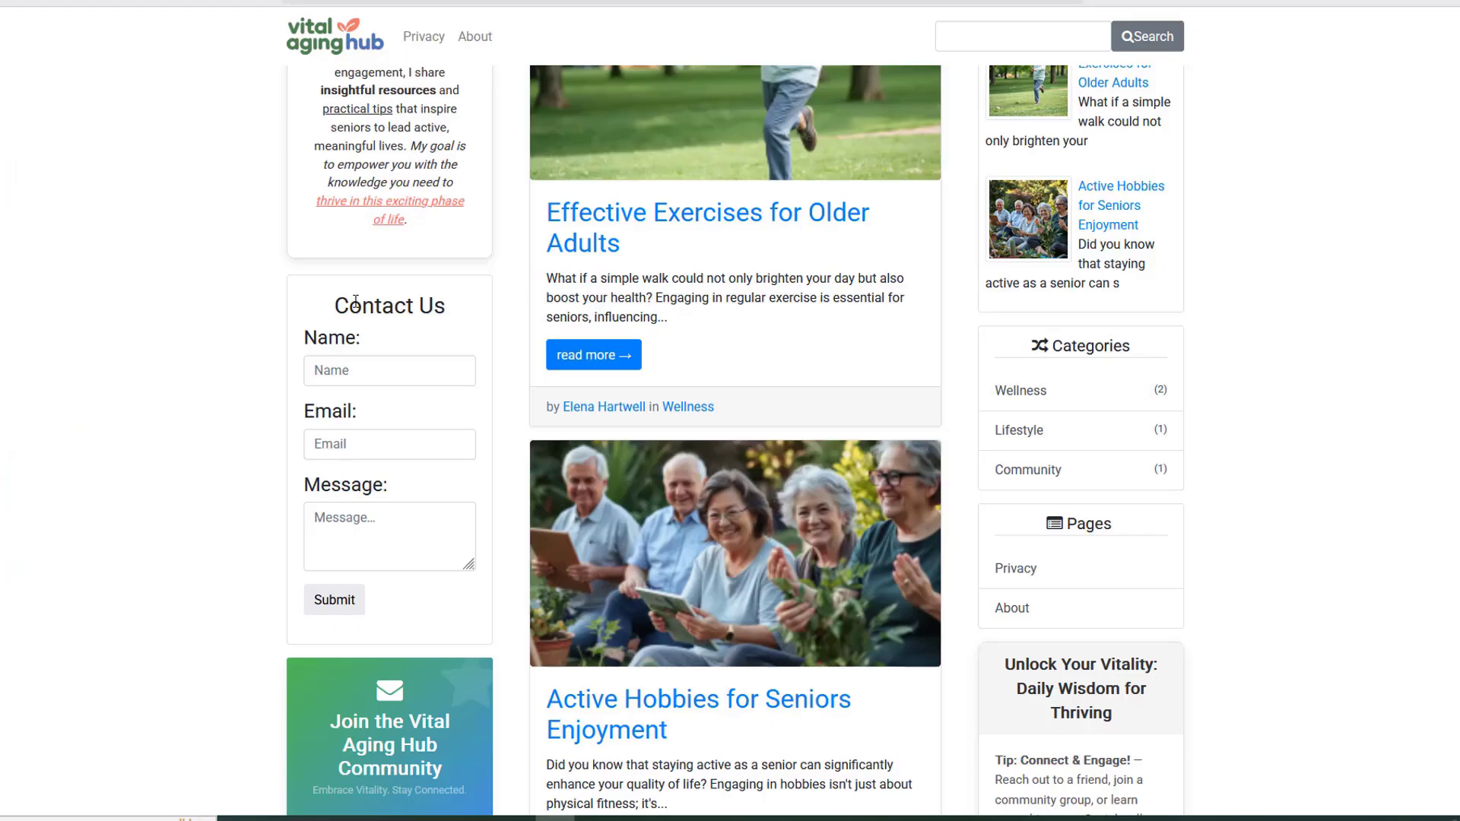
Step: Reload the site preview and examine how the post titles and excerpts fit in the home page's post columns
key("F5")
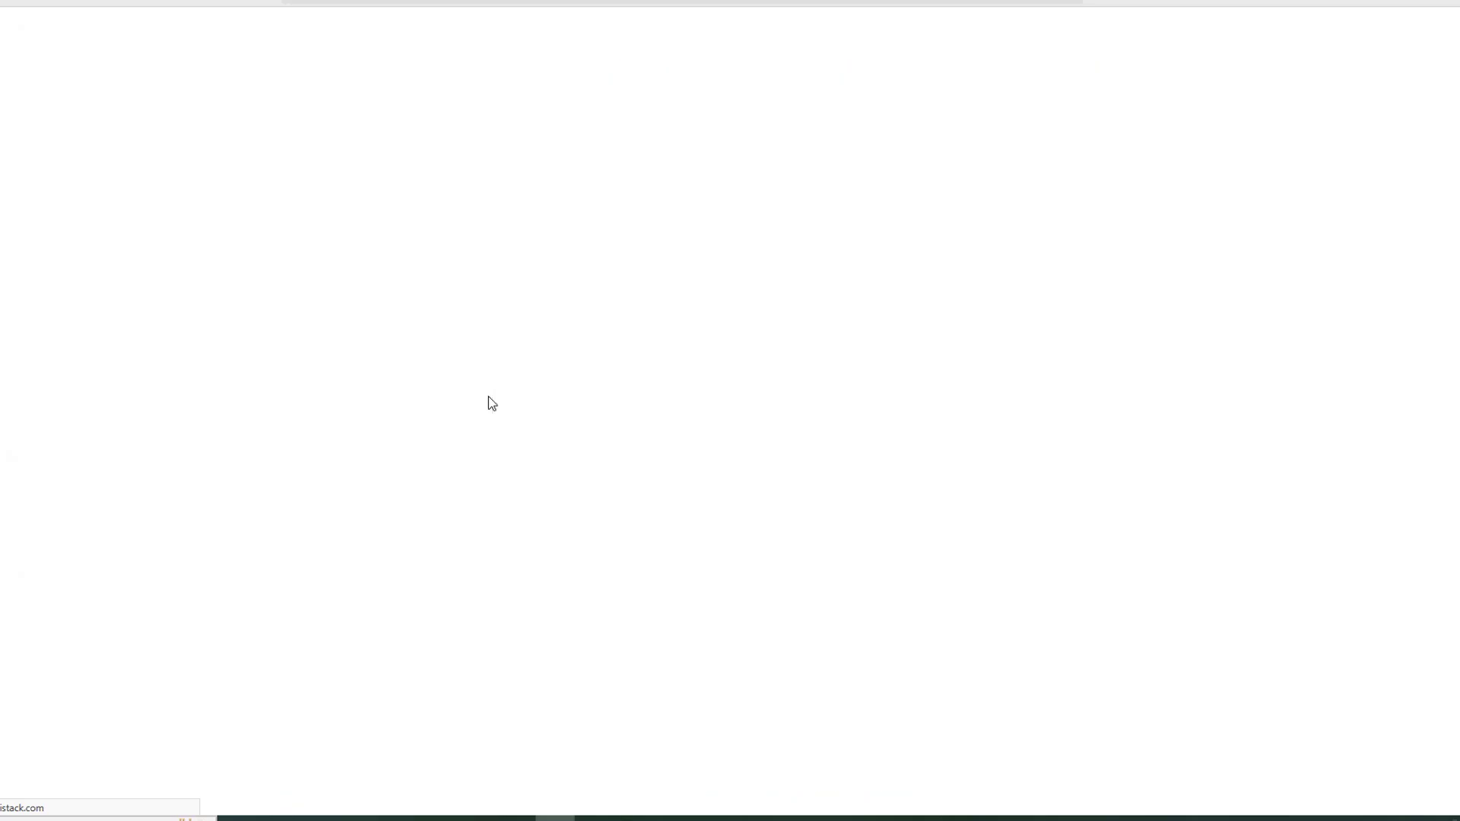
scroll(585, 499, "up", 8)
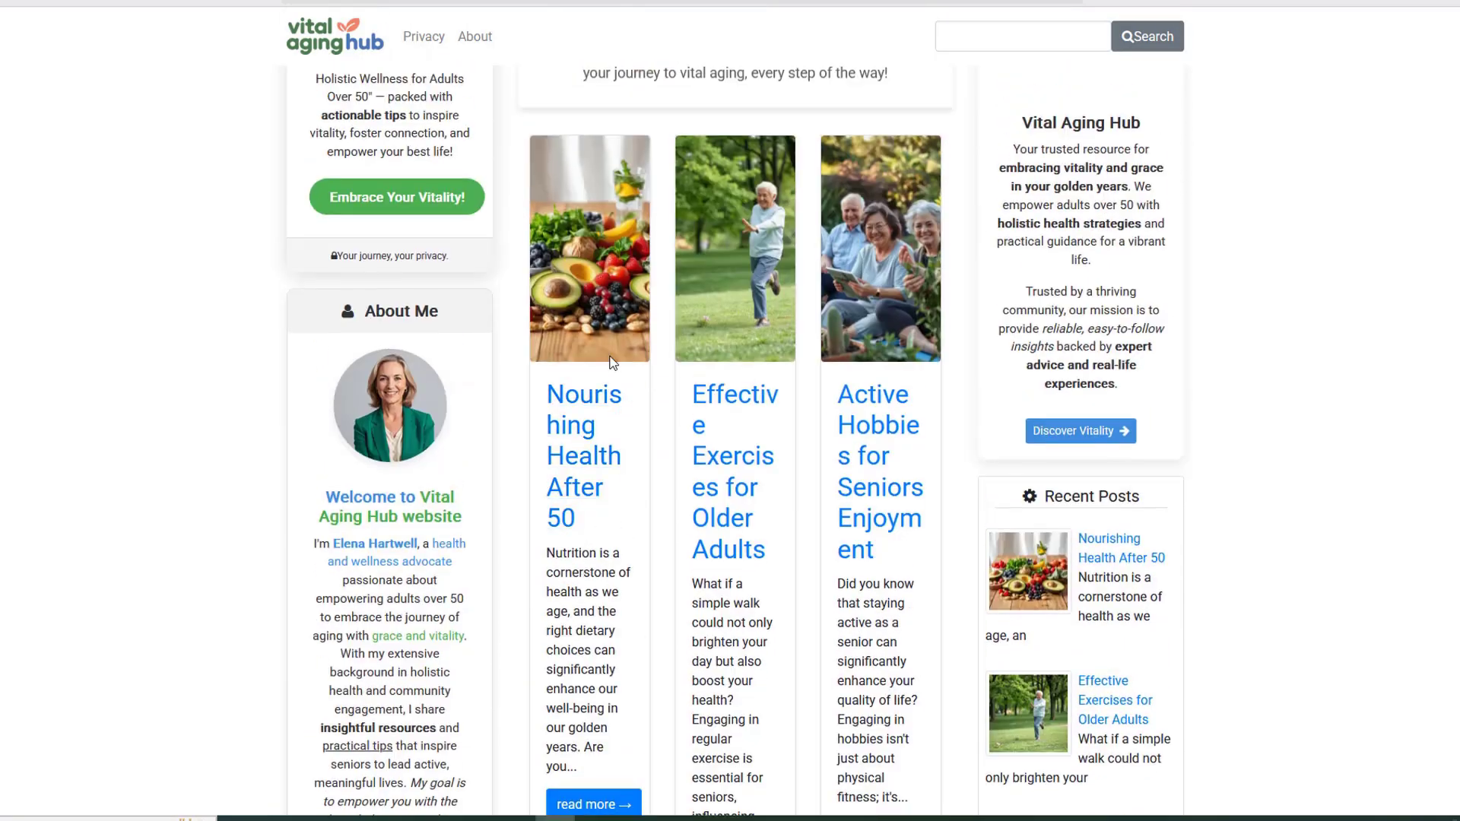
scroll(851, 509, "down", 2)
scroll(852, 509, "down", 1)
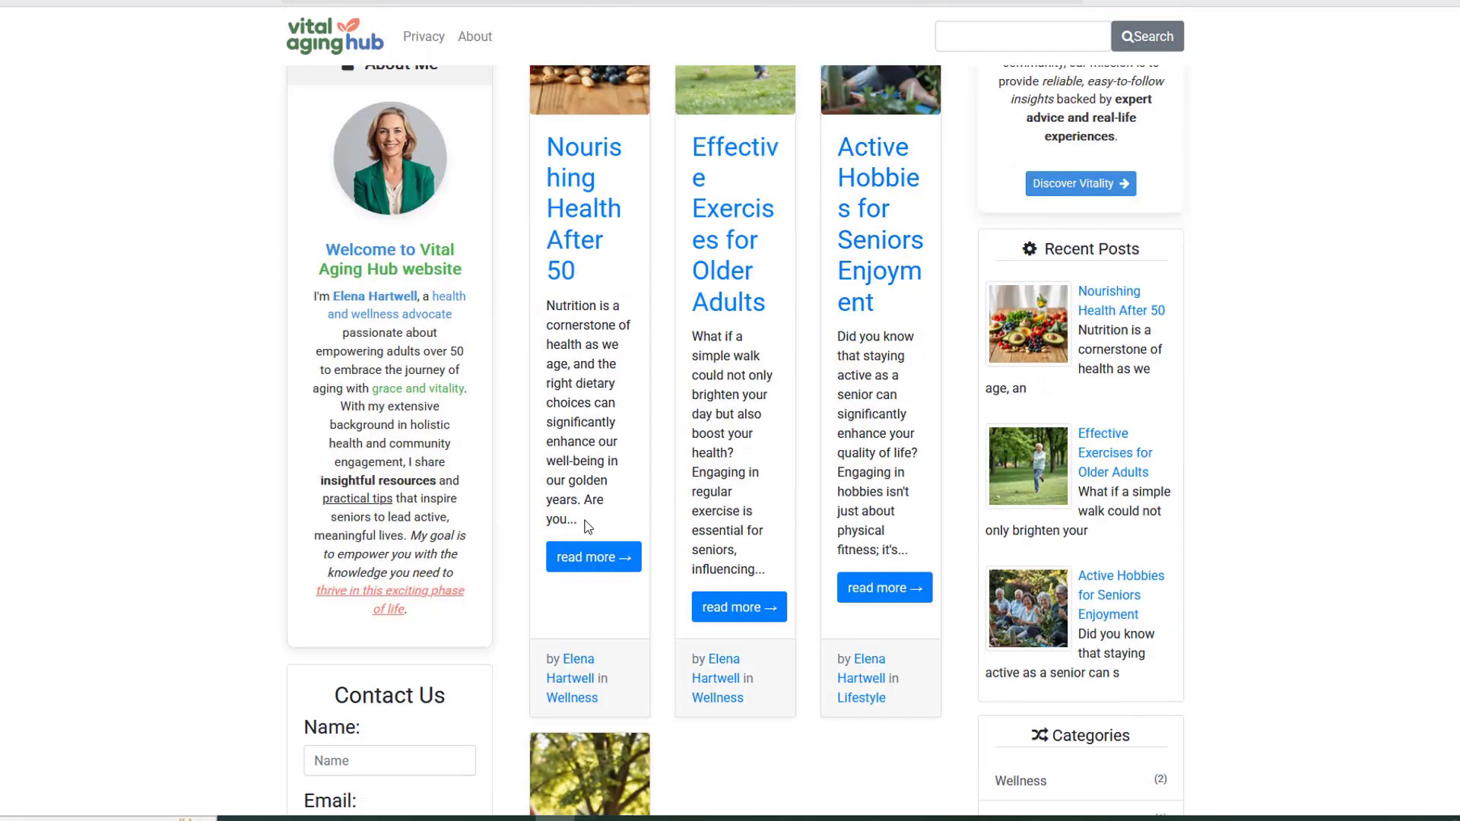
left_click_drag(628, 522, 666, 403)
left_click_drag(747, 567, 712, 396)
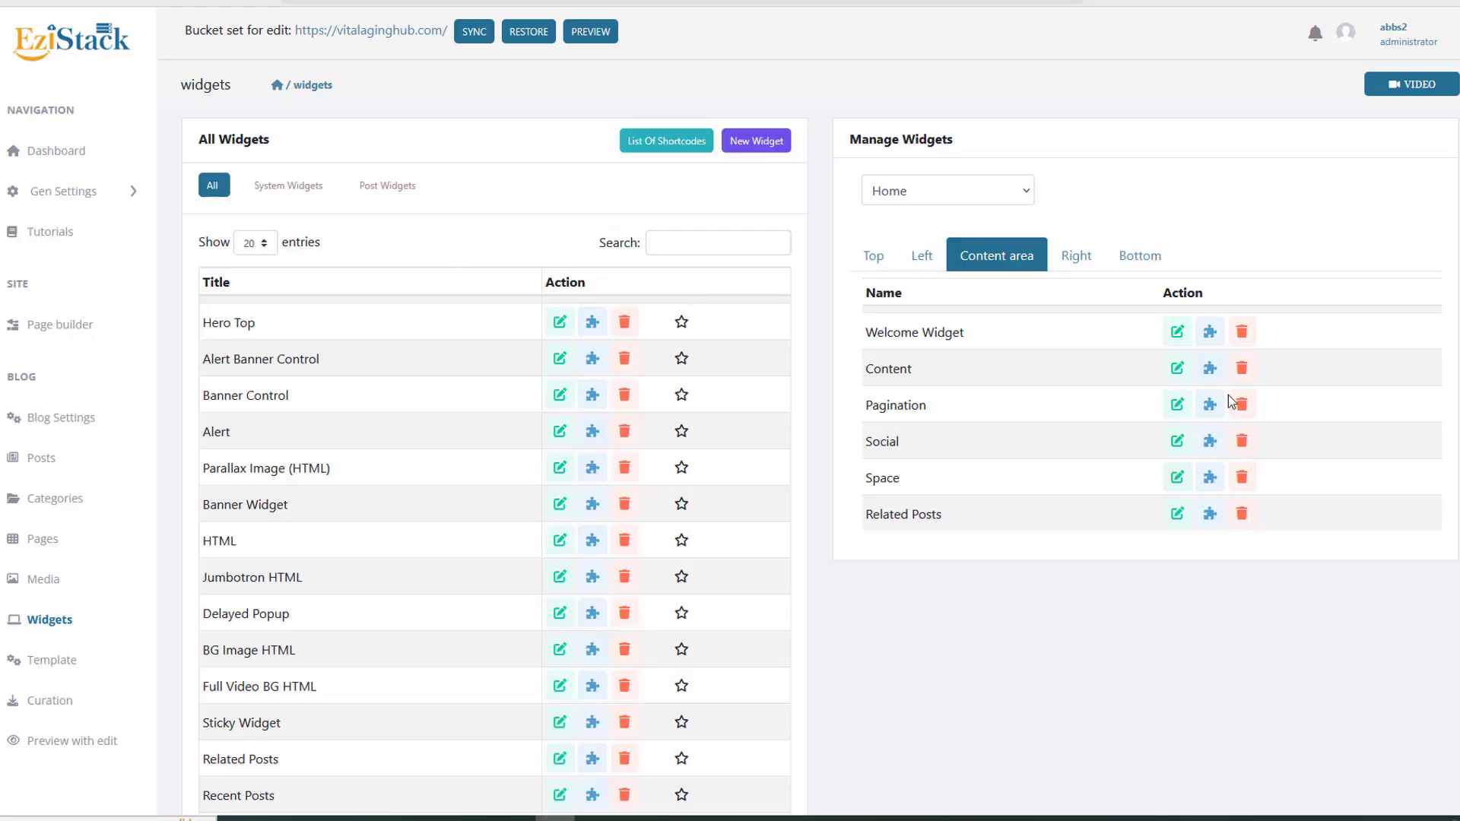
Step: Change the Content widget's home page columns to 2 columns and confirm the edit
left_click(1177, 368)
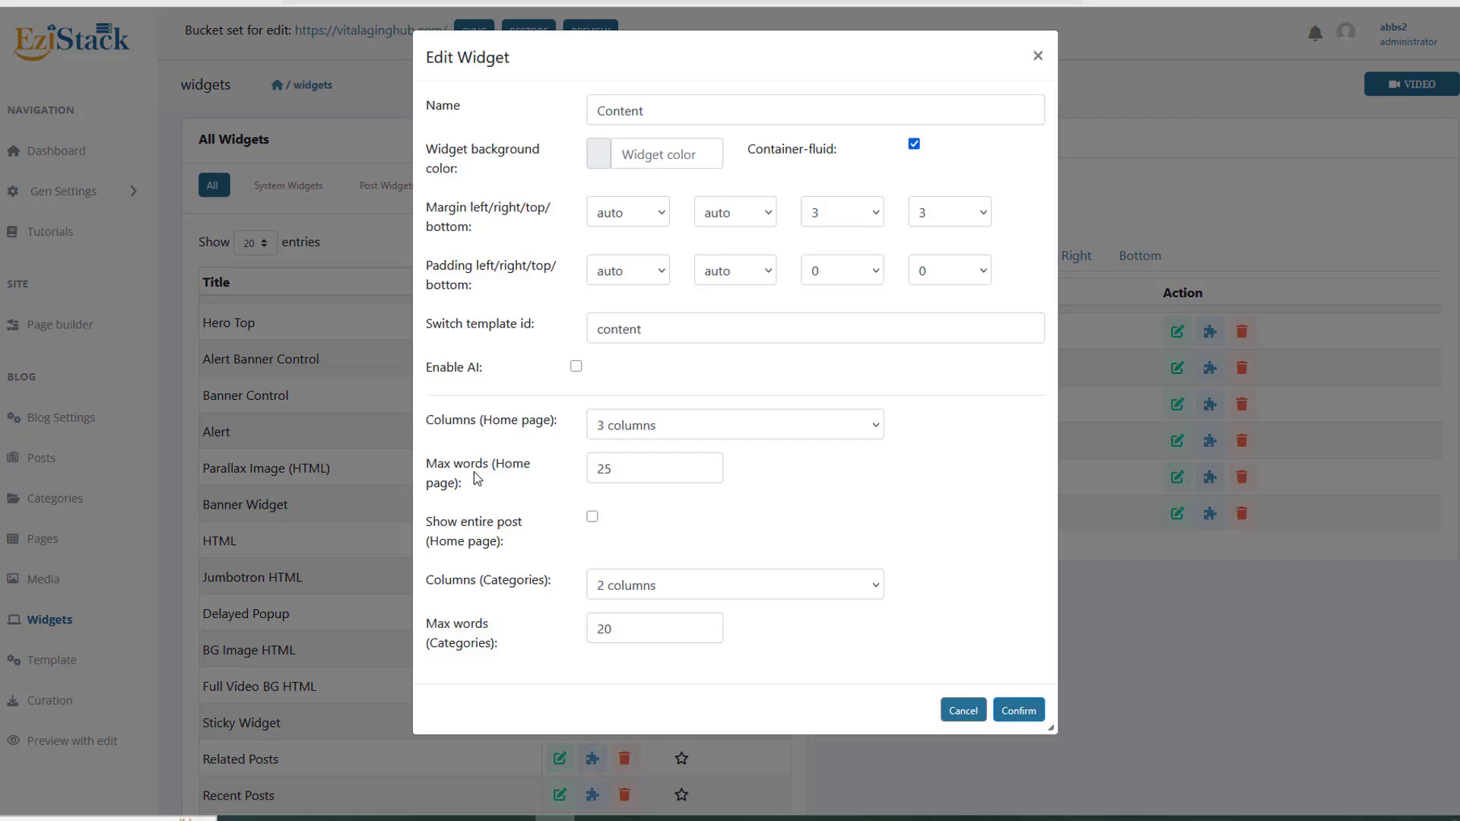
left_click_drag(618, 470, 575, 470)
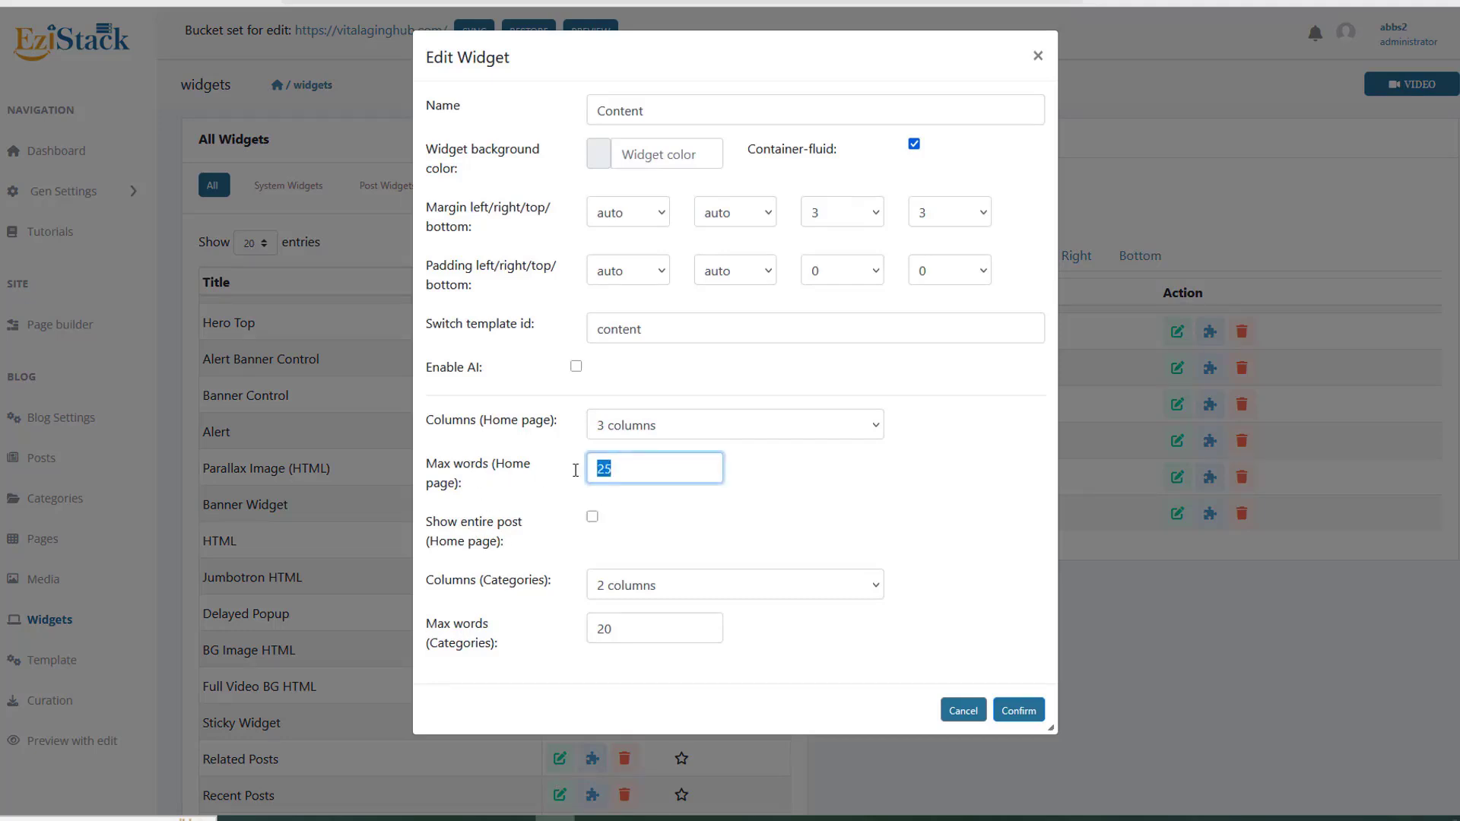
left_click(678, 432)
left_click(636, 467)
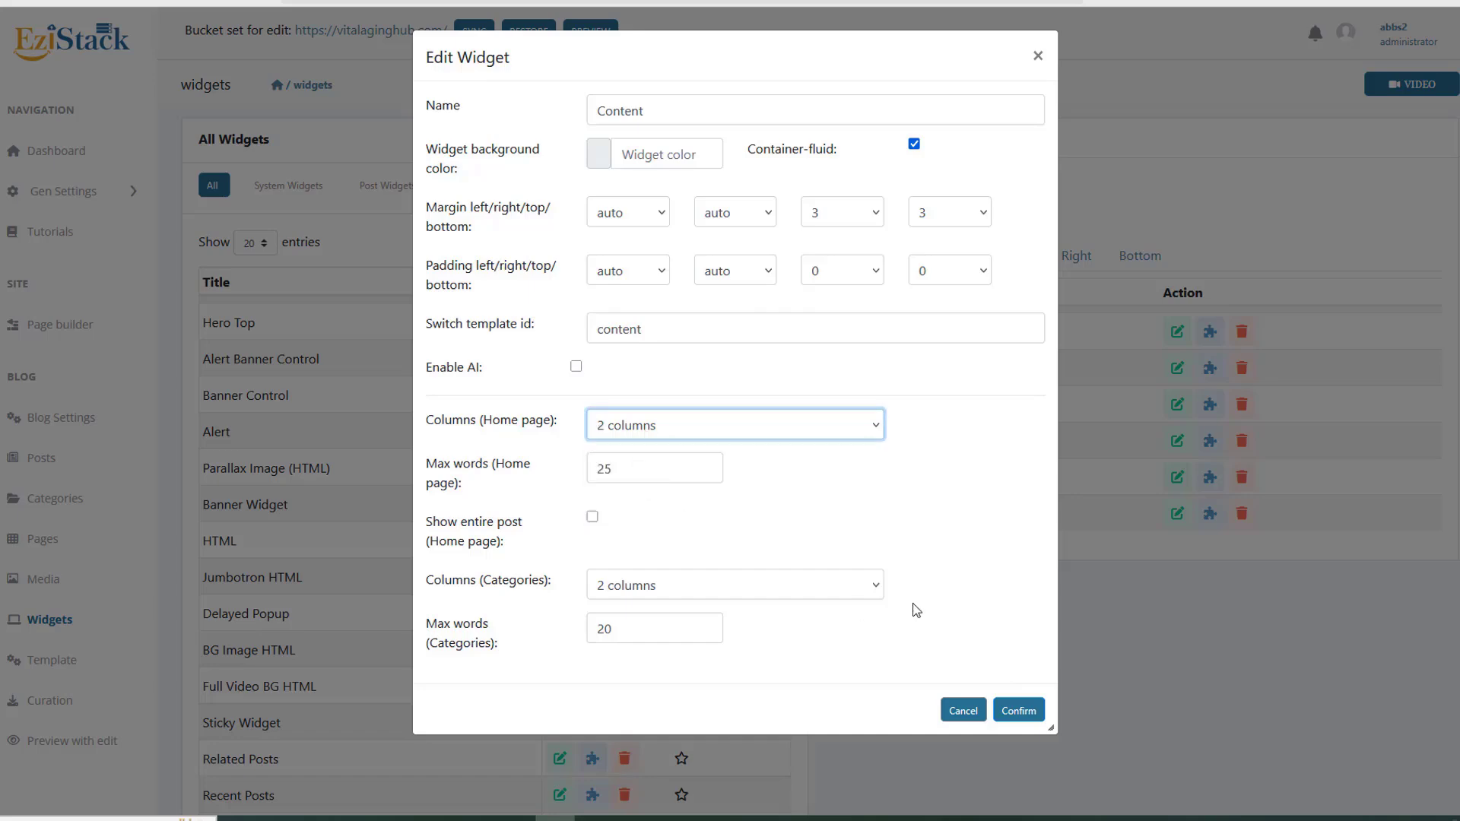
left_click(1019, 710)
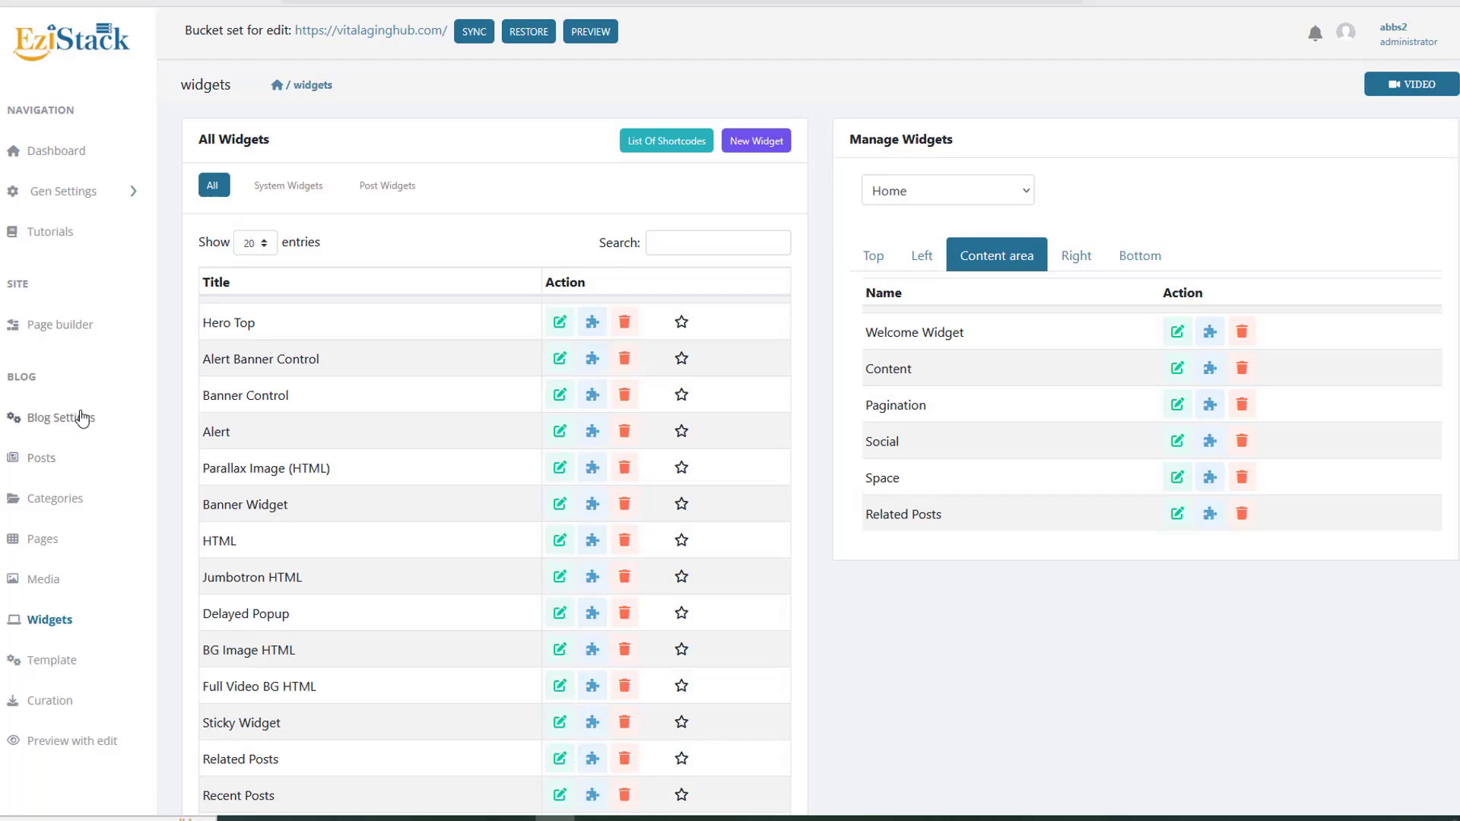
Step: Turn on Container fluid in the template's sidebar settings and submit the change
scroll(82, 642, "down", 3)
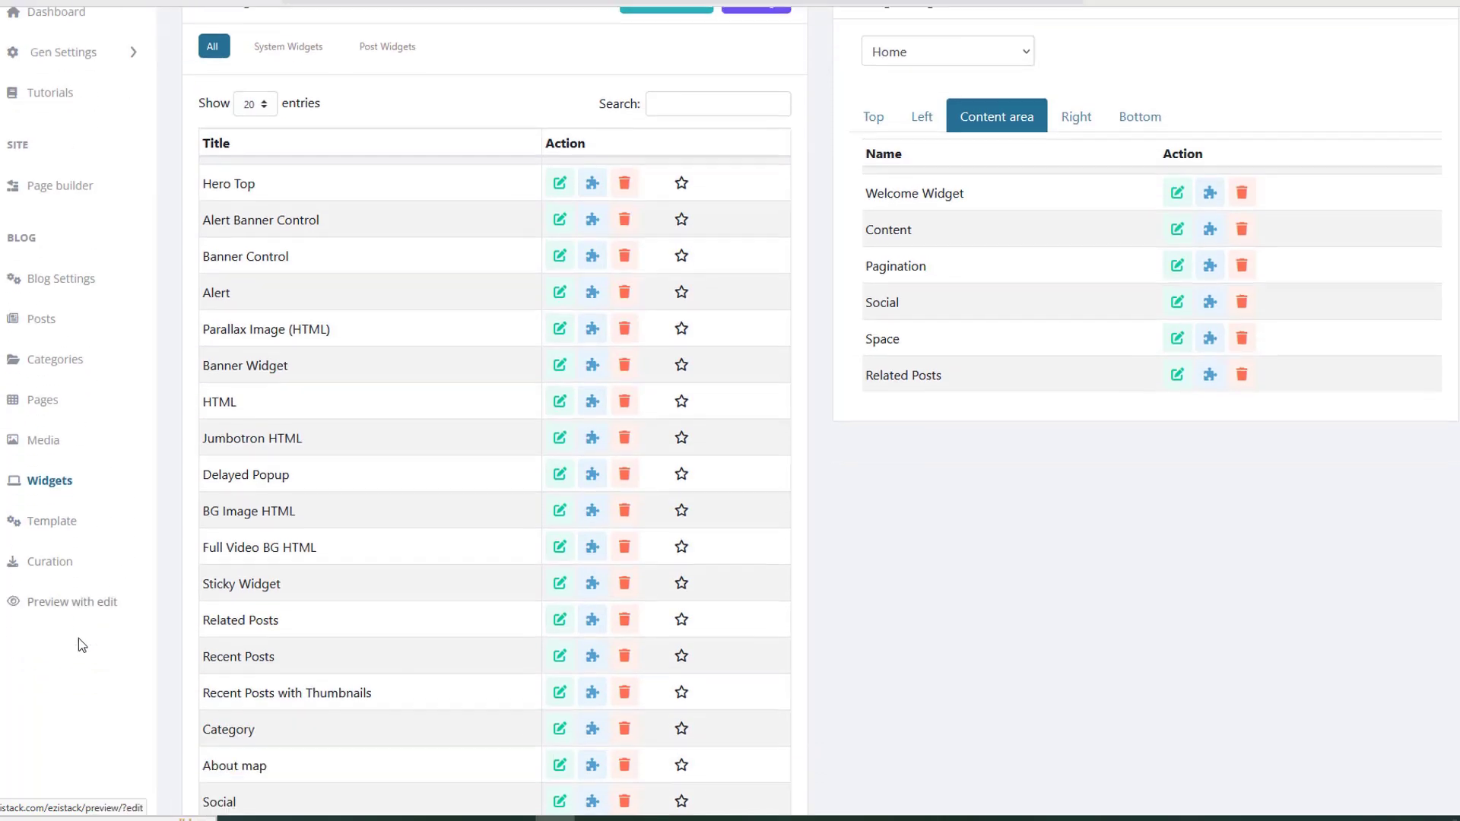
left_click(47, 496)
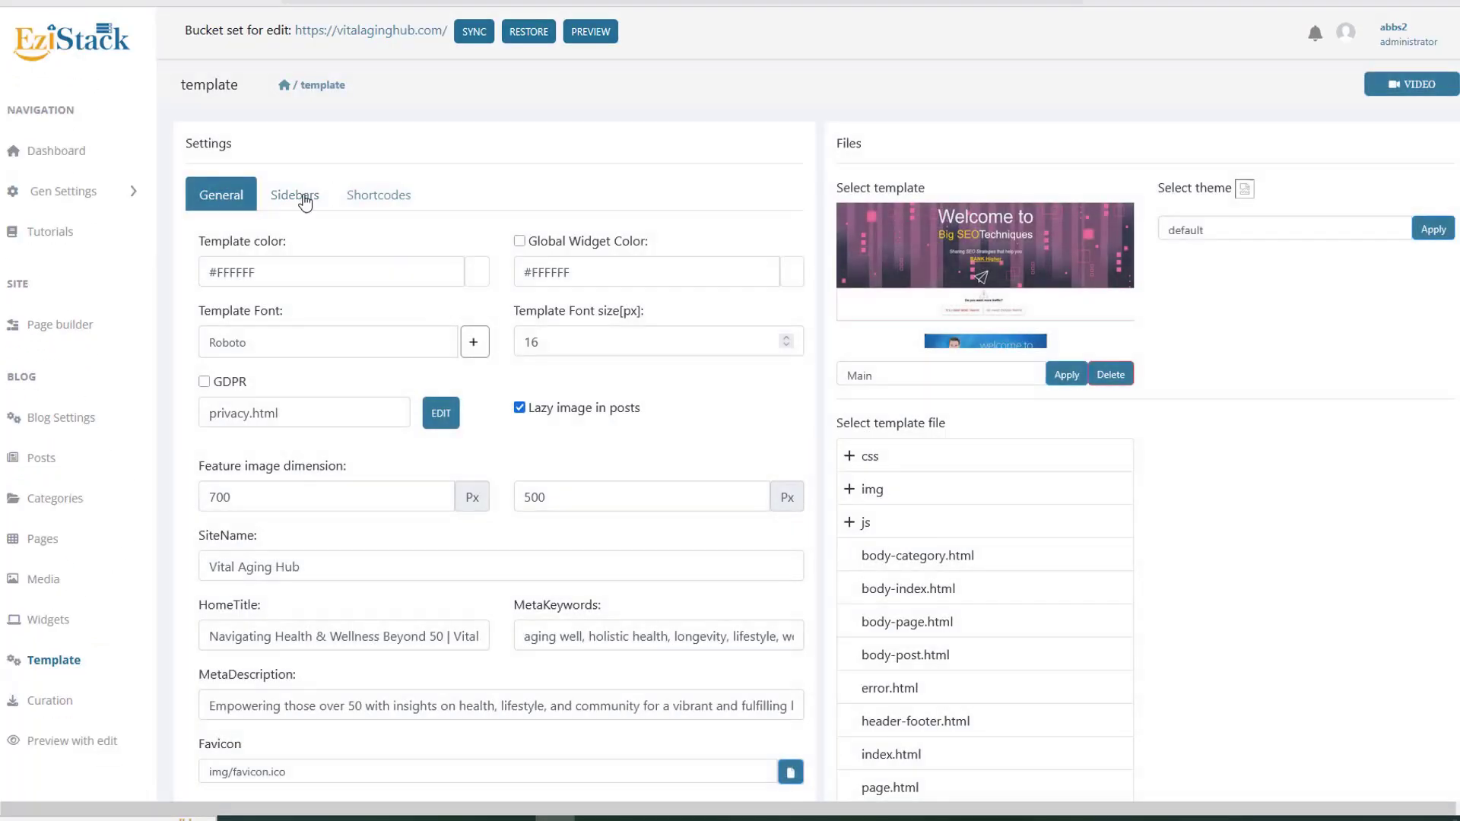
left_click(300, 200)
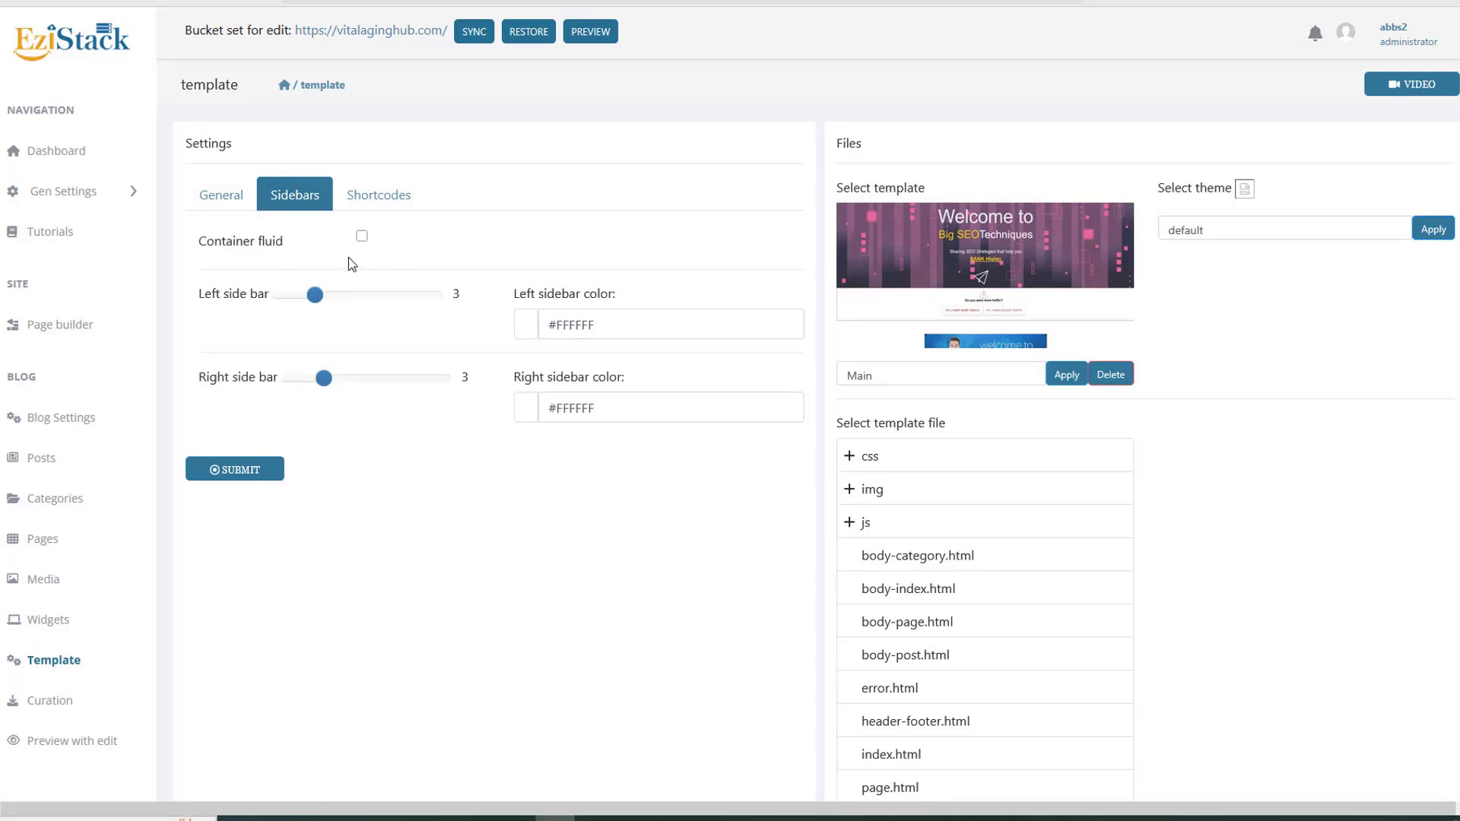
left_click(363, 237)
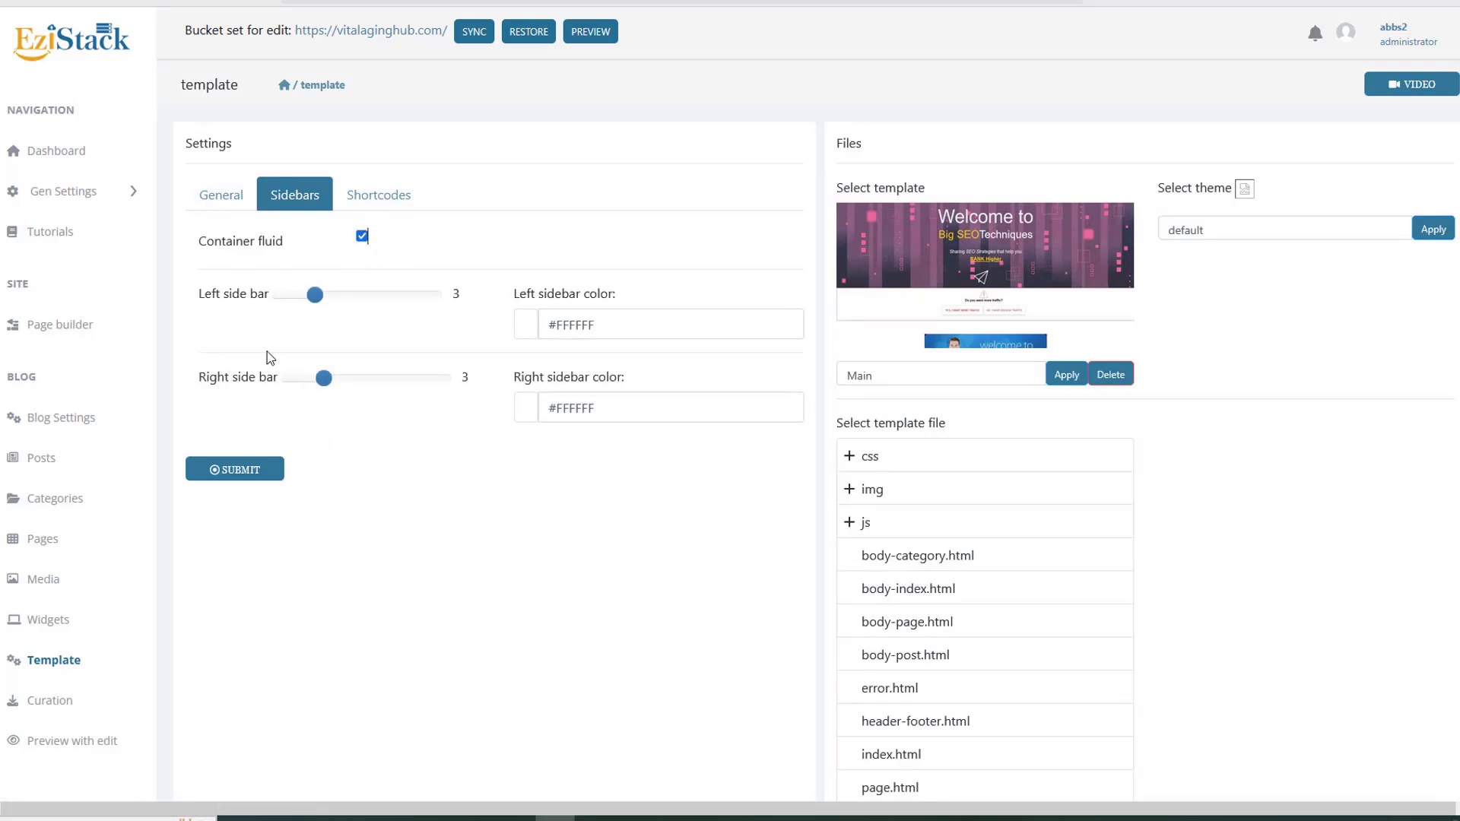
left_click(235, 479)
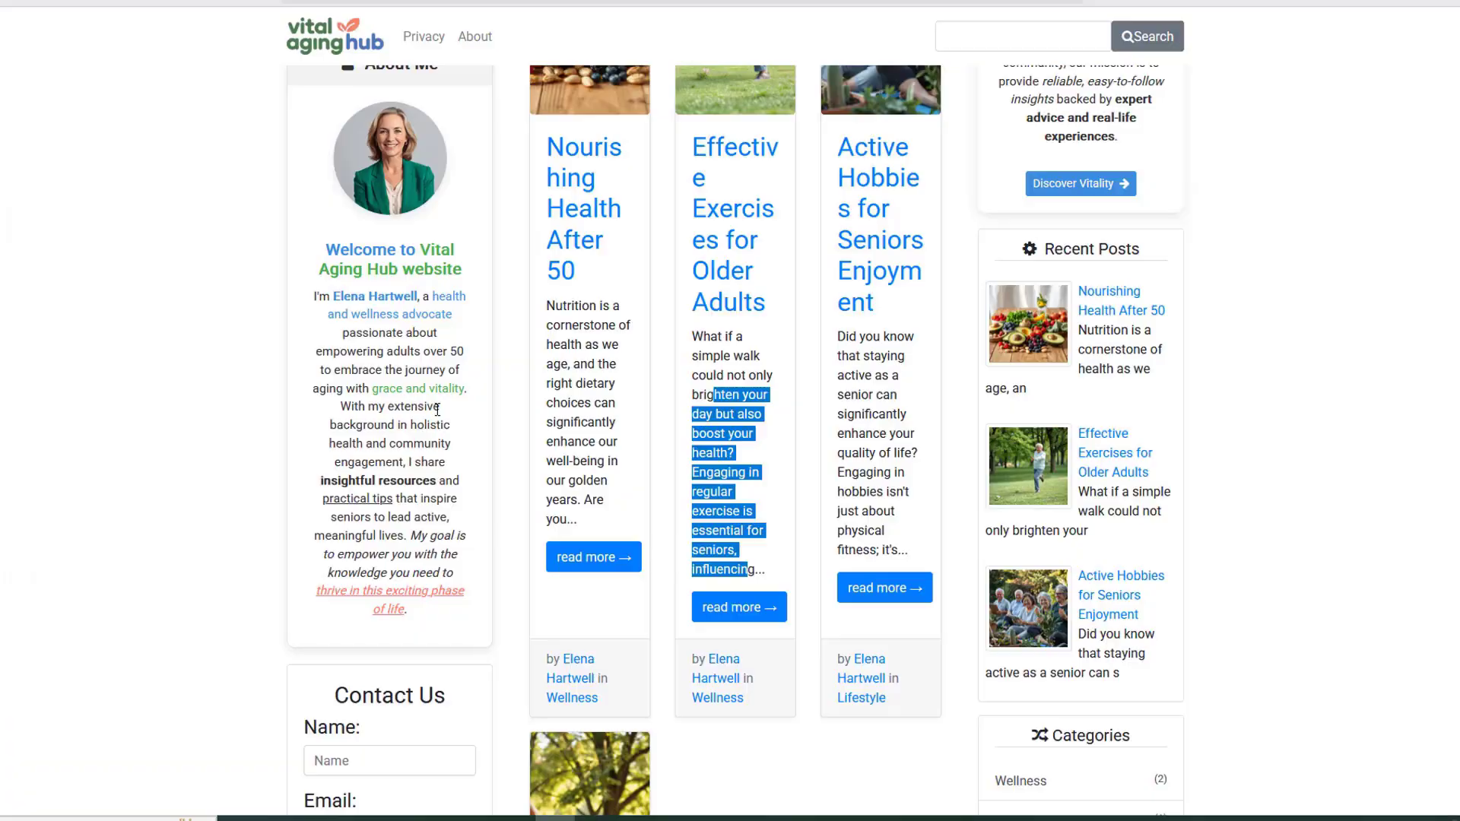
Step: Reload the site preview and check the home page's sidebars, posts and hero section
key("F5")
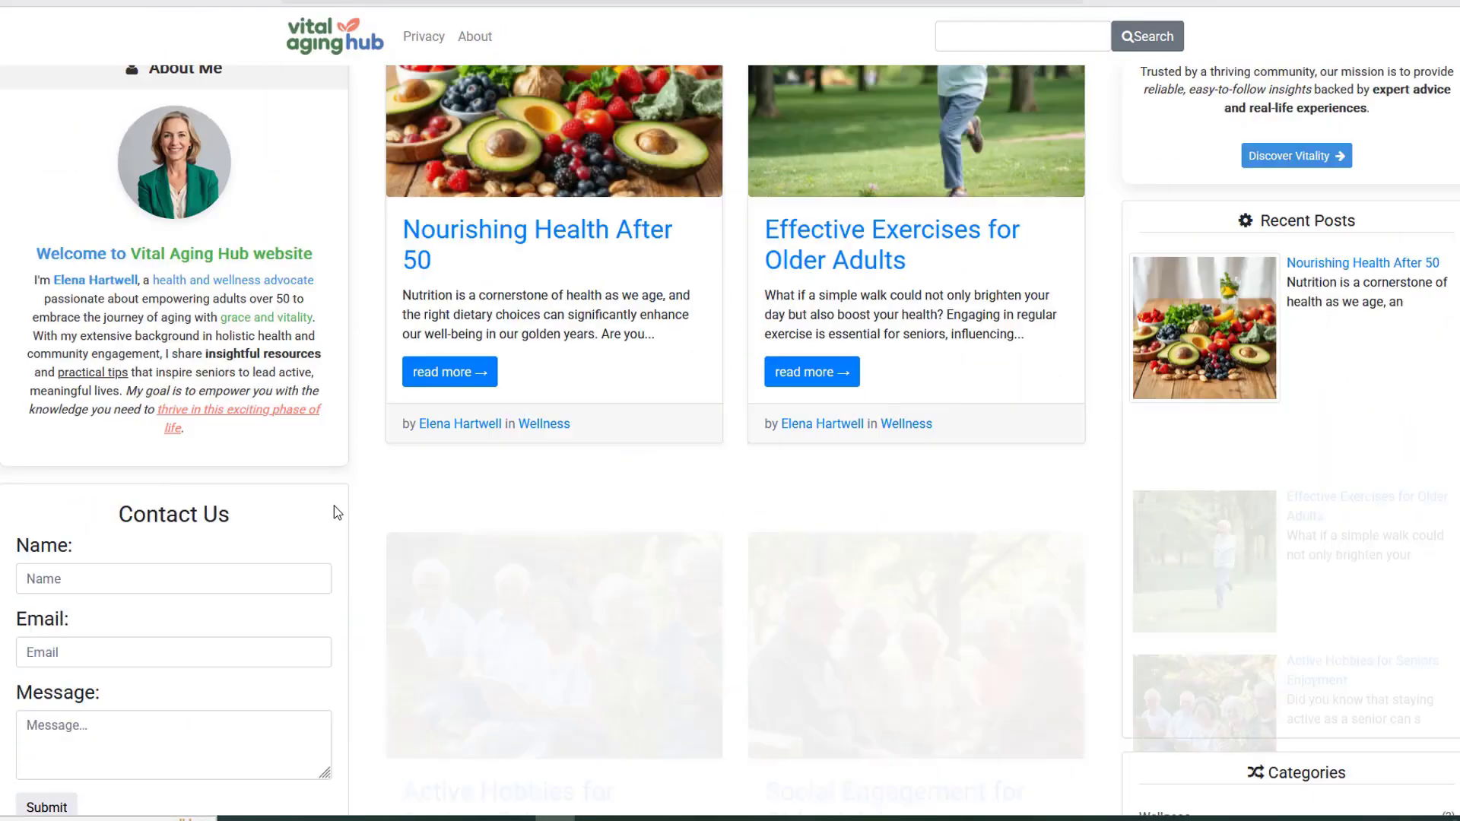
scroll(335, 505, "down", 10)
scroll(335, 505, "up", 20)
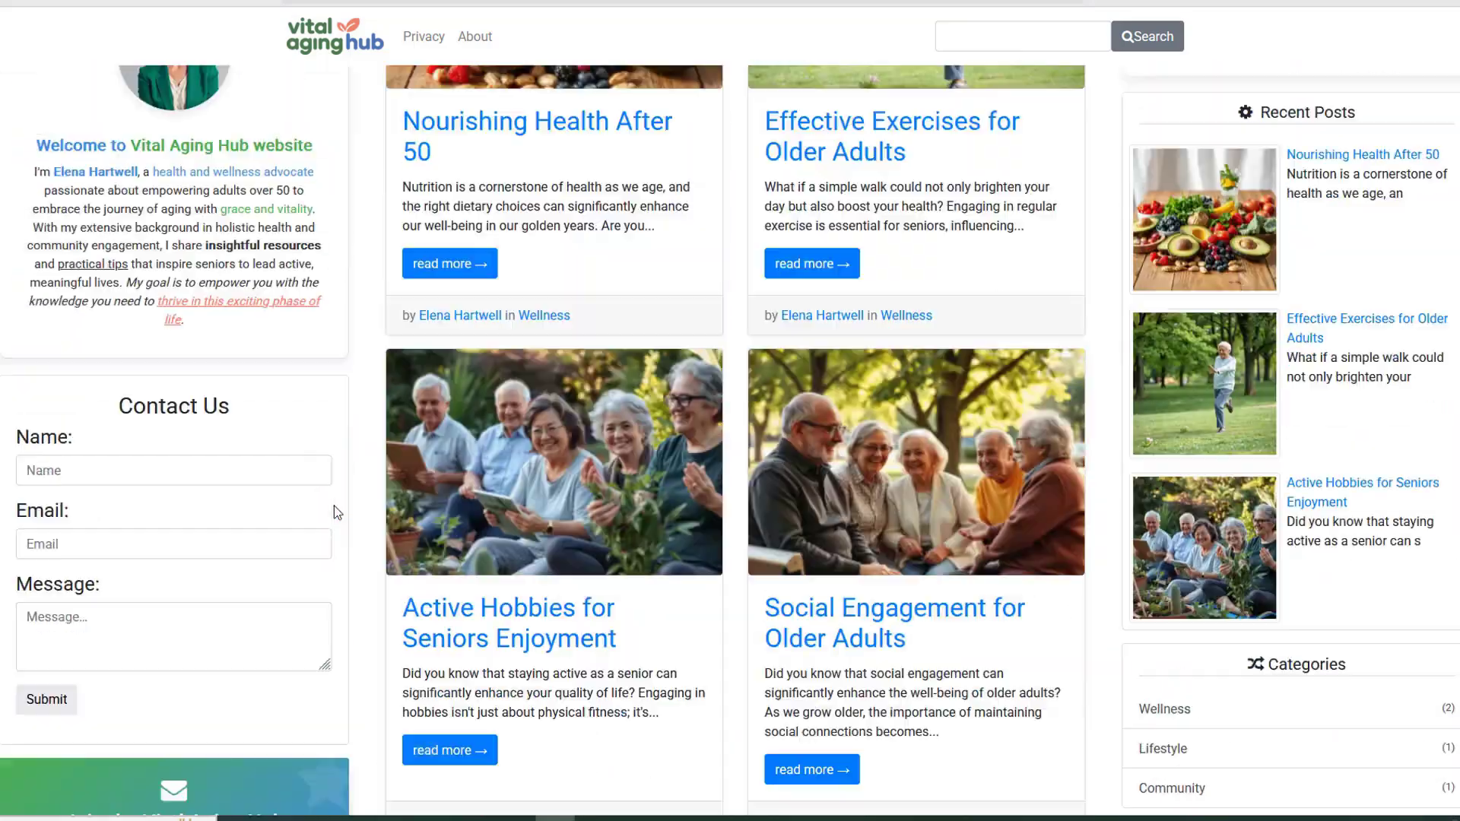
scroll(335, 511, "up", 3)
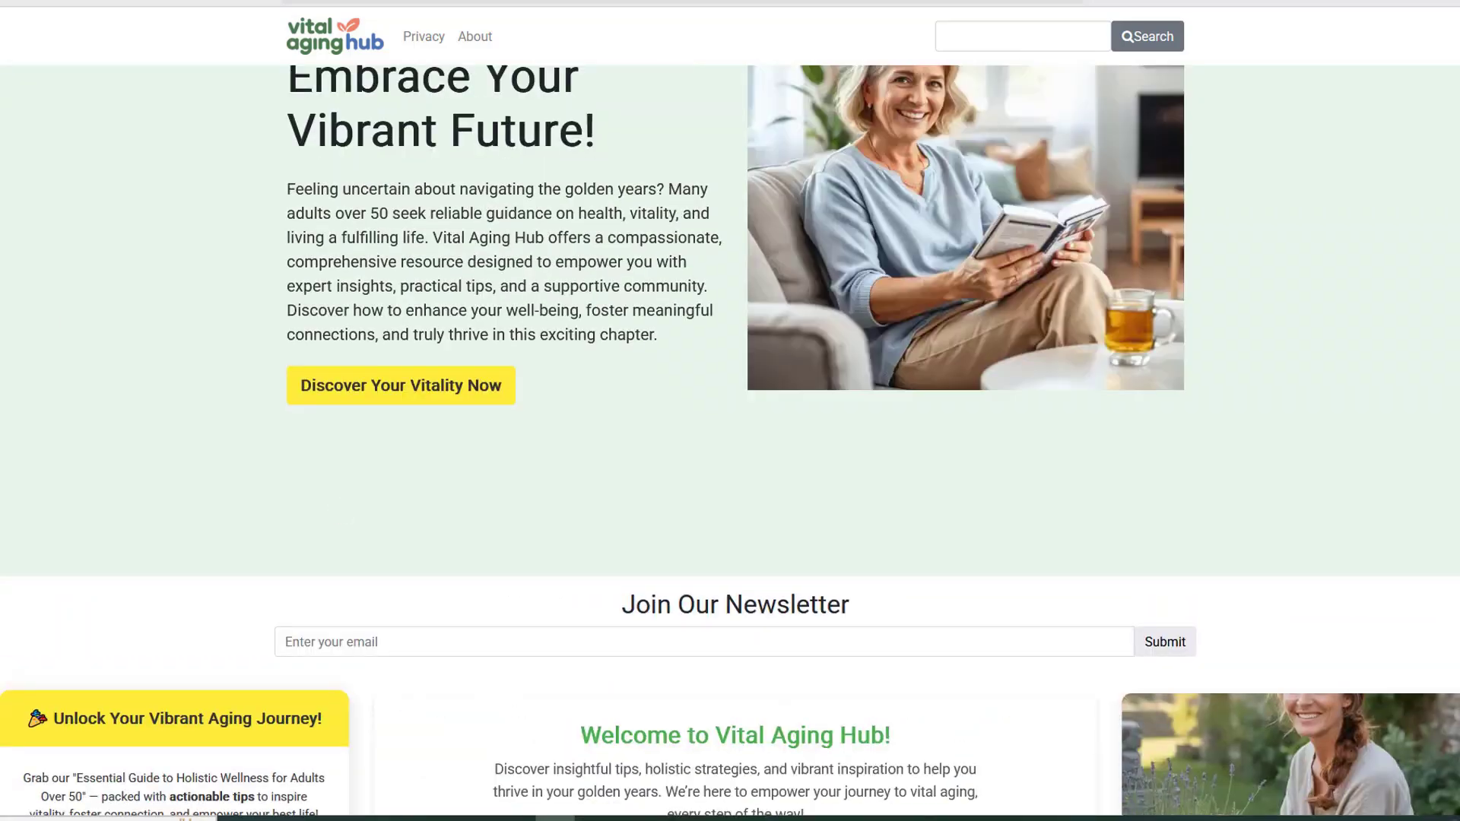
Step: View the photo of the man exercising in the park from the media library in the image editor, then close it
key("ctrl+Tab")
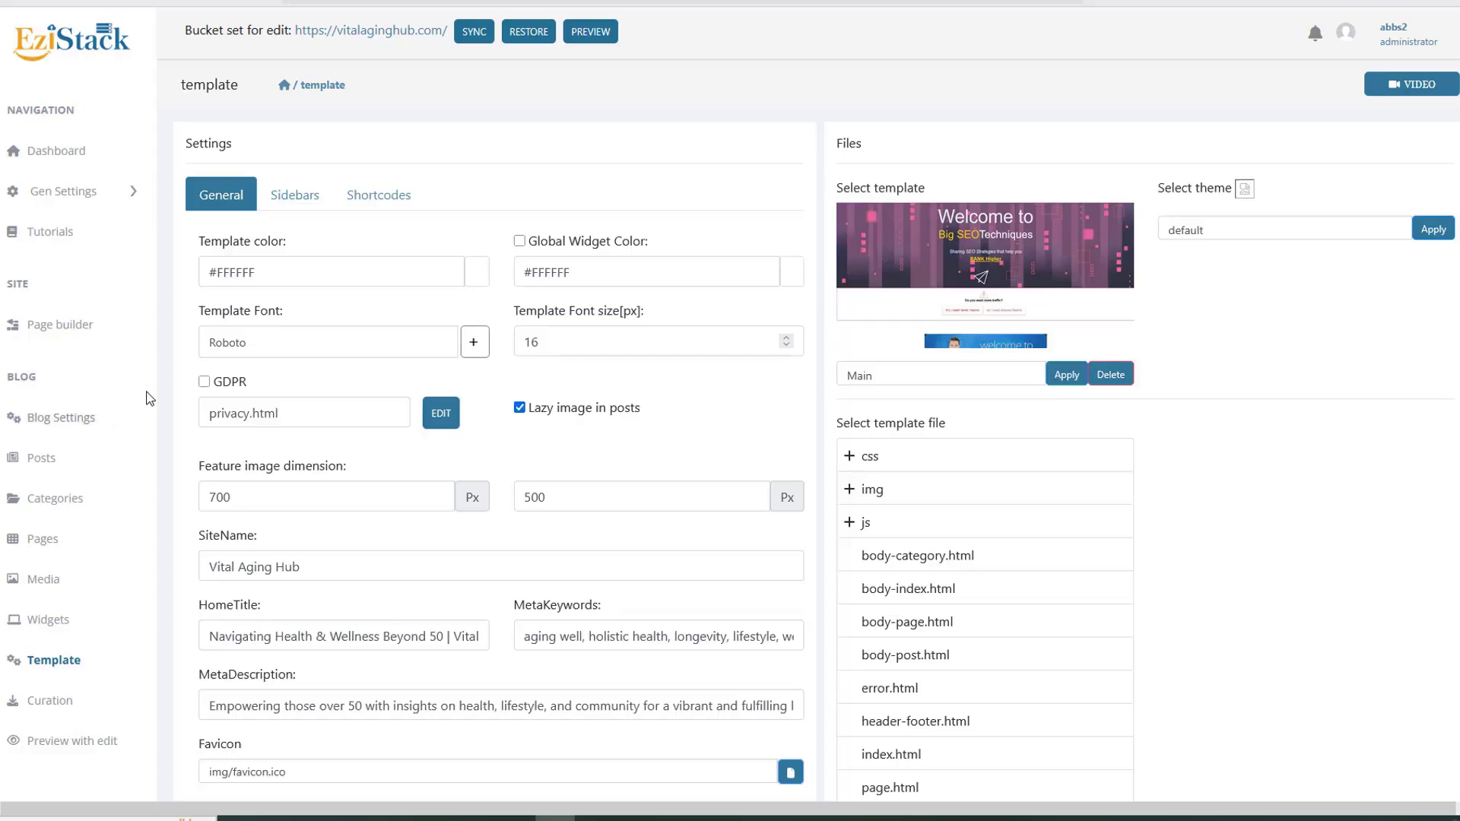
left_click(53, 579)
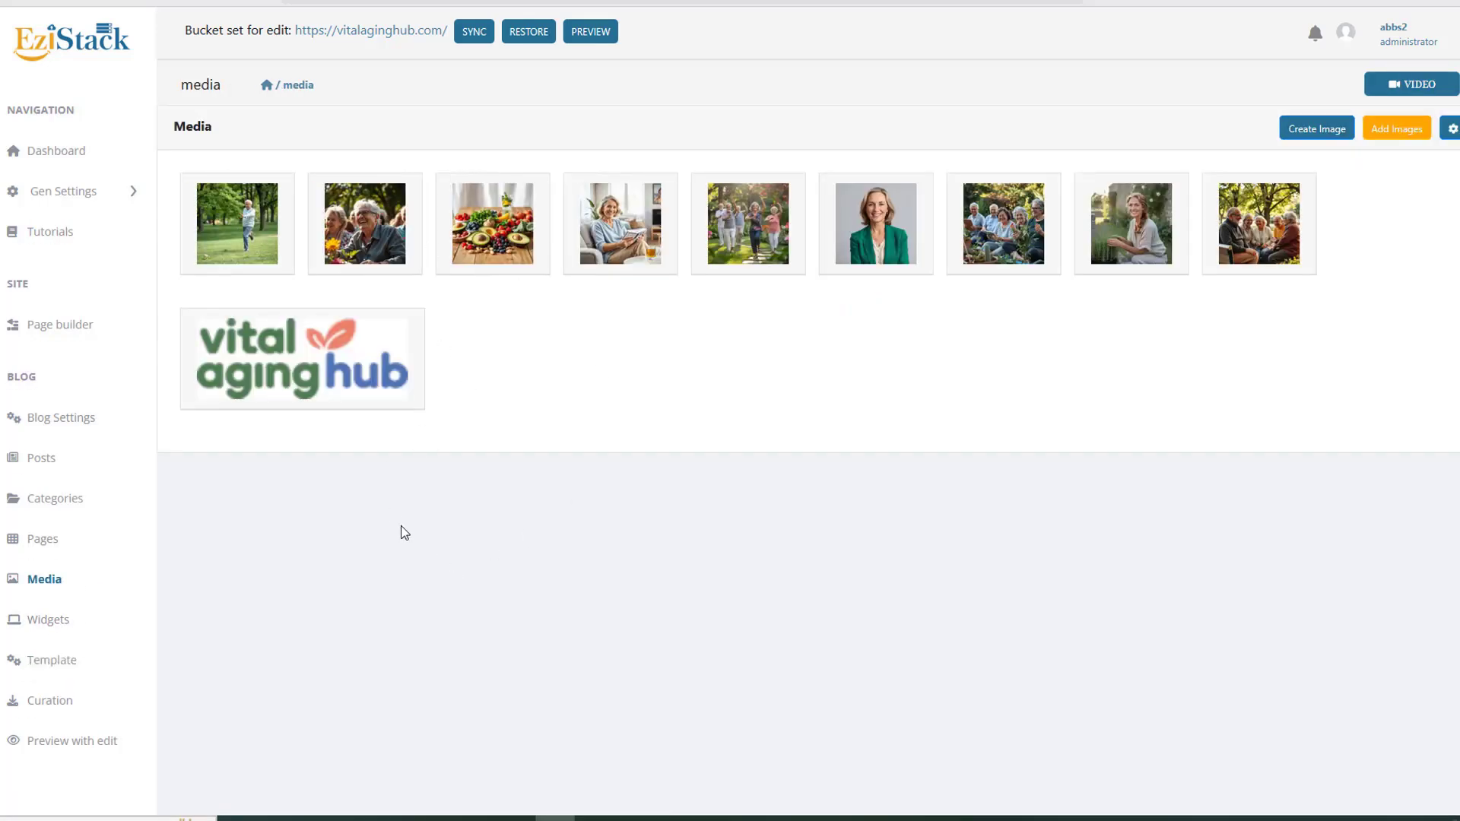
left_click(250, 214)
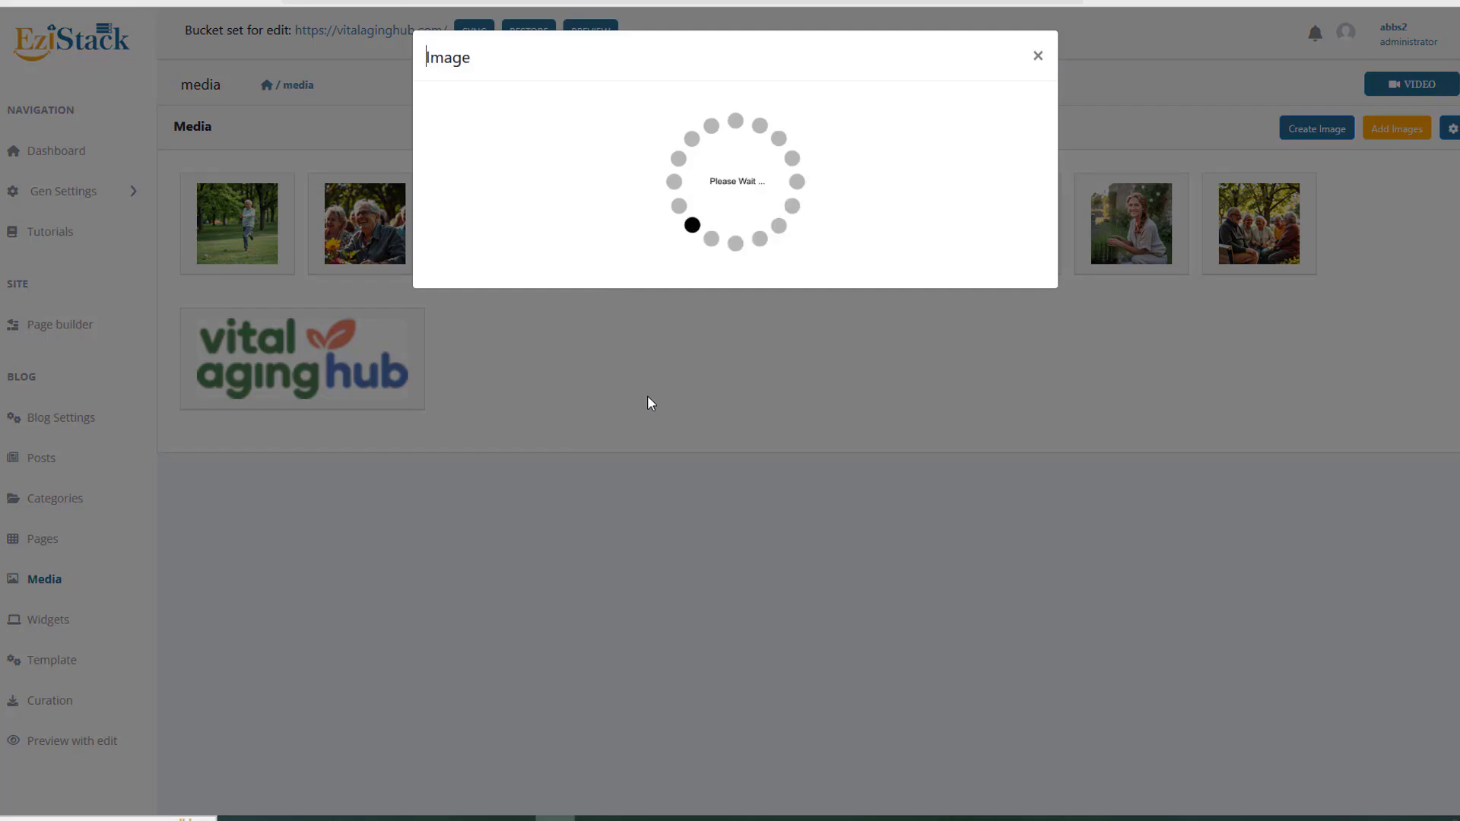
scroll(576, 677, "down", 3)
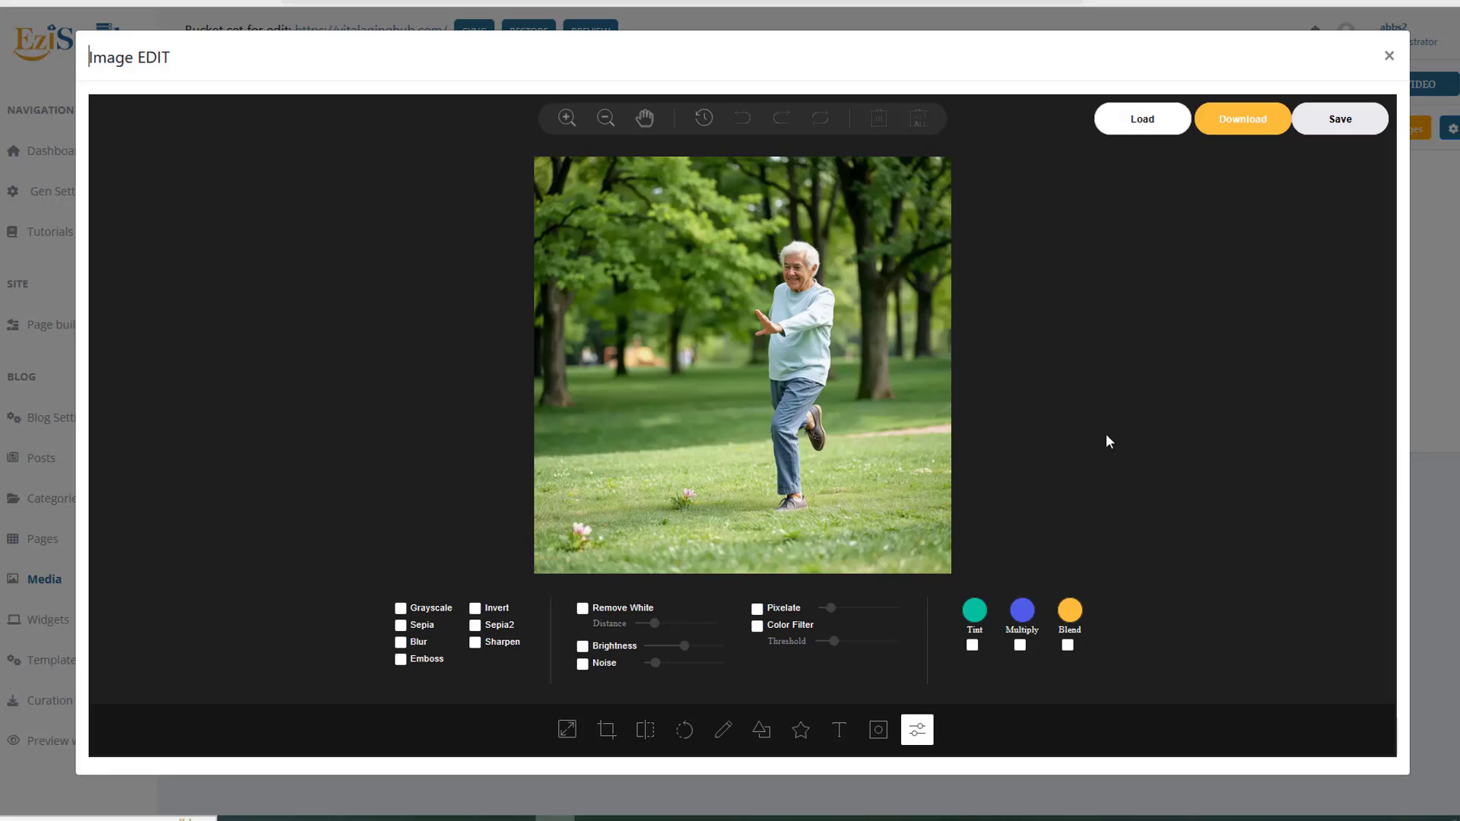
left_click(1443, 412)
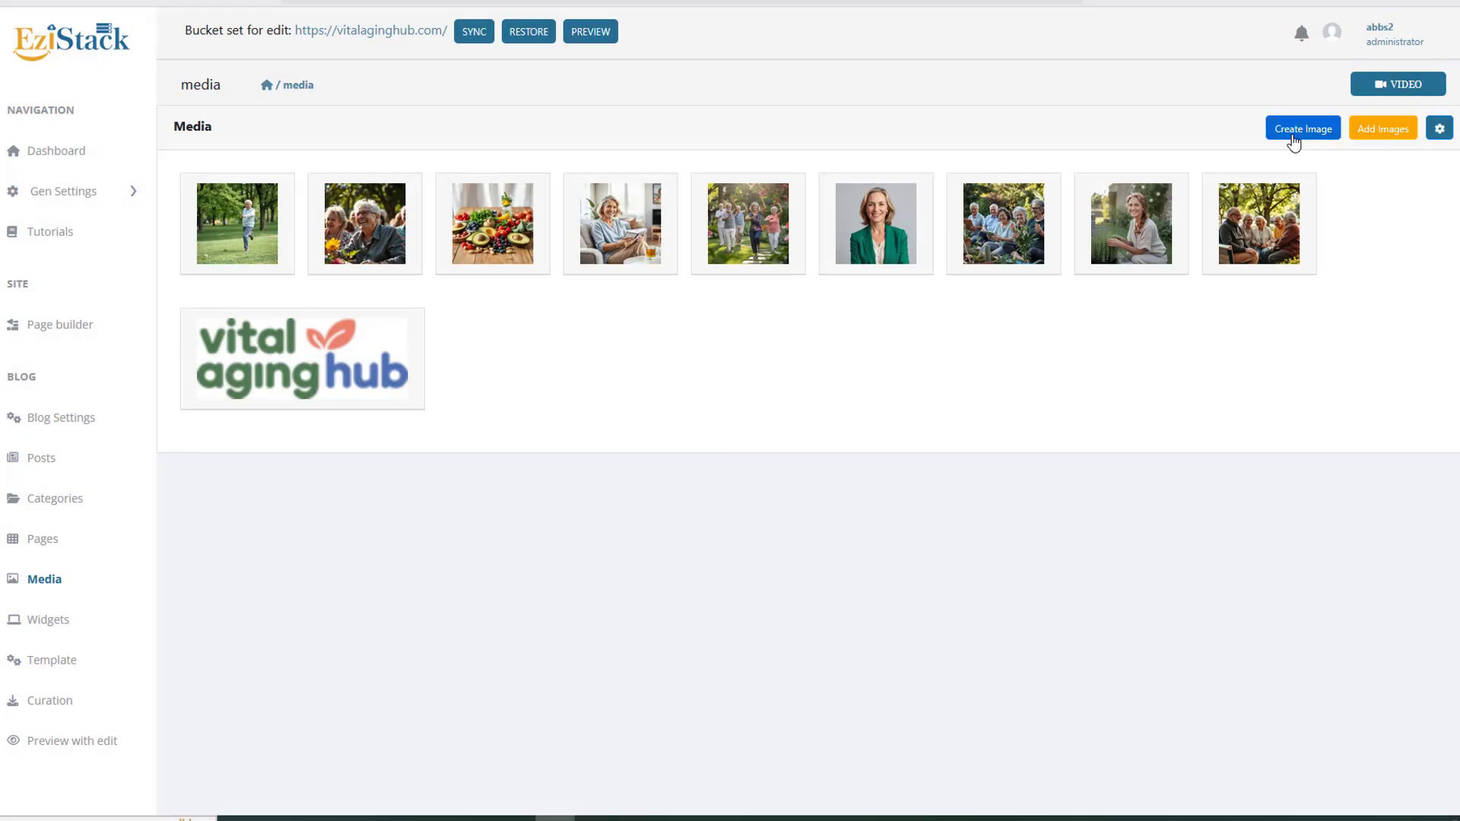
Step: Start a new media image by searching for "hat" and choosing the photo of the woman in a white sun hat
left_click(1293, 130)
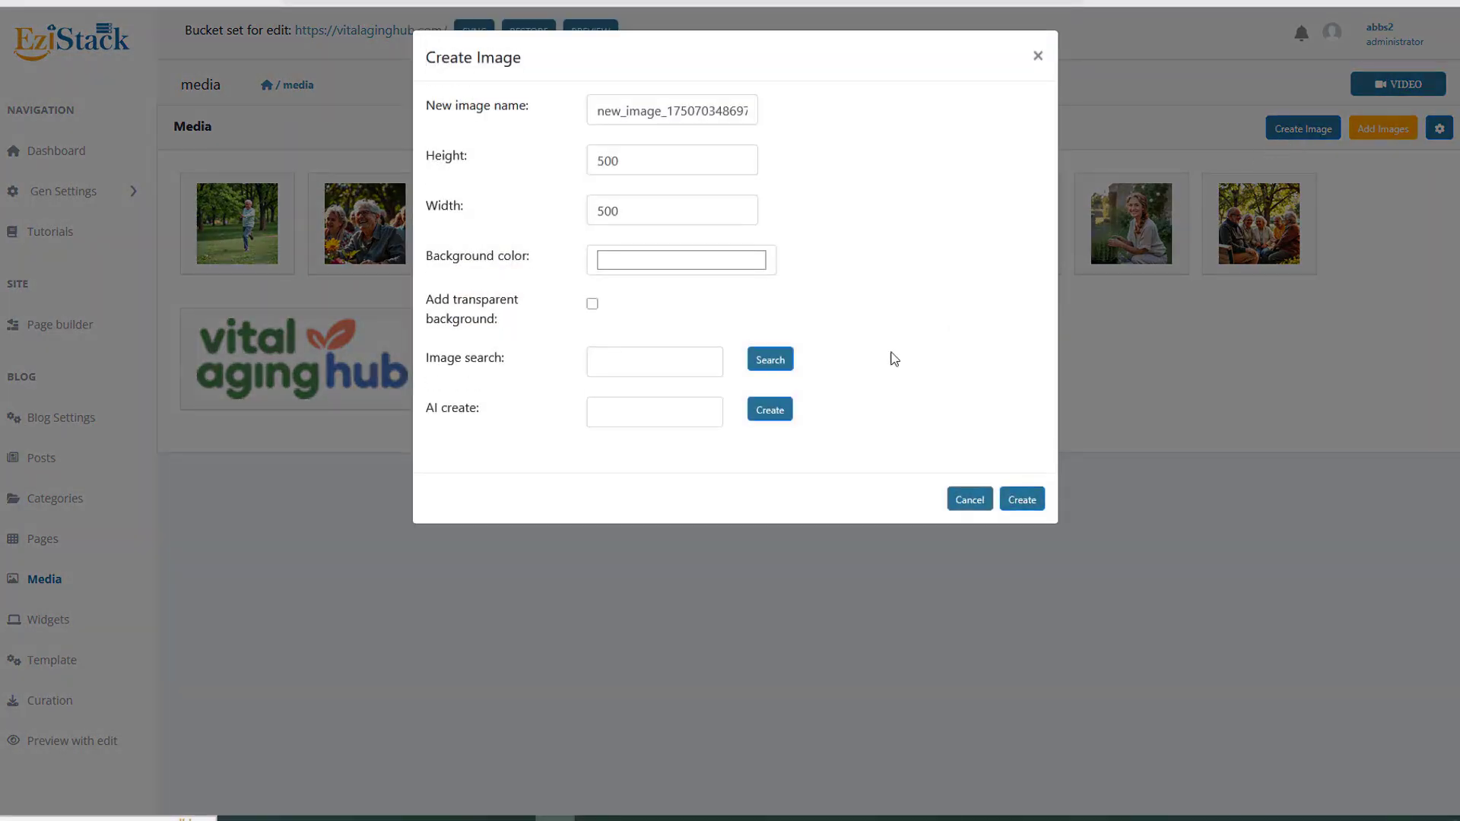
left_click(660, 369)
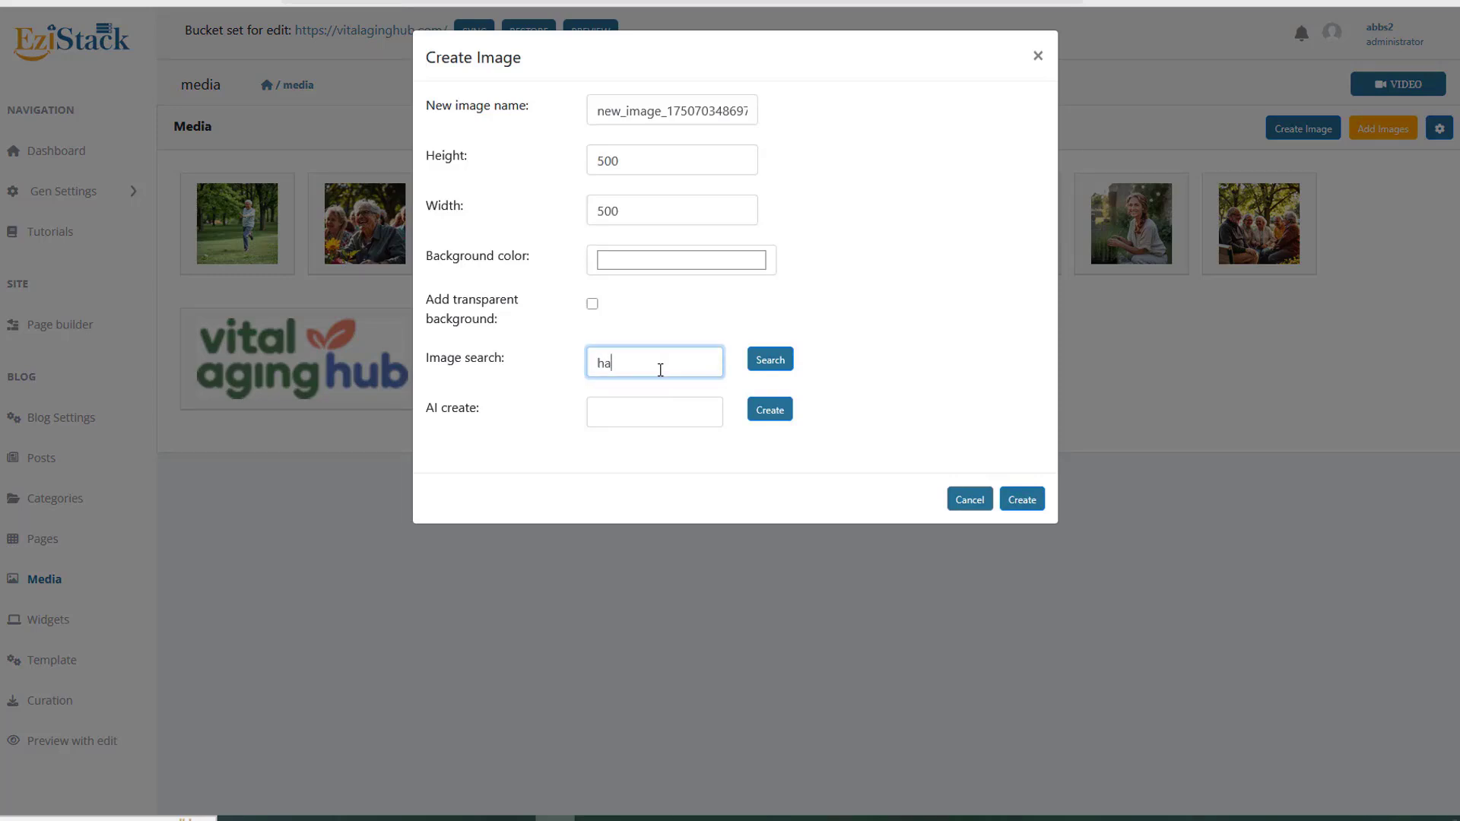
left_click(780, 367)
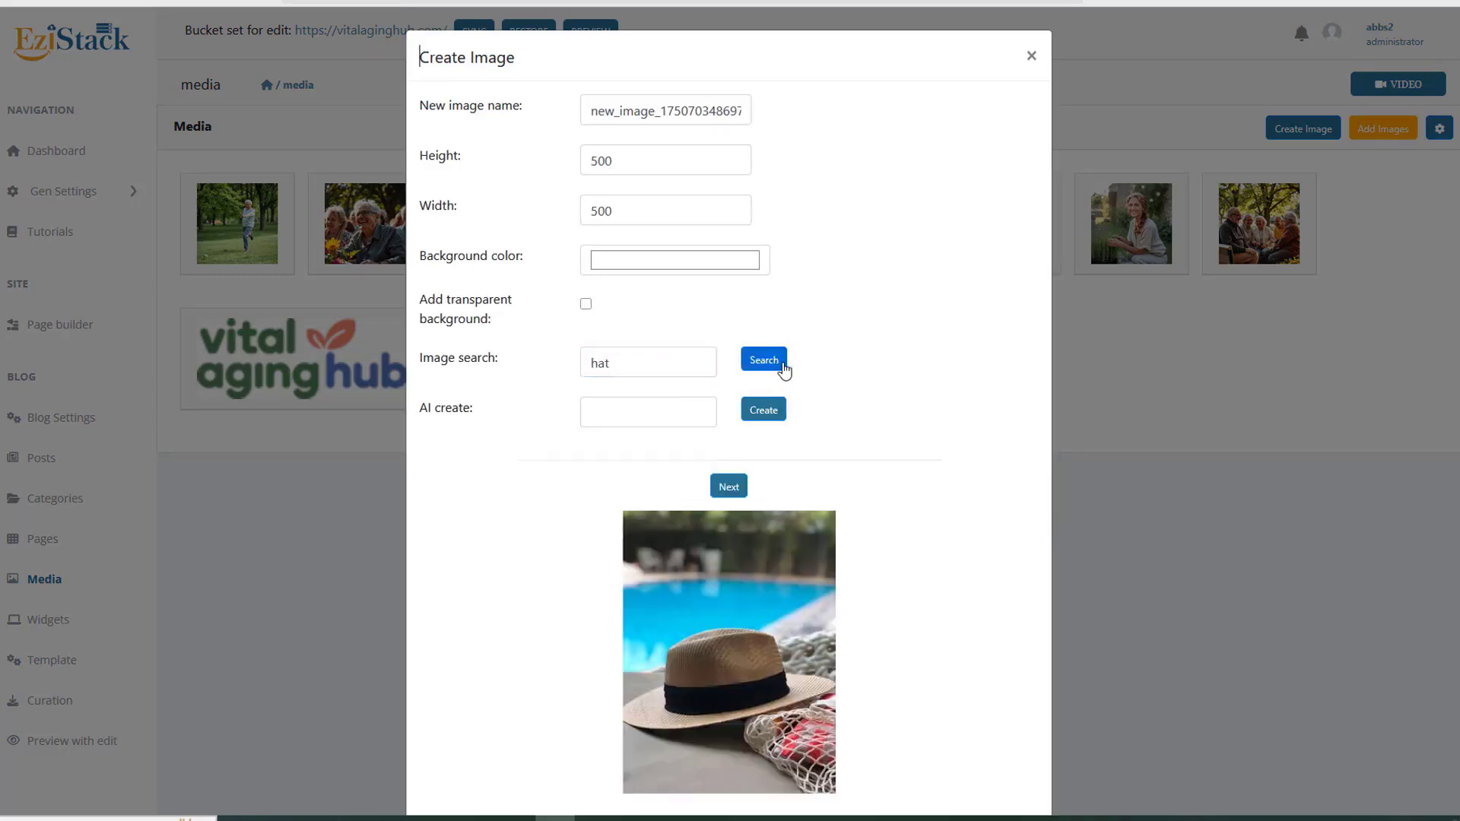
scroll(732, 487, "down", 6)
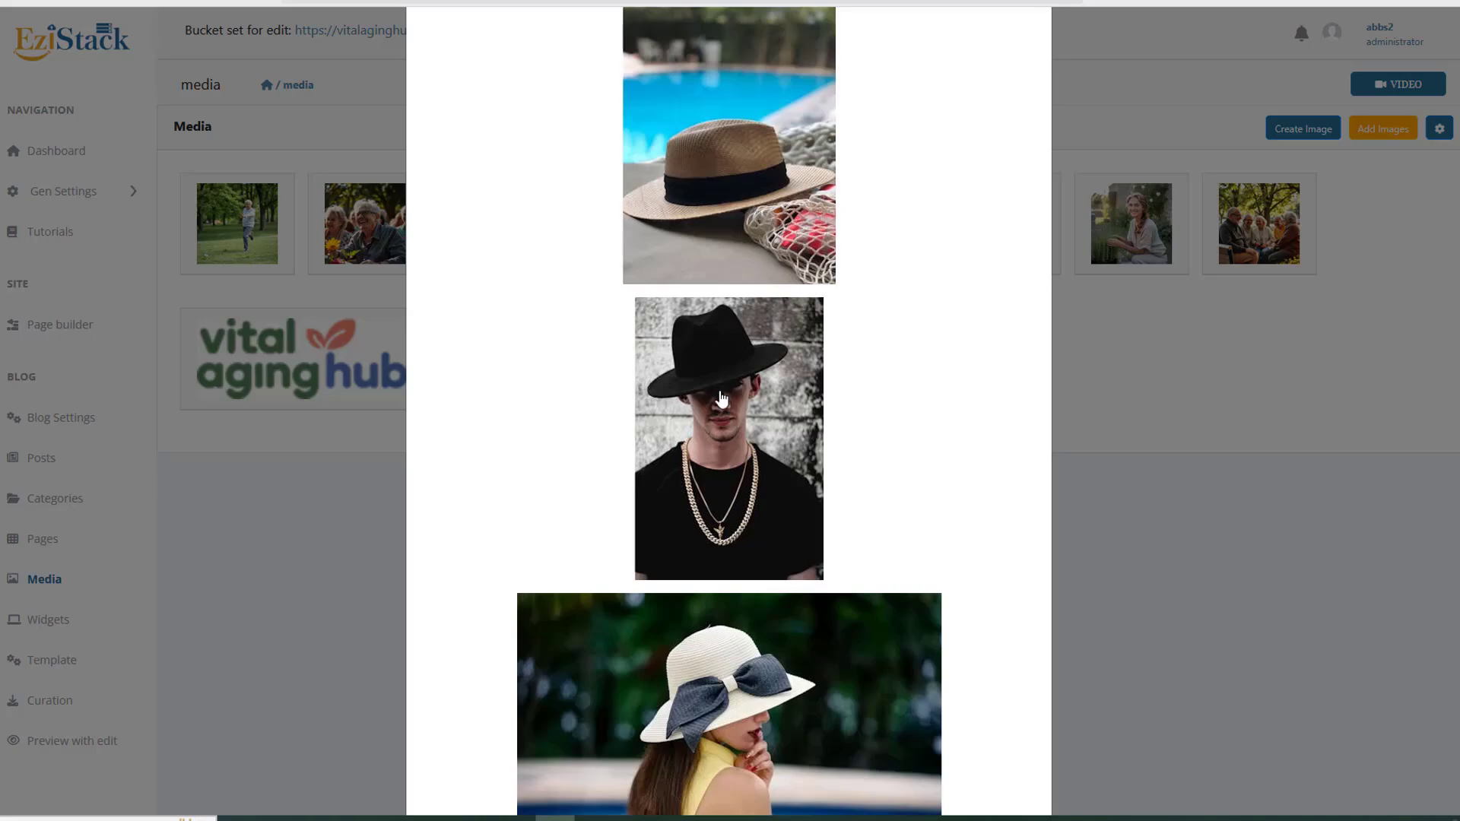
scroll(752, 533, "down", 5)
left_click(720, 353)
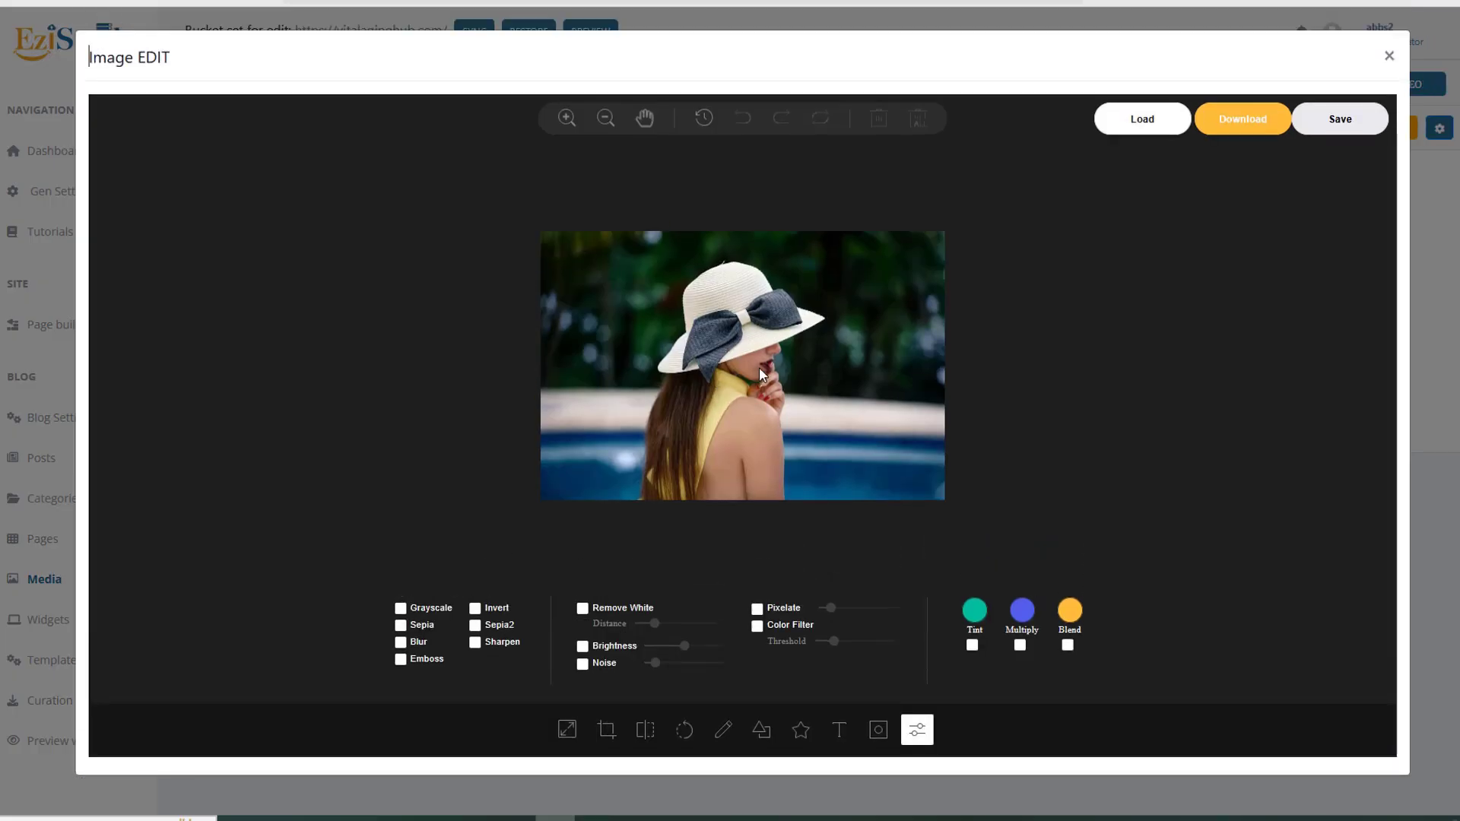
Step: Crop the photo around the woman in the hat to about 338 by 314 pixels and save it
left_click(606, 731)
left_click_drag(597, 244, 871, 498)
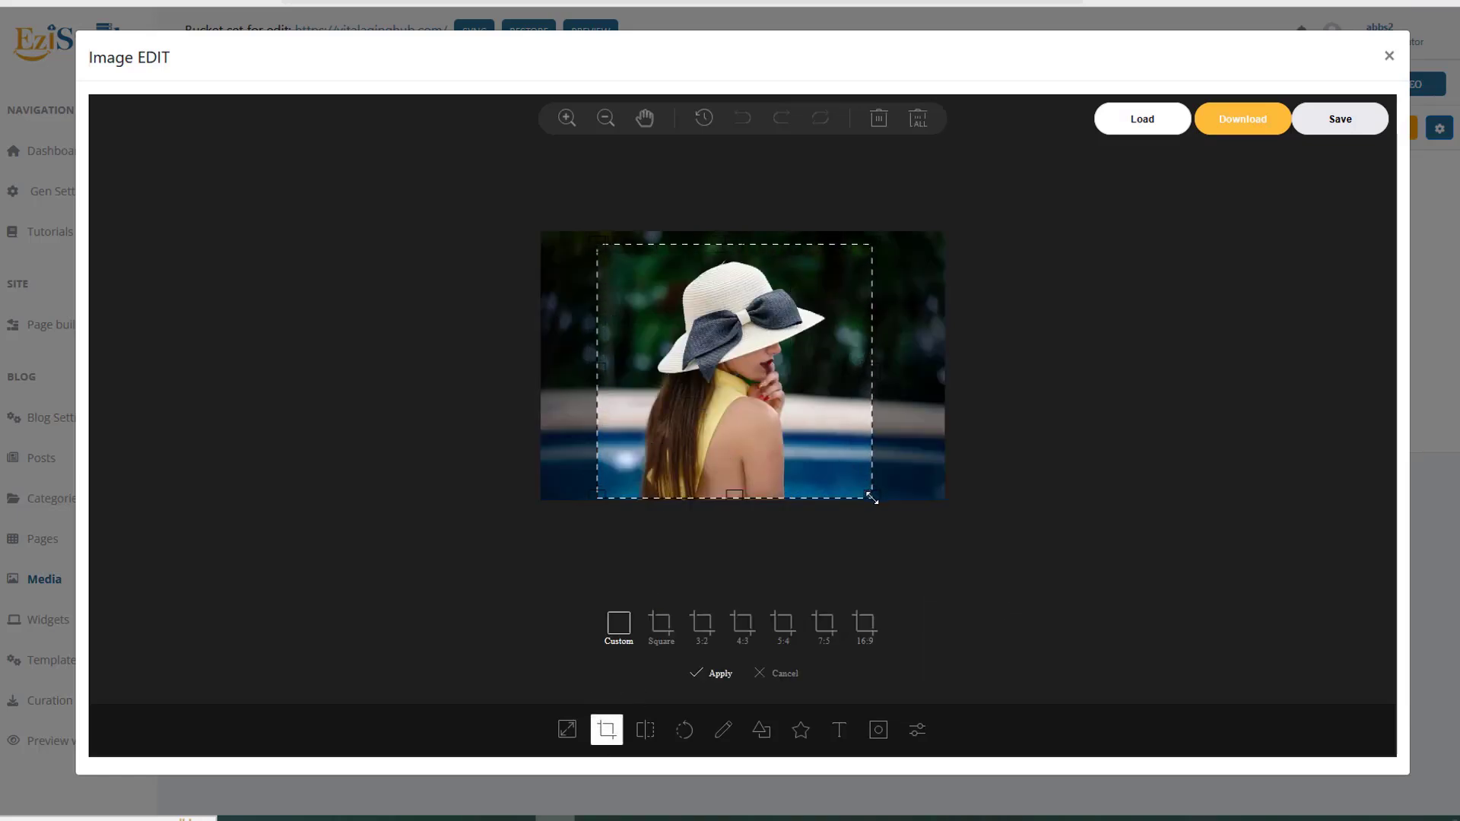
left_click(717, 674)
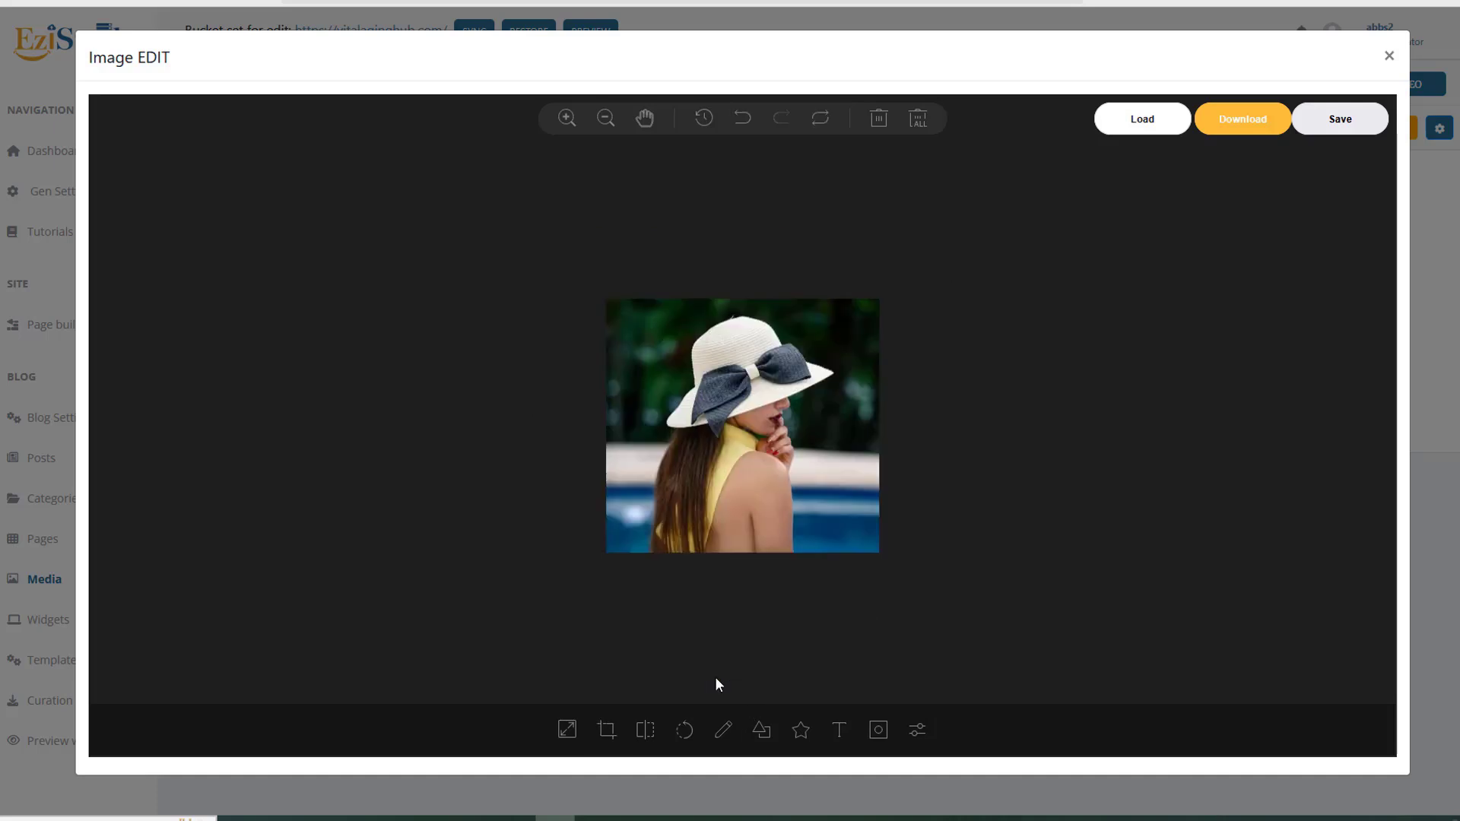
left_click(1330, 125)
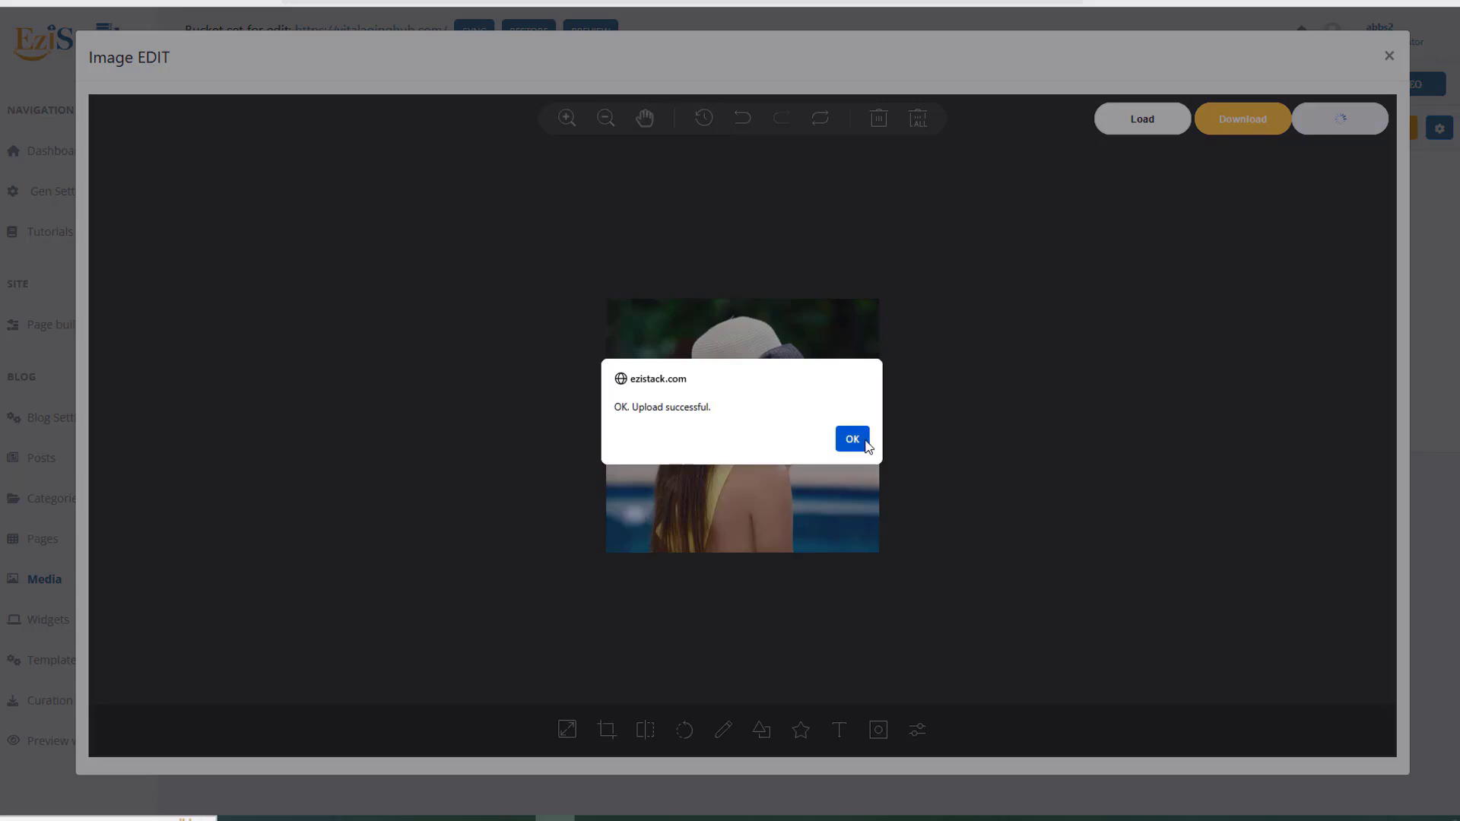
left_click(854, 439)
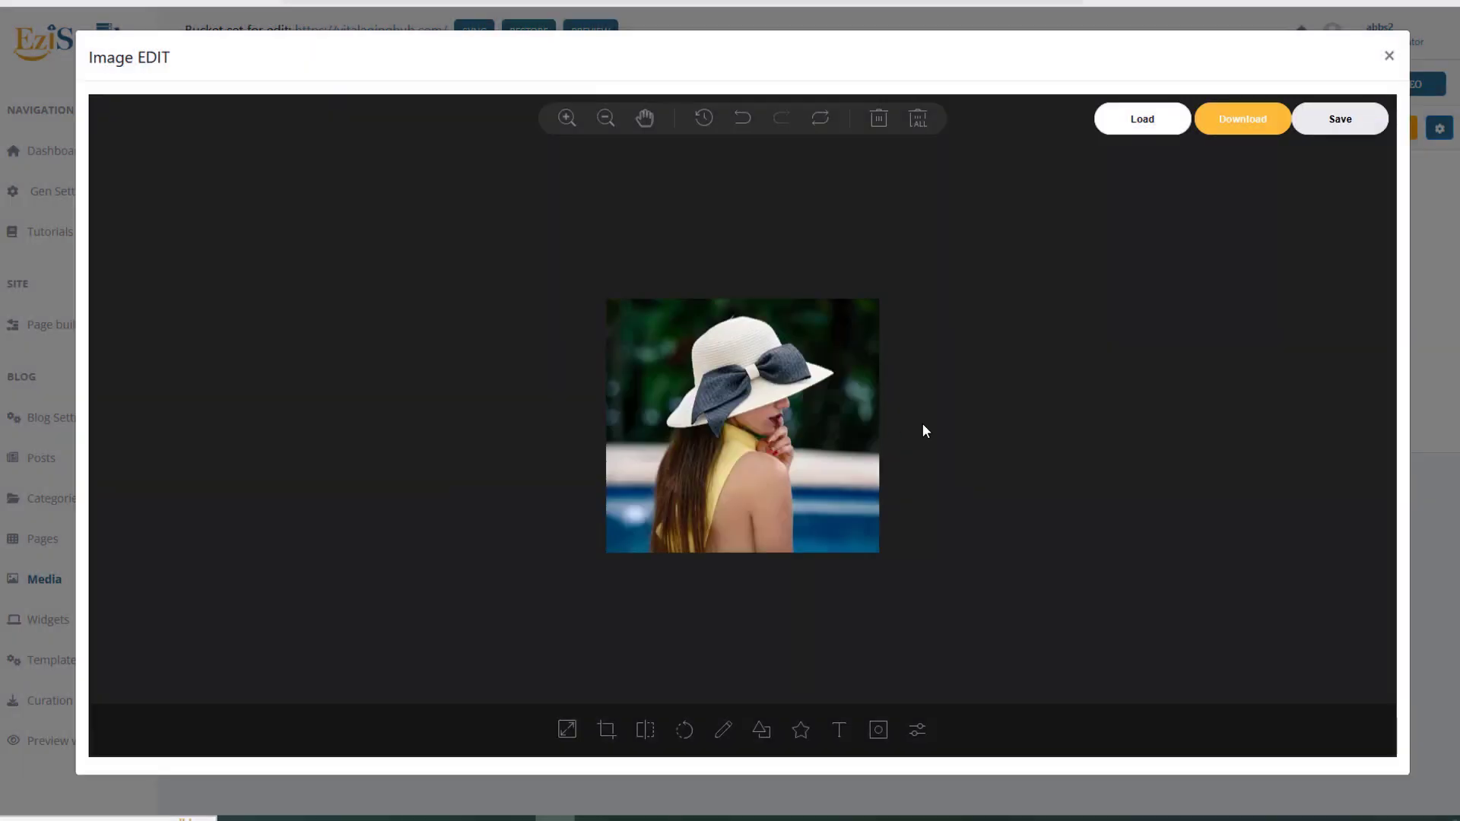
Step: Close the image editor and view the saved hat image's details in the media library
left_click(1427, 344)
left_click(501, 365)
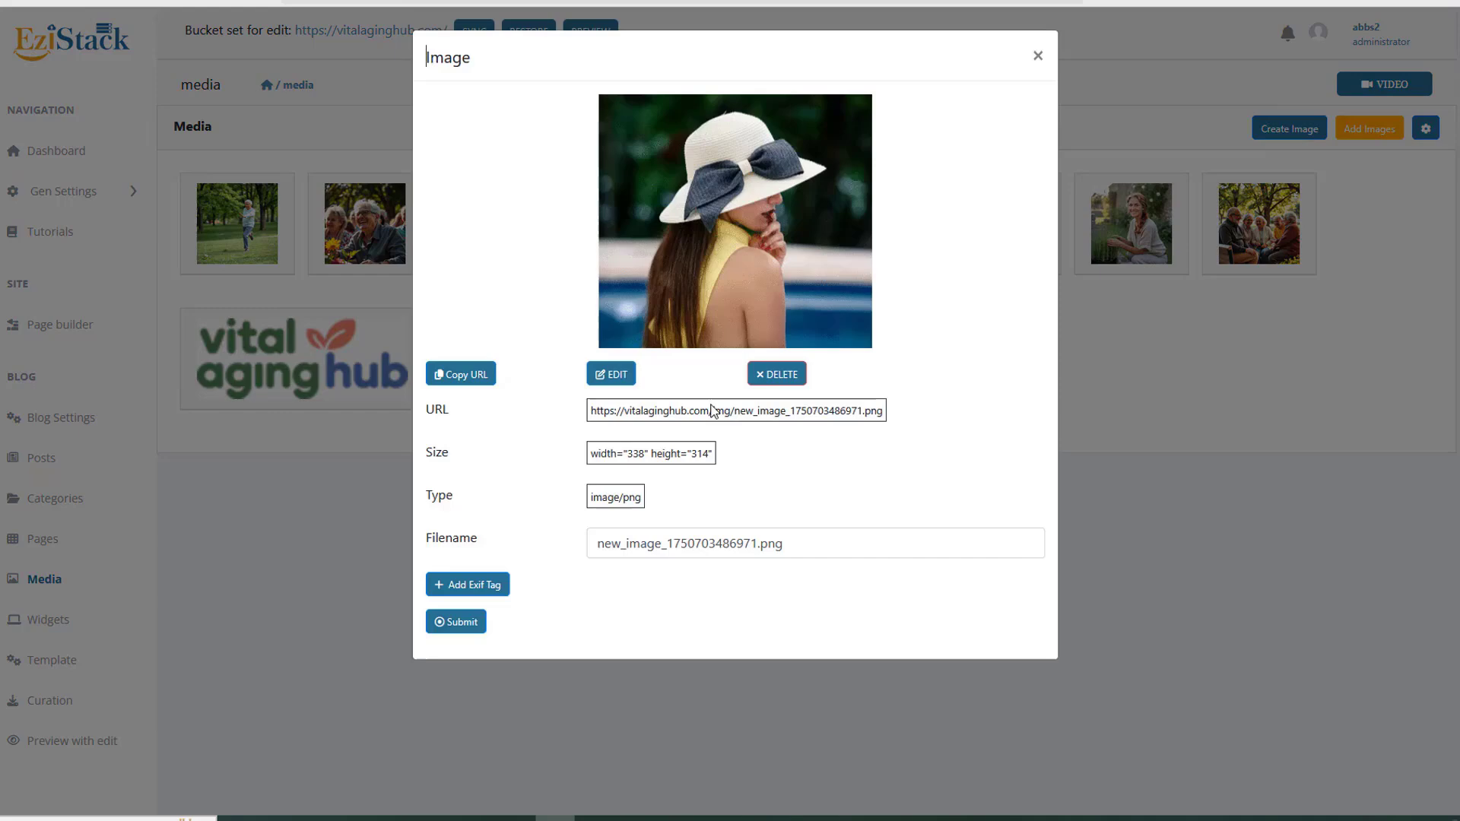
left_click(1197, 608)
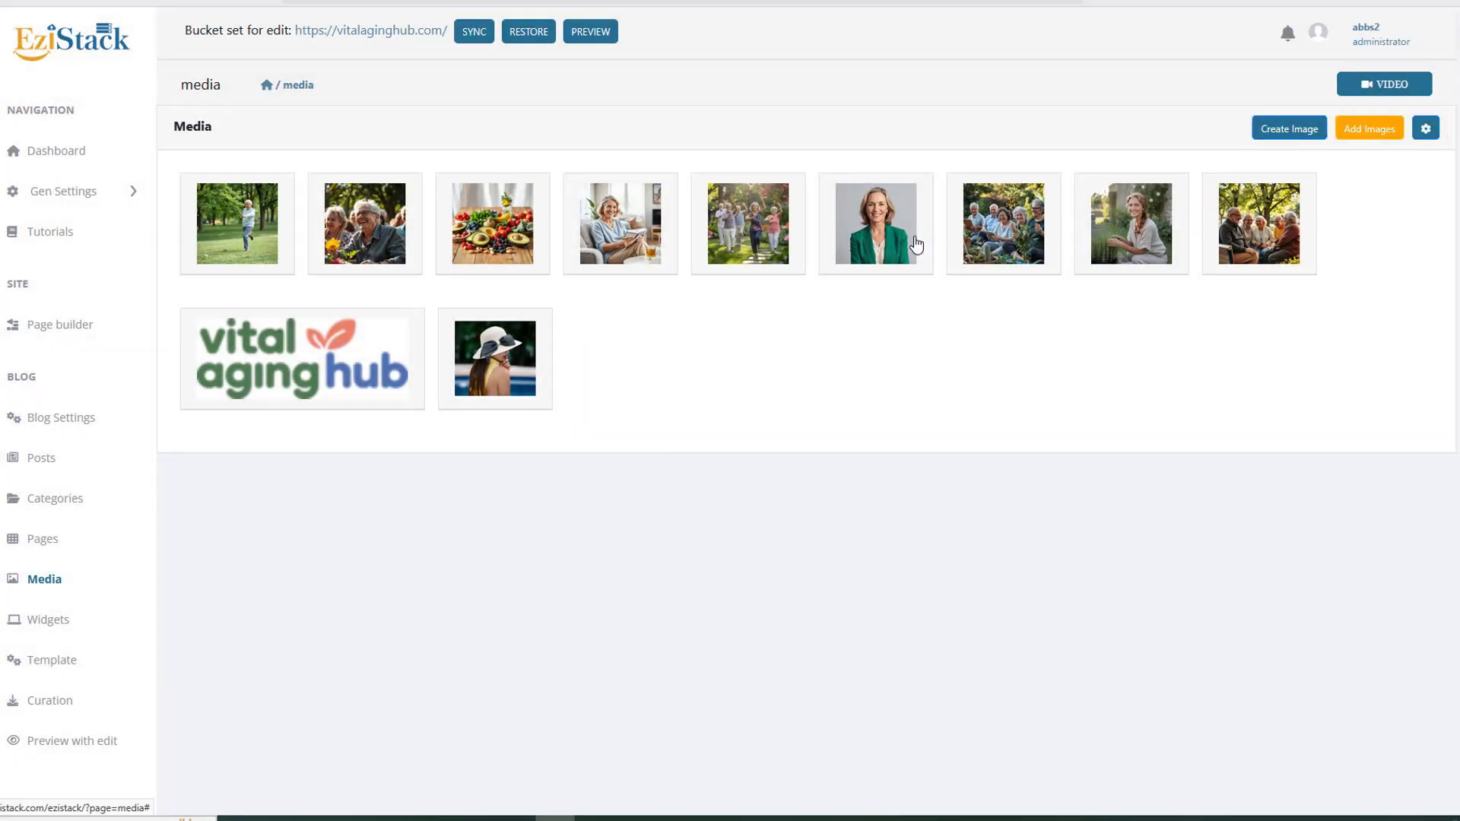
Step: Add three empty Exif tag rows to the hat image's details, then close them without submitting
left_click(509, 370)
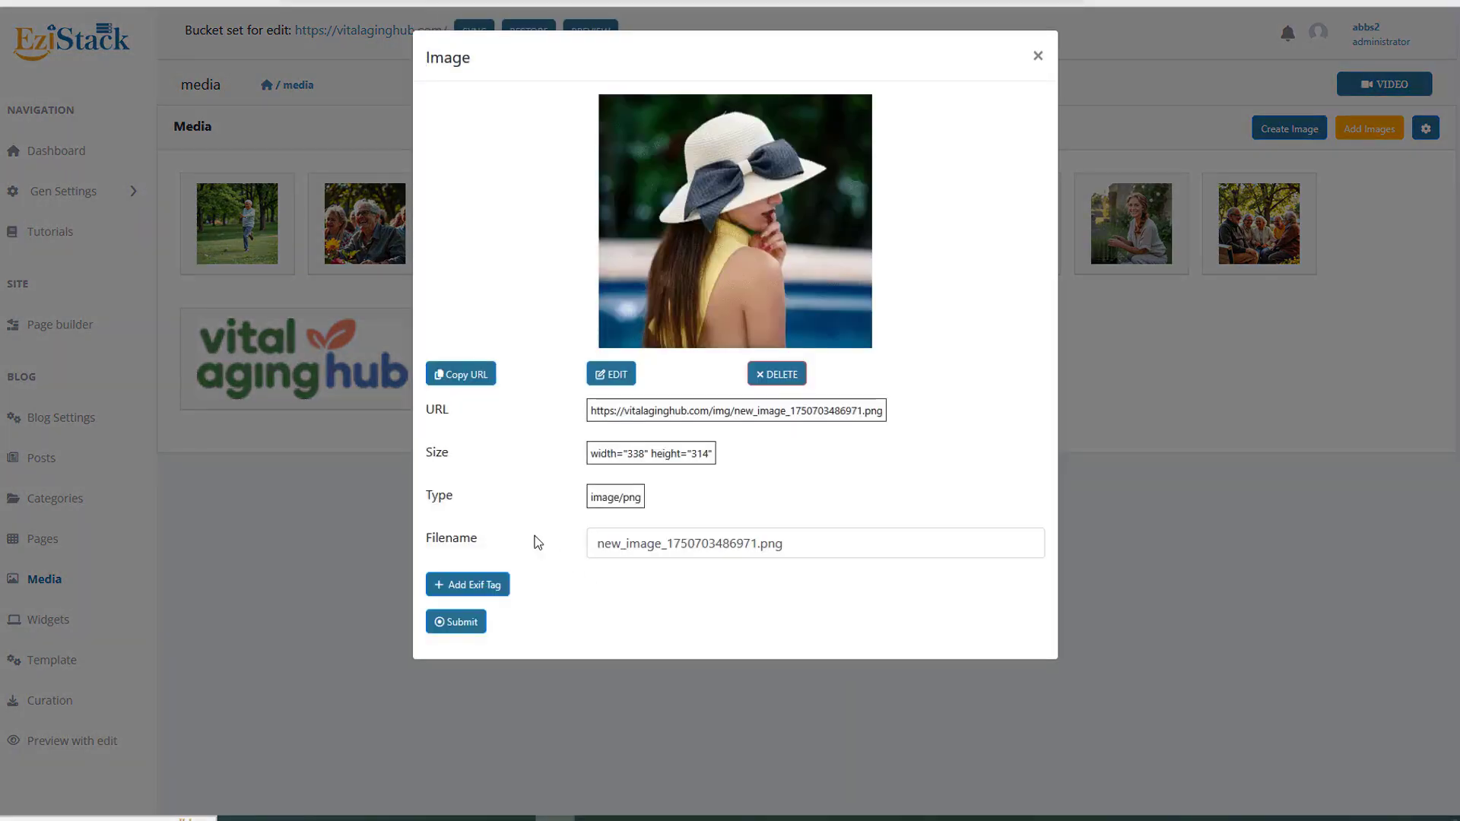
left_click(459, 587)
left_click(502, 631)
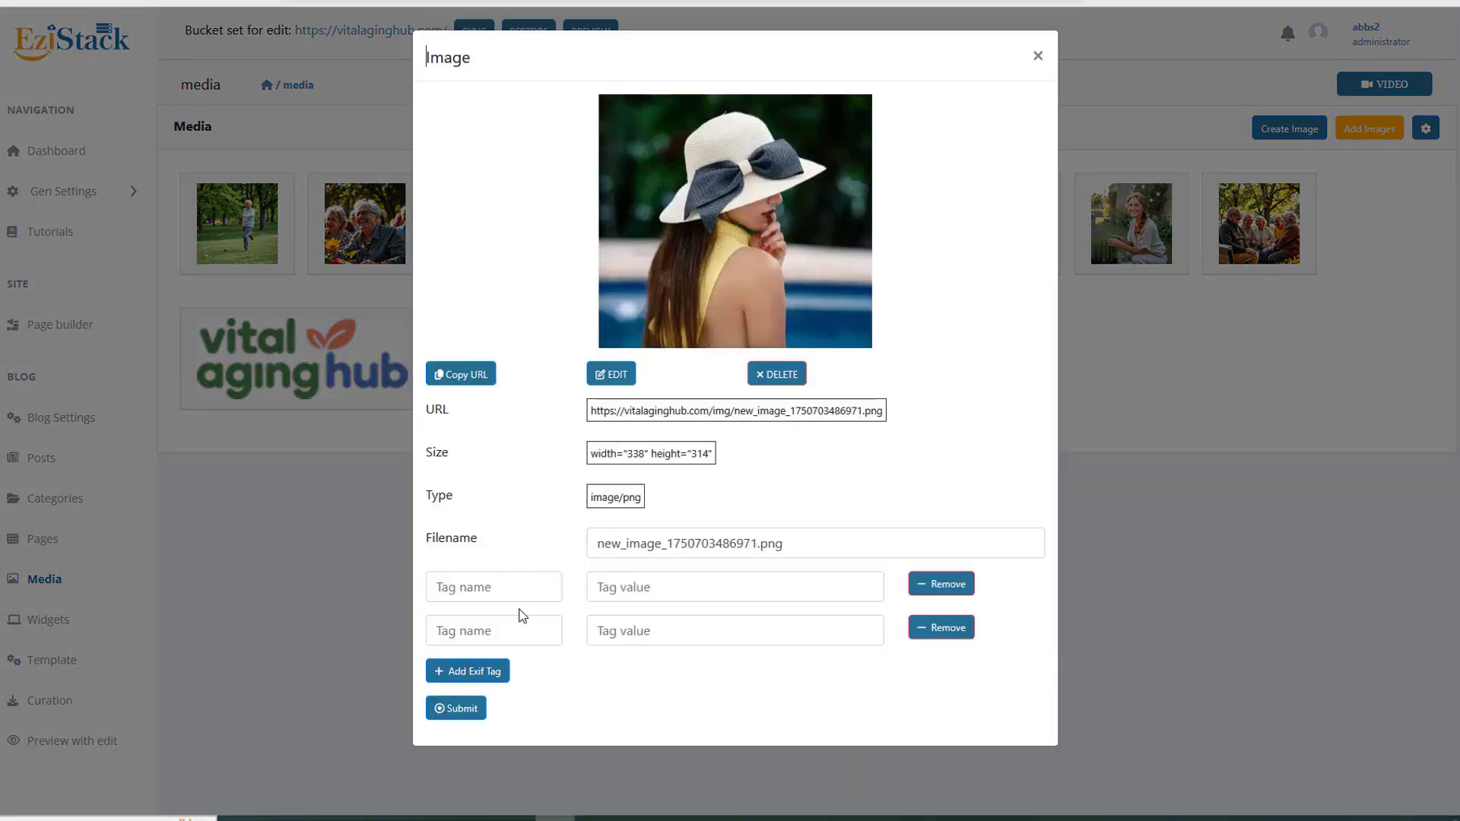
left_click(495, 666)
left_click(490, 587)
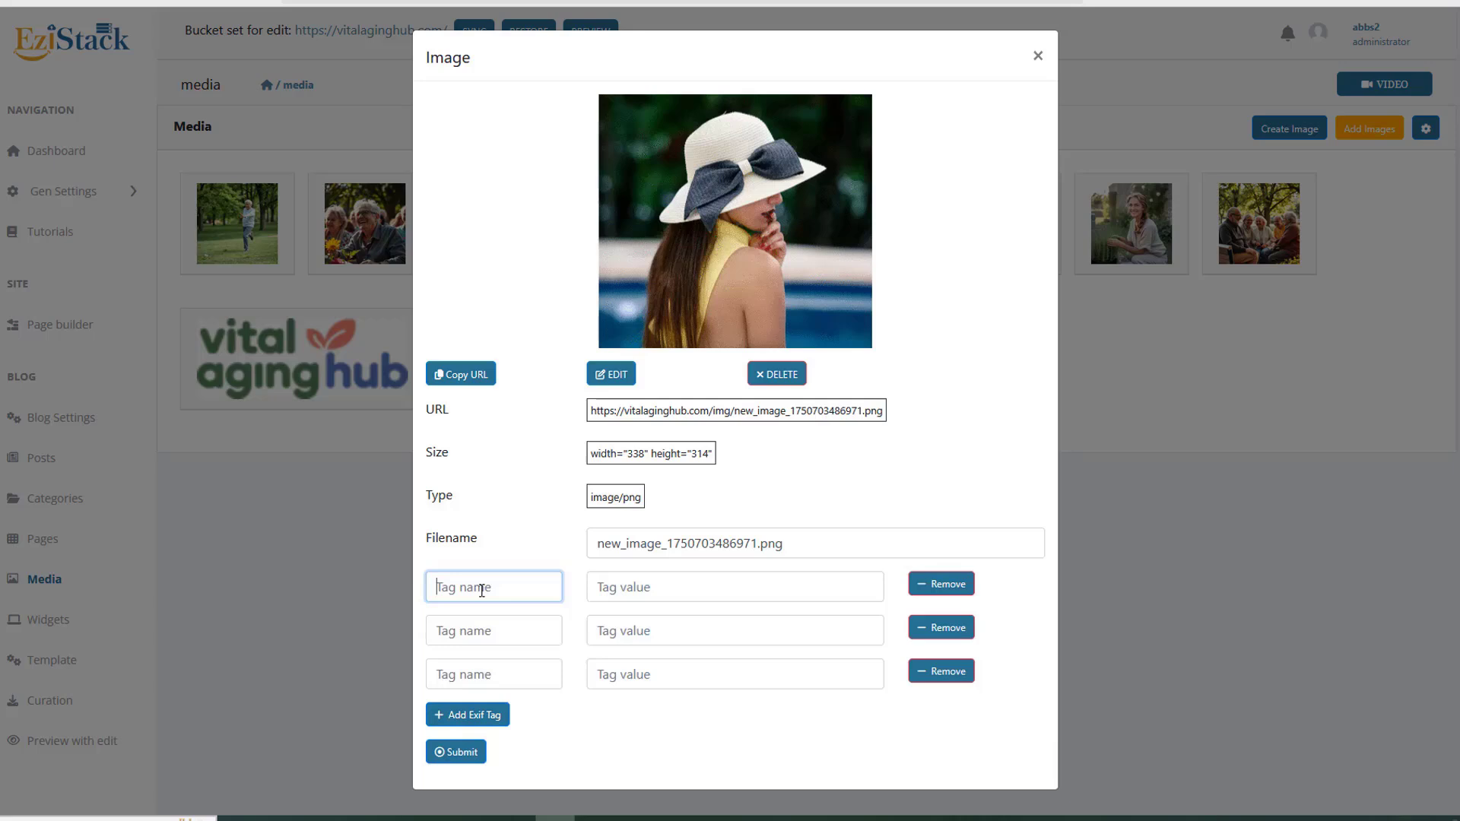
left_click(701, 590)
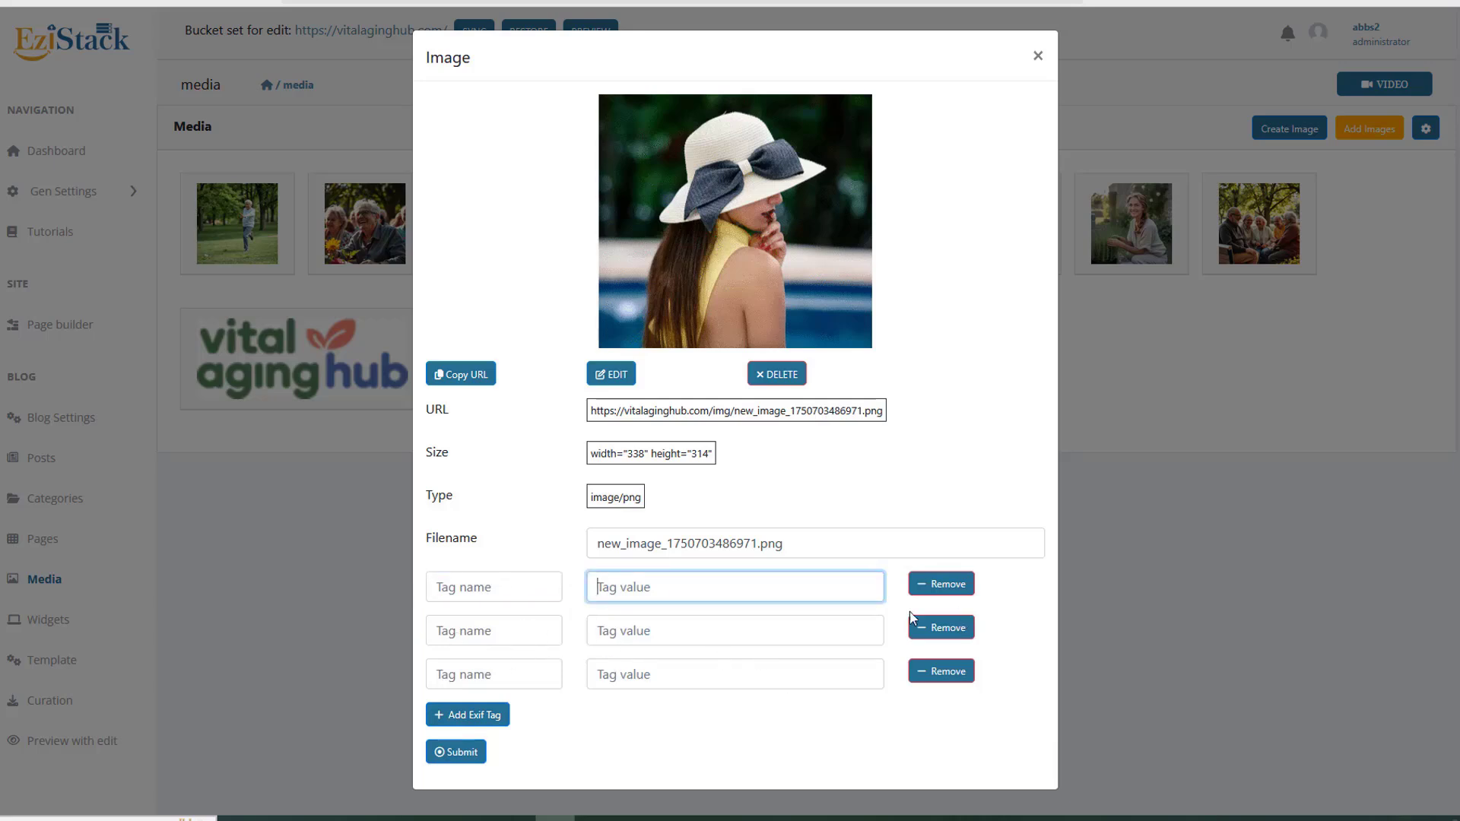
left_click(1257, 591)
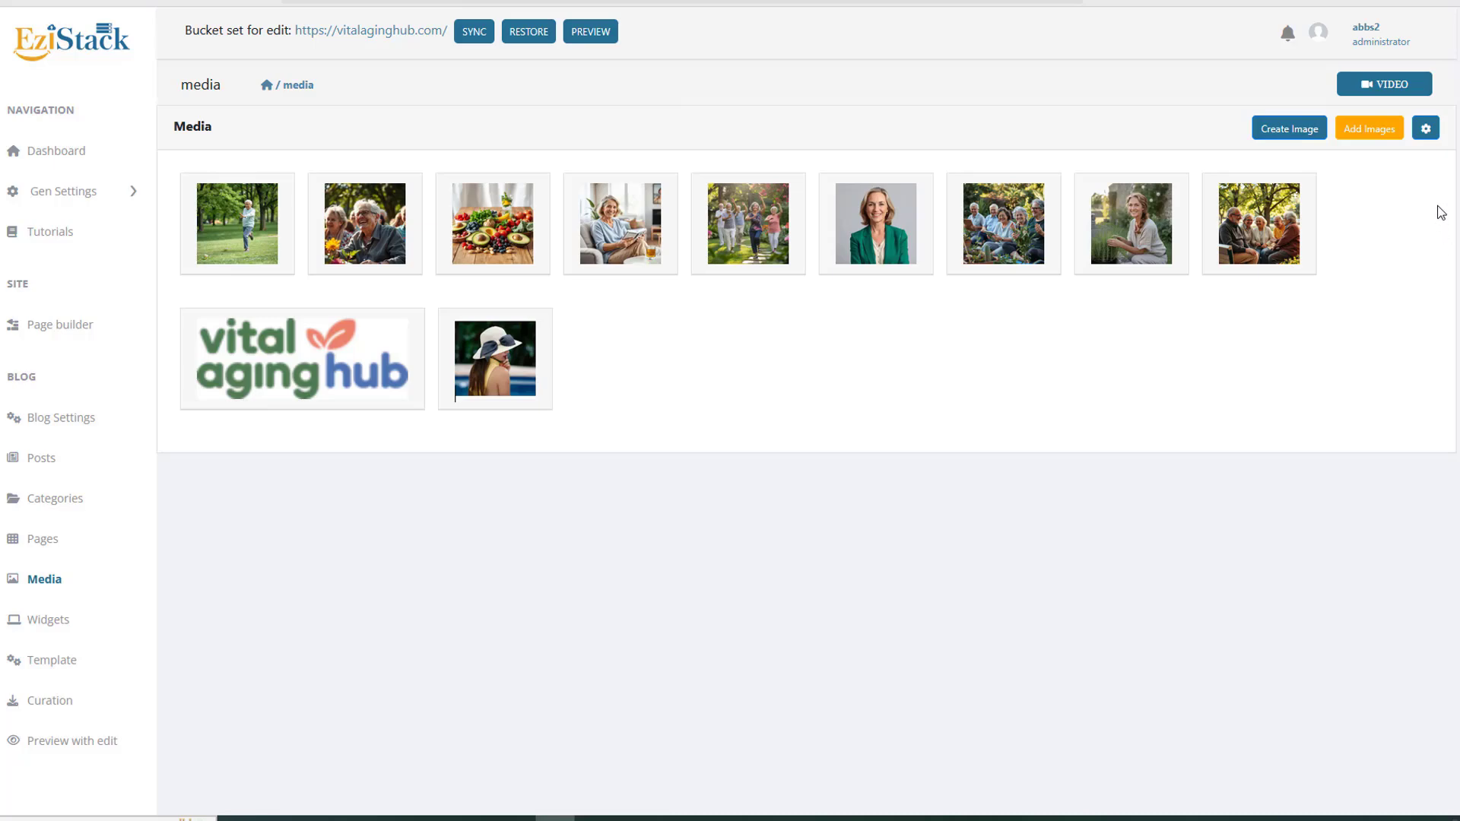
Step: Review the media options for resizing, webP conversion and web optimization, then cancel them
left_click(1425, 130)
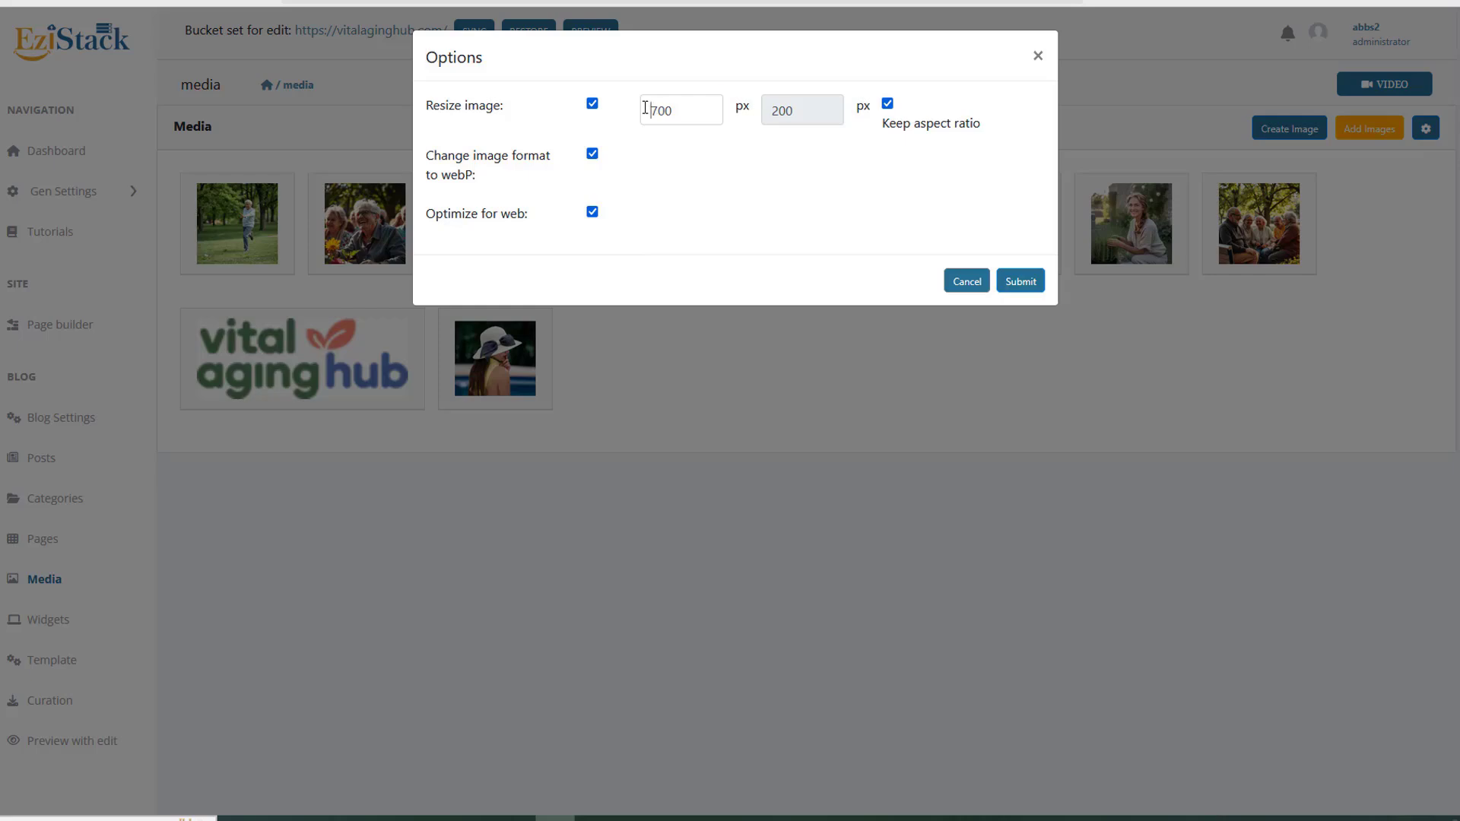
left_click_drag(645, 108, 716, 108)
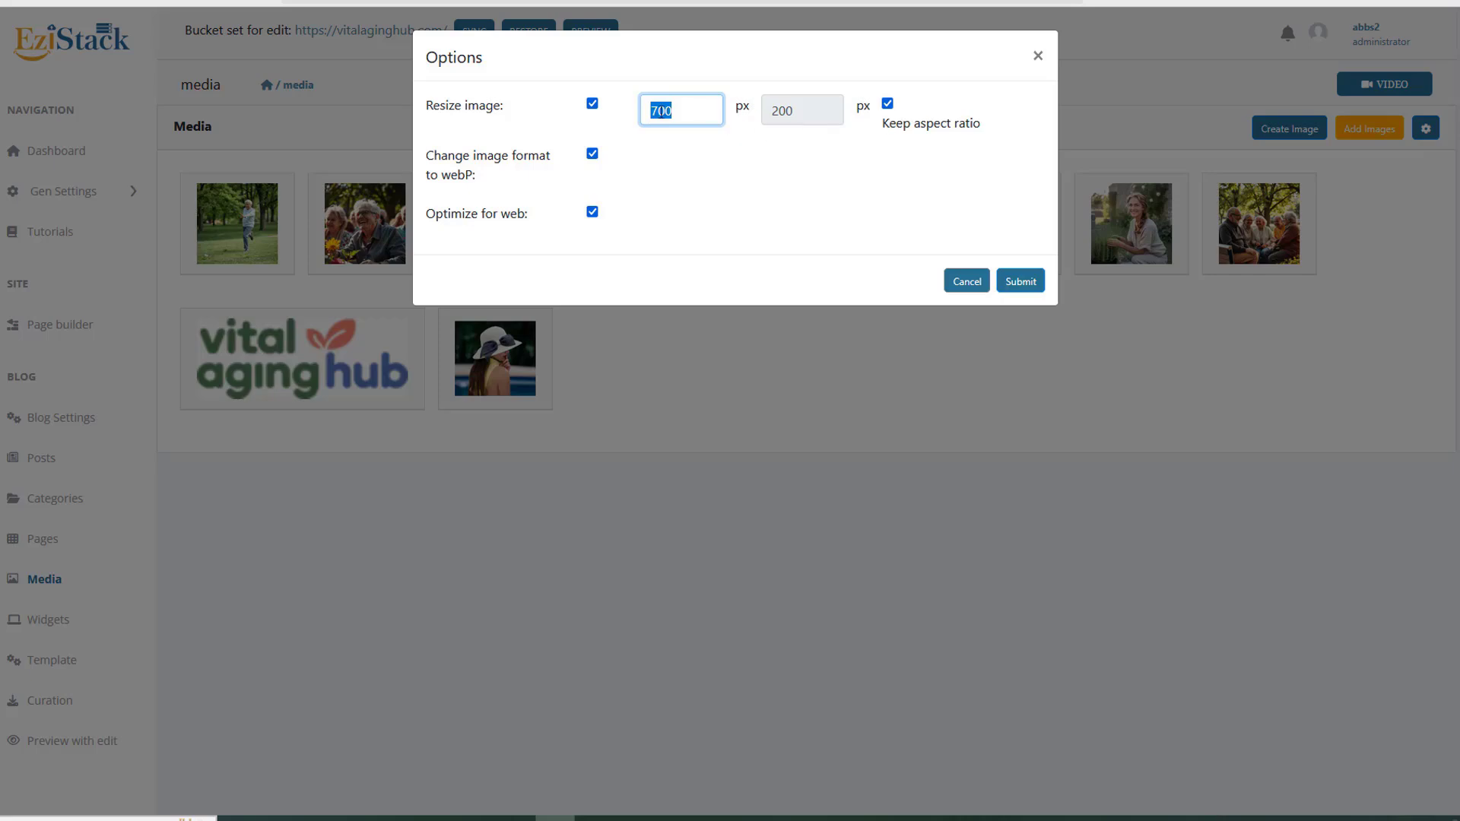
left_click(659, 111)
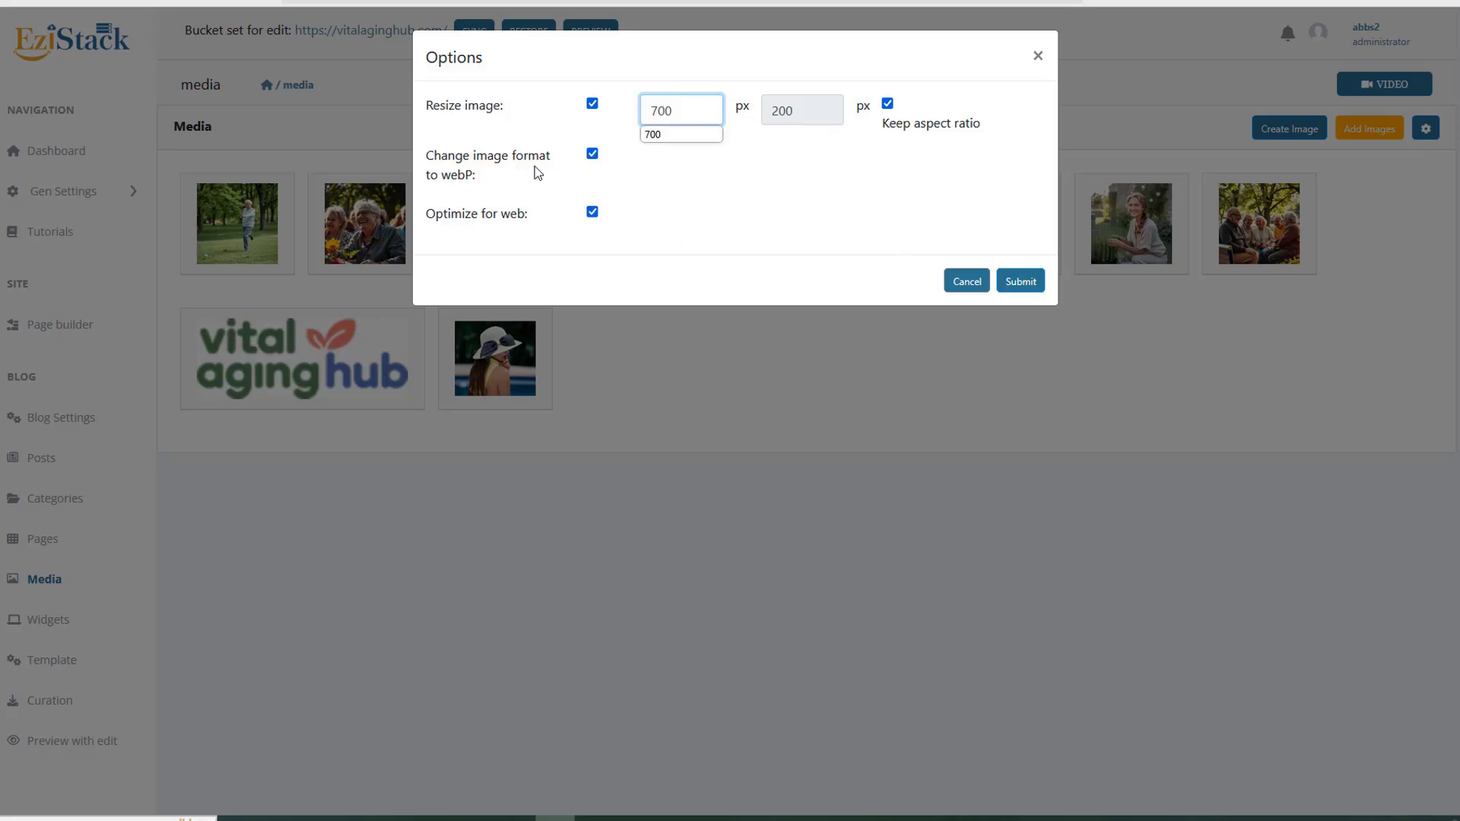
left_click(640, 189)
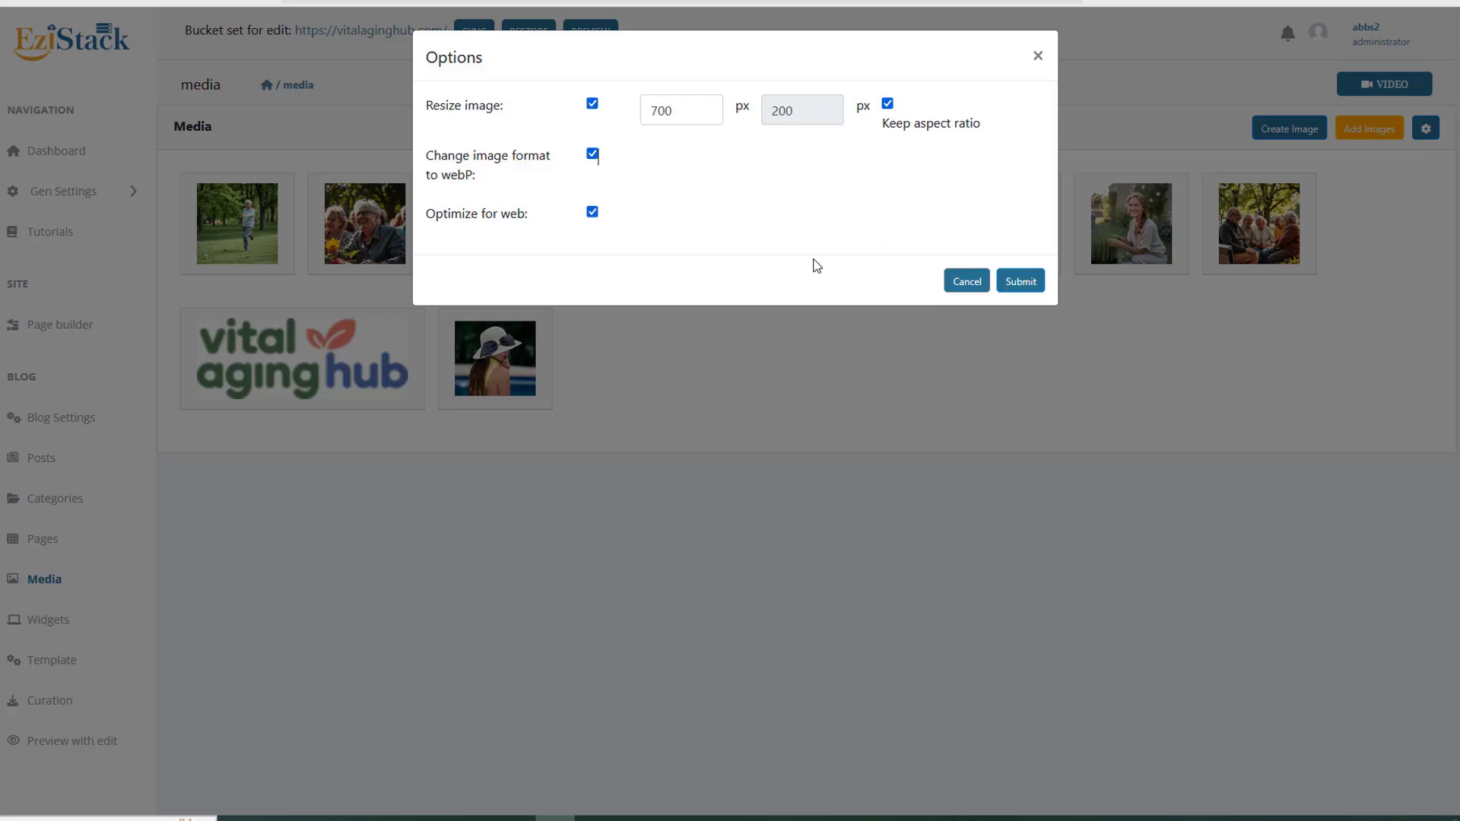
left_click(964, 289)
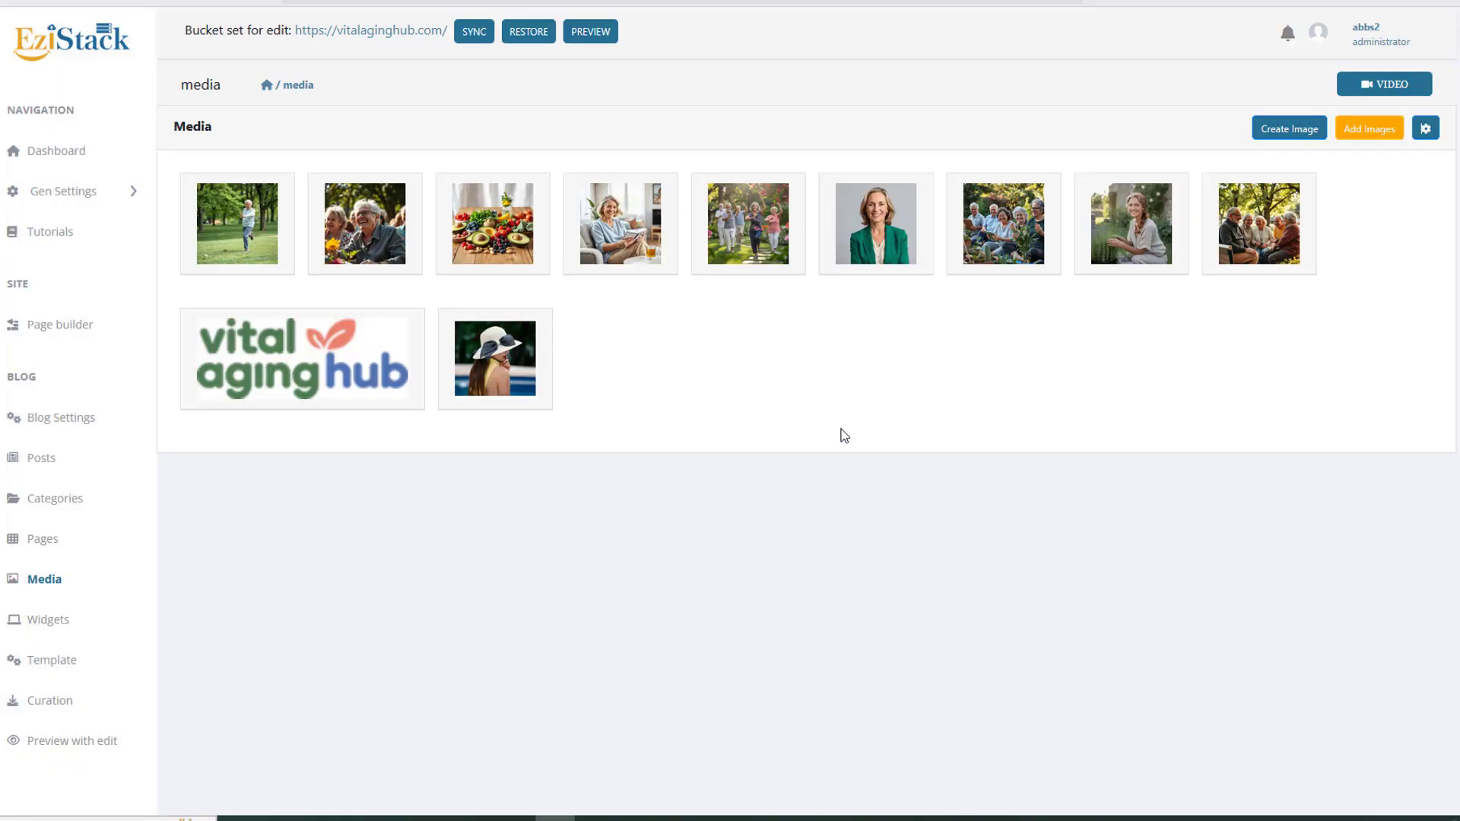
Step: Open the About page from the blog's pages and read through its description
left_click(53, 537)
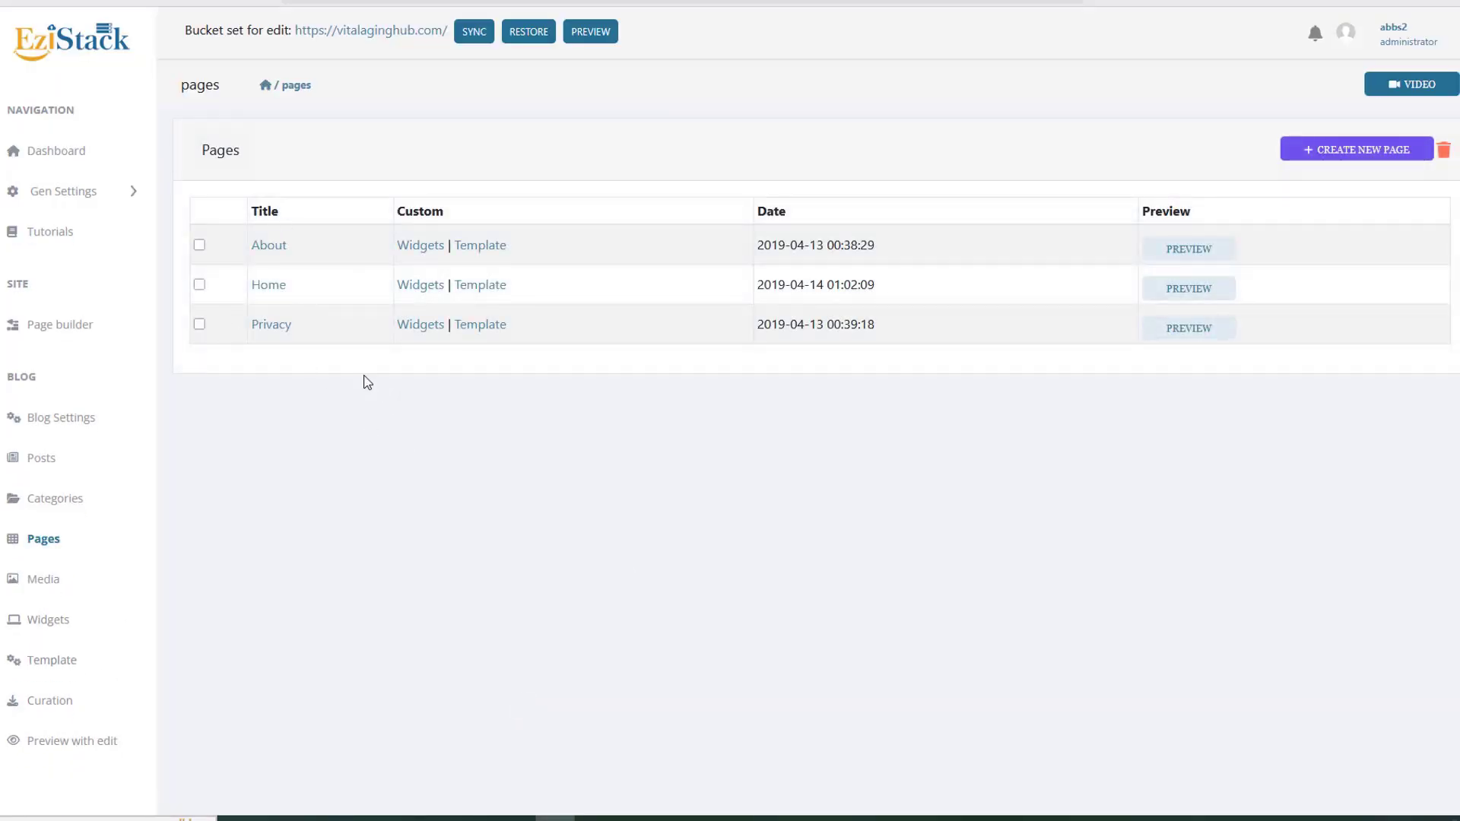
left_click(270, 247)
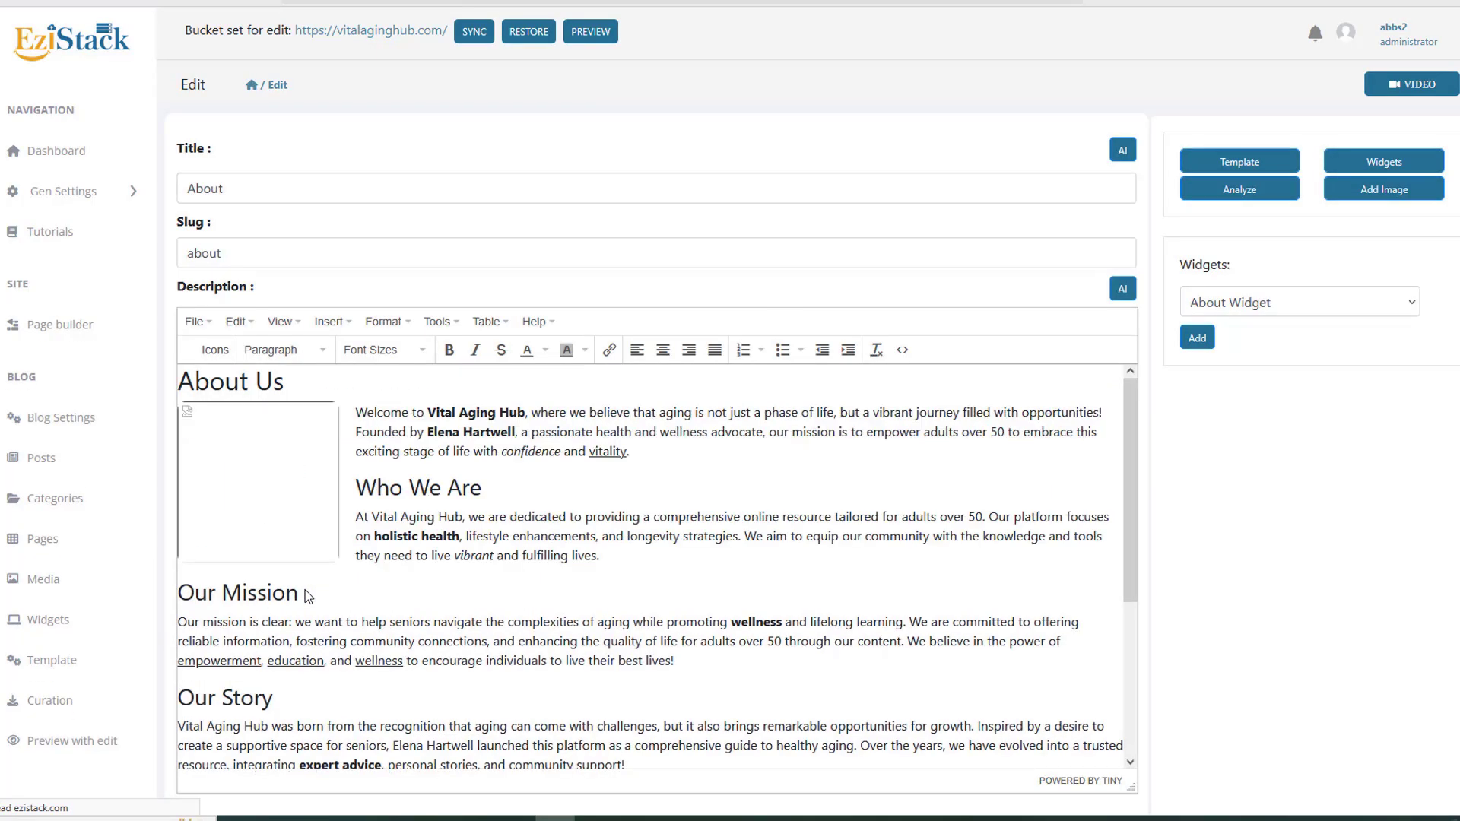
left_click(456, 621)
scroll(491, 589, "down", 3)
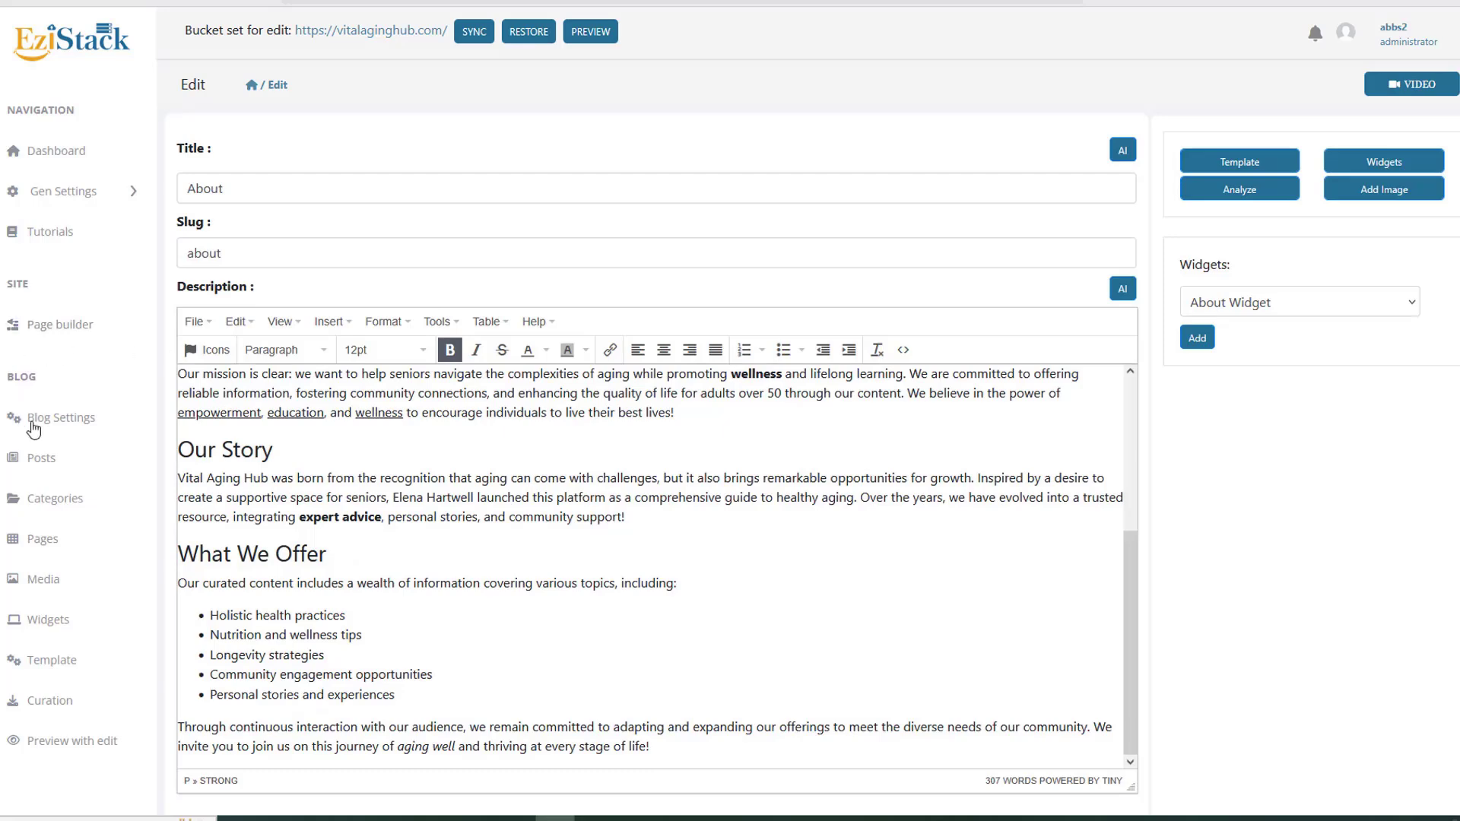
Step: View the blank form for creating a new page, then return to the pages list
left_click(44, 539)
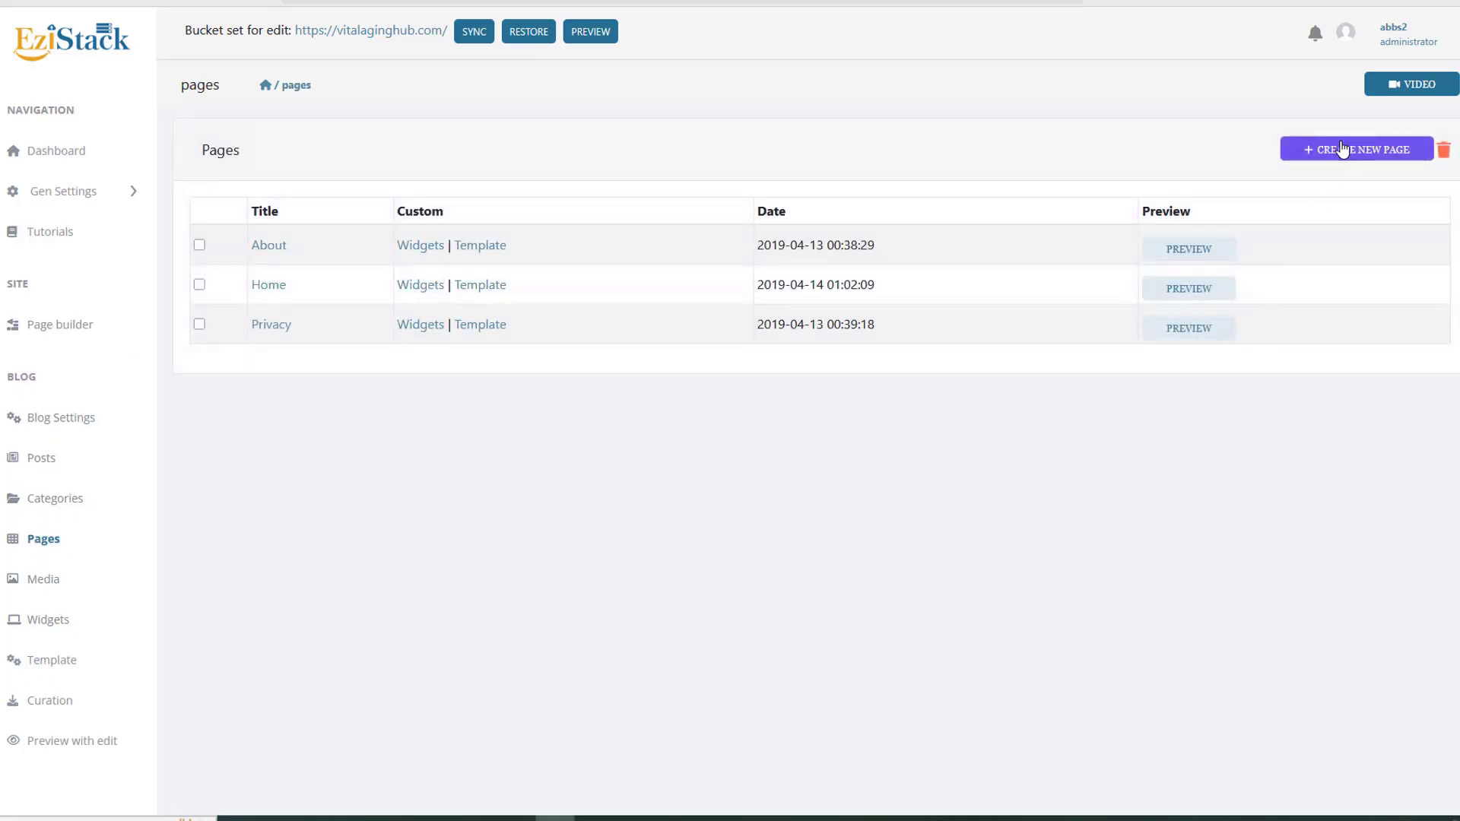
left_click(1343, 149)
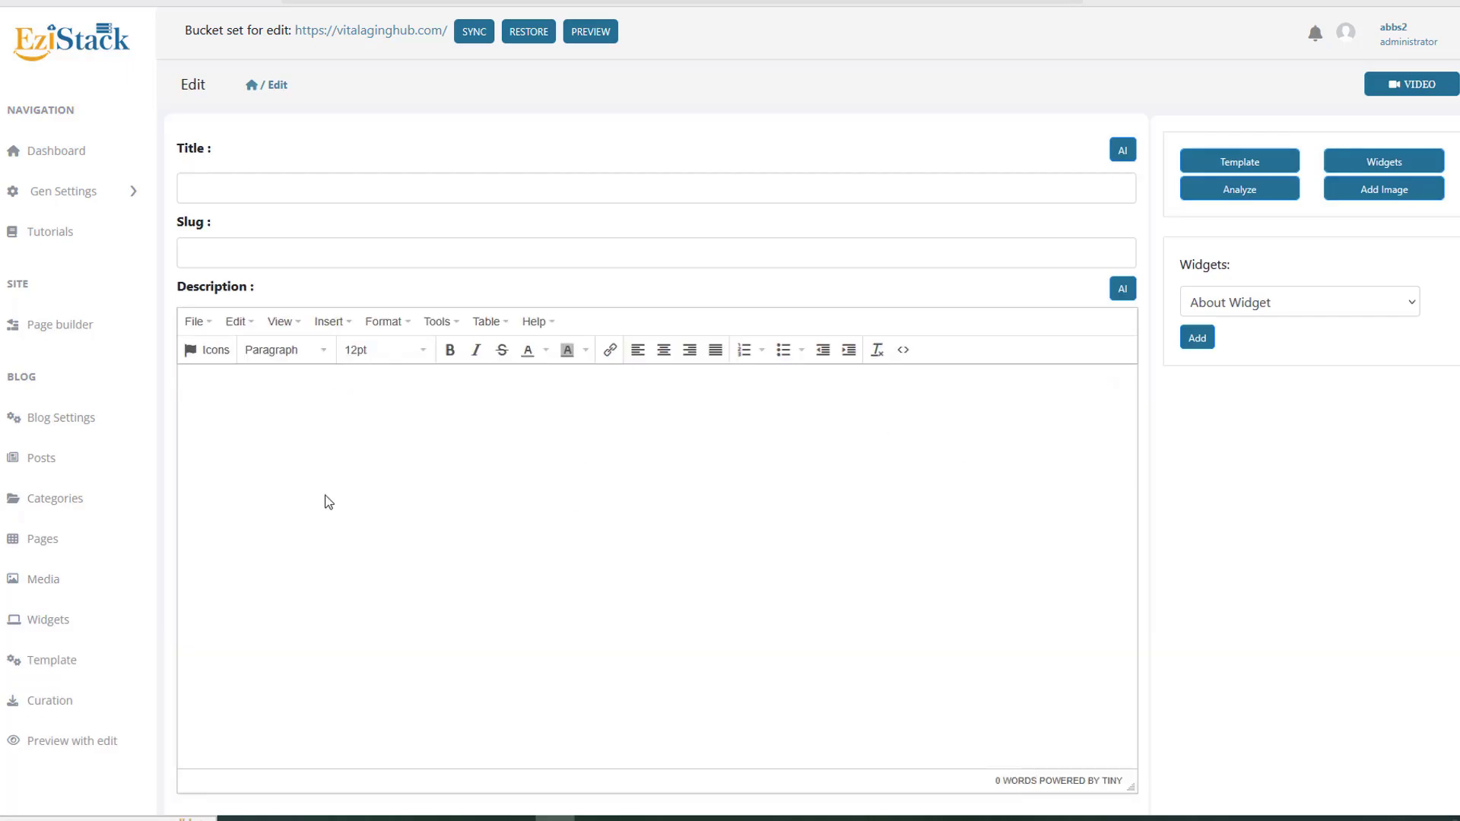
left_click(146, 611)
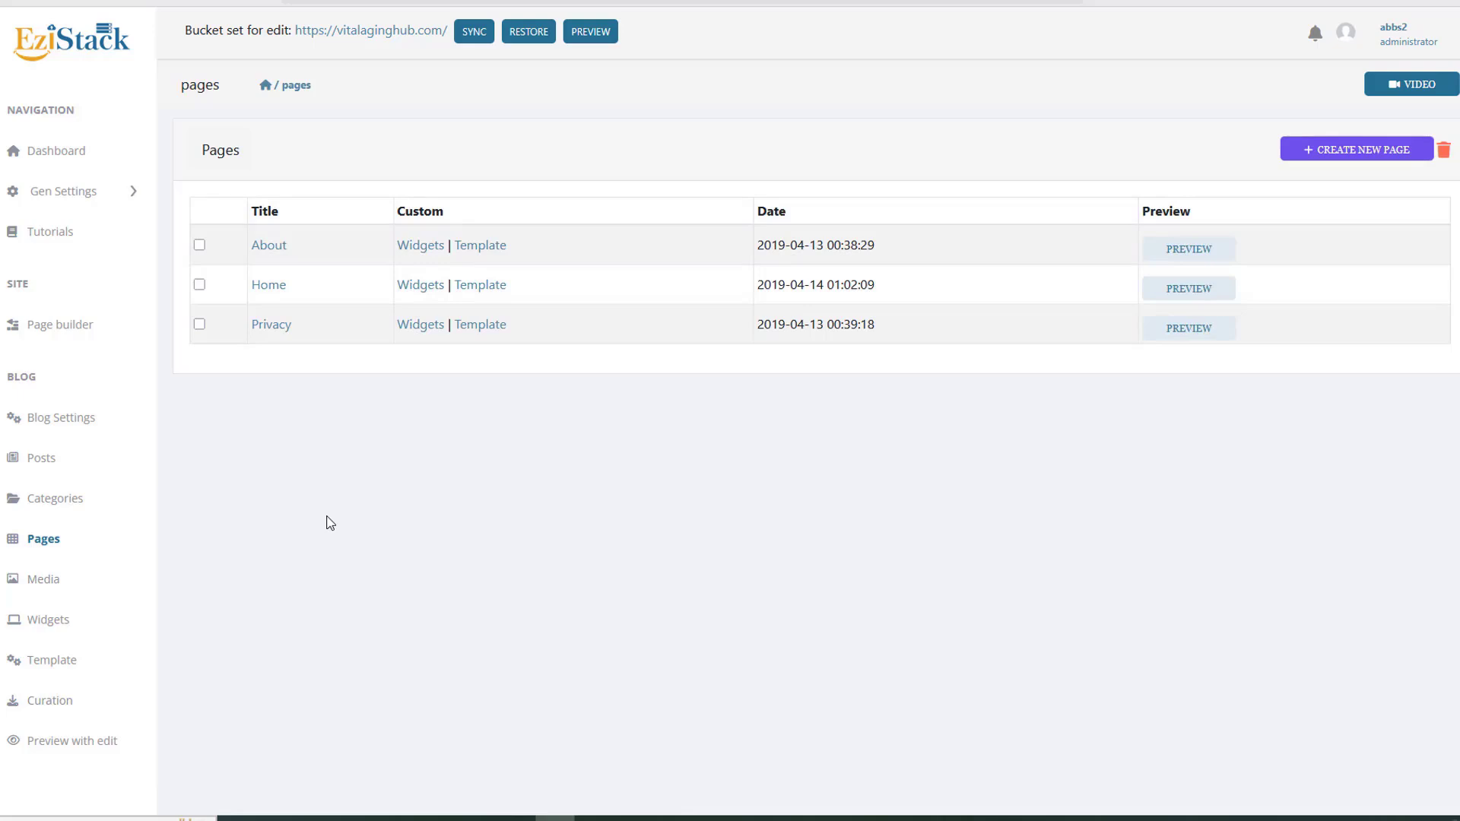
Step: Examine the Community category's edit fields, then view the Wellness category in the site preview
left_click(47, 500)
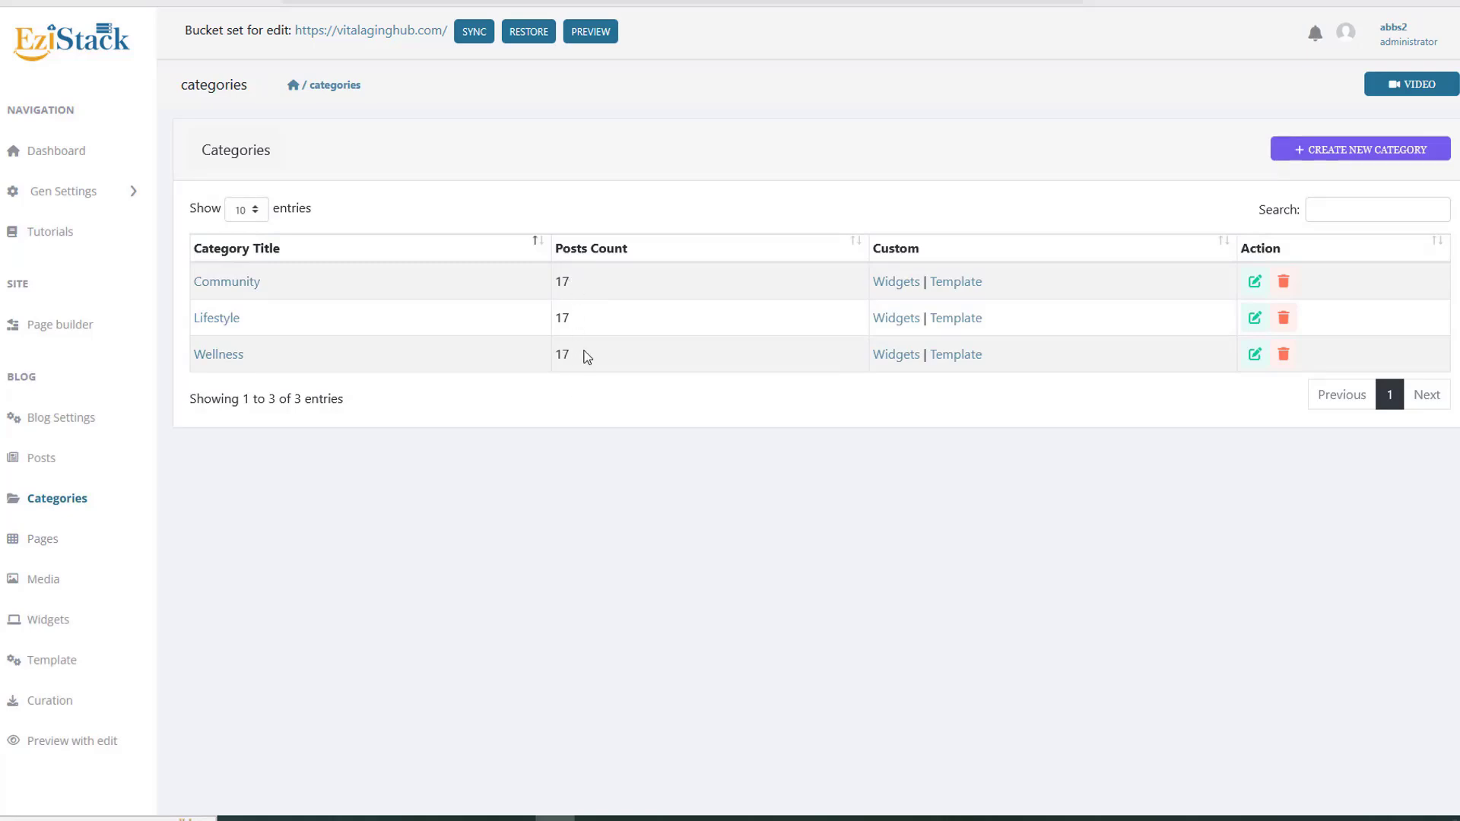
left_click(1256, 283)
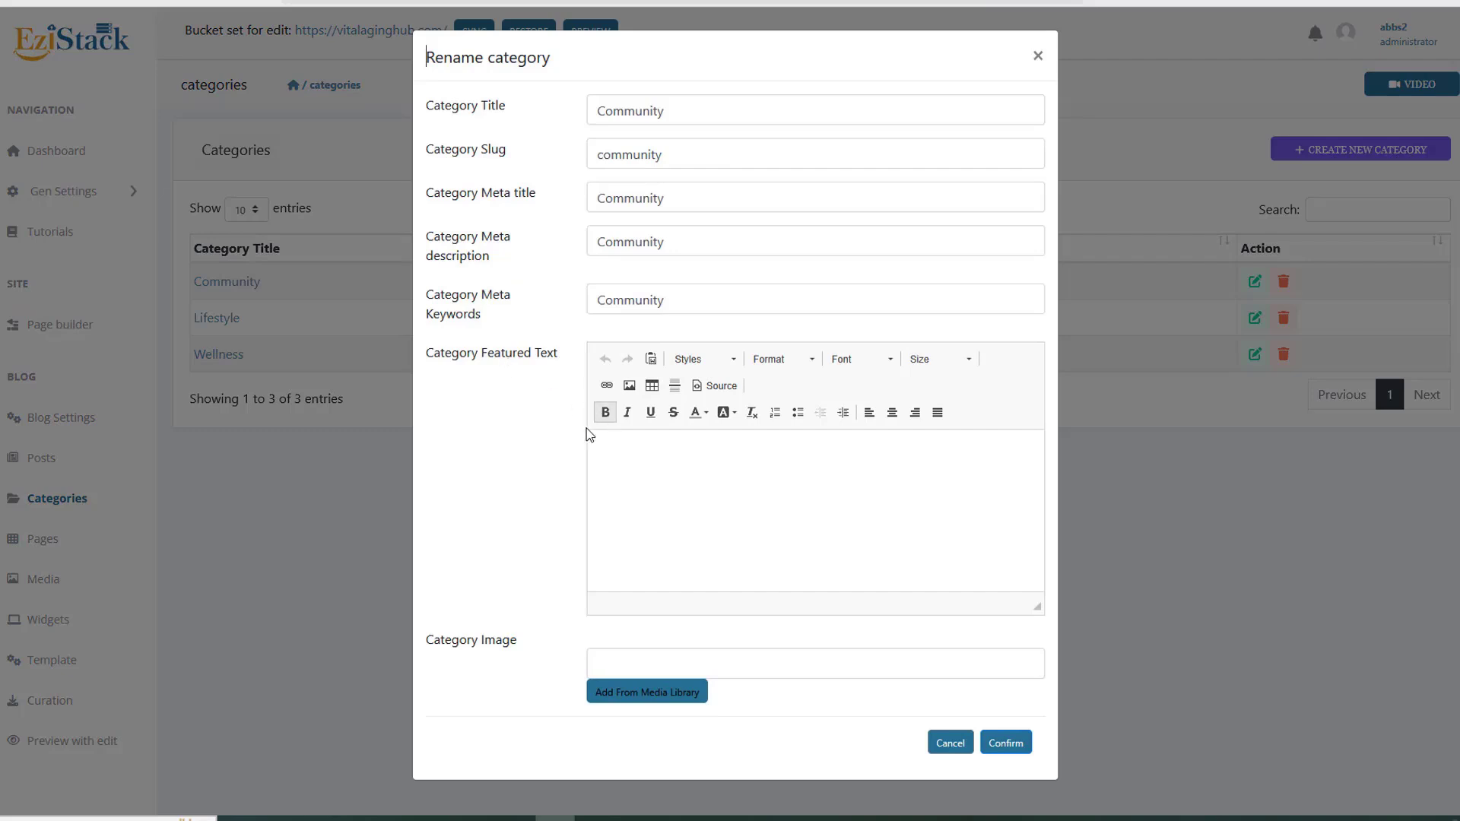
left_click(668, 469)
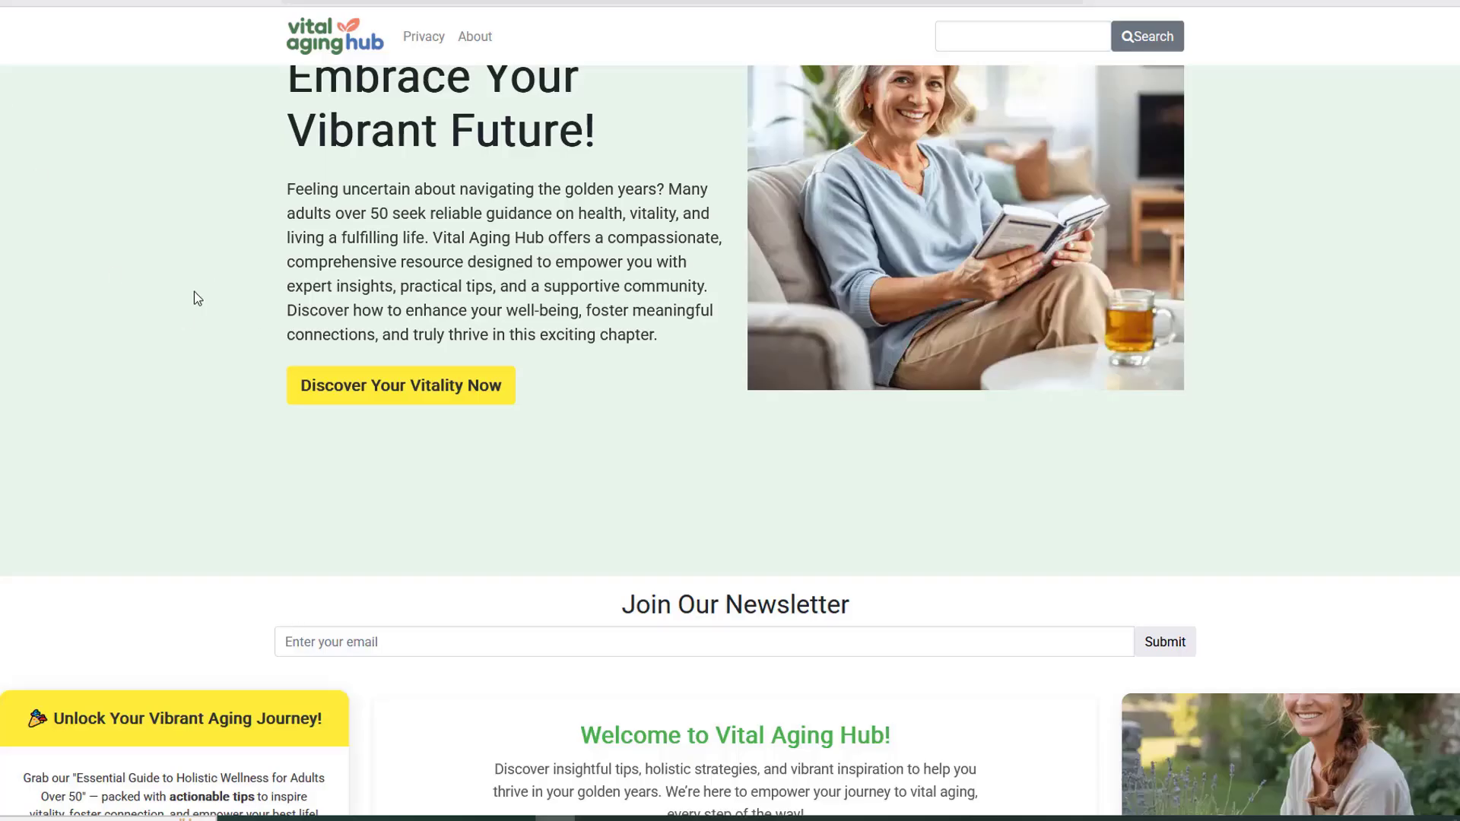
scroll(197, 297, "down", 20)
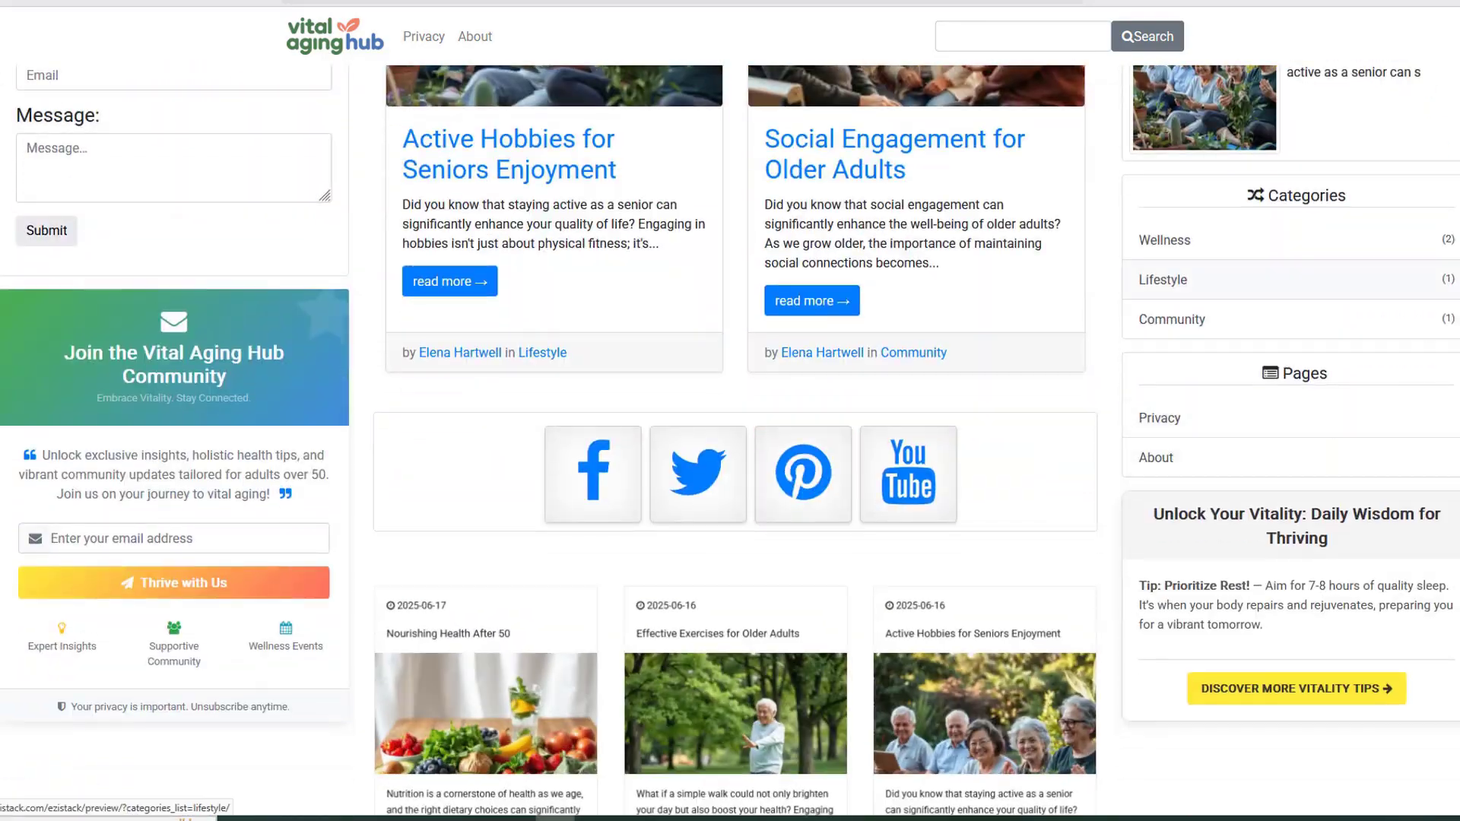
left_click(1164, 240)
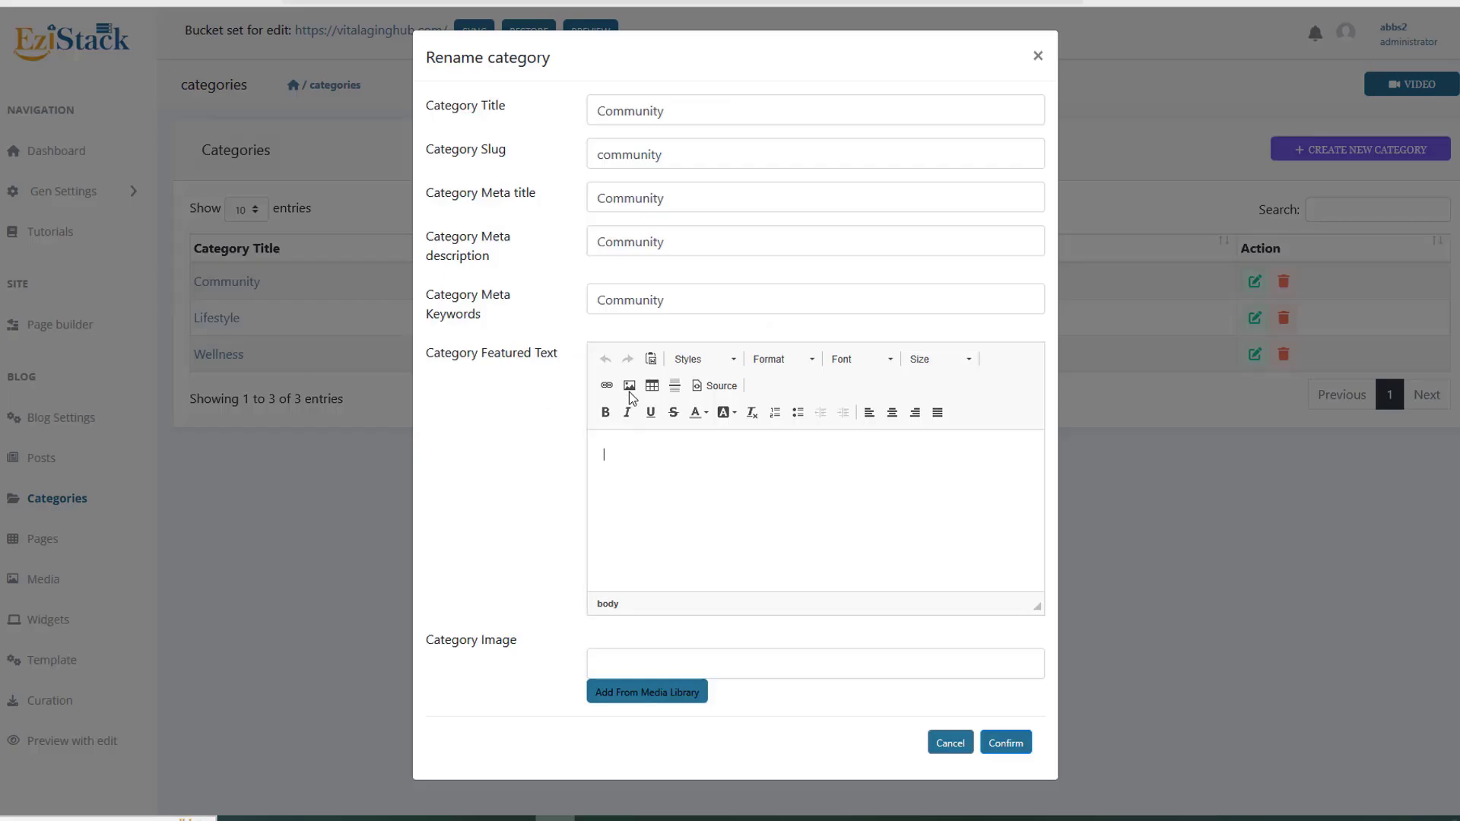
Step: Give the Wellness category the featured text "Welness Category" as a centred Heading 1 and save it
left_click(1302, 554)
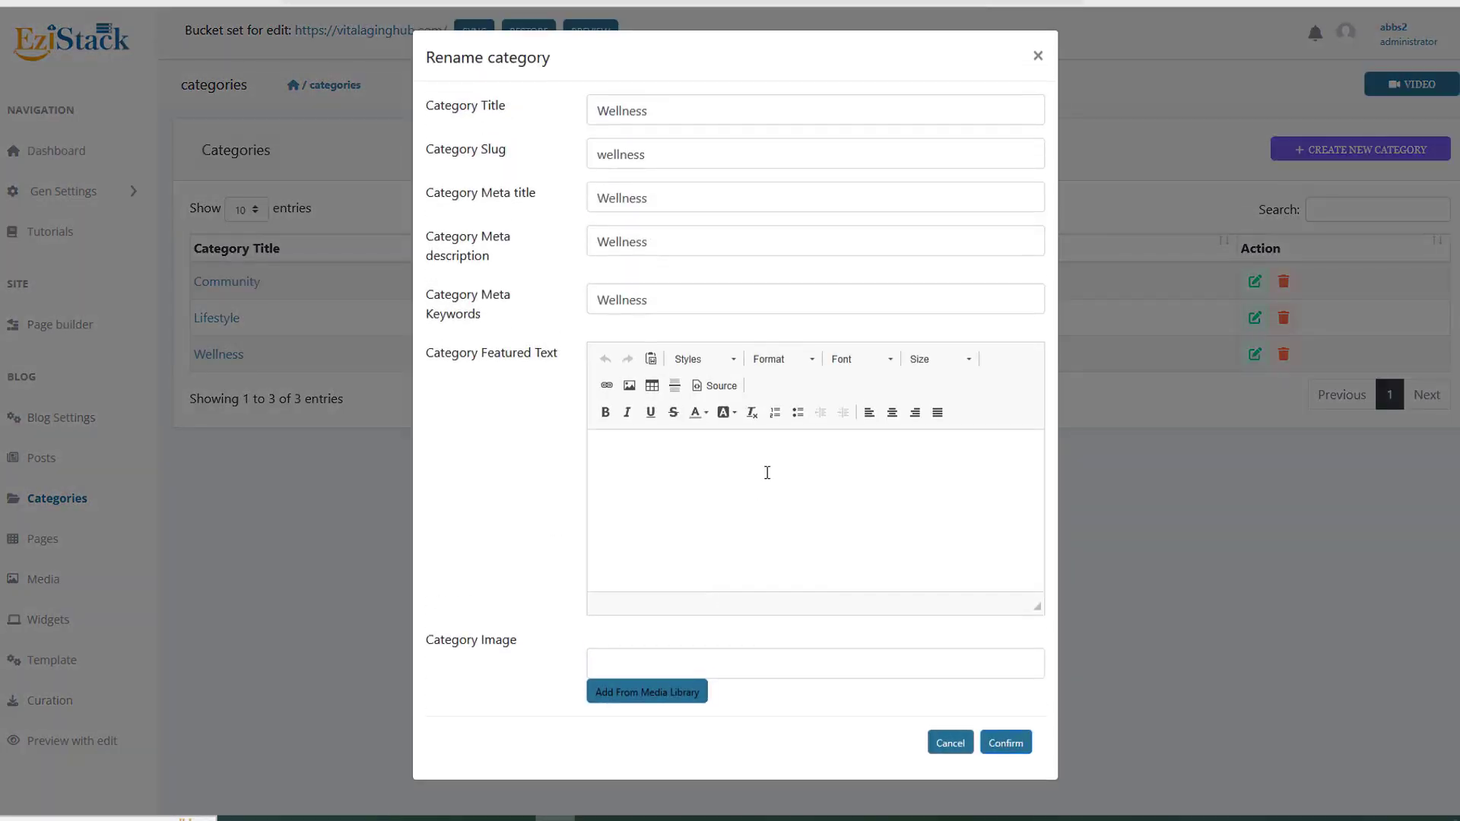
left_click(767, 472)
type("WEeegory")
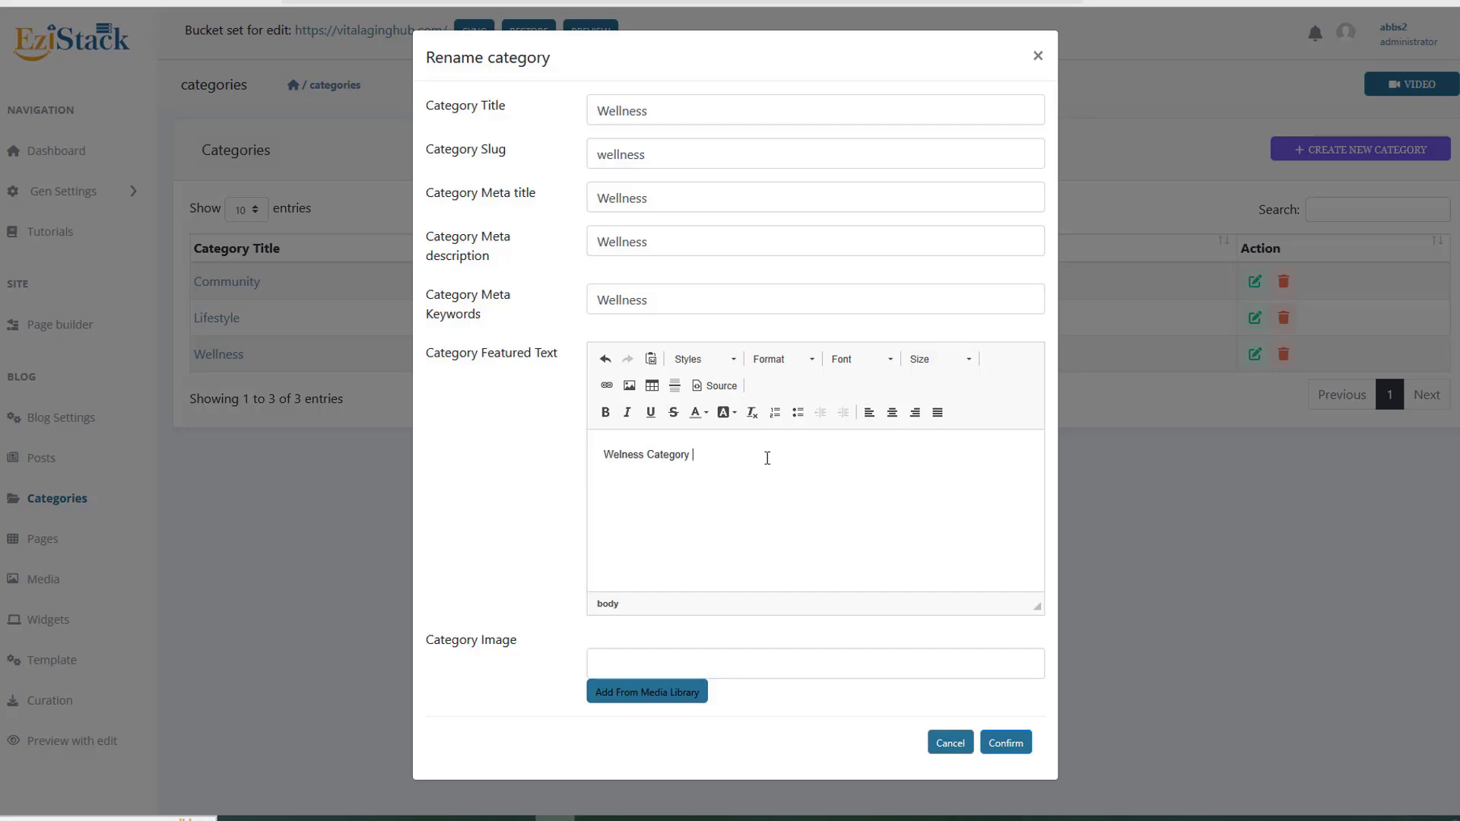
left_click_drag(767, 458, 603, 470)
left_click(783, 359)
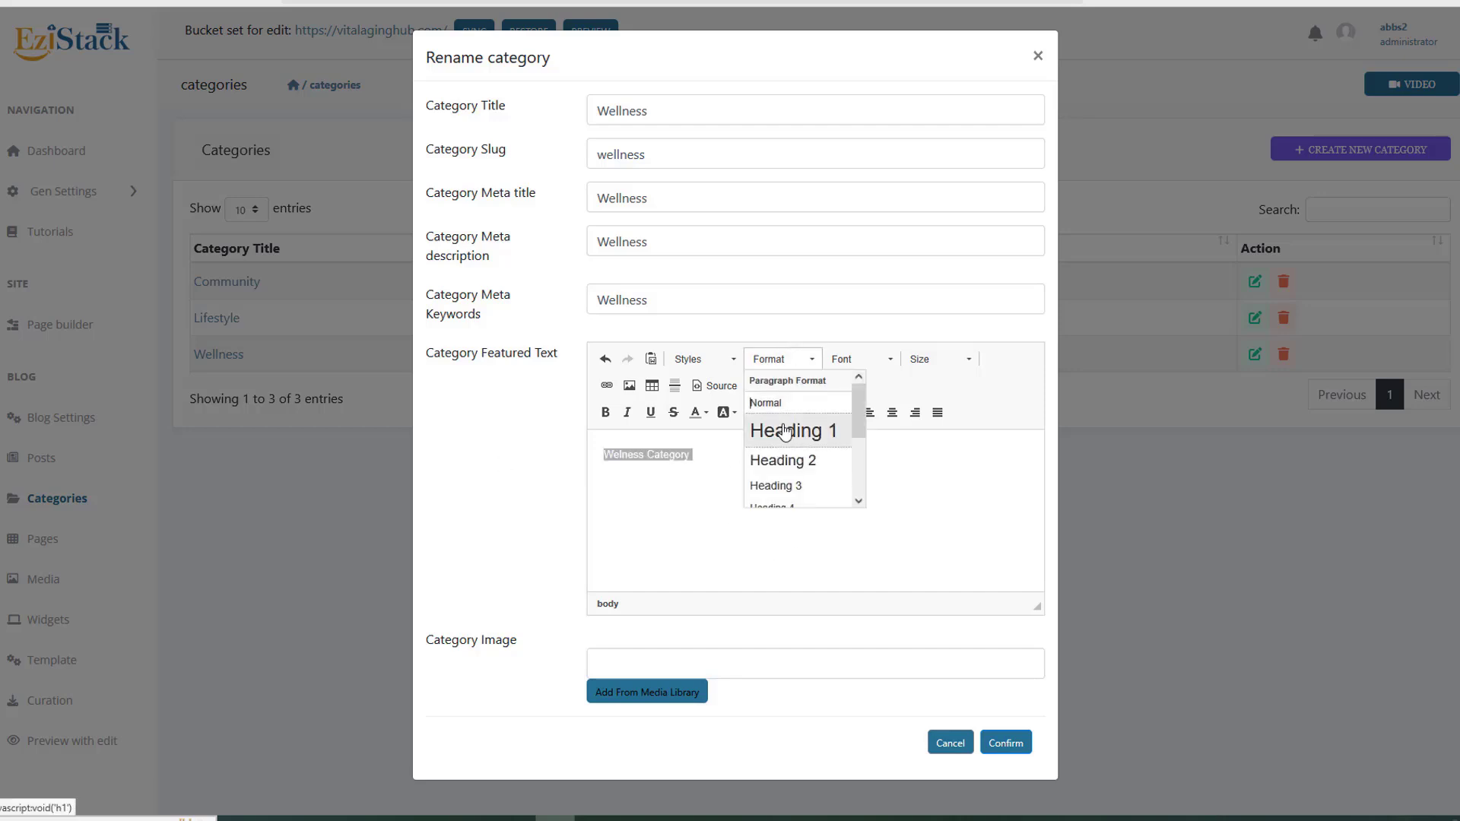
left_click(786, 431)
left_click(889, 412)
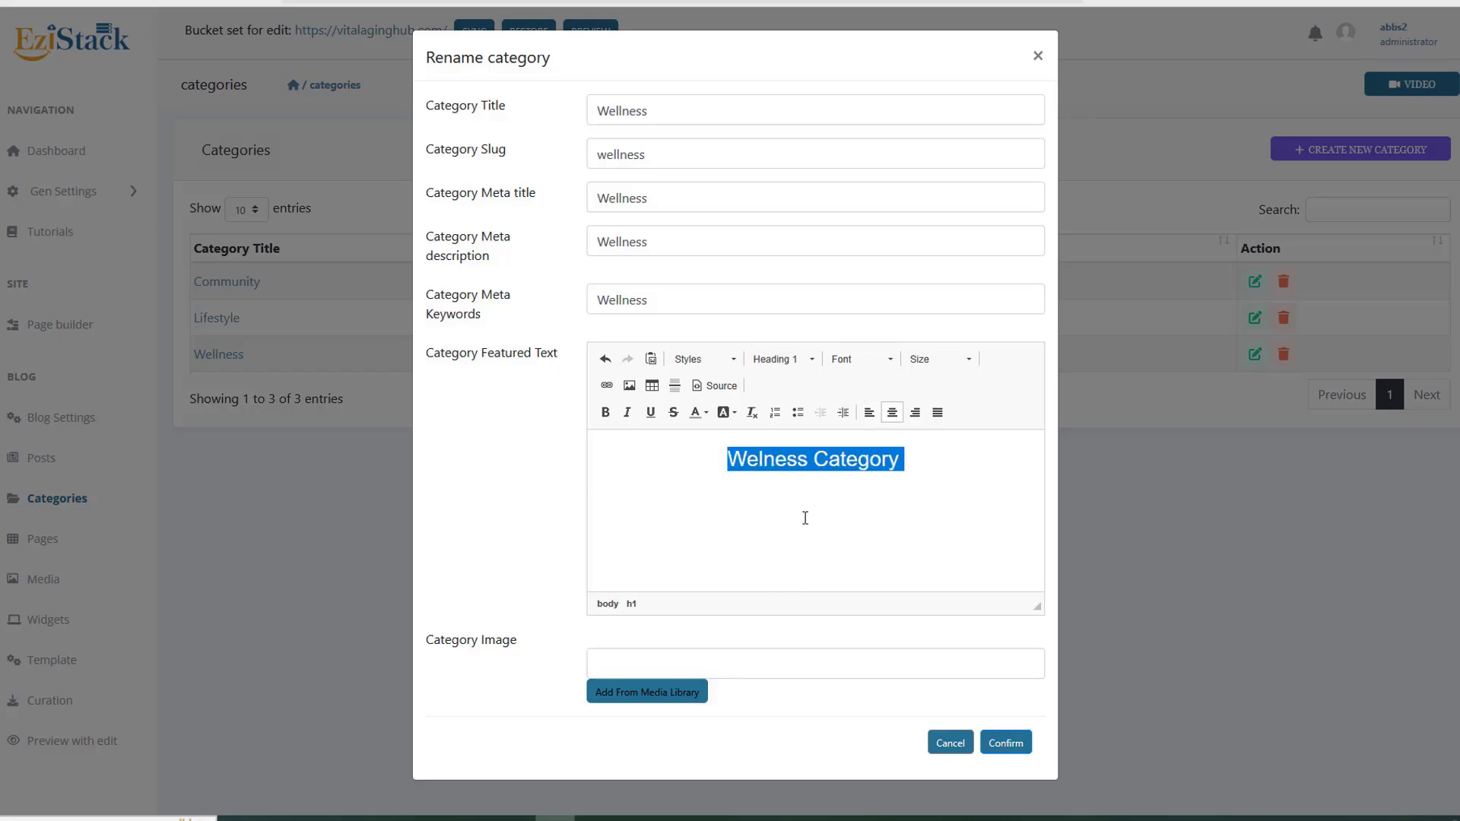
left_click(1011, 744)
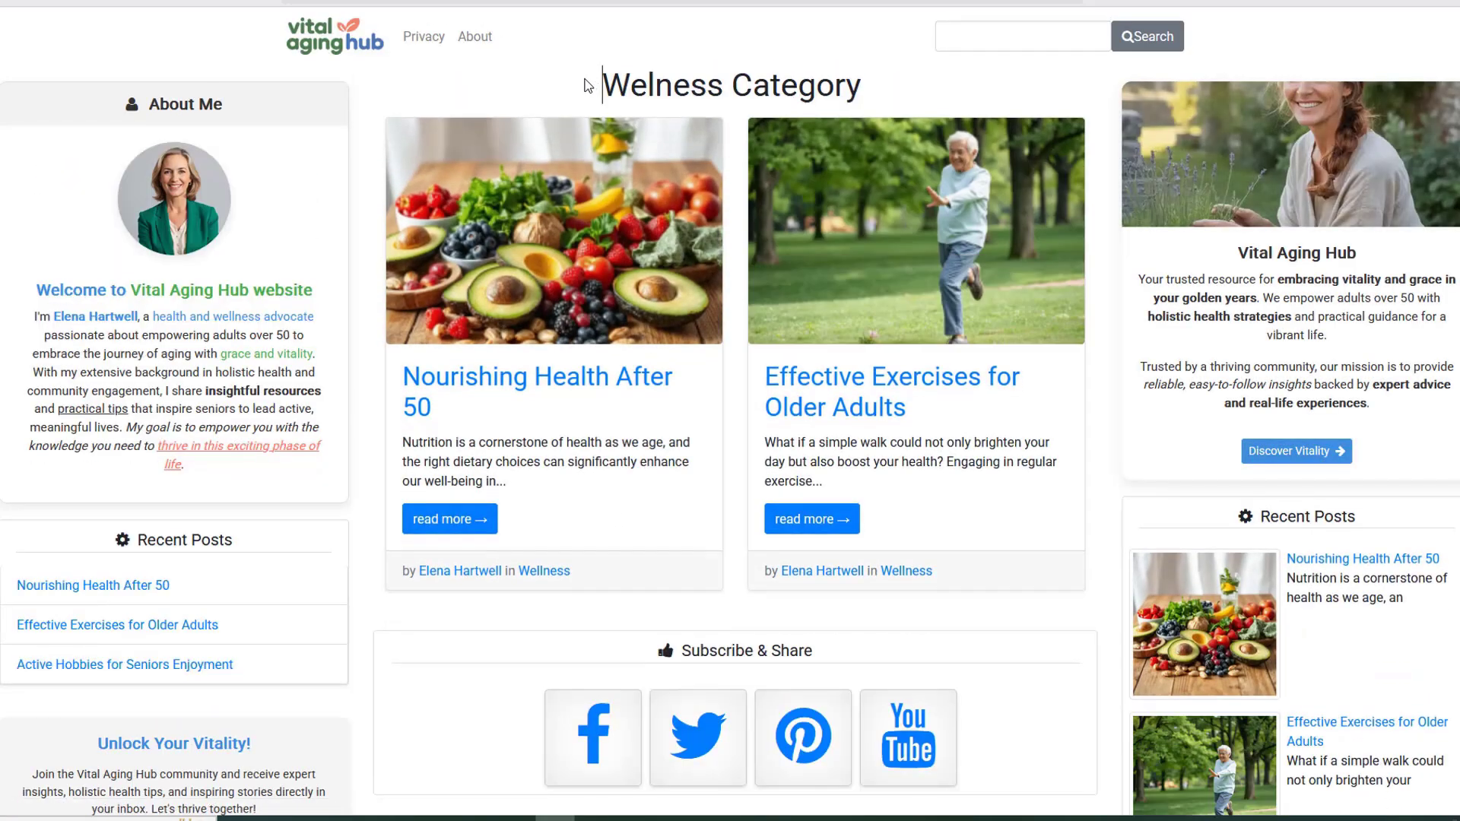
Step: Check the category heading above the posts in the Wellness preview, then return to the categories list
left_click_drag(592, 80, 893, 93)
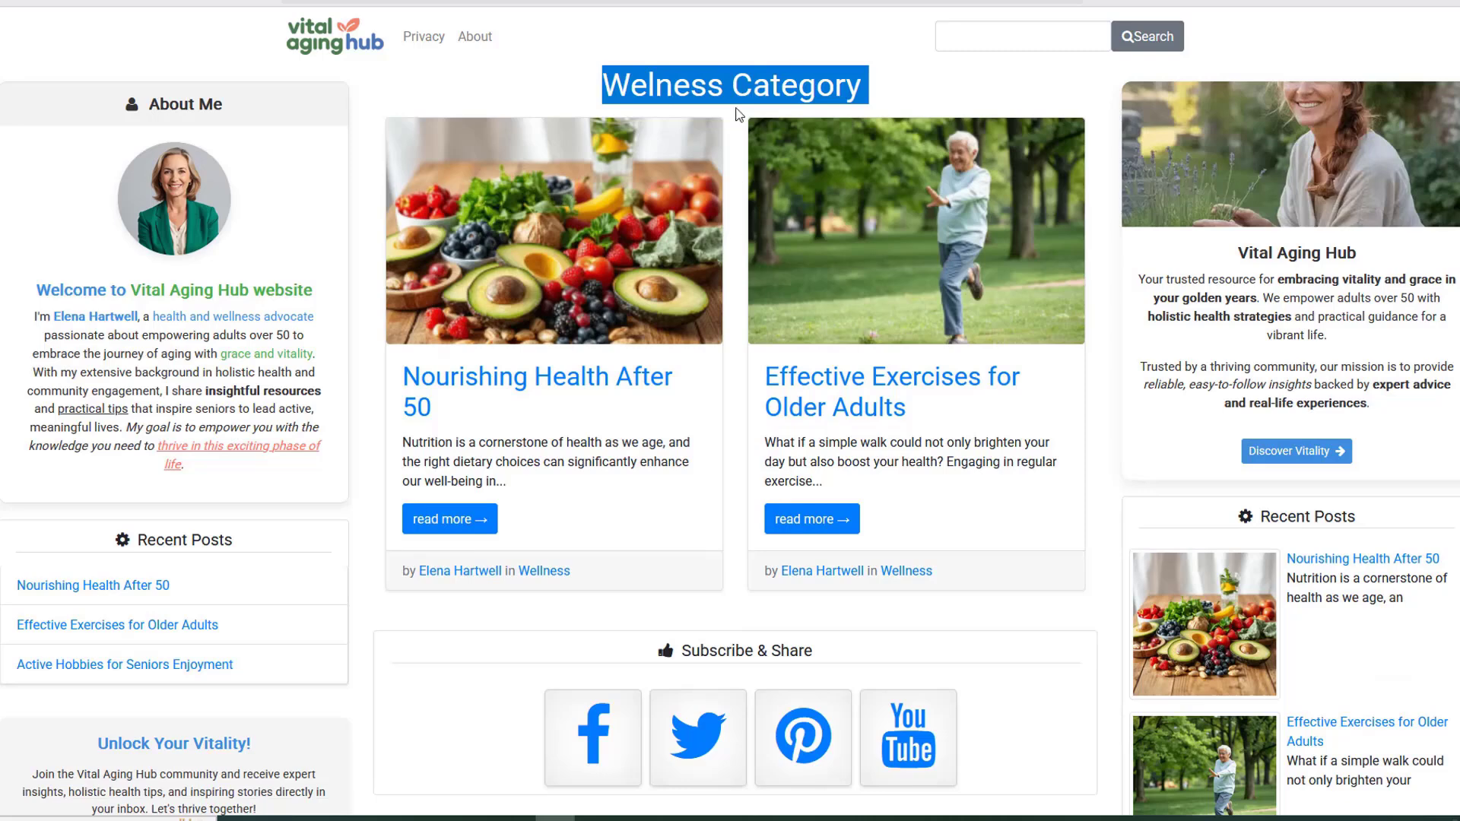
left_click(755, 87)
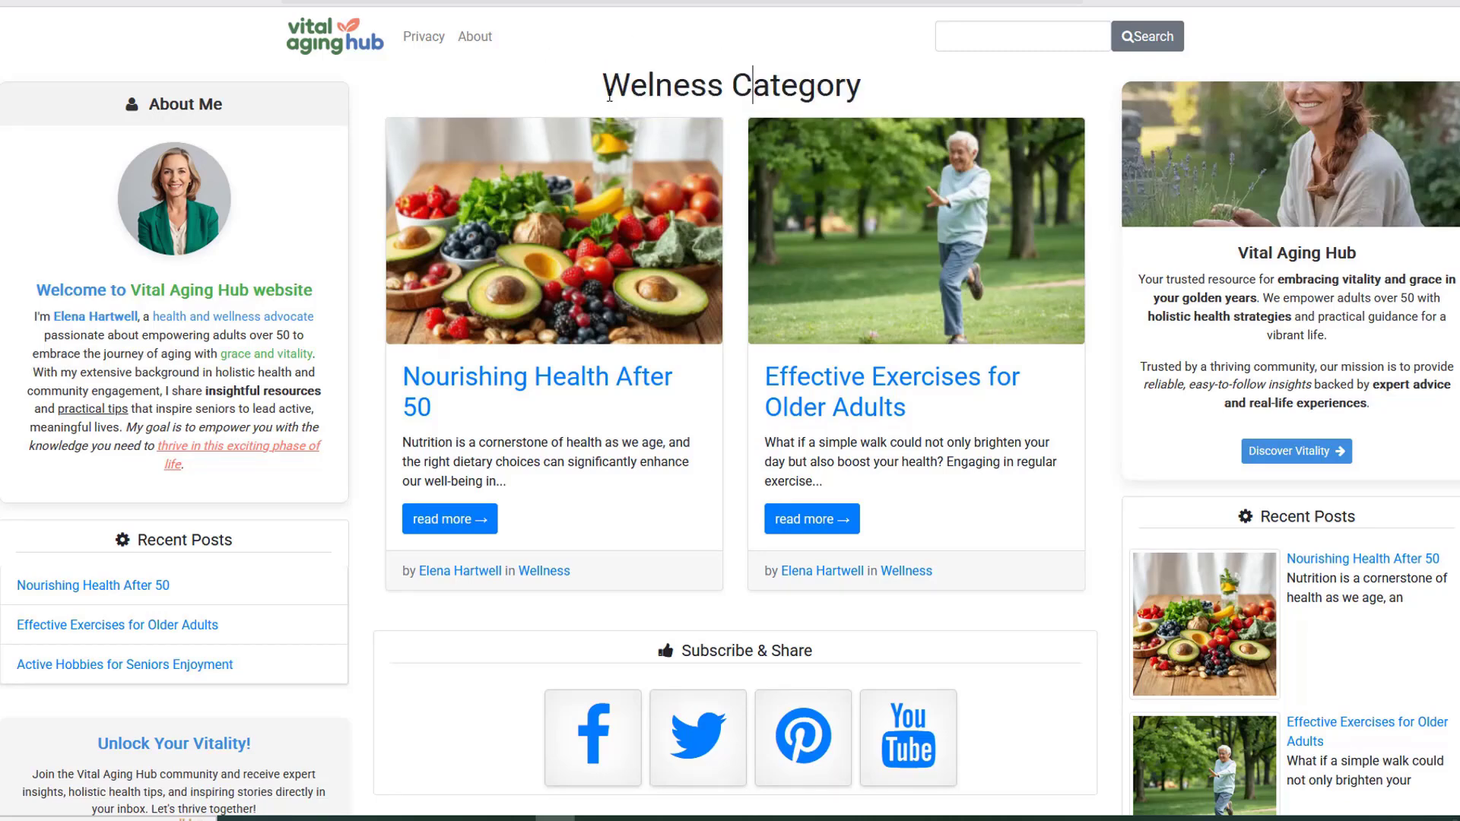
left_click_drag(600, 87, 835, 85)
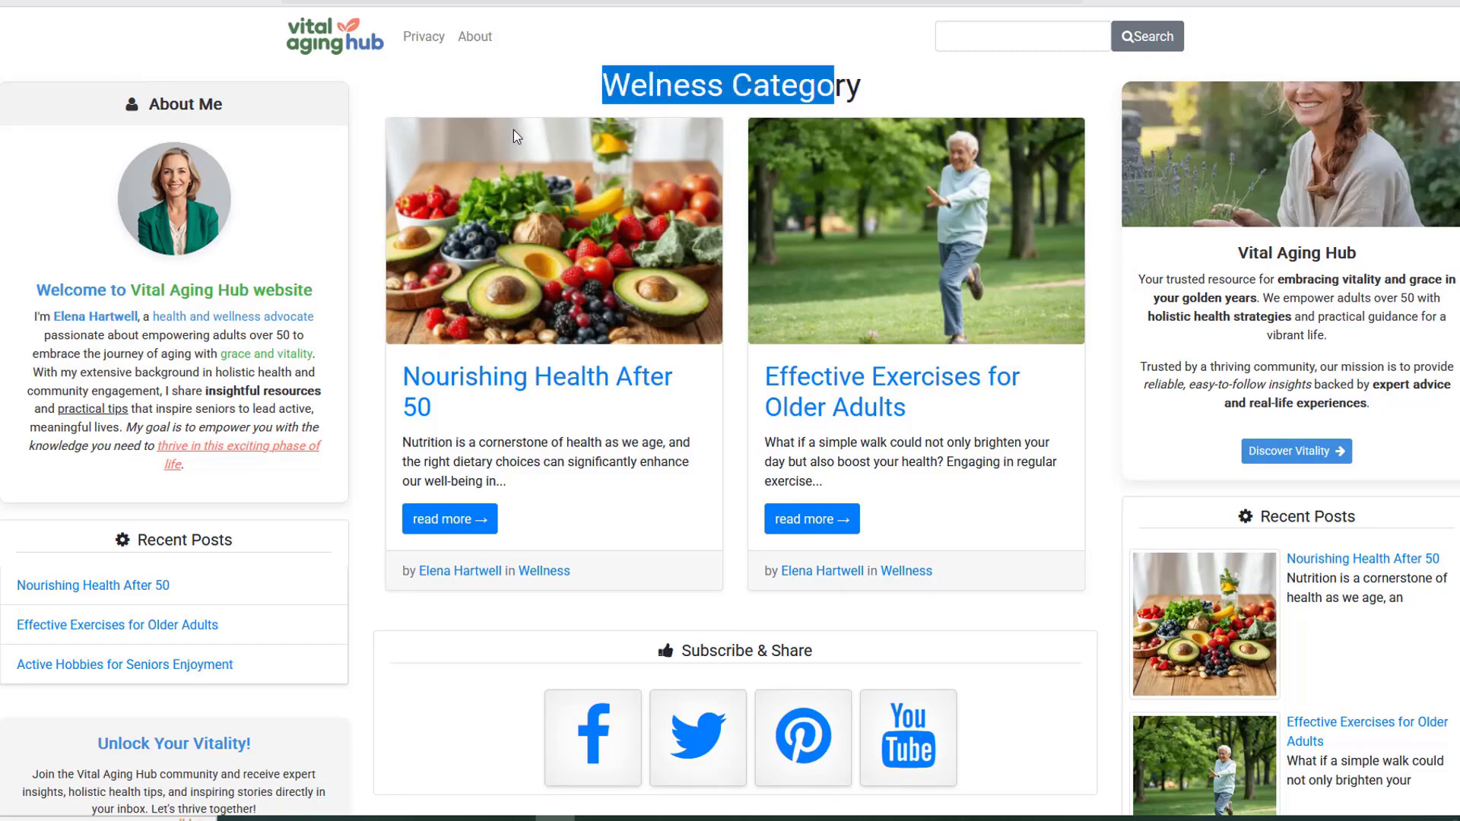
left_click(1, 3)
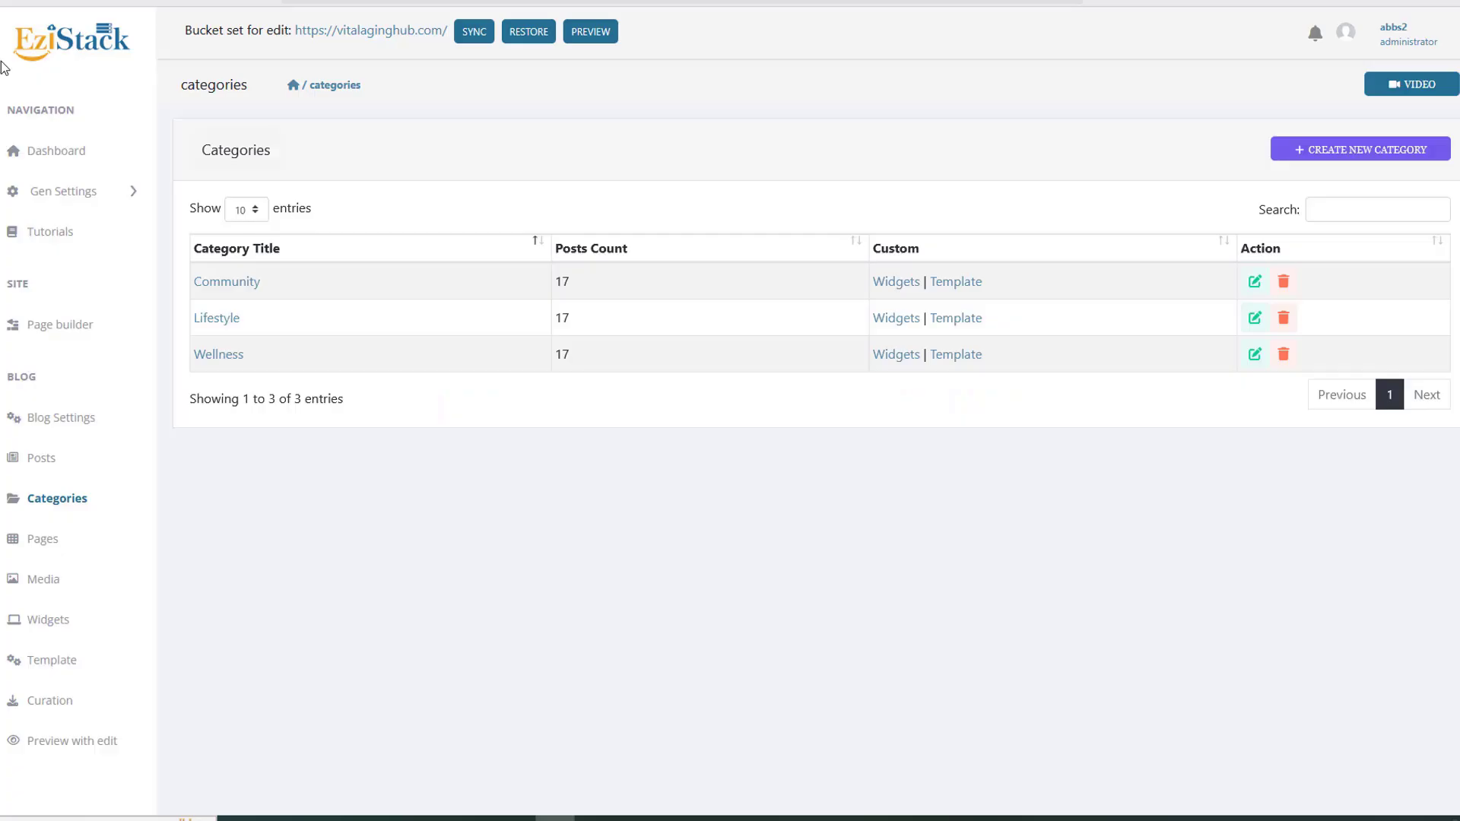
Step: Delete the Wellness category's featured text and save the category
left_click(1251, 357)
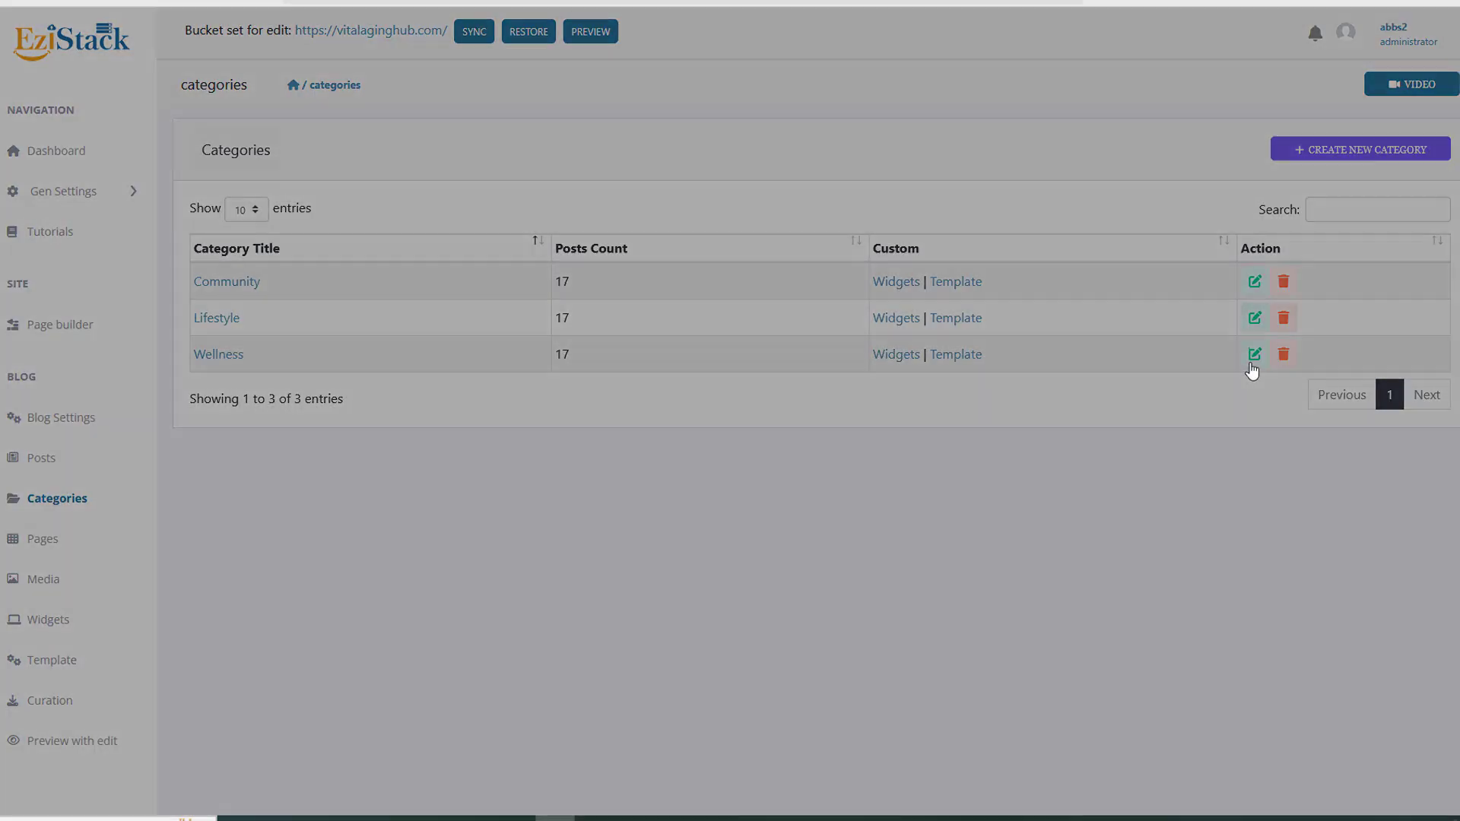
left_click_drag(913, 452, 531, 436)
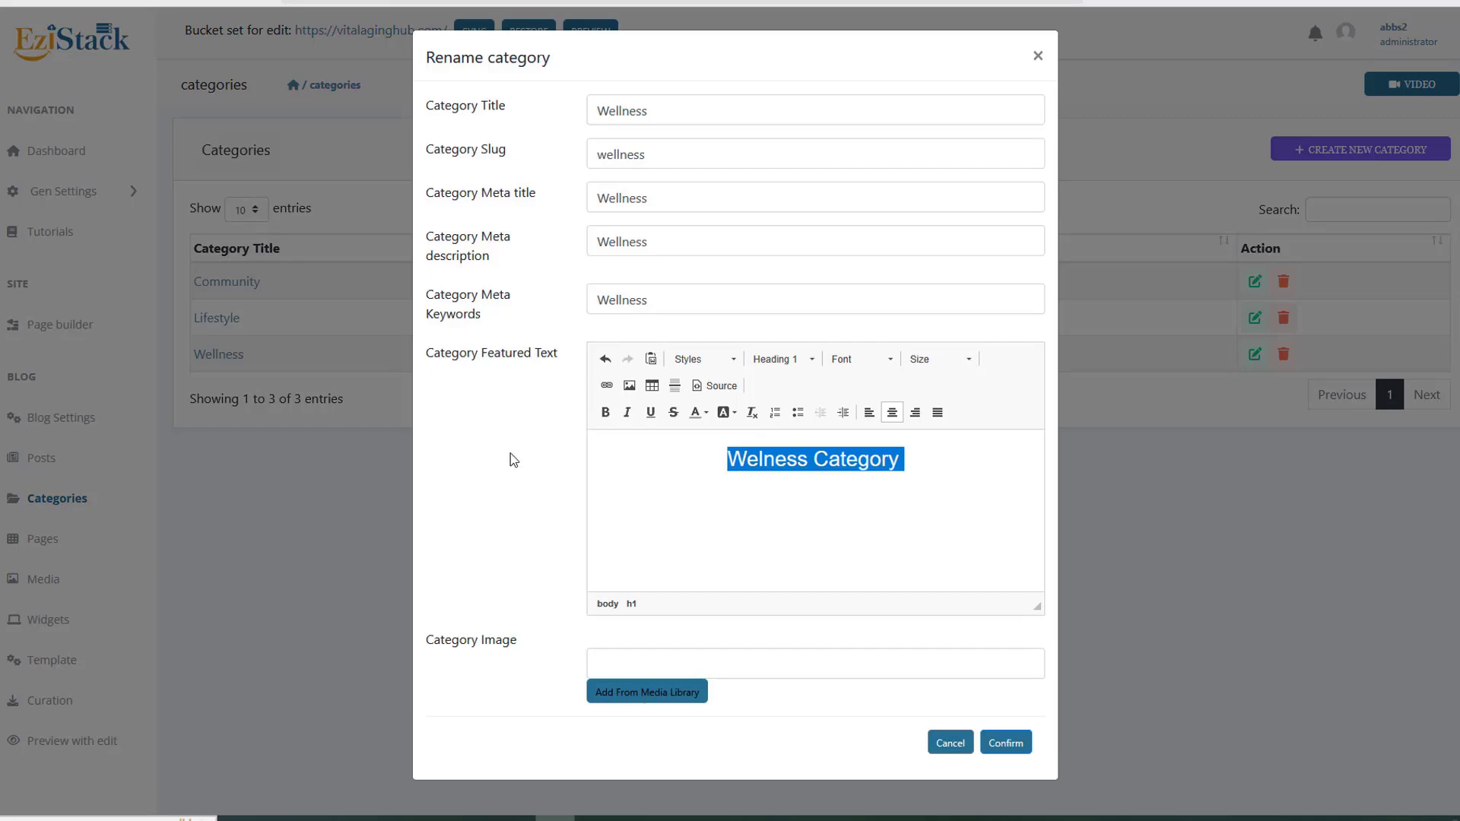
key("BackSpace")
left_click(1008, 744)
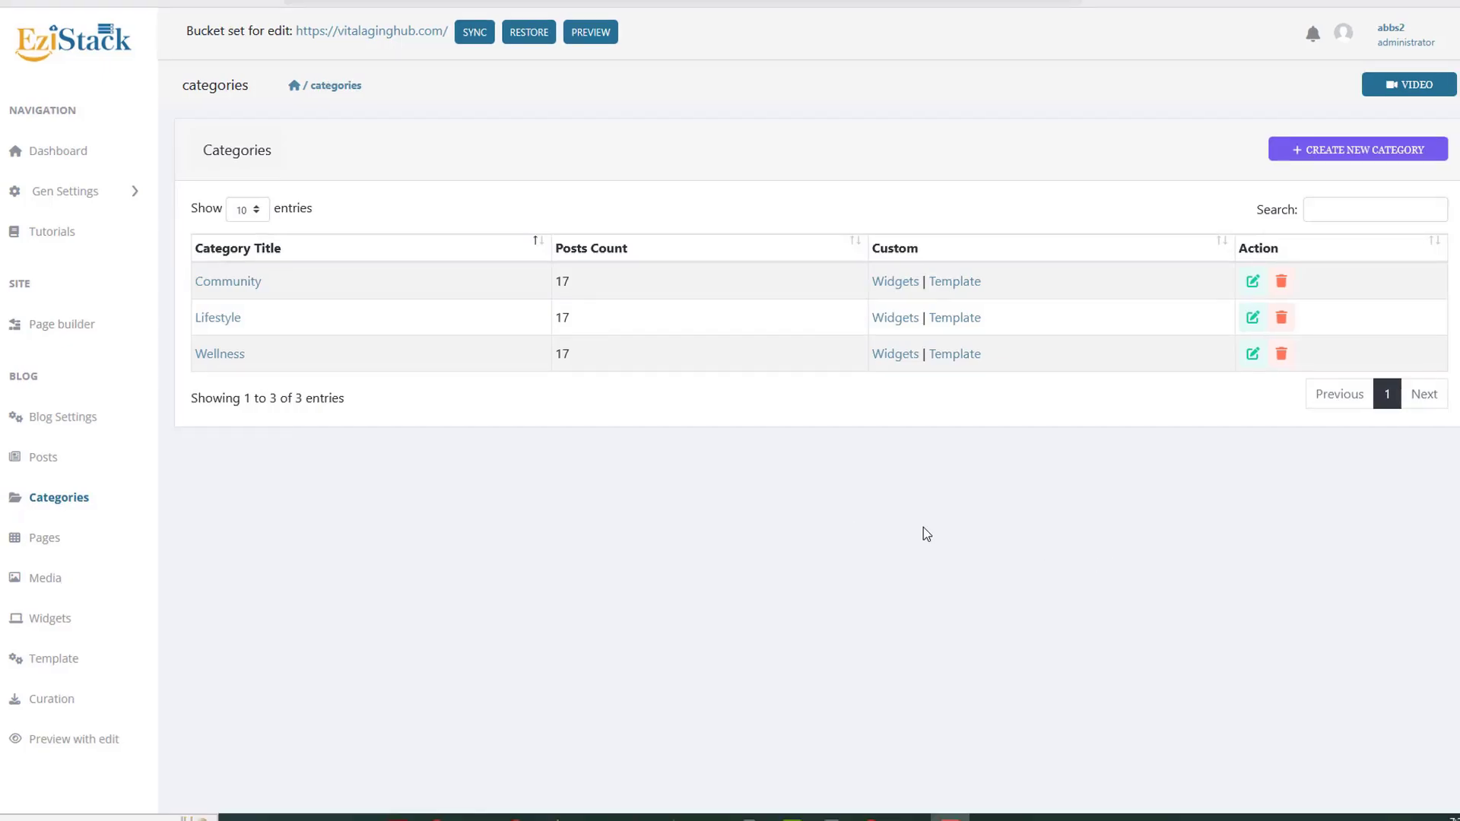
Step: Open the blog's posts list and look through it from the scheduled AI posts to the published ones
left_click(47, 457)
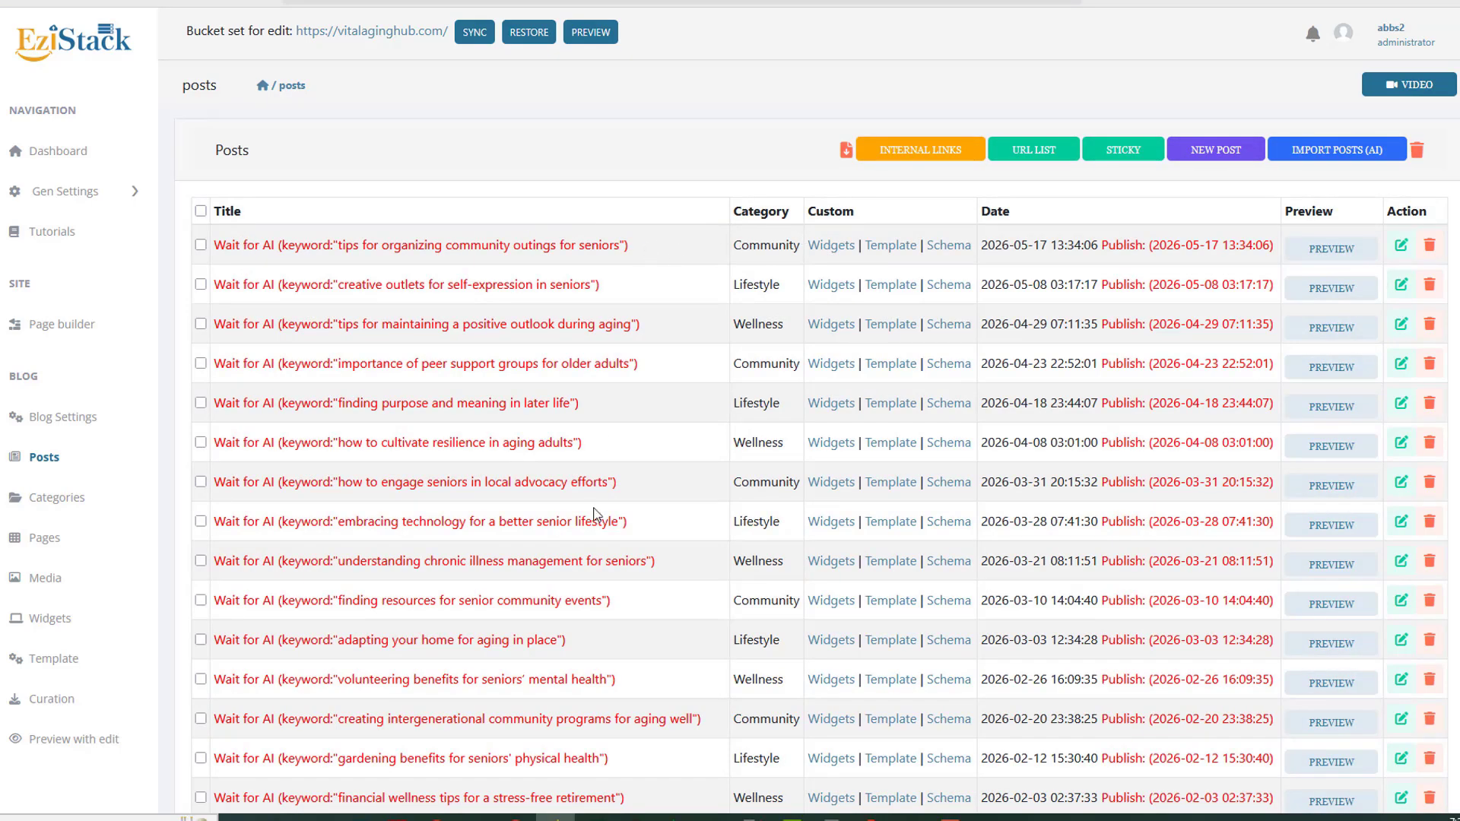
scroll(594, 514, "down", 20)
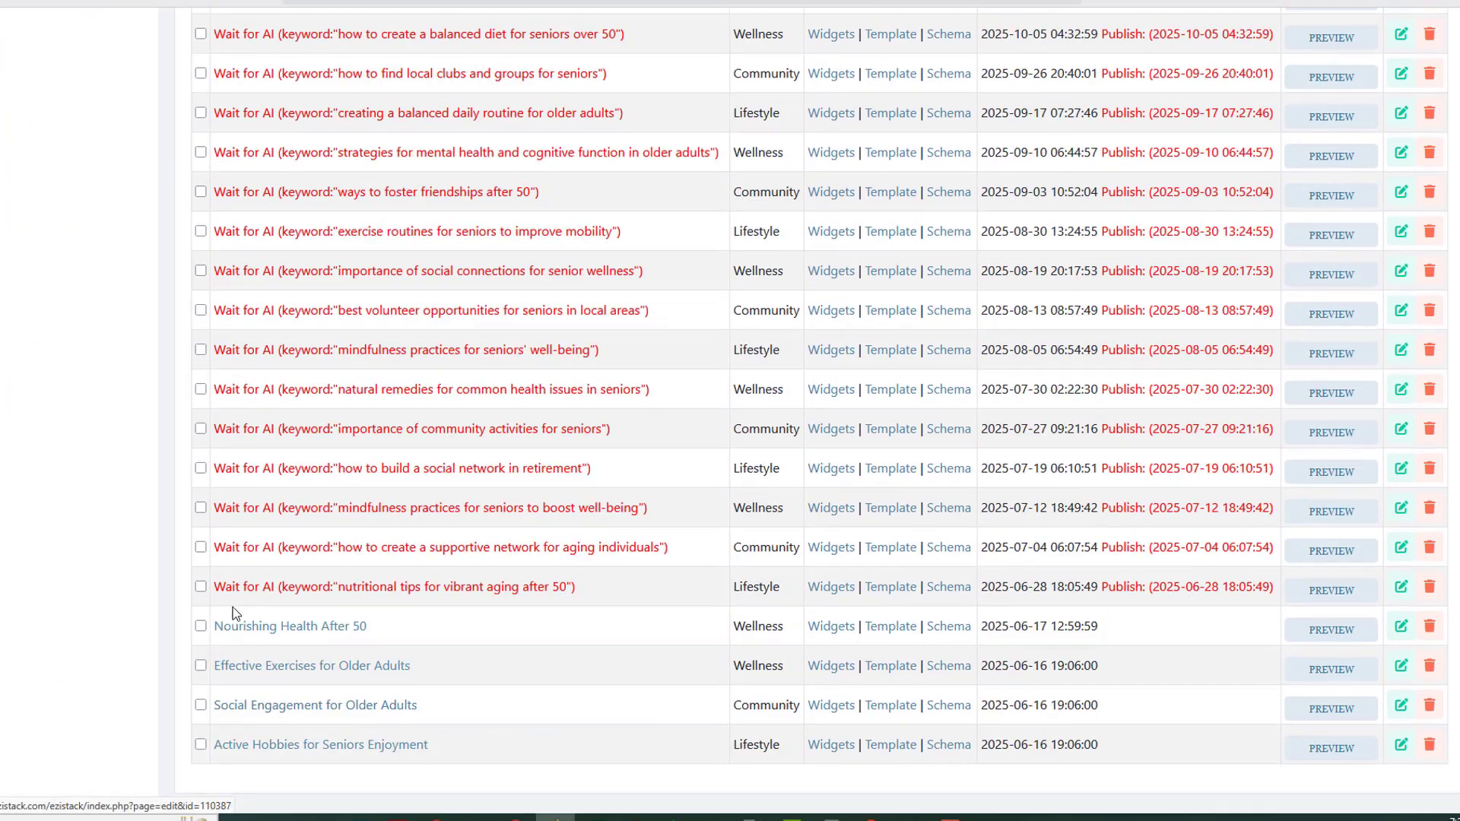
middle_click(596, 675)
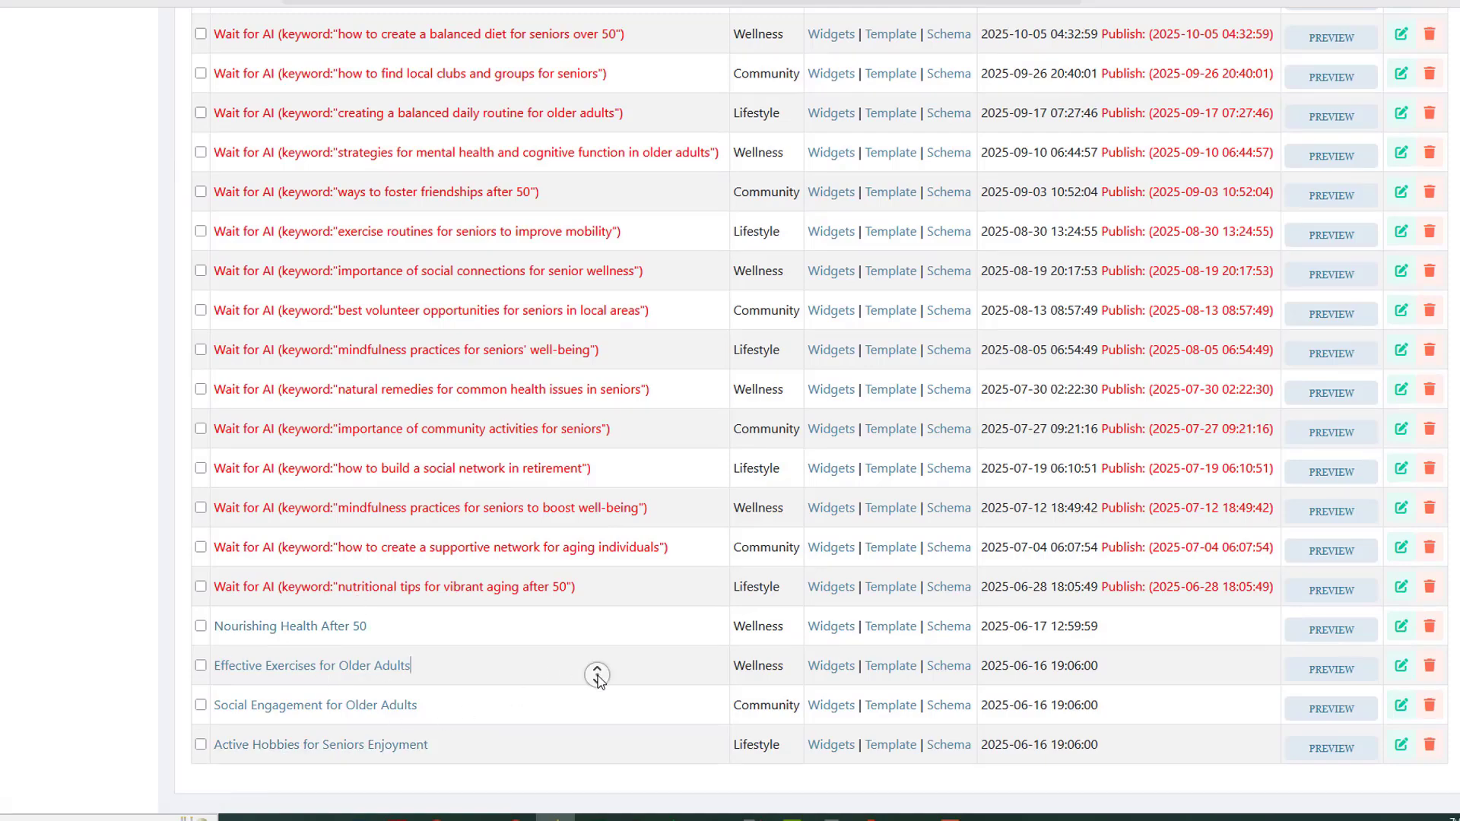
scroll(597, 674, "up", 20)
middle_click(723, 108)
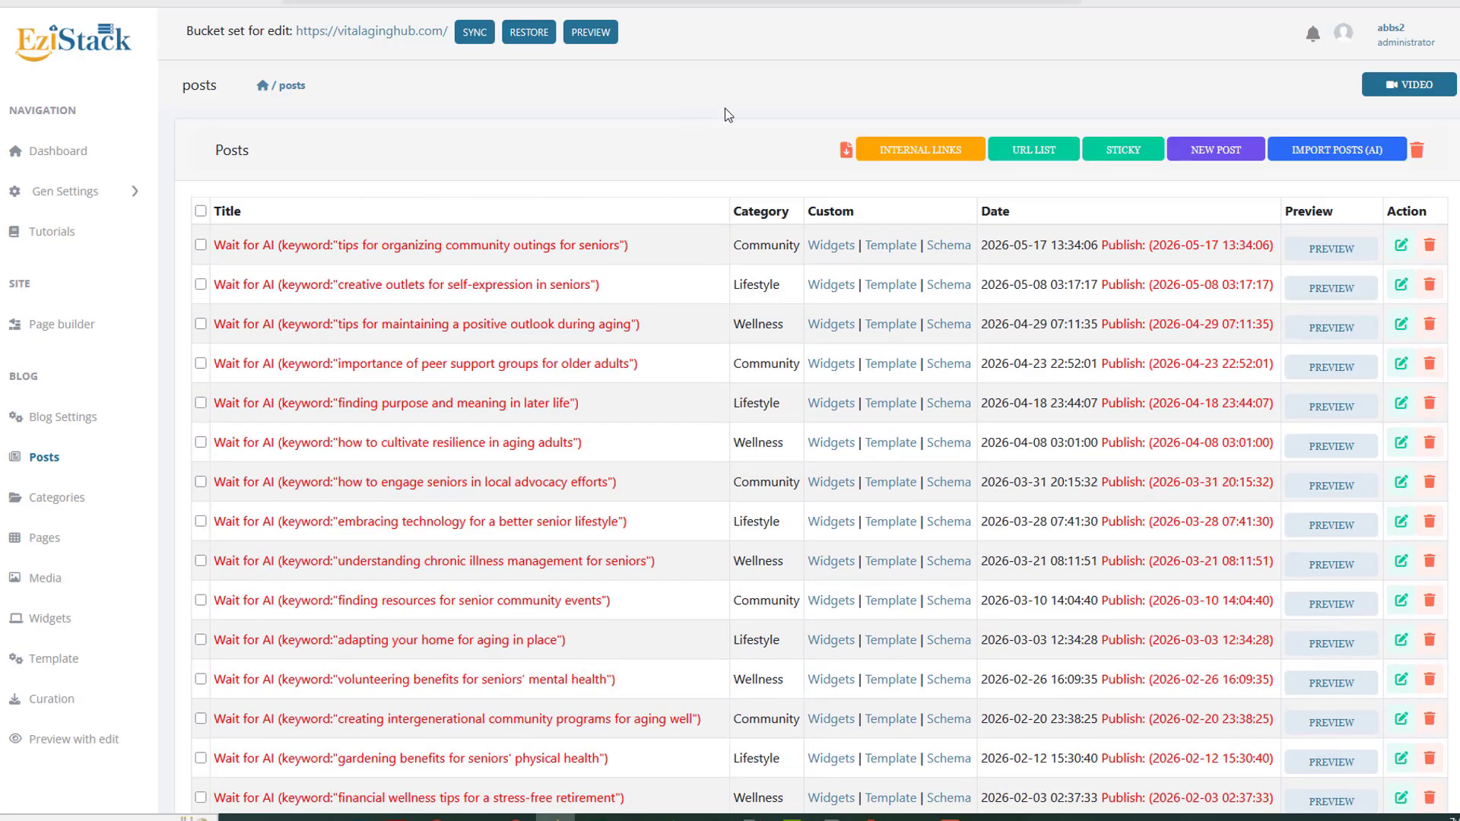
Step: Create a new post and generate its title and slug with AI from a "how to" keyword about SEO
left_click(1231, 151)
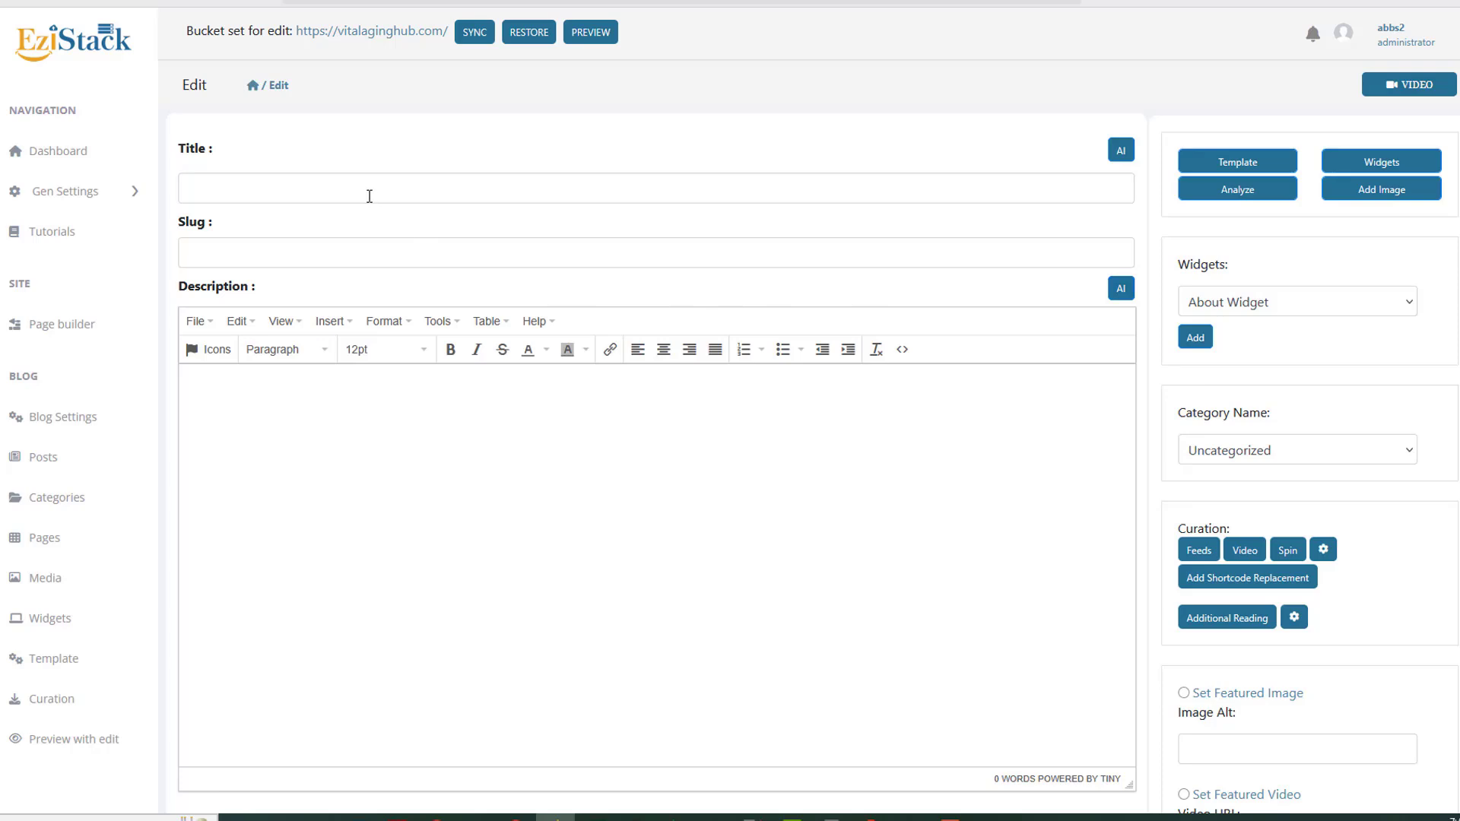
left_click(369, 196)
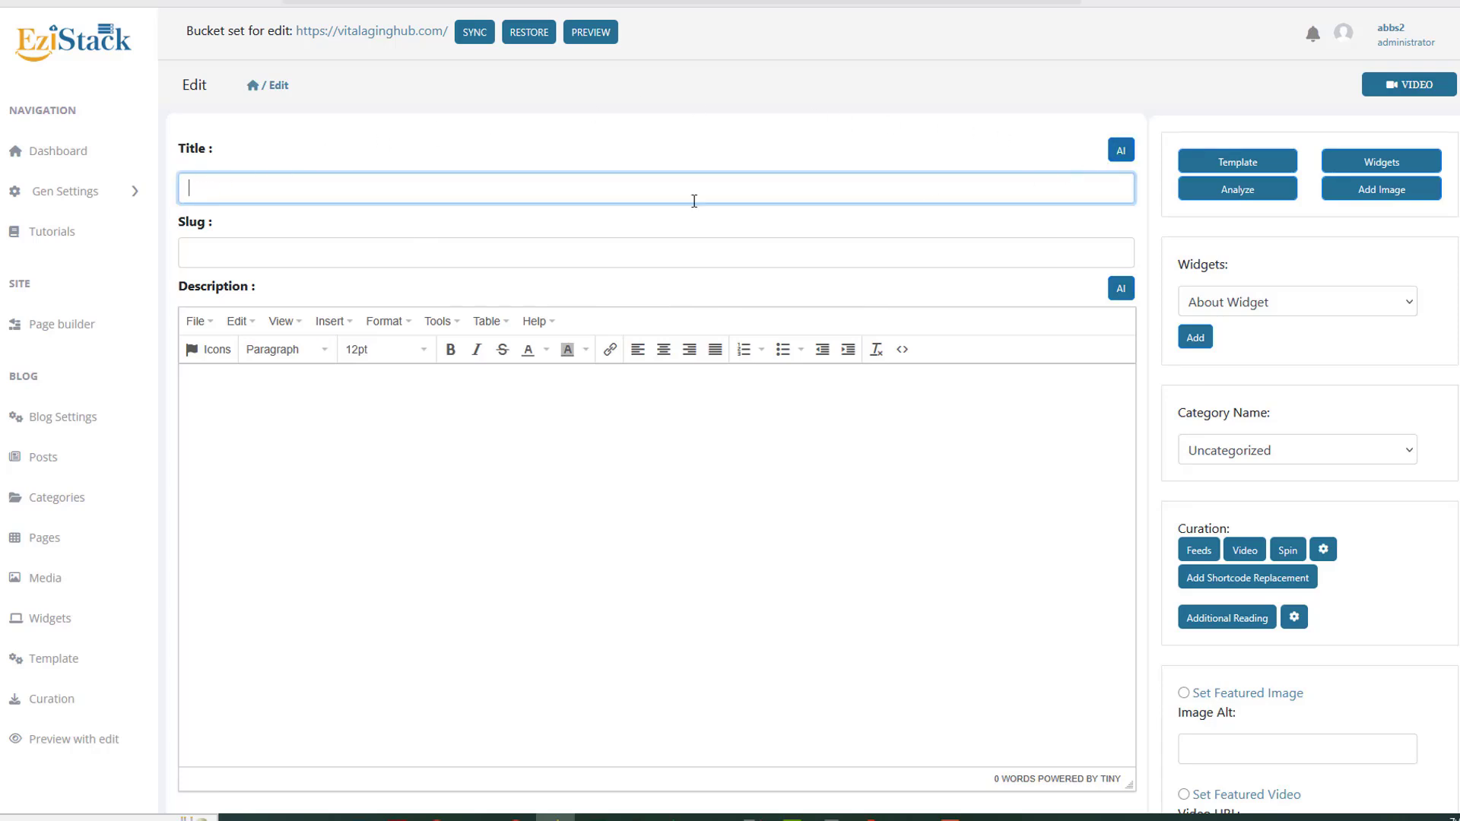
left_click(1121, 150)
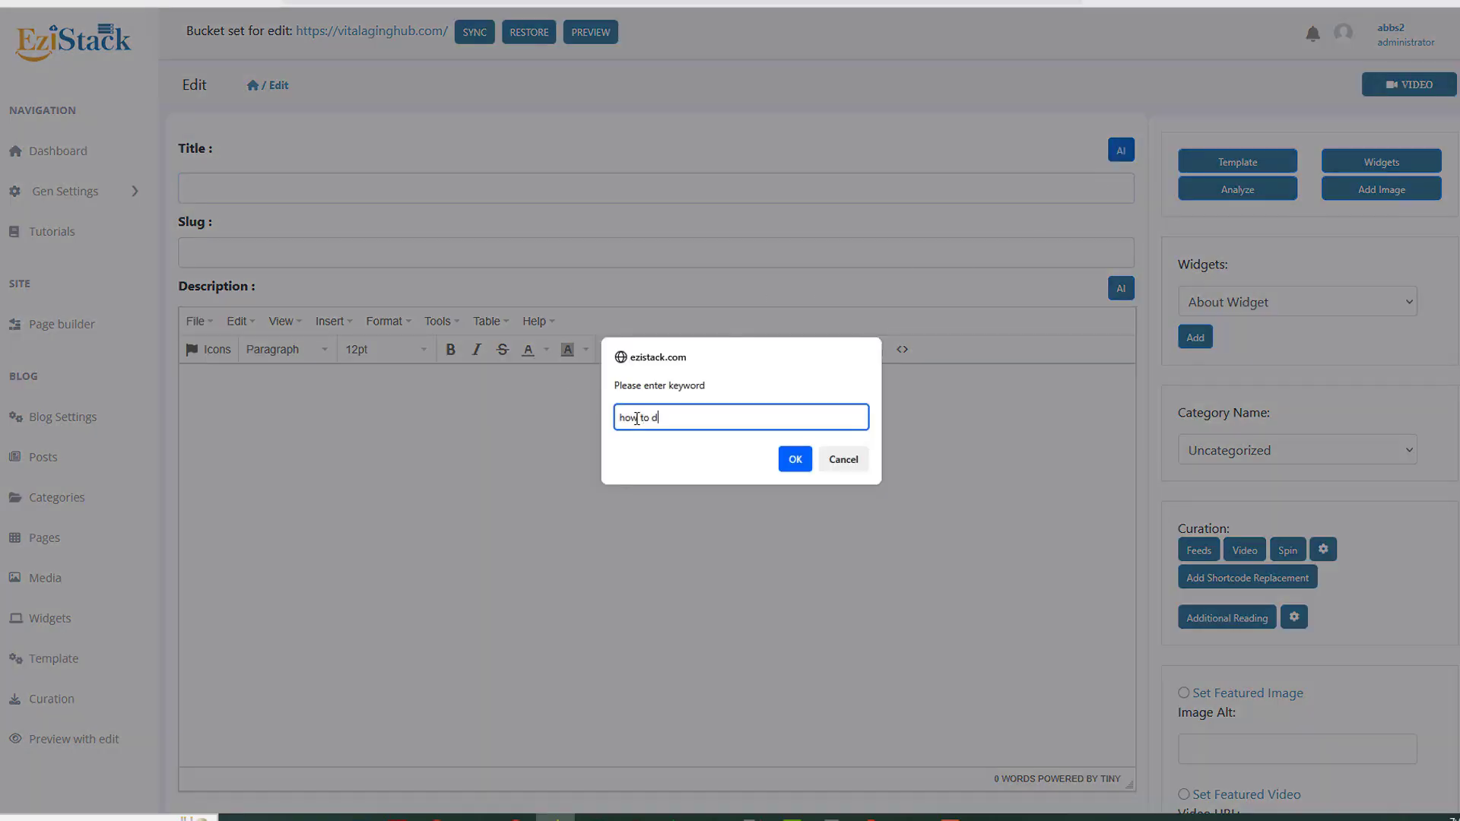
left_click(792, 460)
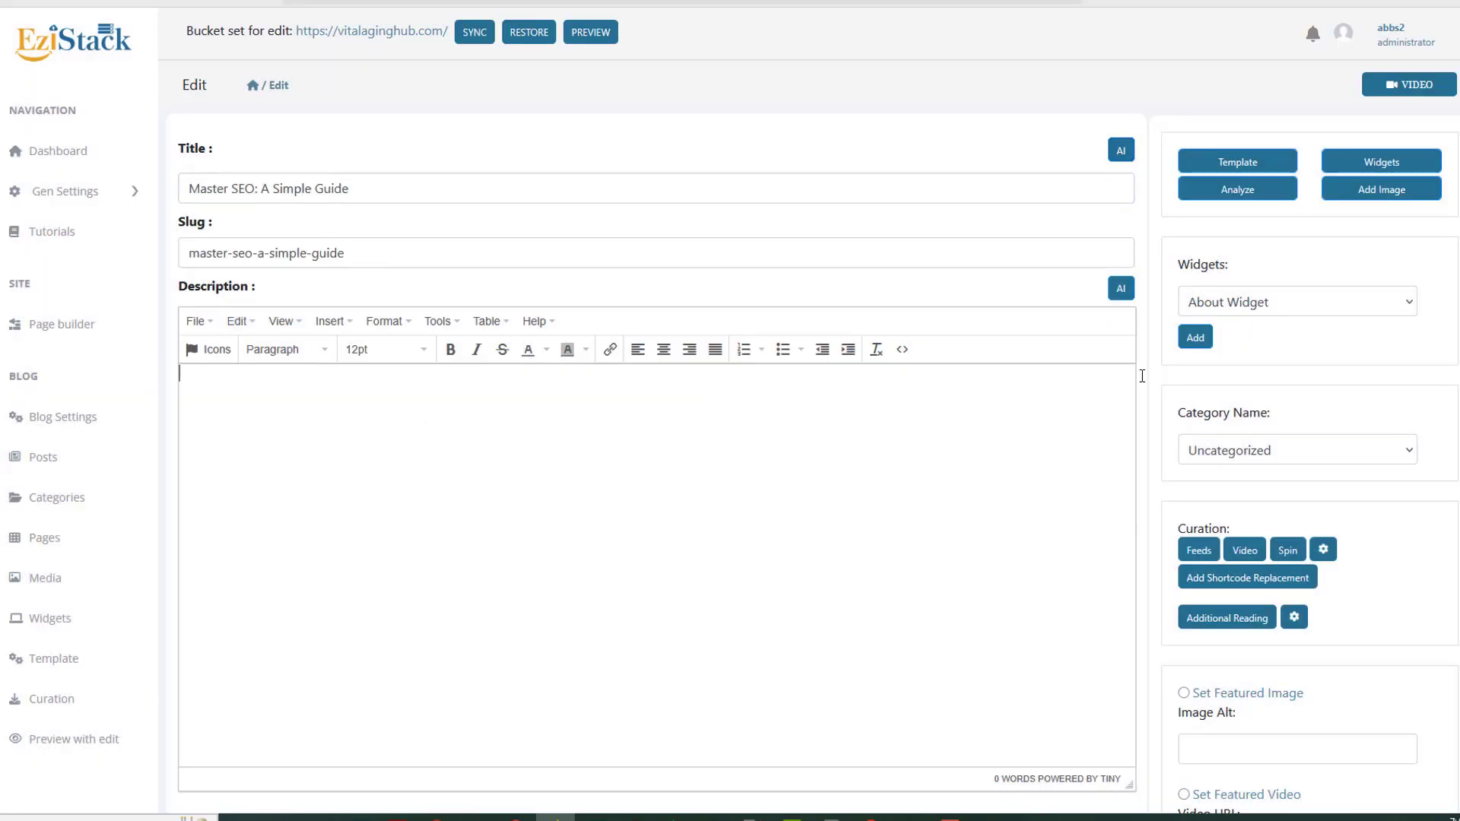
Step: Try the description's AI writer options with Blog Post content, a Persuasive tone and a professional audience, then close the writer without submitting
left_click(1121, 288)
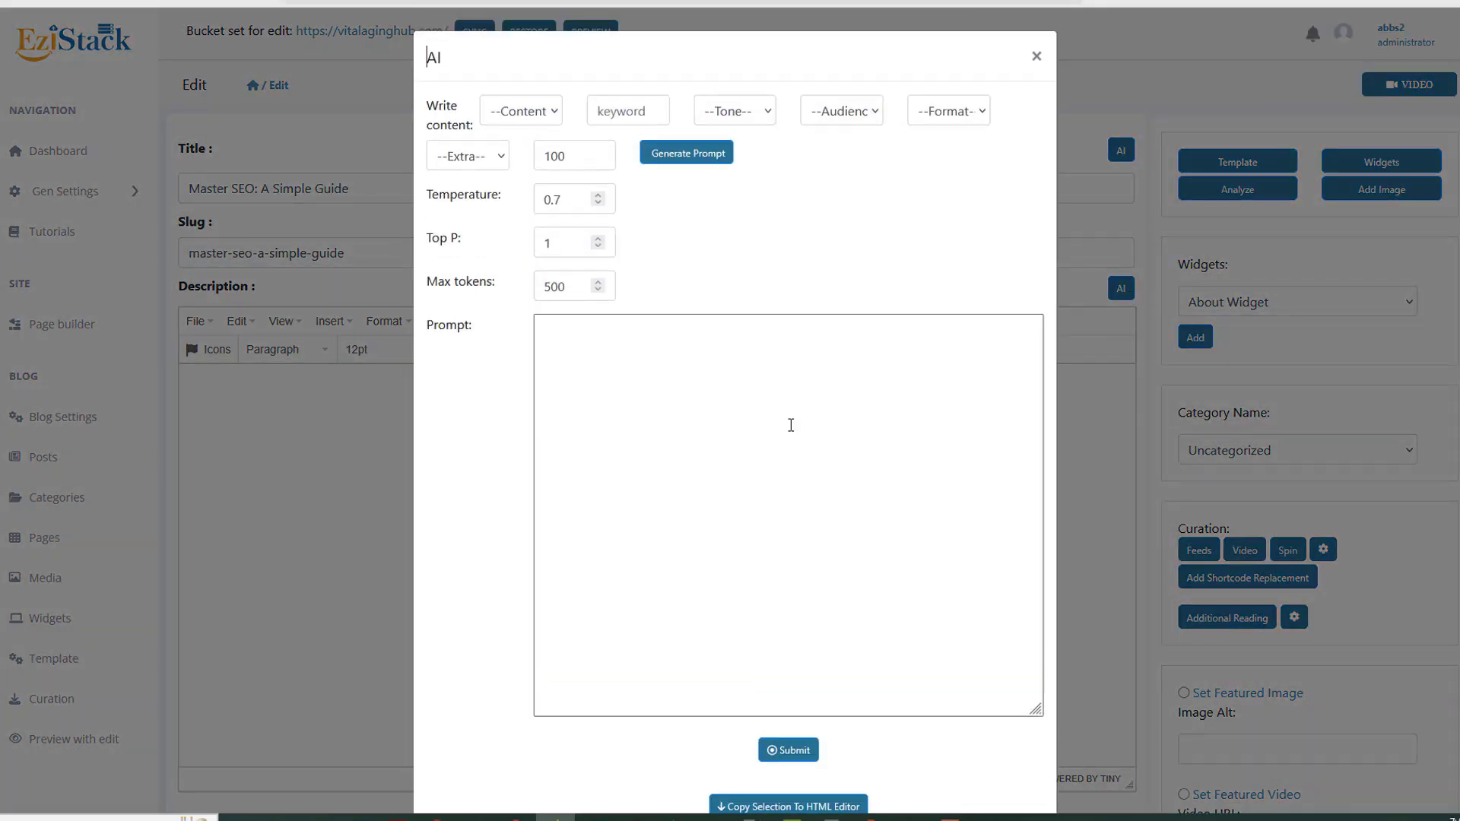
left_click(552, 114)
left_click(536, 168)
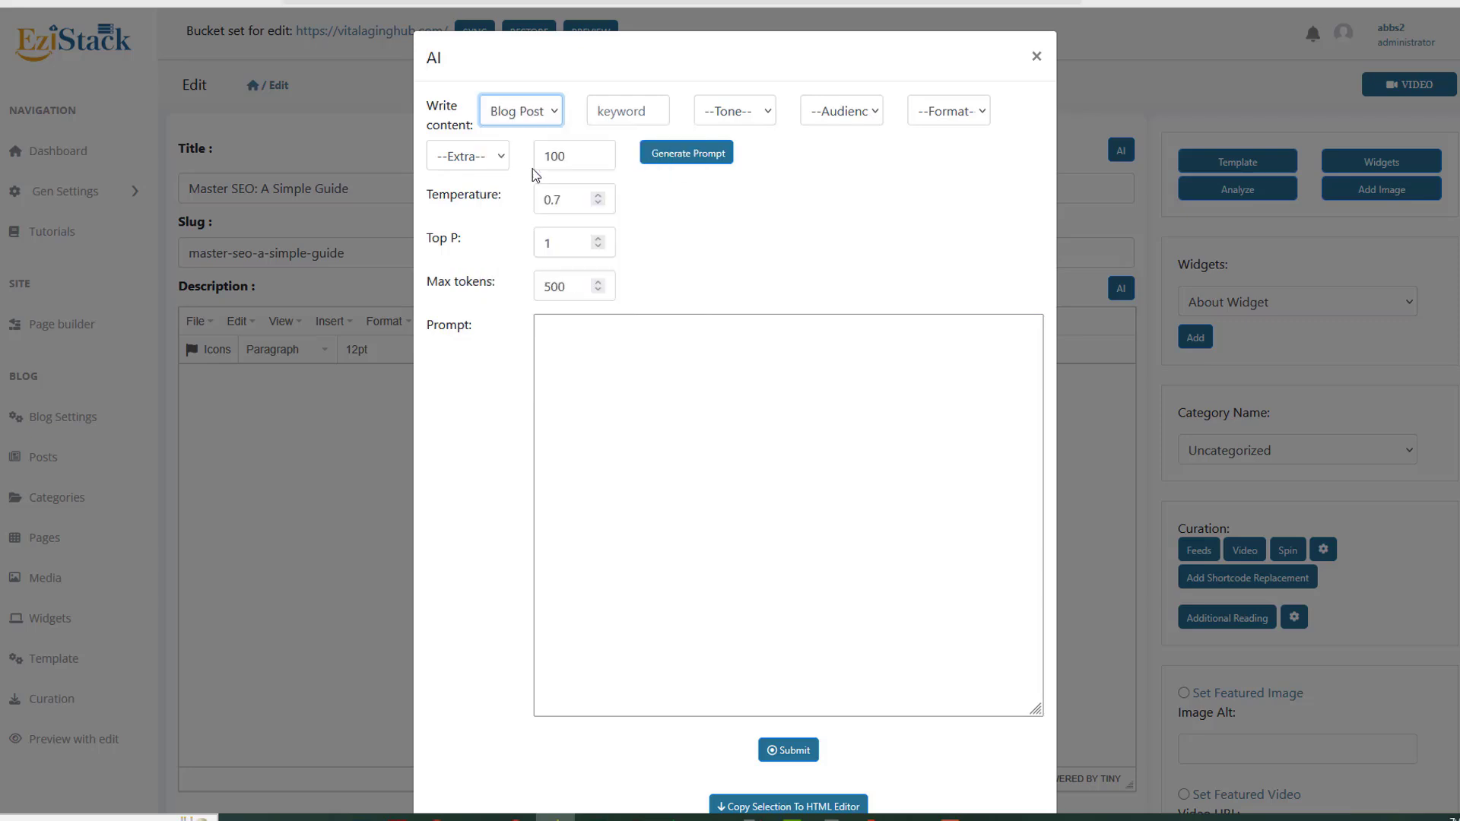
left_click(741, 112)
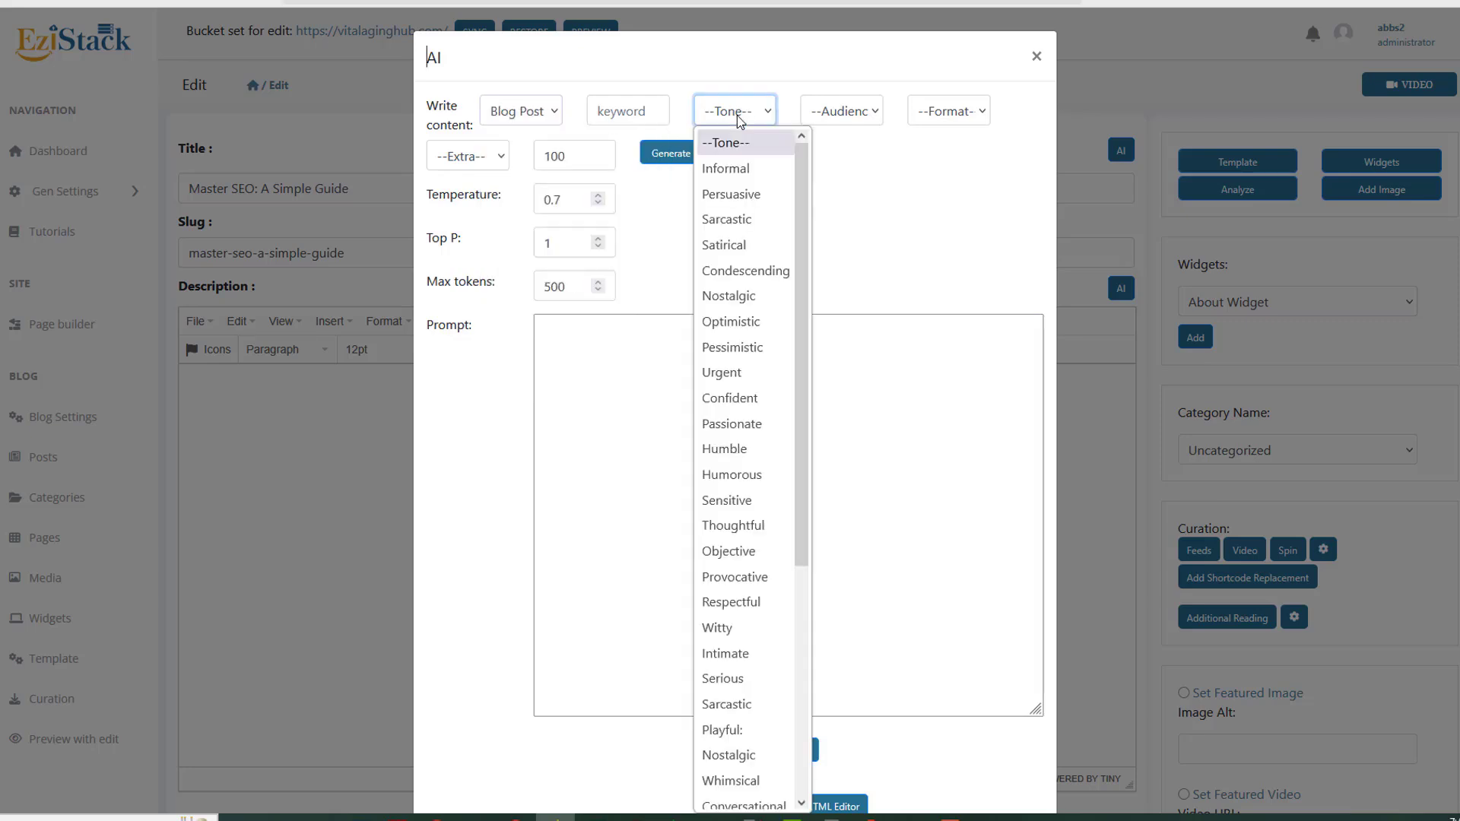
left_click(744, 199)
left_click(844, 112)
left_click(841, 194)
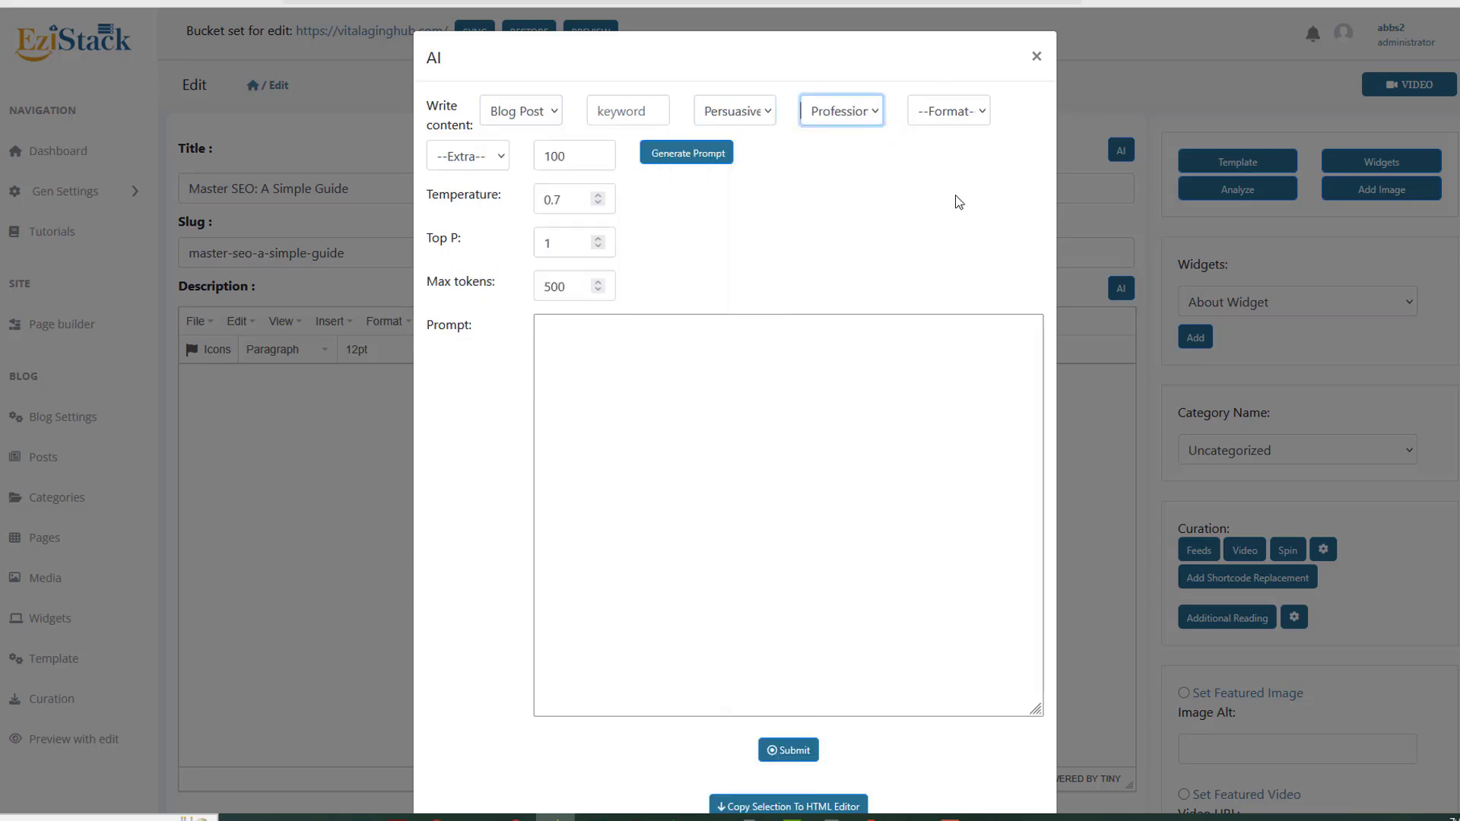
left_click(742, 584)
left_click(1074, 412)
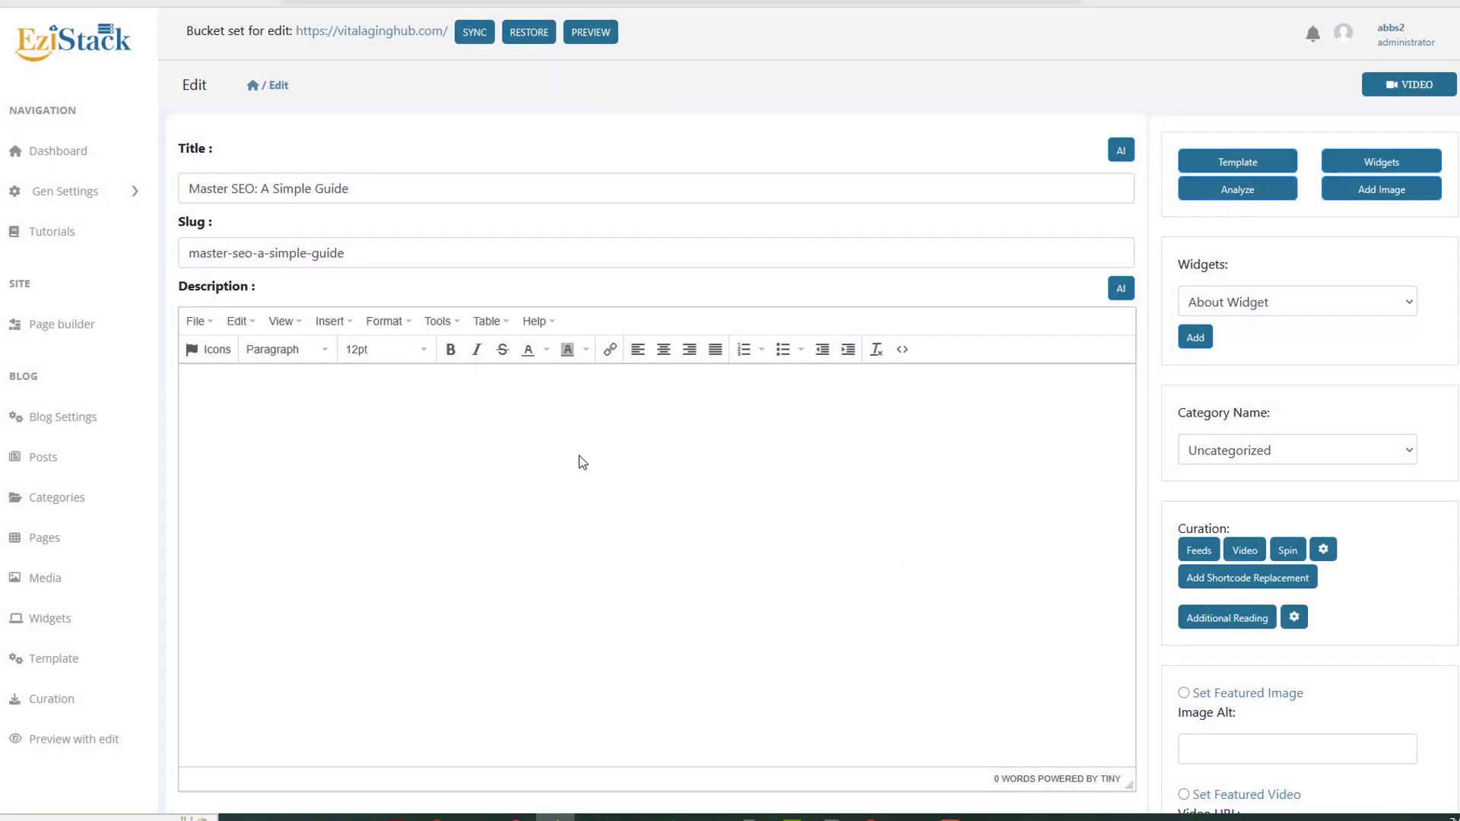
Step: Enter "rdfgsgfgf" as the post description and select it to bring up the AI rewrite and write options, then deselect it
left_click(516, 375)
type("rdfgsgfgf")
left_click_drag(304, 378, 154, 397)
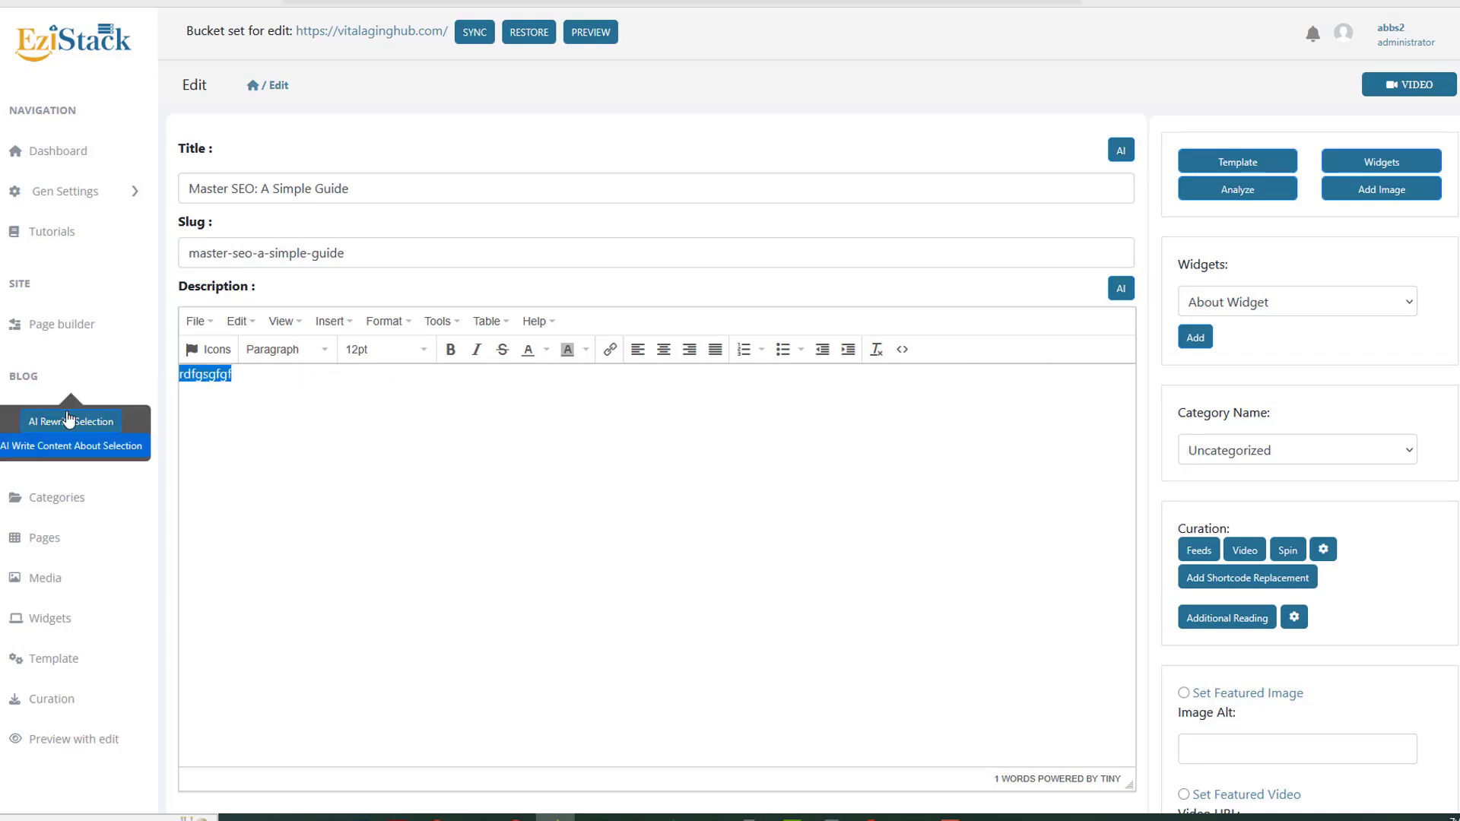
left_click(340, 401)
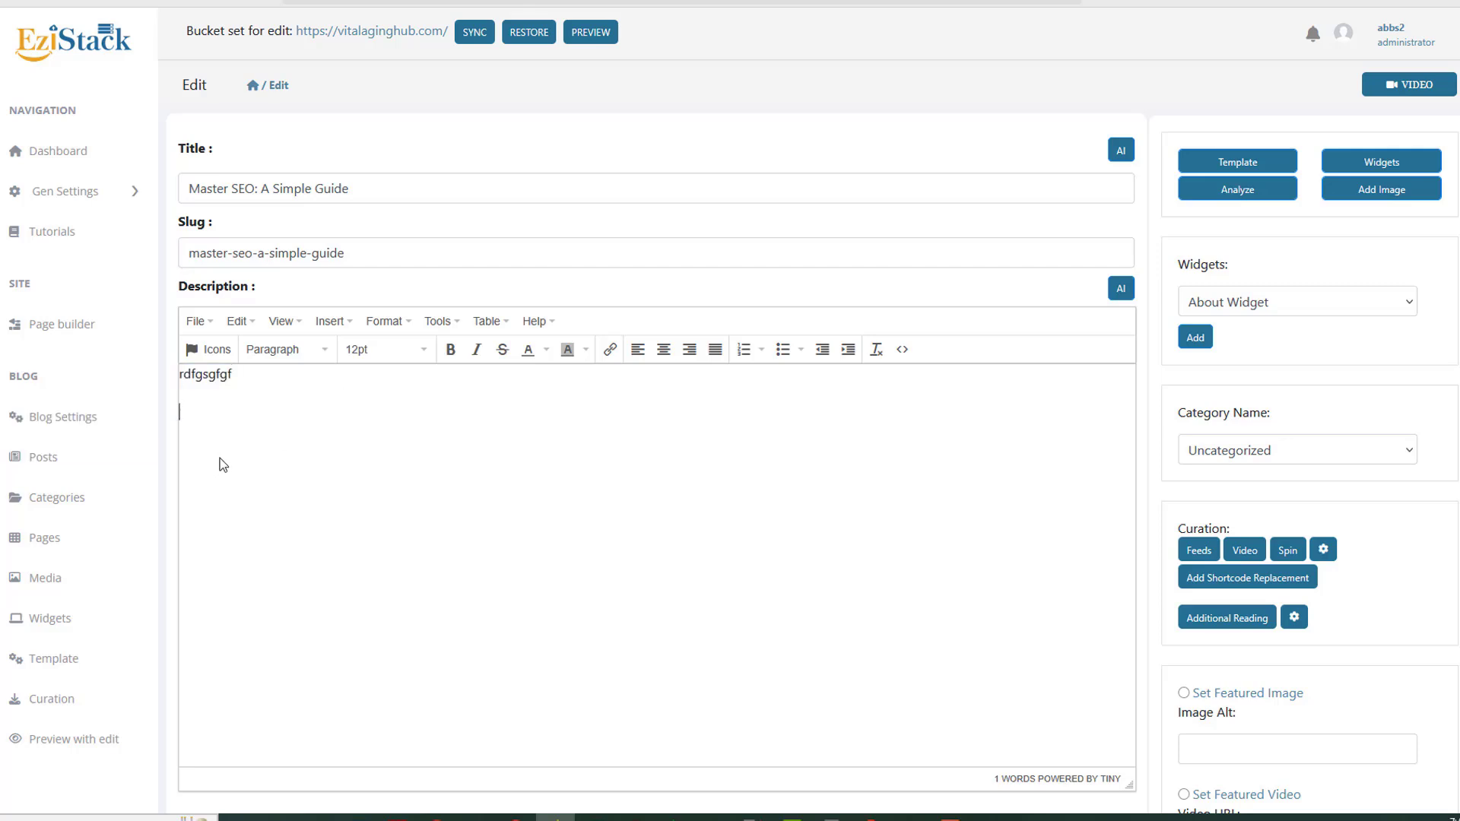
Step: Open the list of widgets that can be added to the post
left_click(1300, 308)
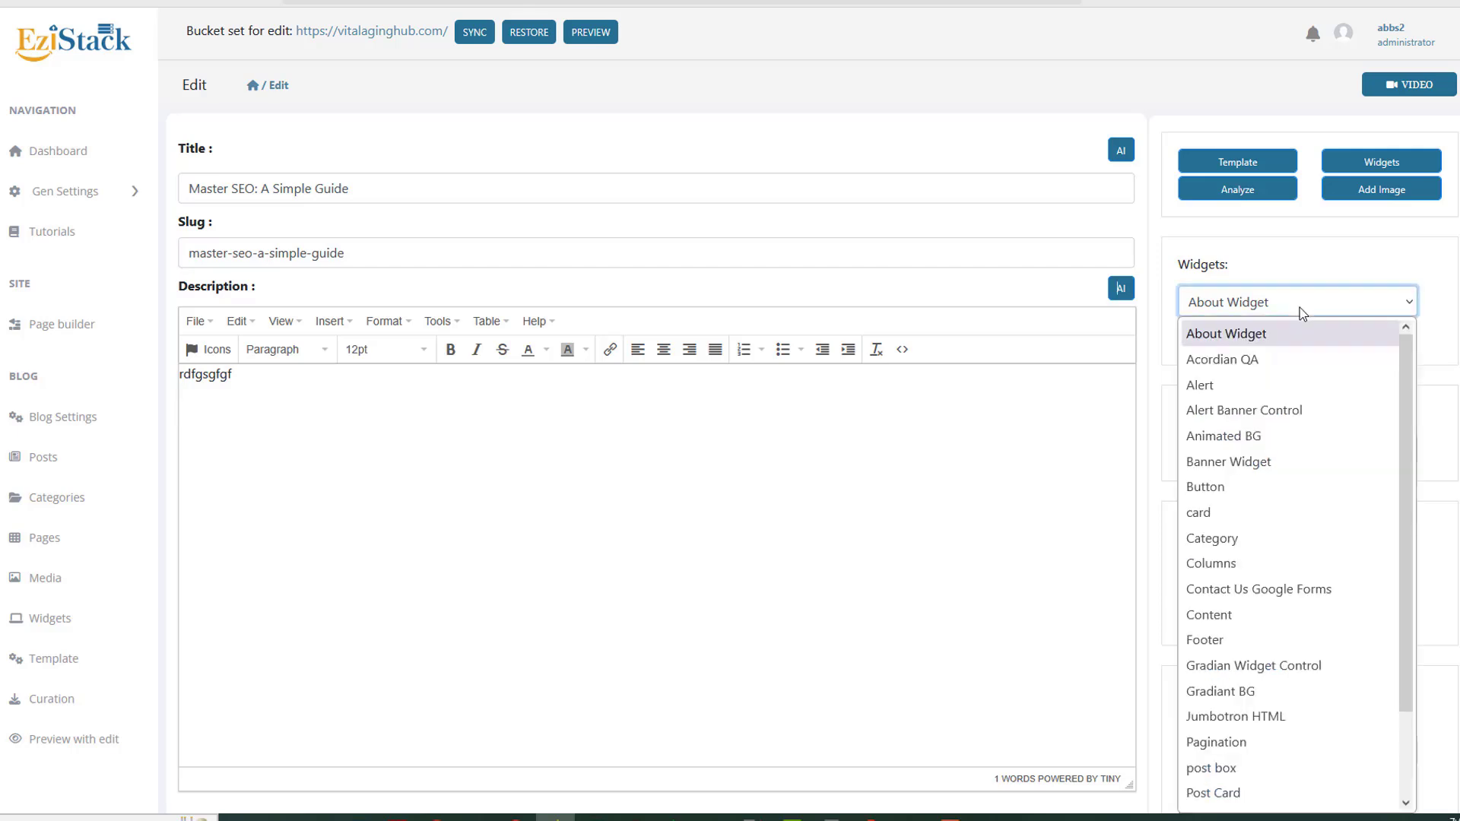
Step: Add an Acordian QA widget to the post description and title its first item "question 1"
left_click(1221, 361)
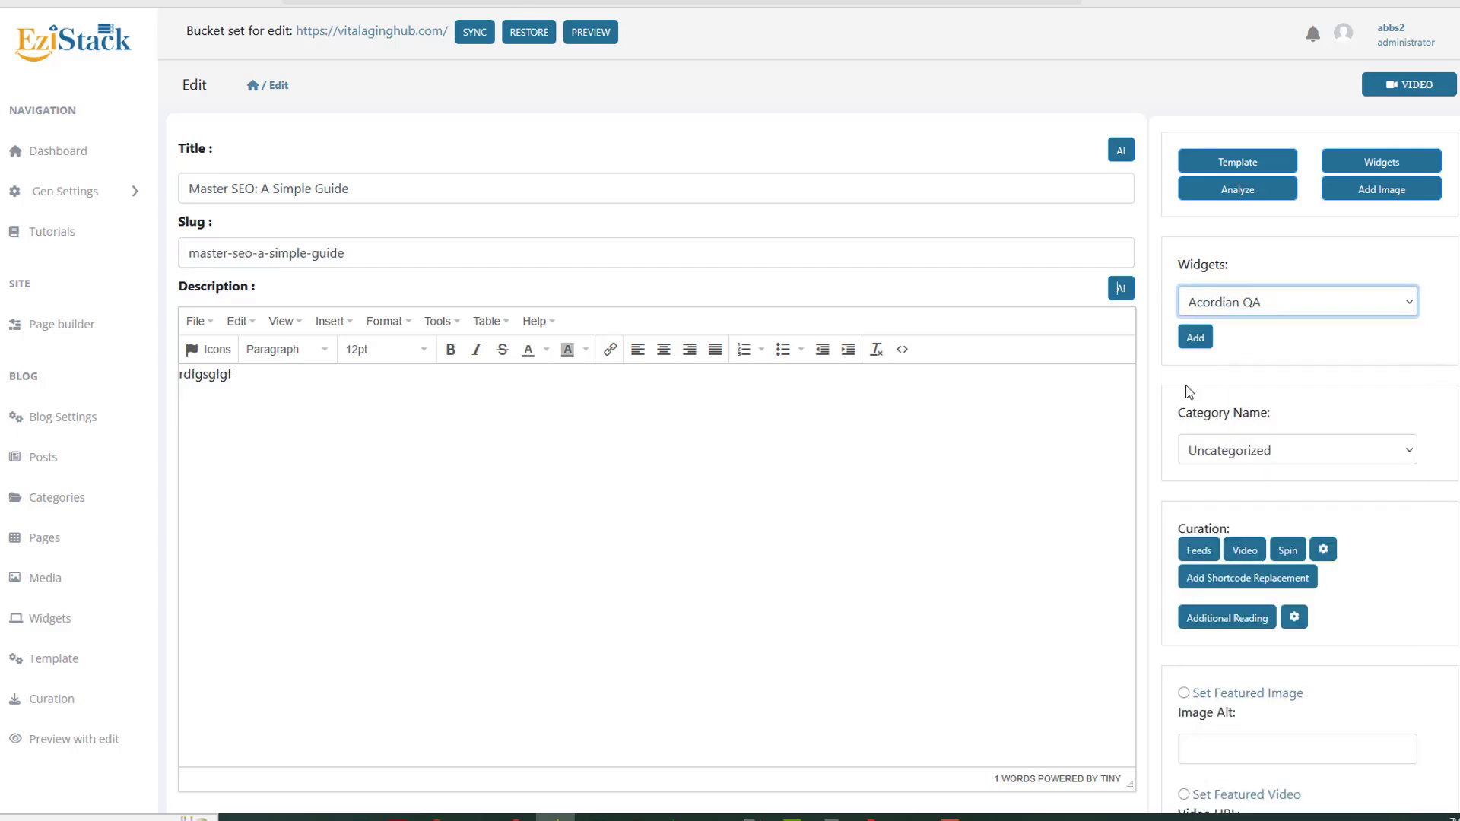
left_click(1196, 337)
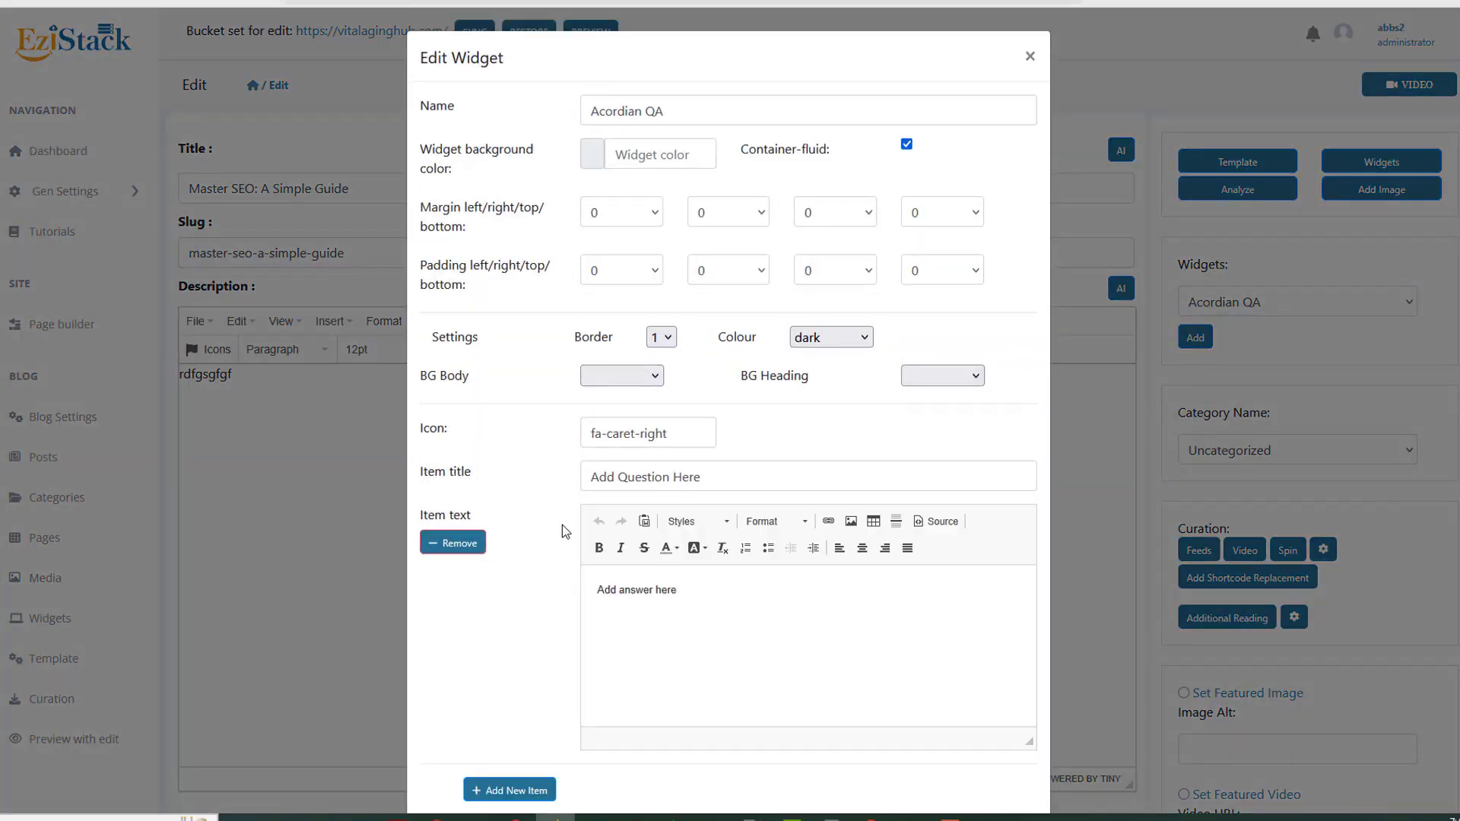
scroll(609, 386, "down", 1)
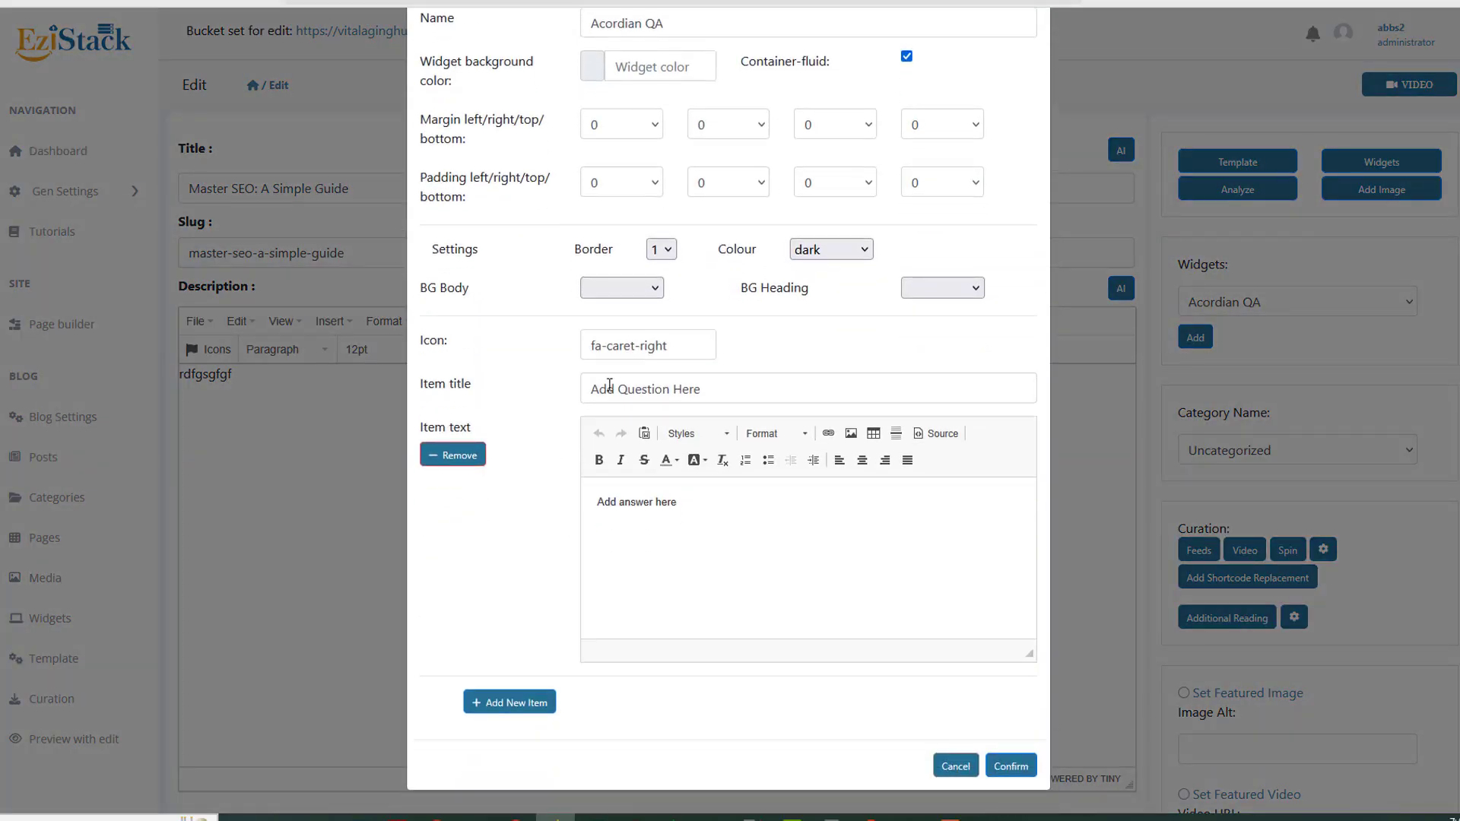
left_click(717, 379)
key("ctrl+a")
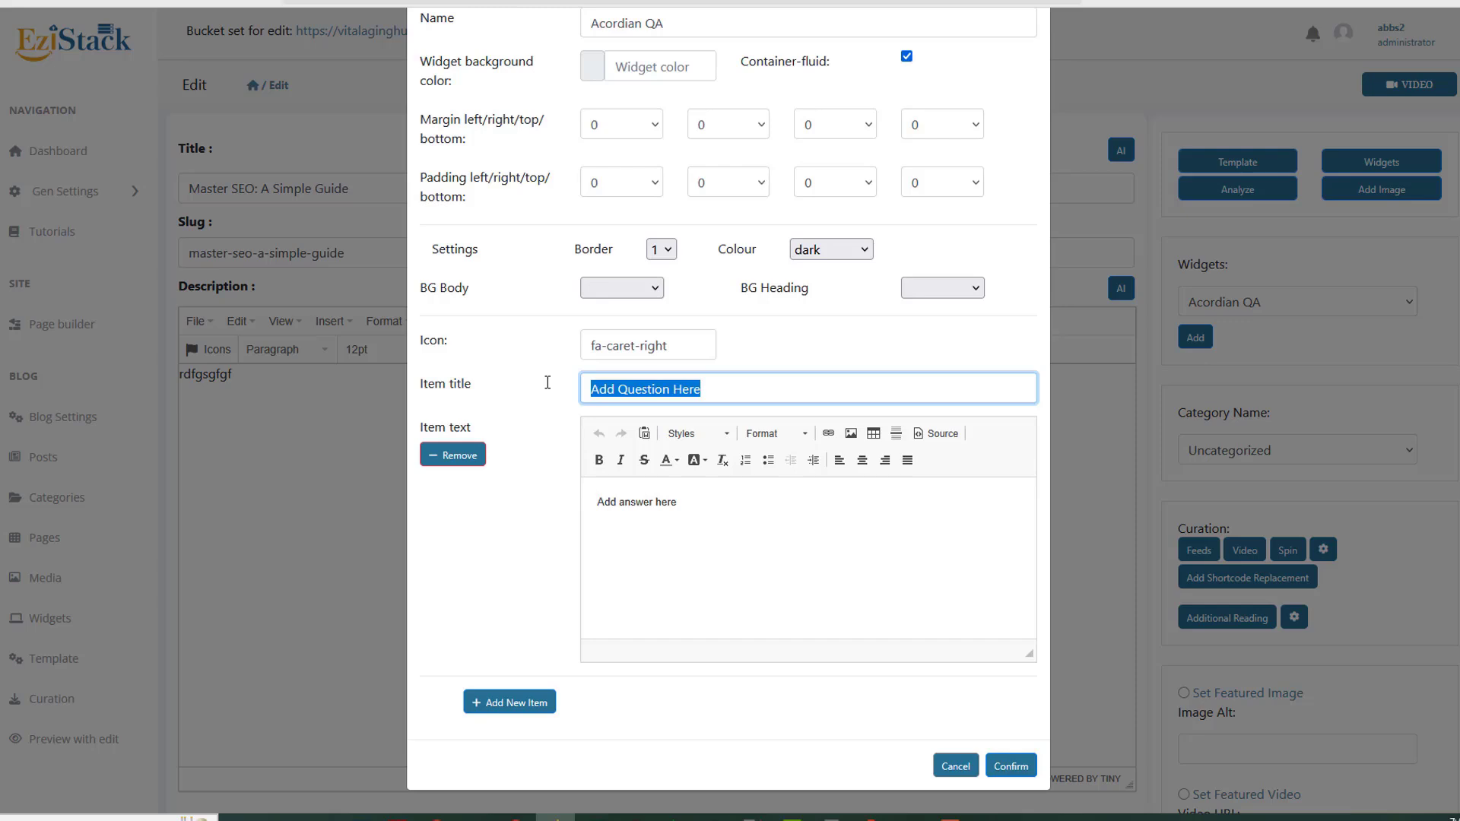
type("question 1")
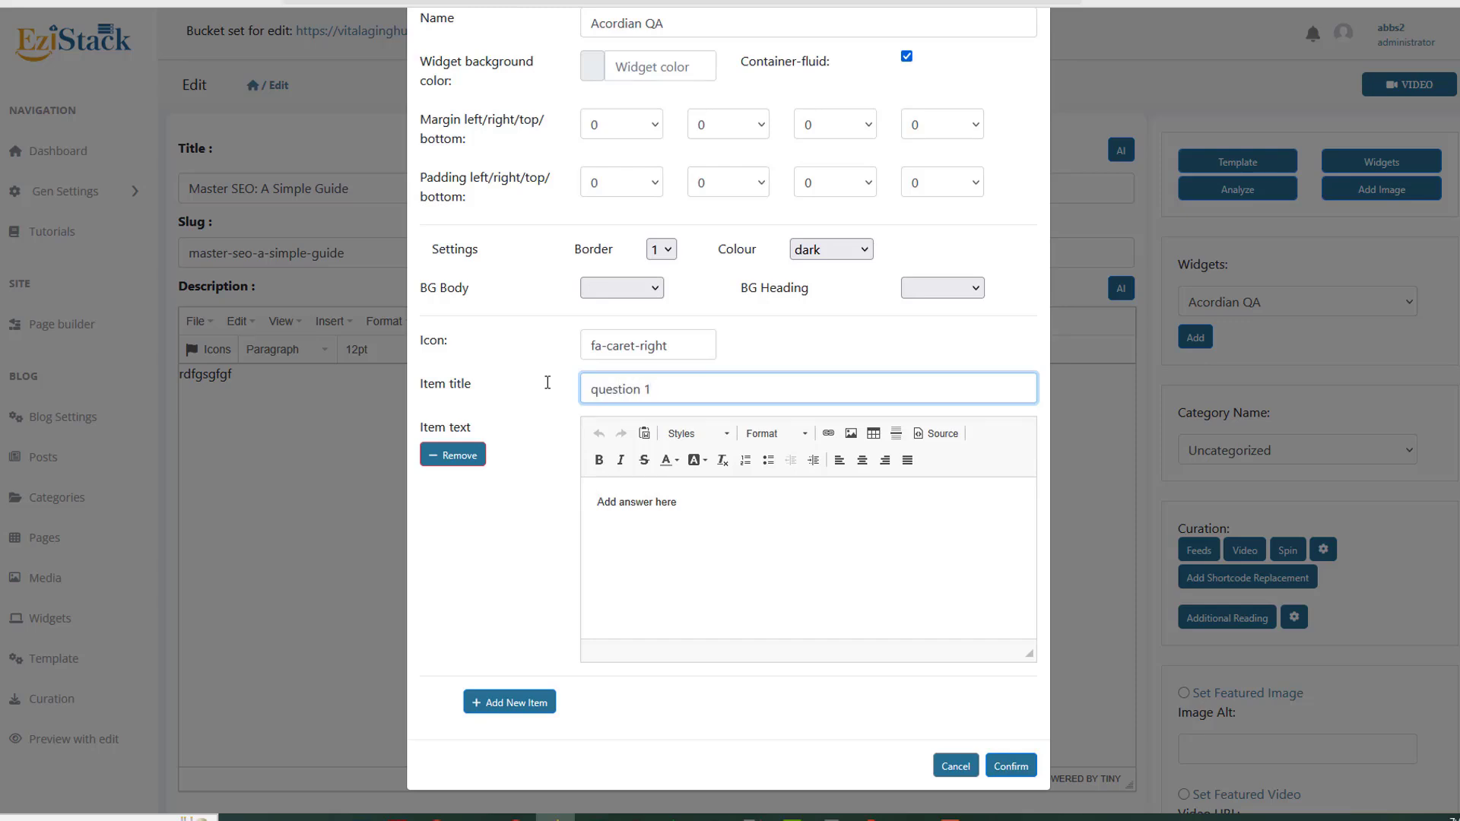
Step: Add a second accordion item titled "question 2" with the text "abnswer 2"
left_click(486, 707)
scroll(498, 596, "down", 4)
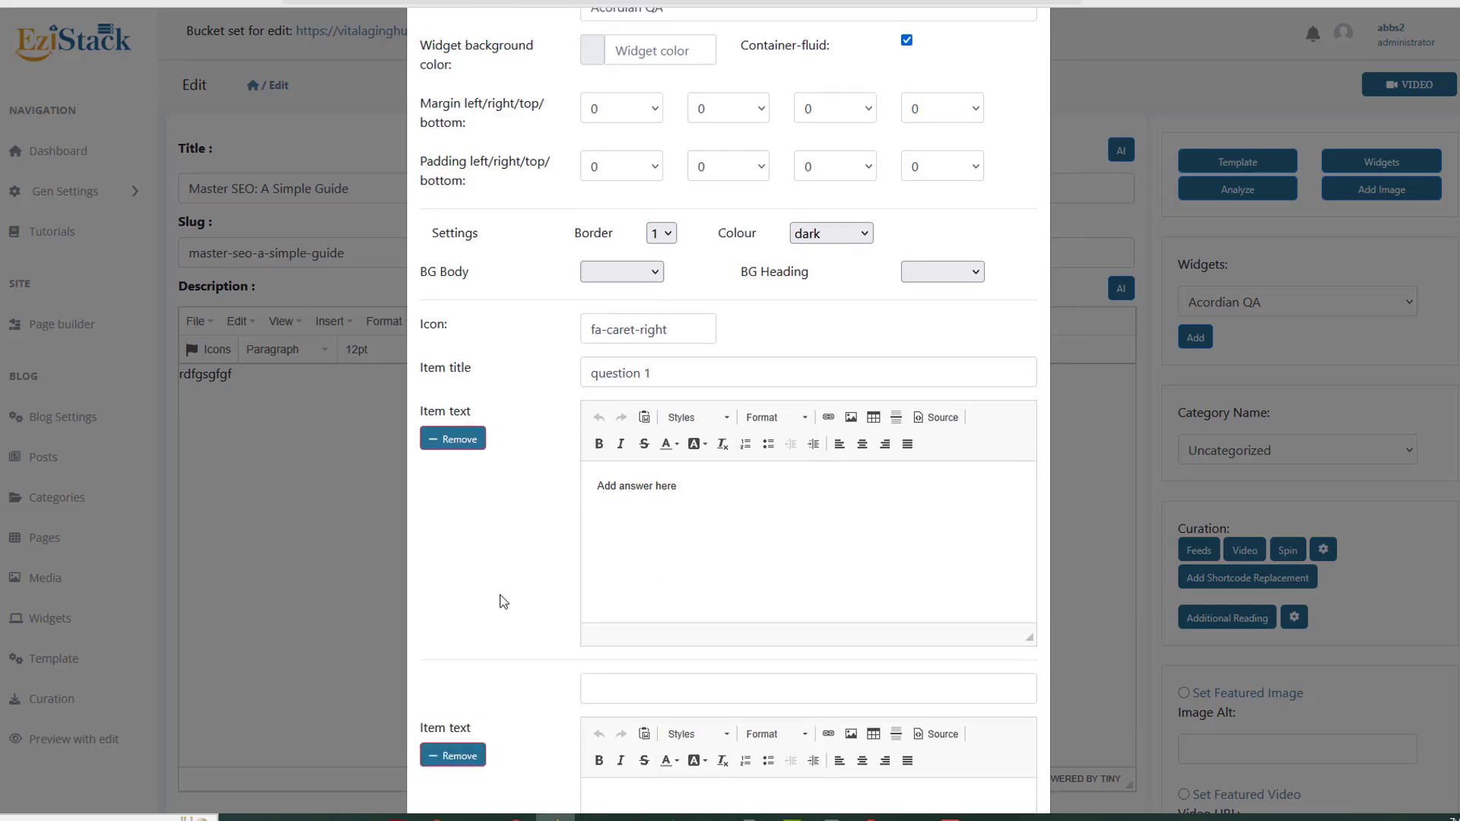
left_click(647, 399)
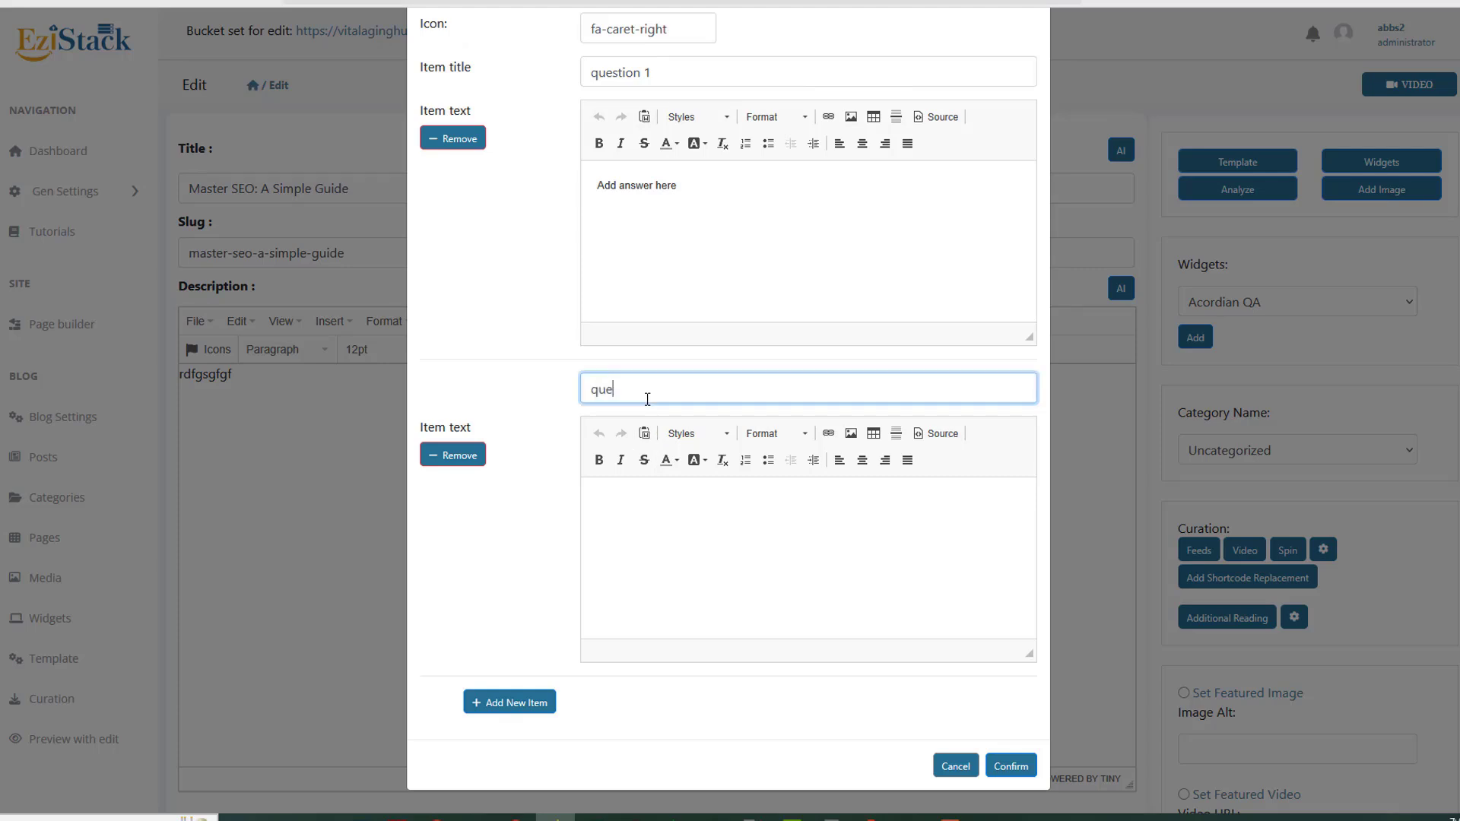
left_click(746, 548)
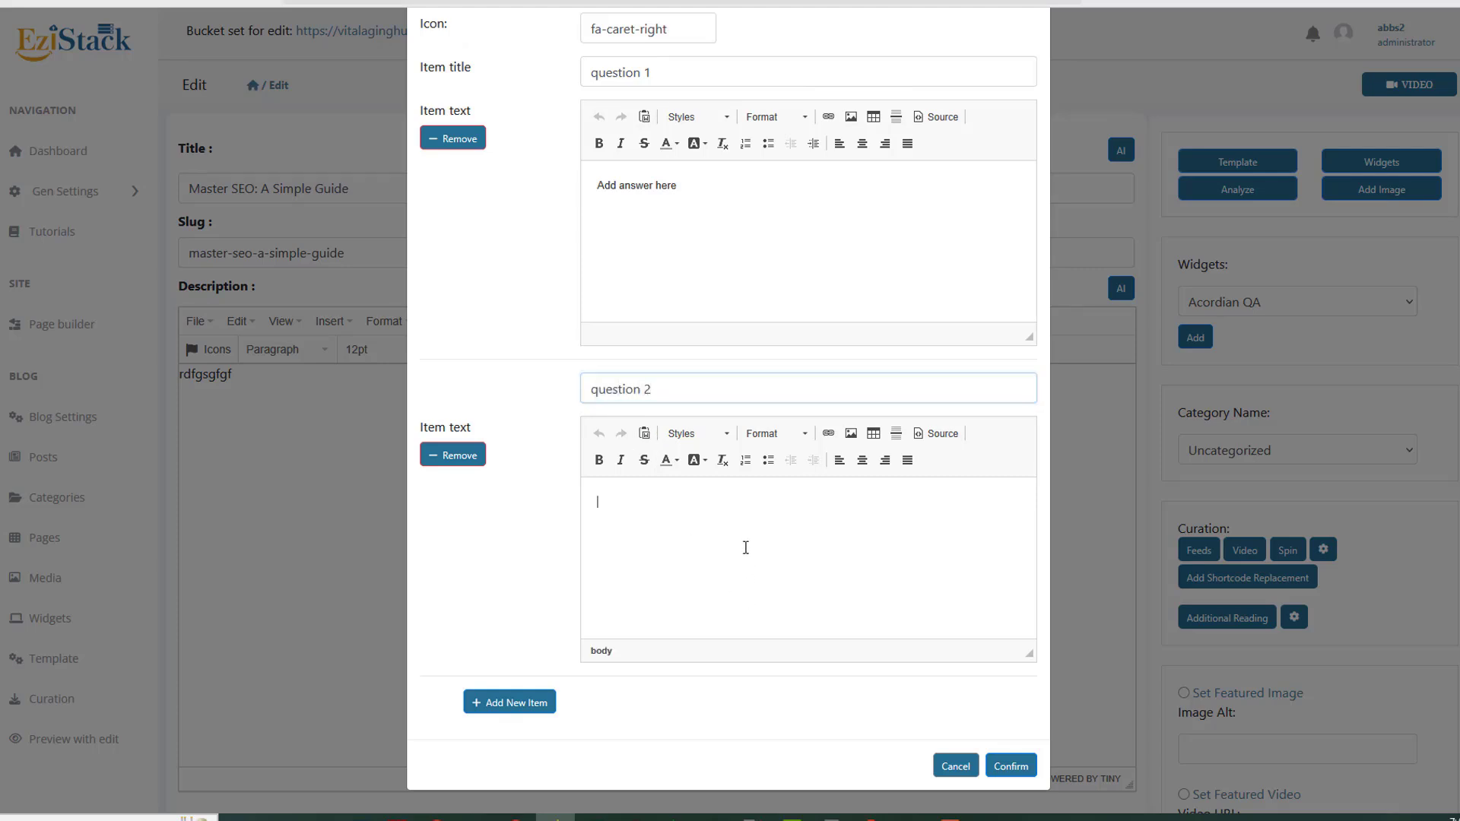
type("abnswer 2")
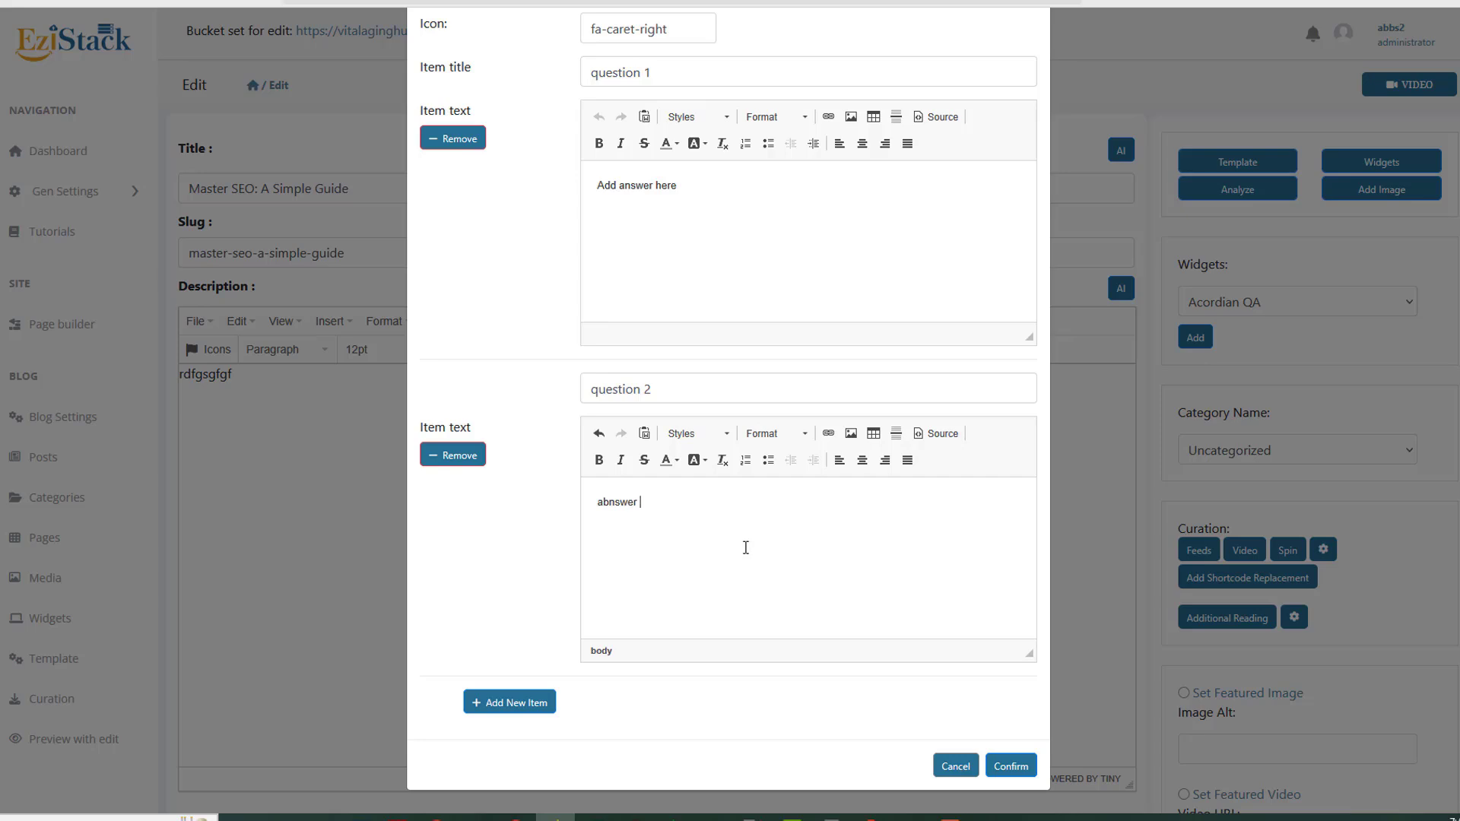
Step: Add a third accordion item titled "question 3" with the text "answer 3" and insert the widget into the post
left_click(495, 704)
scroll(661, 459, "down", 4)
left_click(658, 388)
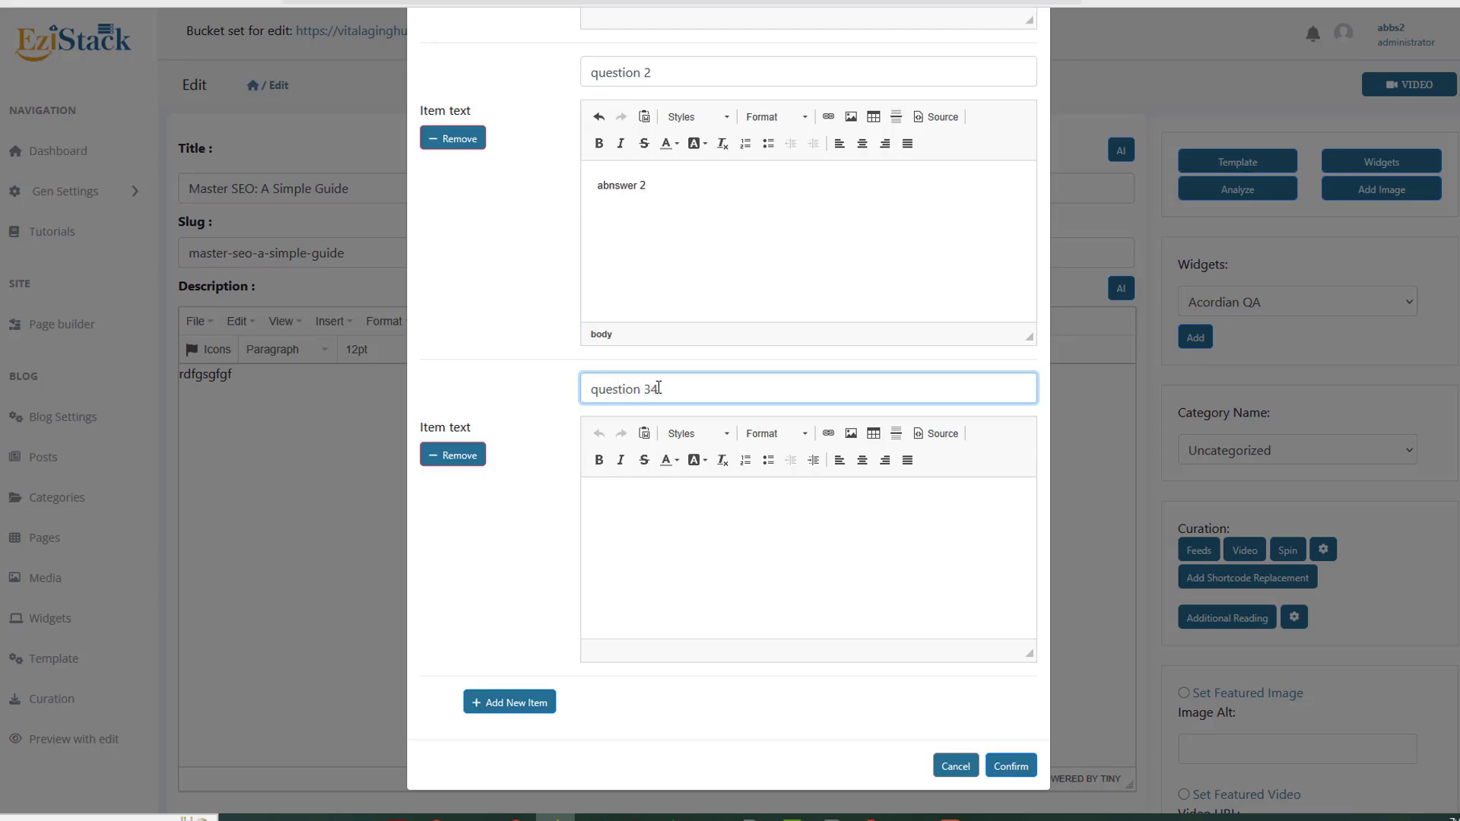
left_click(673, 489)
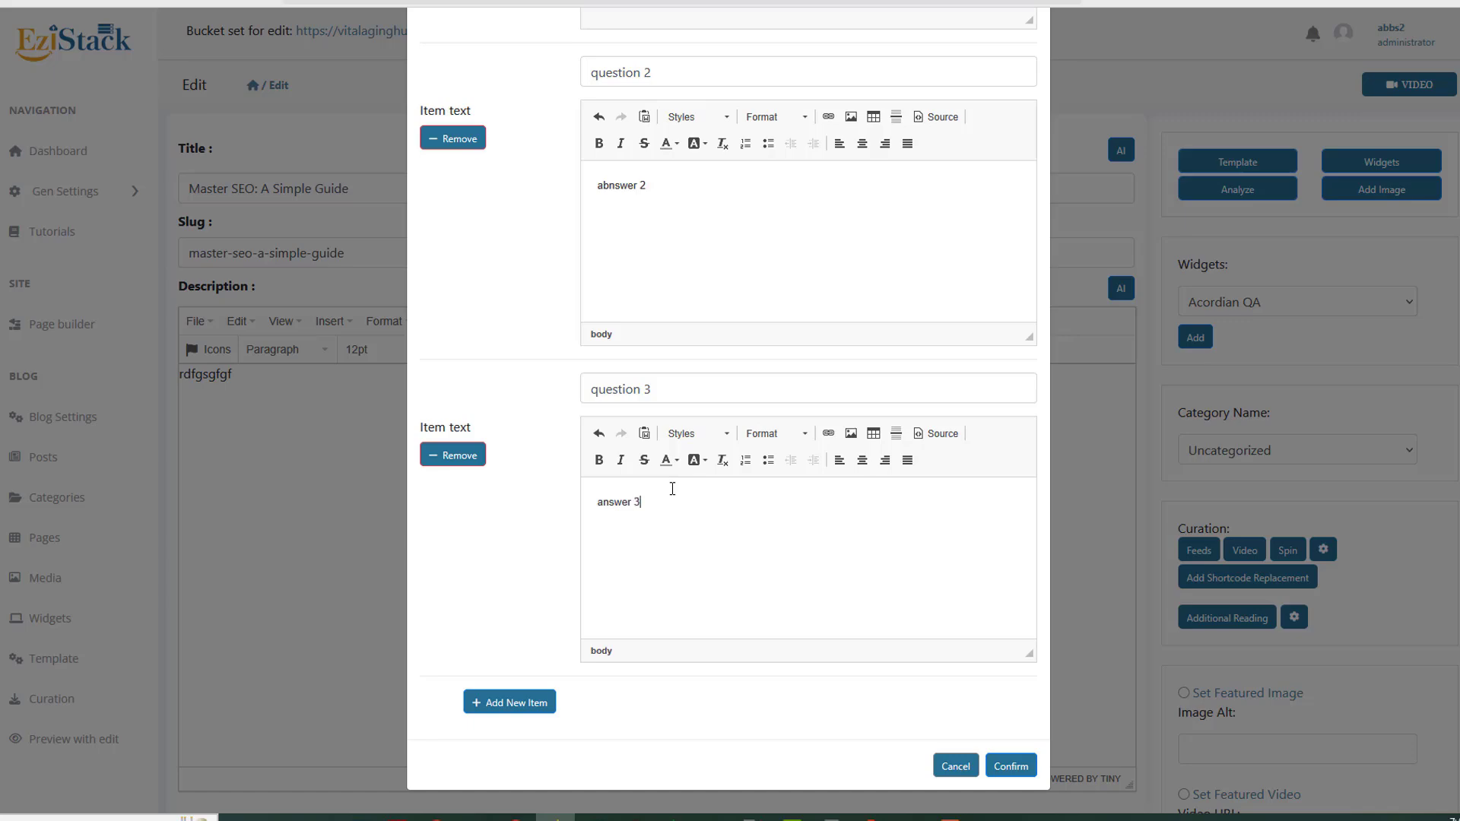
left_click(1019, 767)
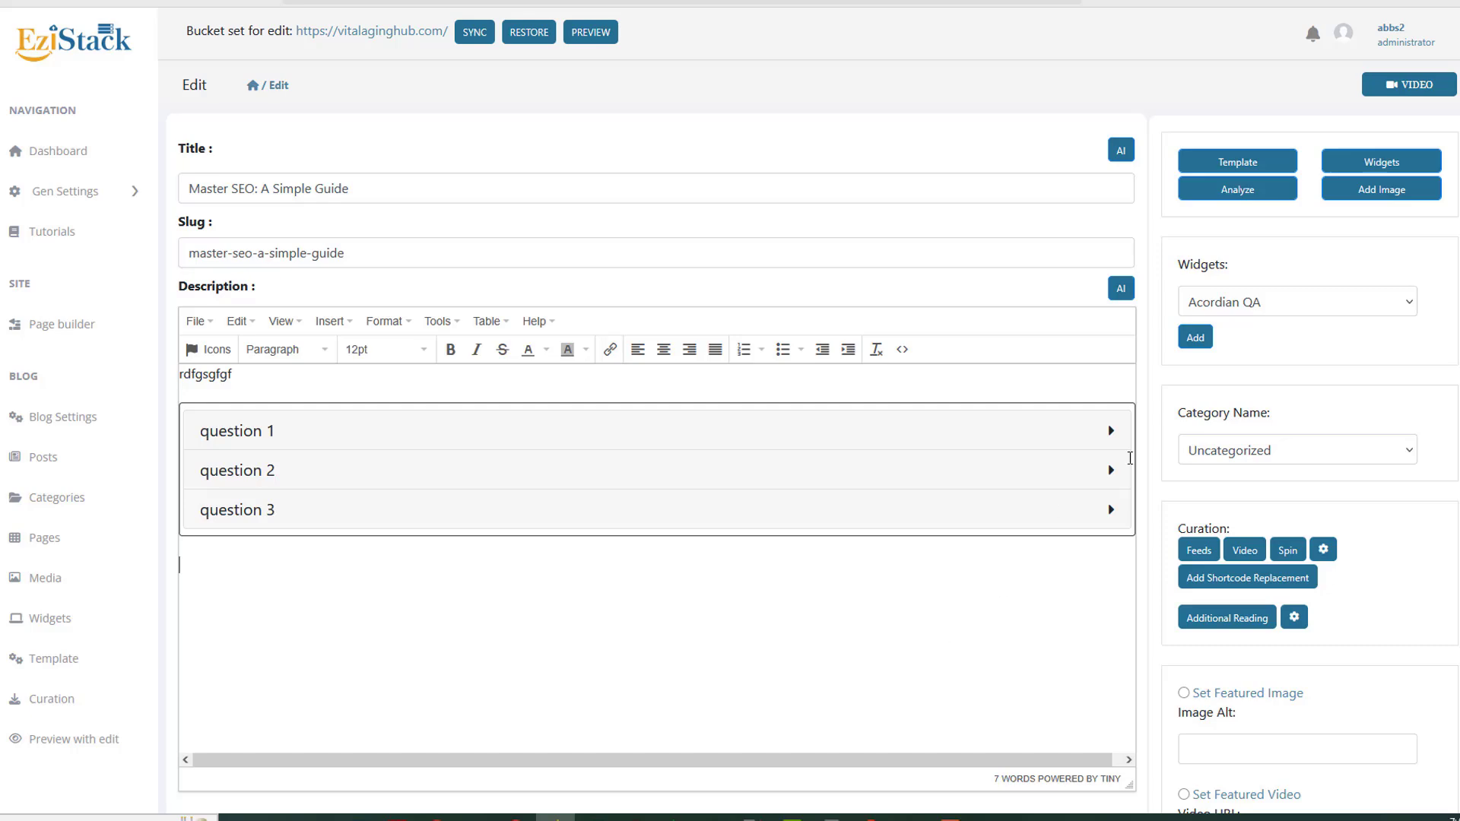
Step: Insert an Alert widget with its default settings below the accordion in the description
left_click(1307, 310)
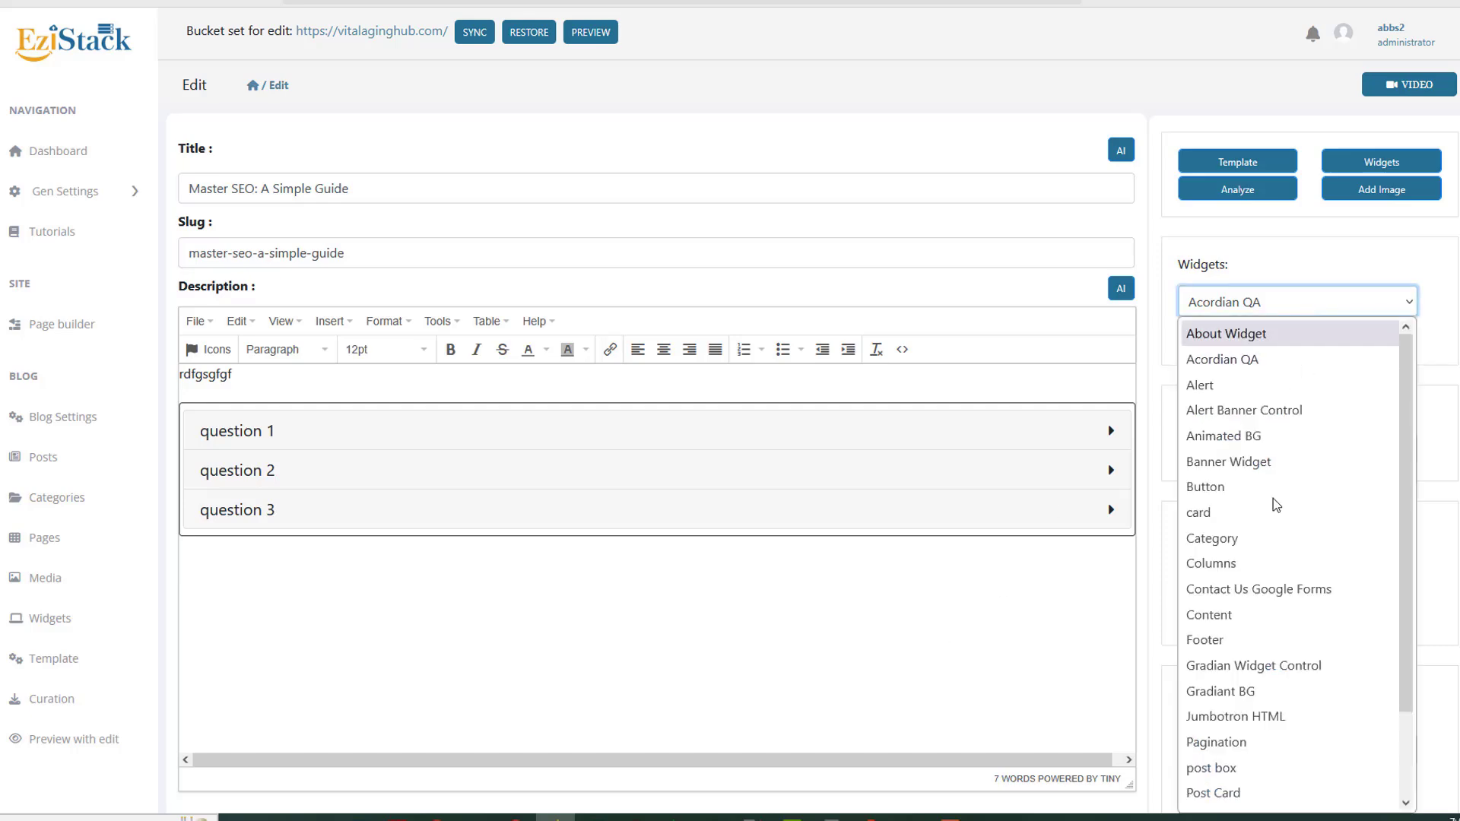
left_click(1213, 385)
left_click(1195, 340)
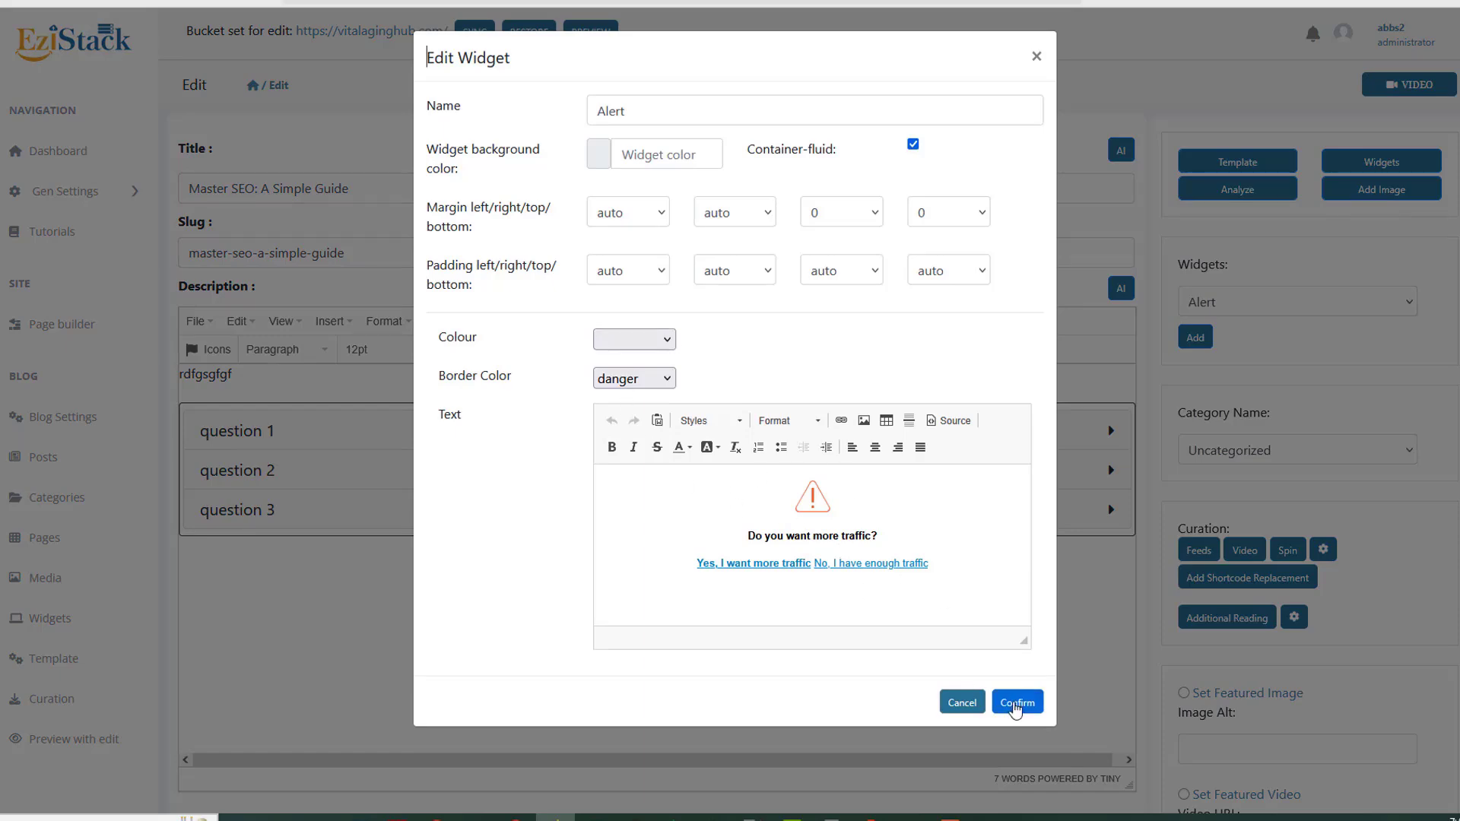
left_click(1017, 701)
Step: Set the post's featured image to the media library picture of the older person exercising in the park
scroll(1278, 614, "down", 4)
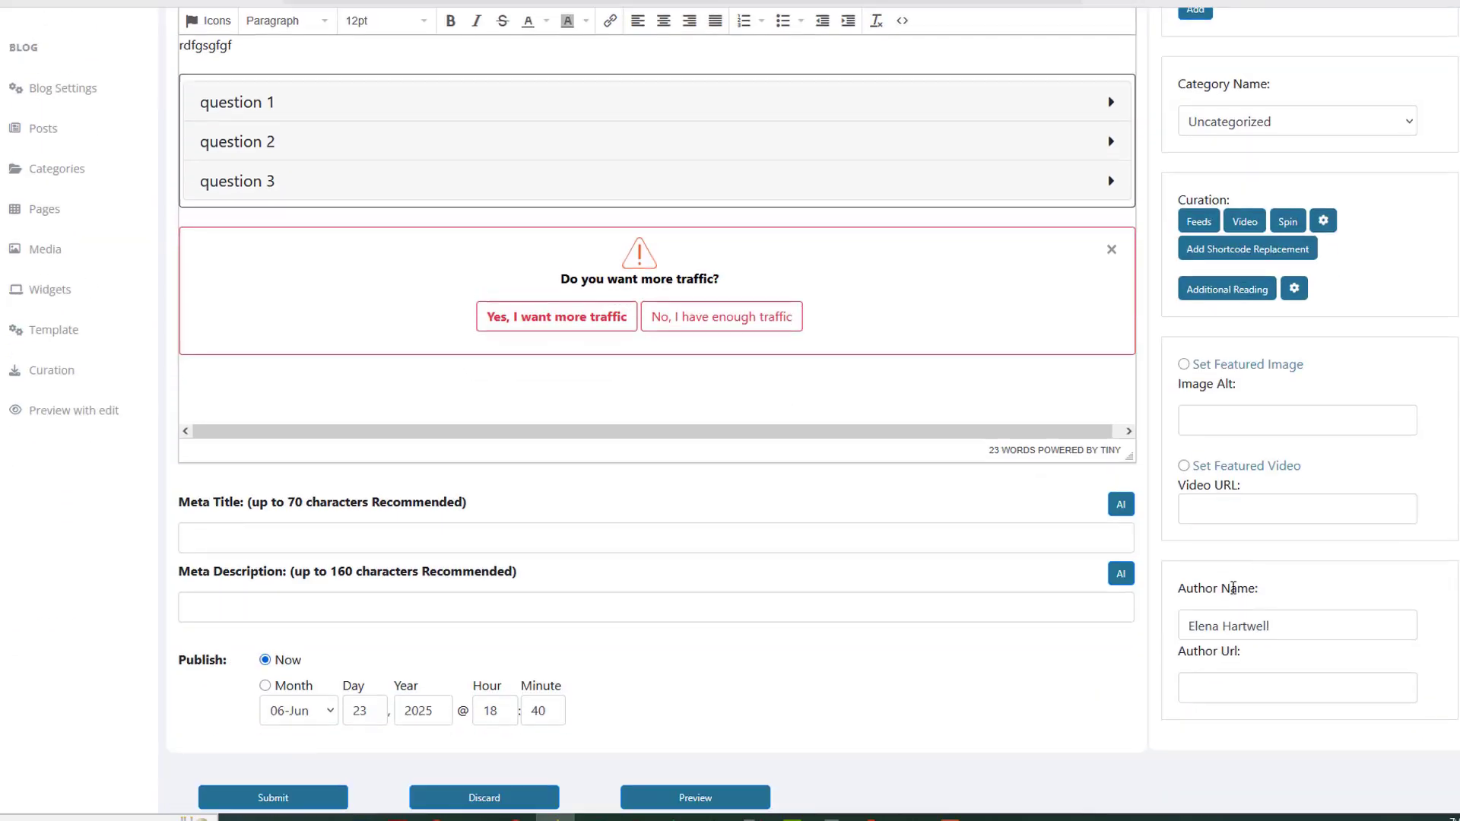
left_click(1218, 366)
left_click(1277, 372)
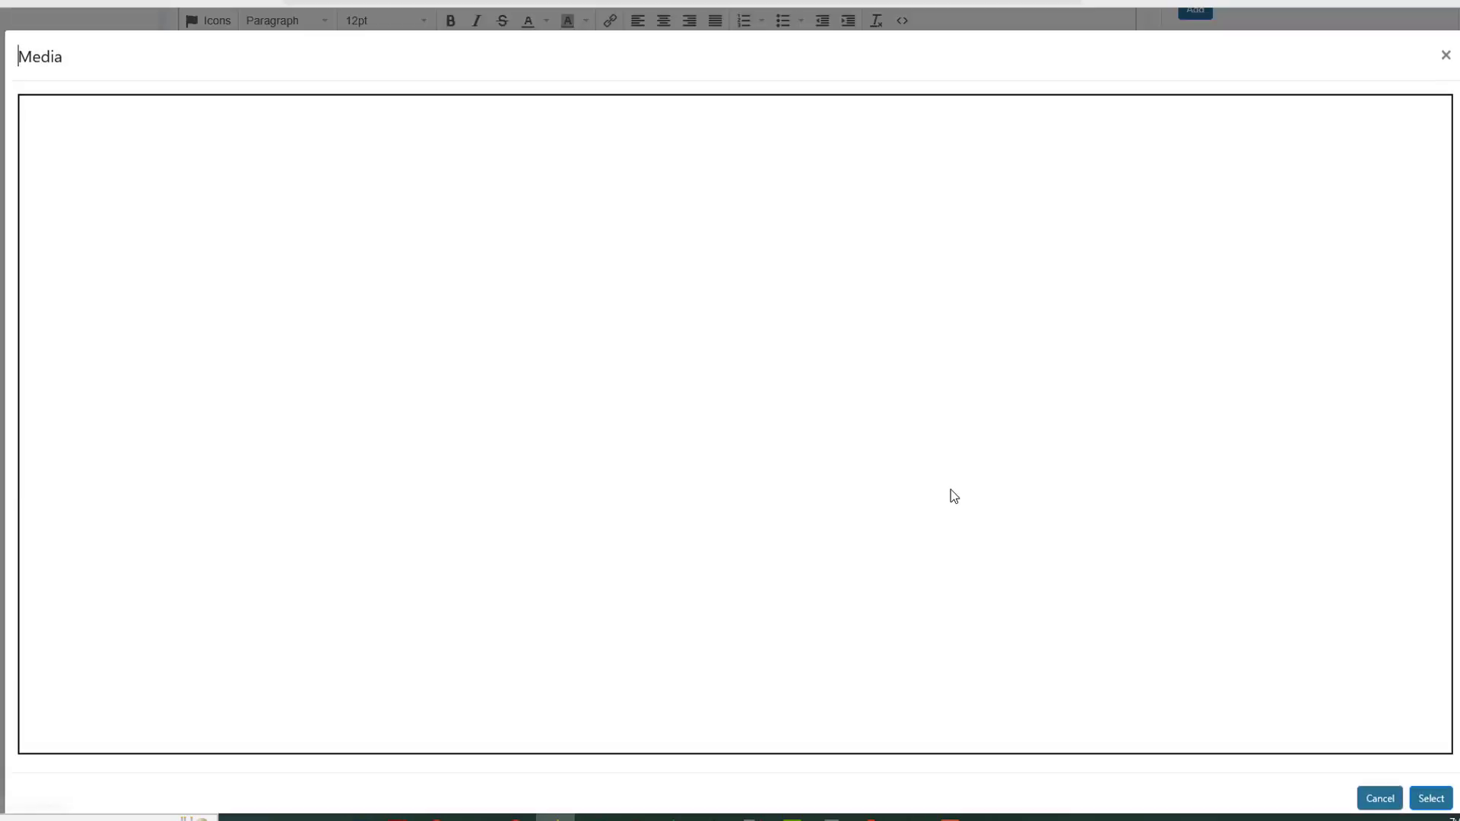
left_click(65, 252)
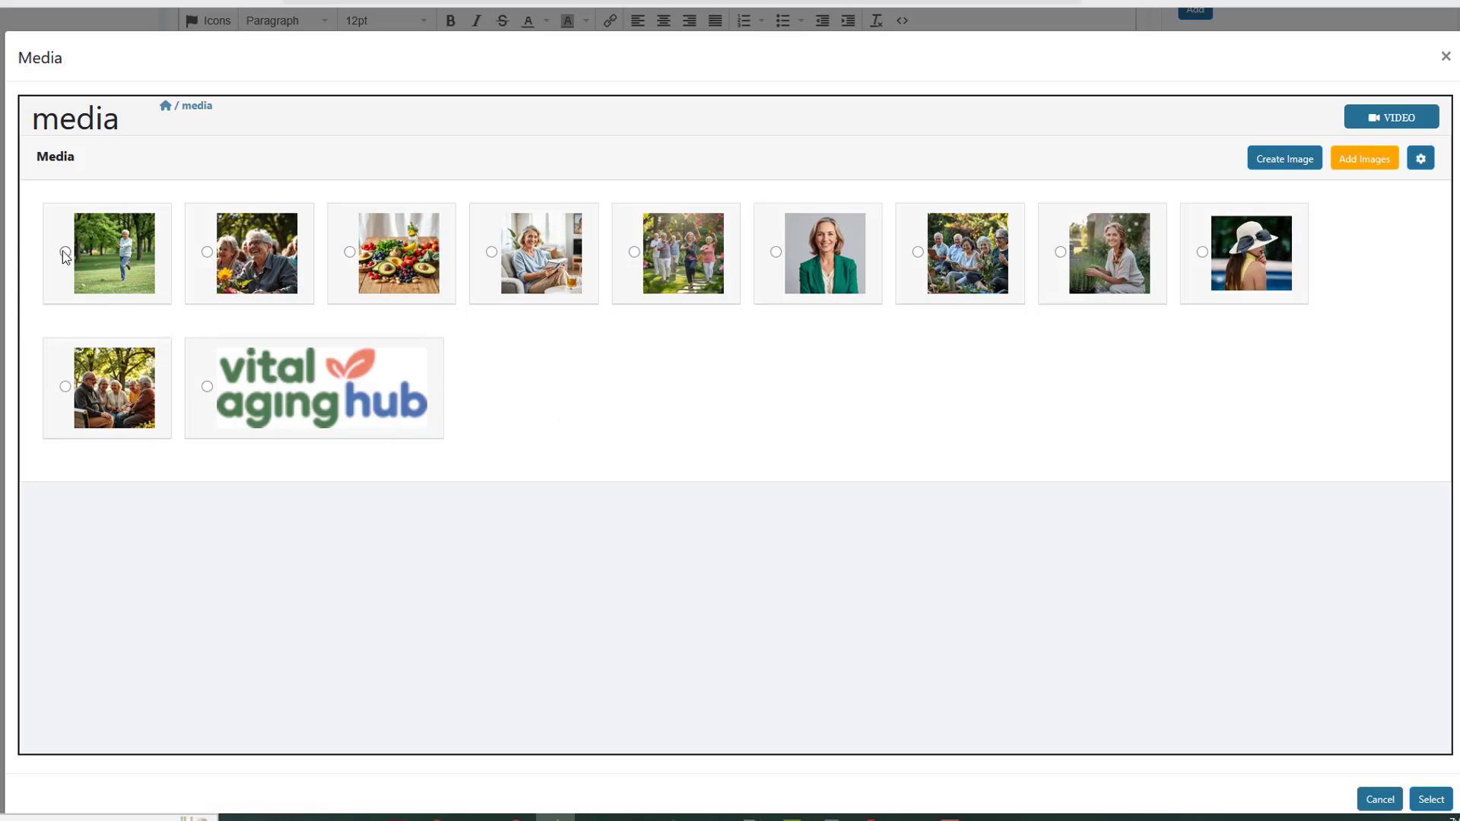
left_click(1431, 799)
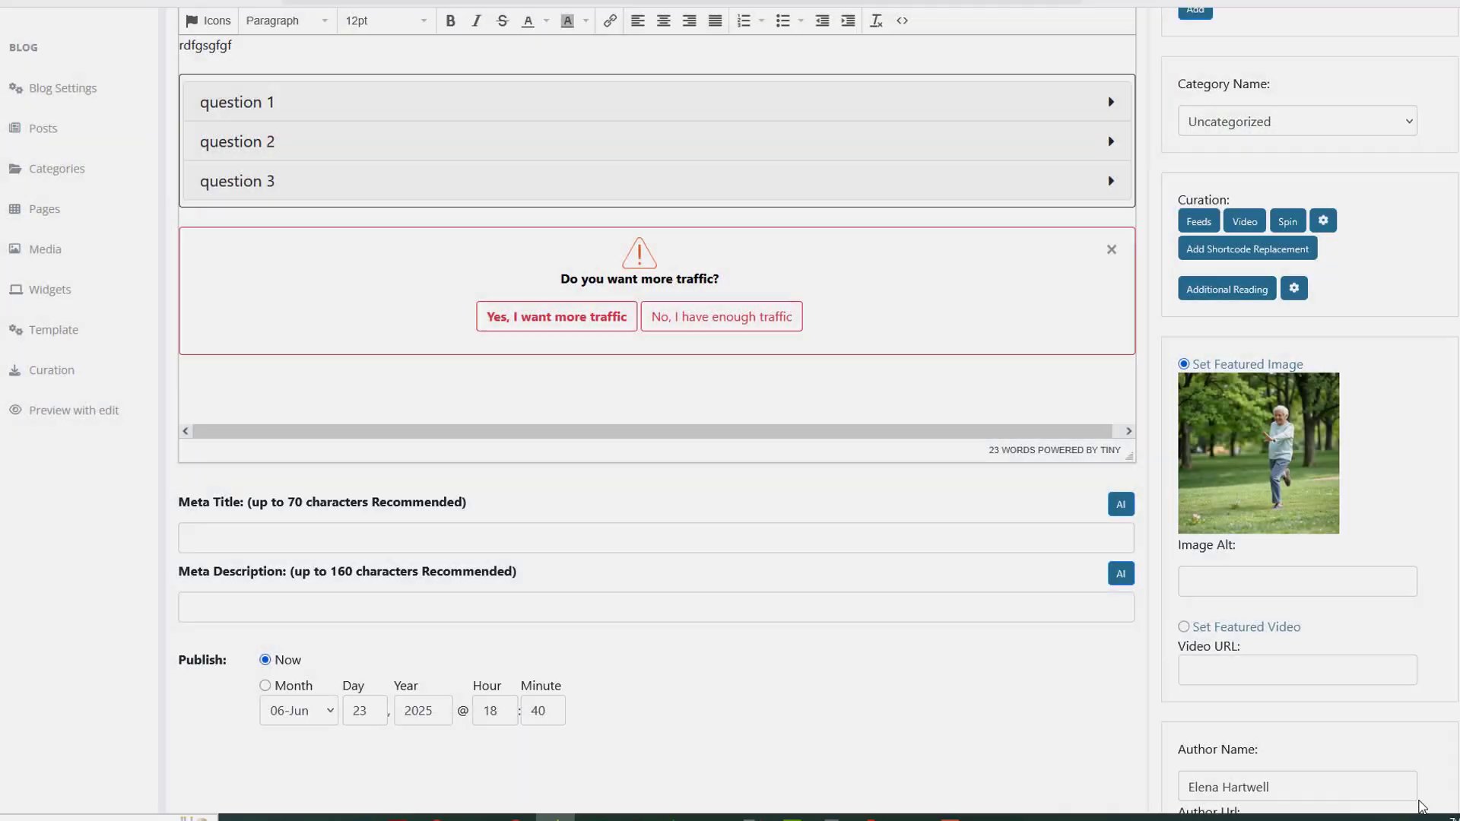
Step: Generate the post's meta title with AI from an SEO keyword
left_click(234, 530)
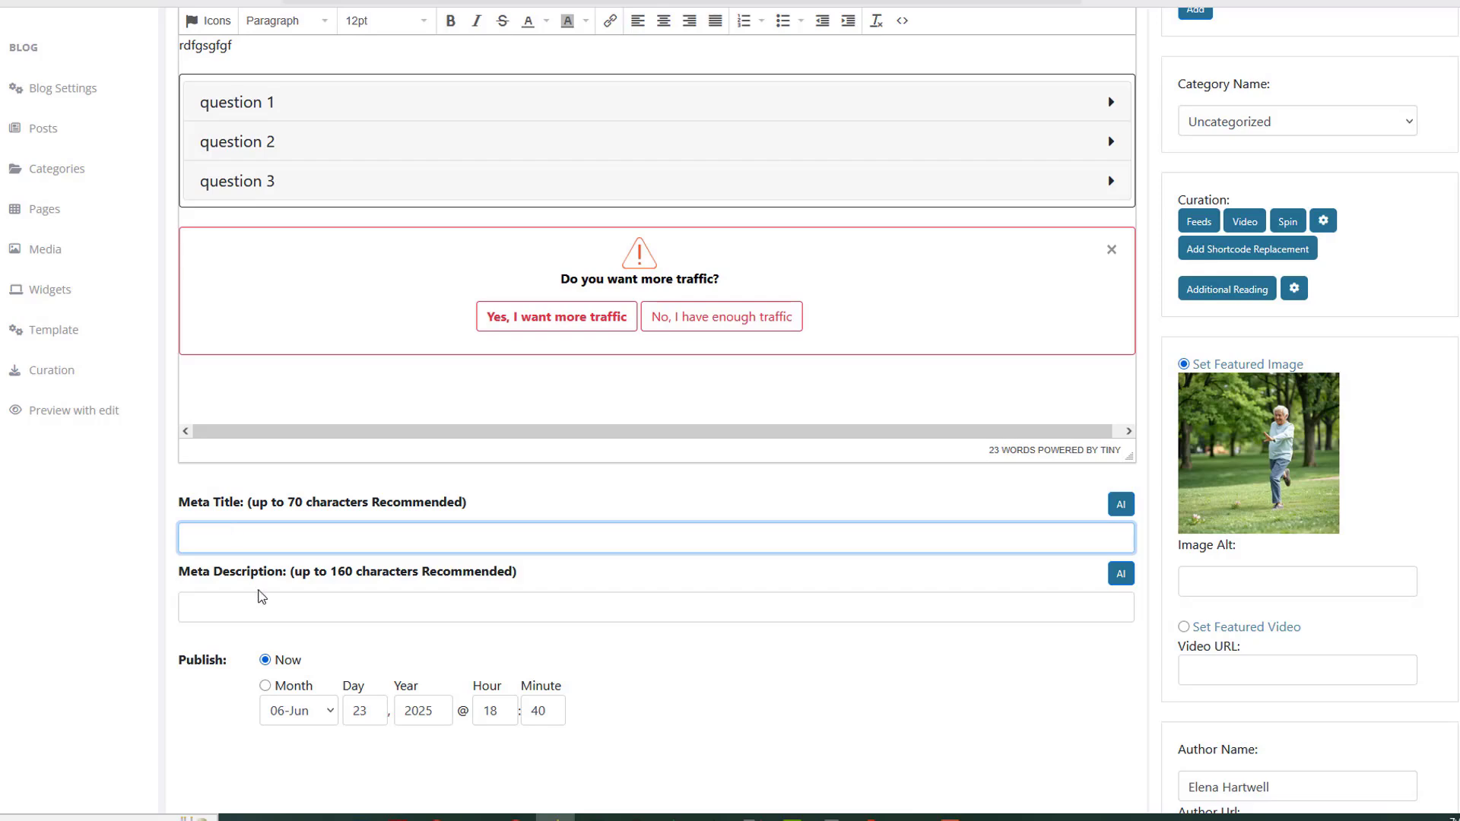
left_click(259, 592)
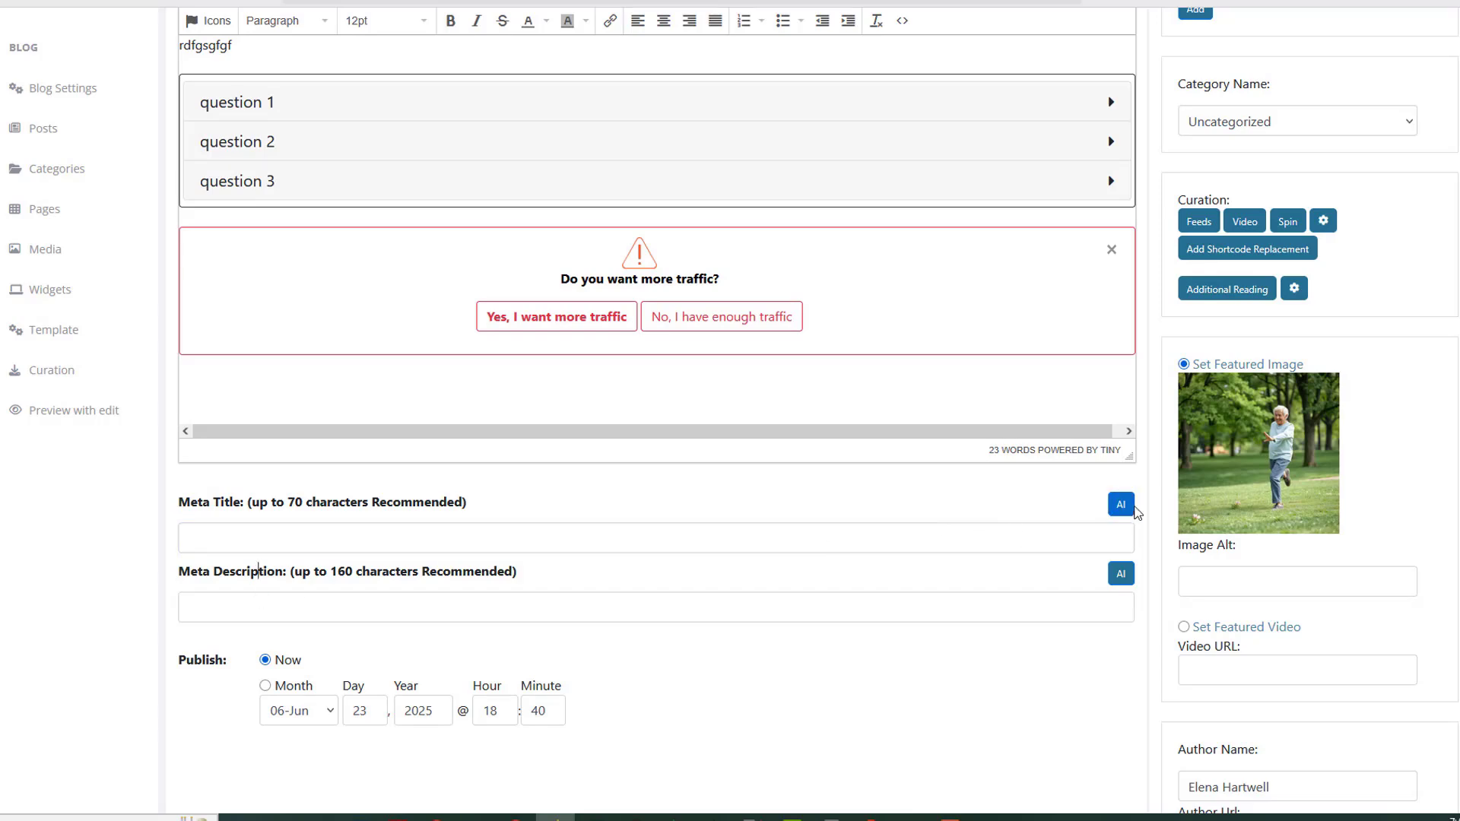
left_click(1122, 506)
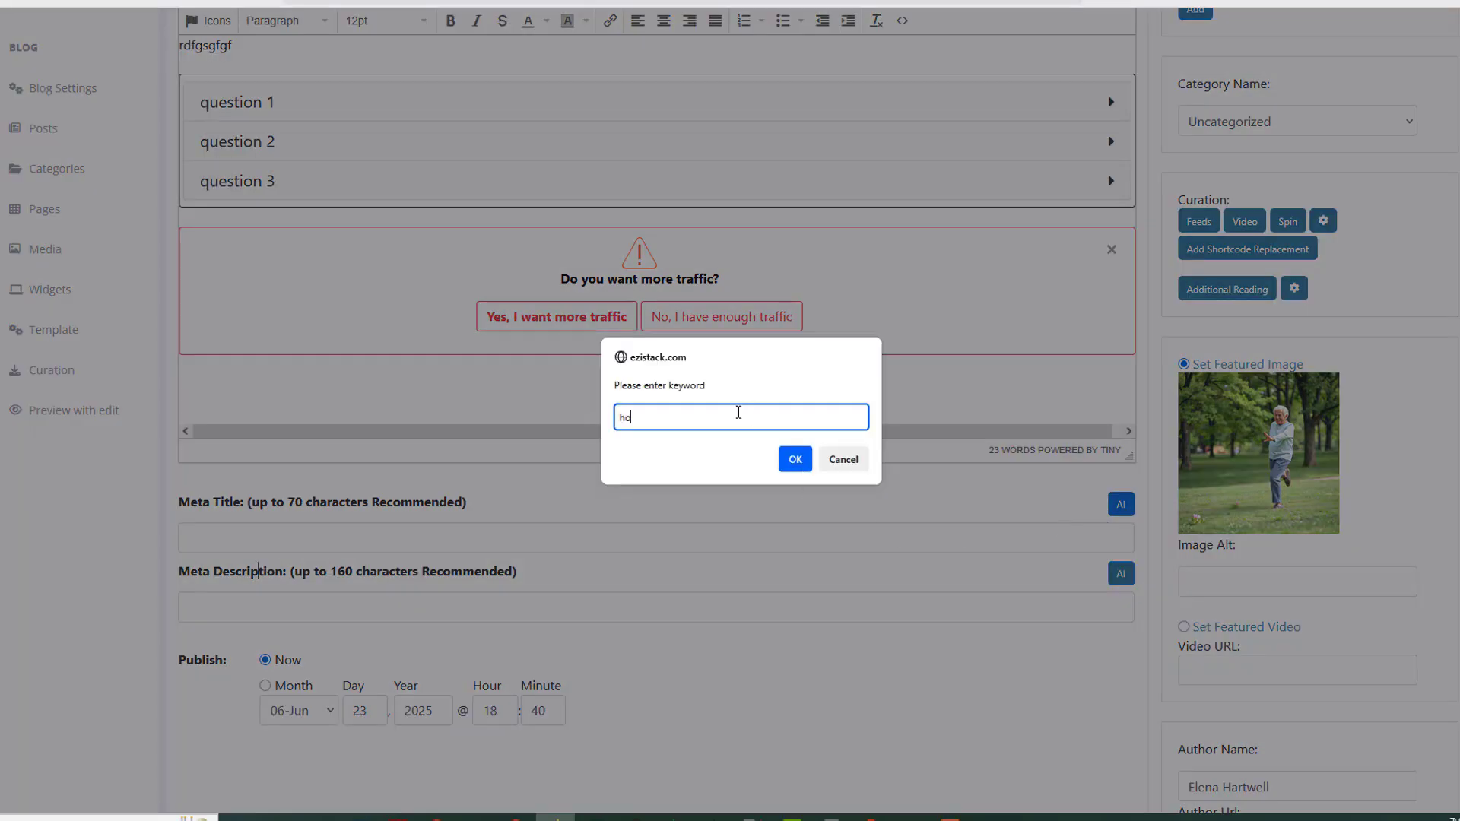
left_click(795, 458)
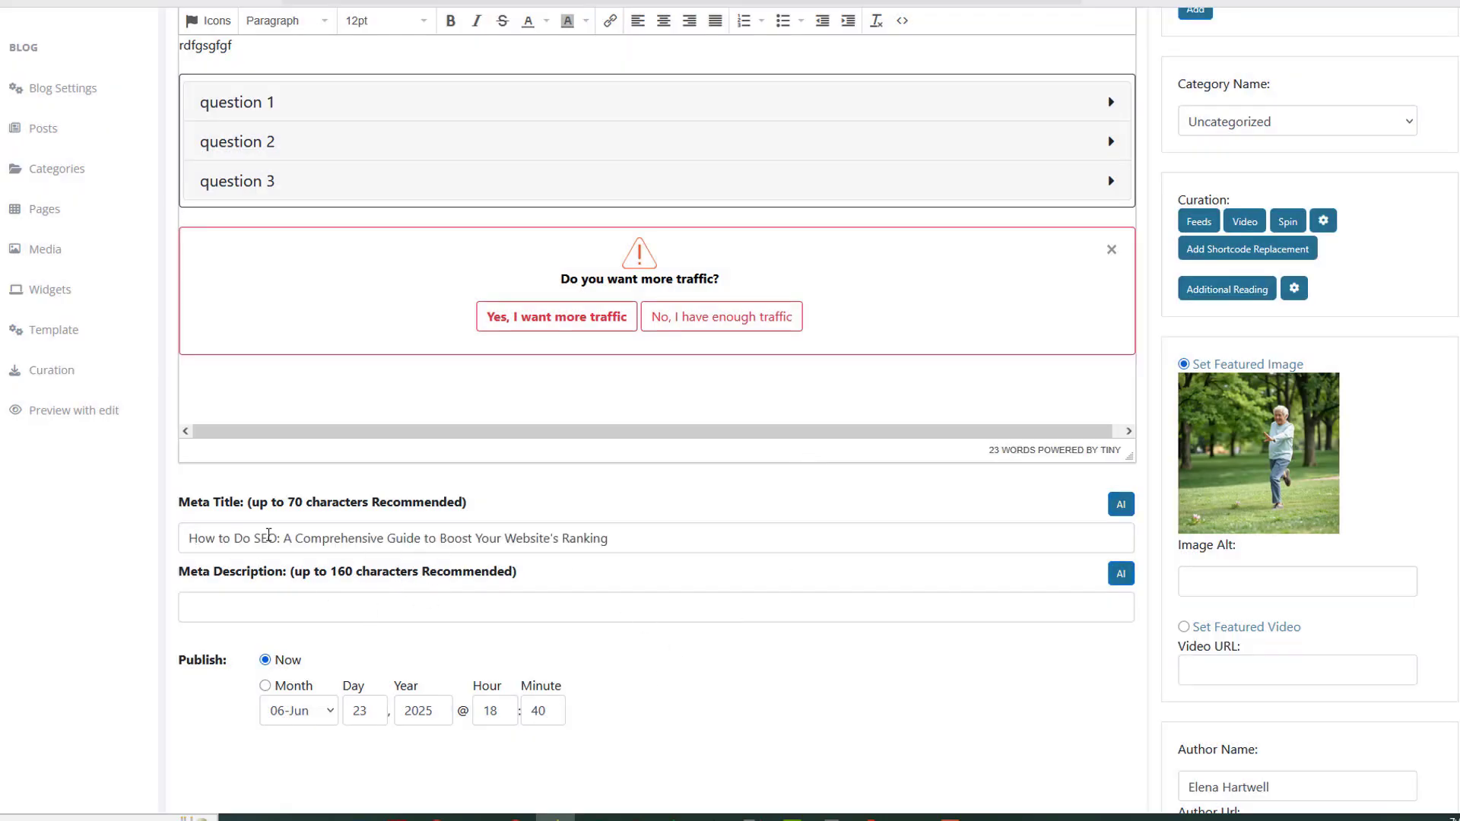
Step: Copy the meta title text into the meta description
left_click_drag(641, 543, 168, 516)
key("ctrl+c")
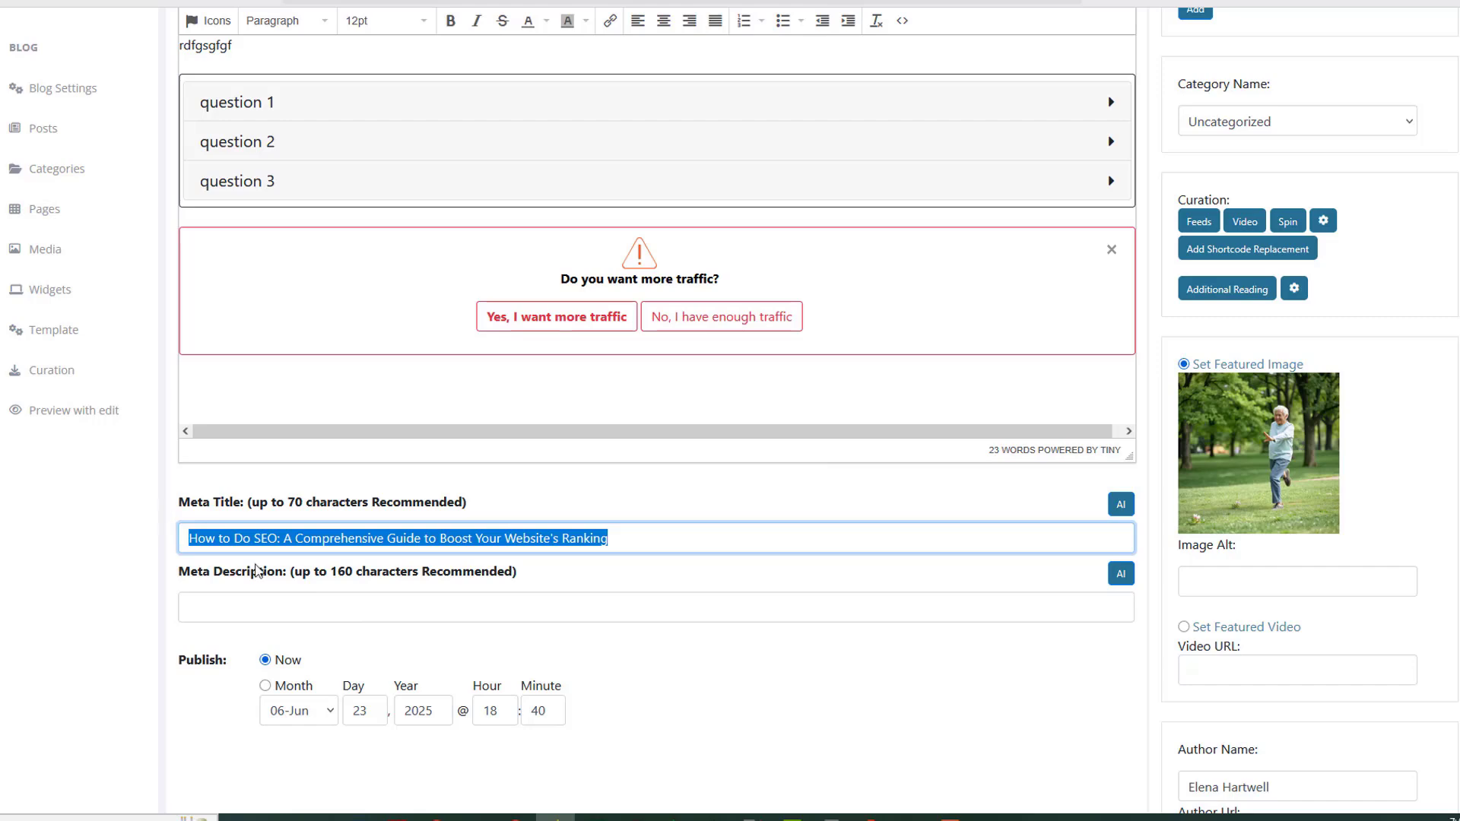
key("Tab")
key("Return")
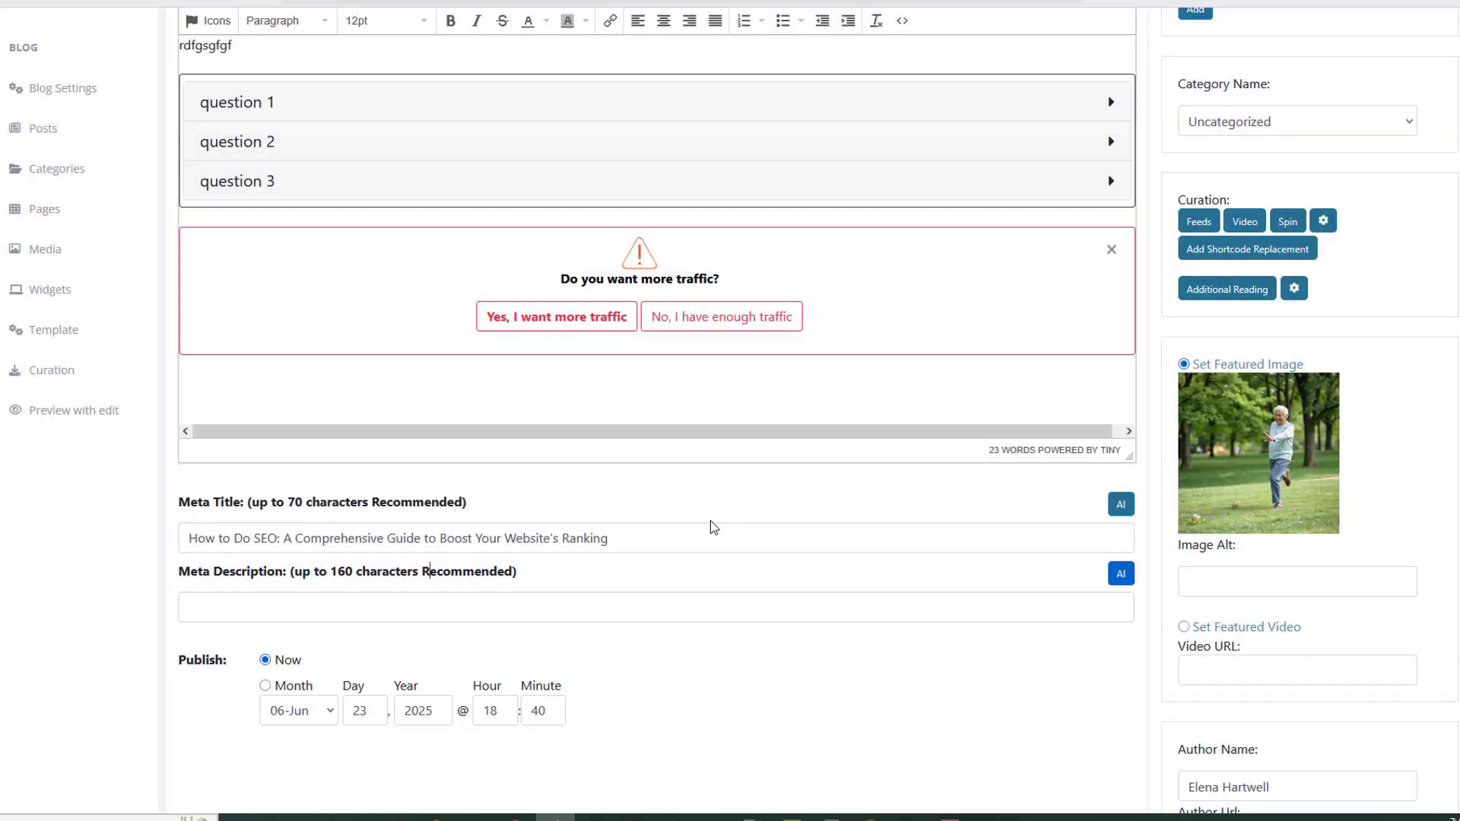
left_click(840, 459)
left_click(488, 594)
key("ctrl+v")
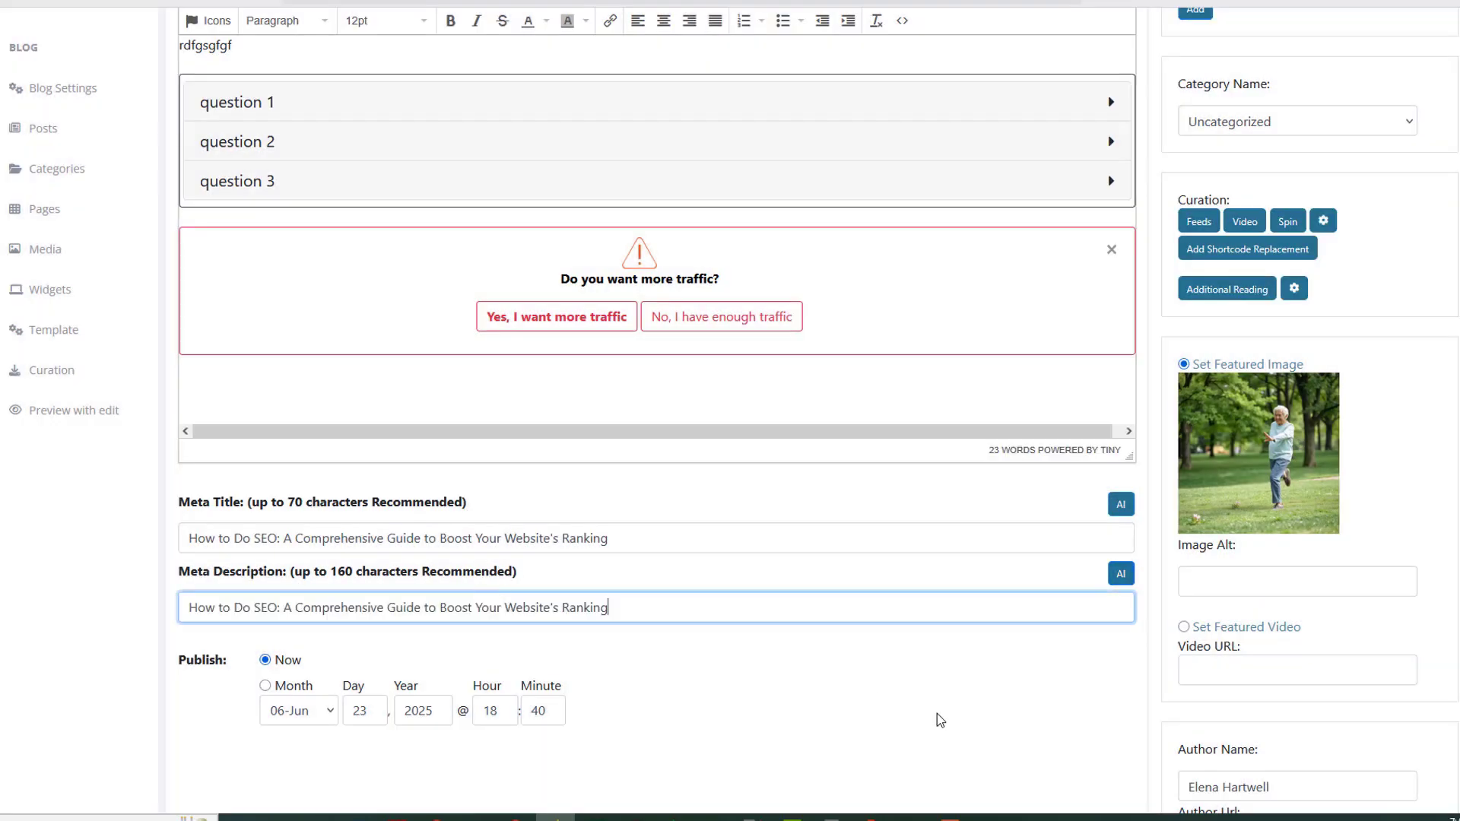
Step: Submit the post, keeping the existing author name and immediate publishing
scroll(532, 608, "down", 2)
left_click(1294, 610)
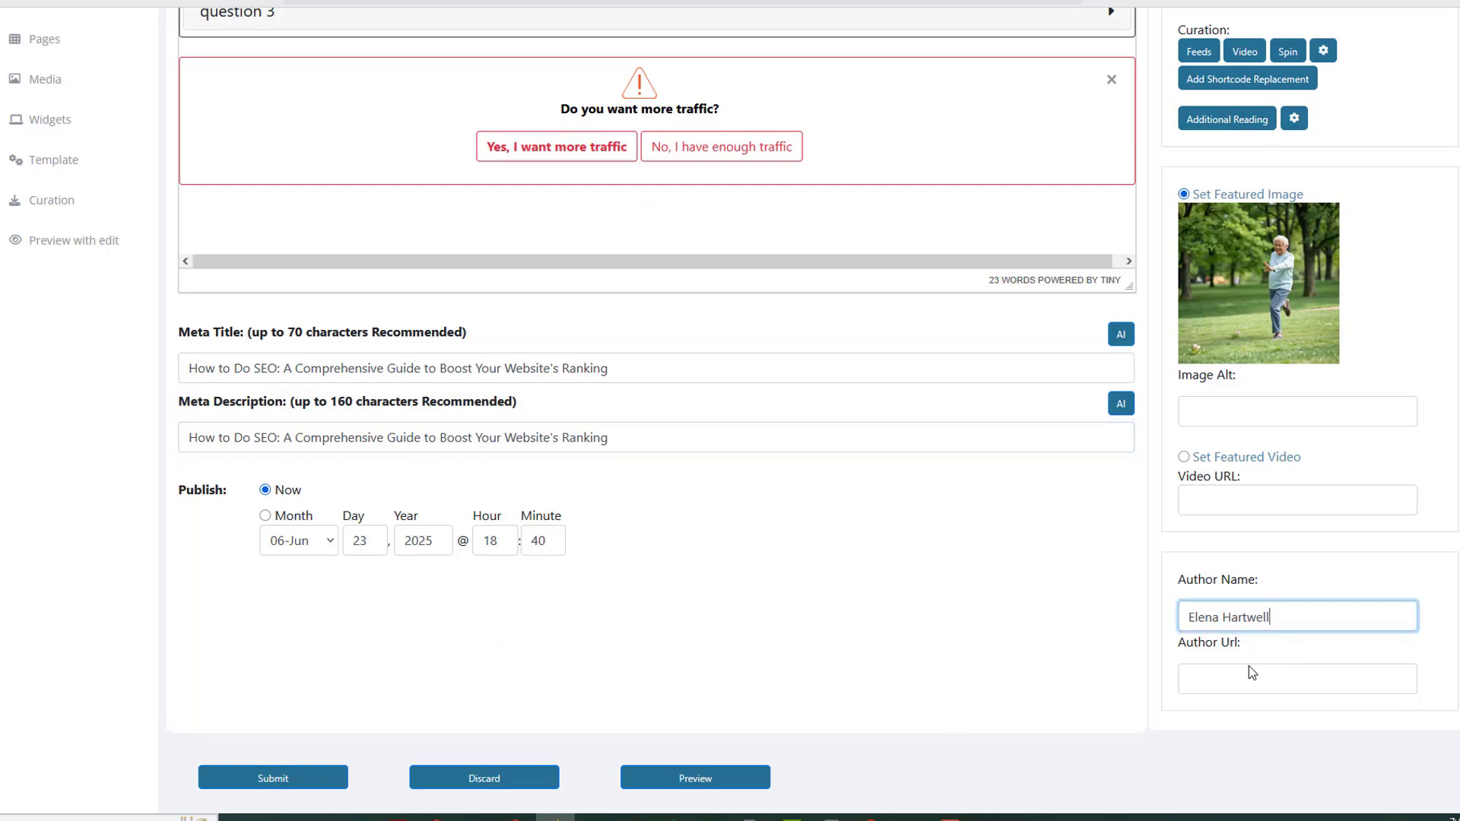
left_click(292, 779)
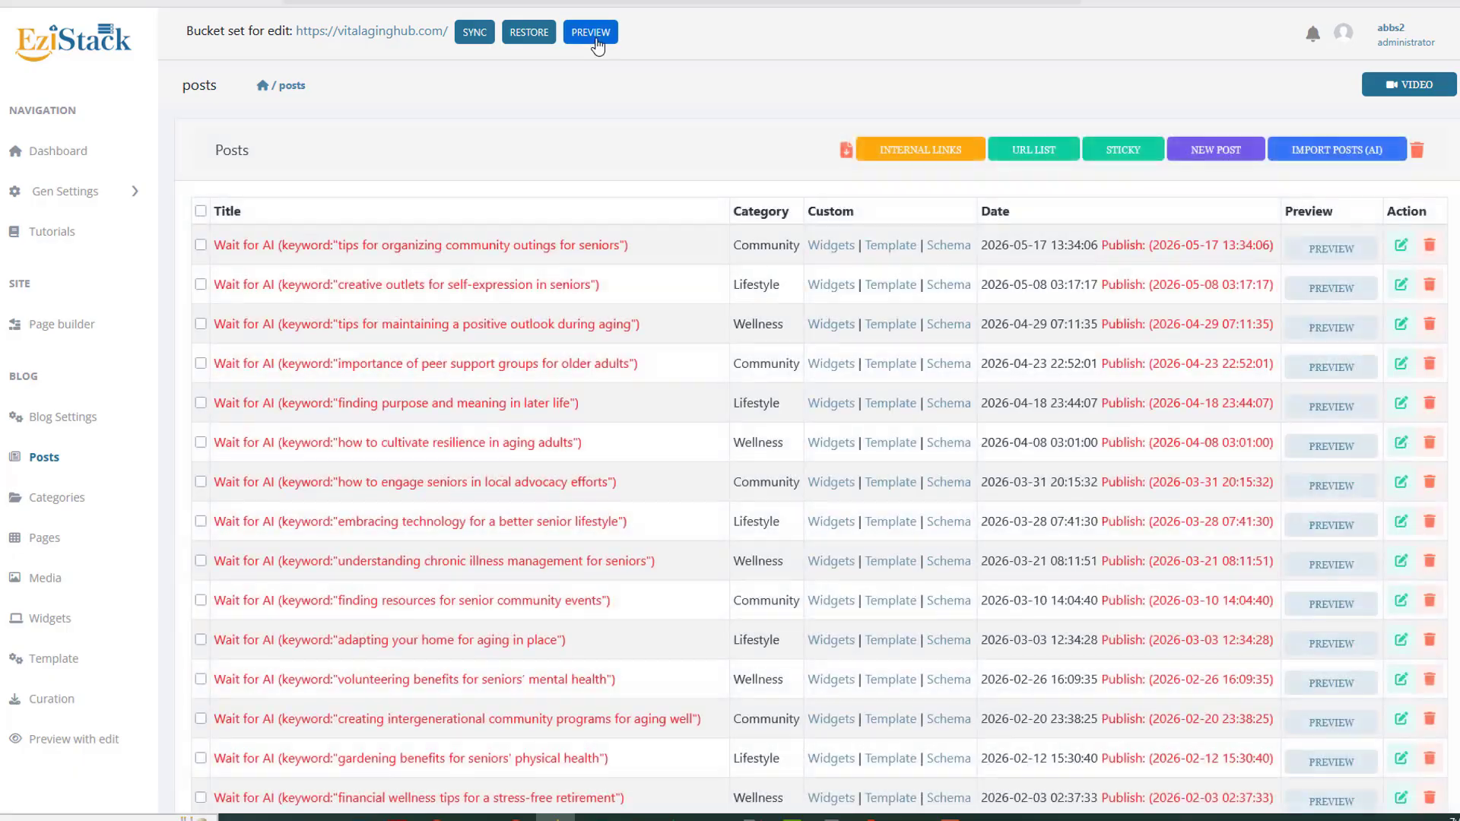
Step: Preview the website and open the "Master SEO: A Simple Guide" post down to its widgets
left_click(592, 34)
scroll(535, 380, "down", 10)
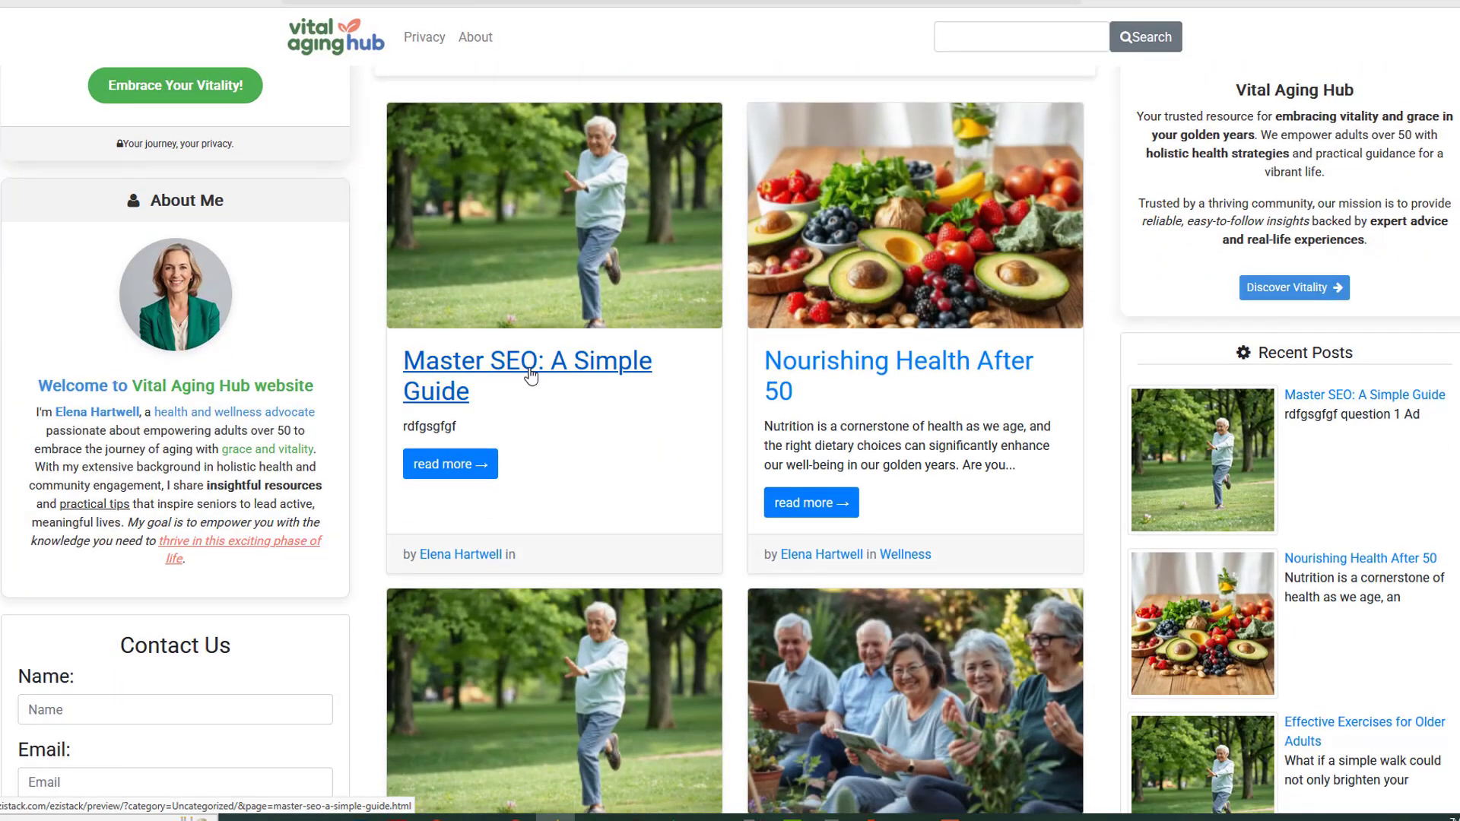
left_click(530, 375)
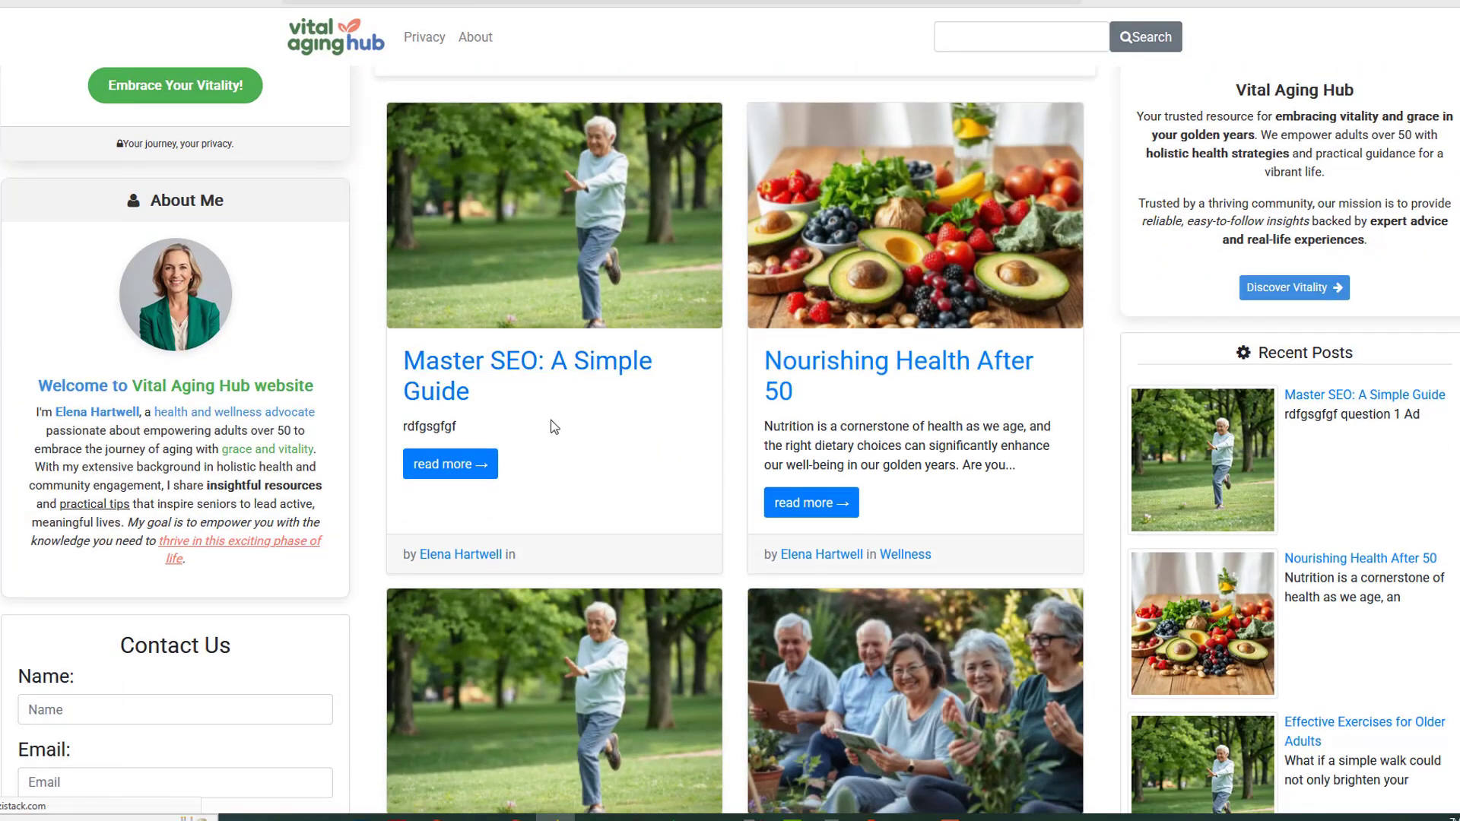
scroll(563, 390, "down", 7)
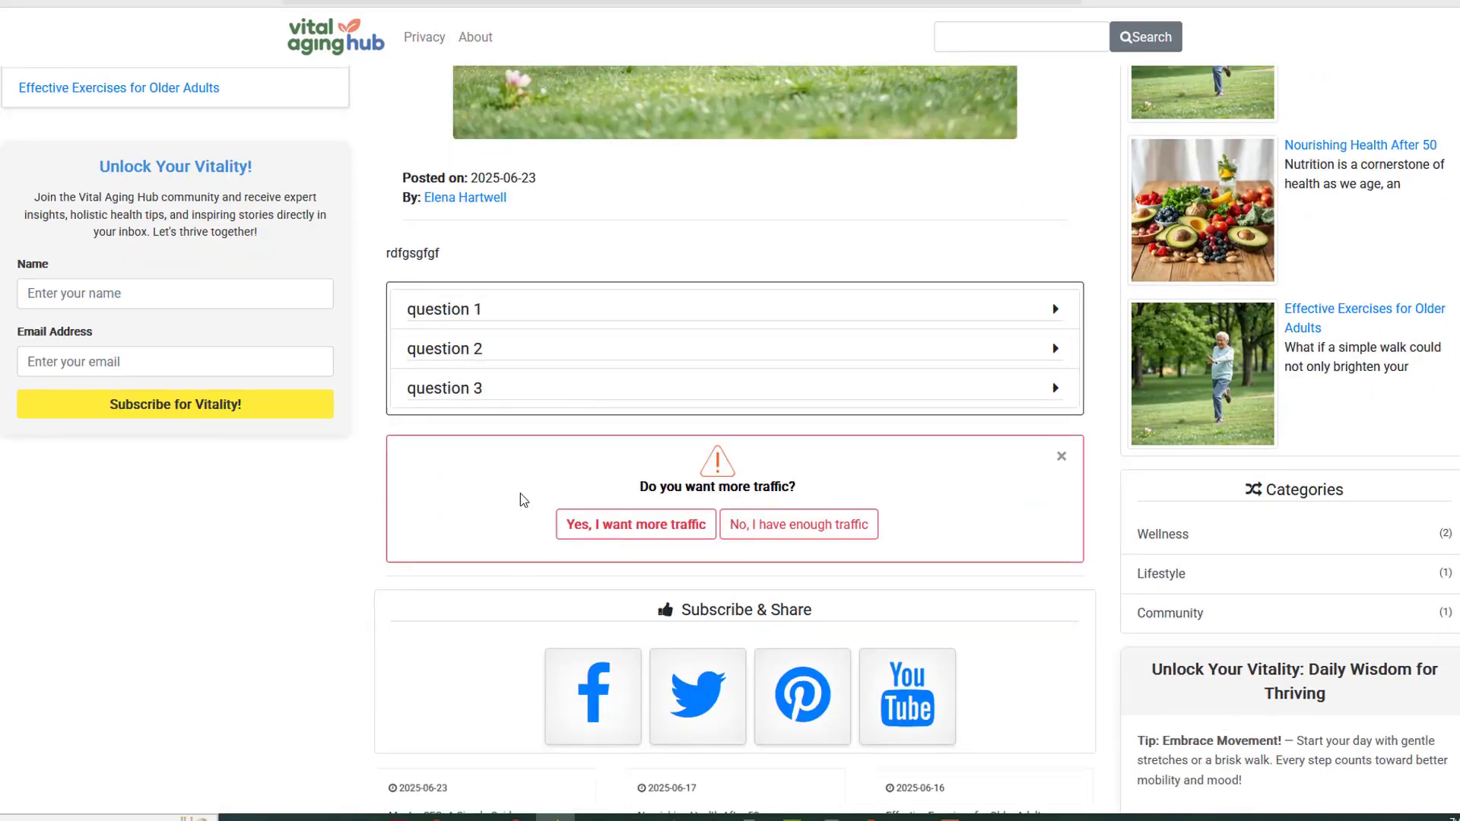
Step: Test the accordion in the previewed post by expanding and collapsing its three questions
left_click(1040, 315)
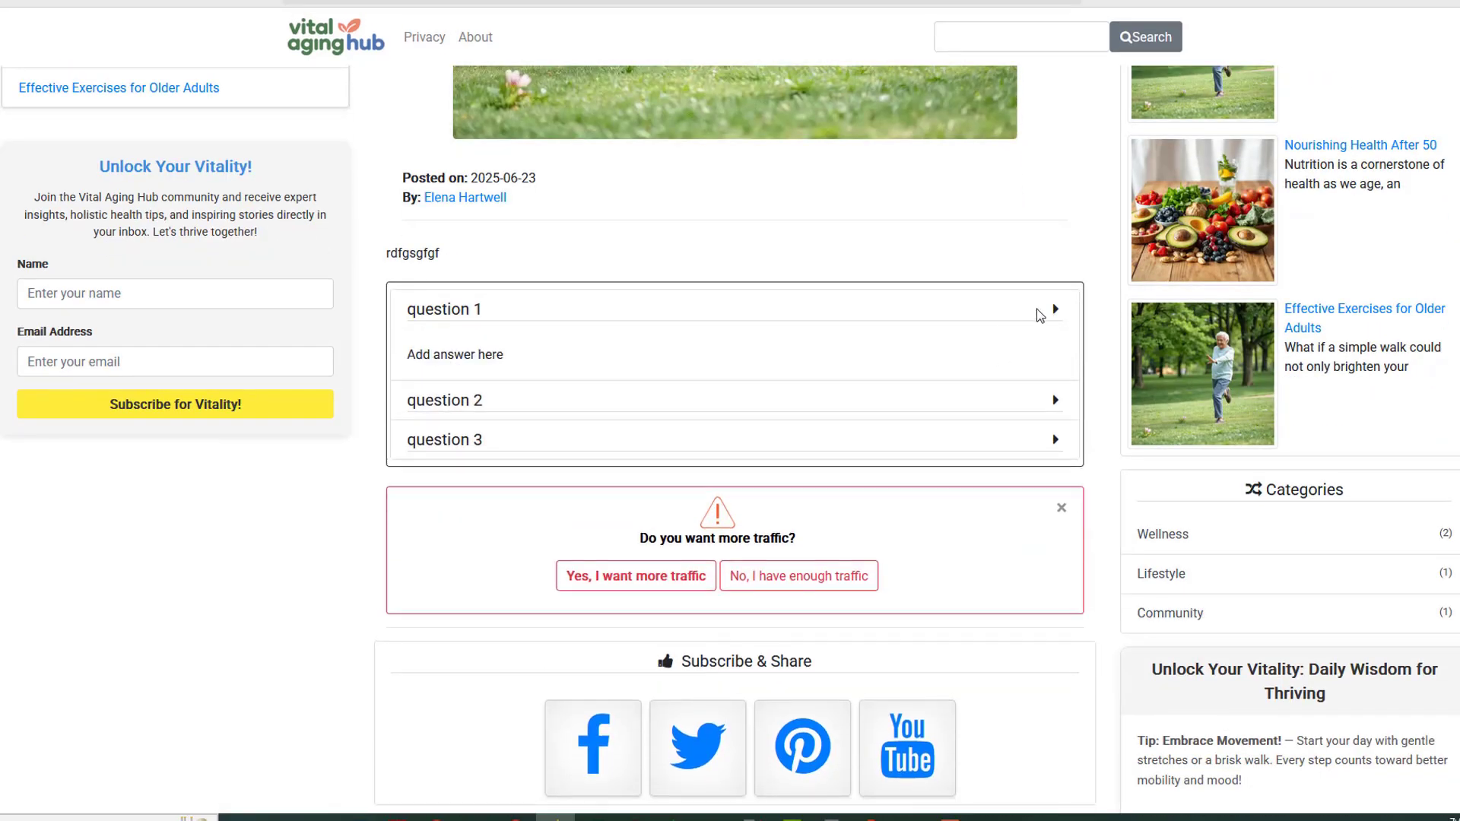
left_click(1041, 310)
left_click(1037, 352)
left_click(1036, 360)
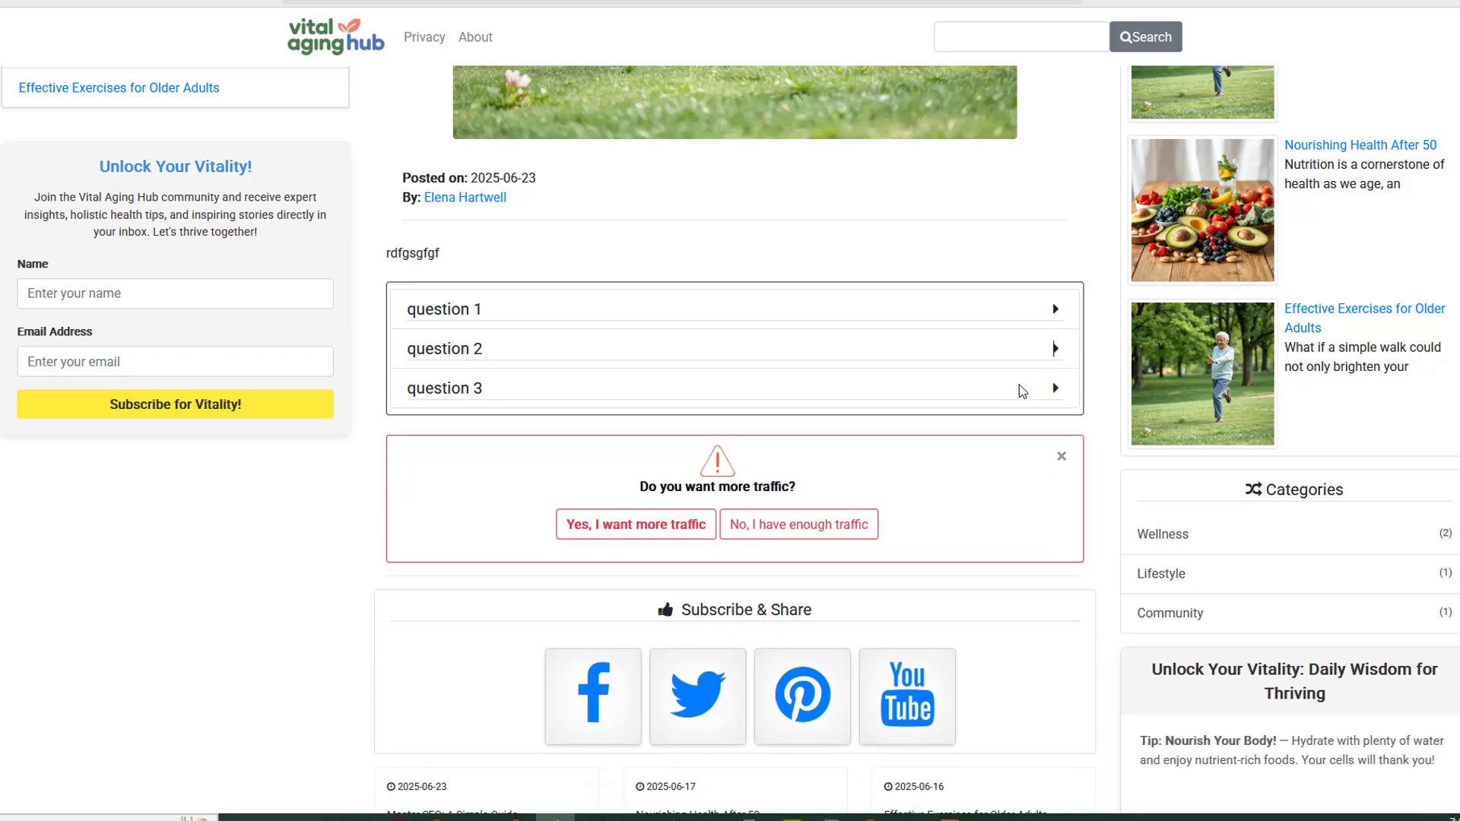
left_click(1020, 390)
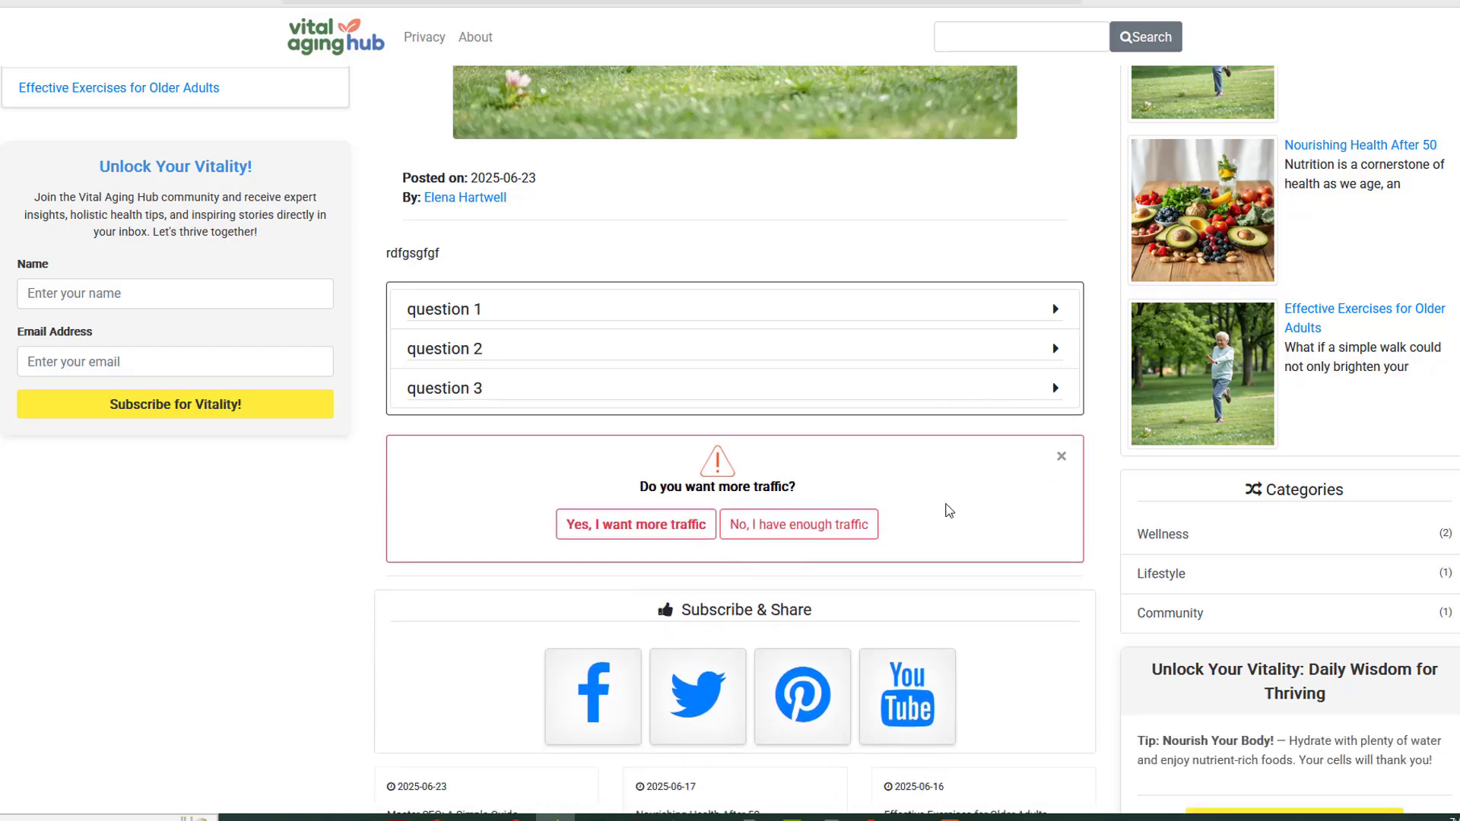
Step: Dismiss the traffic alert in the previewed post and return to the posts list
left_click(1053, 461)
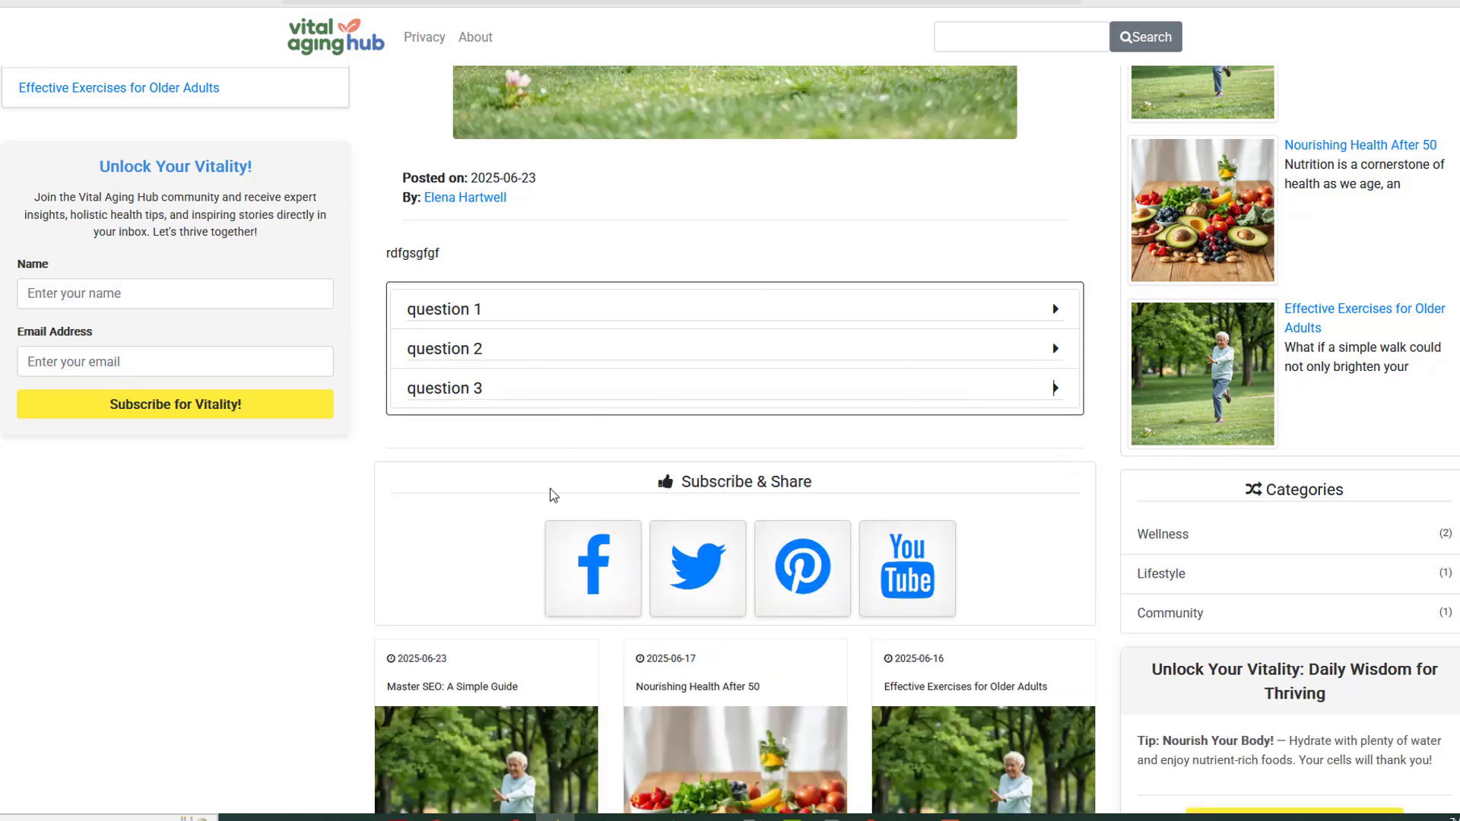
scroll(446, 371, "up", 4)
left_click(2, 131)
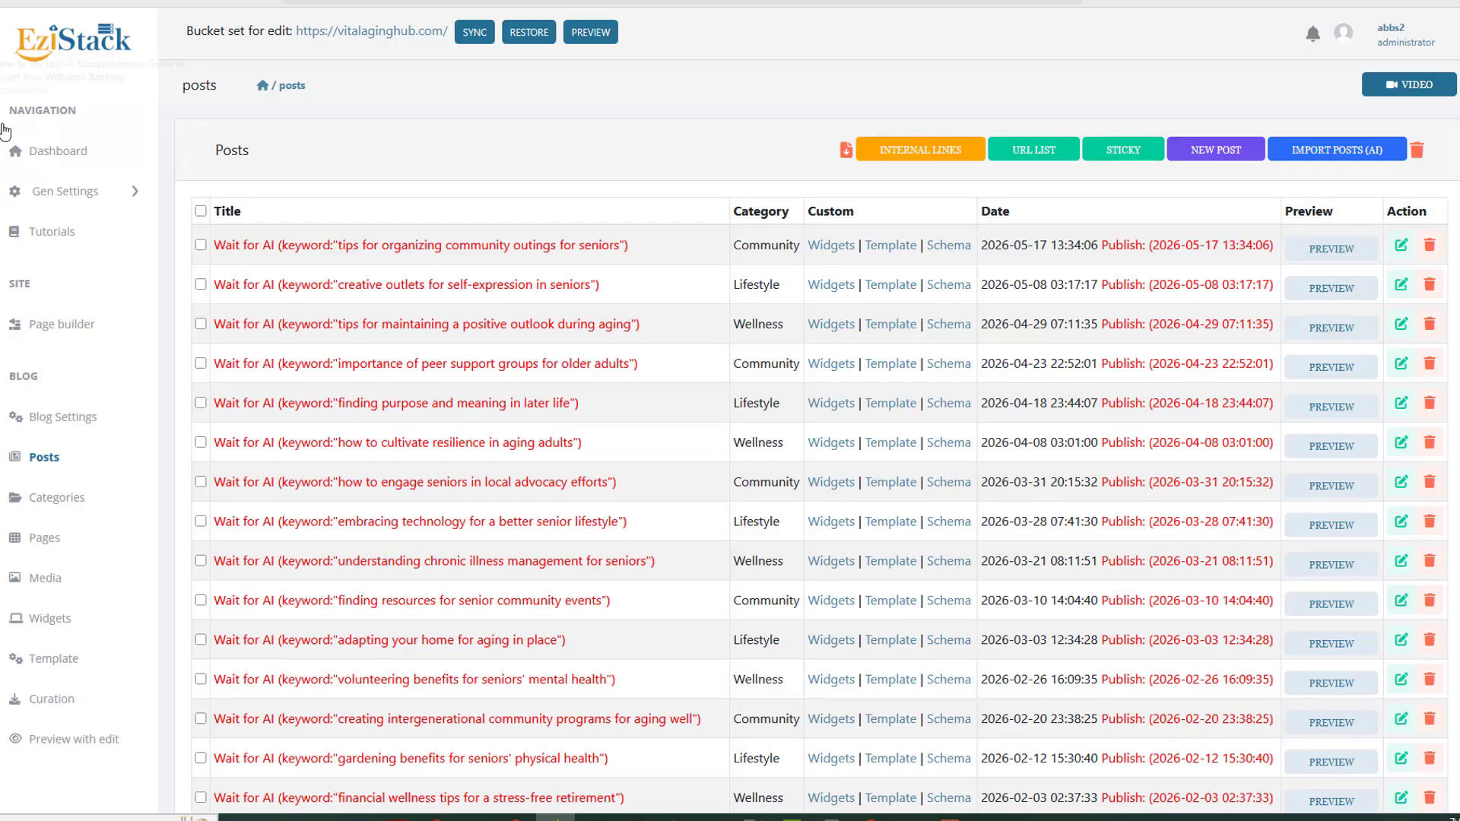
Step: Delete the "Master SEO: A Simple Guide" post from the posts list and confirm the deletion
middle_click(651, 119)
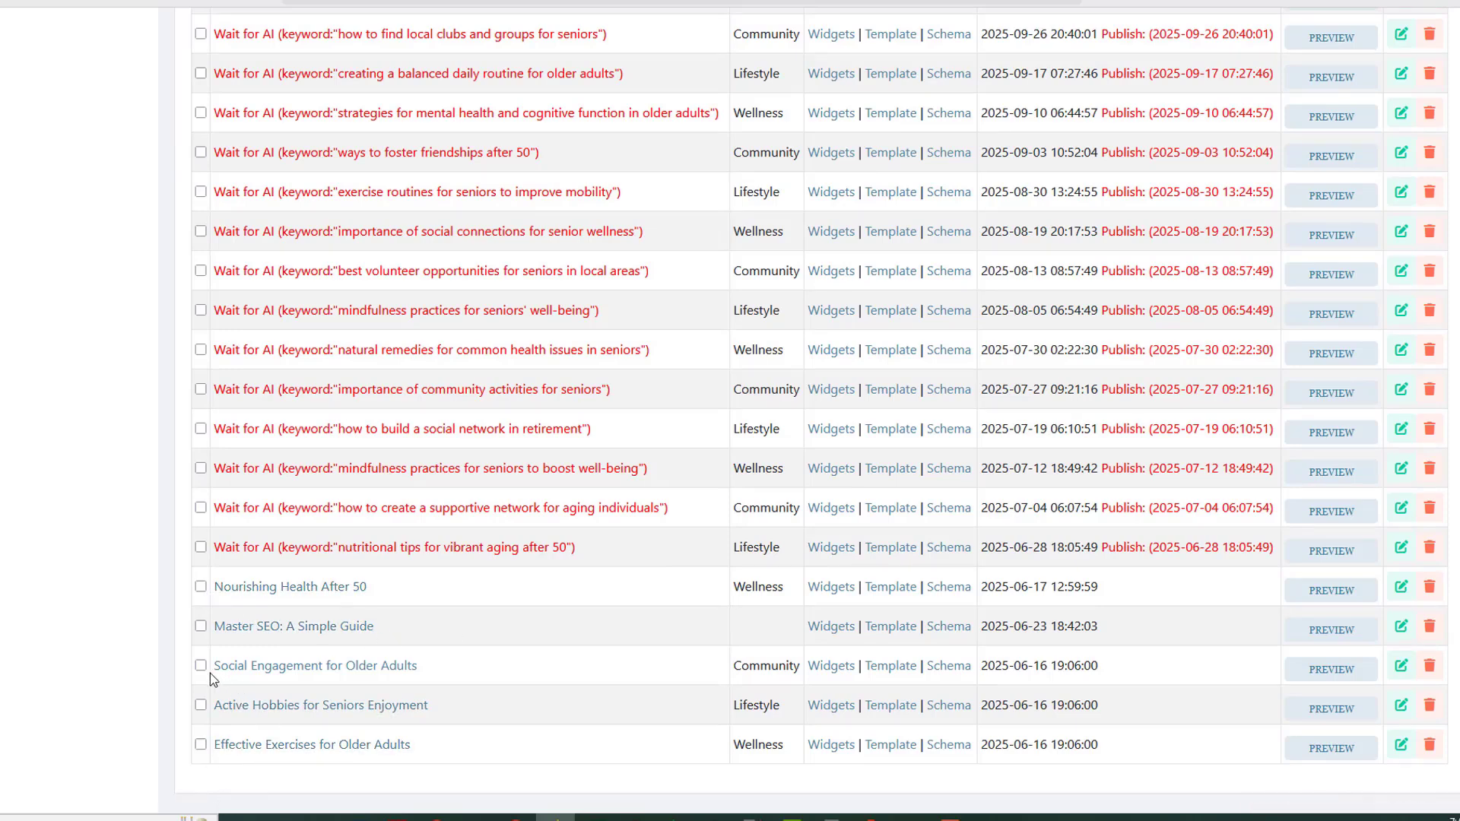
left_click(200, 626)
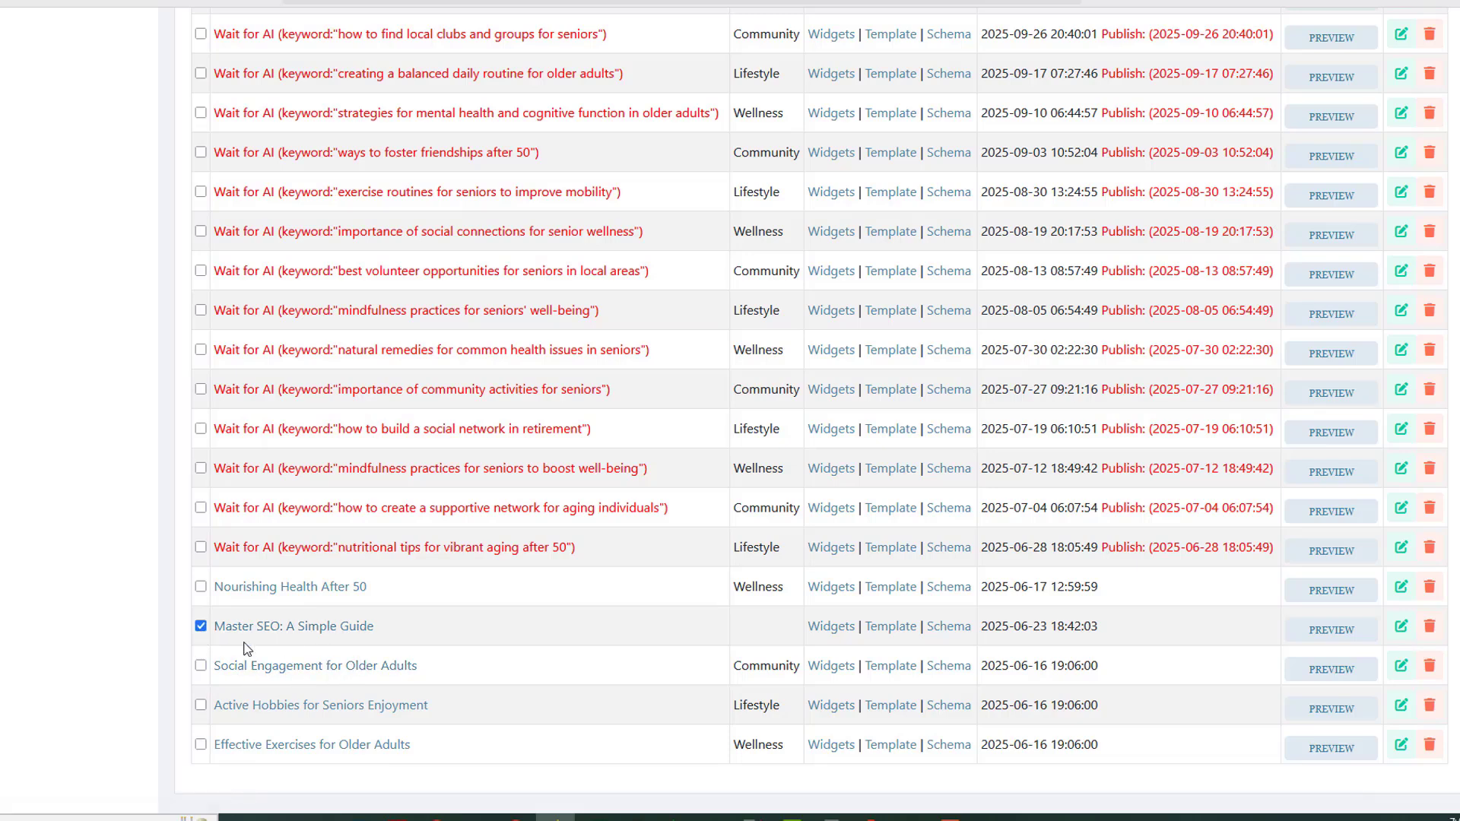
left_click(1427, 635)
left_click(794, 438)
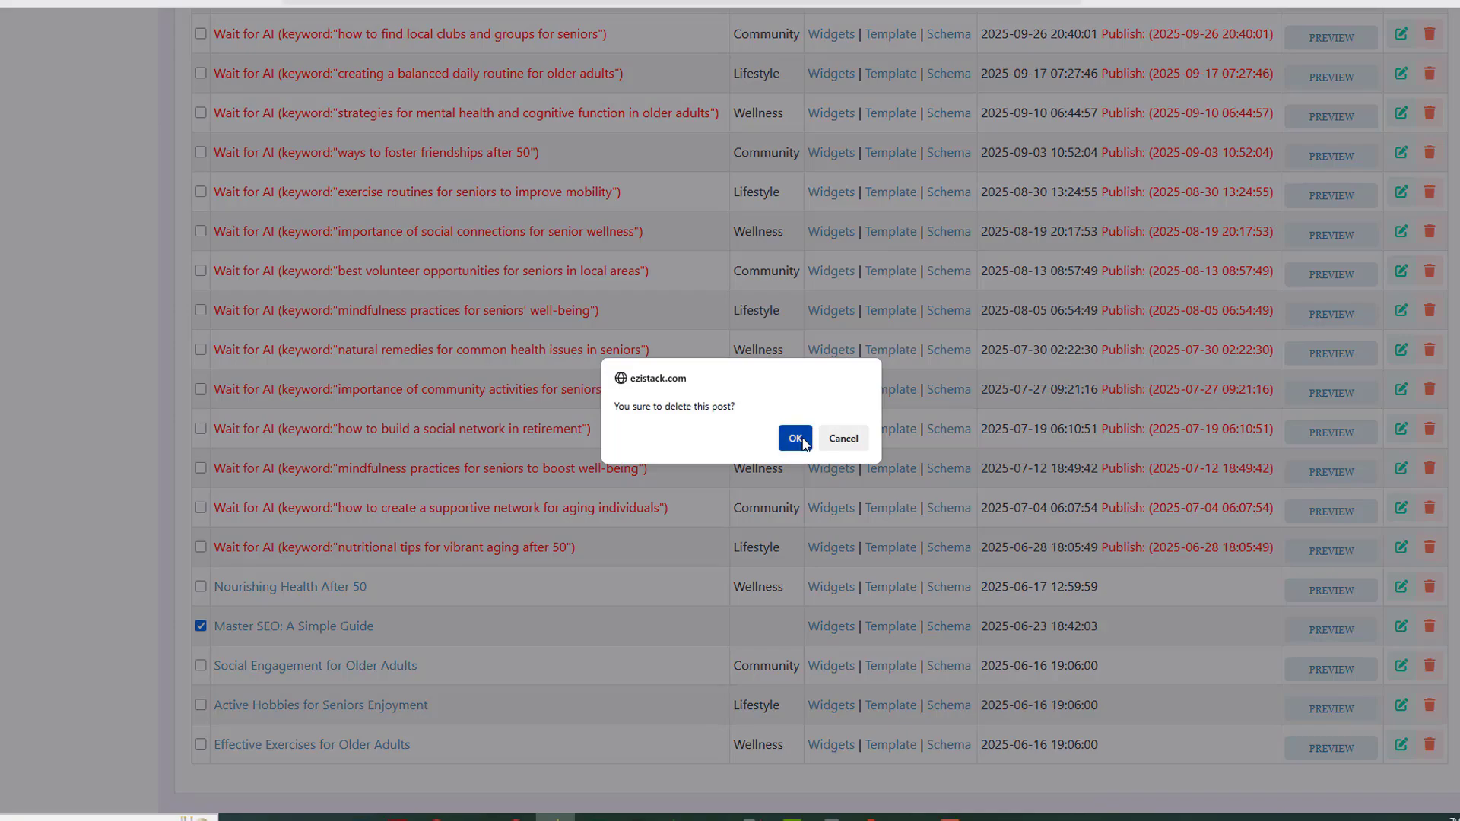
Step: Return to the previewed website and open its home page to check the listed posts
left_click(487, 1)
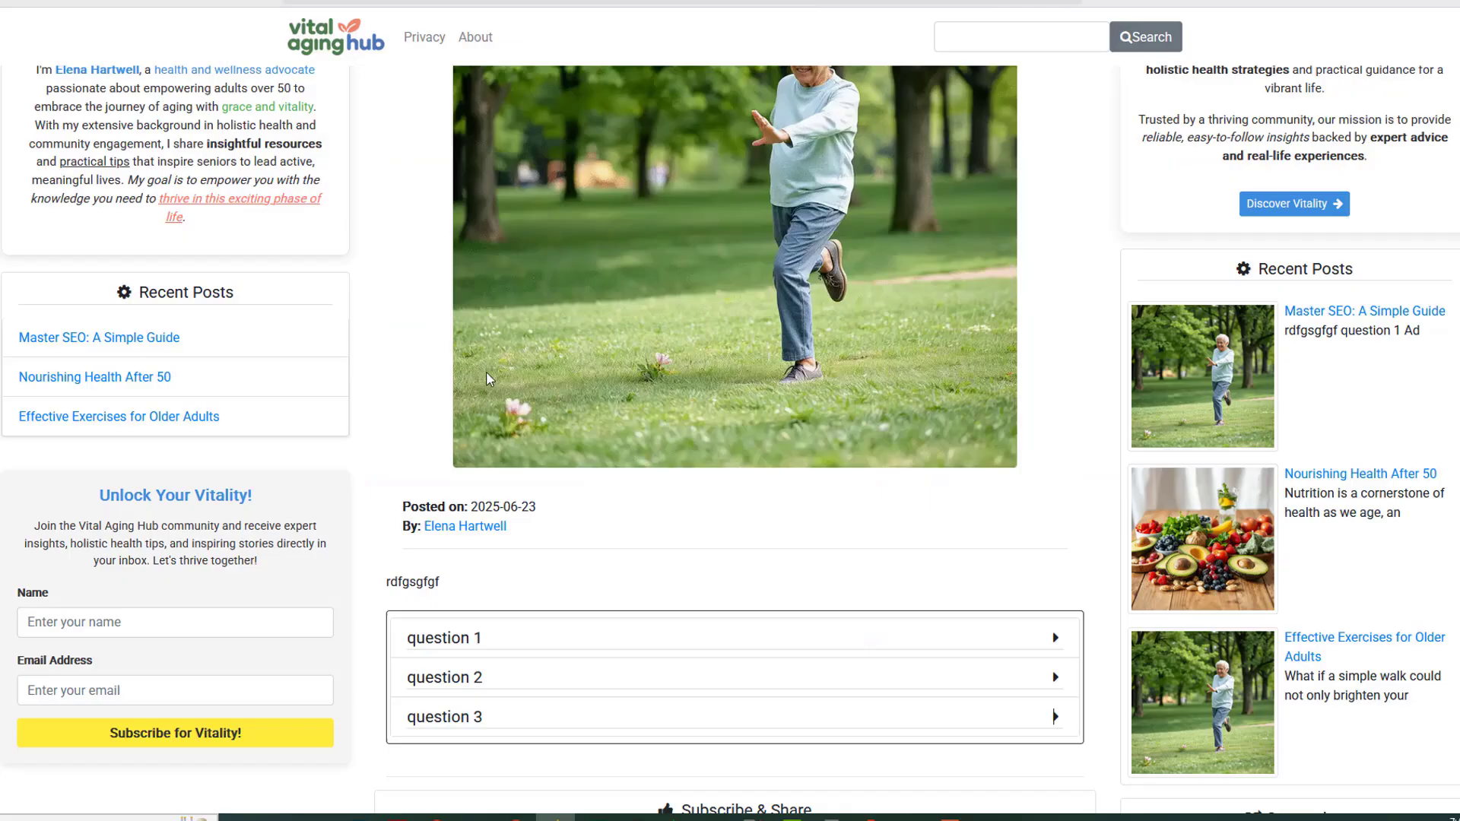
scroll(485, 380, "up", 3)
left_click(342, 49)
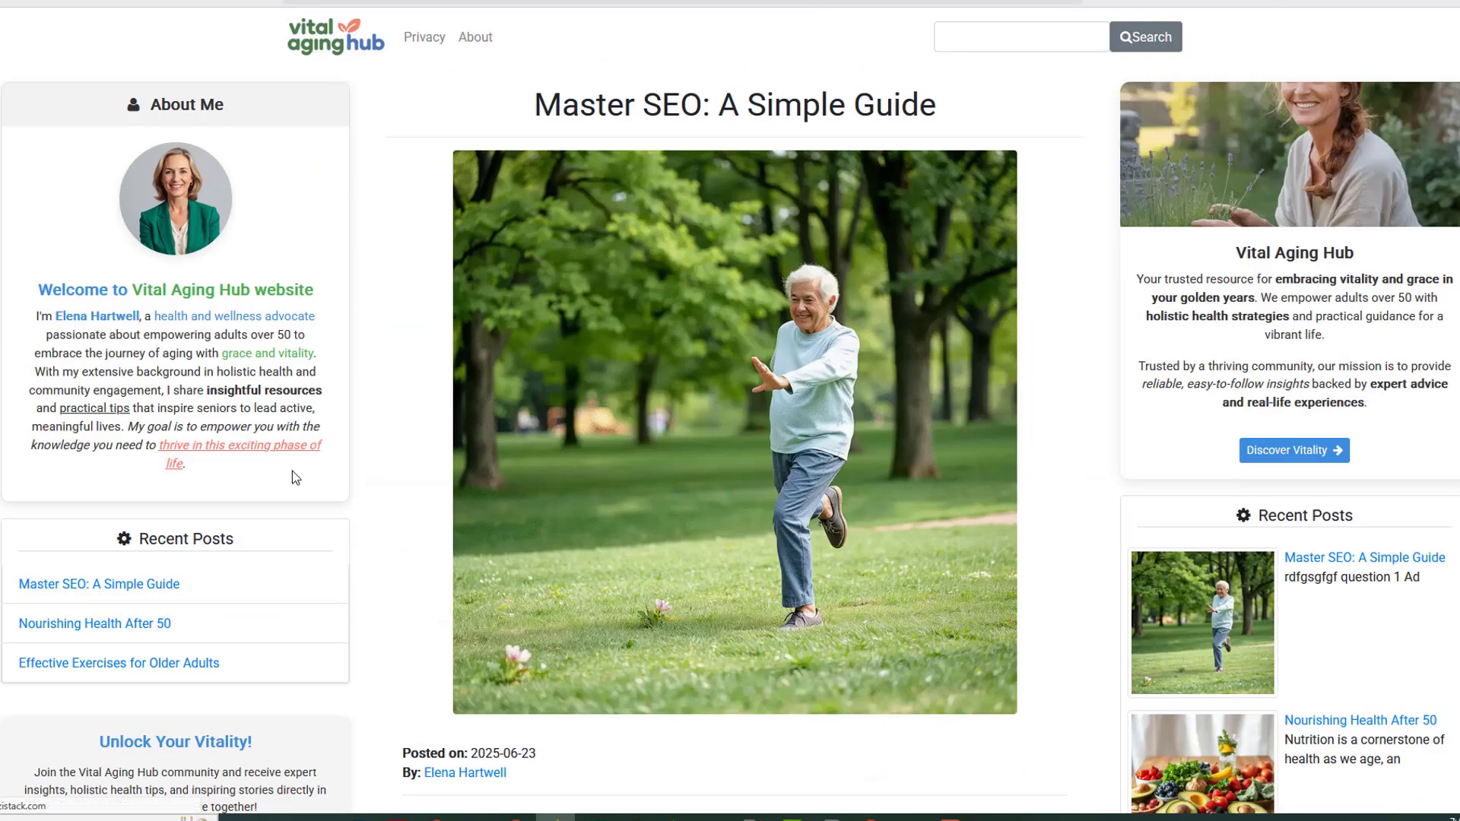
scroll(359, 511, "down", 10)
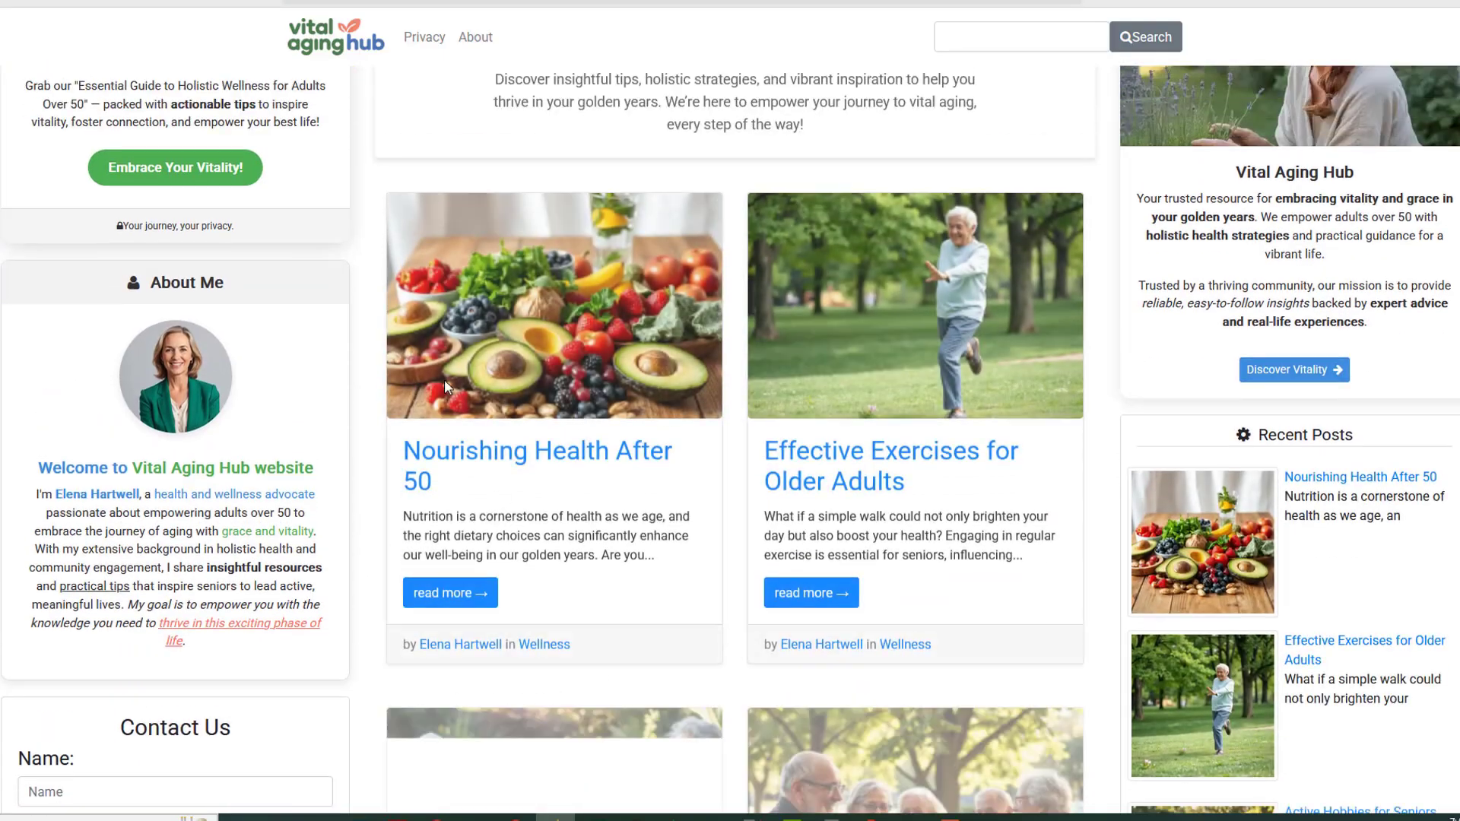
Step: Read through the "Nourishing Health After 50" and "Effective Exercises for Older Adults" posts in the website preview
left_click(1168, 578)
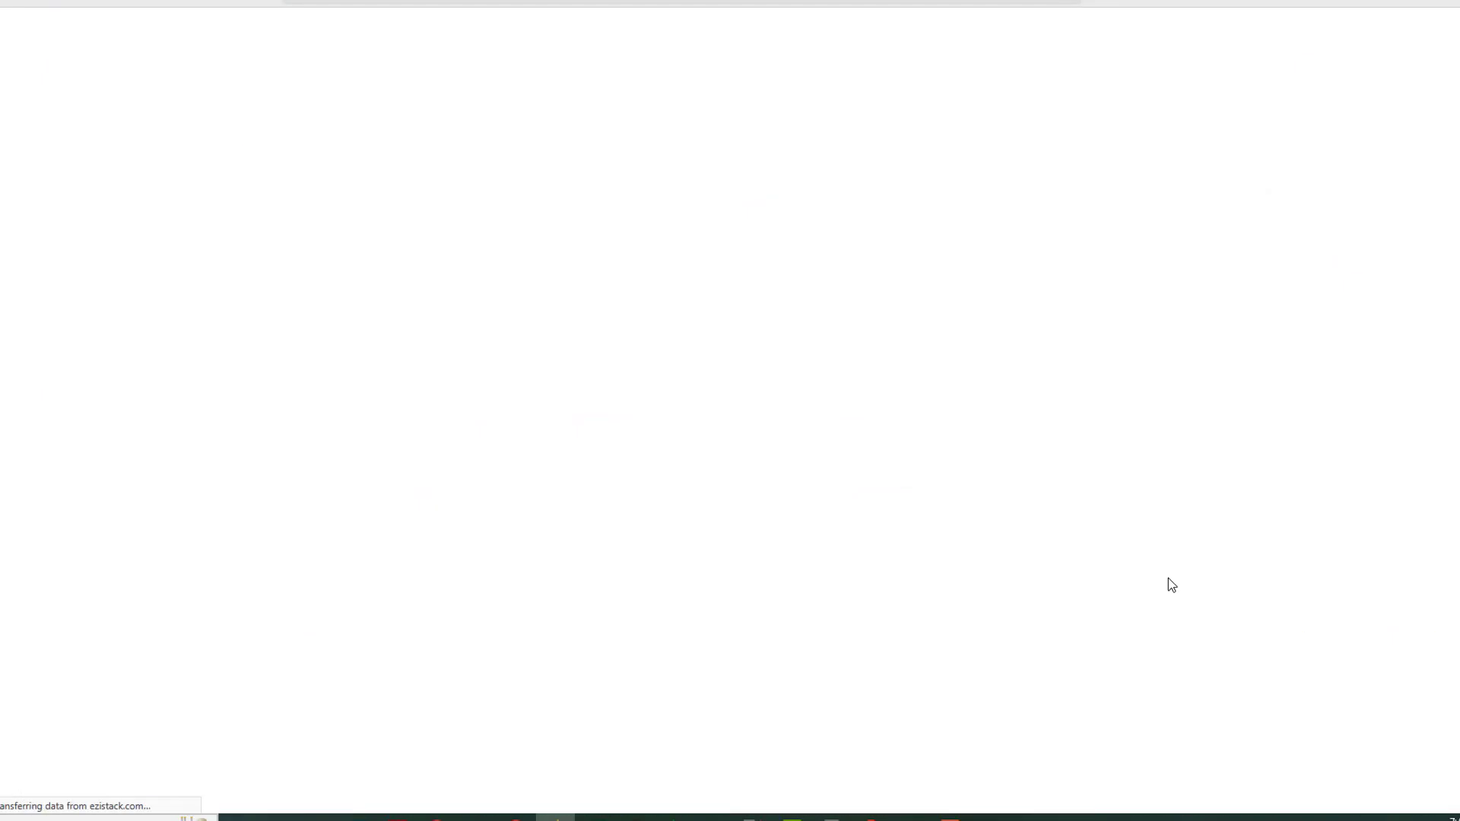
scroll(1211, 527, "down", 5)
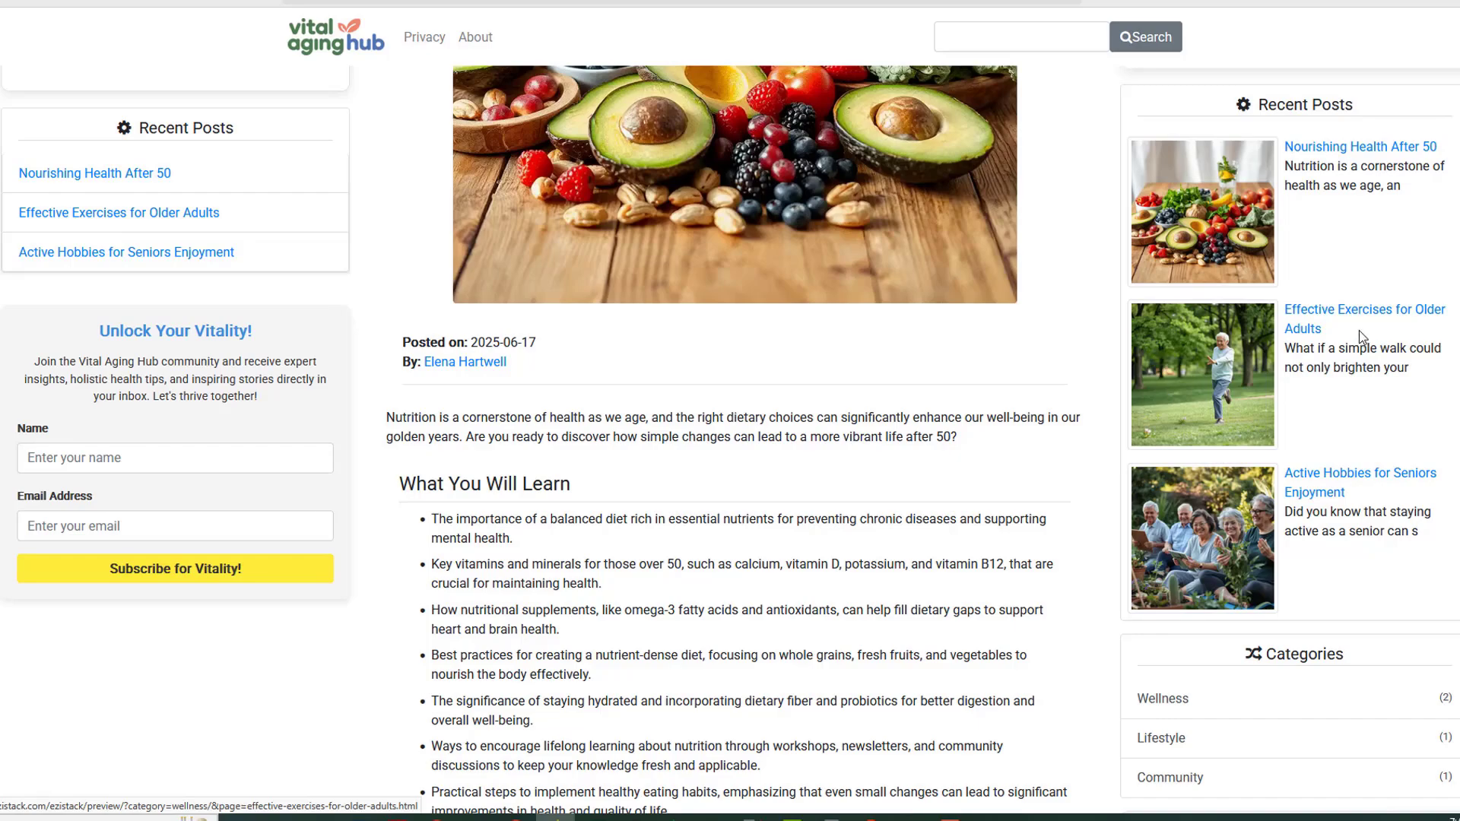
left_click(1293, 319)
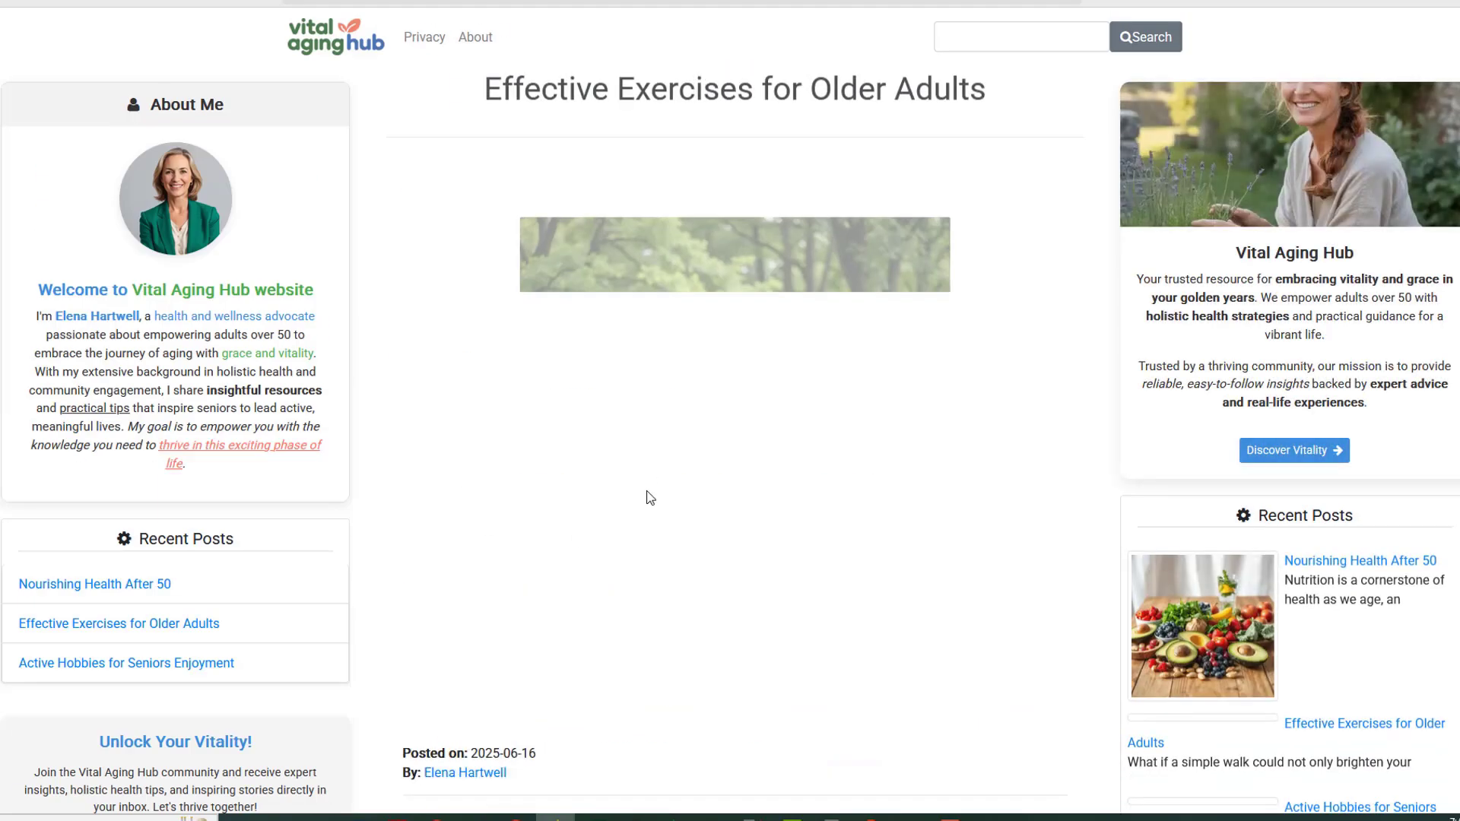
scroll(646, 495, "down", 8)
scroll(650, 495, "up", 2)
scroll(662, 472, "up", 5)
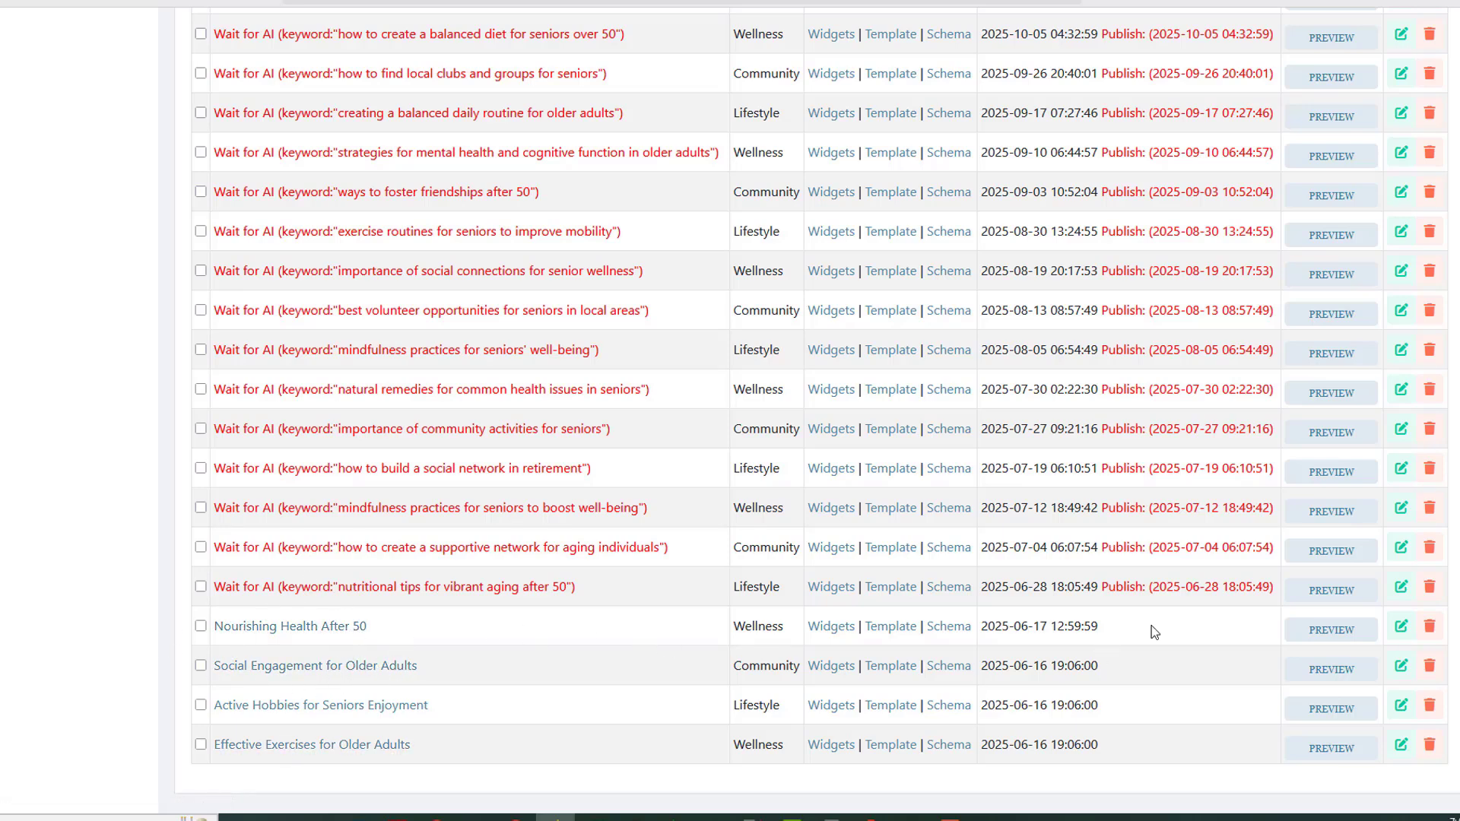
Step: Examine the meta fields, word count and headings of "Nourishing Health After 50" in Quick edit, and close it without changes
left_click(1401, 628)
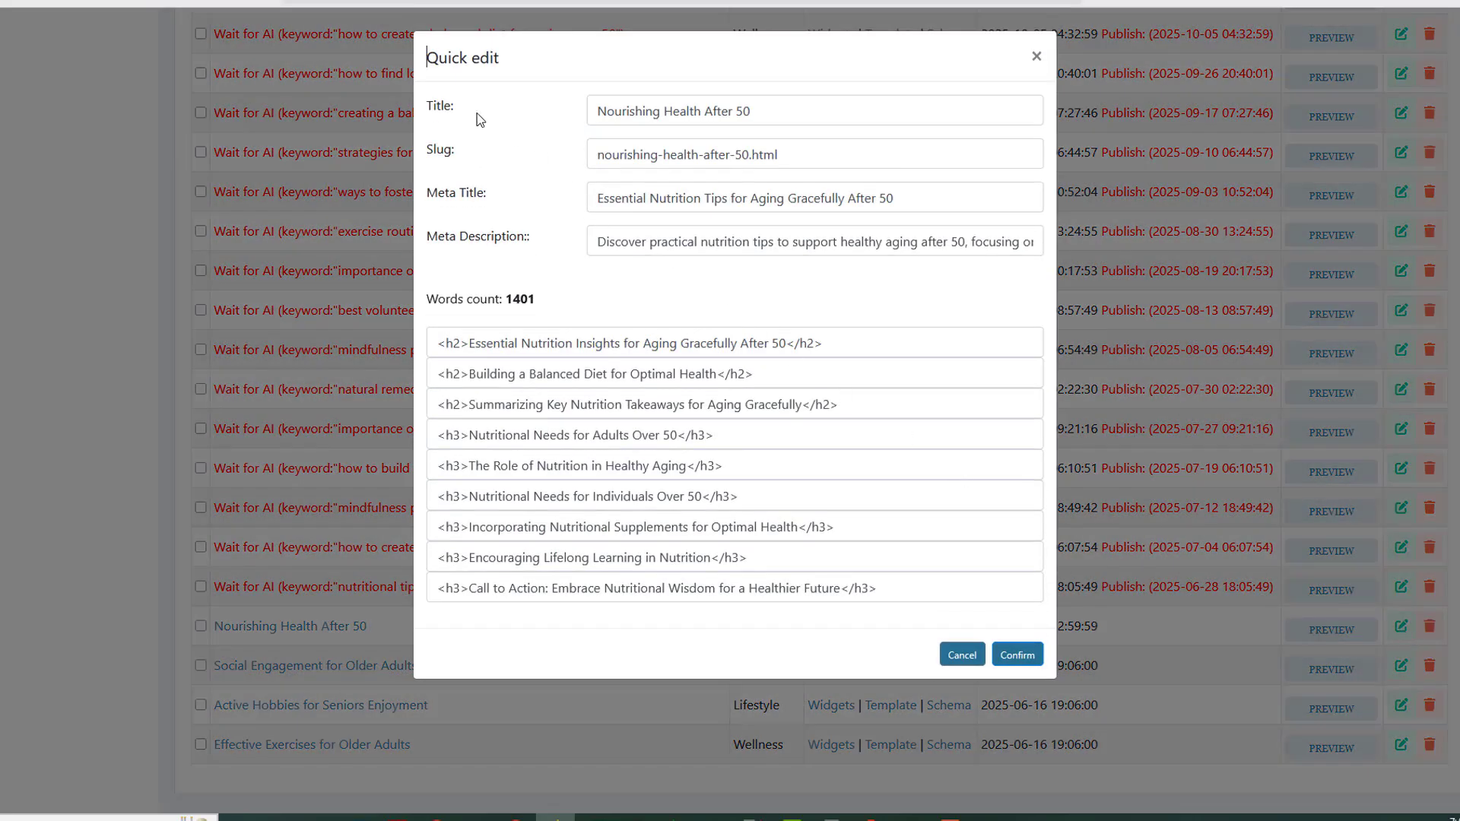
left_click(614, 198)
left_click(626, 240)
left_click(487, 343)
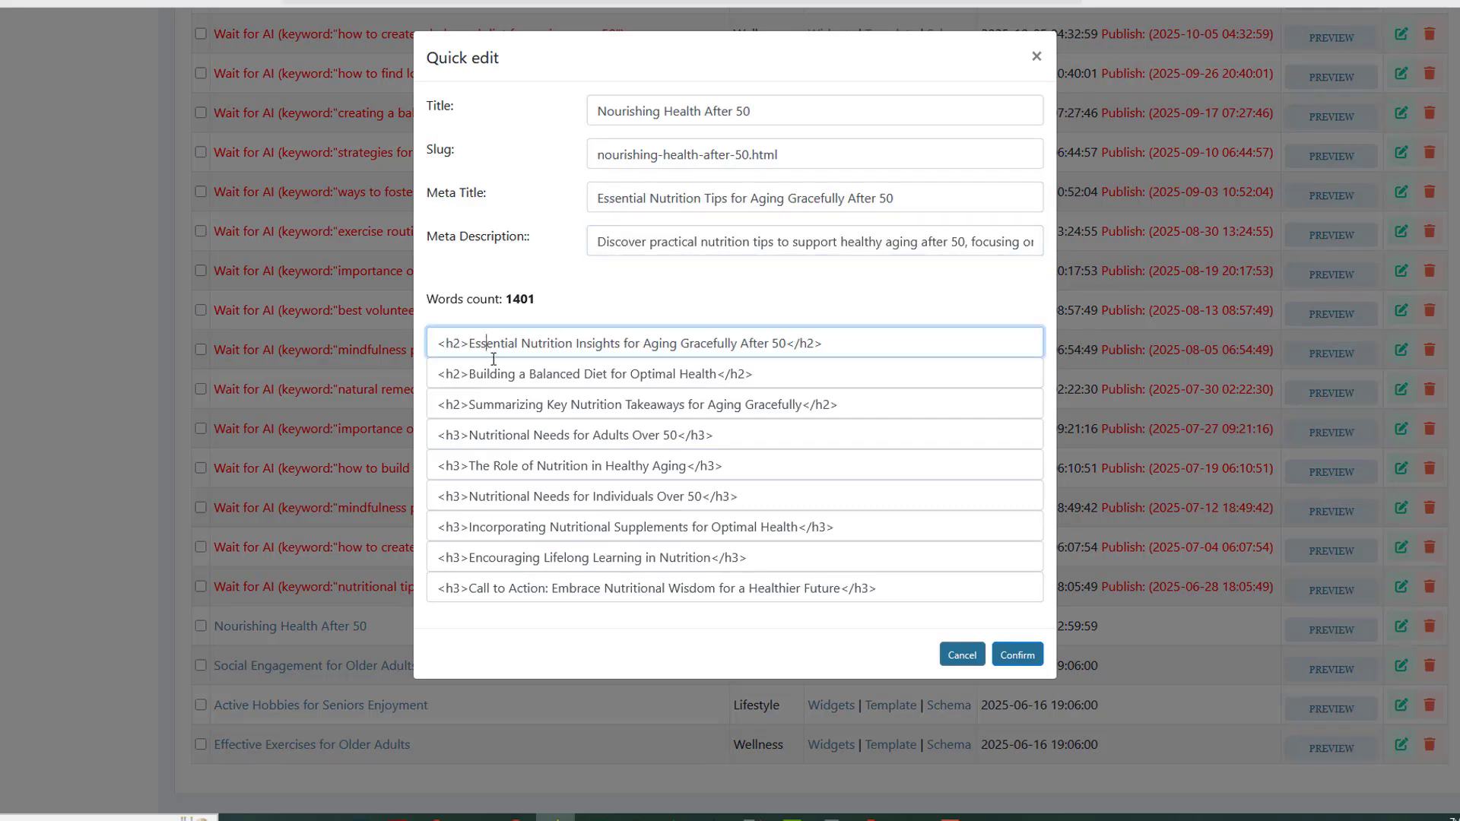
left_click_drag(485, 298, 584, 306)
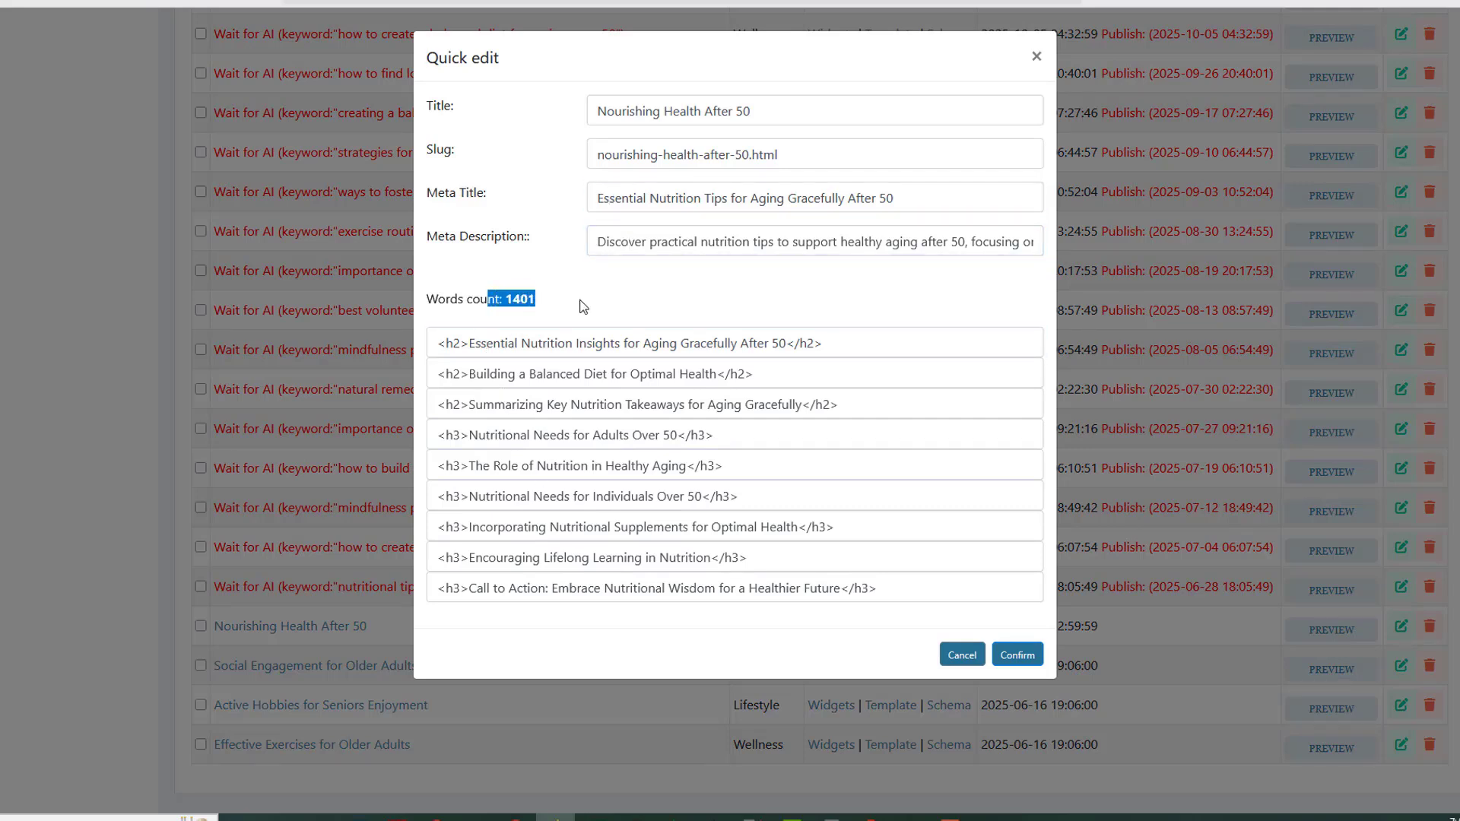
left_click(583, 306)
left_click(1178, 627)
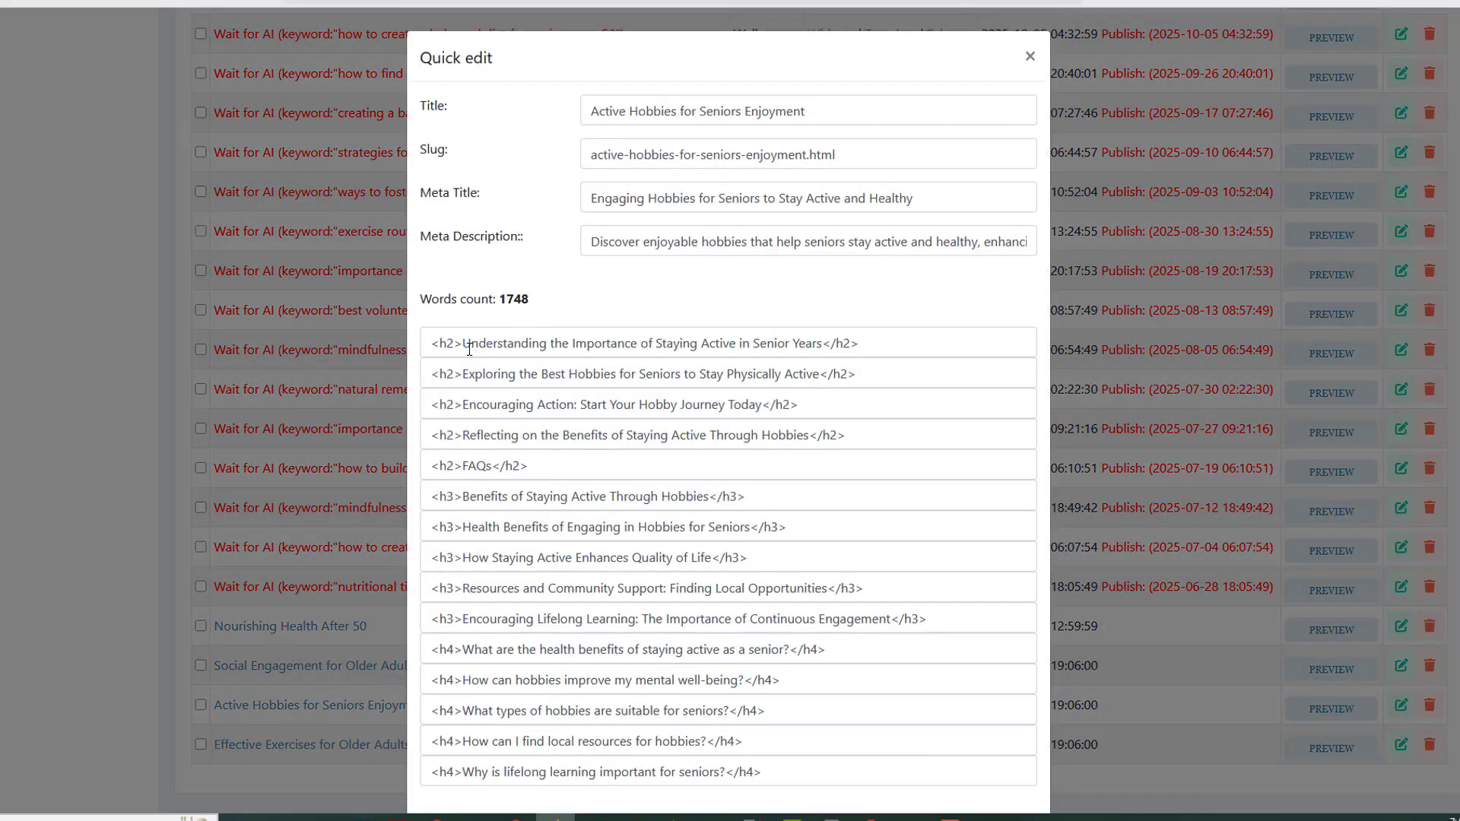
Step: Change the first H2 heading of "Active Hobbies for Seniors Enjoyment" to "The Importance of Staying Active in Senior Years" and save the quick edit
left_click_drag(465, 346, 552, 348)
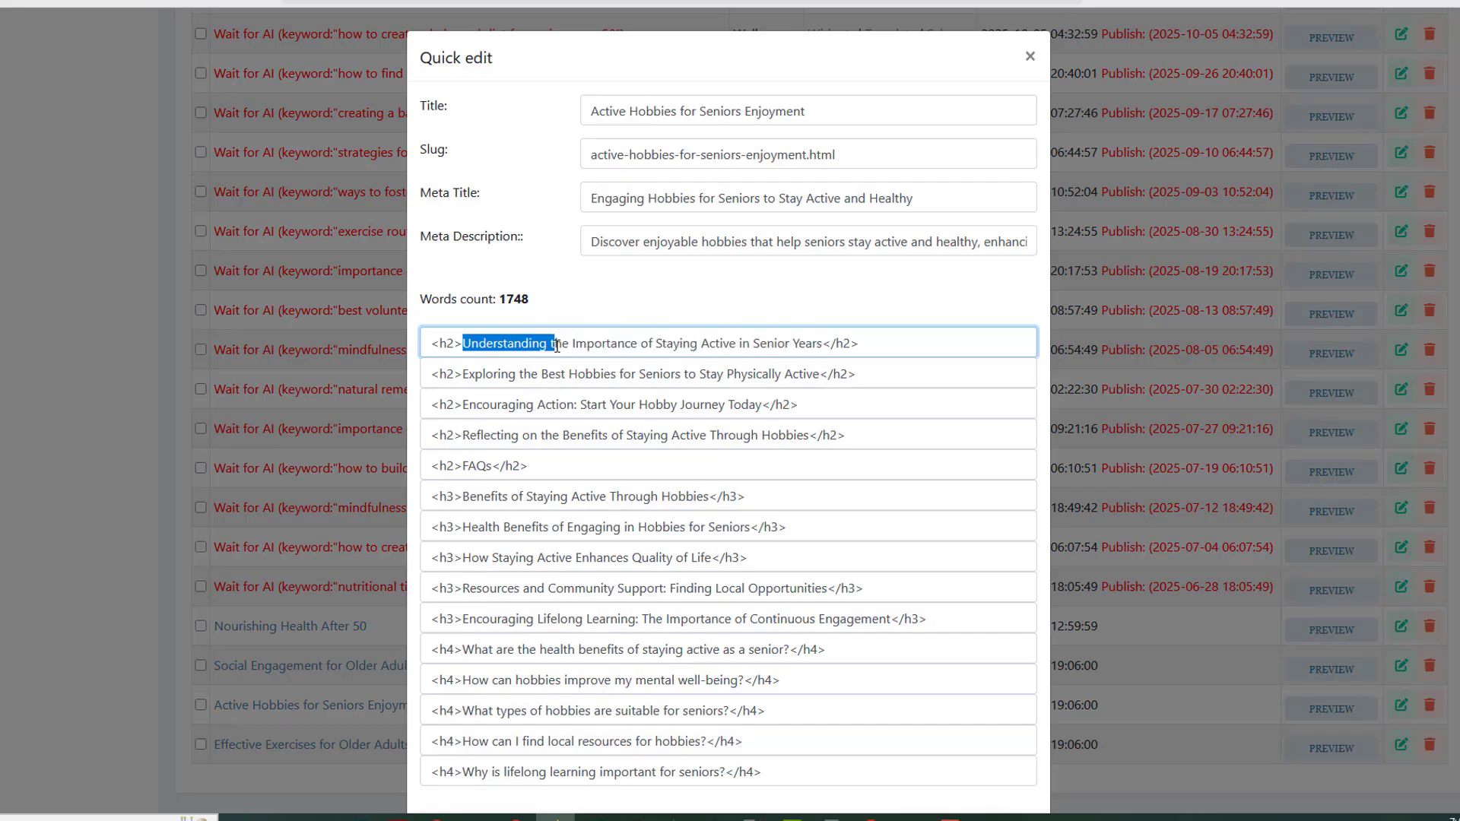
type("T")
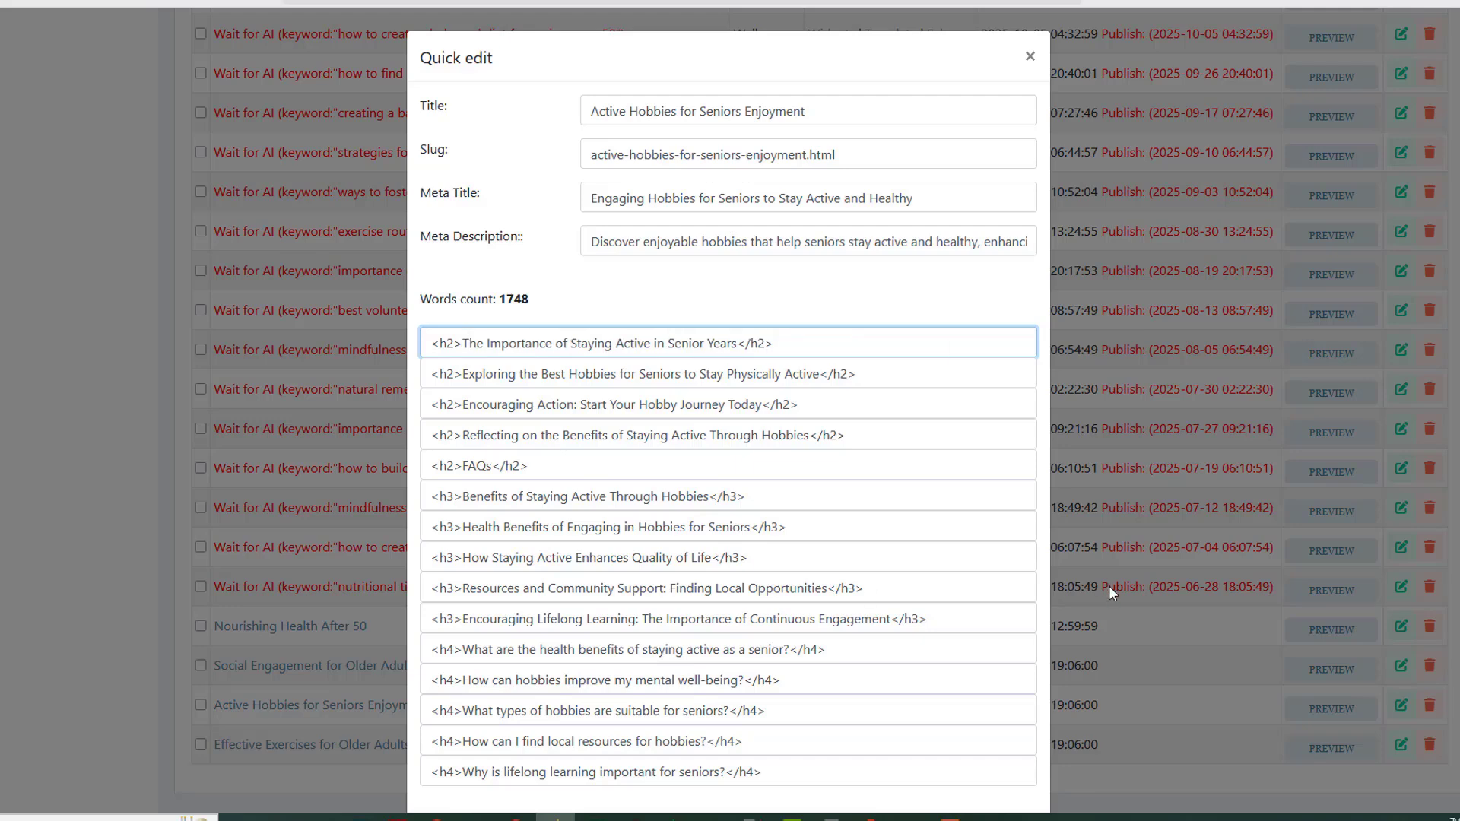
scroll(842, 294, "down", 1)
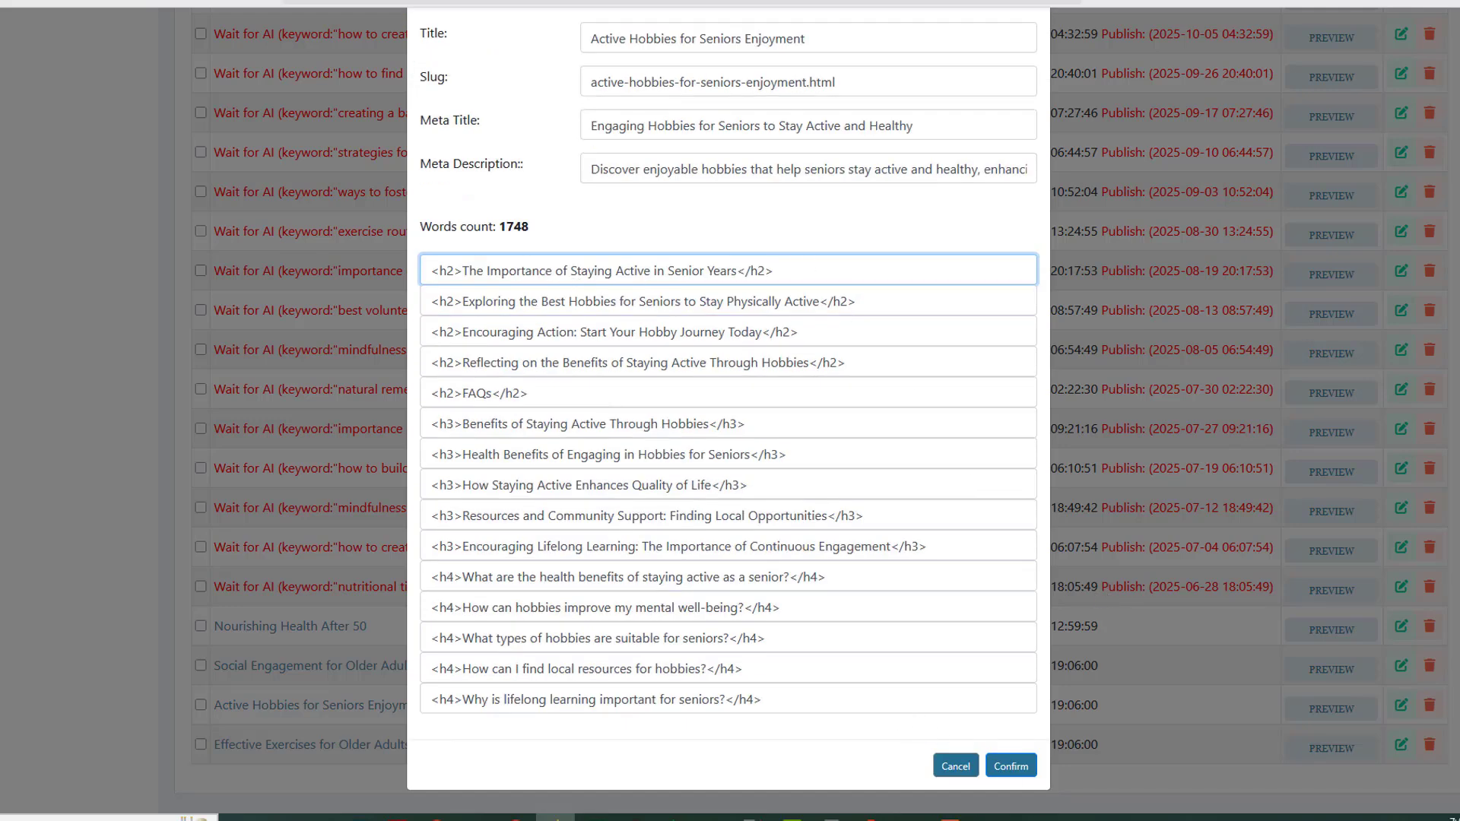
left_click(1011, 768)
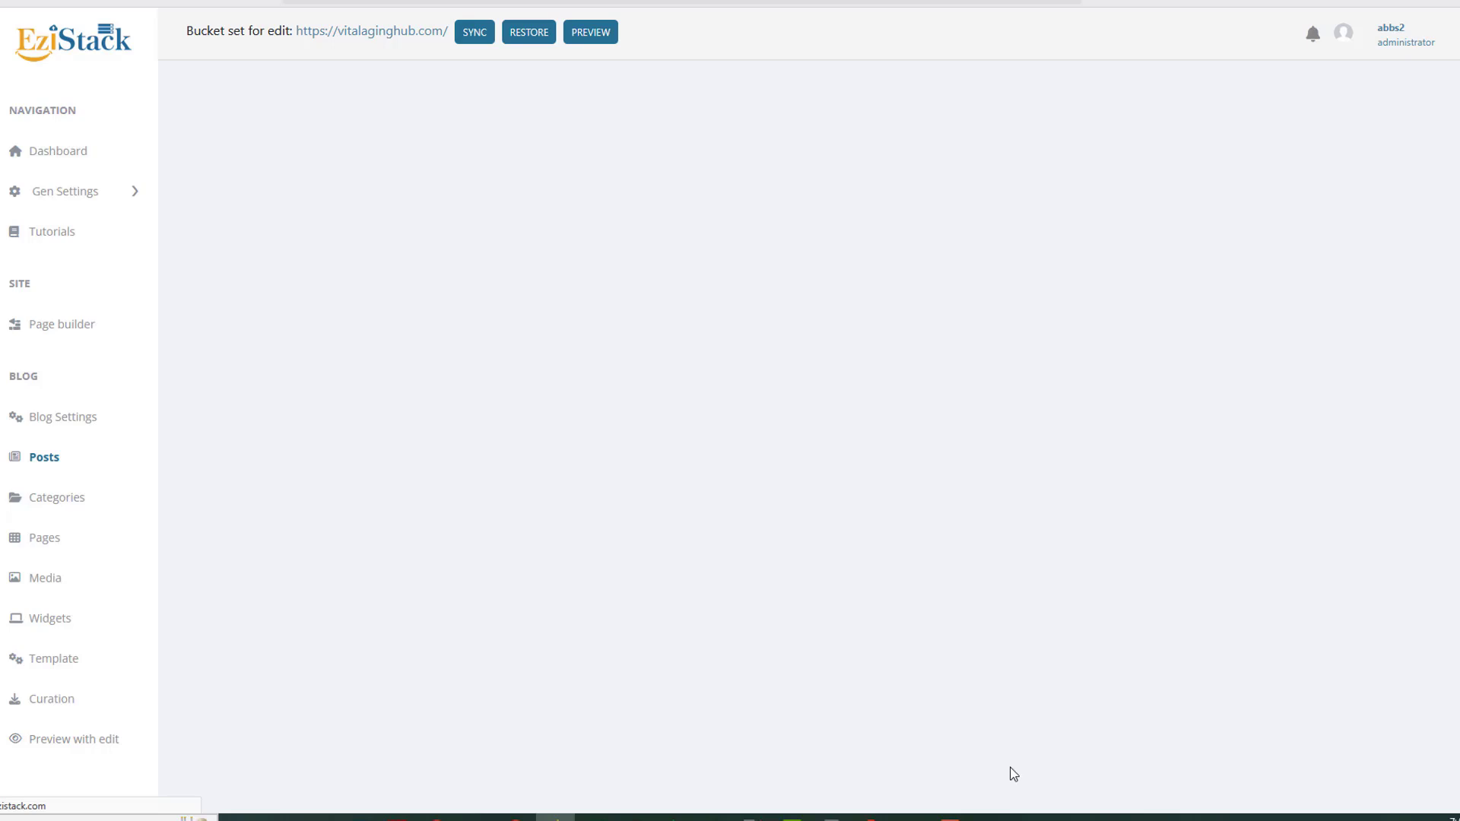
Step: Preview "Active Hobbies for Seniors Enjoyment" and check its heading "The Importance of Staying Active in Senior Years"
scroll(1014, 774, "down", 15)
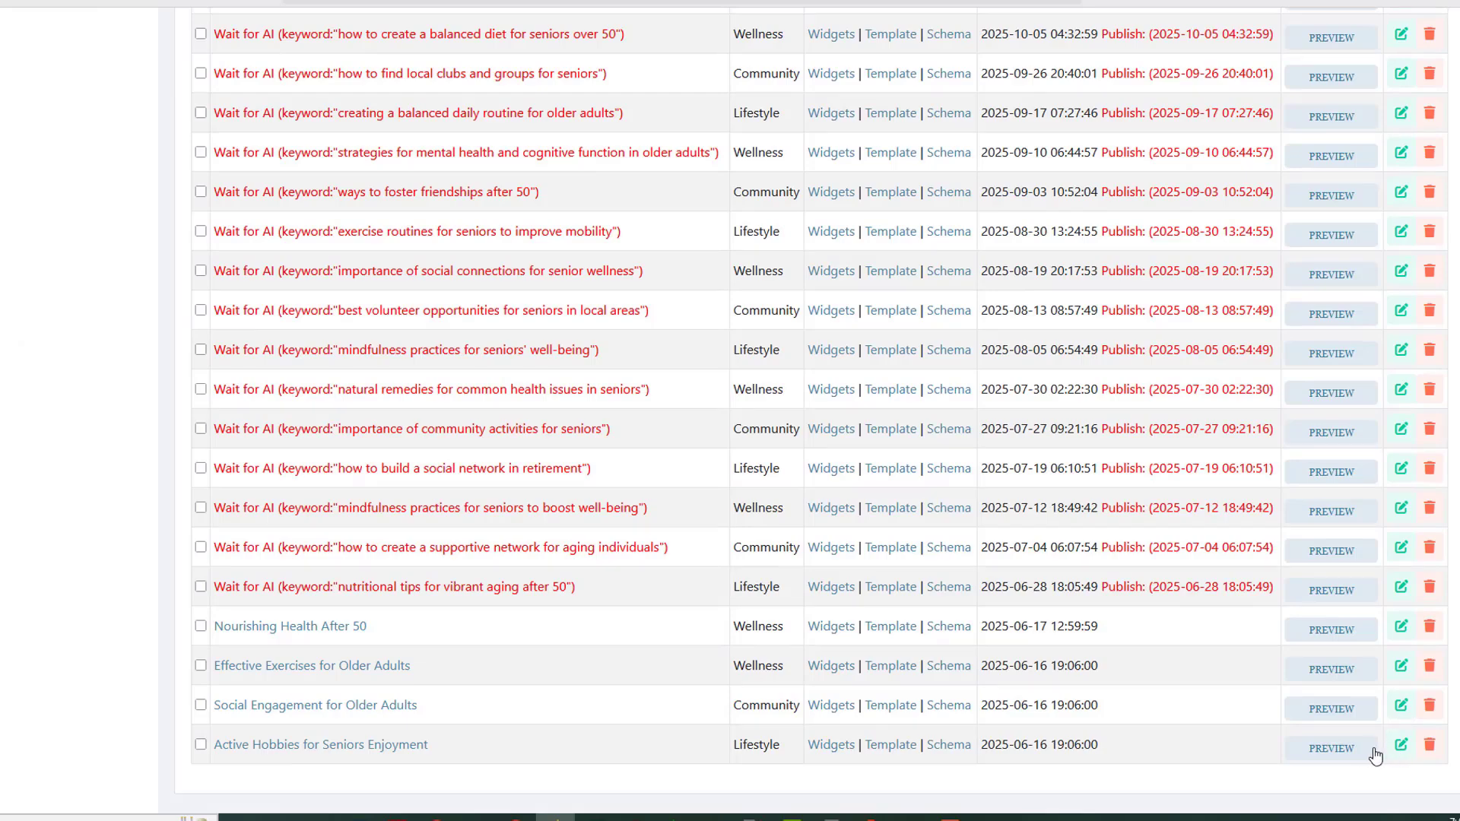
left_click(1345, 749)
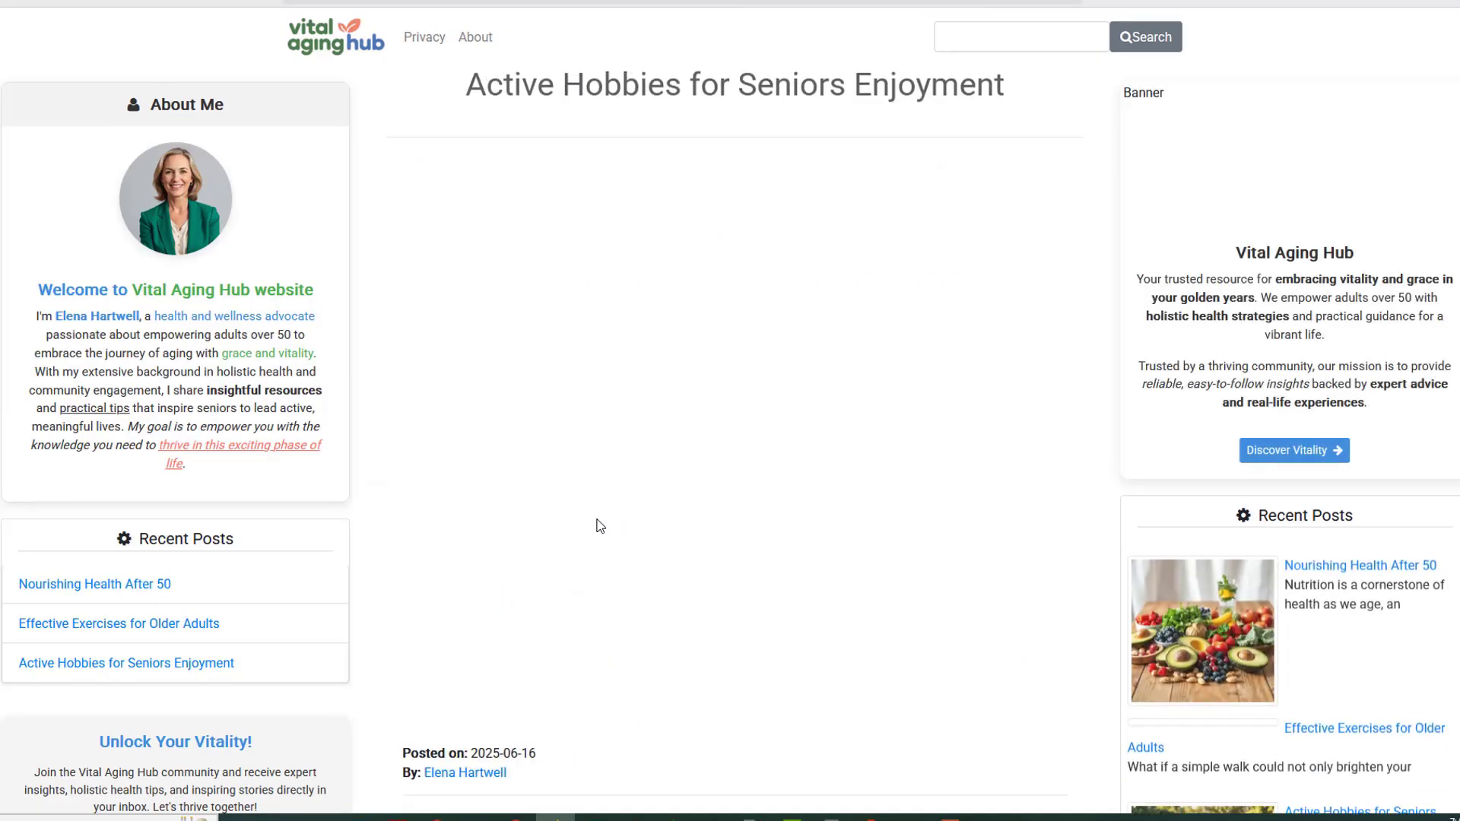
scroll(599, 523, "down", 10)
scroll(602, 527, "down", 4)
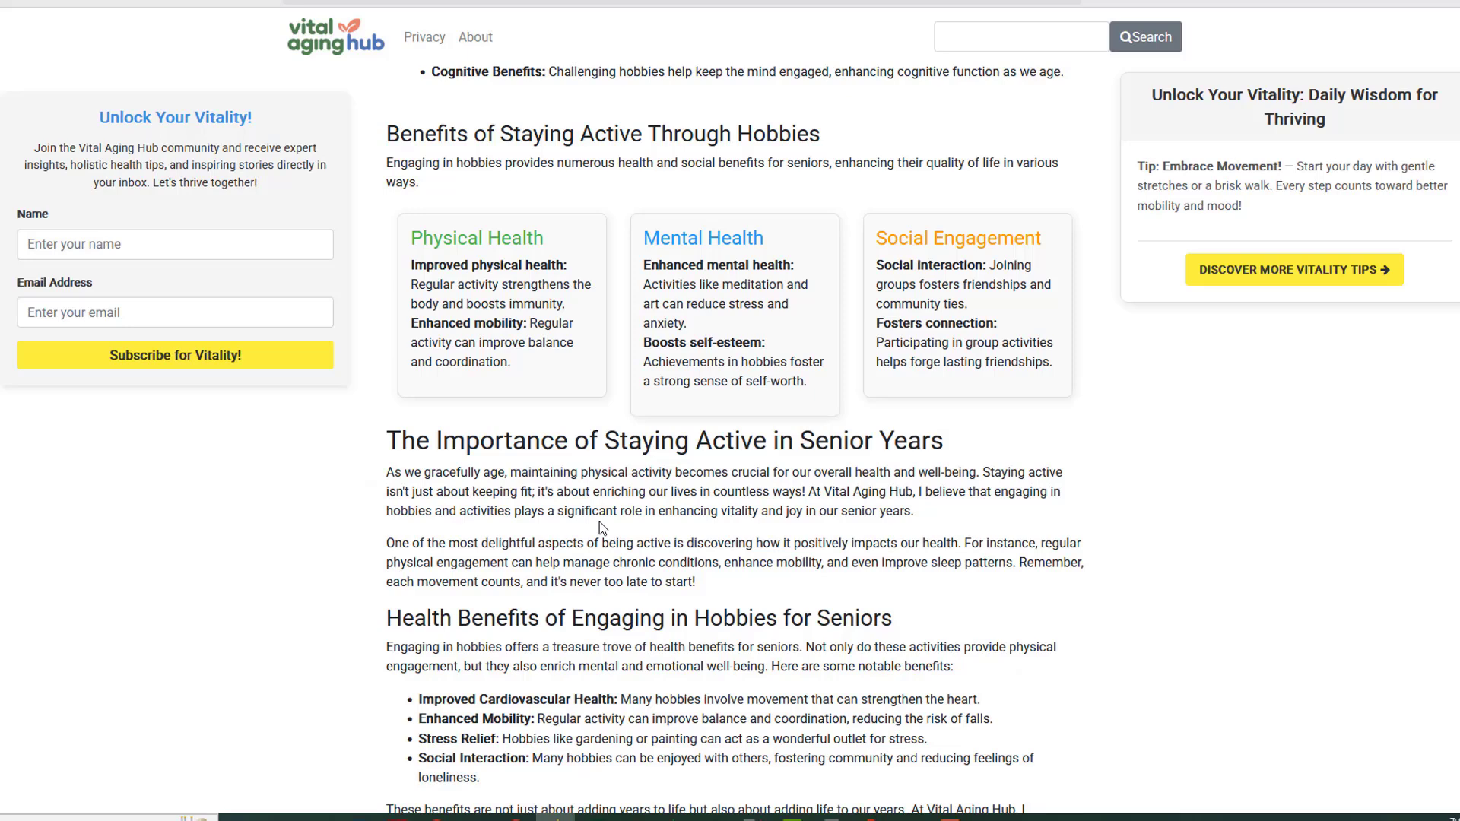
scroll(601, 527, "down", 3)
left_click_drag(414, 190, 949, 215)
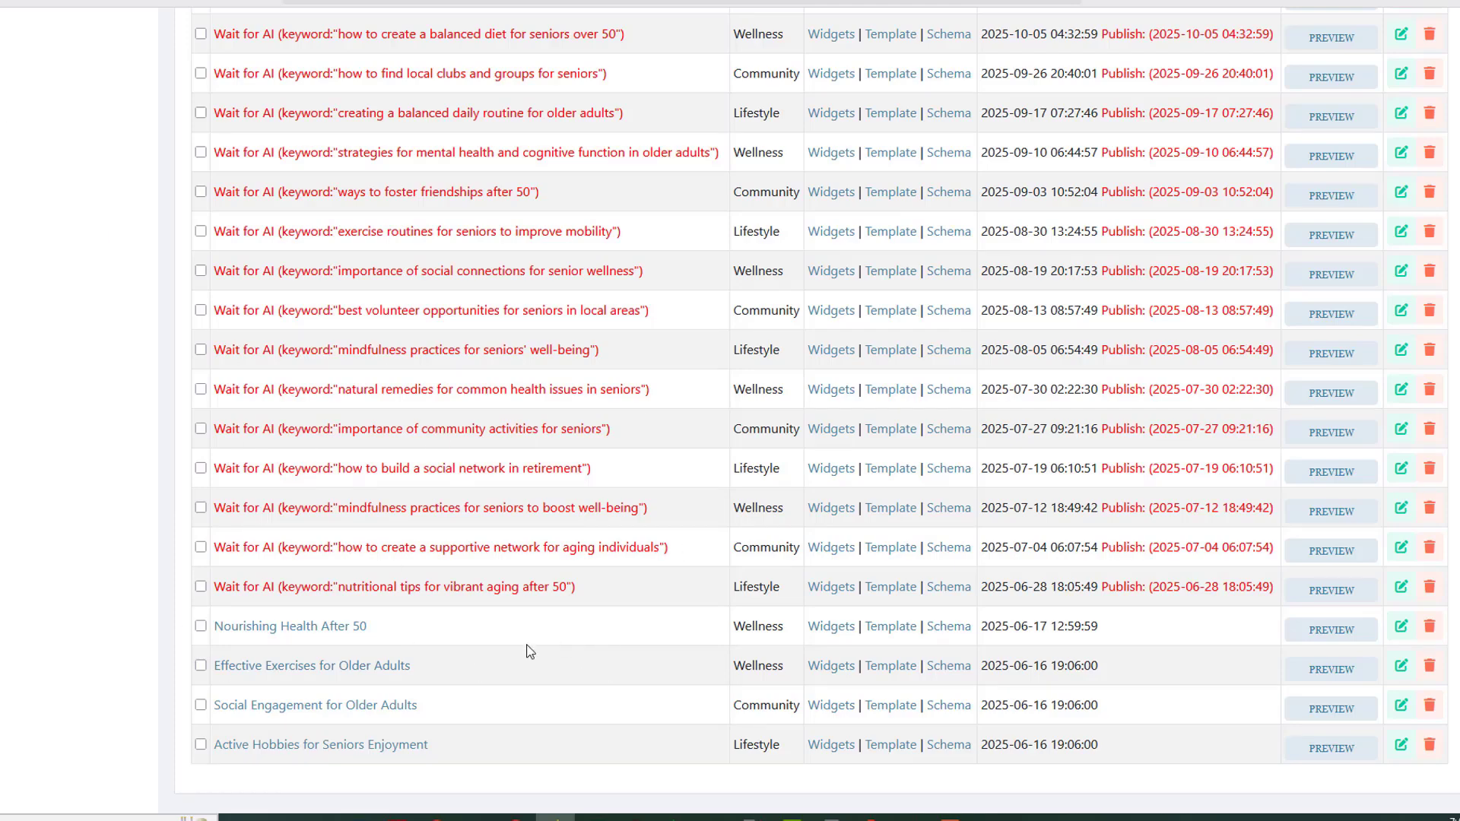
Step: Start an AI post import with the keywords "how to do seo, how to trrain", keeping the category on "Category AI create"
scroll(554, 717, "up", 20)
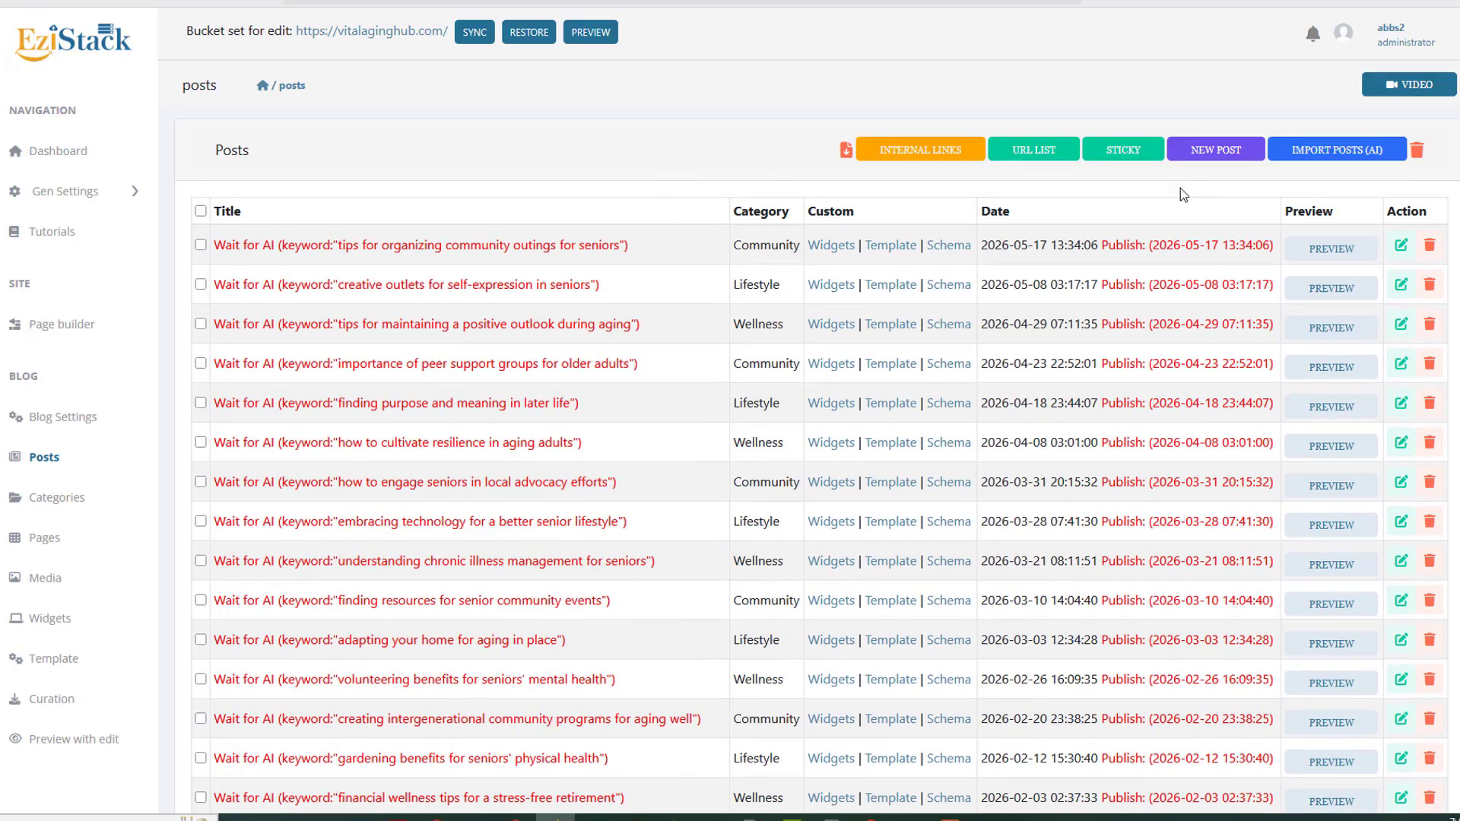
left_click(1365, 152)
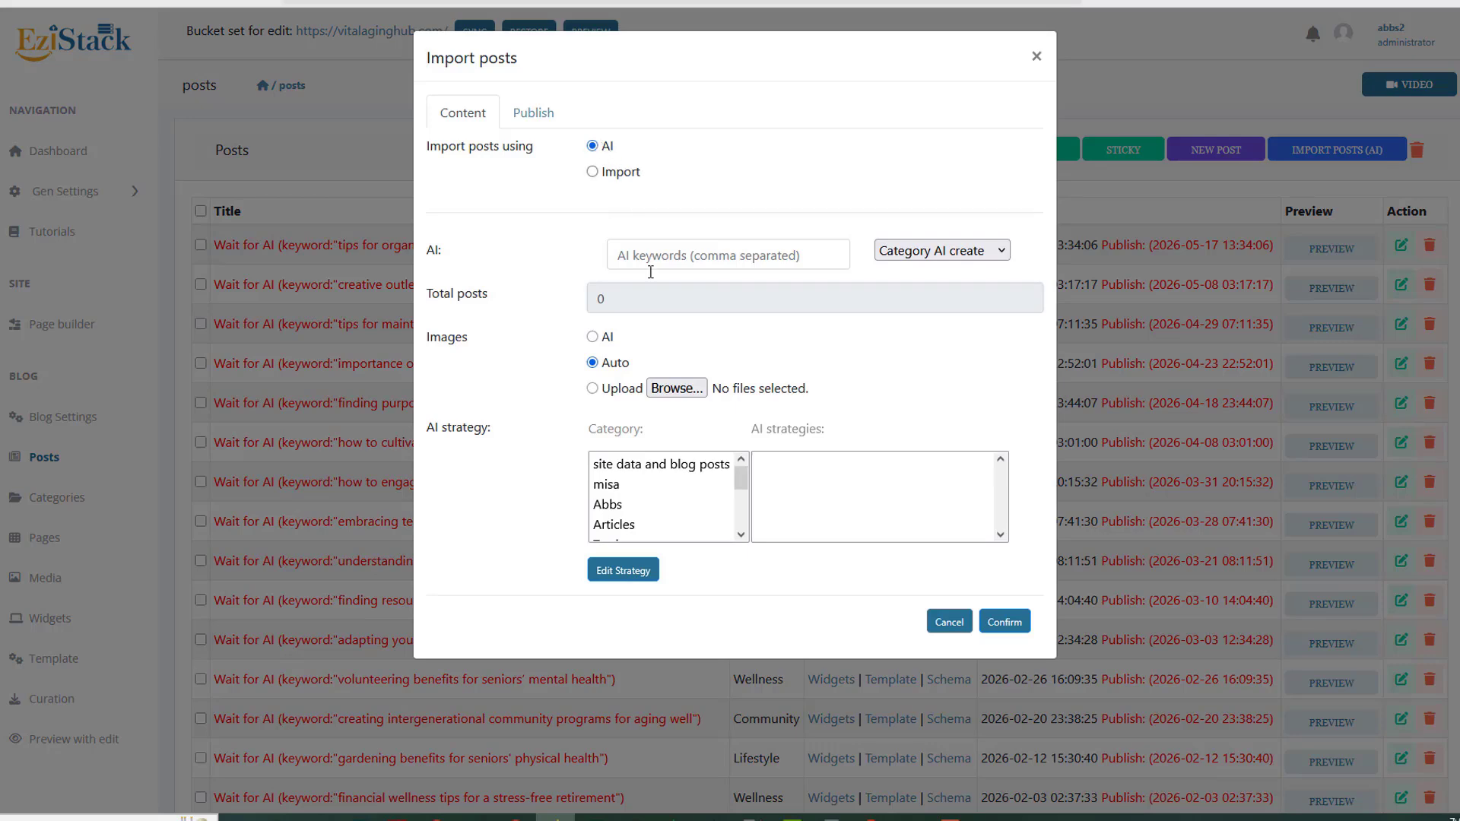
left_click(660, 256)
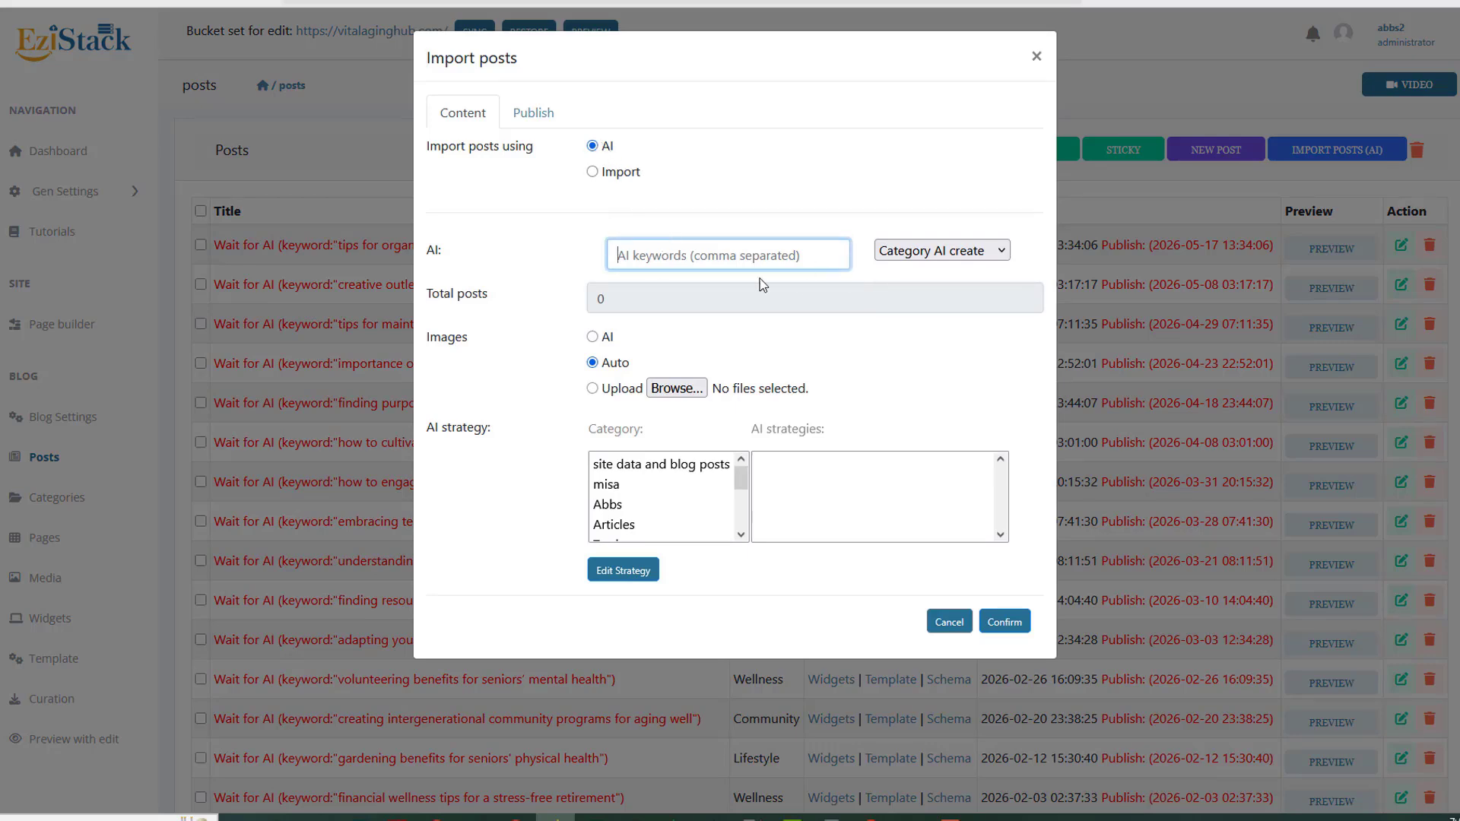
type("how to")
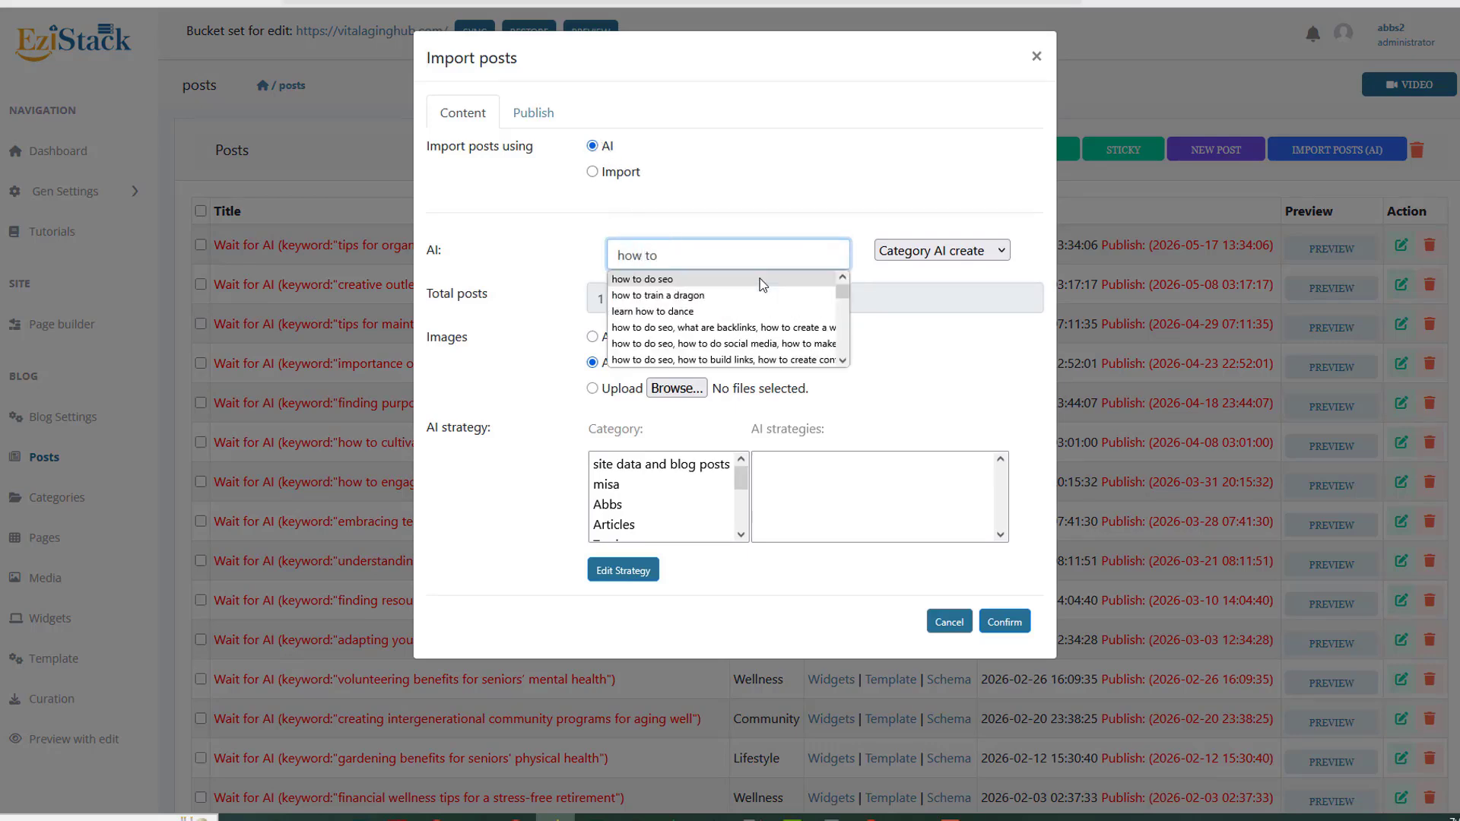
left_click(714, 283)
type(", how to trrain")
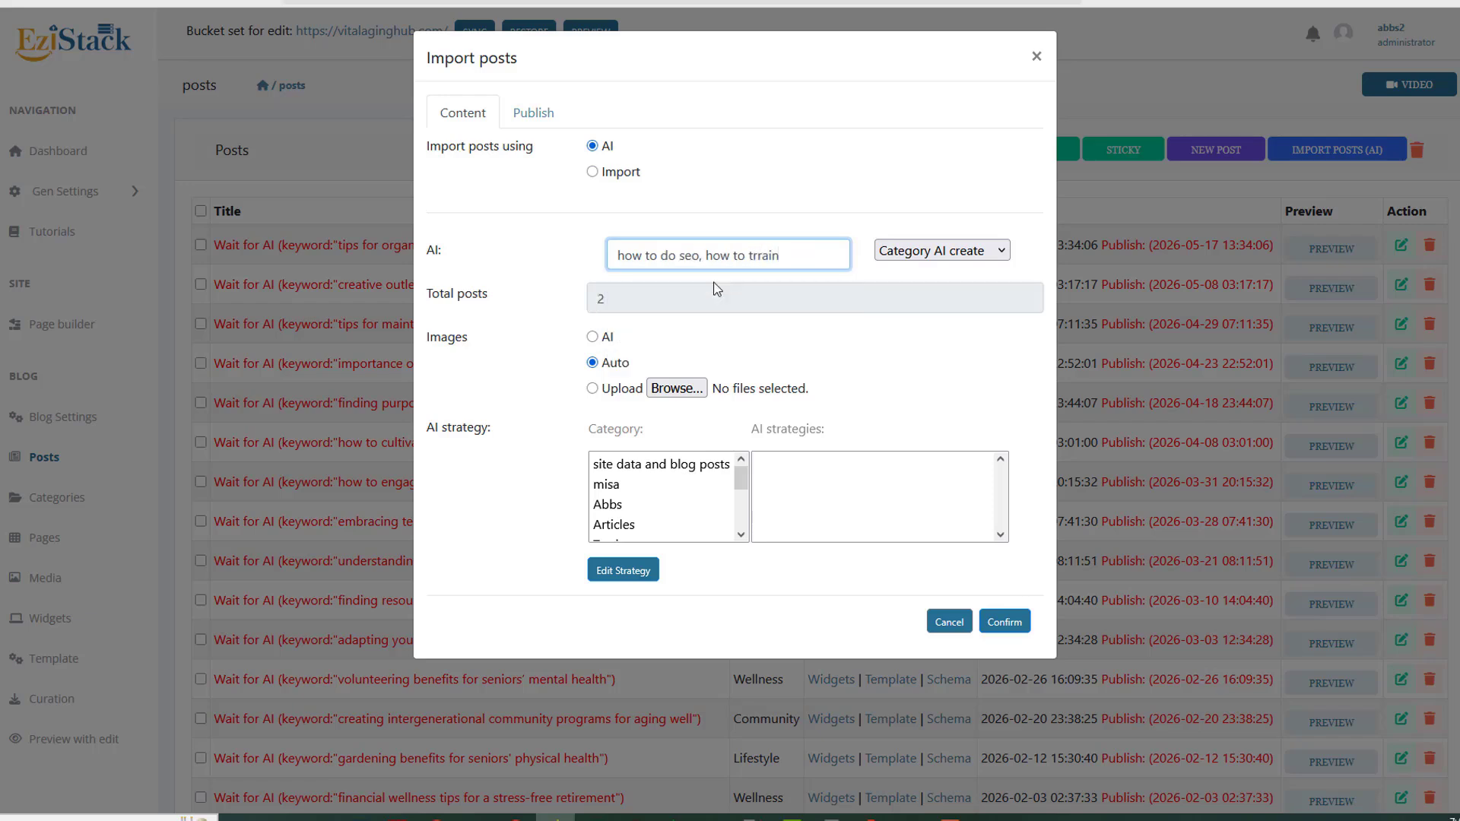
left_click(580, 301)
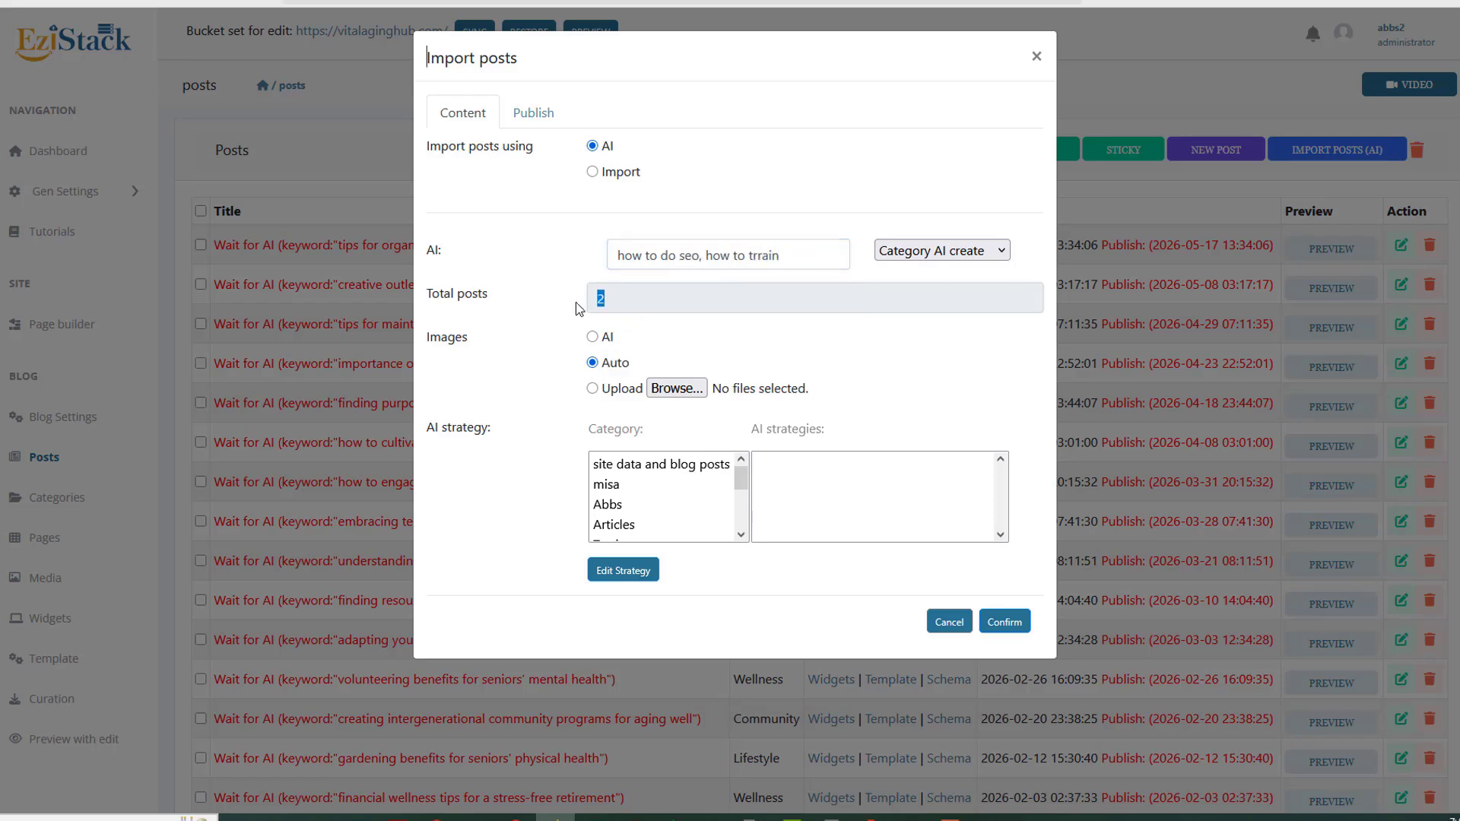
left_click(964, 257)
left_click(885, 213)
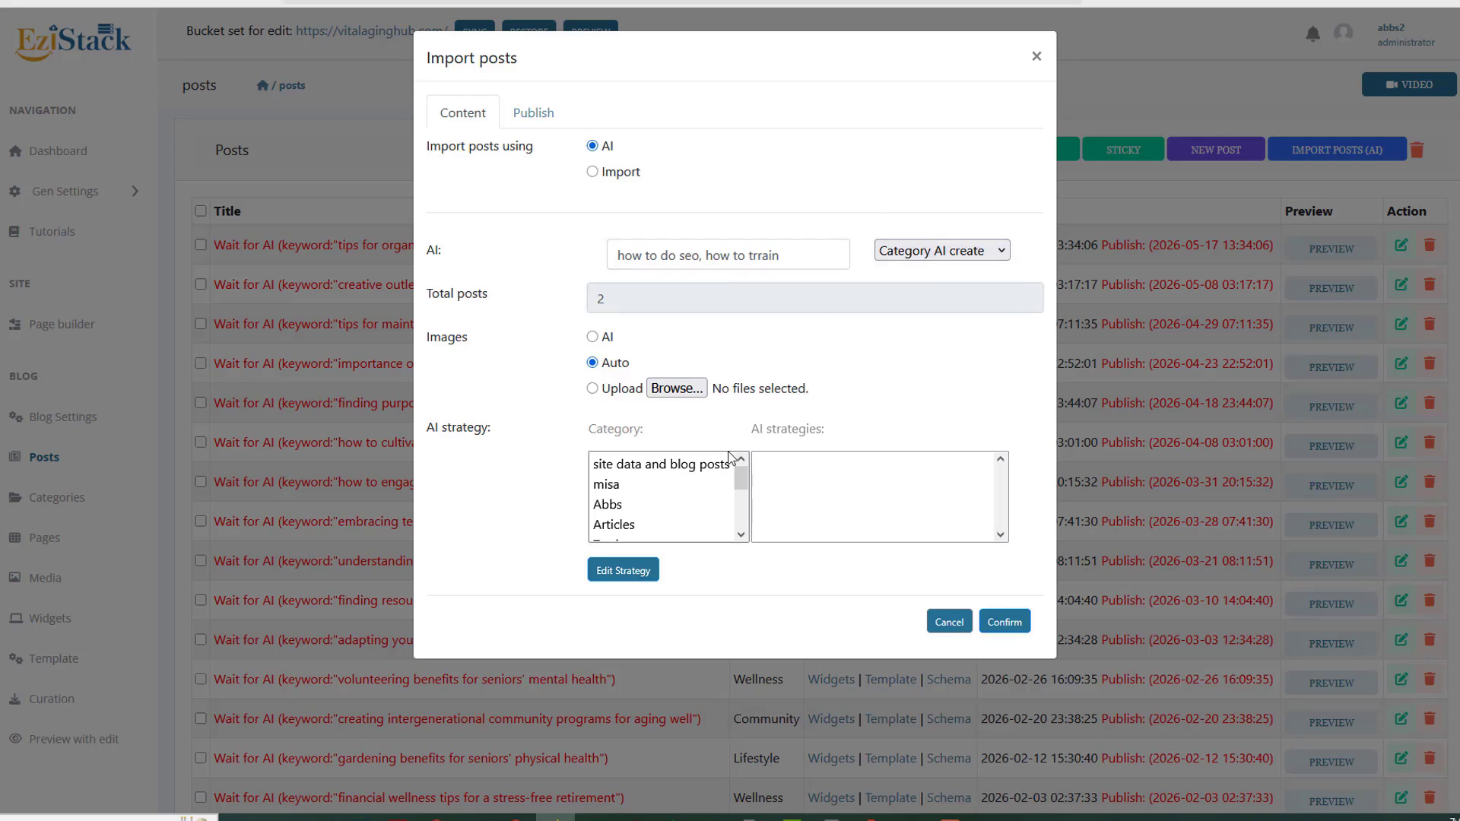
Step: Switch the import source to Import and publishing to Schedule to view their options, and close the dialog without importing
left_click(601, 175)
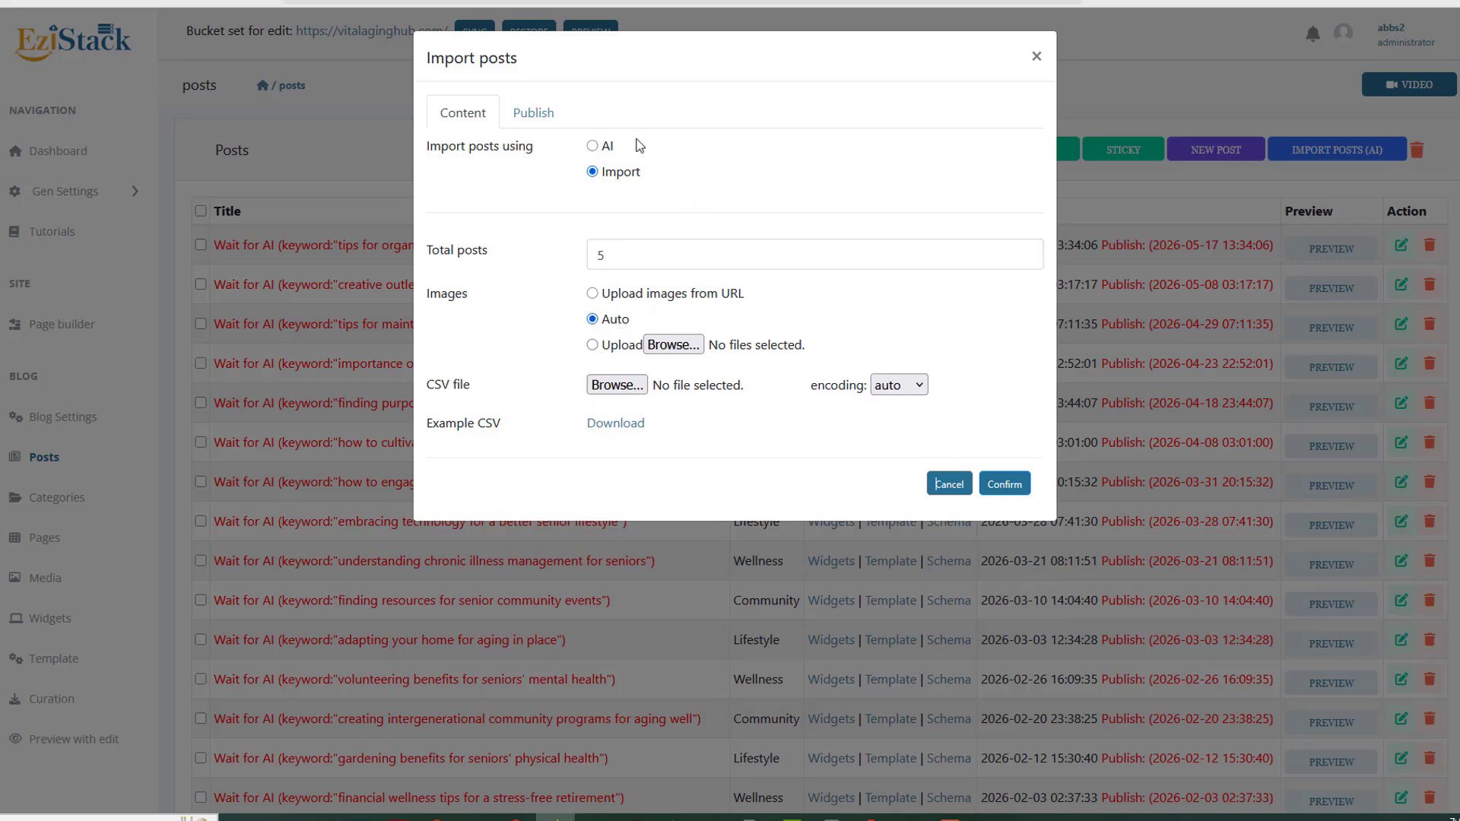
left_click(551, 119)
left_click(593, 171)
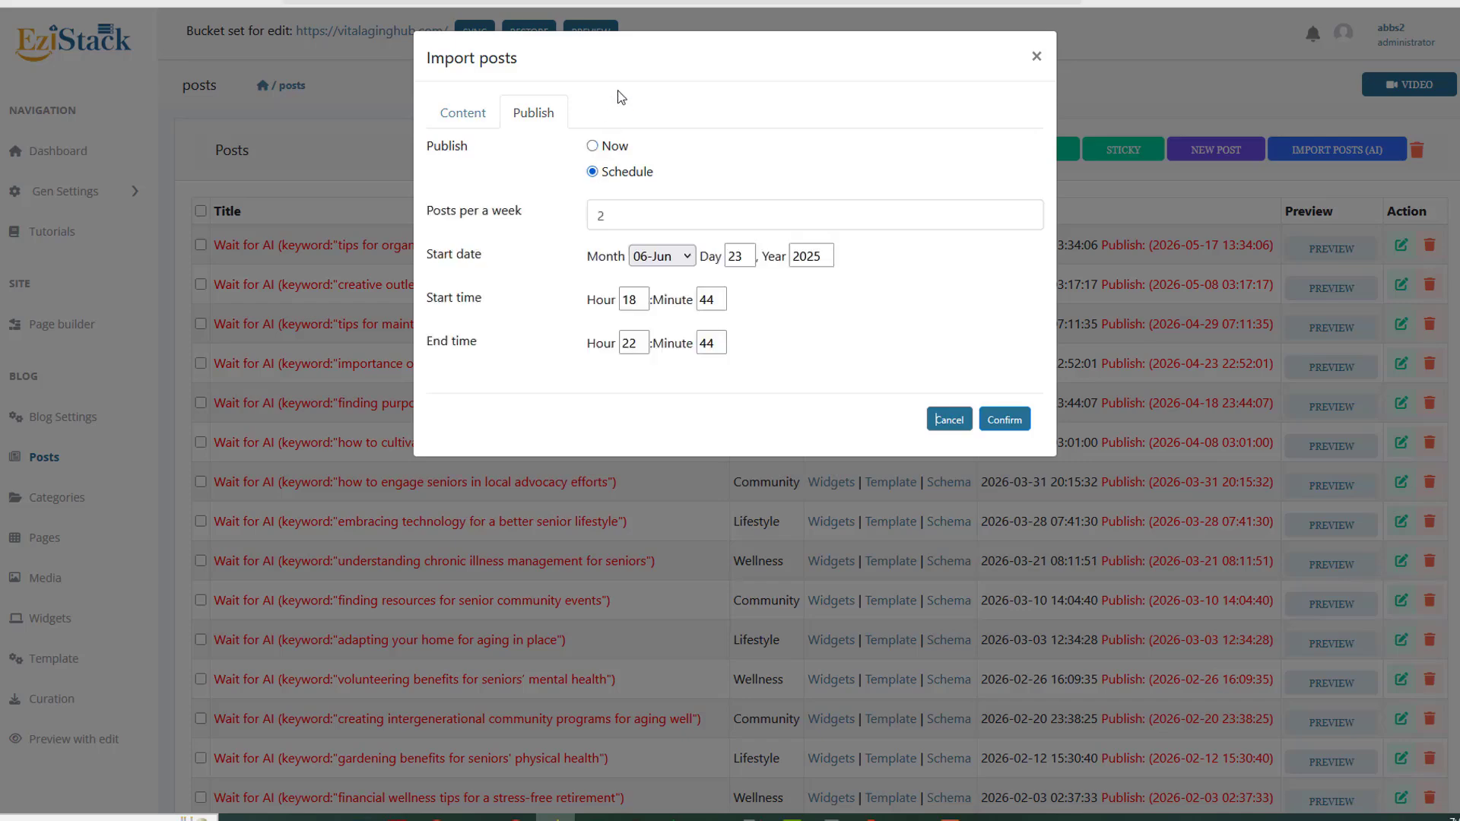
left_click(1034, 57)
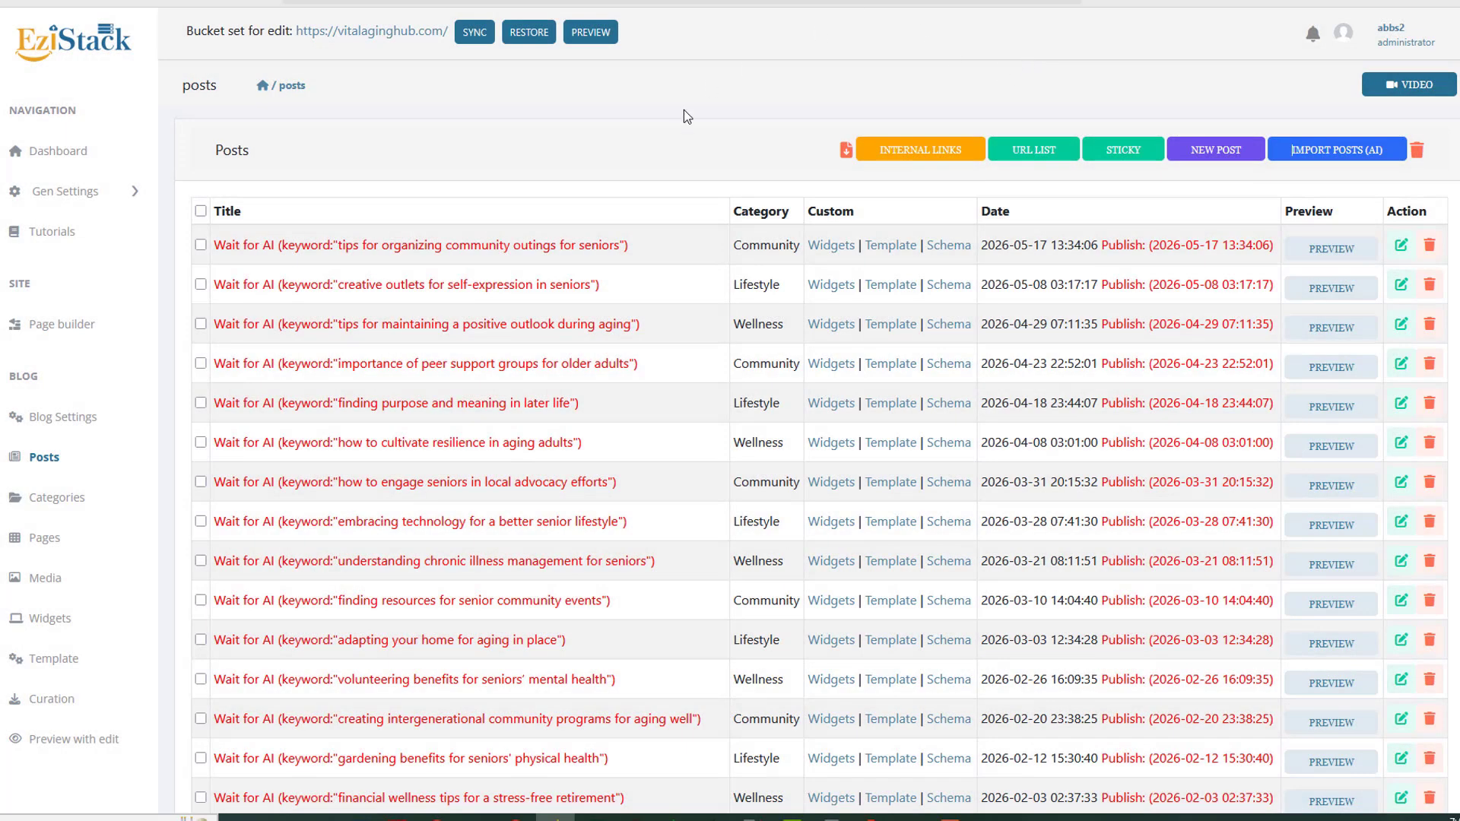
Step: Go back to the previewed website's home page and look over the remaining post cards
middle_click(683, 109)
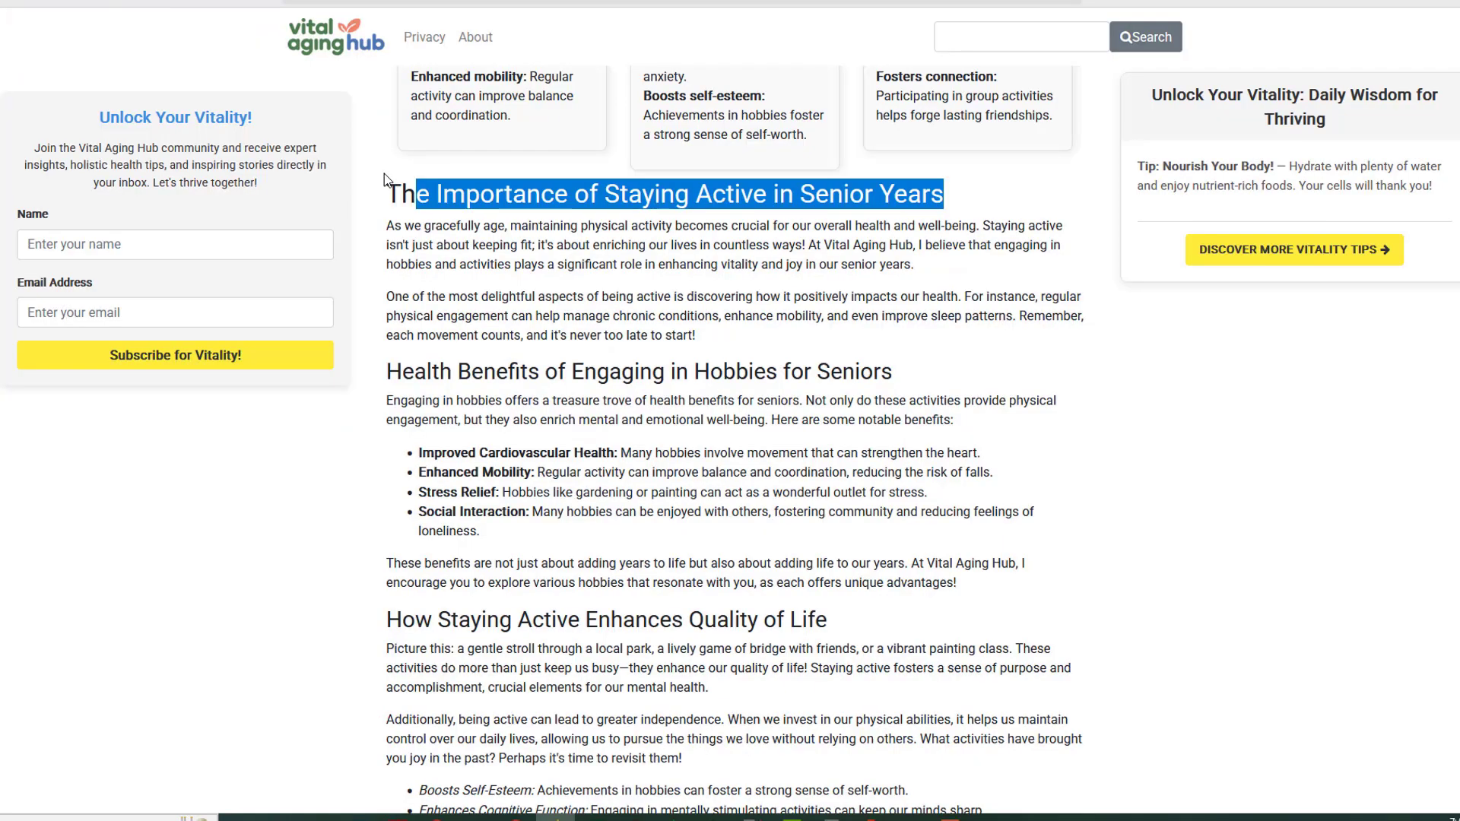
scroll(385, 173, "up", 10)
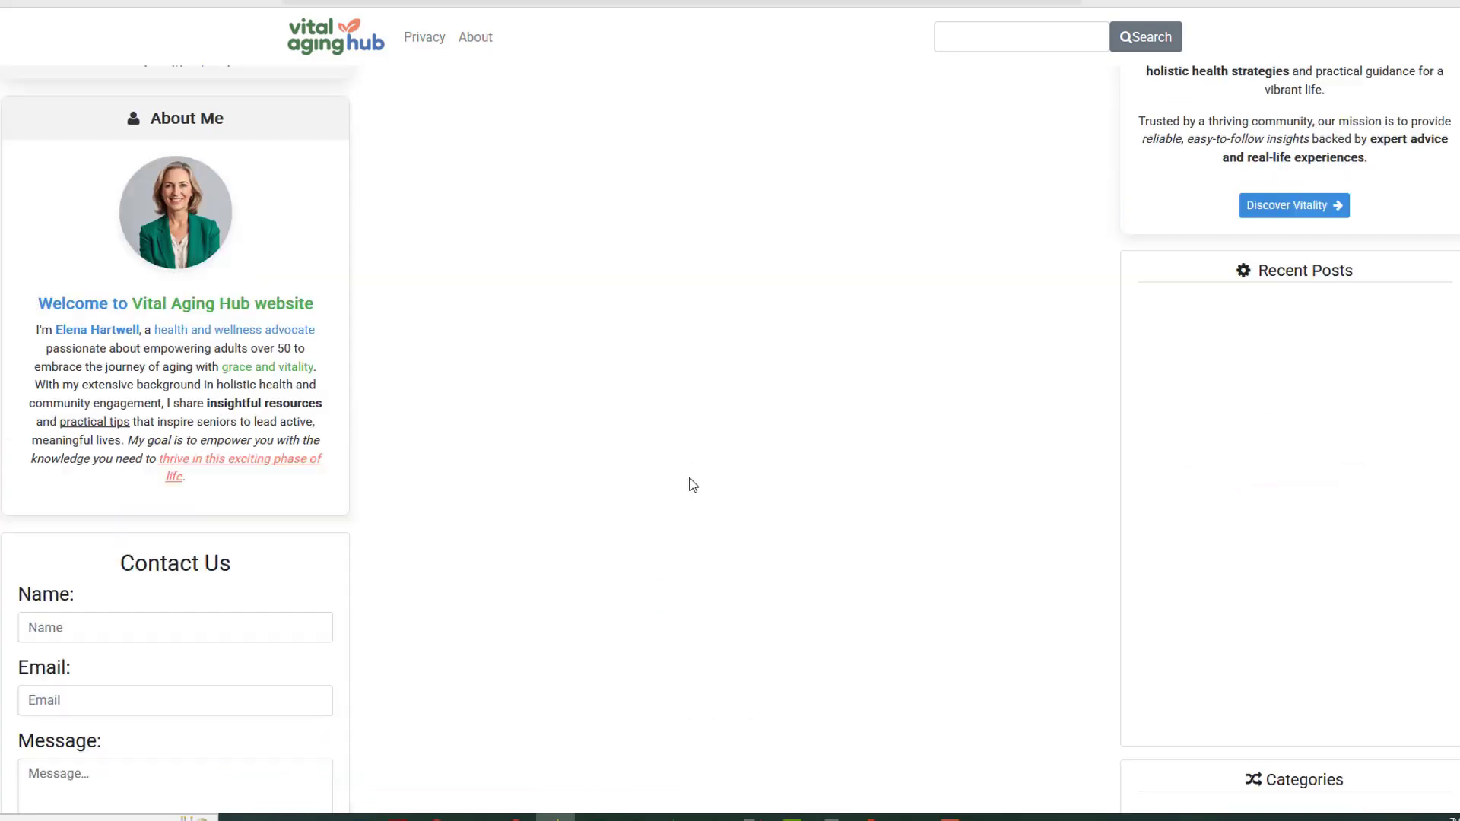
scroll(692, 484, "down", 3)
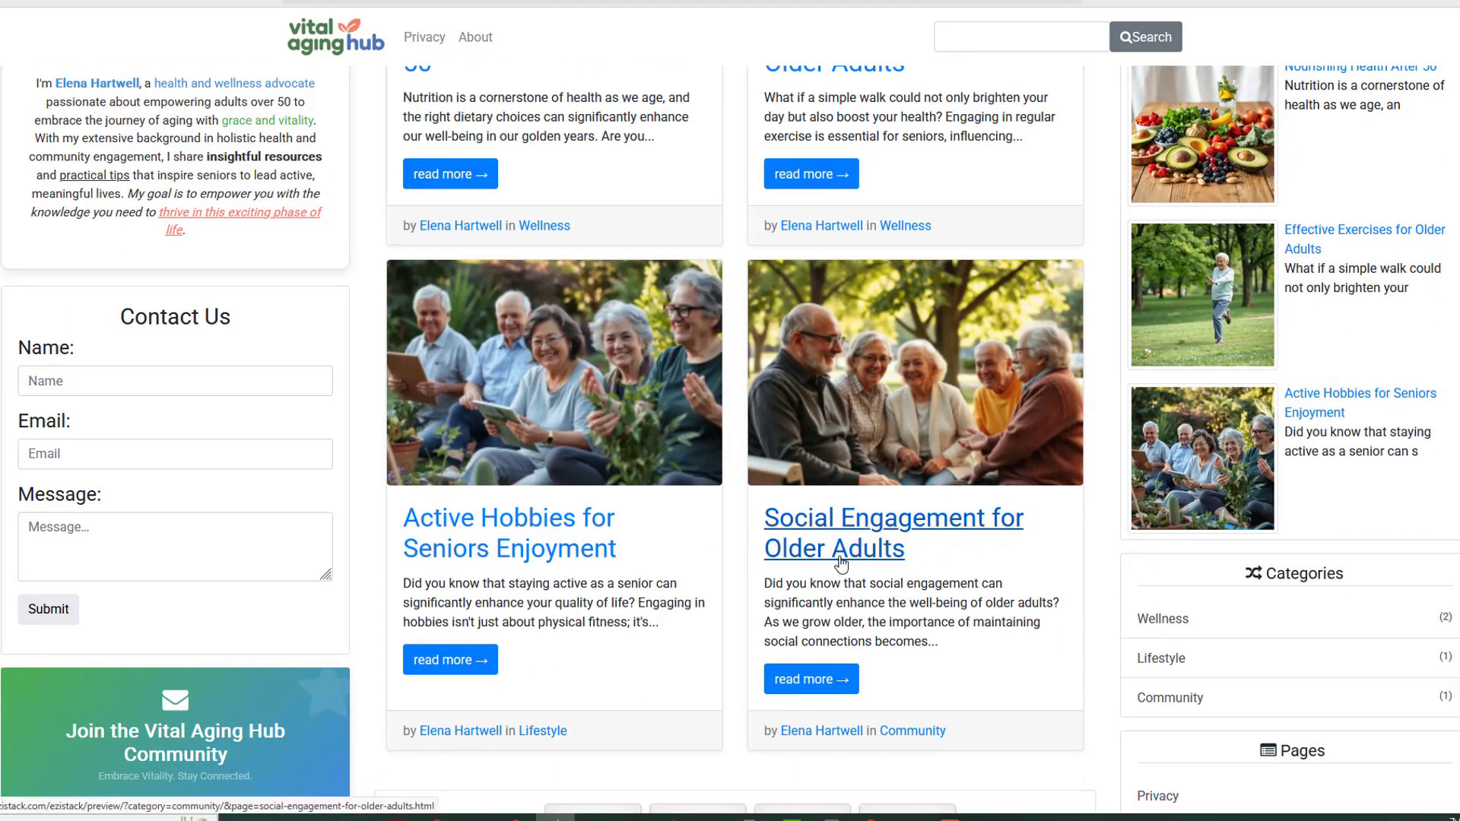
Step: Reload the previewed website's home page and look over the order of its post cards
left_click(1023, 517)
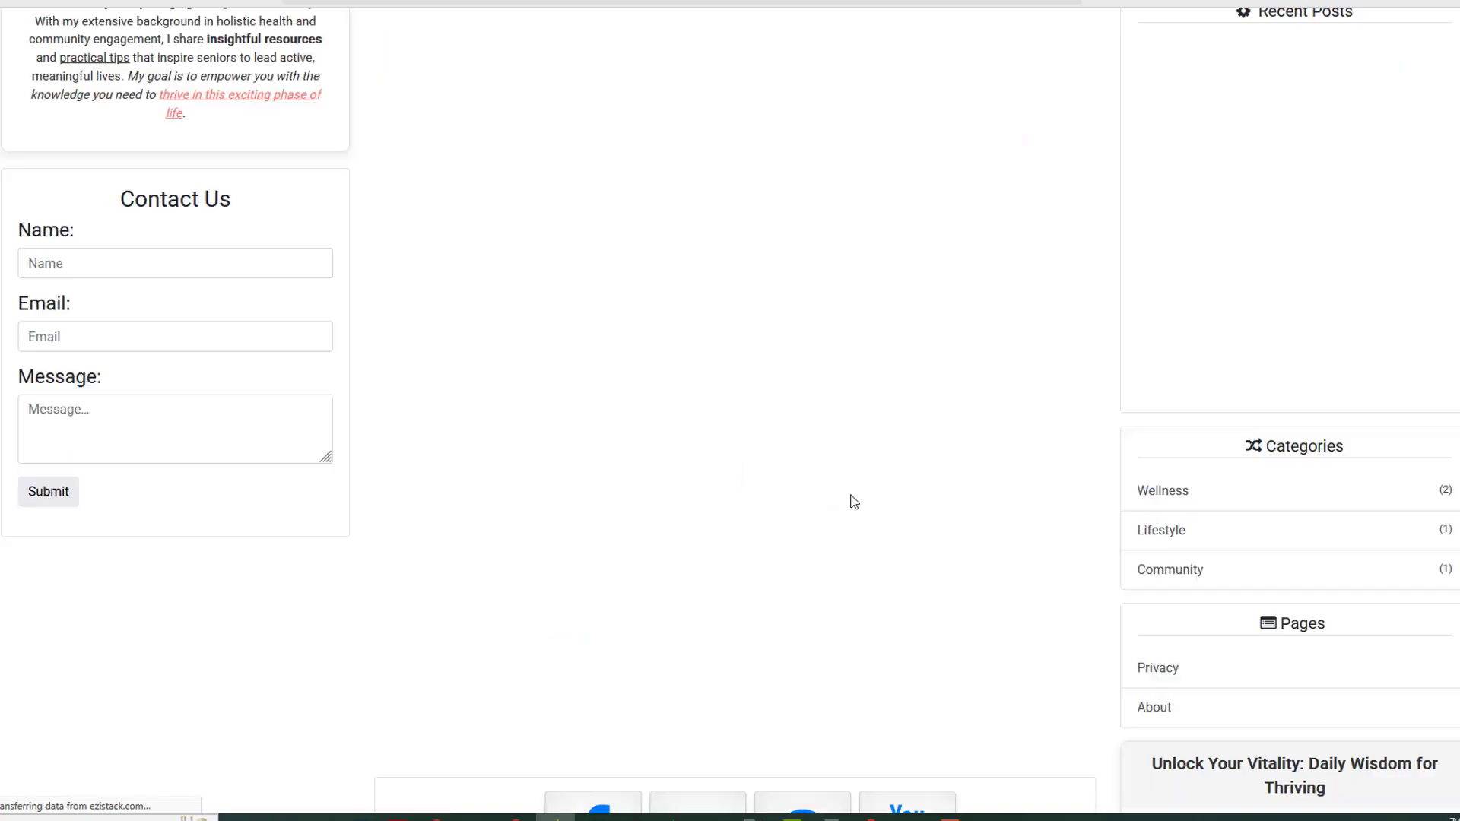
scroll(850, 498, "down", 4)
scroll(809, 355, "up", 3)
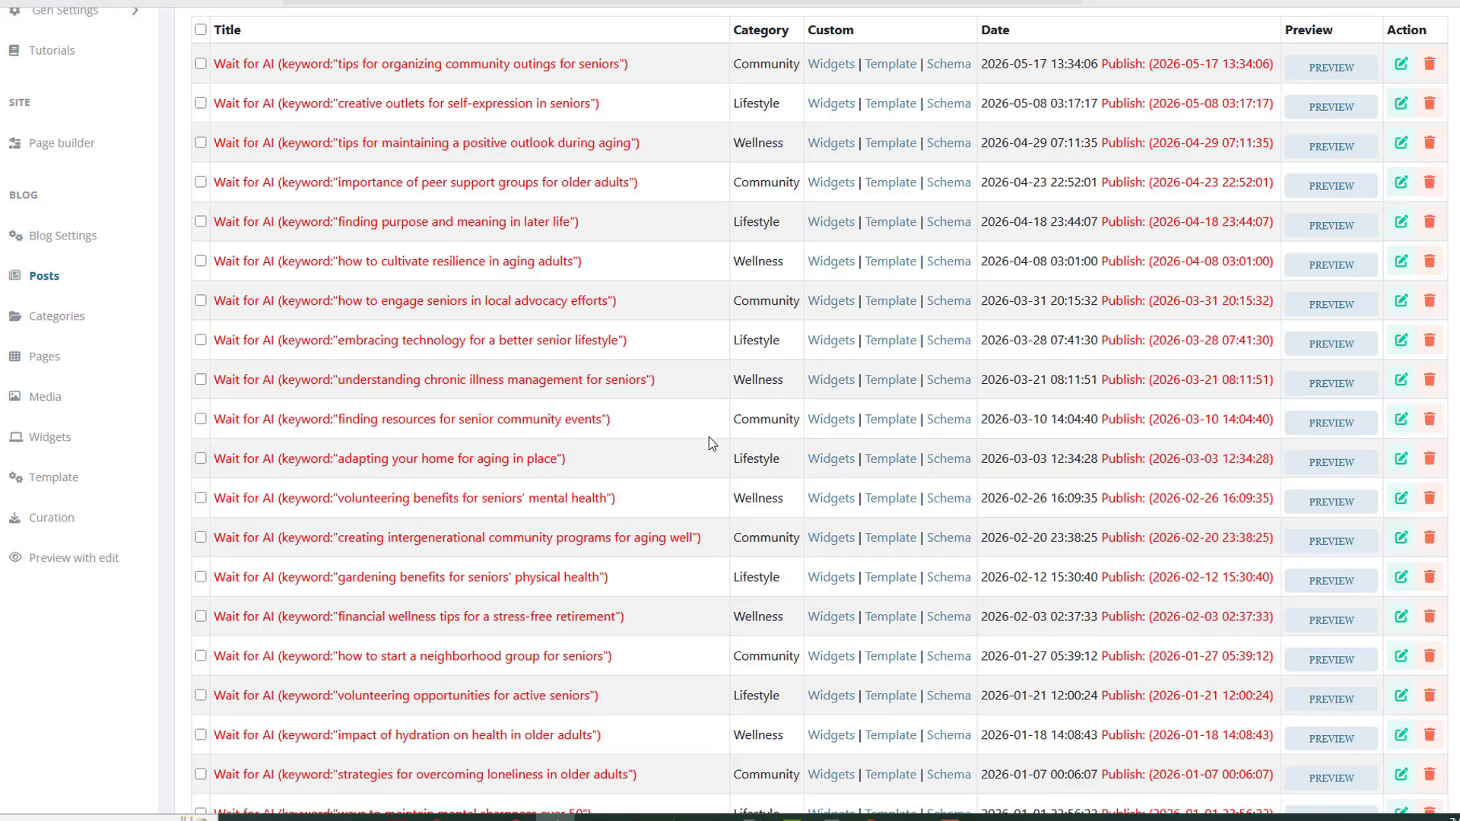
Step: Make the post "Social Engagement for Older Adults" sticky and check its entry in the posts list
scroll(669, 532, "down", 15)
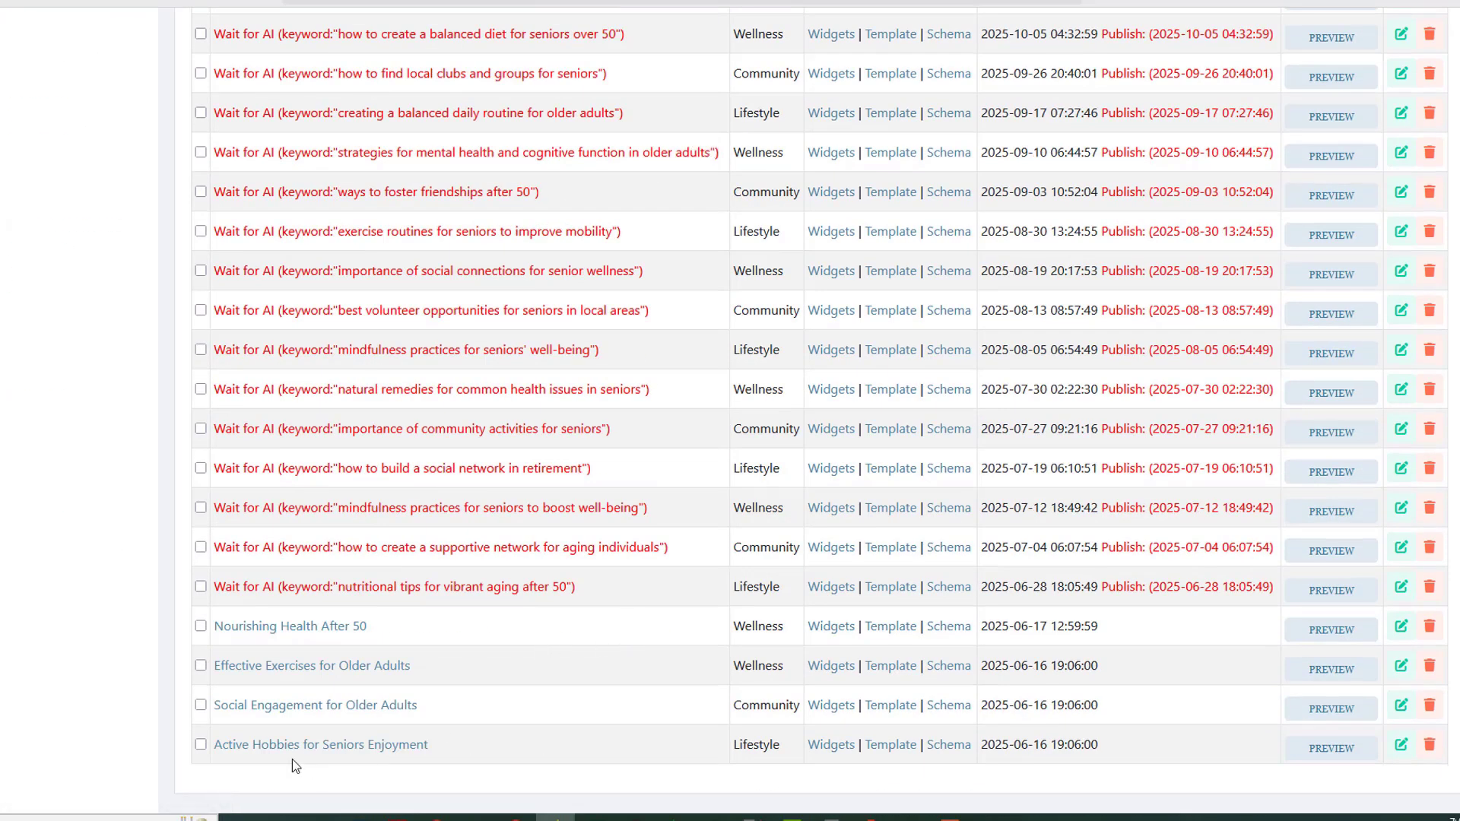
left_click(201, 705)
scroll(606, 594, "up", 15)
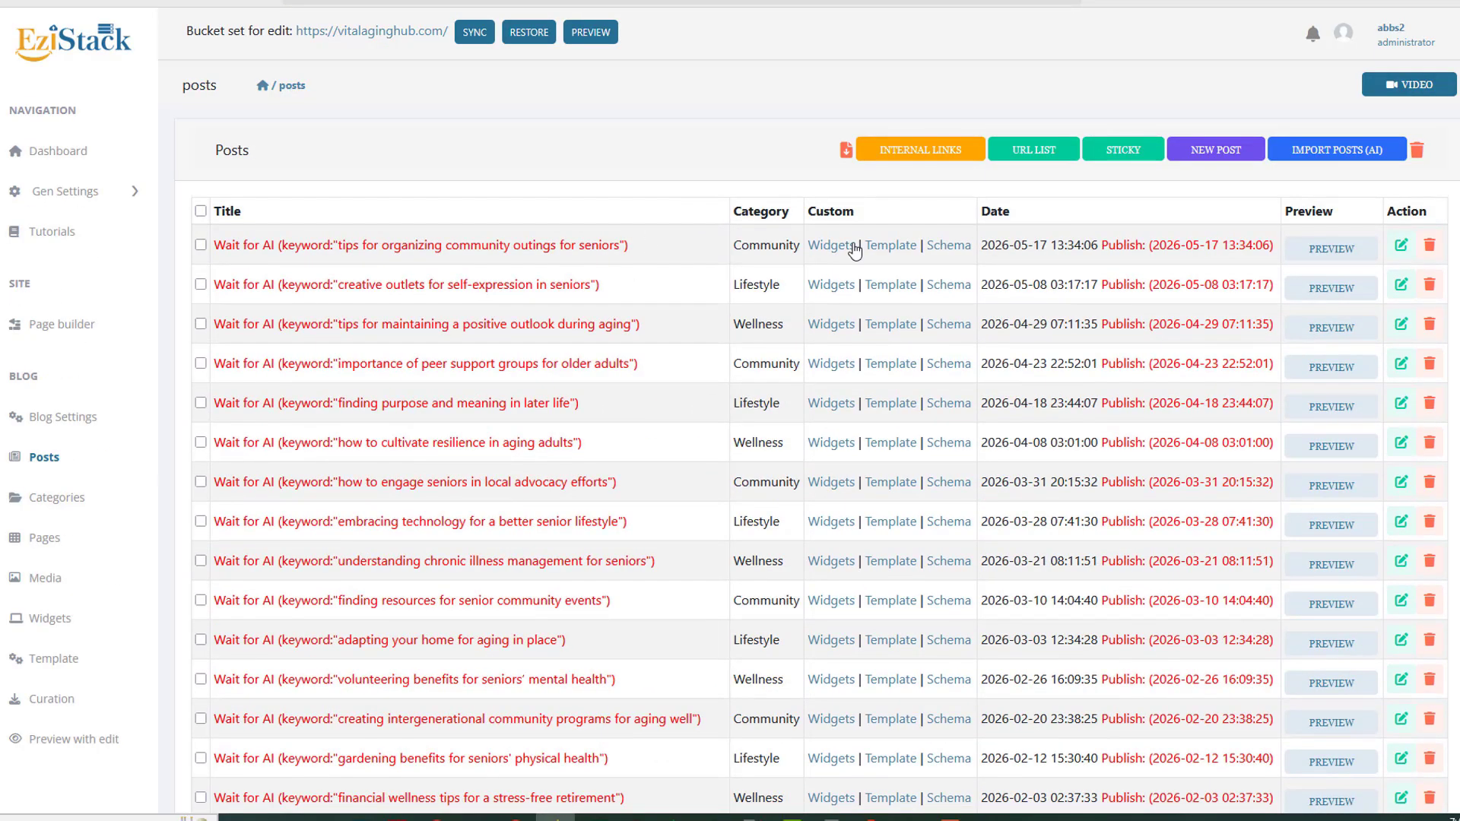
left_click(1106, 156)
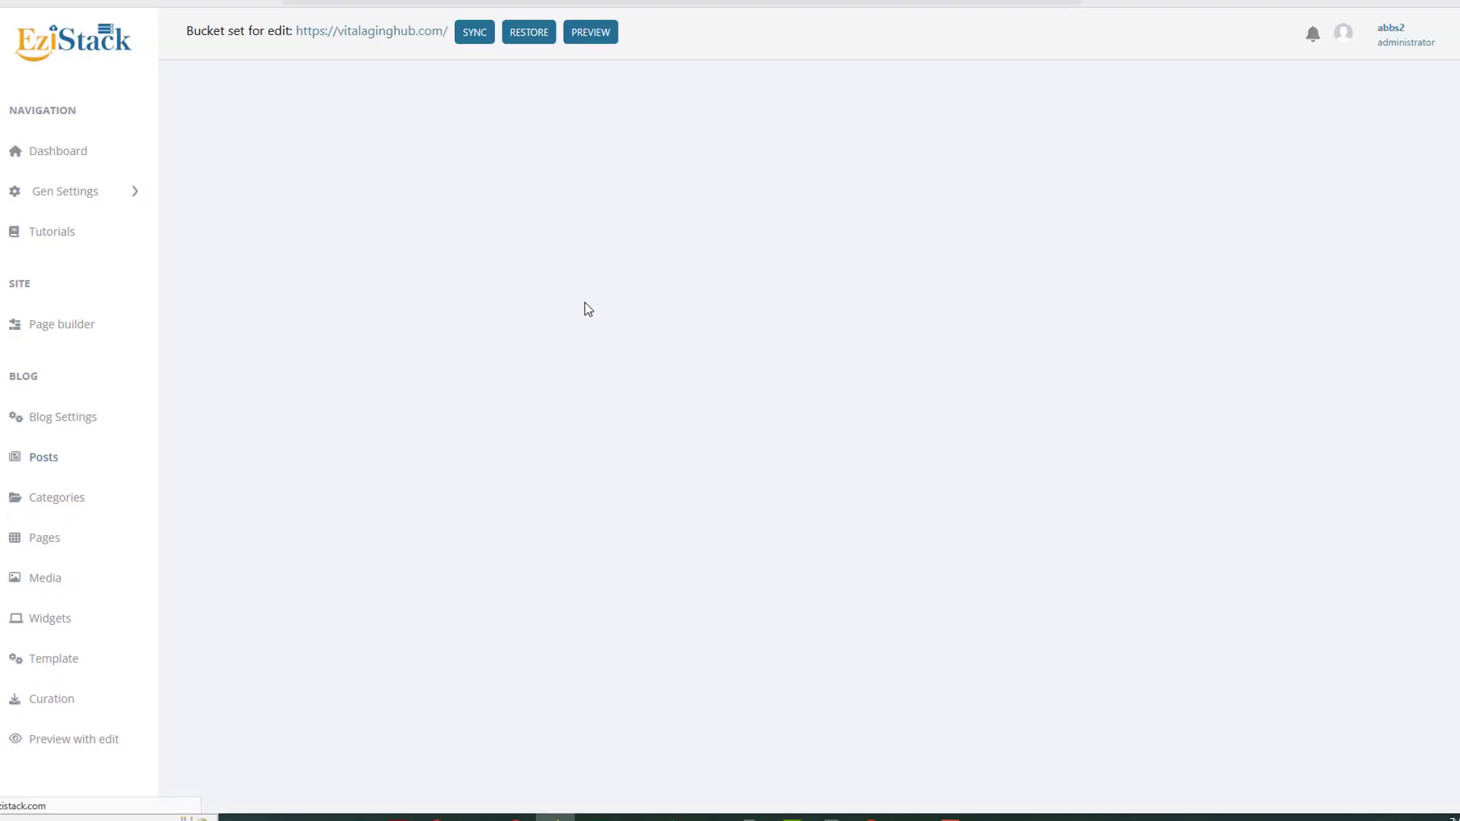
scroll(554, 235, "down", 15)
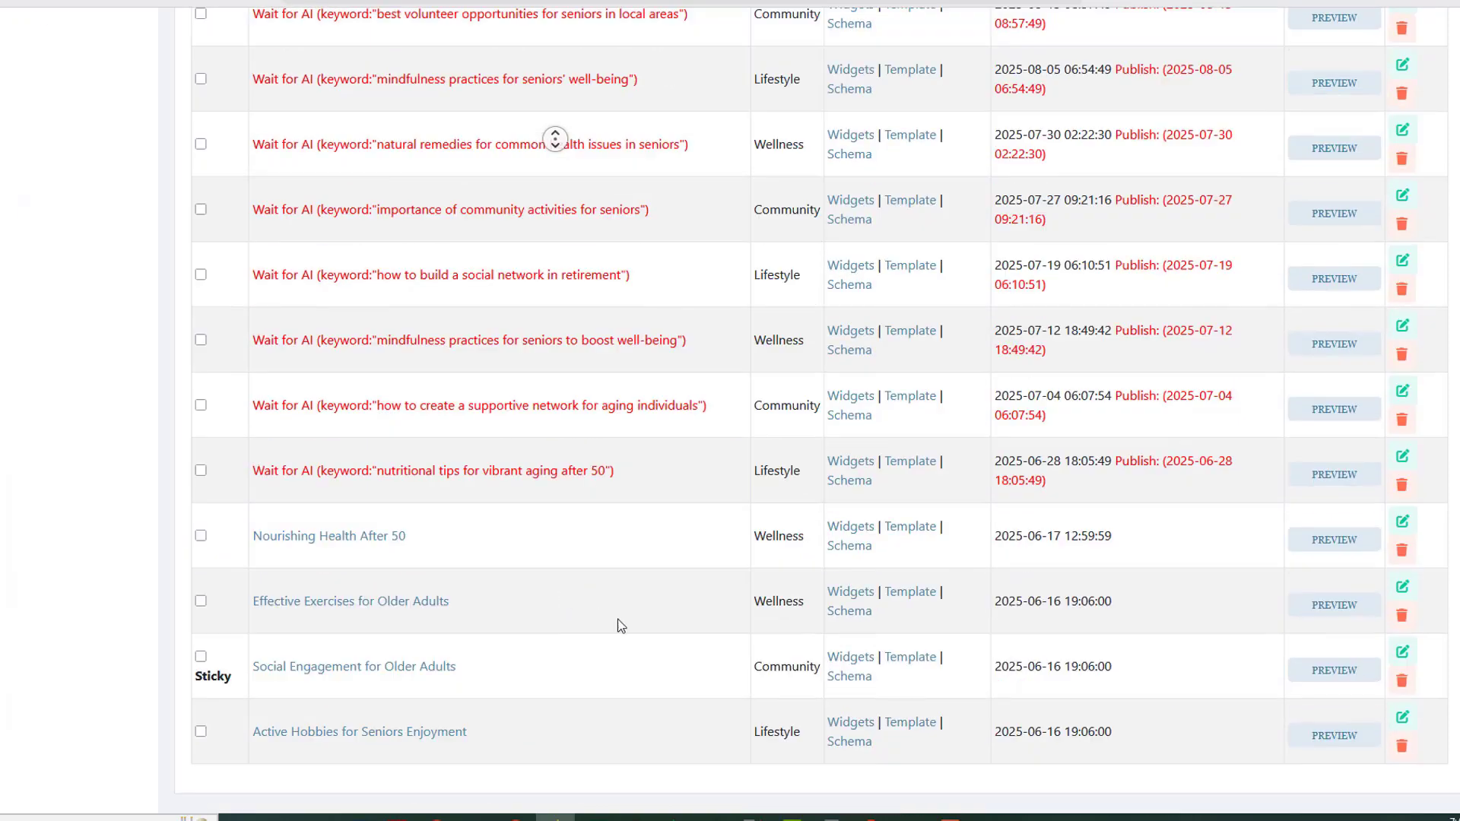
scroll(639, 685, "up", 15)
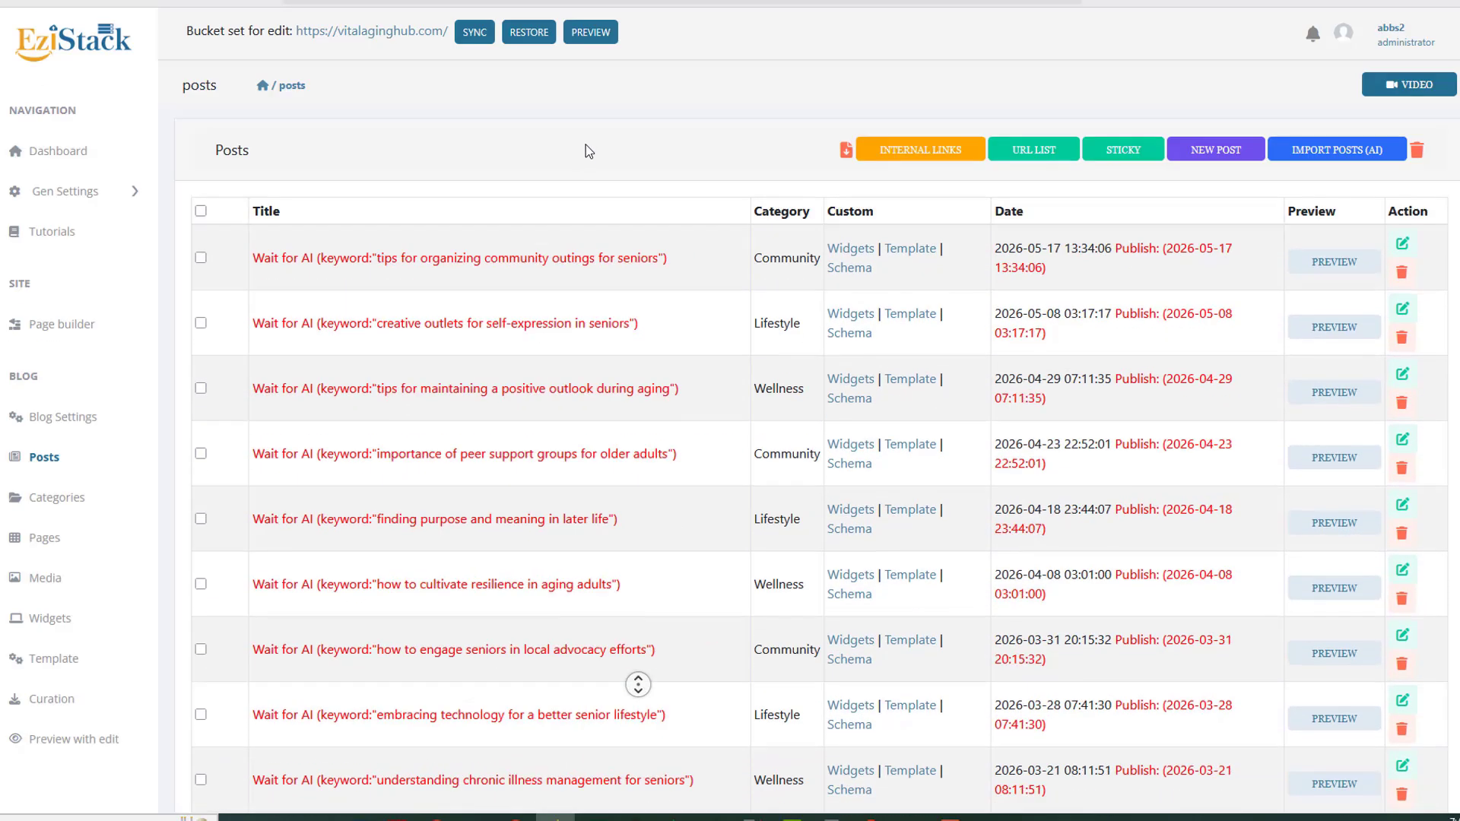
Step: Reload the site preview and check where the sticky post "Social Engagement for Older Adults" is placed among the cards
middle_click(582, 87)
left_click(4, 81)
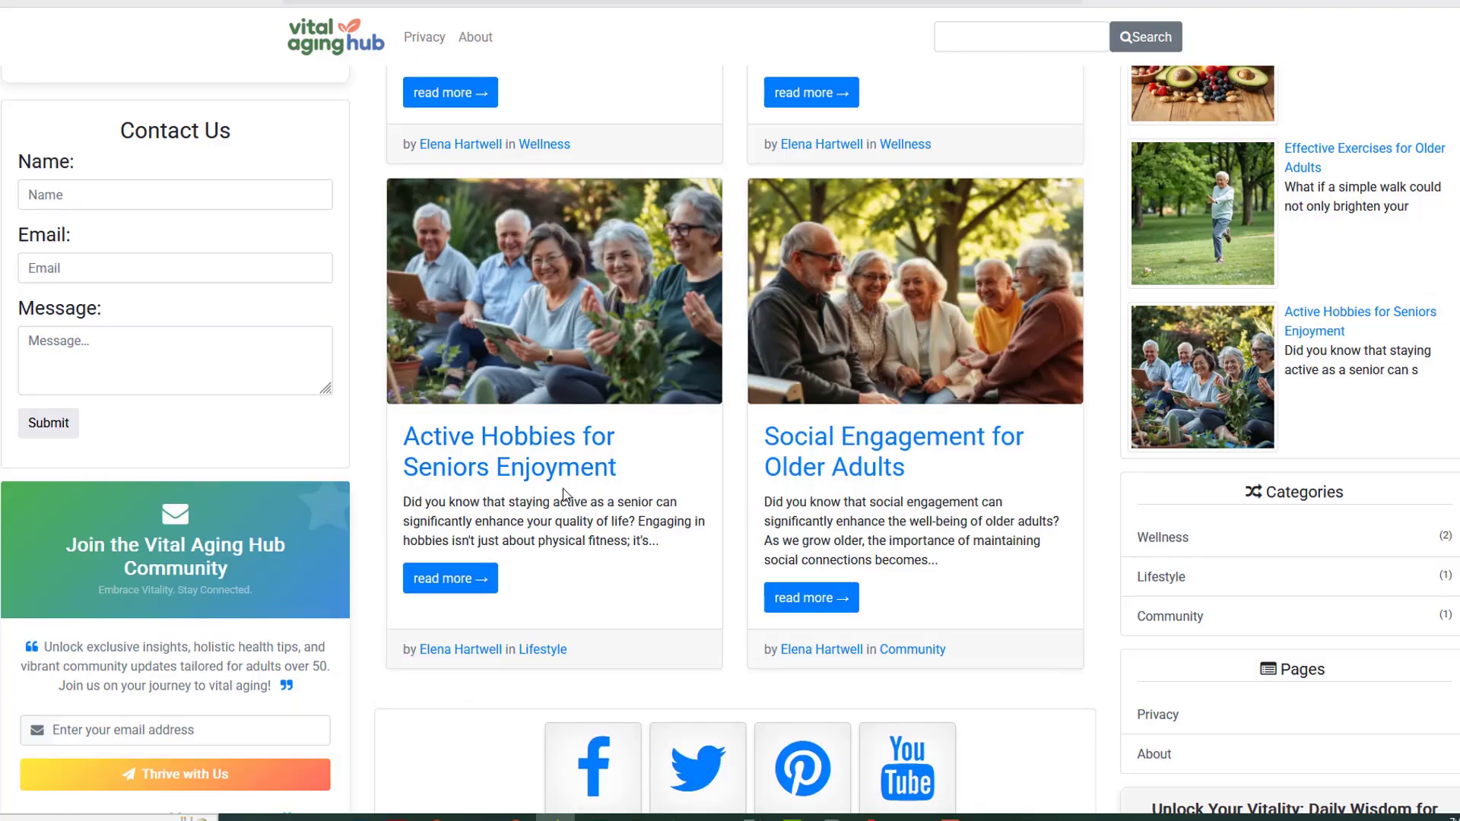
scroll(563, 488, "up", 9)
key("F5")
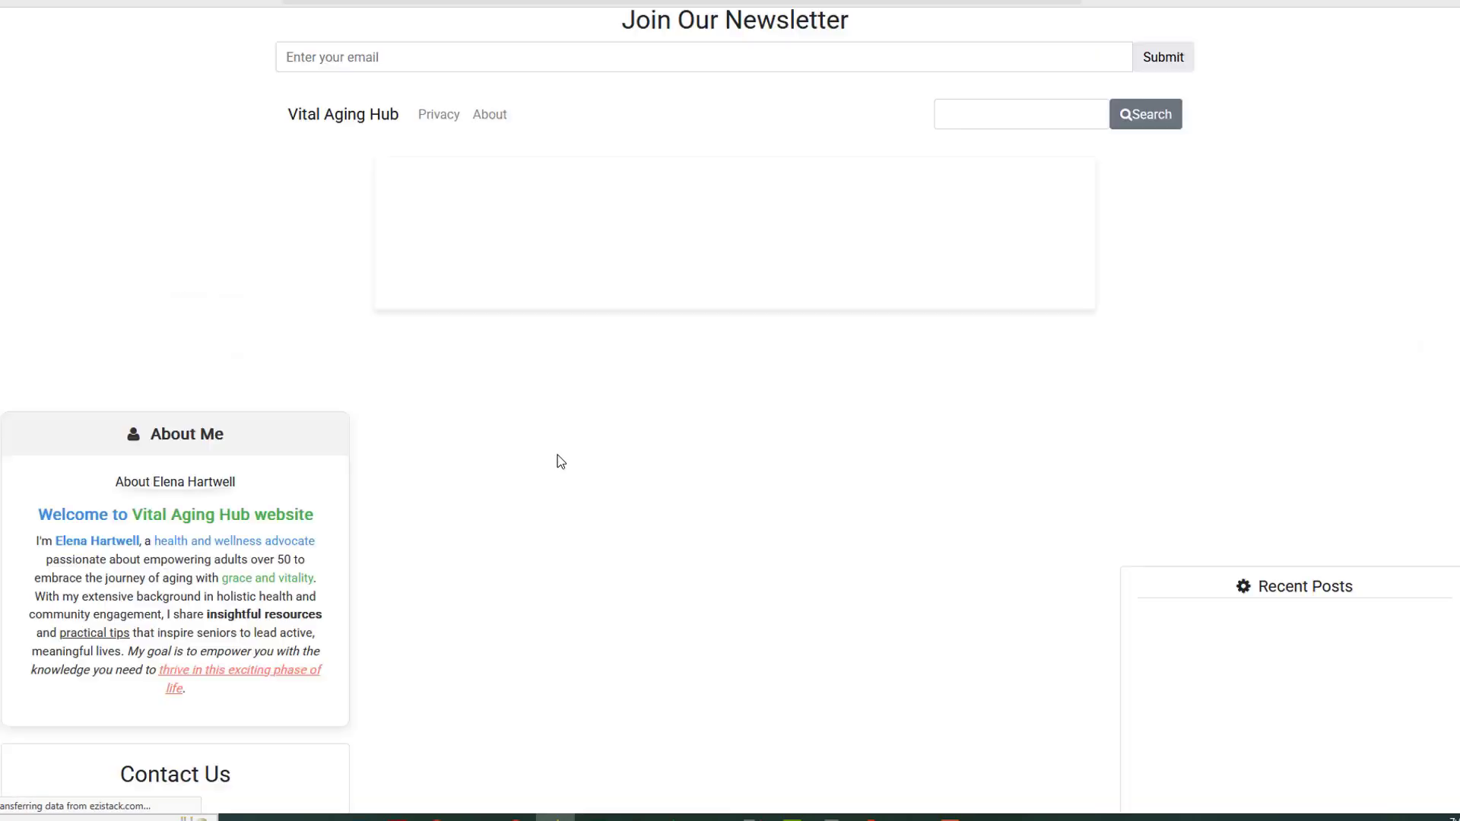
scroll(533, 456, "down", 3)
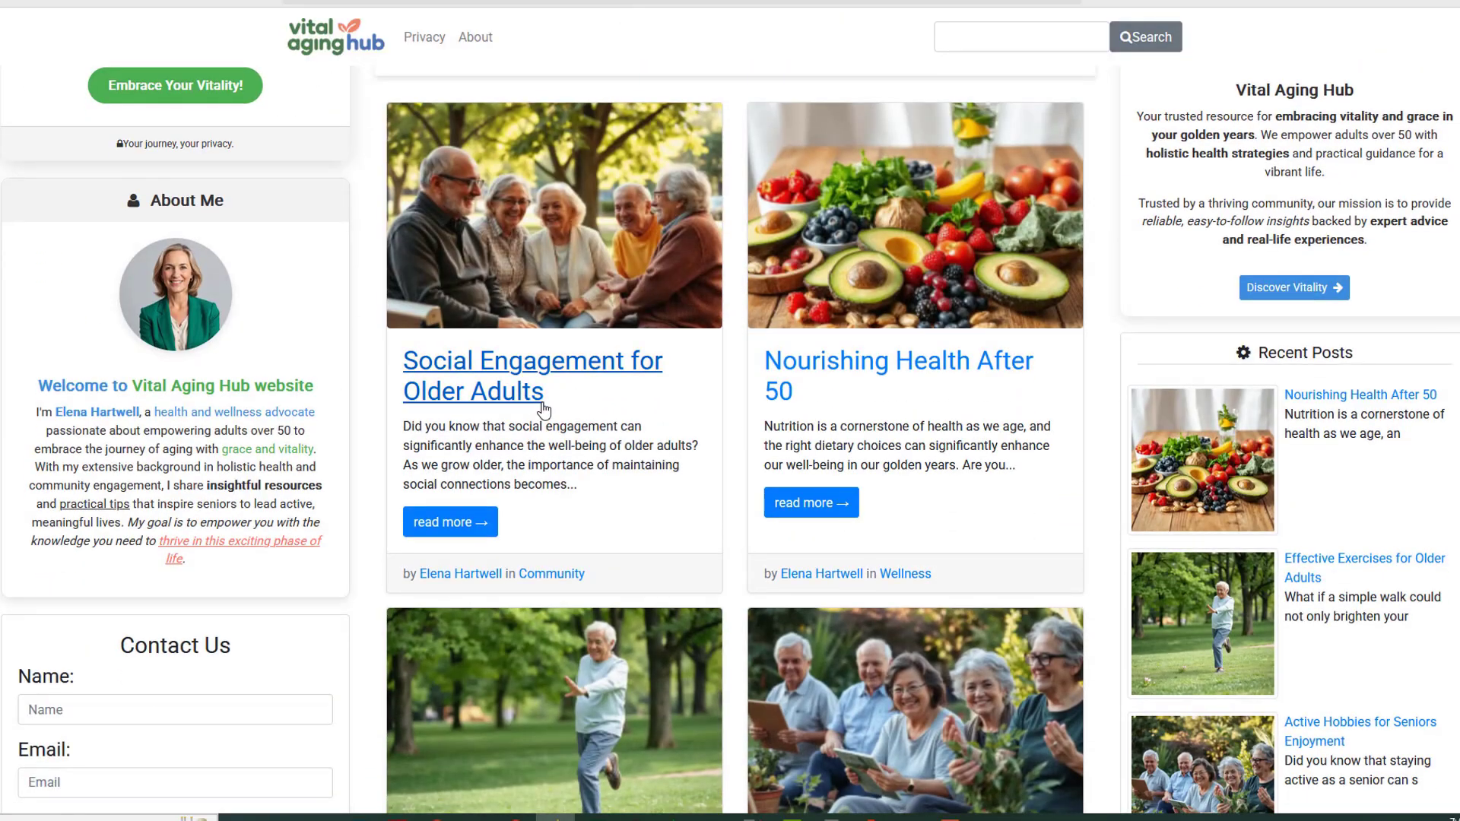
scroll(565, 303, "down", 2)
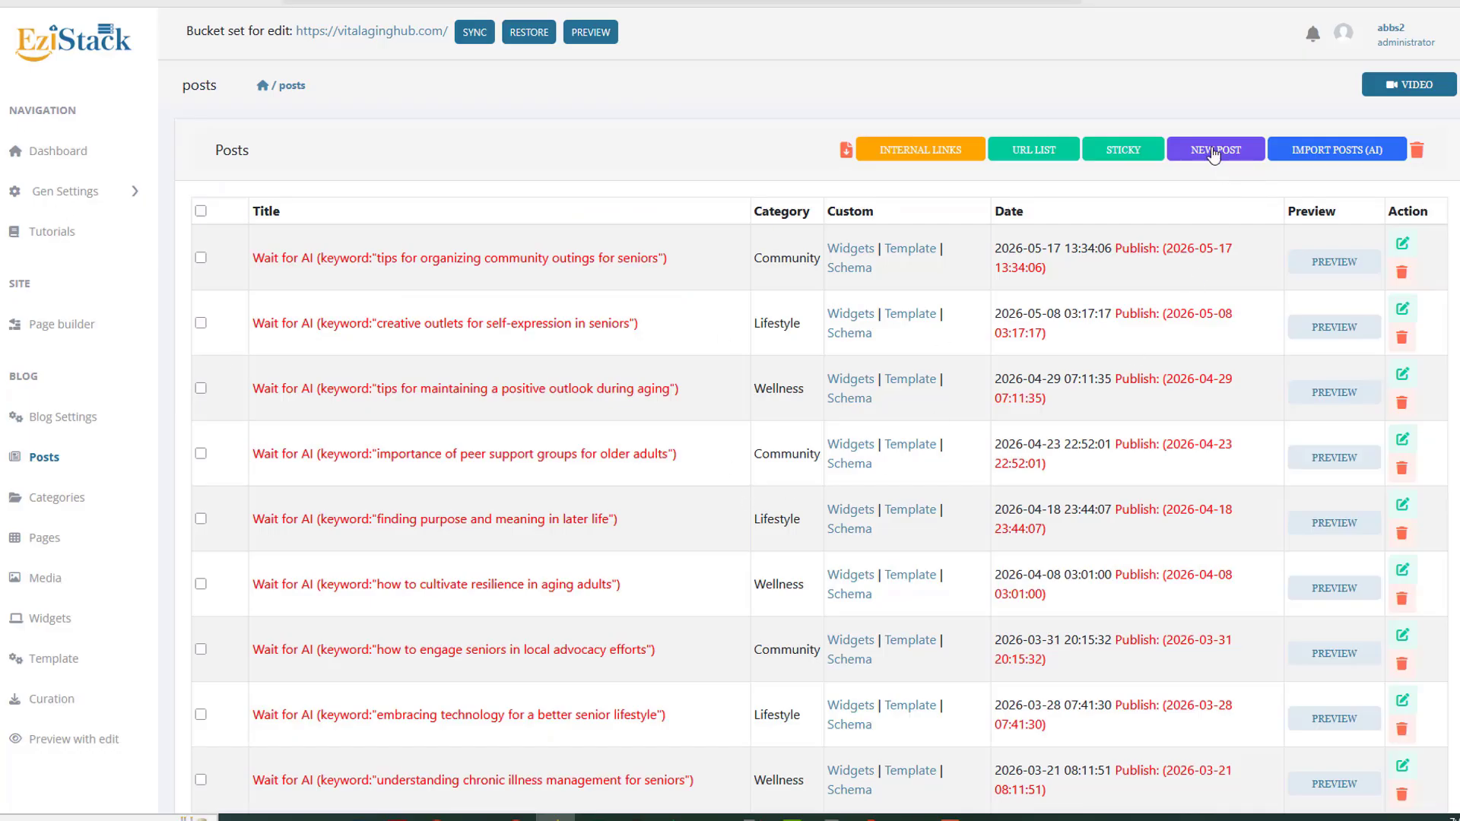
Step: Remove the sticky status from "Social Engagement for Older Adults" and reload the site preview to check the post order
left_click(1116, 157)
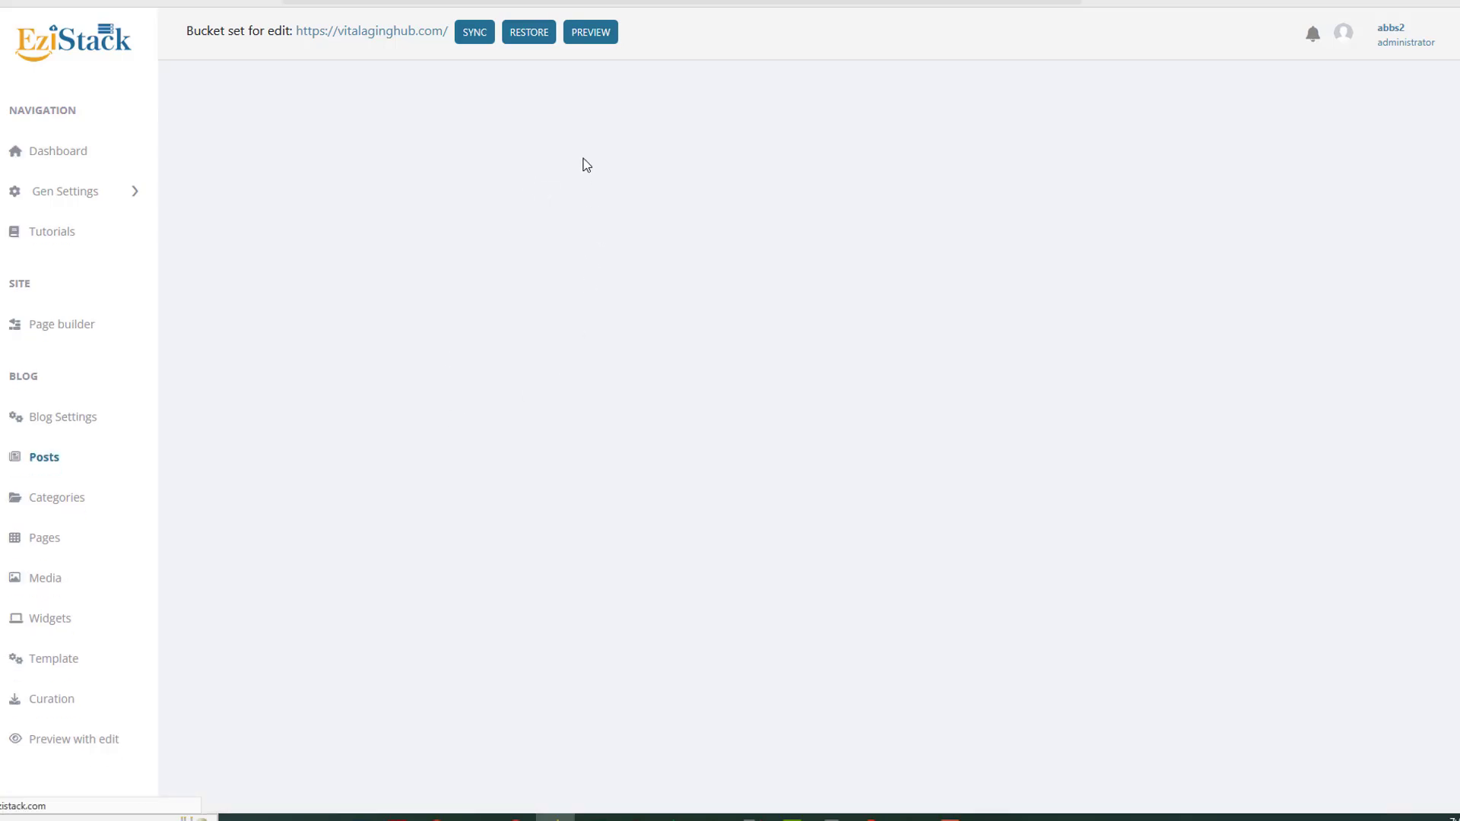
scroll(588, 172, "down", 10)
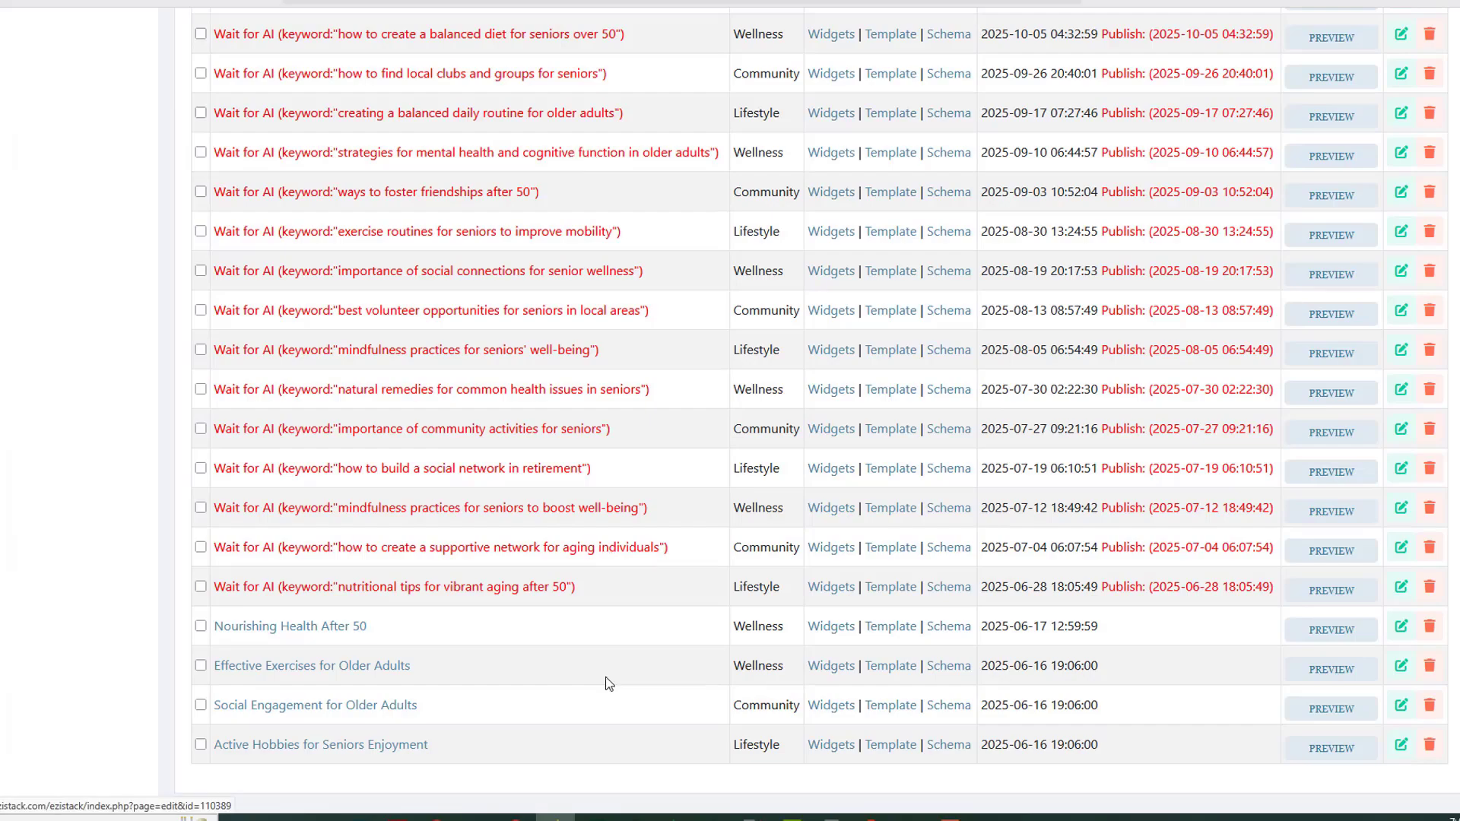
left_click(457, 1)
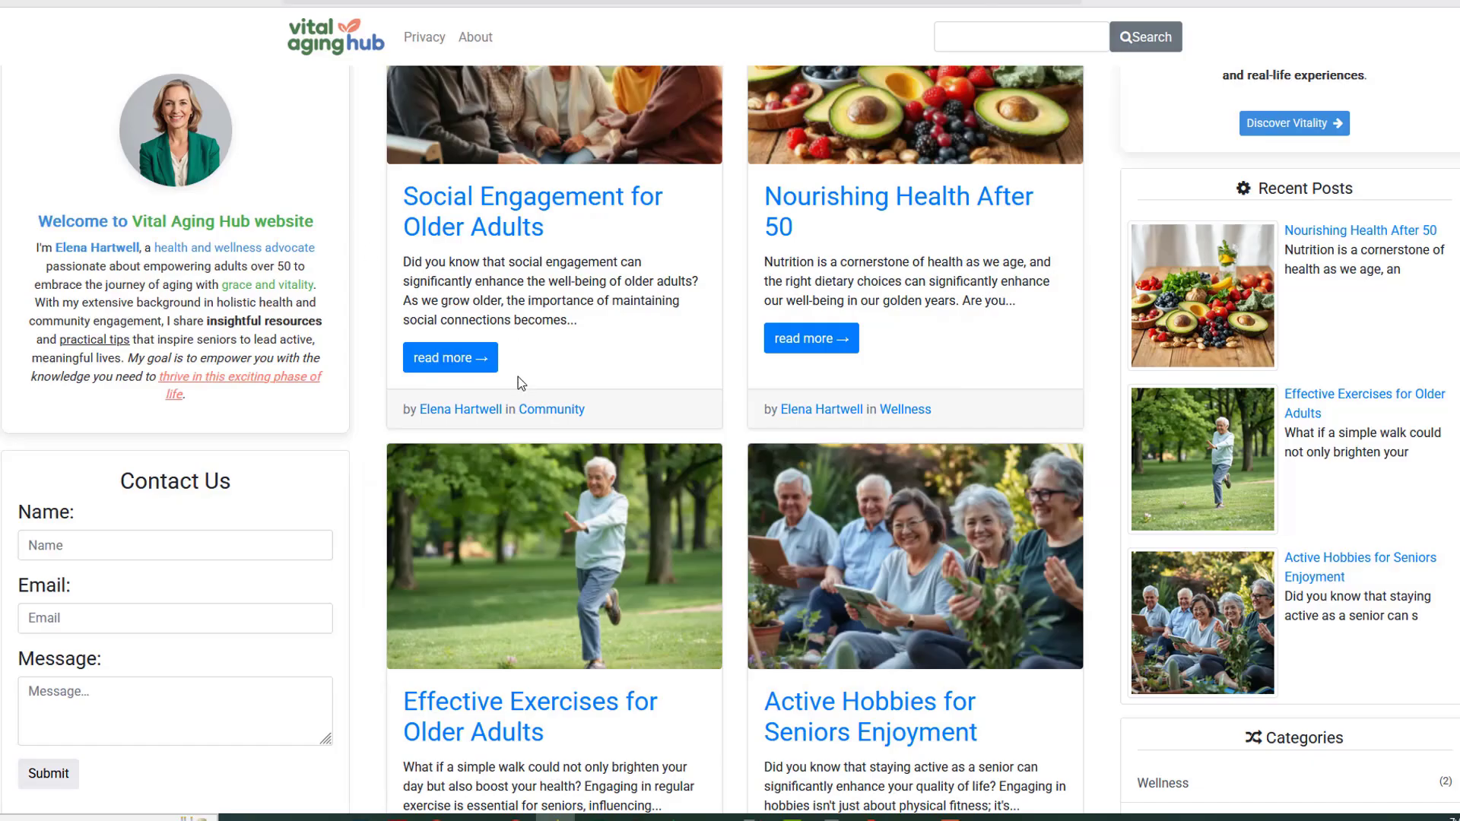
key("F5")
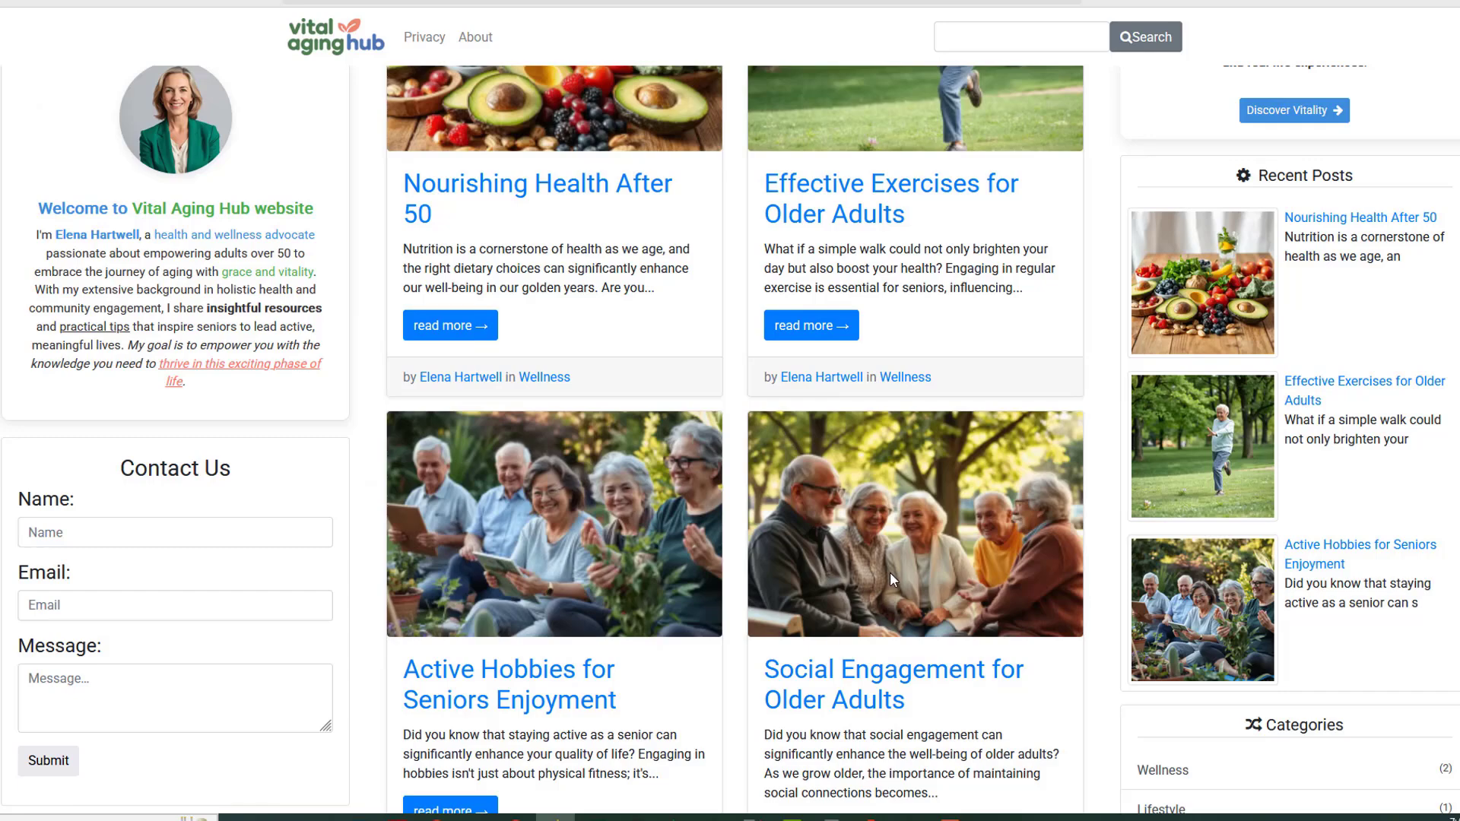
key("ctrl+shift+Tab")
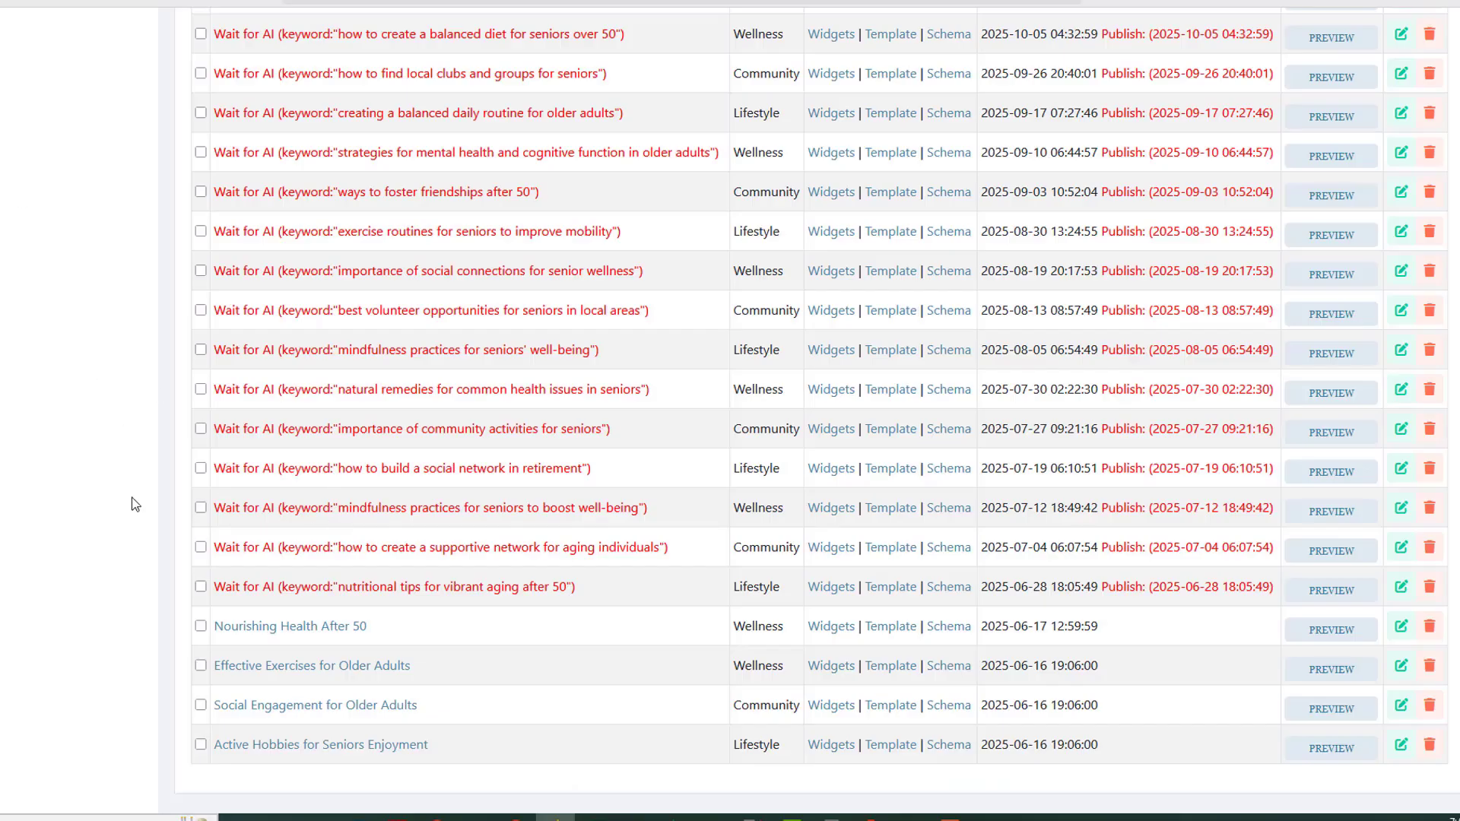
Step: Open the blog settings, set the Blog Home page to About and save the settings
scroll(133, 504, "up", 15)
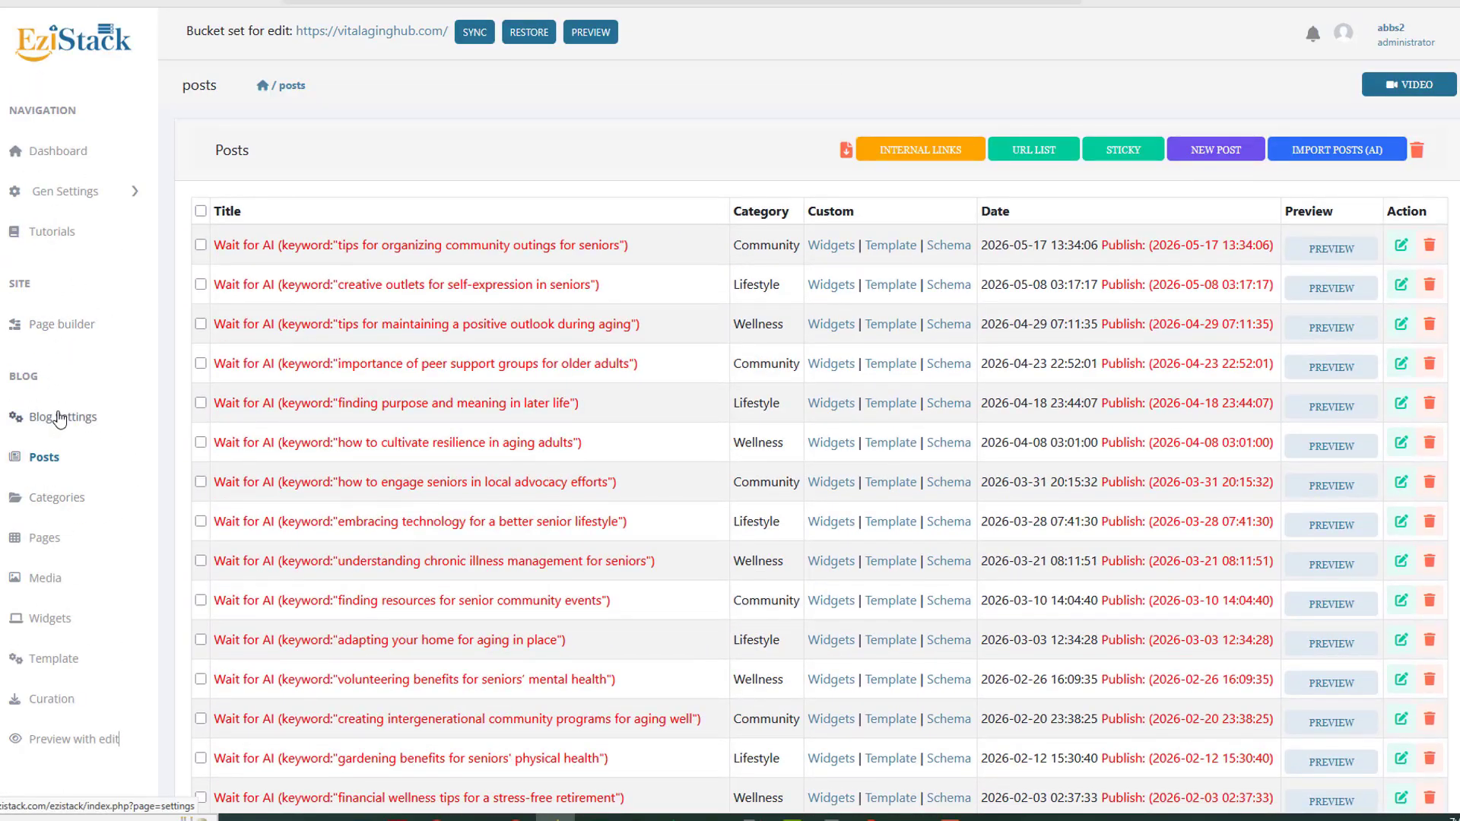
left_click(60, 418)
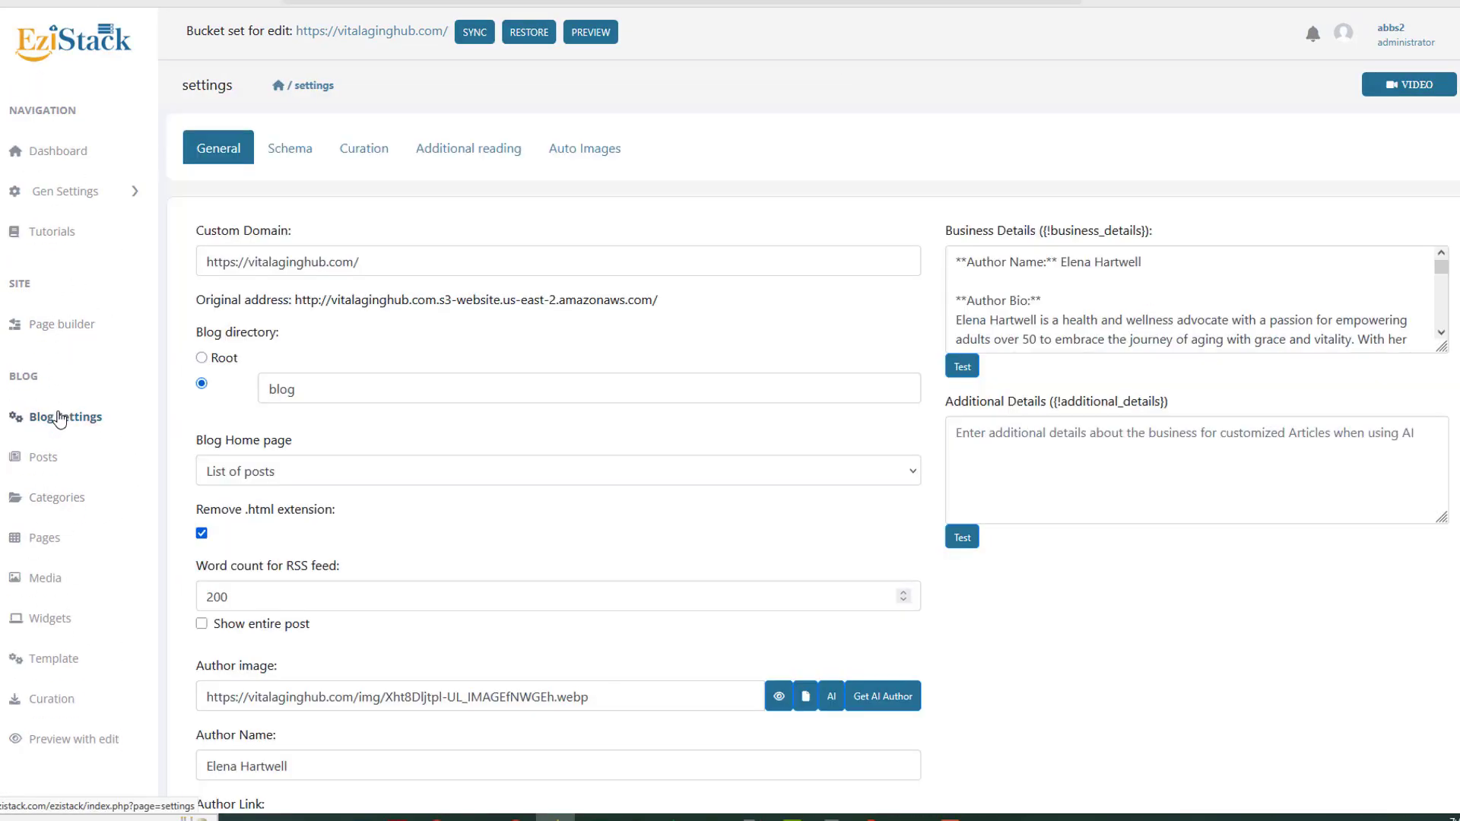
left_click_drag(205, 269, 376, 259)
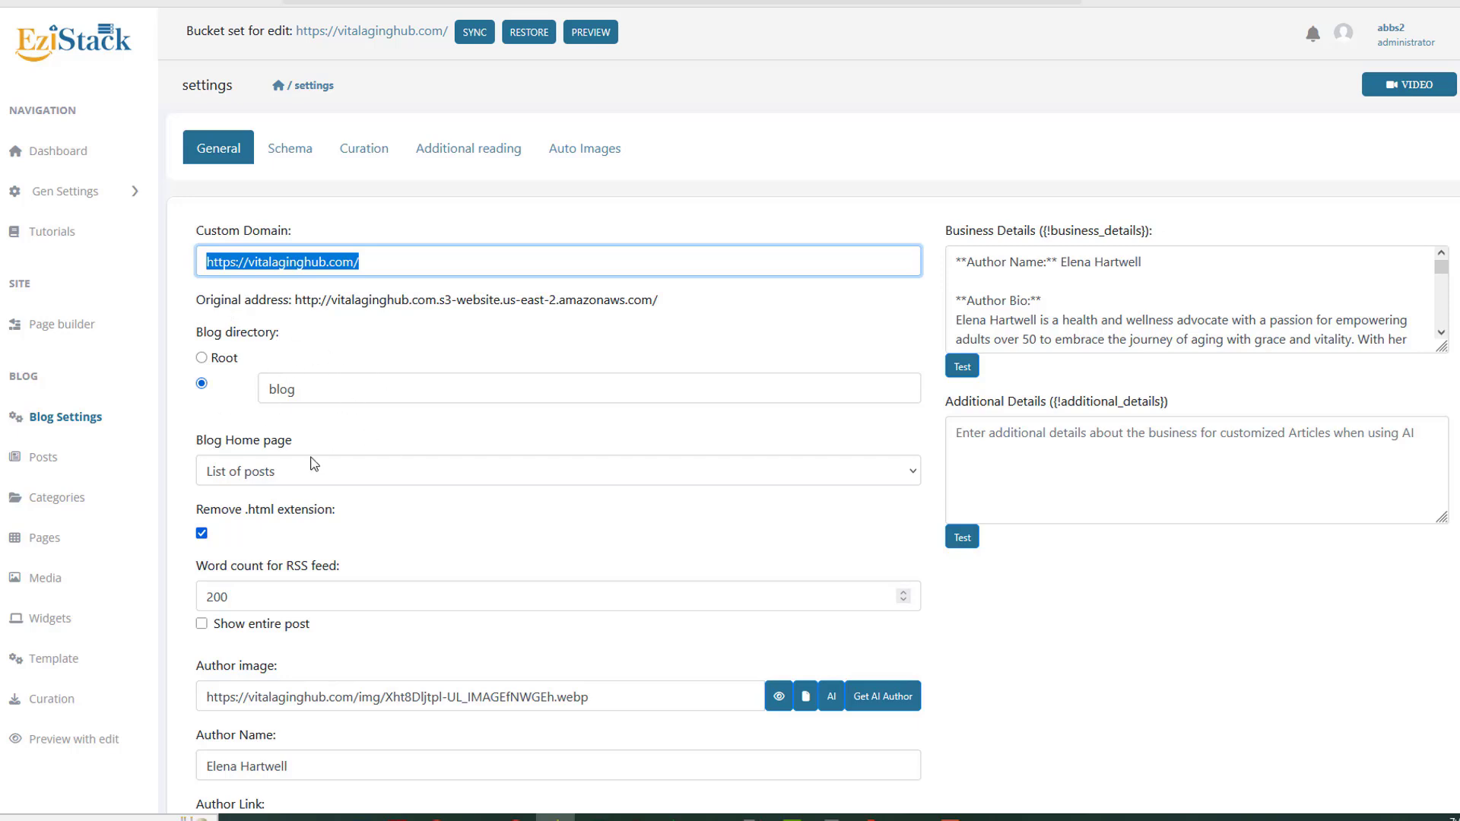
scroll(314, 464, "down", 2)
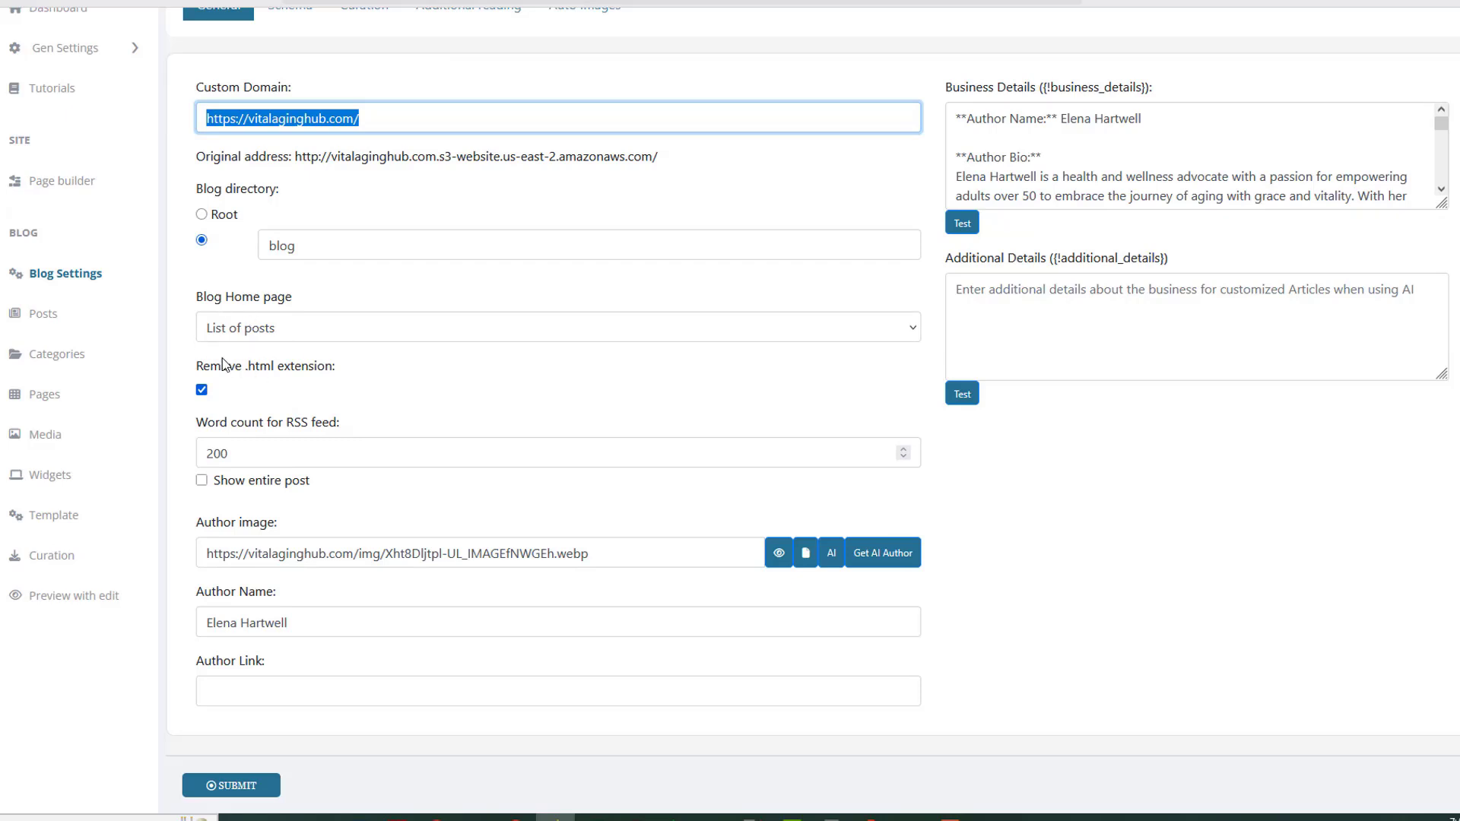
left_click(300, 335)
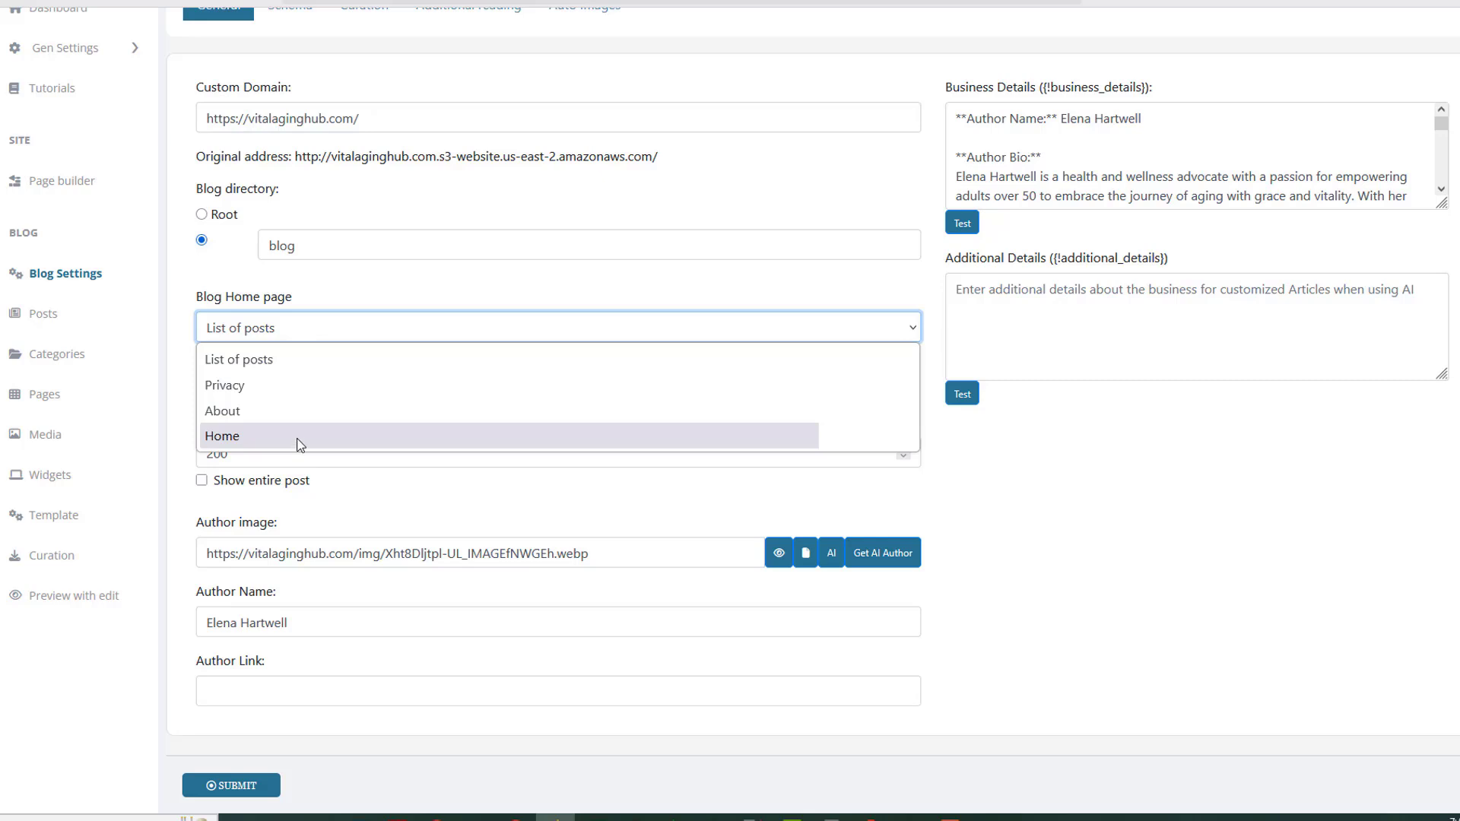
left_click(293, 410)
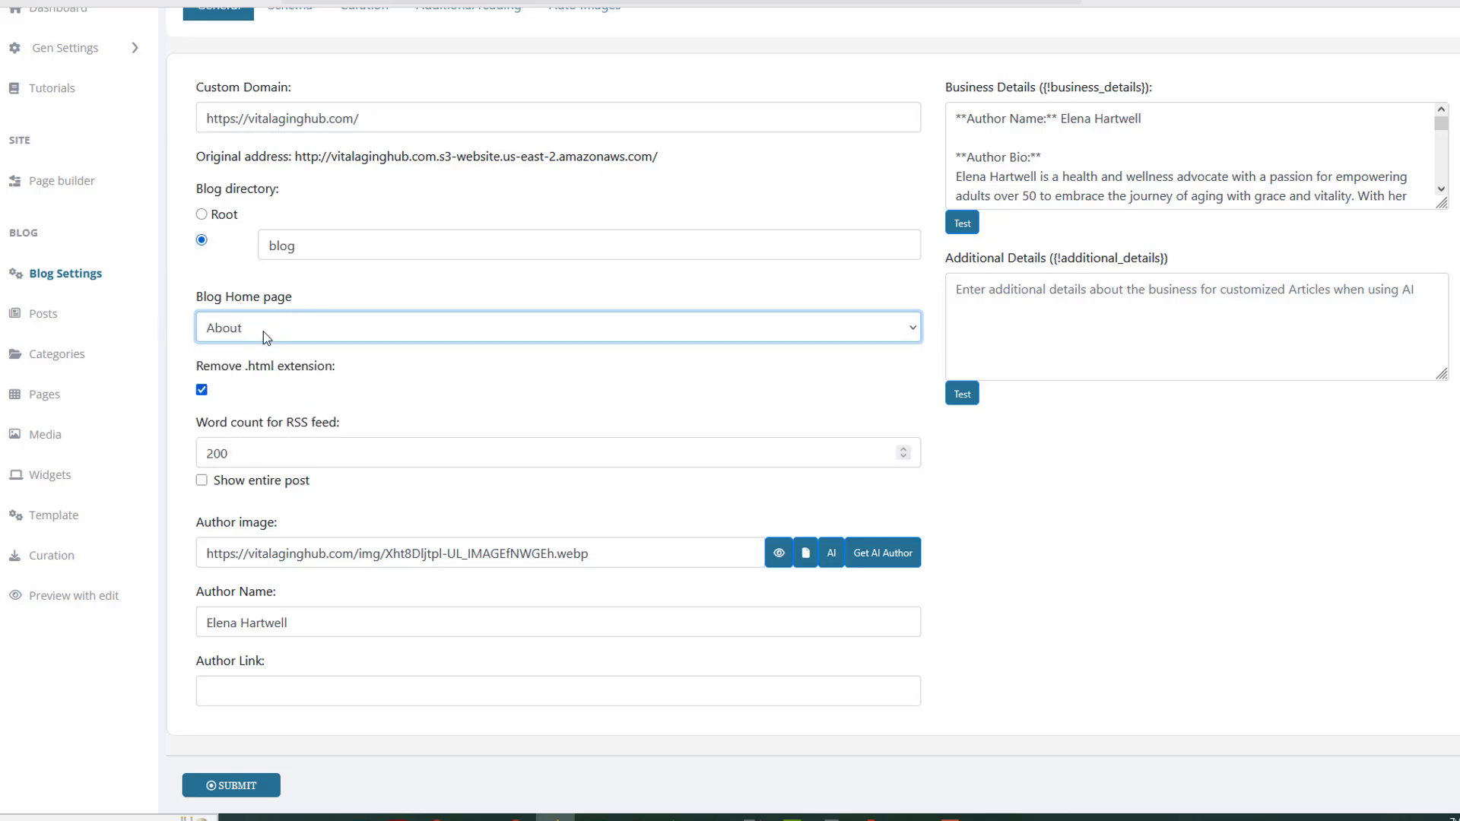
left_click(238, 785)
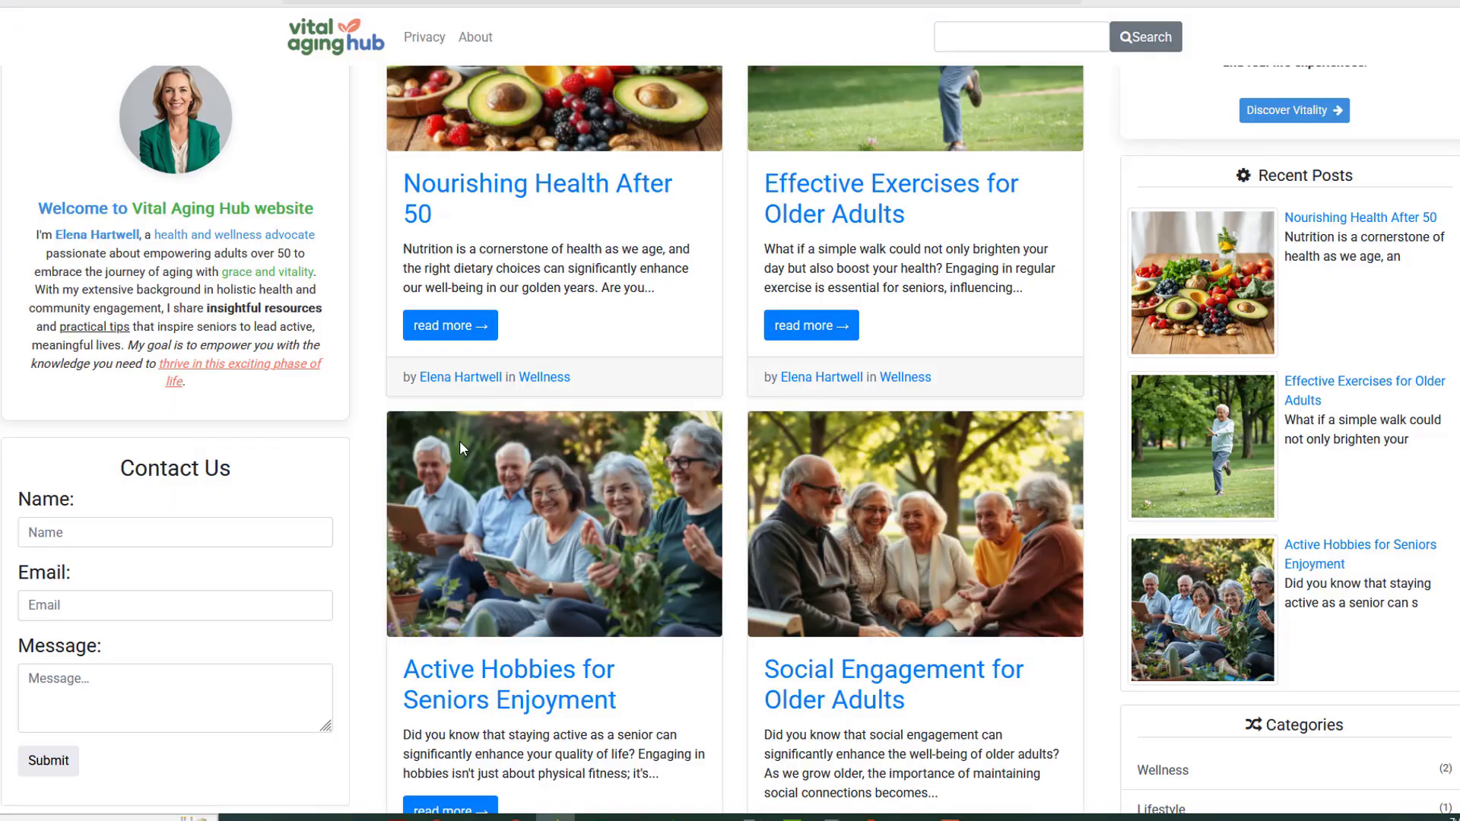
Step: Reload the site preview and look through the page used as the blog's home page
key("F5")
scroll(460, 502, "up", 5)
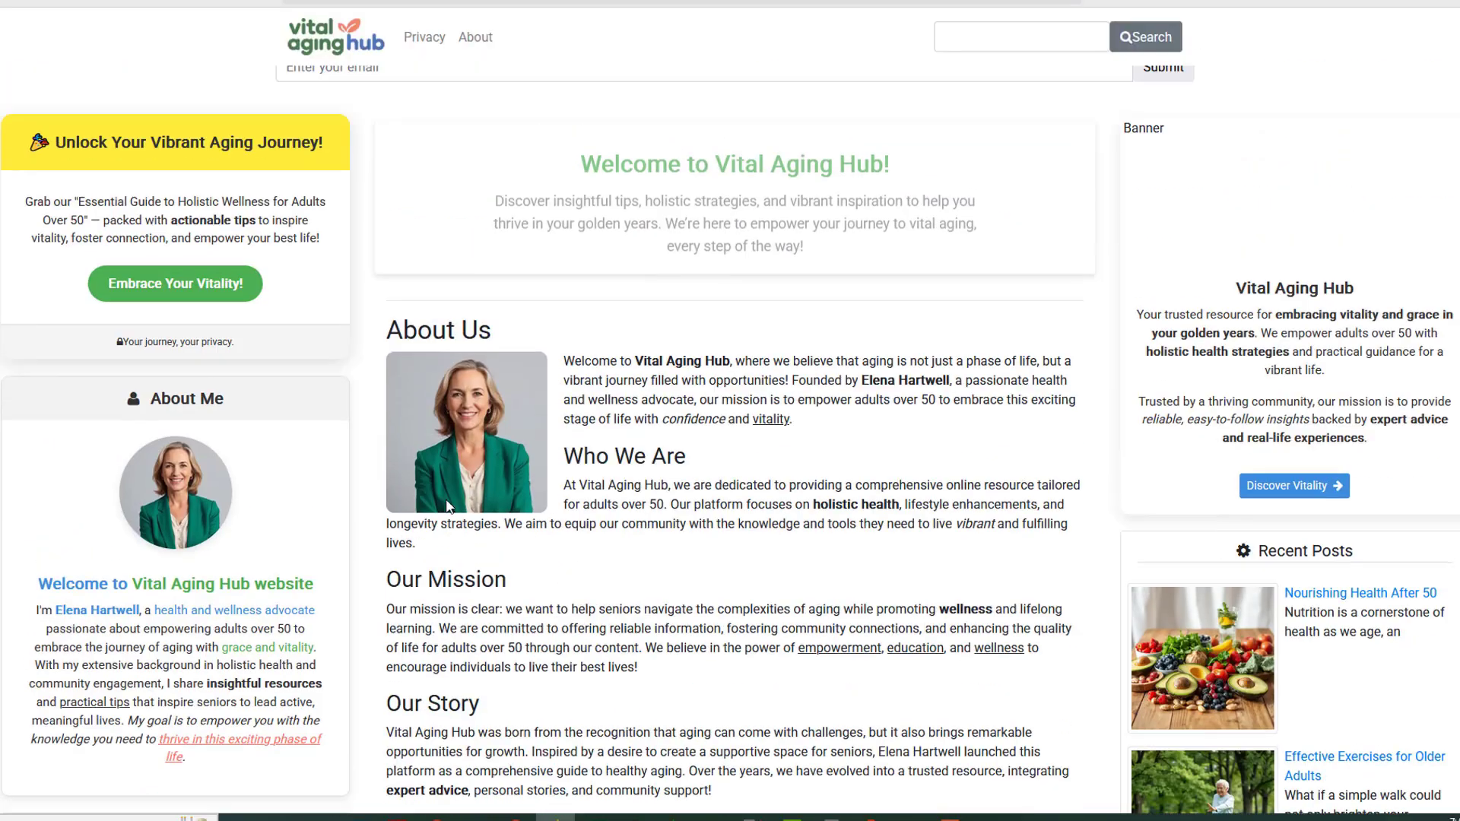
scroll(536, 518, "down", 8)
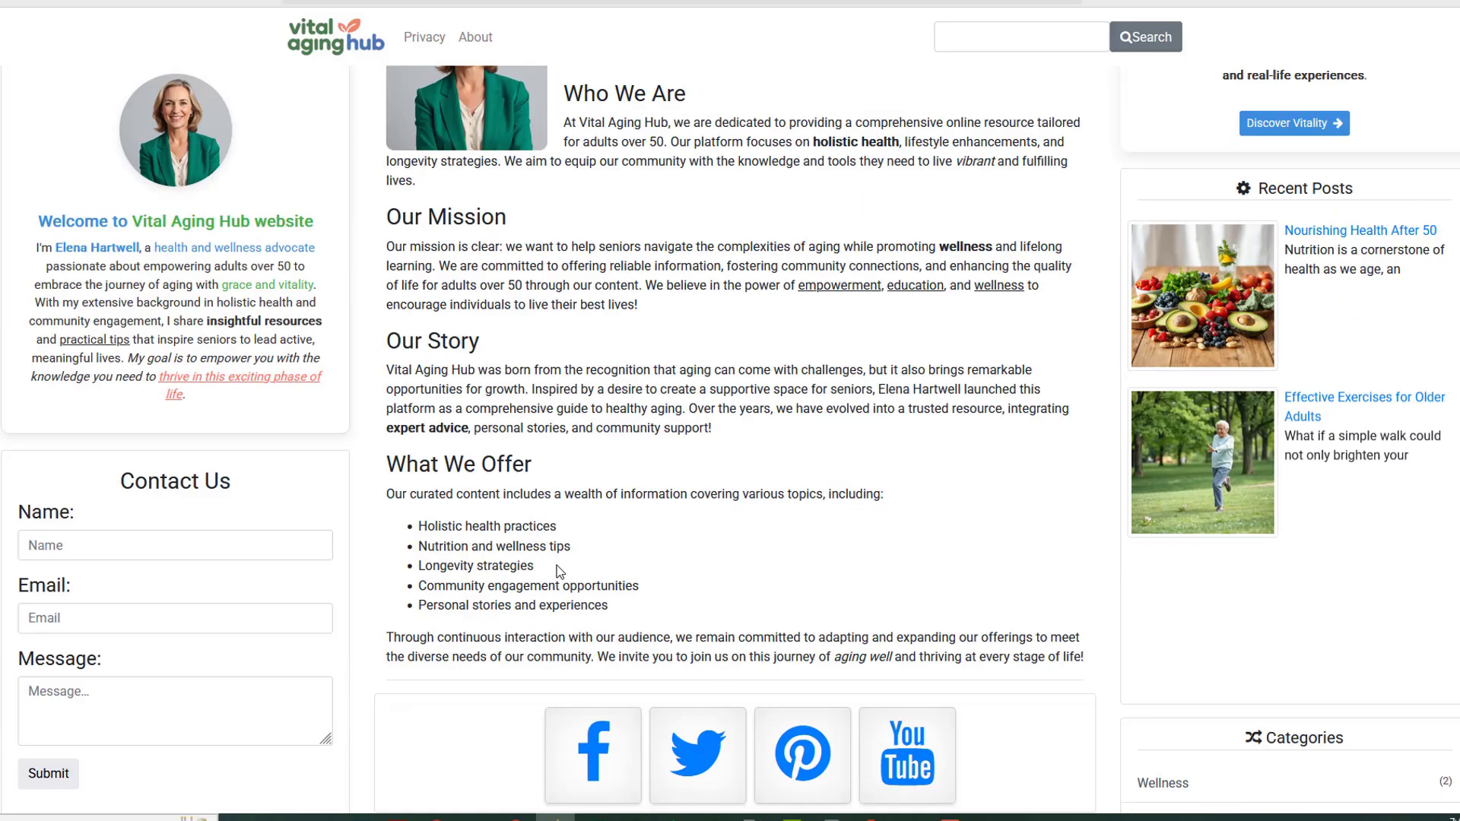
scroll(558, 572, "down", 5)
scroll(494, 577, "up", 4)
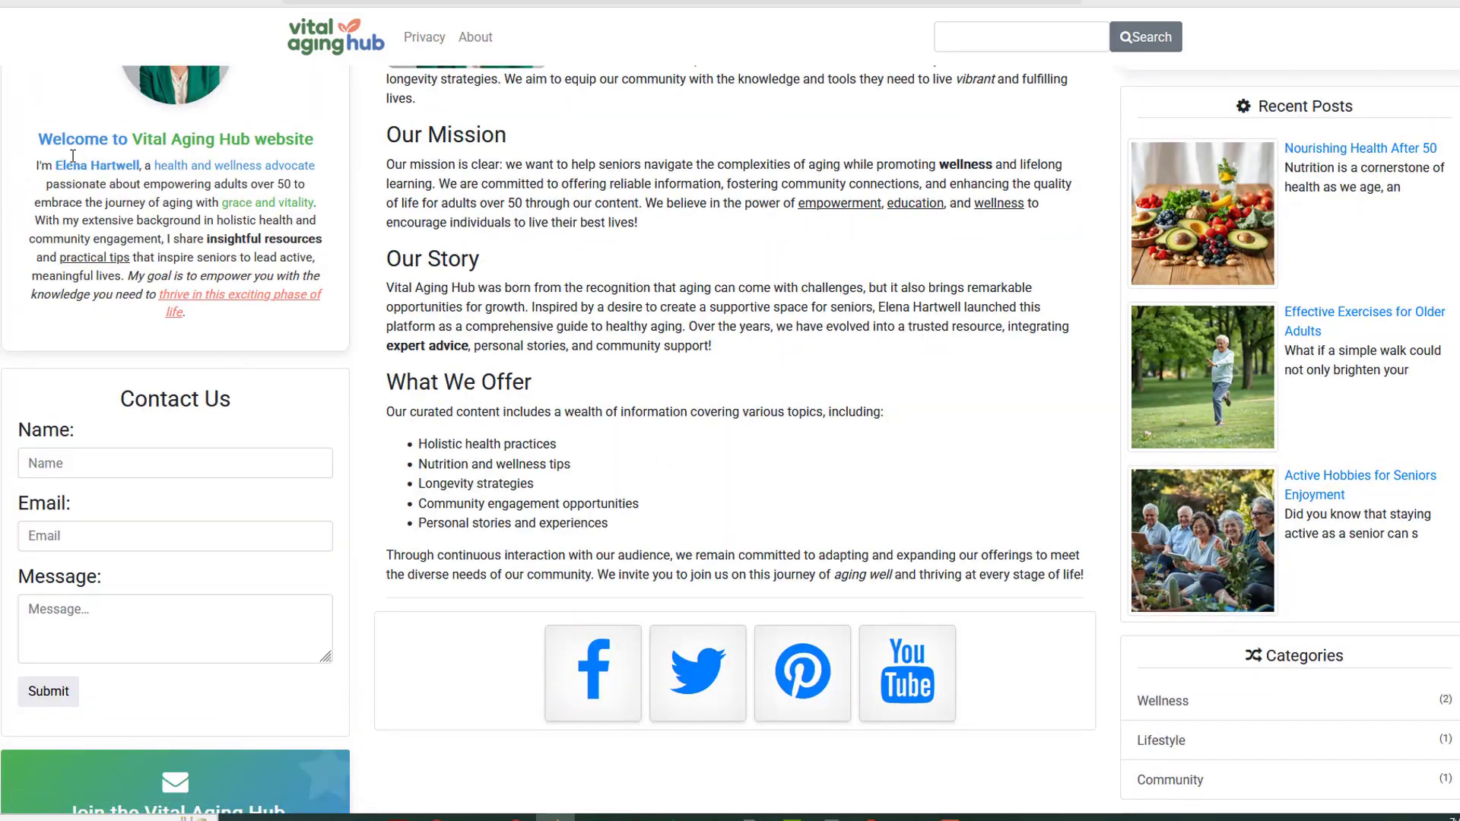
Step: Return to the blog settings, set the Blog Home page back to List of posts and save
key("ctrl+Tab")
scroll(312, 487, "down", 1)
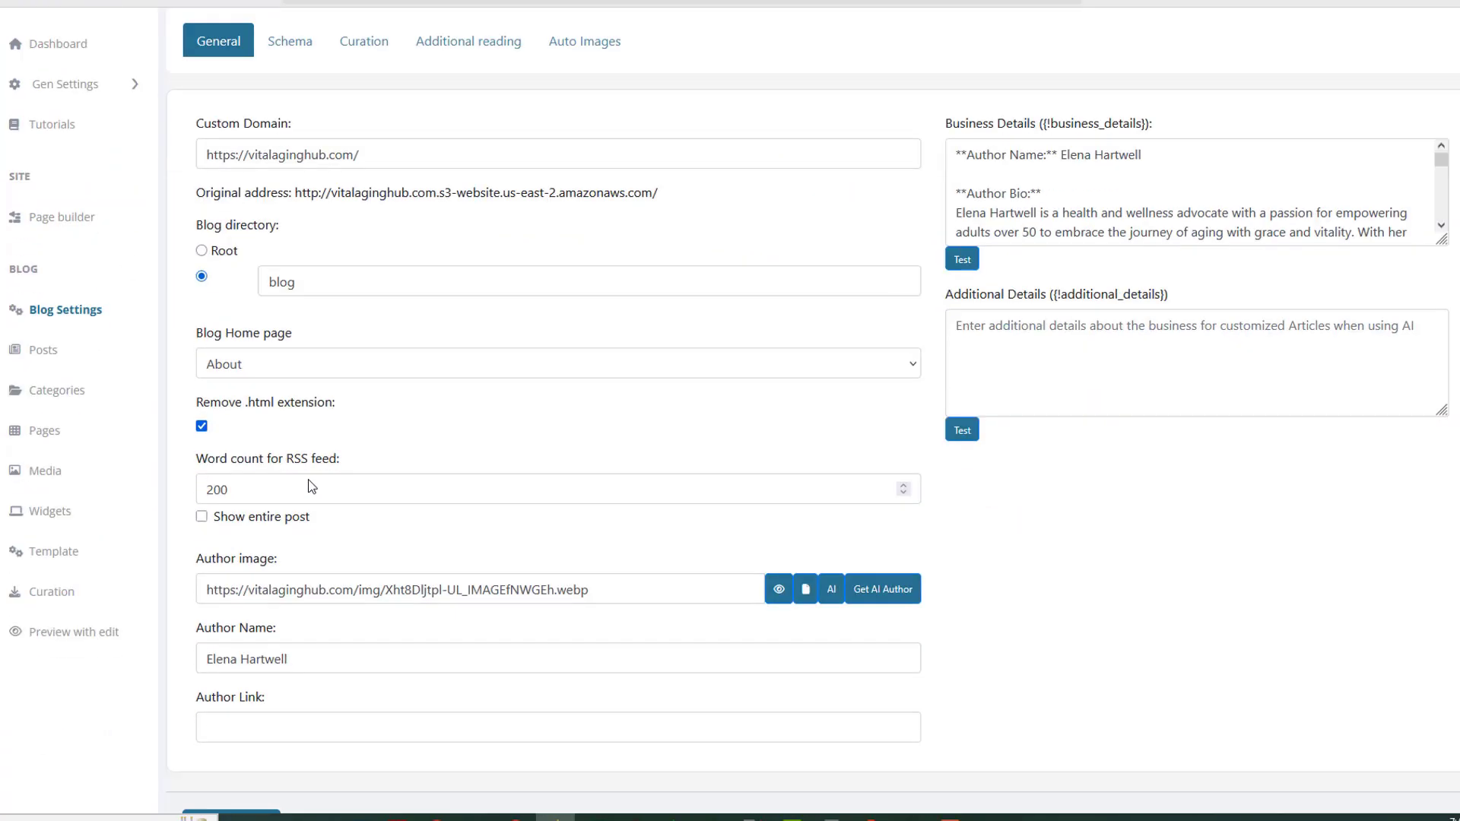
scroll(311, 486, "down", 1)
left_click(304, 335)
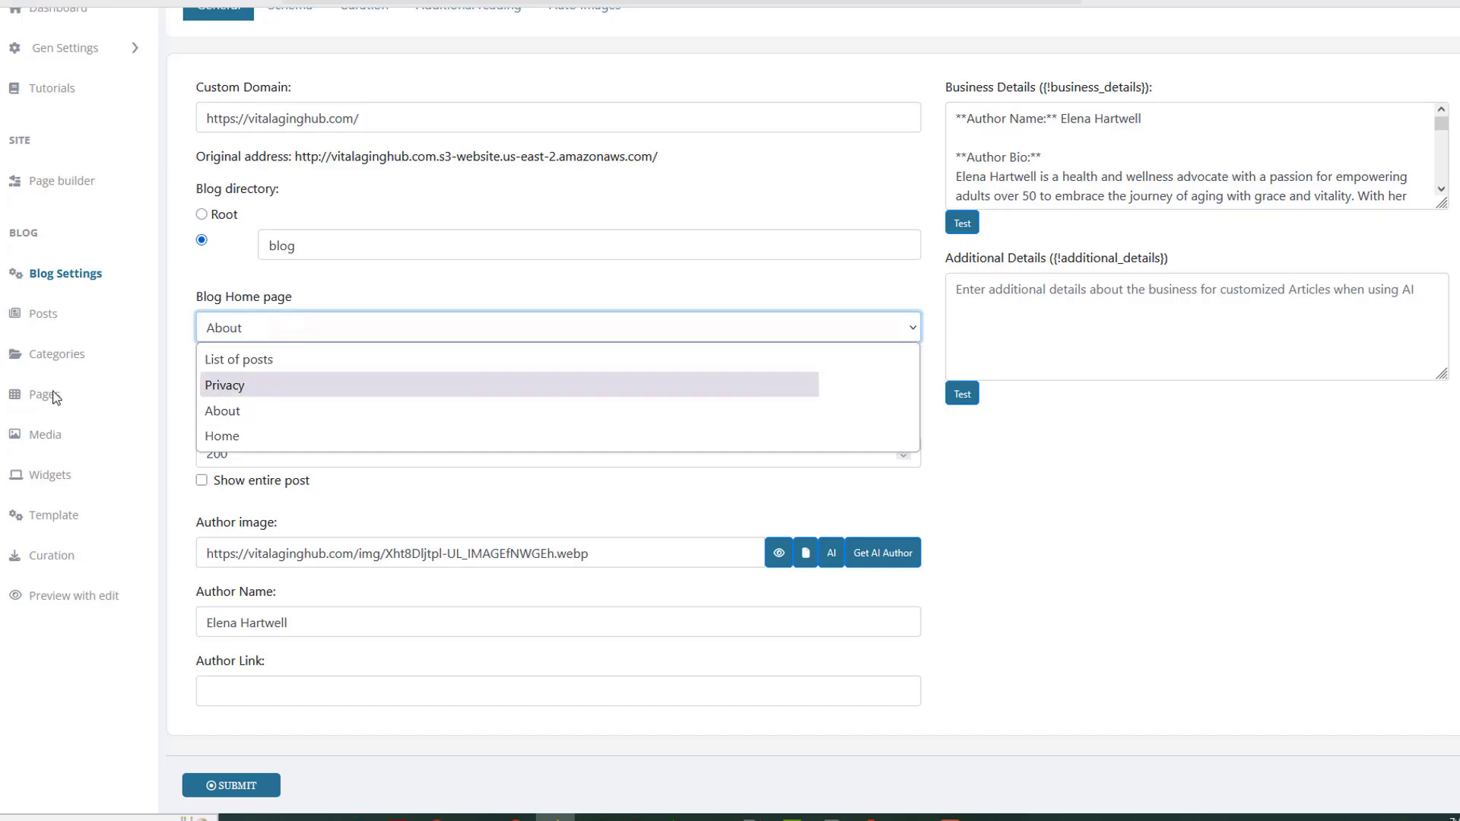
left_click(245, 362)
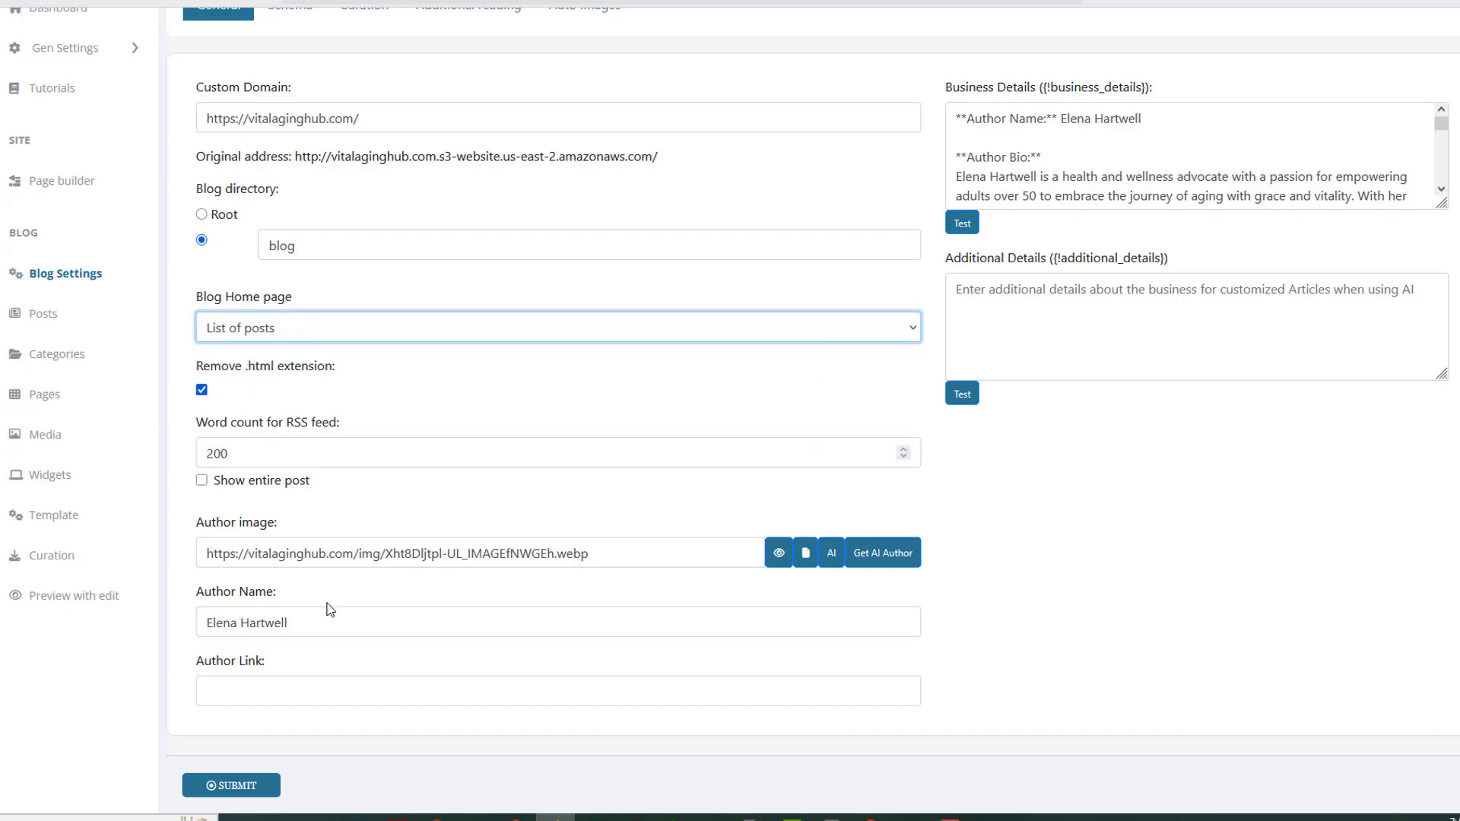
left_click(237, 785)
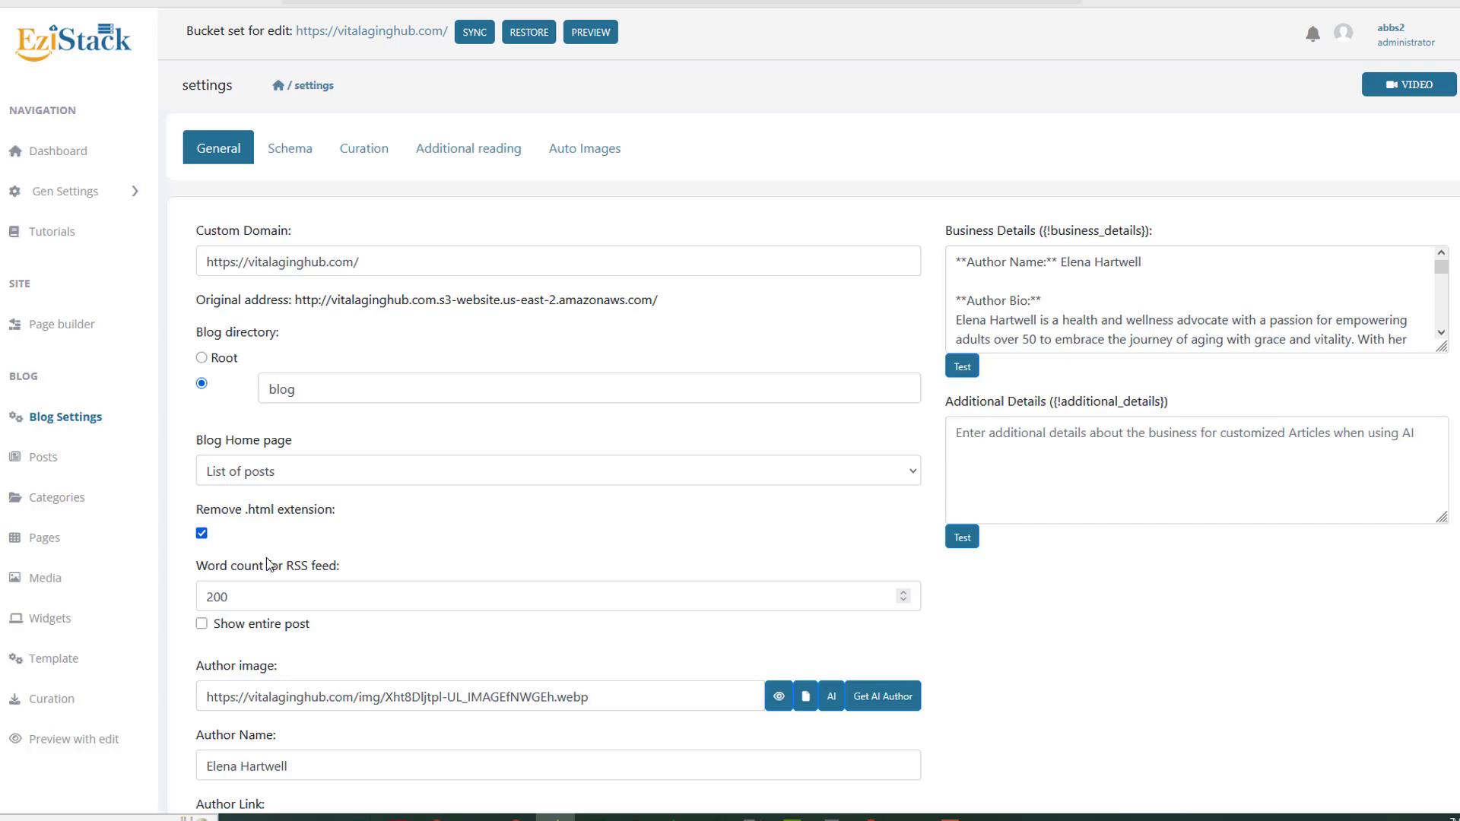
Step: View the current author image from the general blog settings and close its preview
scroll(266, 553, "down", 2)
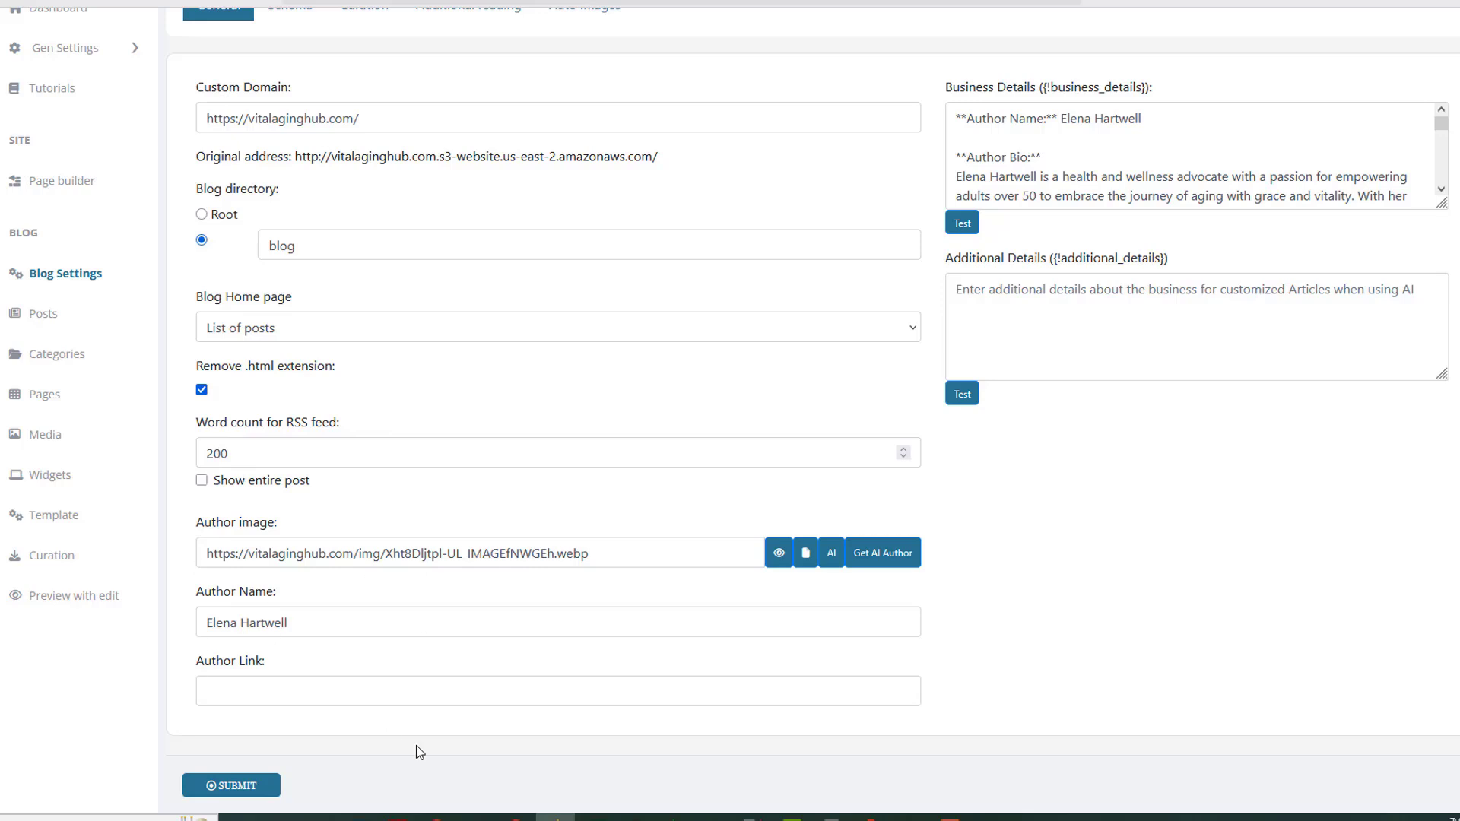
left_click(778, 557)
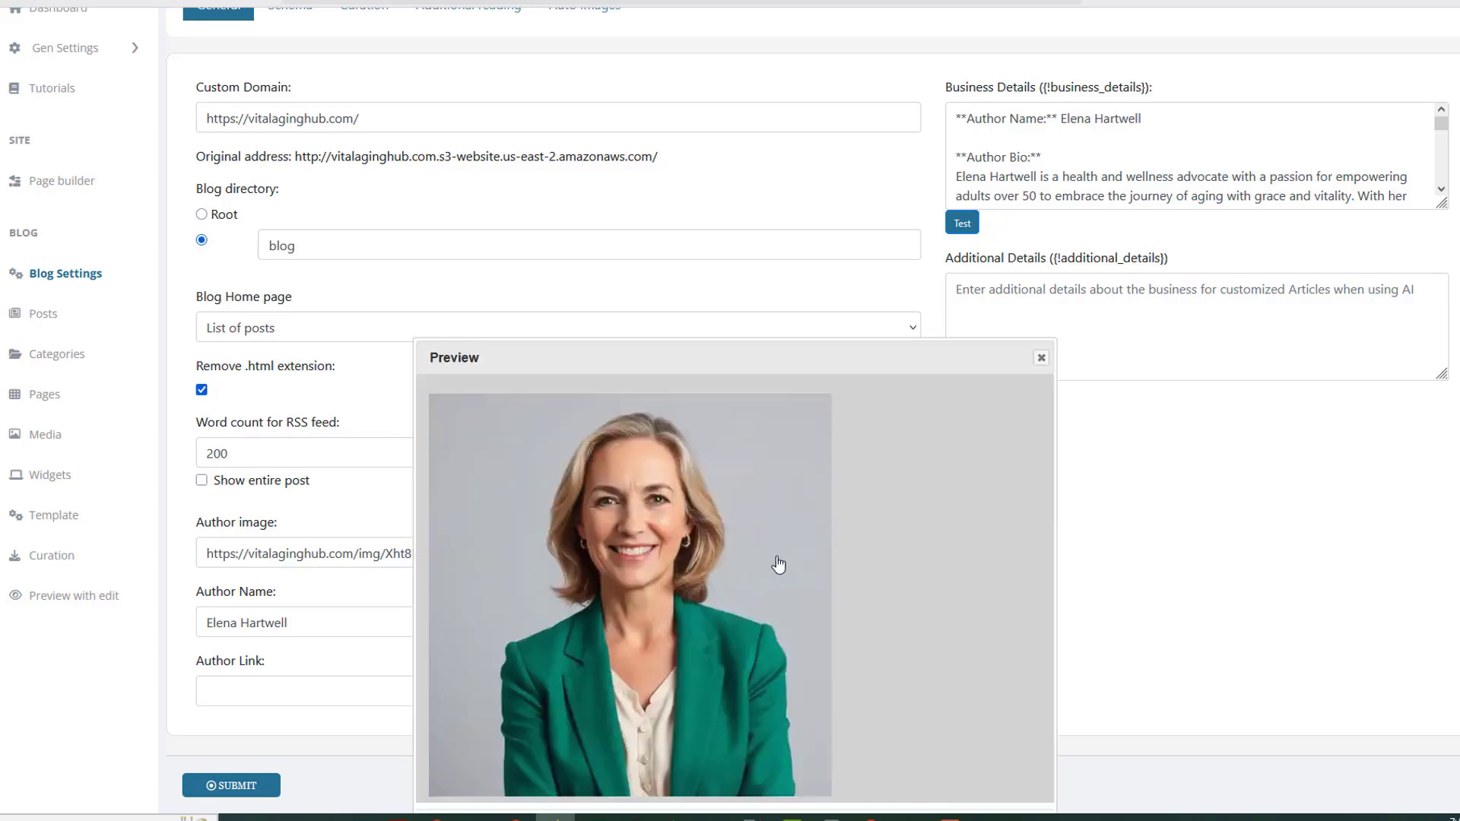
left_click(1041, 359)
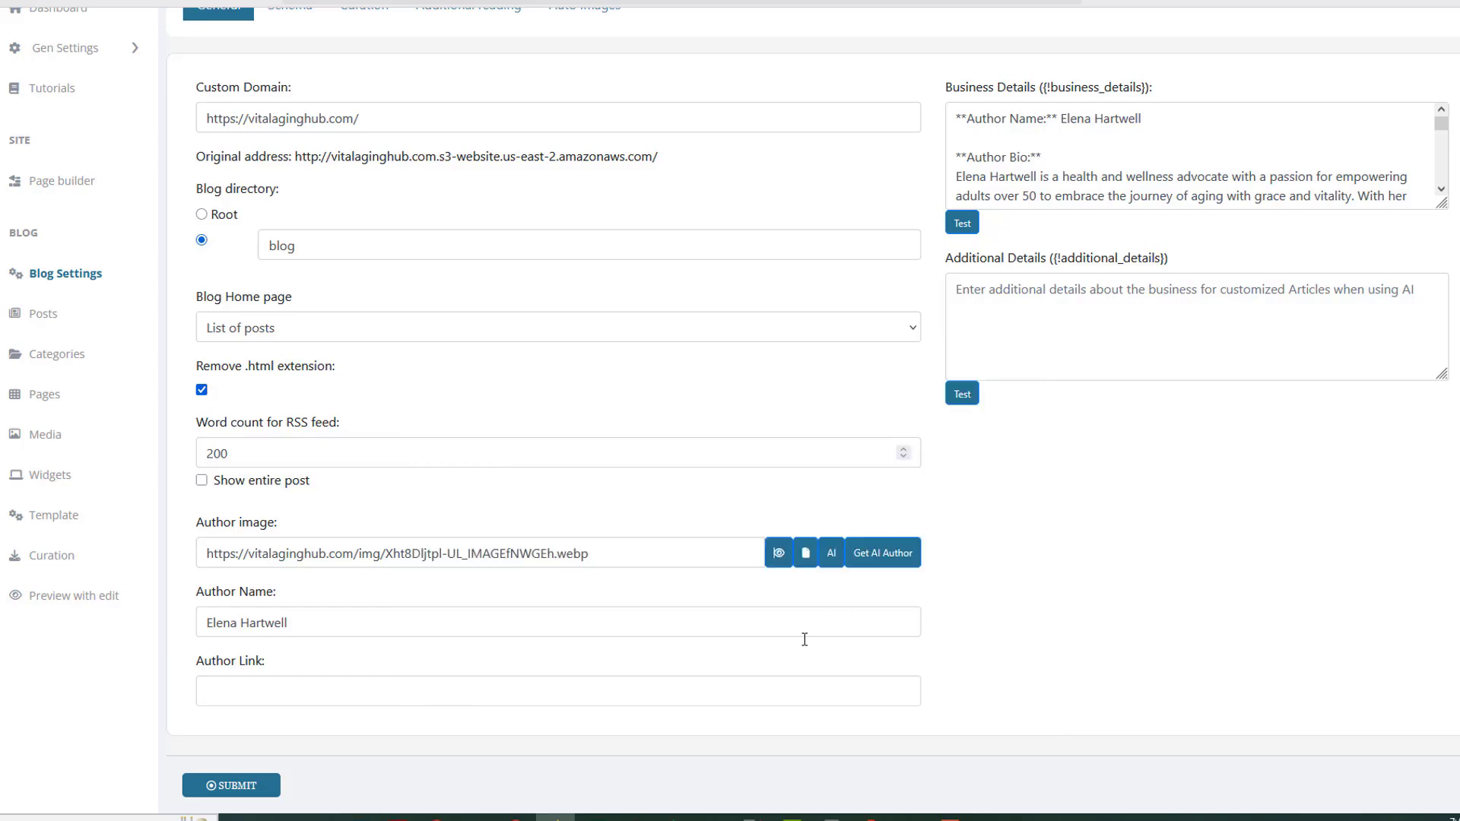
Step: View the AI generation prompts and image engine settings for the author image, and close them without changes
left_click(833, 558)
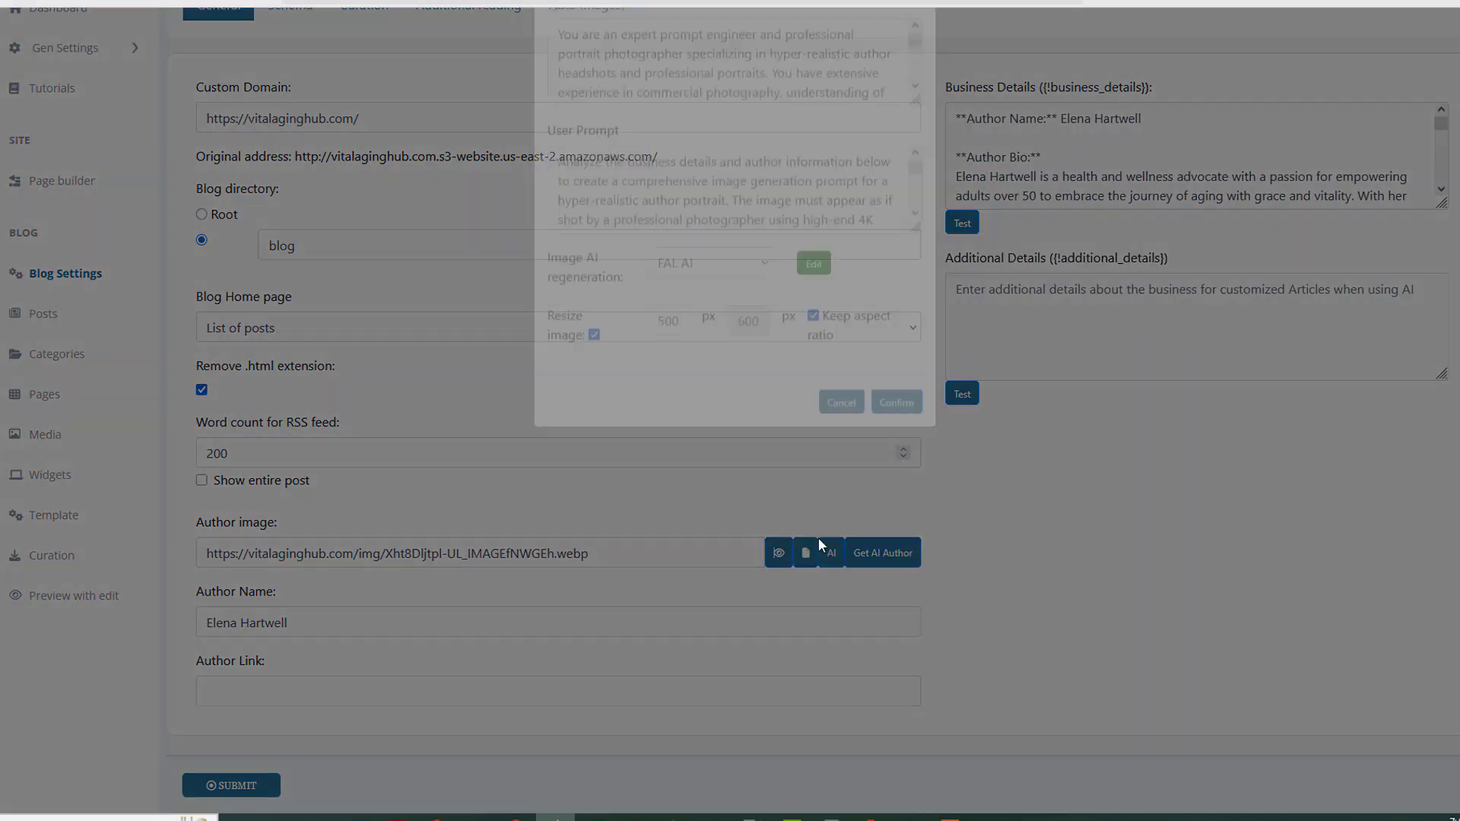
left_click(813, 366)
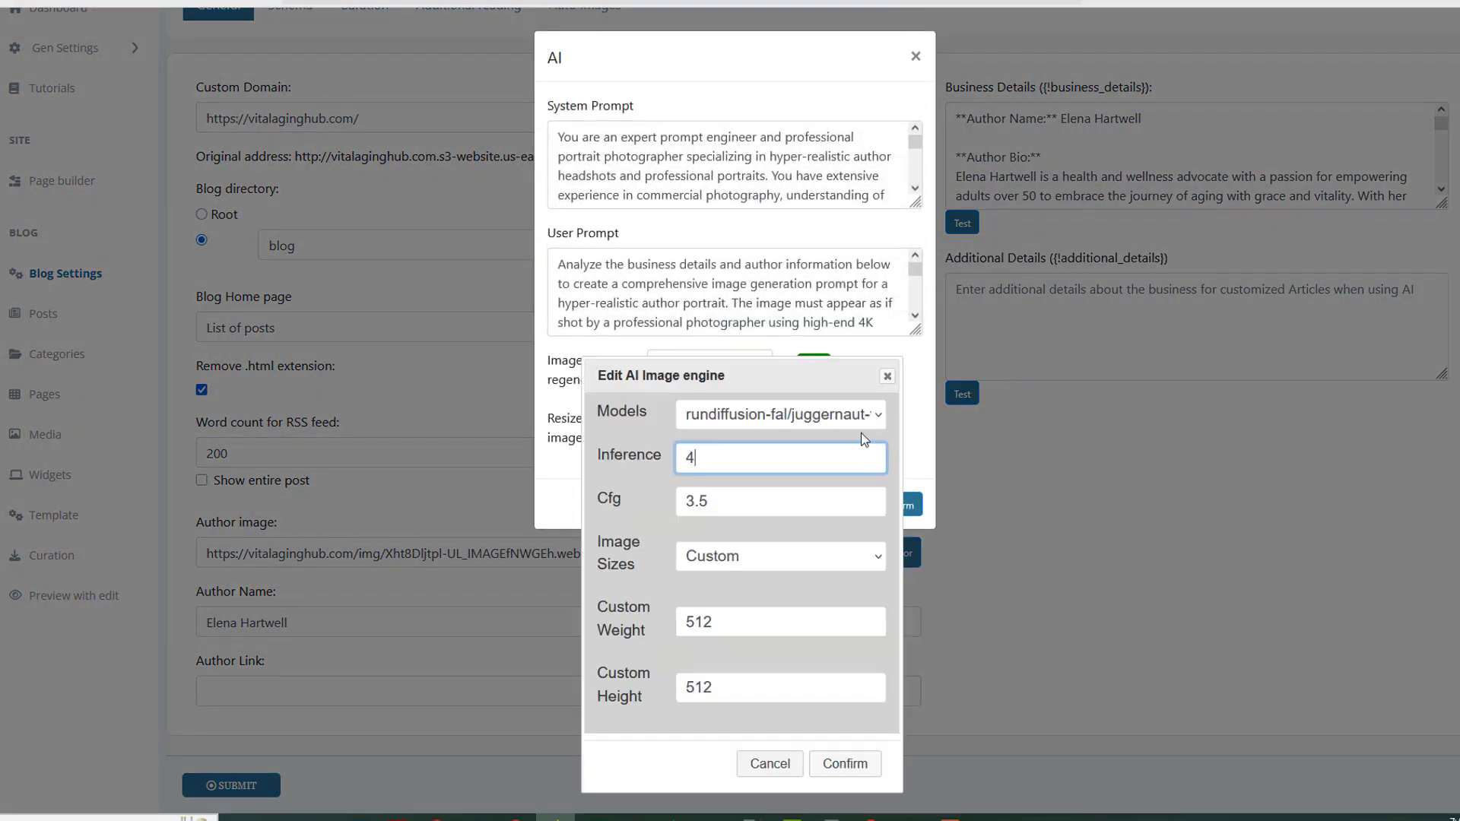
left_click(894, 379)
left_click(1125, 592)
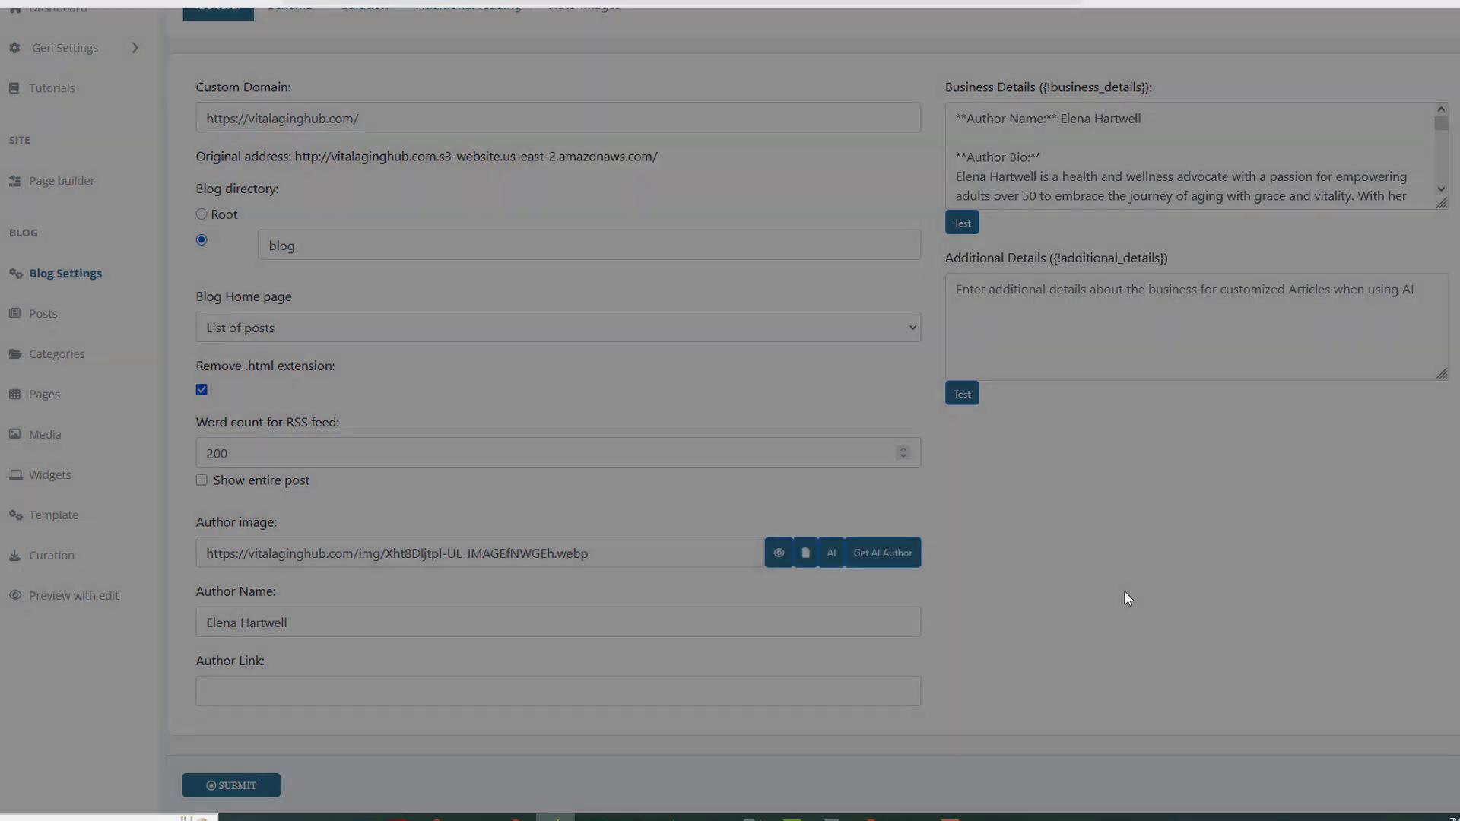
Step: Enlarge the Business Details box and examine its placeholder, author bio, business description, mission statement, history and writing style
scroll(970, 612, "up", 2)
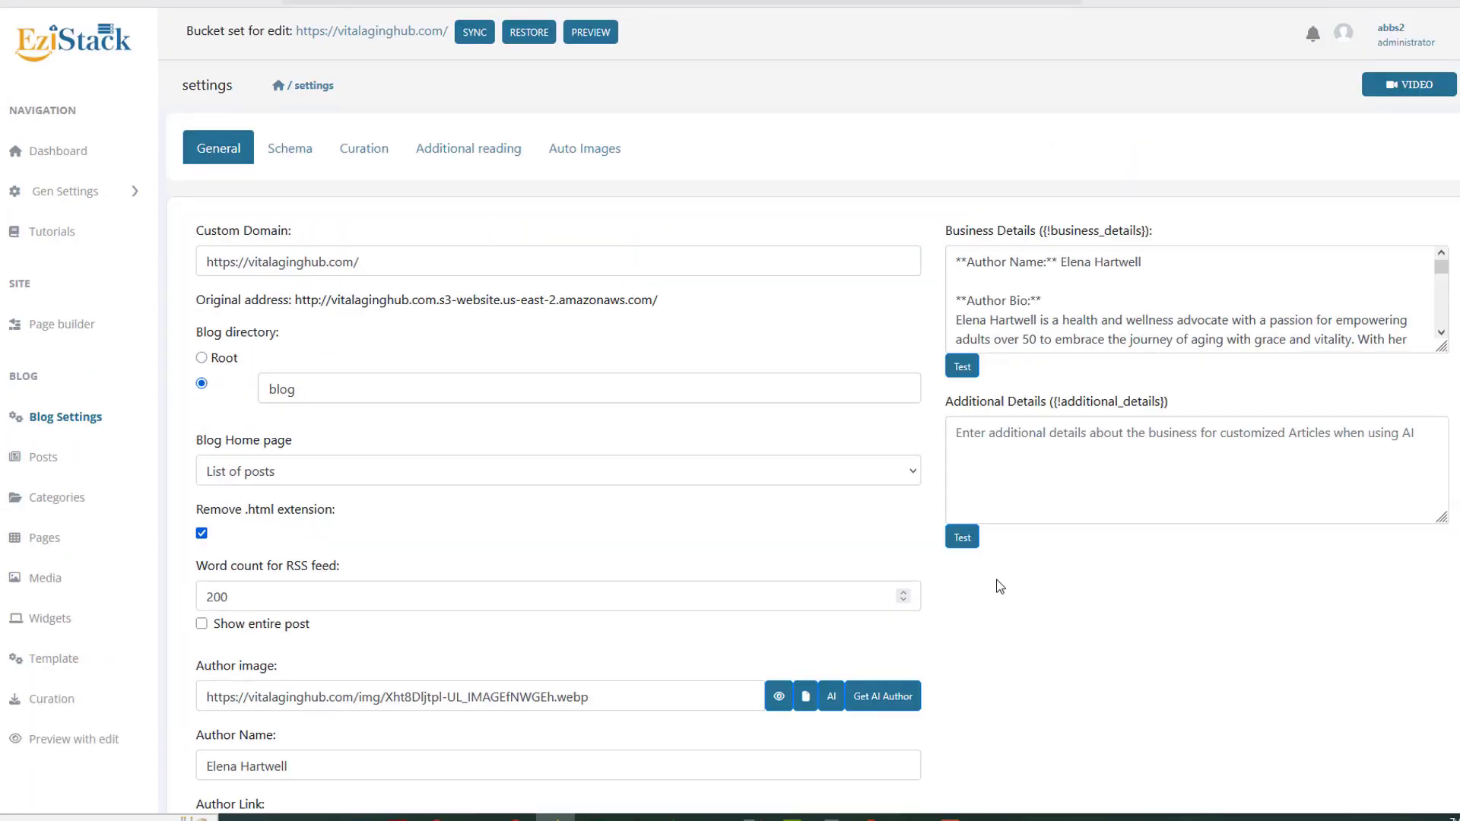
left_click_drag(1442, 345, 1441, 698)
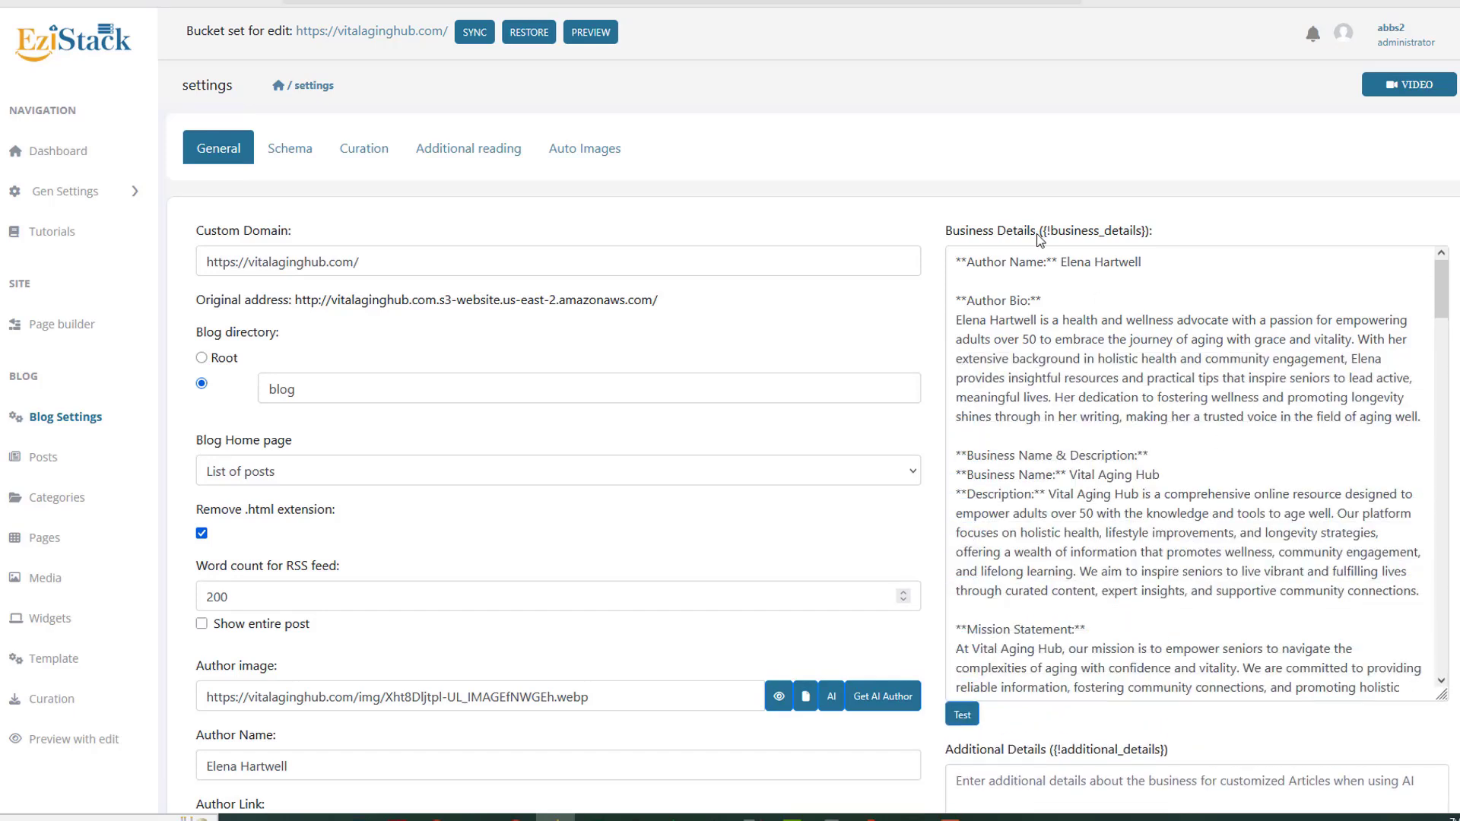
left_click_drag(1036, 233, 1154, 234)
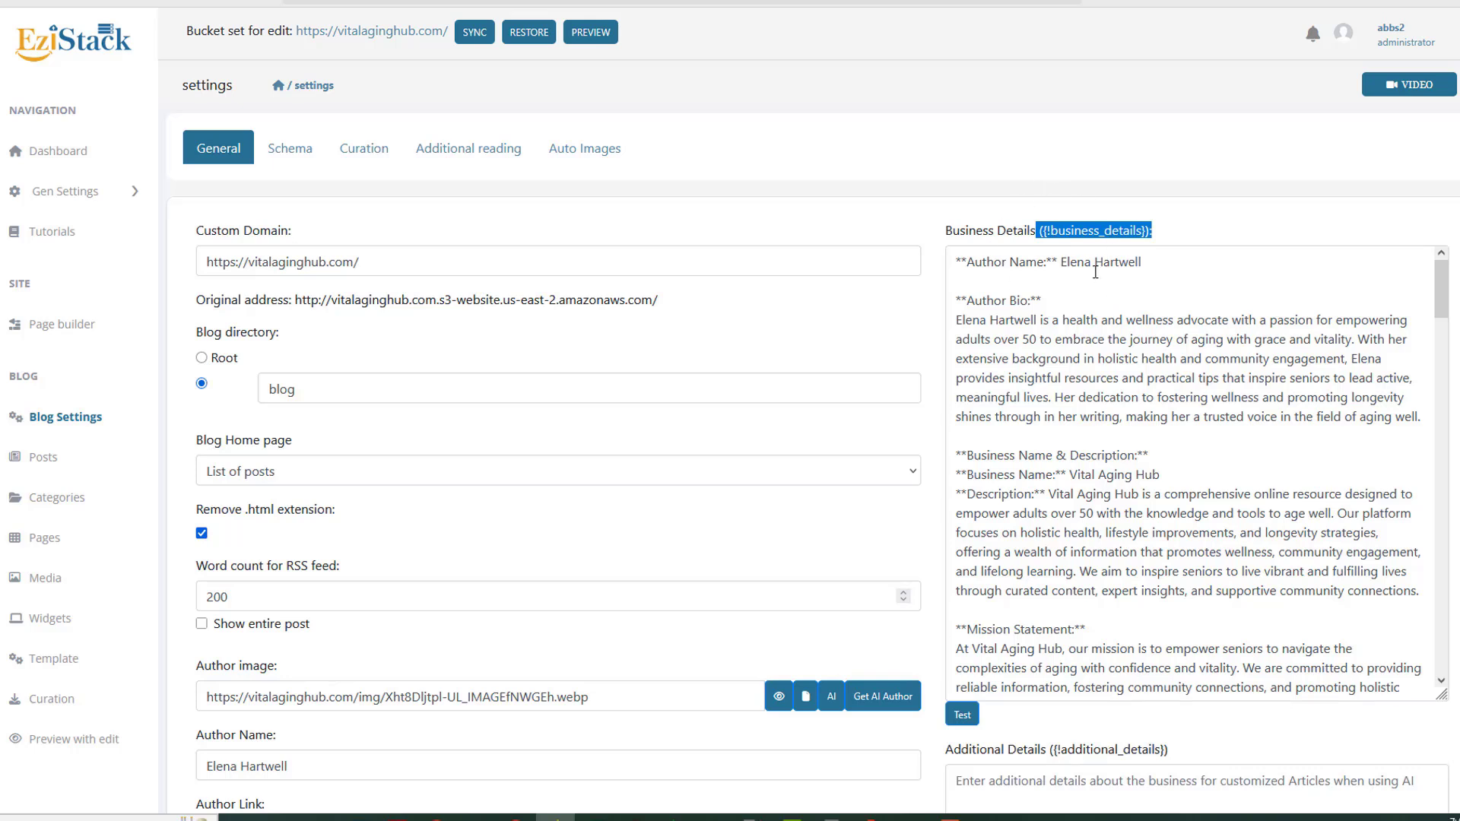
left_click(1080, 356)
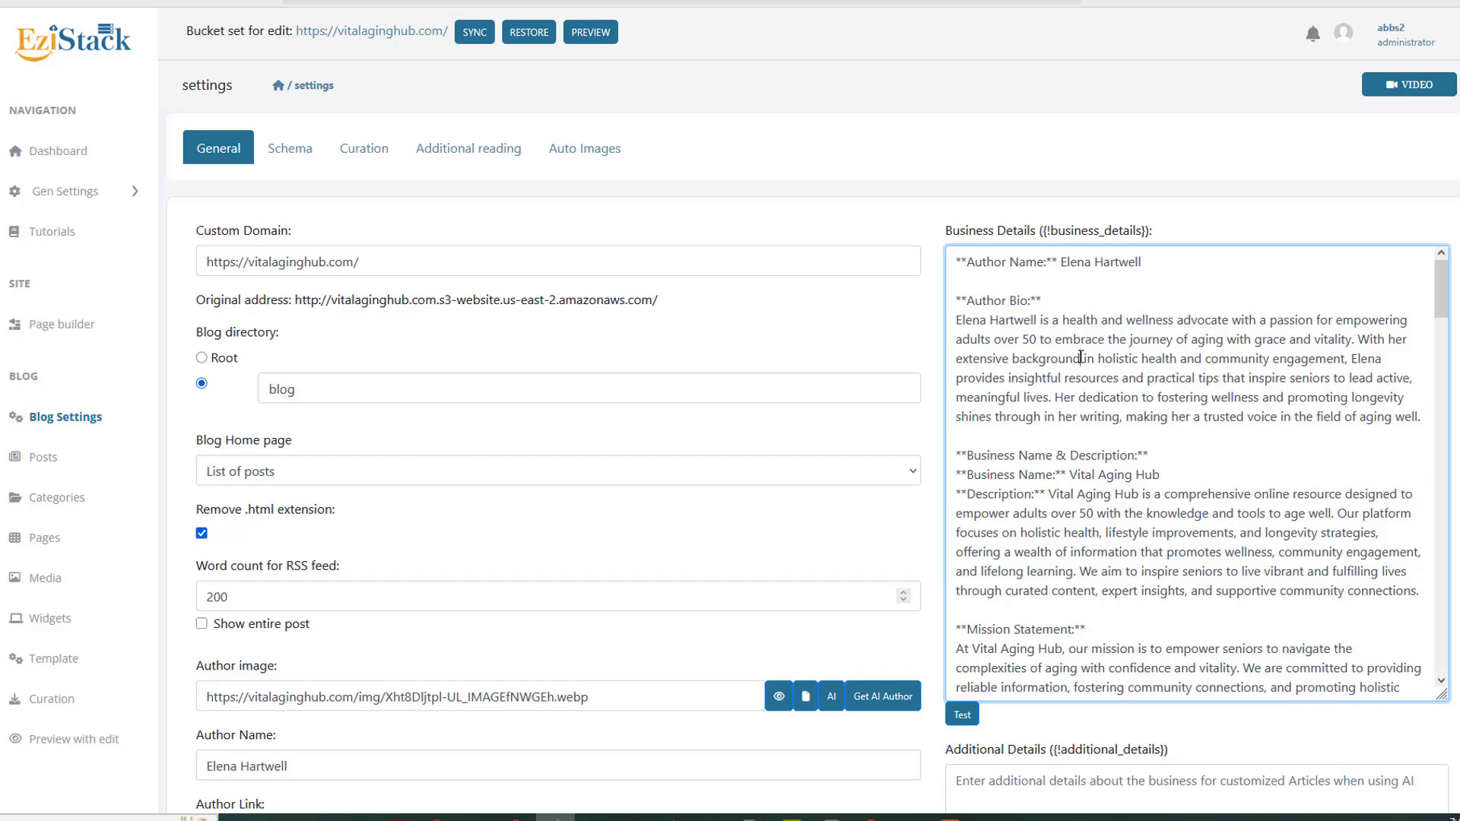
left_click_drag(1056, 294, 953, 306)
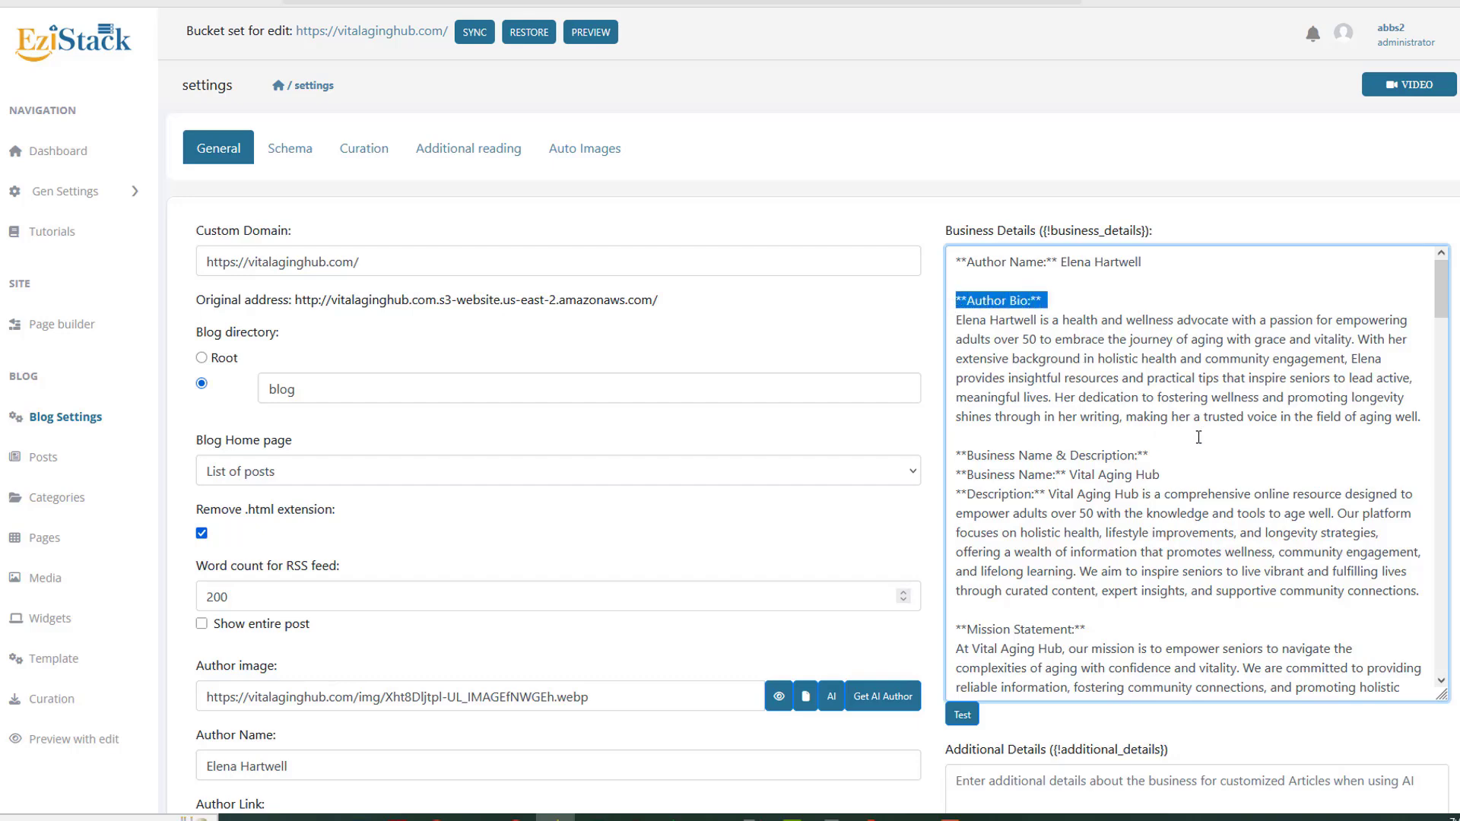
left_click_drag(1164, 441, 1003, 457)
scroll(1005, 458, "down", 4)
left_click_drag(1129, 329, 967, 330)
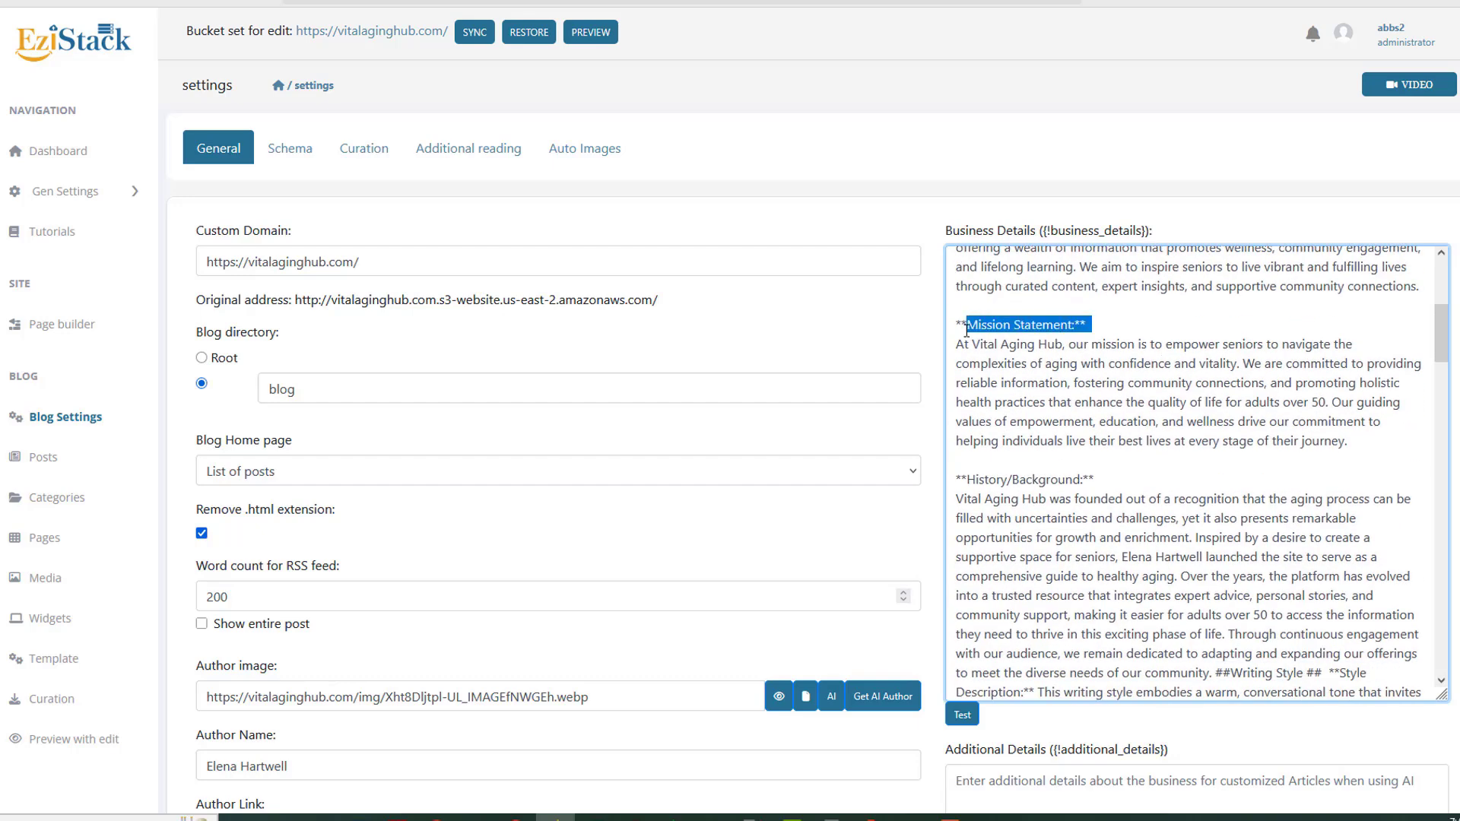
left_click_drag(1181, 495, 941, 497)
scroll(940, 495, "down", 2)
scroll(1065, 443, "down", 4)
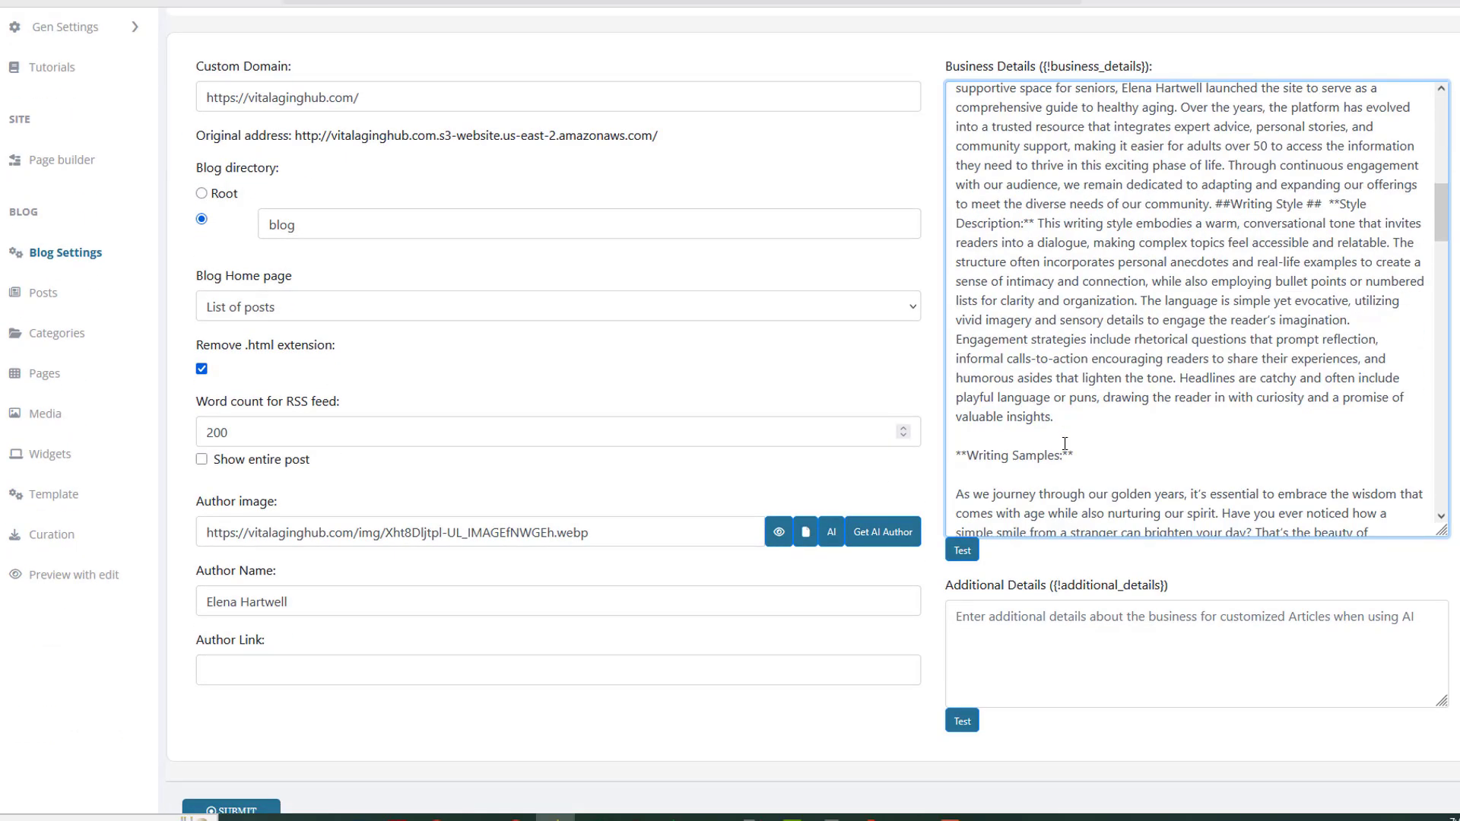
Step: Review the writing samples and website color palette, and put the "## Logo Colors" heading on its own line in Business Details
scroll(1065, 443, "down", 3)
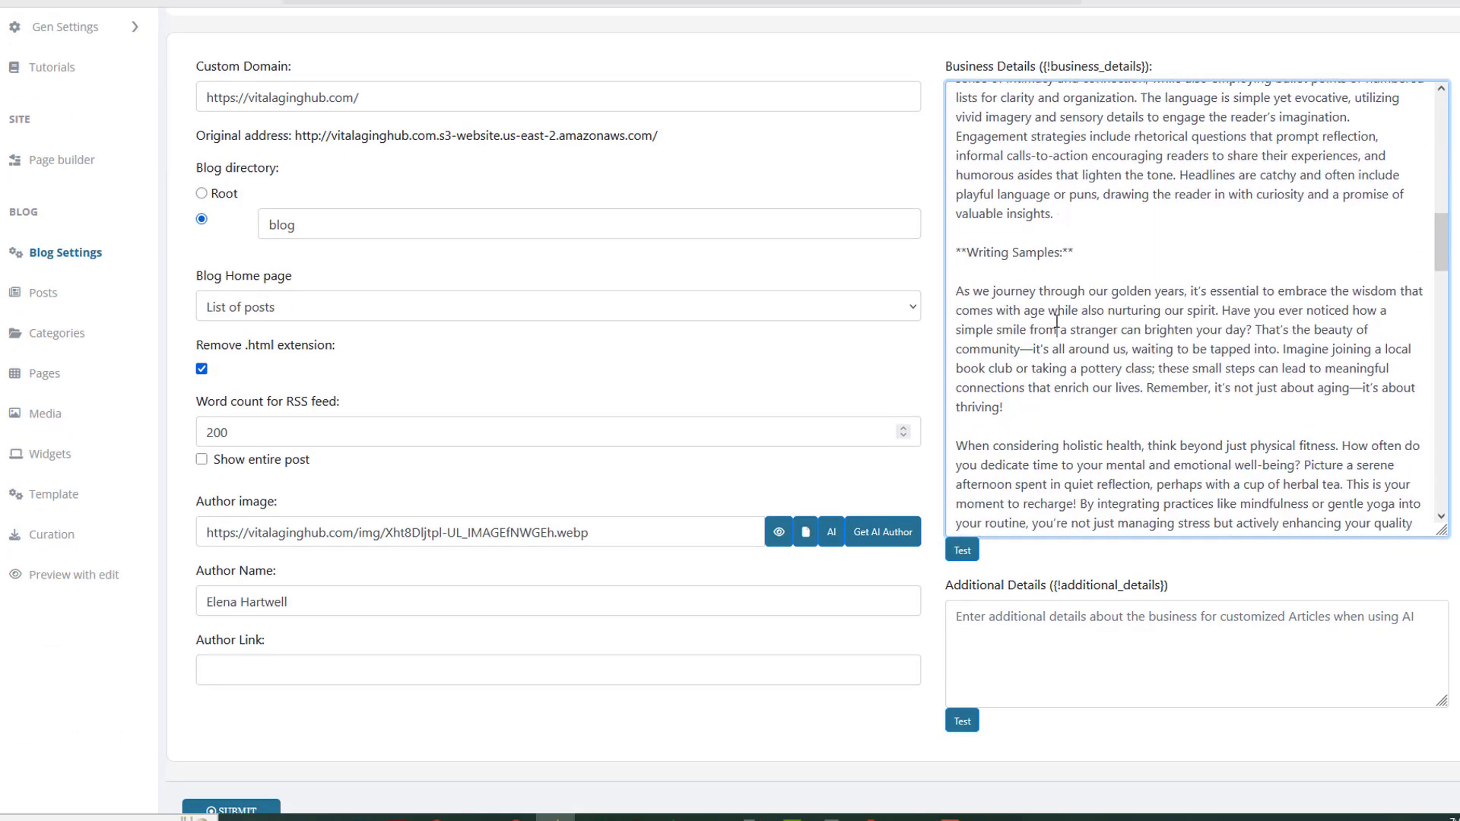
scroll(1057, 322, "down", 10)
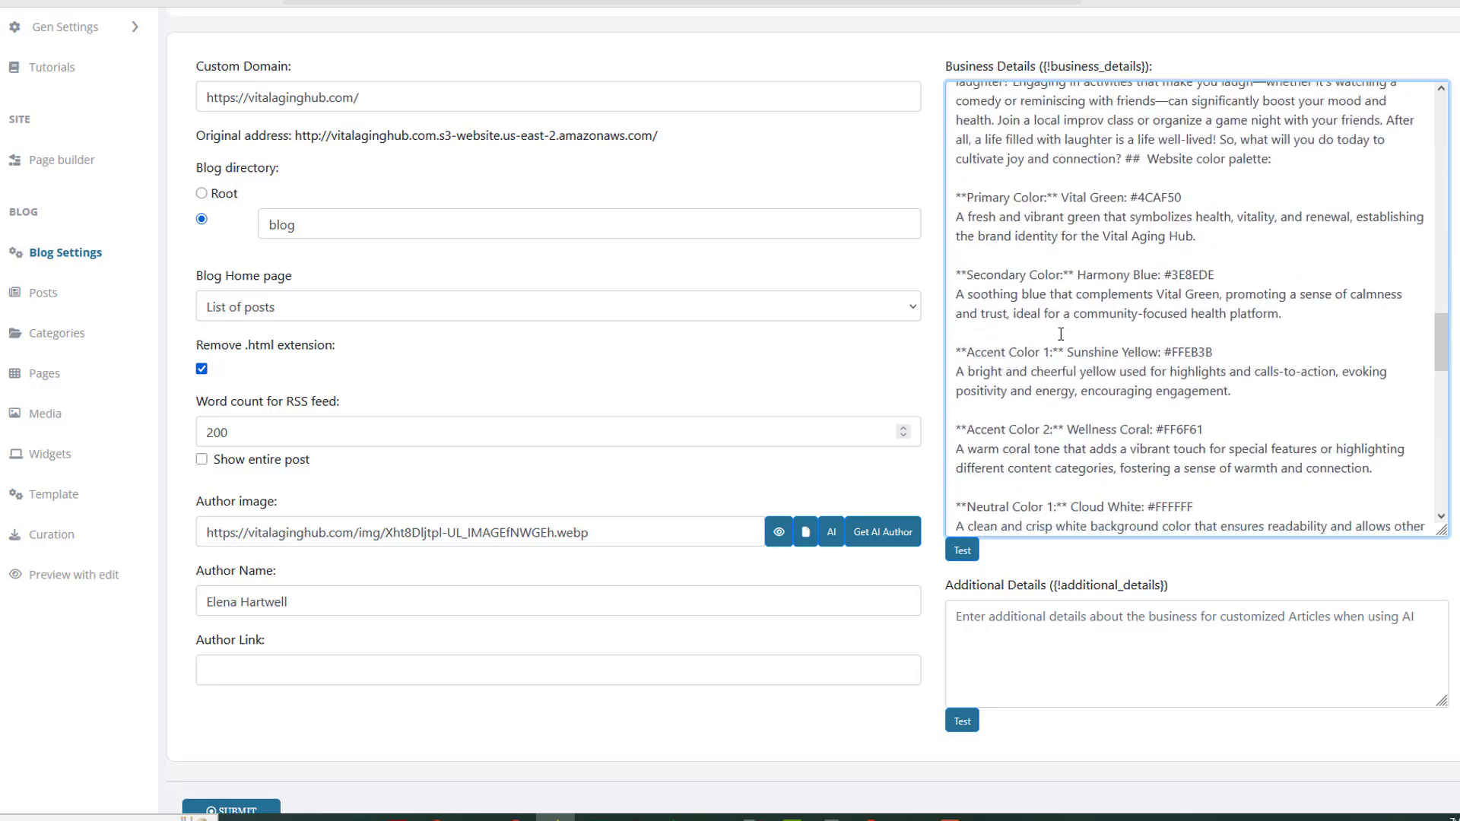
scroll(1064, 258, "down", 1)
left_click_drag(994, 183, 1184, 182)
scroll(1147, 410, "down", 6)
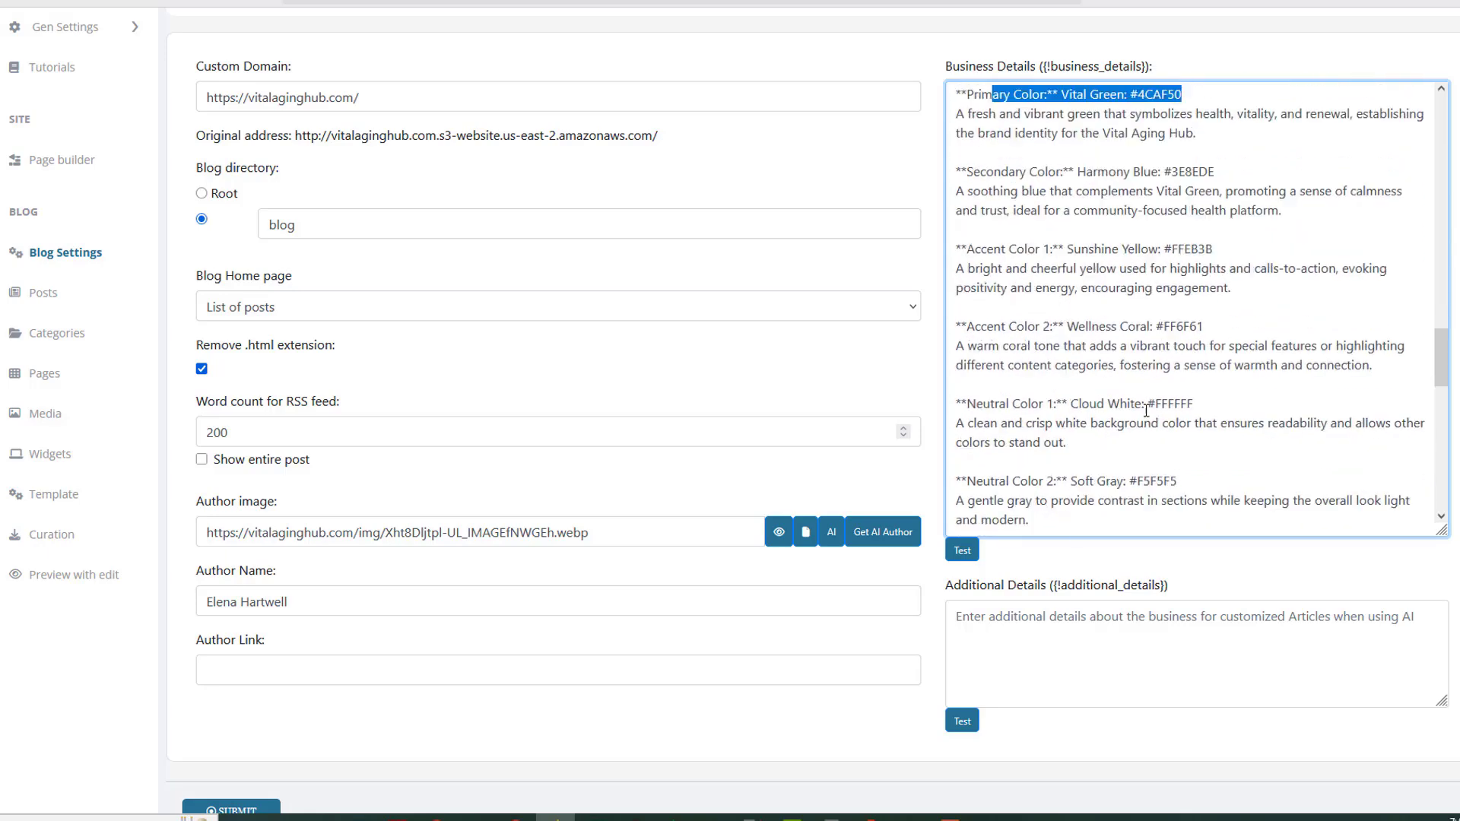
scroll(1146, 411, "down", 8)
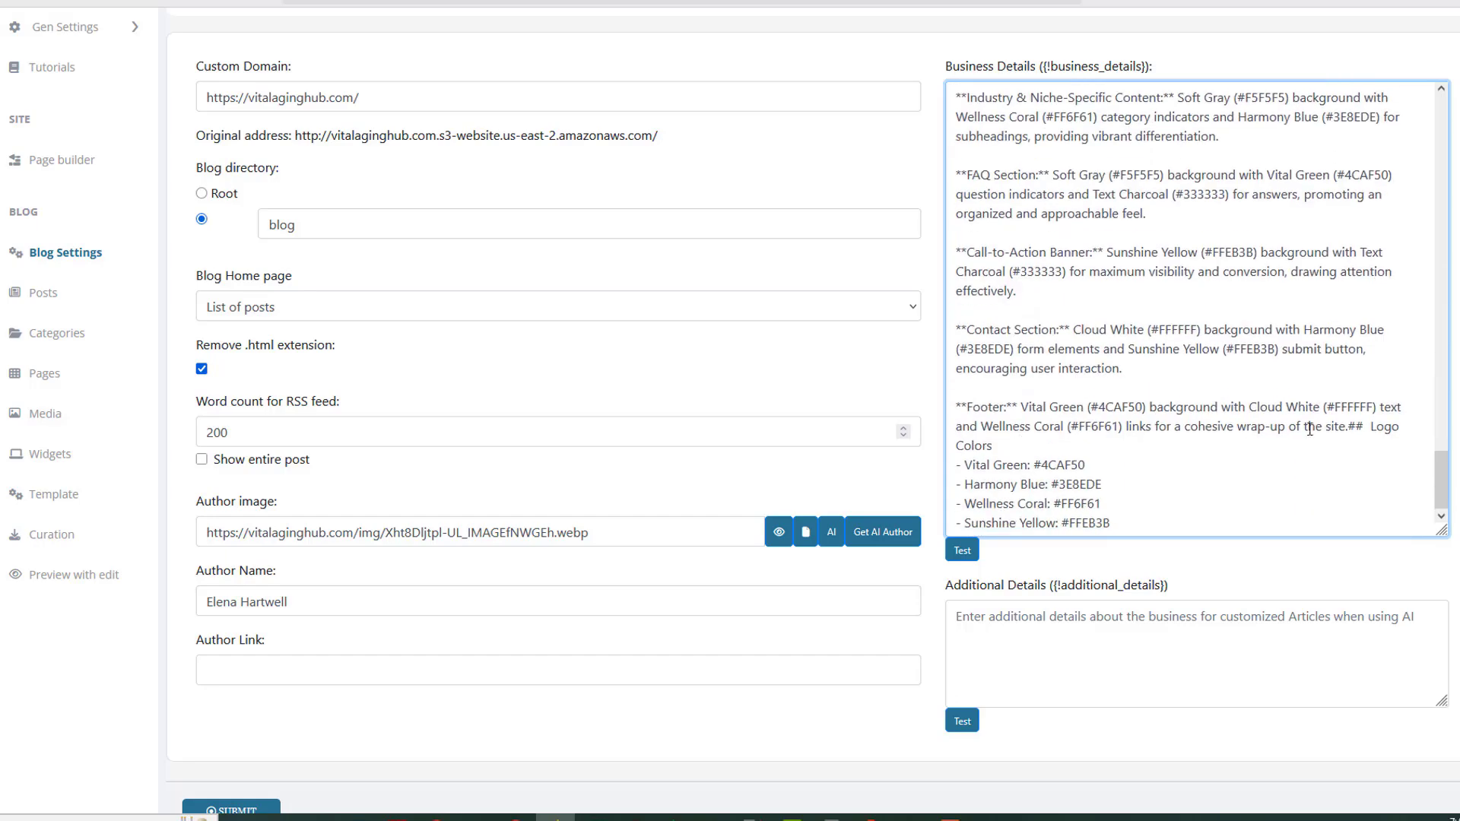
key("Return")
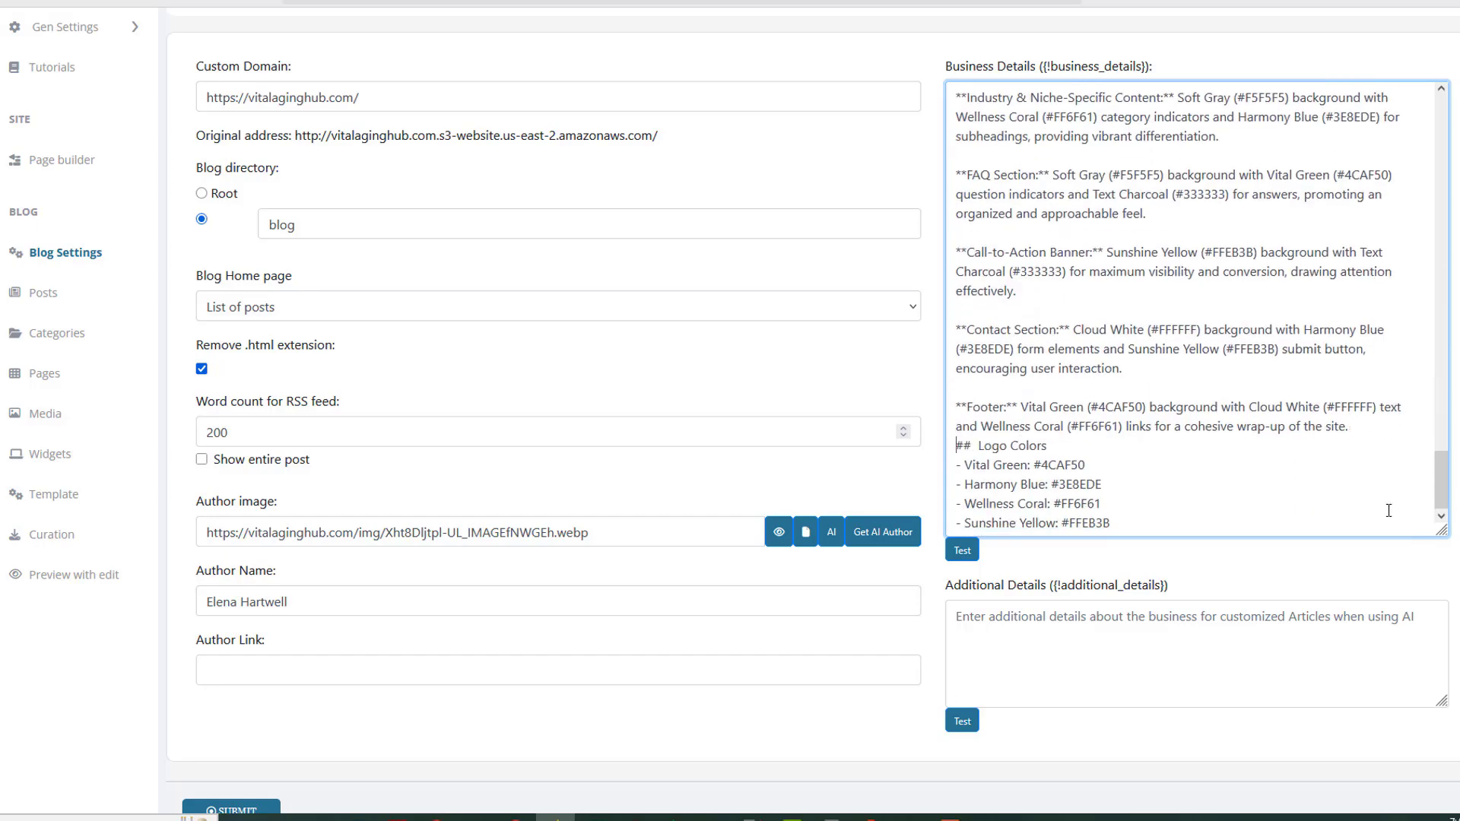
Step: Replace the author name at the start of Business Details with the new author's full name
scroll(1090, 464, "up", 20)
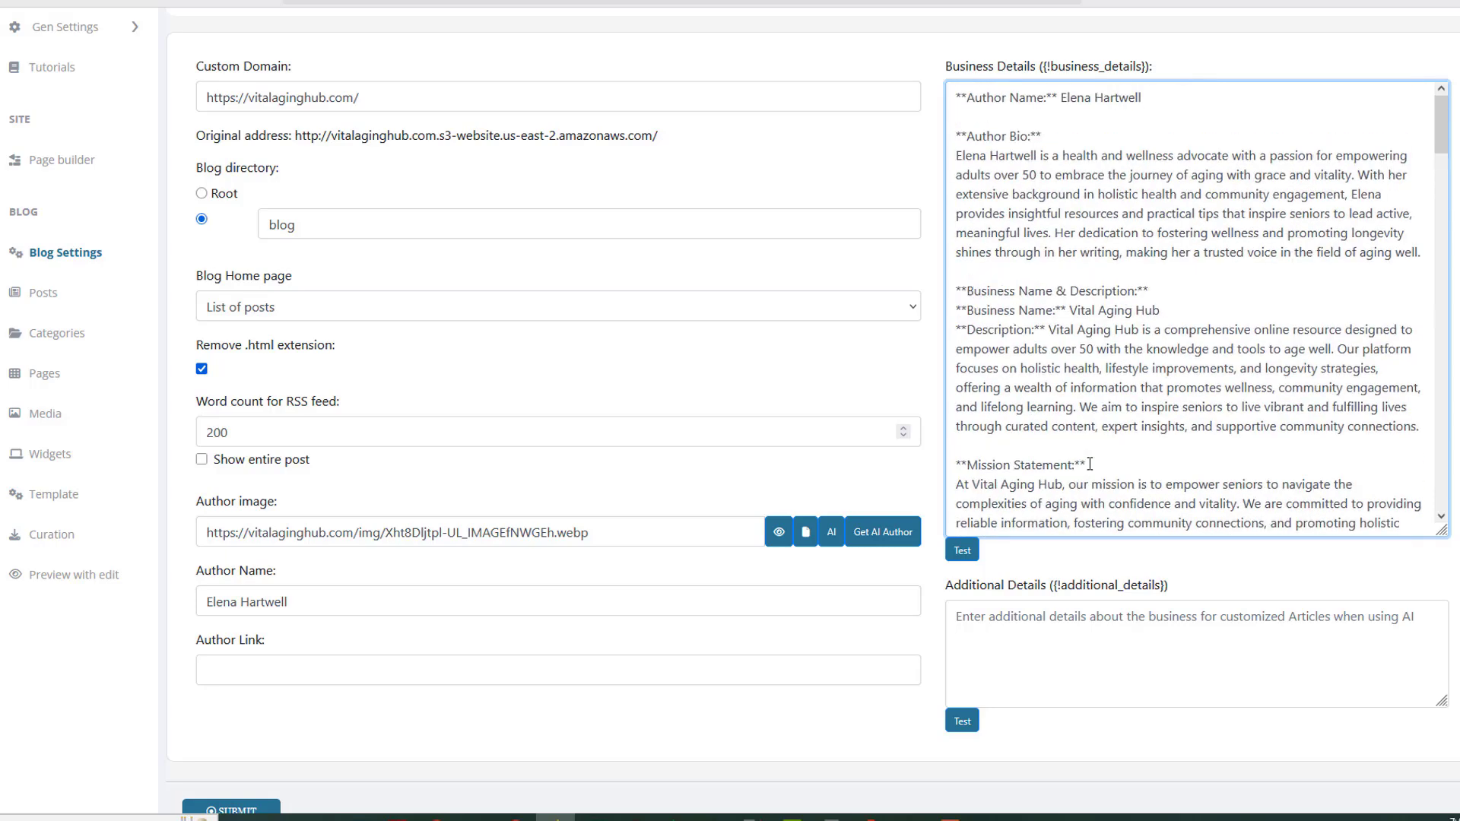
scroll(1252, 687, "up", 3)
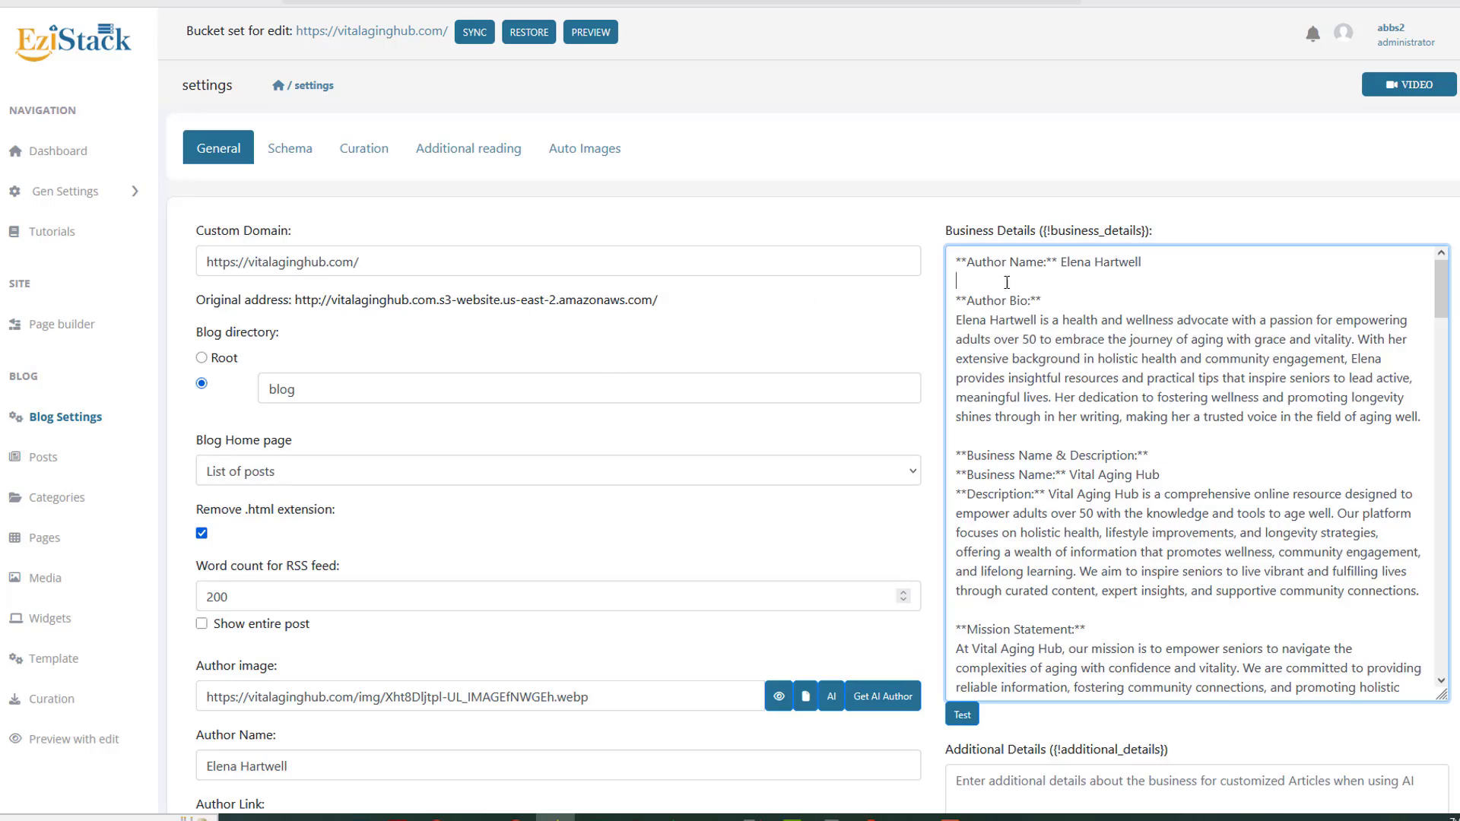
left_click_drag(1154, 260, 1057, 260)
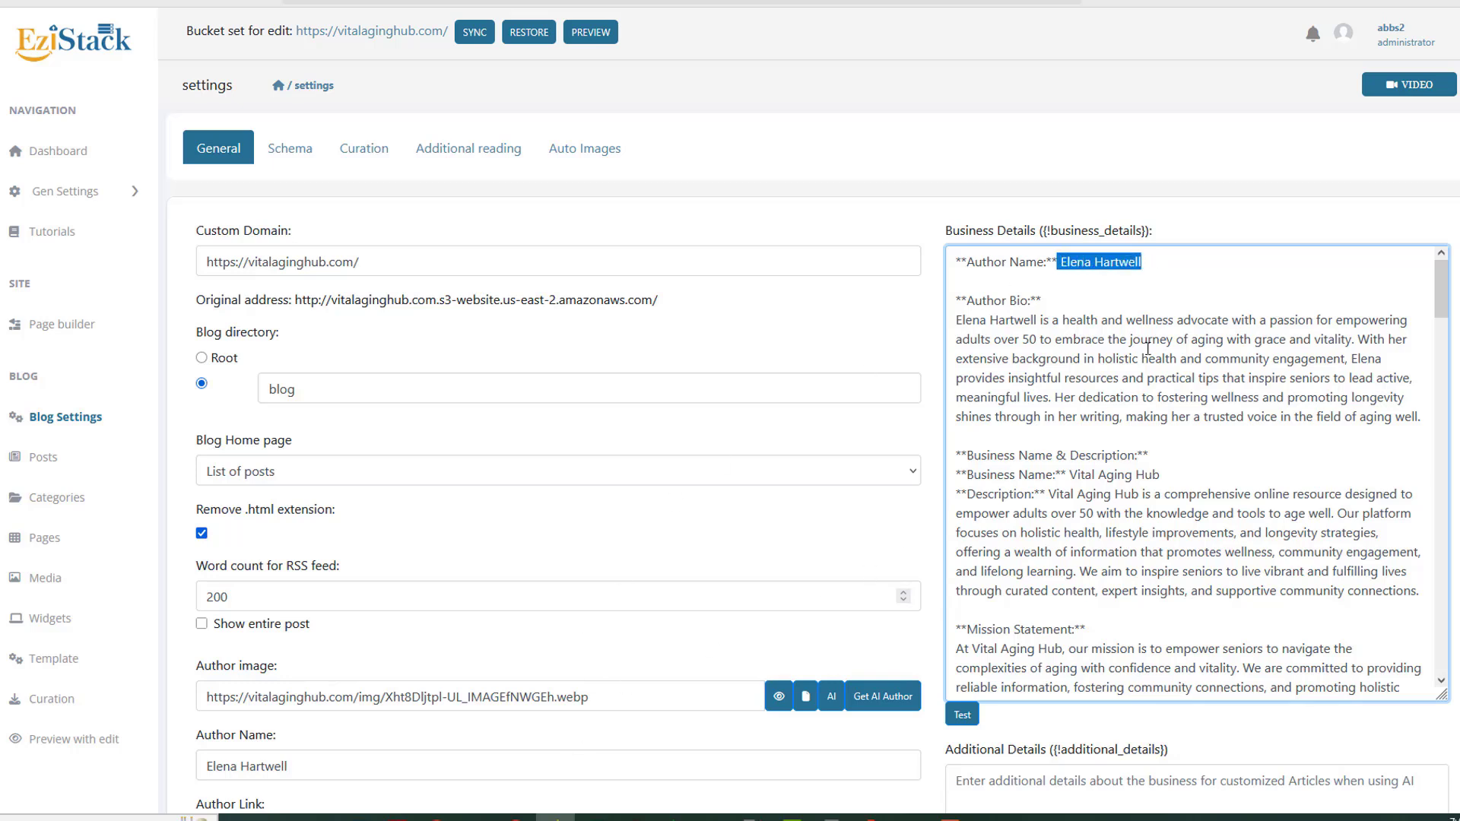
key("ctrl+a")
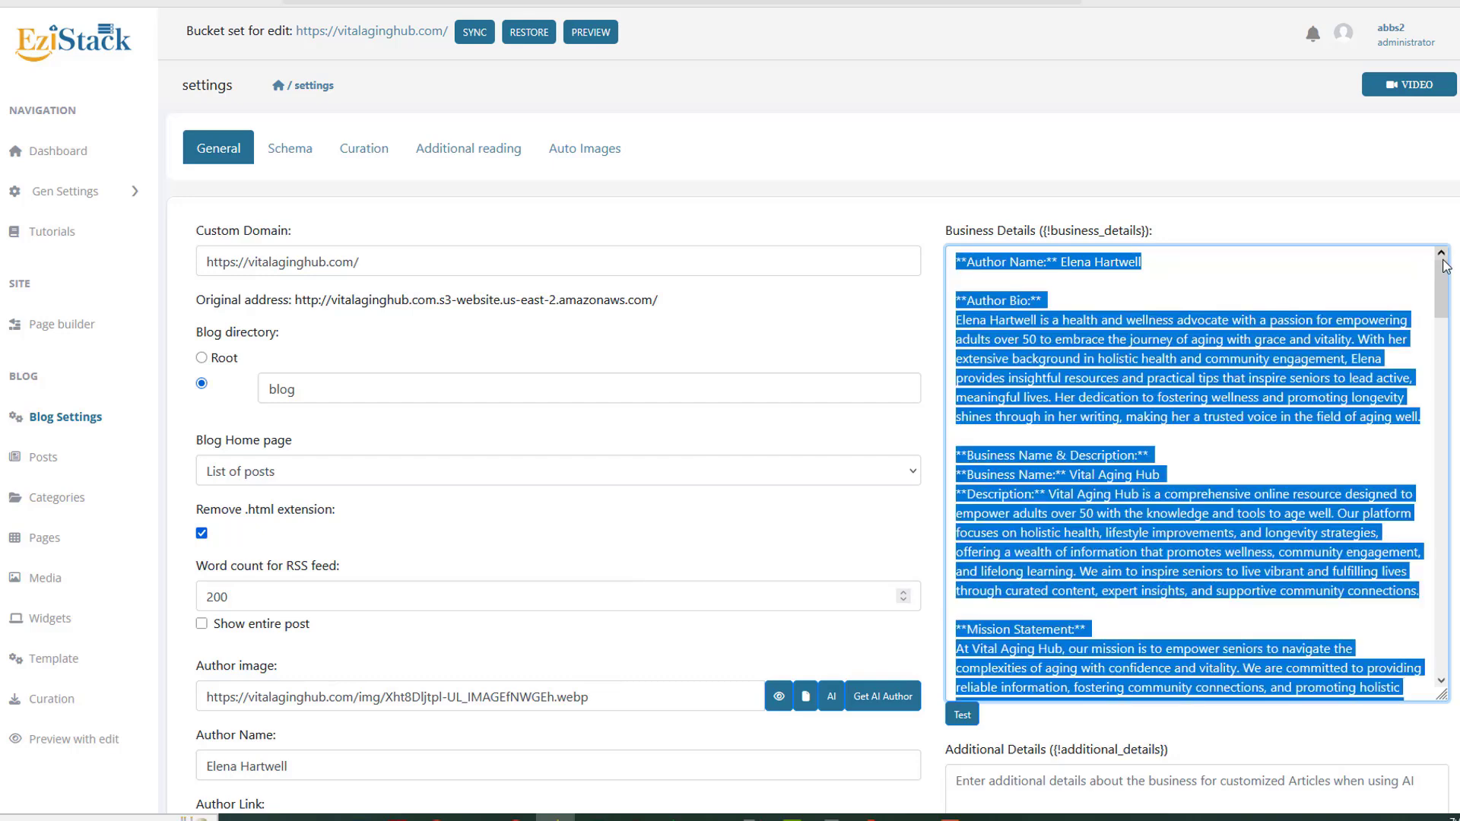
left_click(1215, 353)
left_click_drag(1115, 267, 1063, 270)
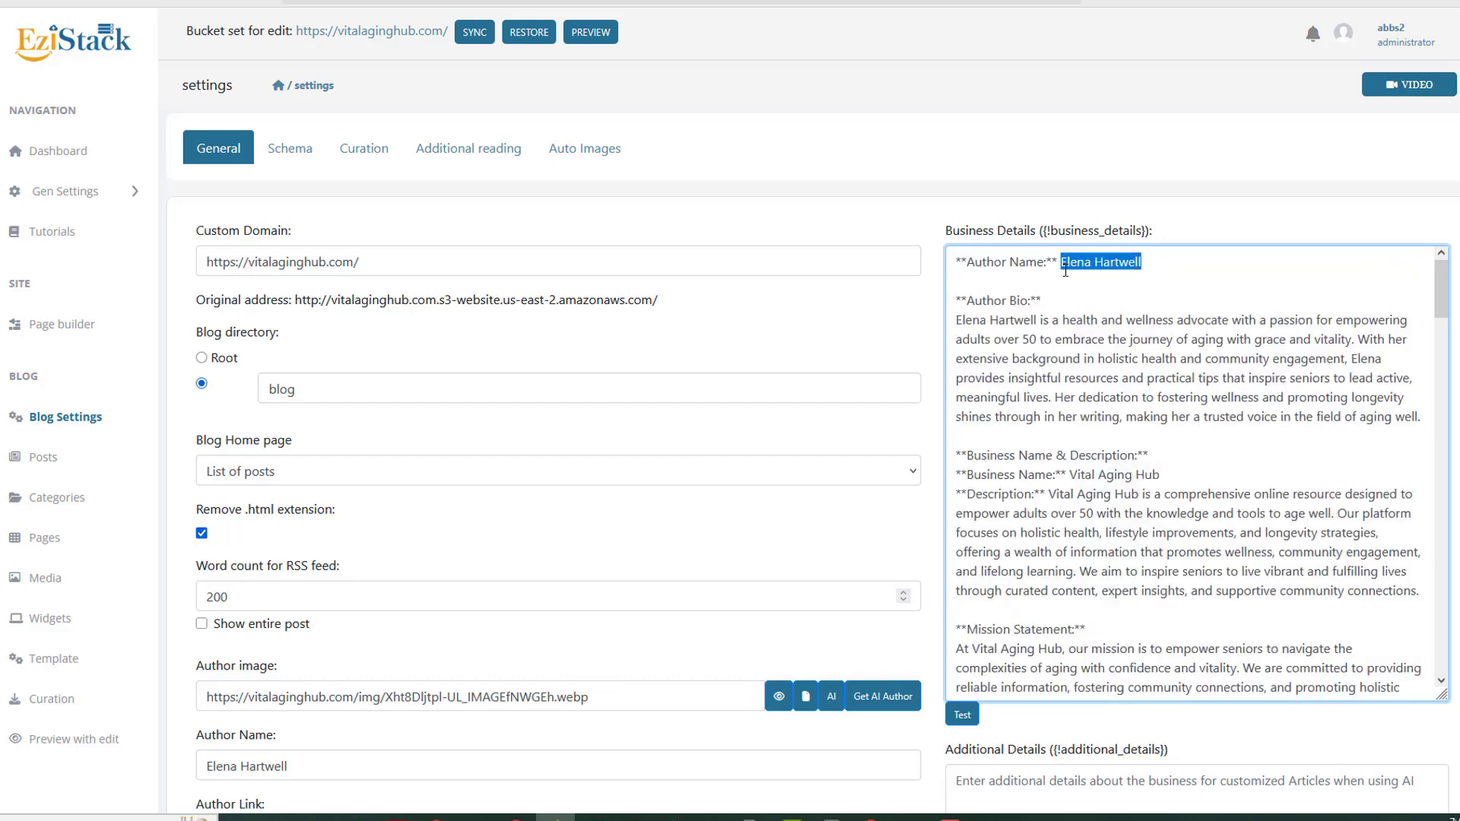
type("Abbas")
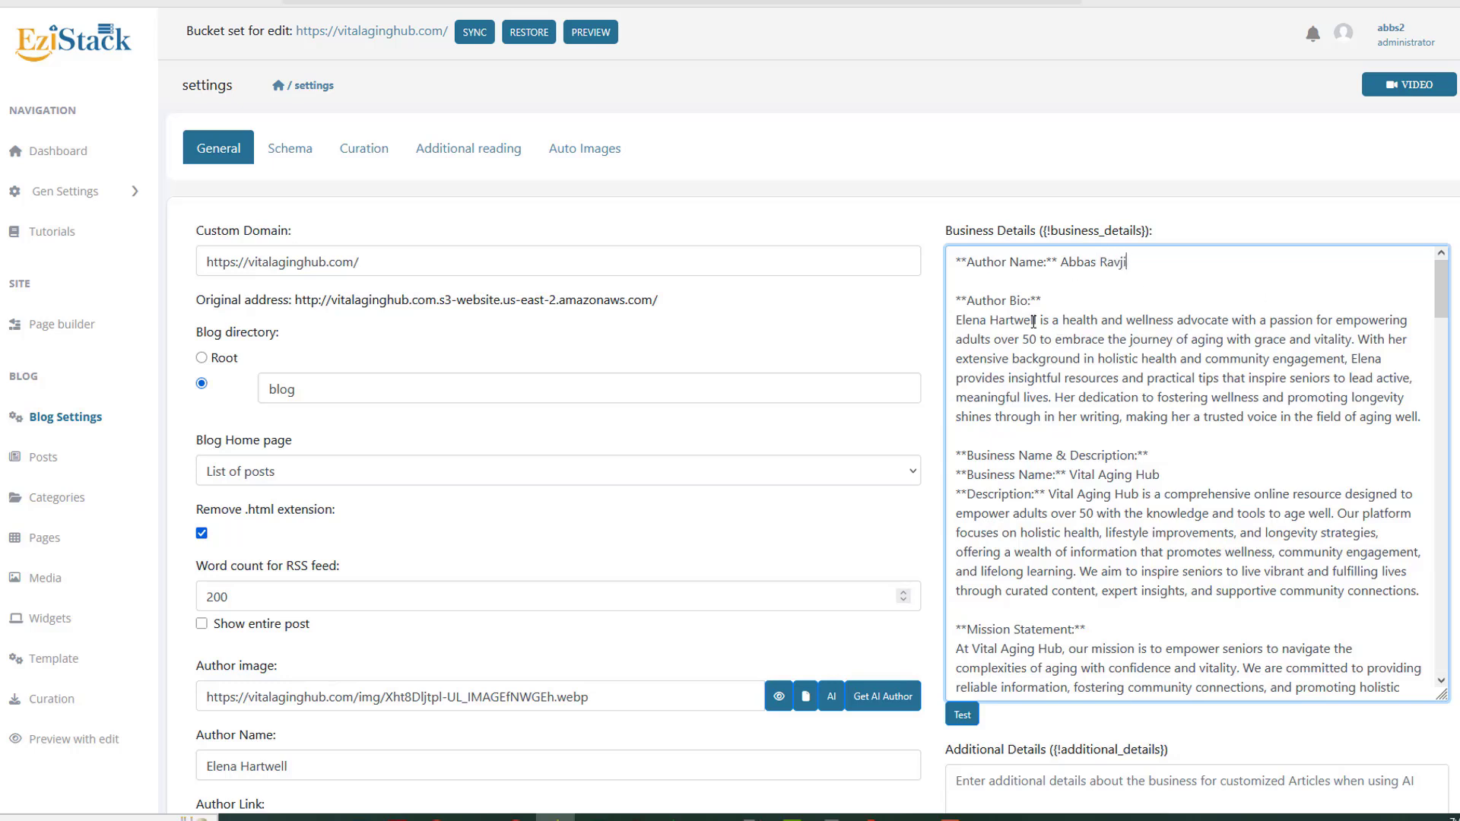
Step: Rewrite the Author Bio with the new author's name and "is a internet marketer, he is aged 43 of inidan origin and is bold.", deleting the old bio
left_click_drag(1041, 322, 945, 324)
type("Abbas ravj")
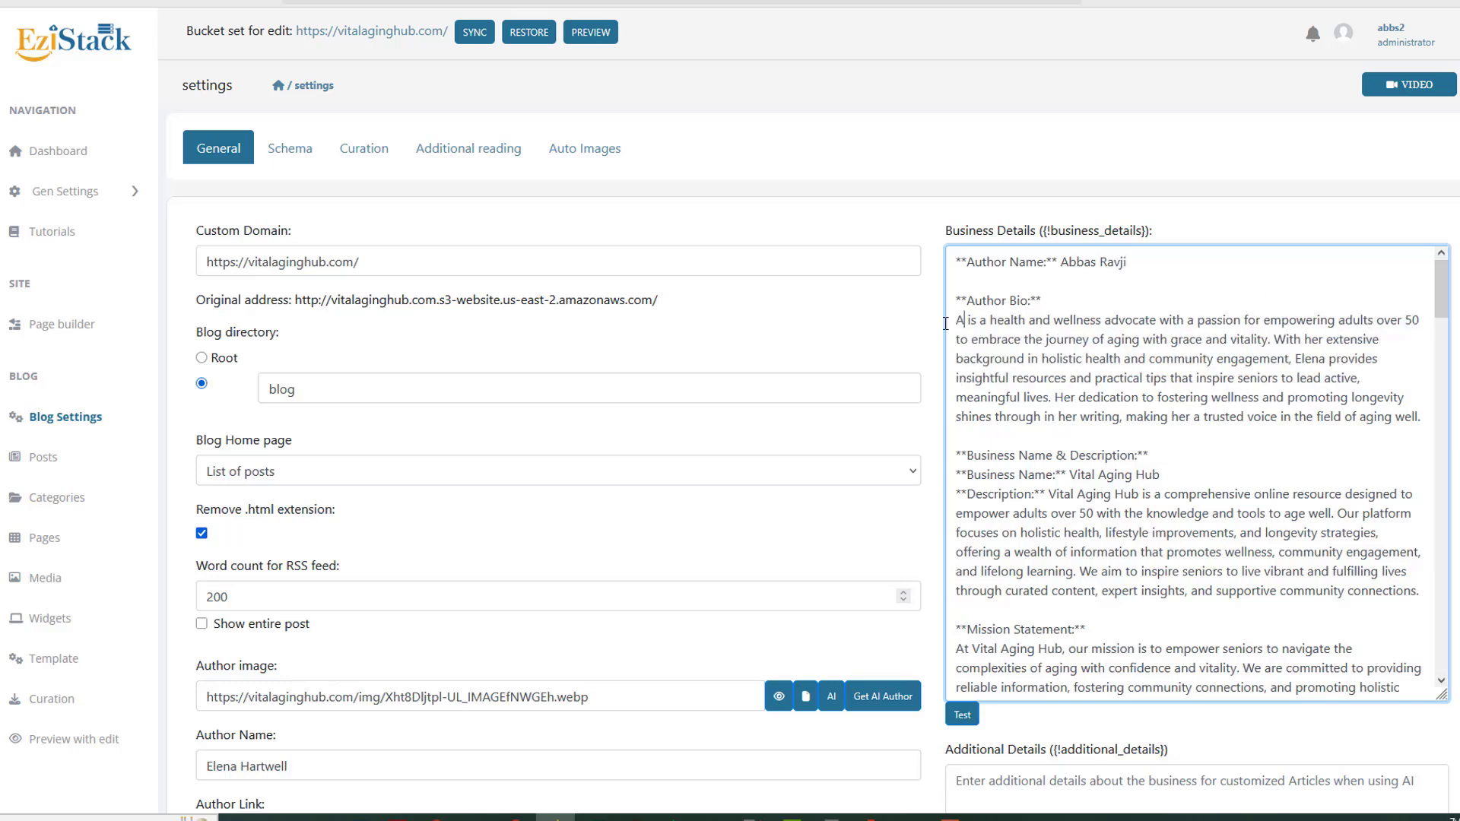
type("i is a internet ")
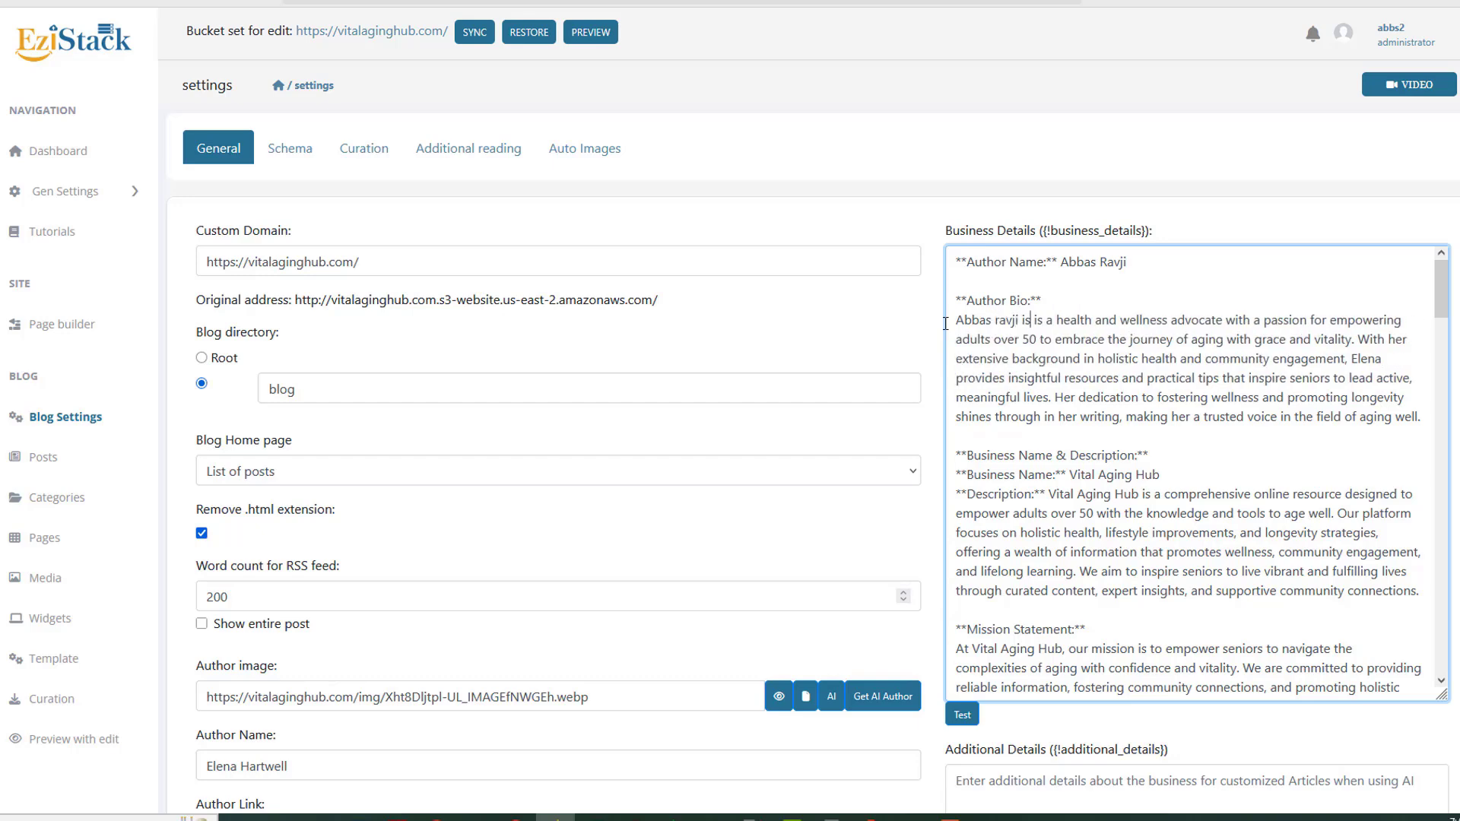
type("marketer")
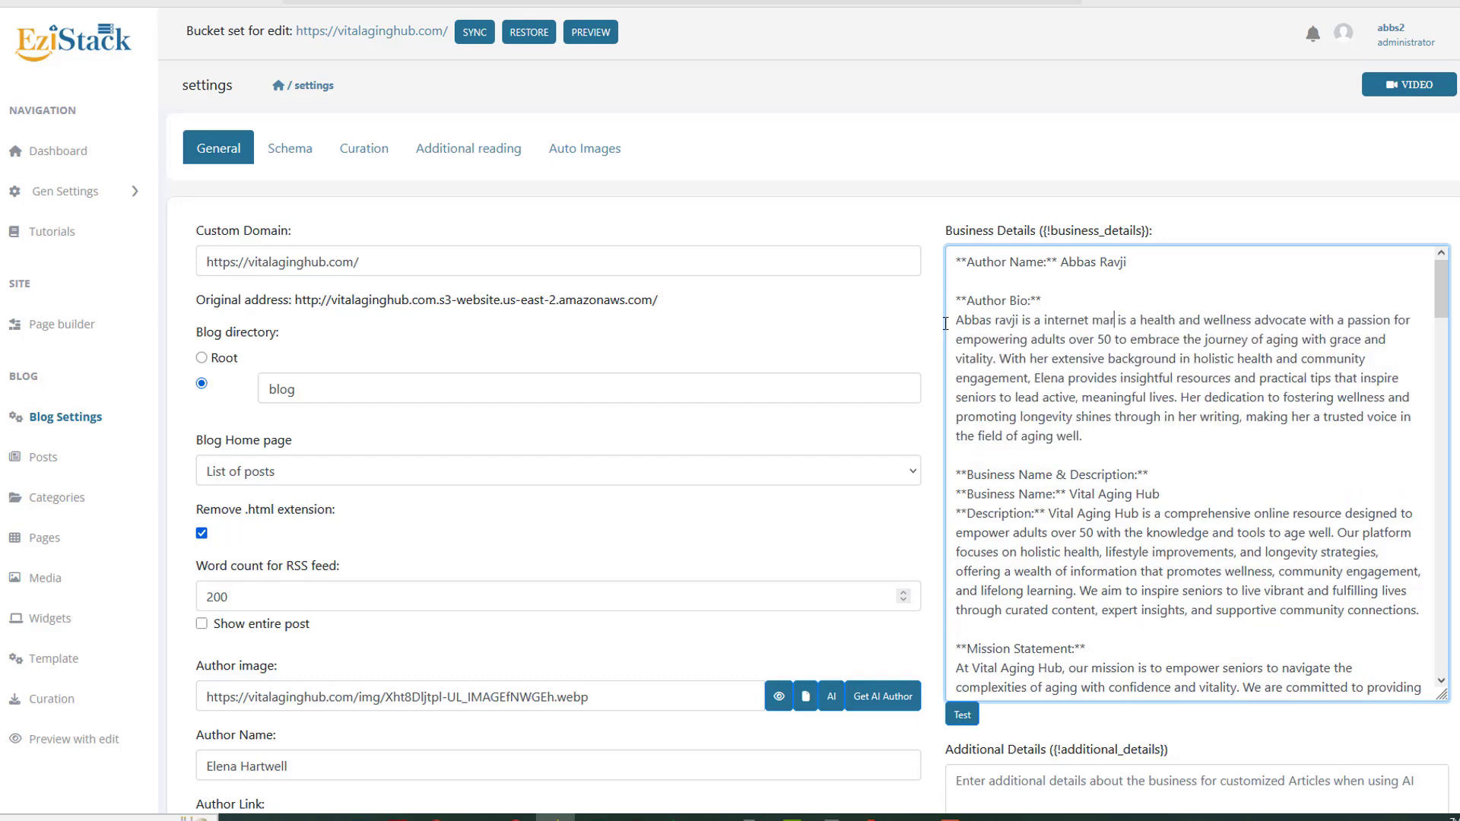
type(", he is aged")
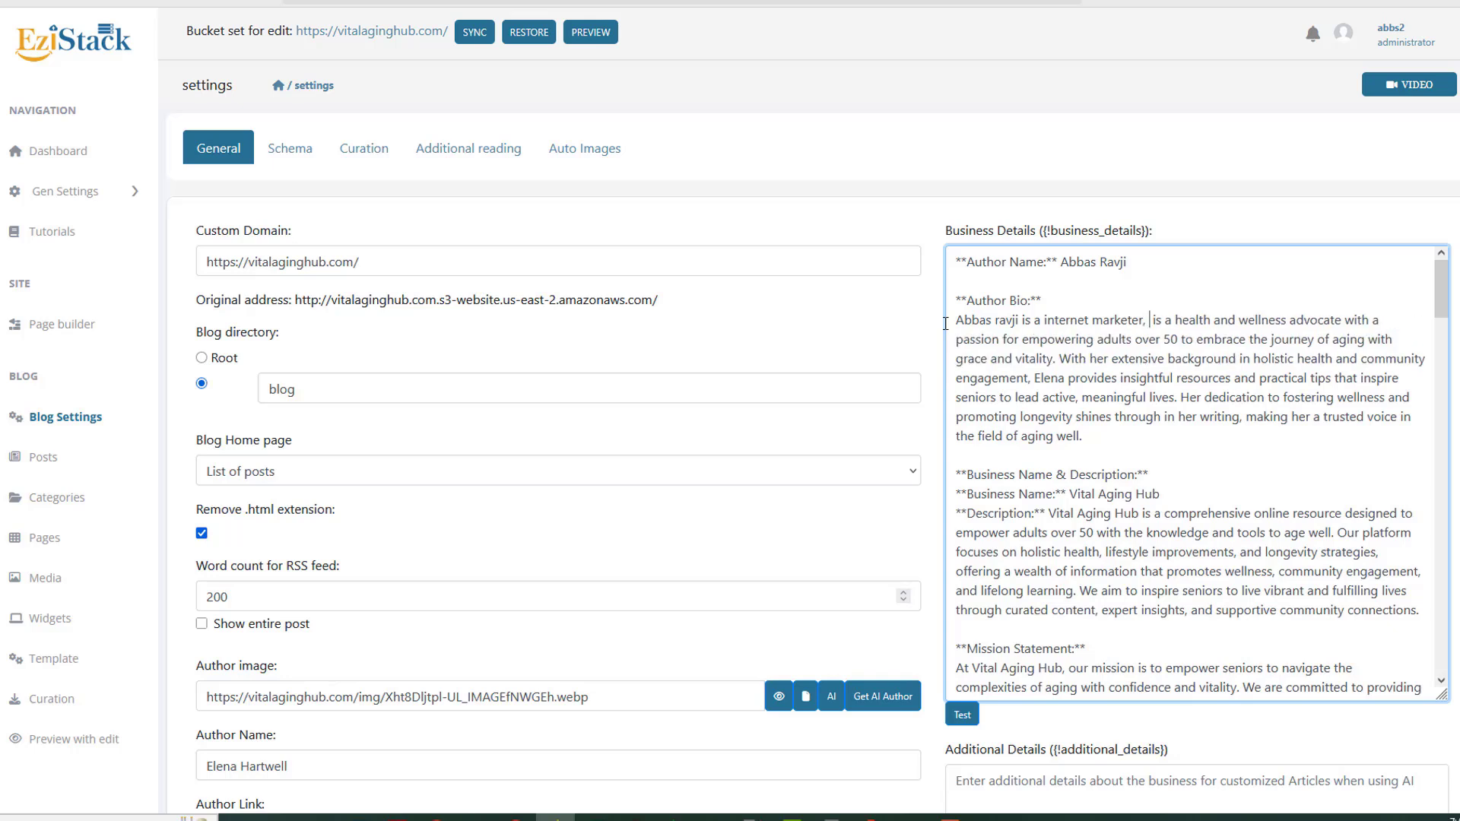
type(" 43")
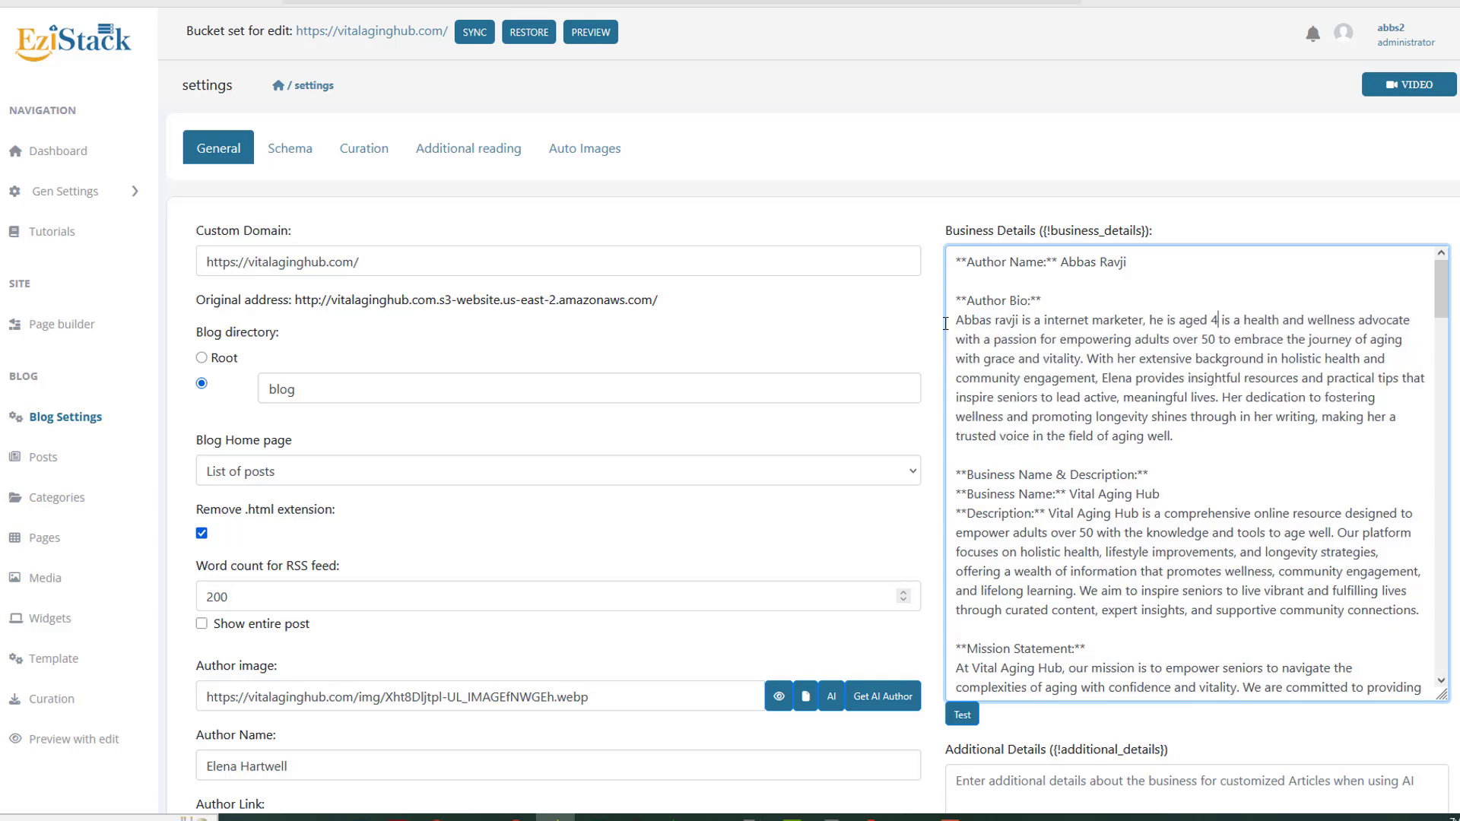
type(" of in")
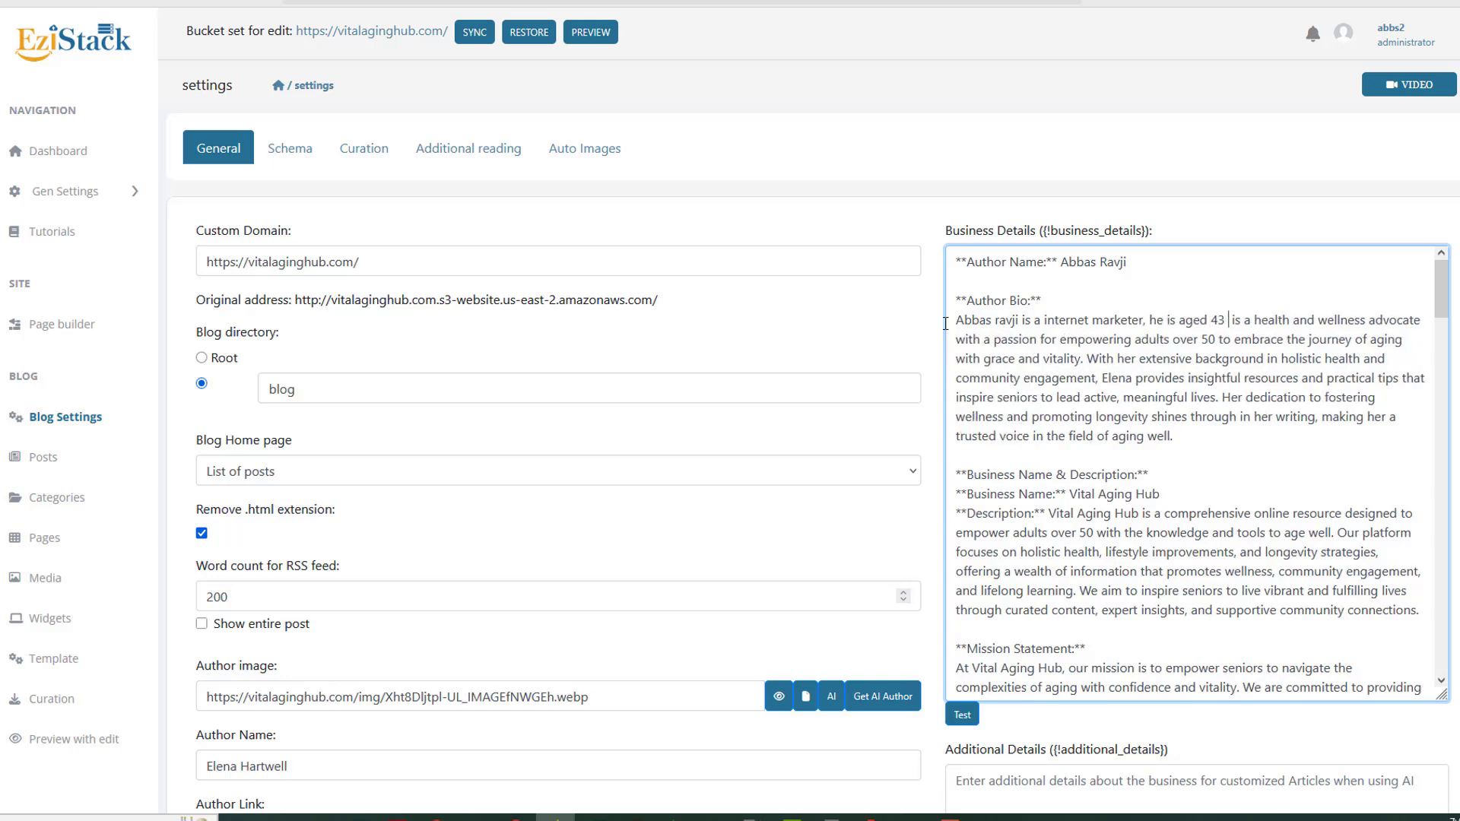
type("idan origin a")
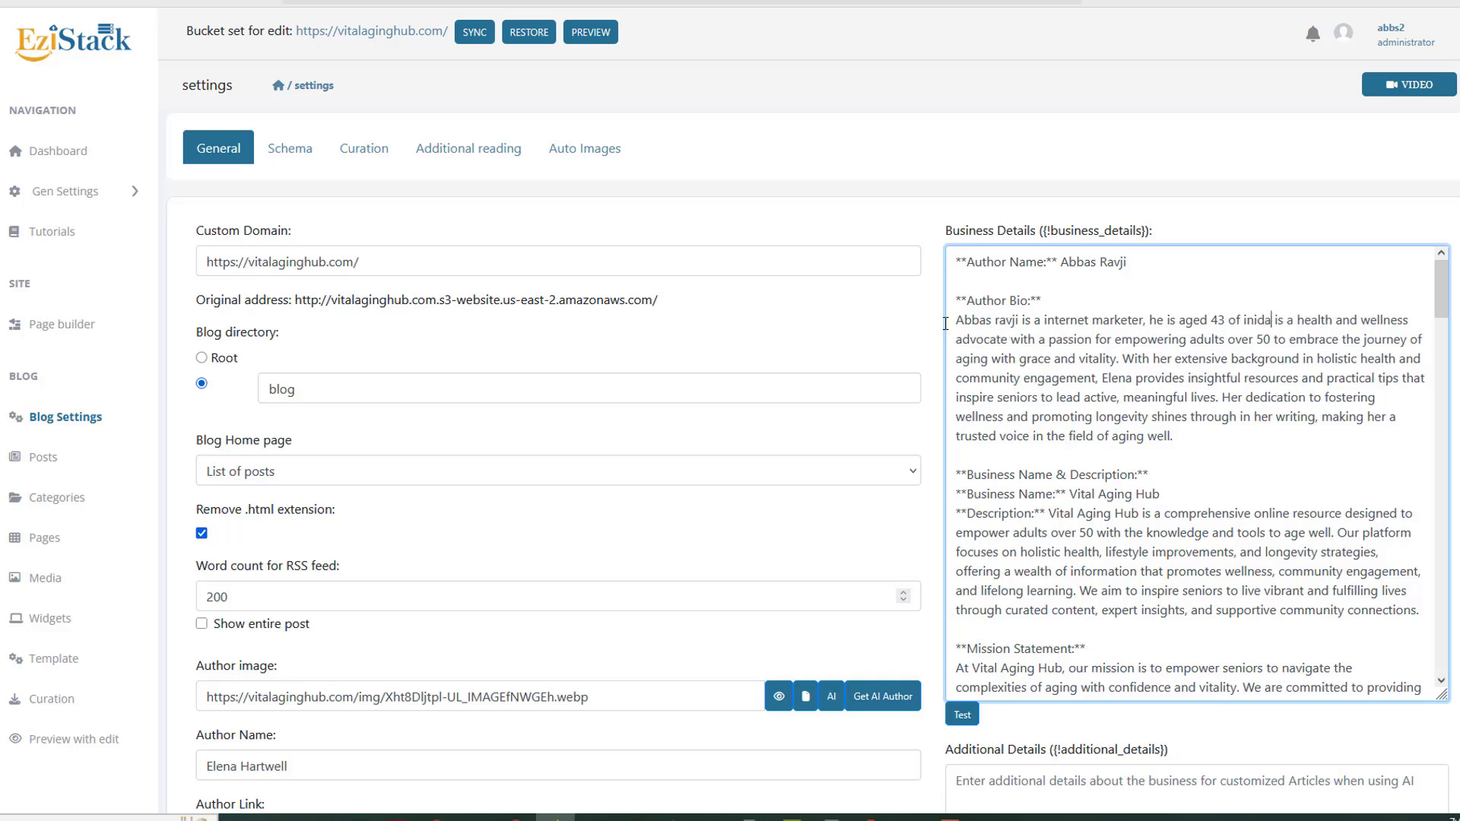
type("nd is bol")
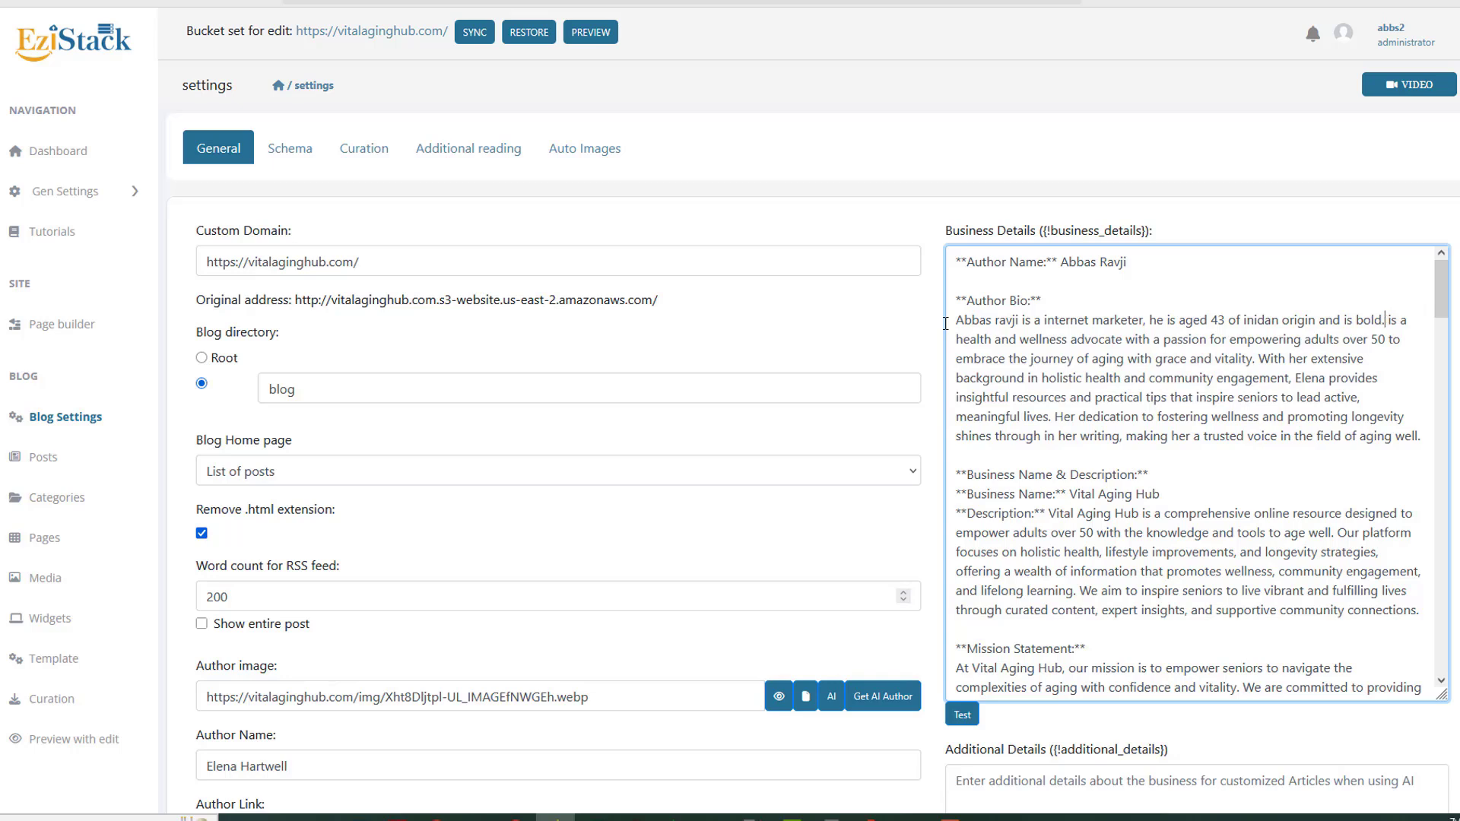
type("d.")
left_click_drag(1399, 320, 1417, 439)
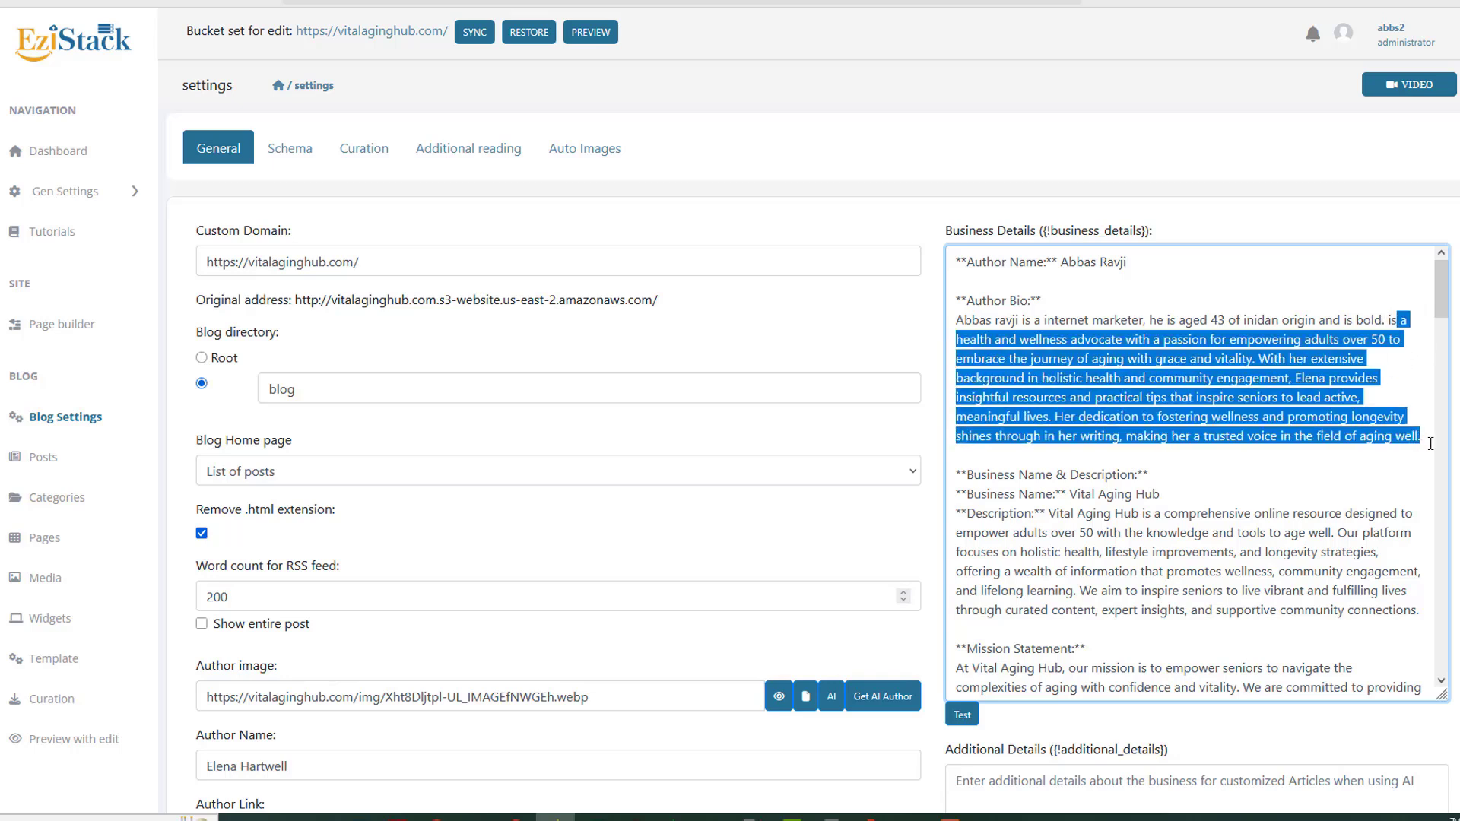
key("BackSpace")
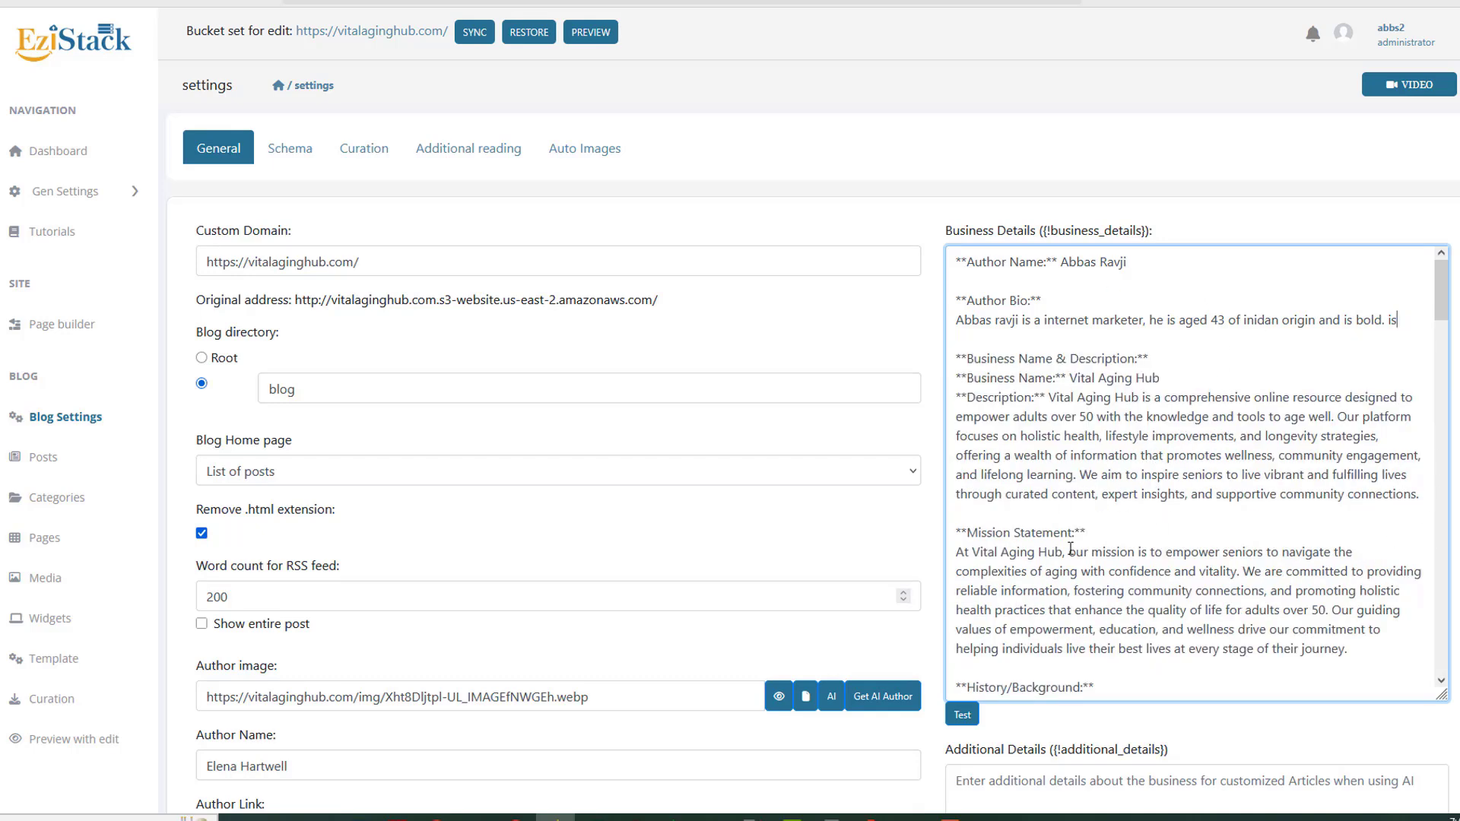
Step: Submit the general blog settings to save the edited Business Details, and return to the author image settings
scroll(1081, 598, "down", 2)
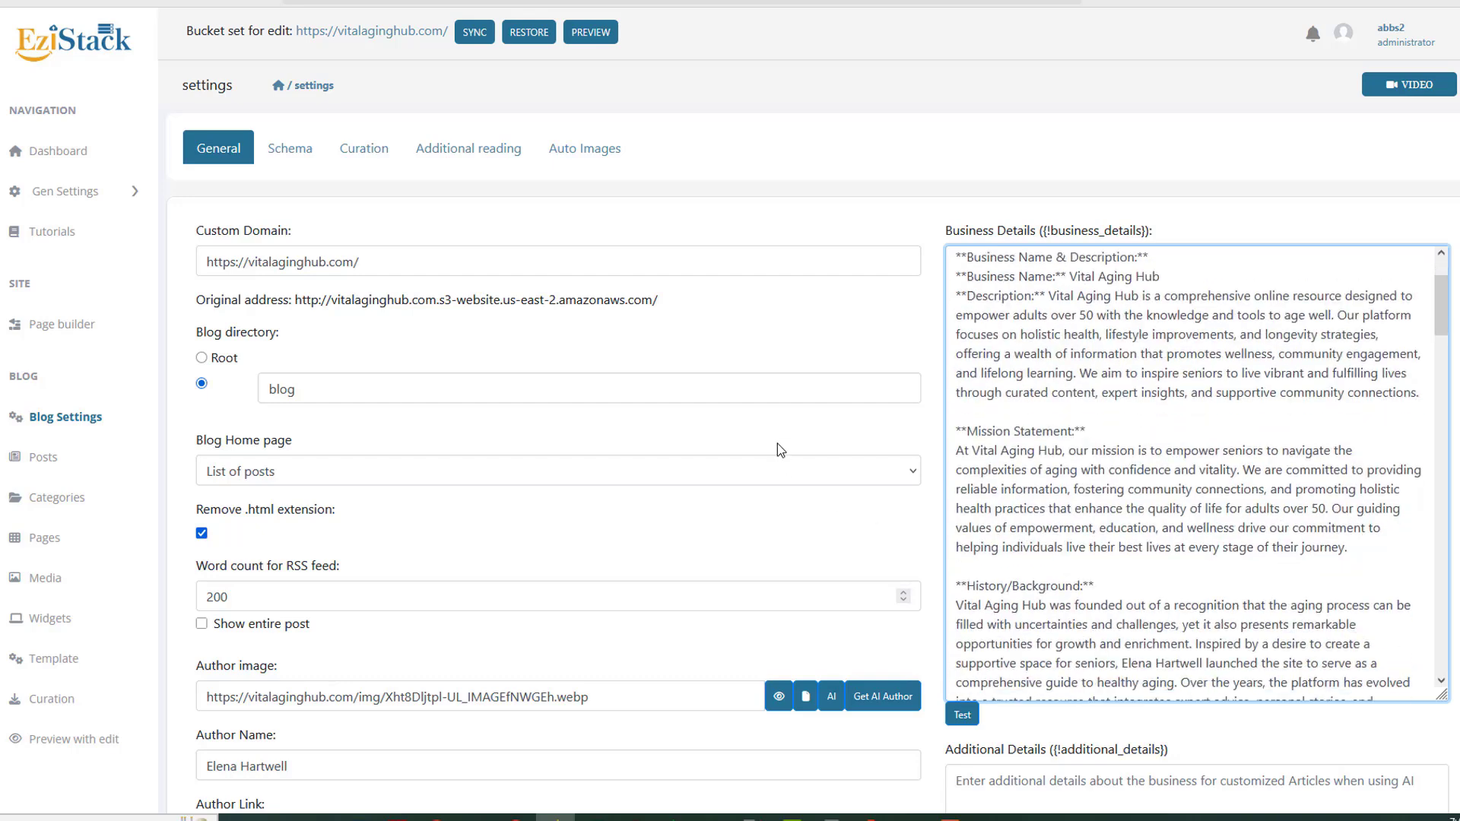
scroll(818, 456, "down", 2)
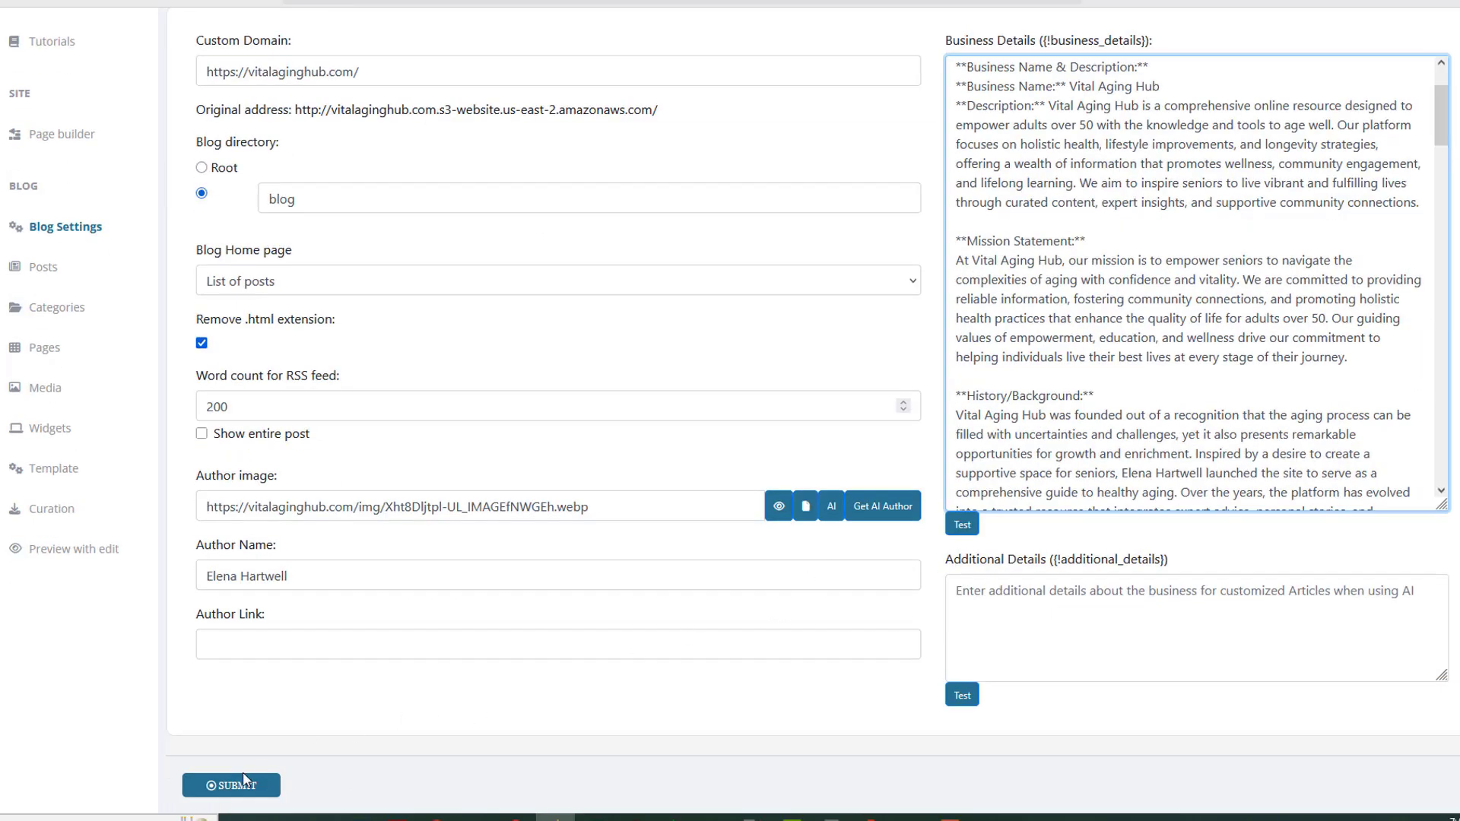
left_click(200, 787)
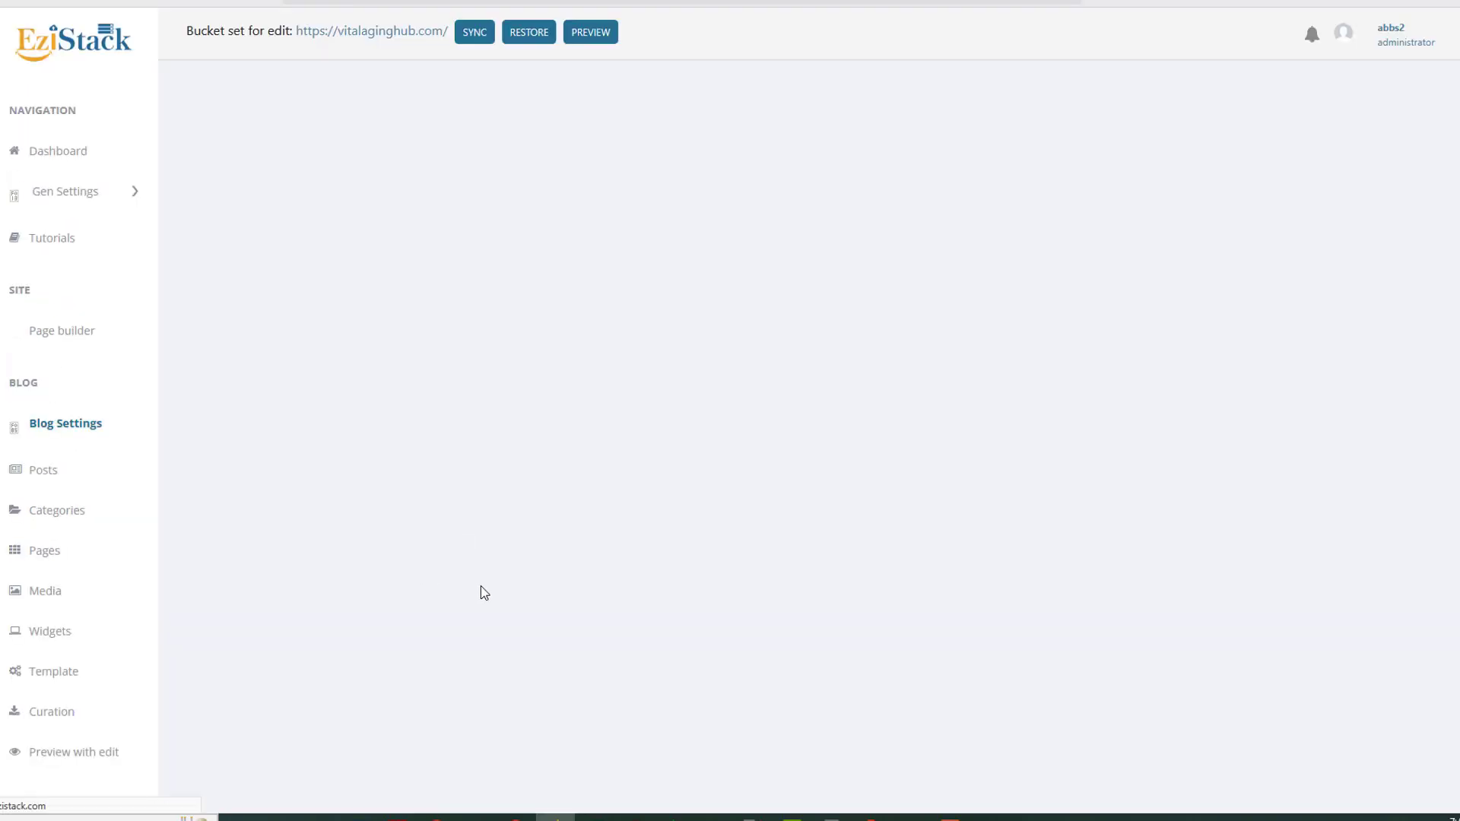
scroll(675, 597, "down", 2)
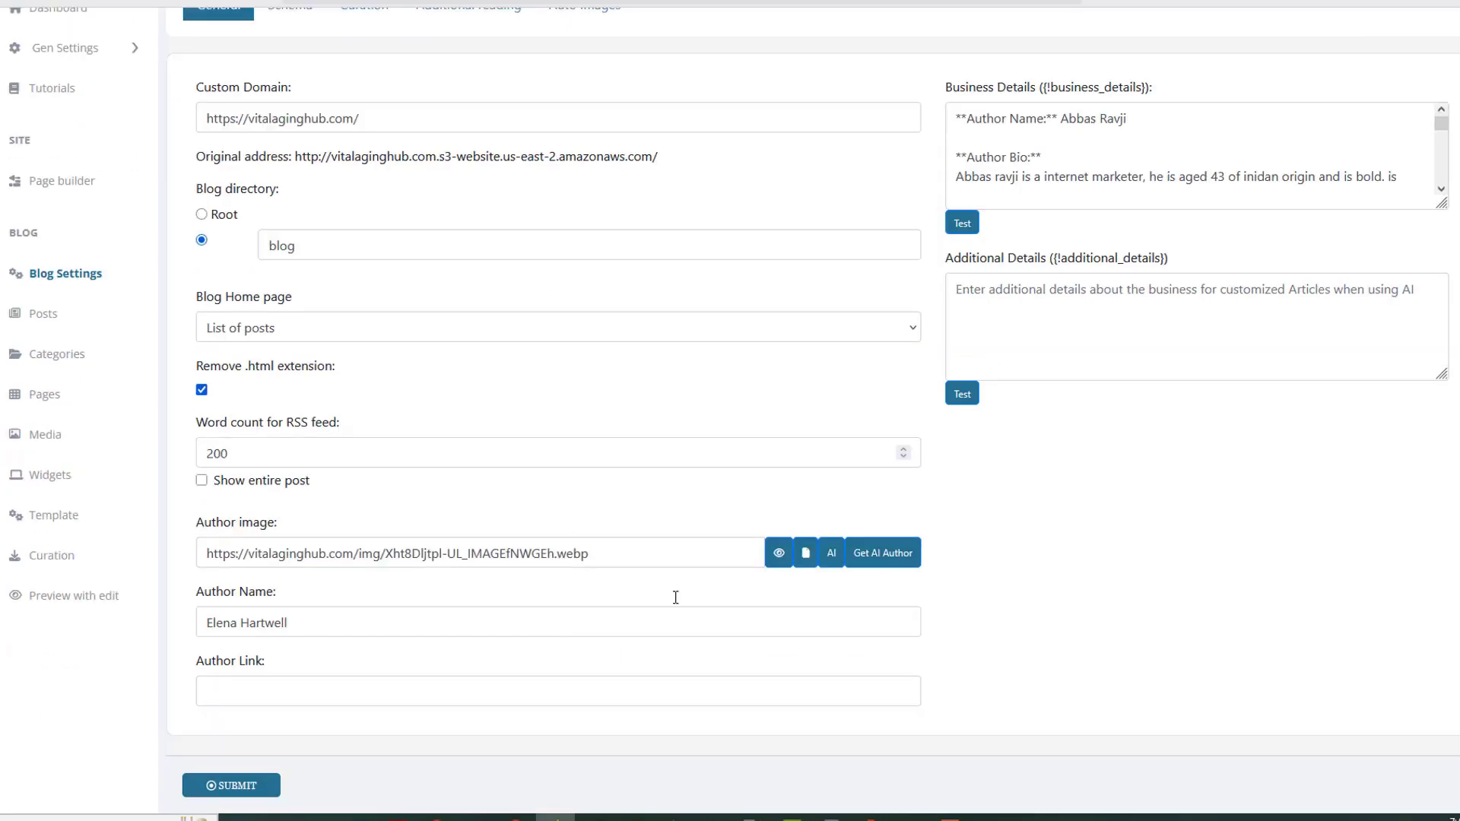
Step: Generate an AI author image from the edited Business Details, look at the portrait and close it without uploading it
left_click(778, 553)
left_click(1041, 357)
left_click(882, 554)
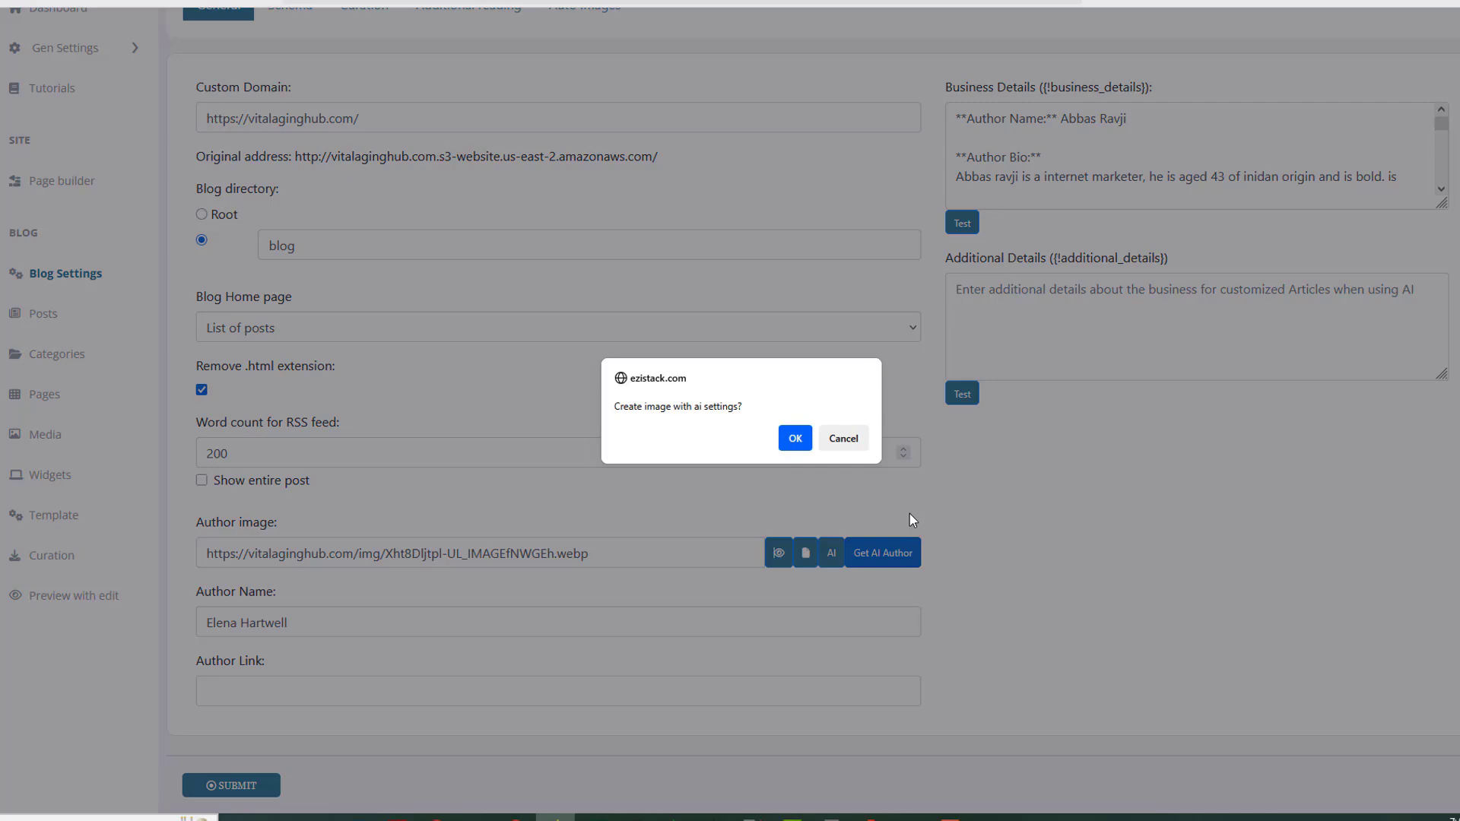
left_click(795, 438)
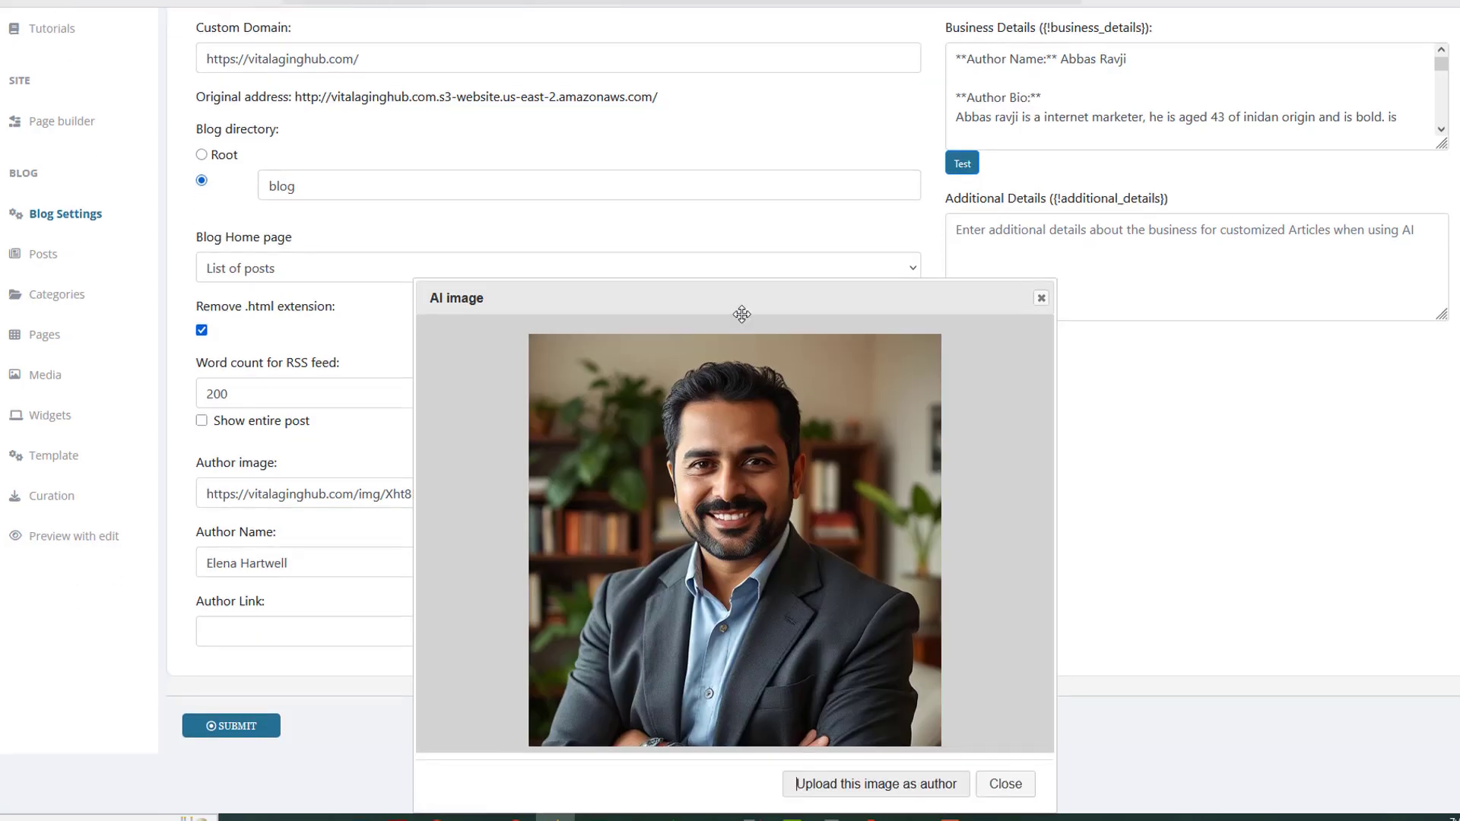
left_click_drag(746, 301, 723, 131)
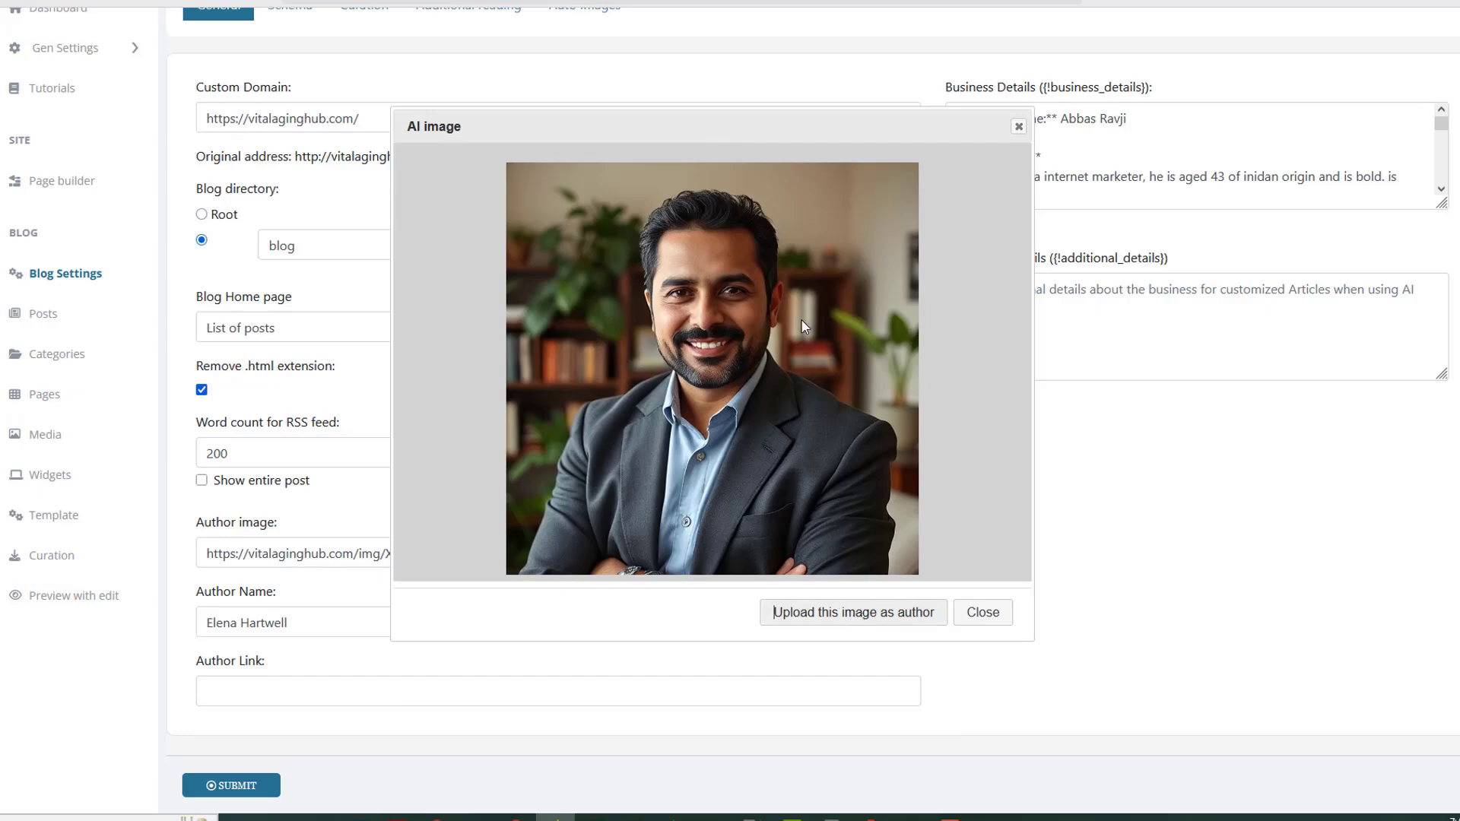
left_click(967, 616)
scroll(965, 632, "up", 2)
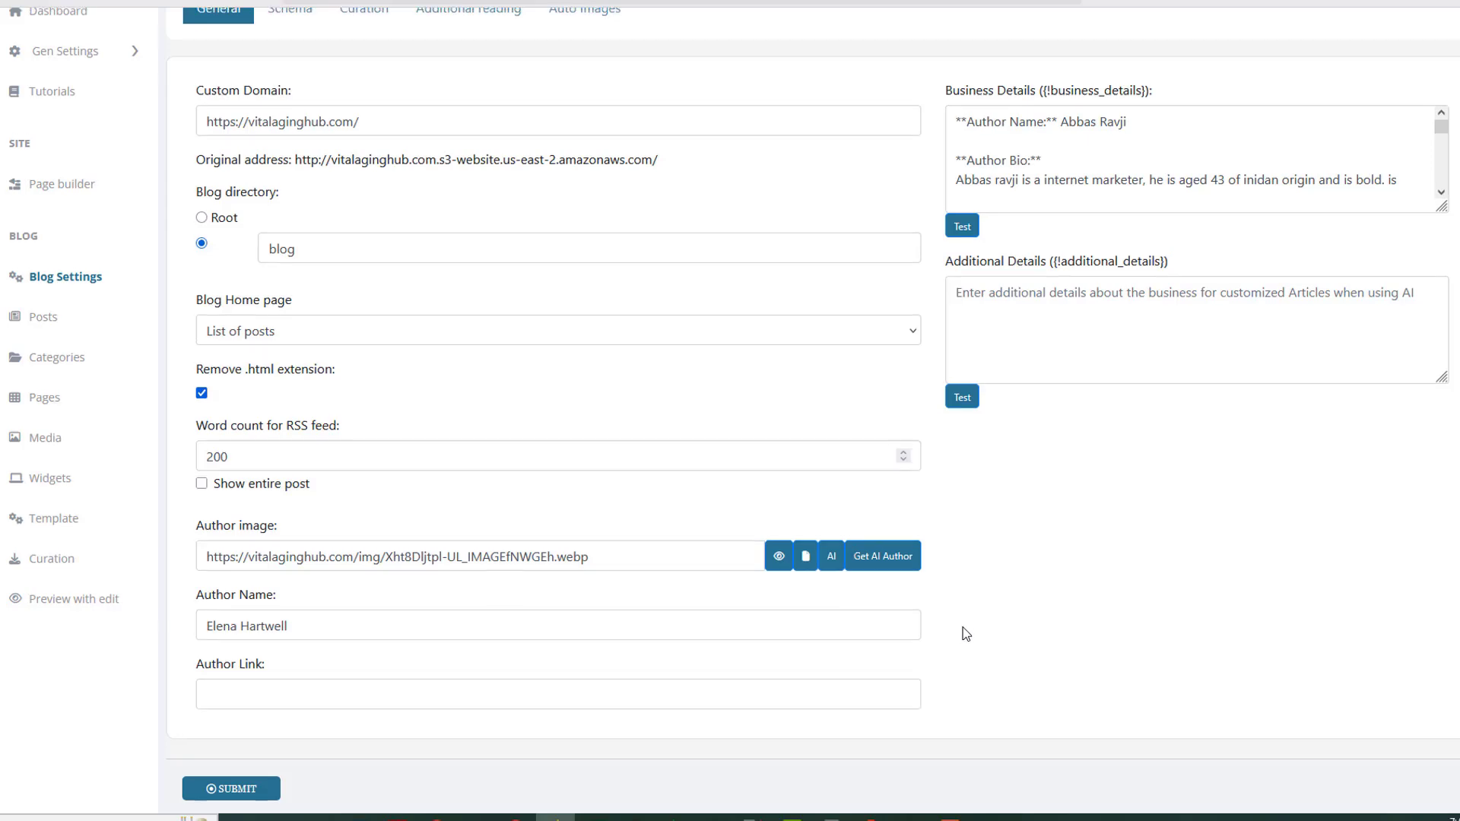
Step: Replace the whole Business Details text with the original version from the clipboard and submit the general blog settings
left_click(1111, 302)
key("ctrl+a")
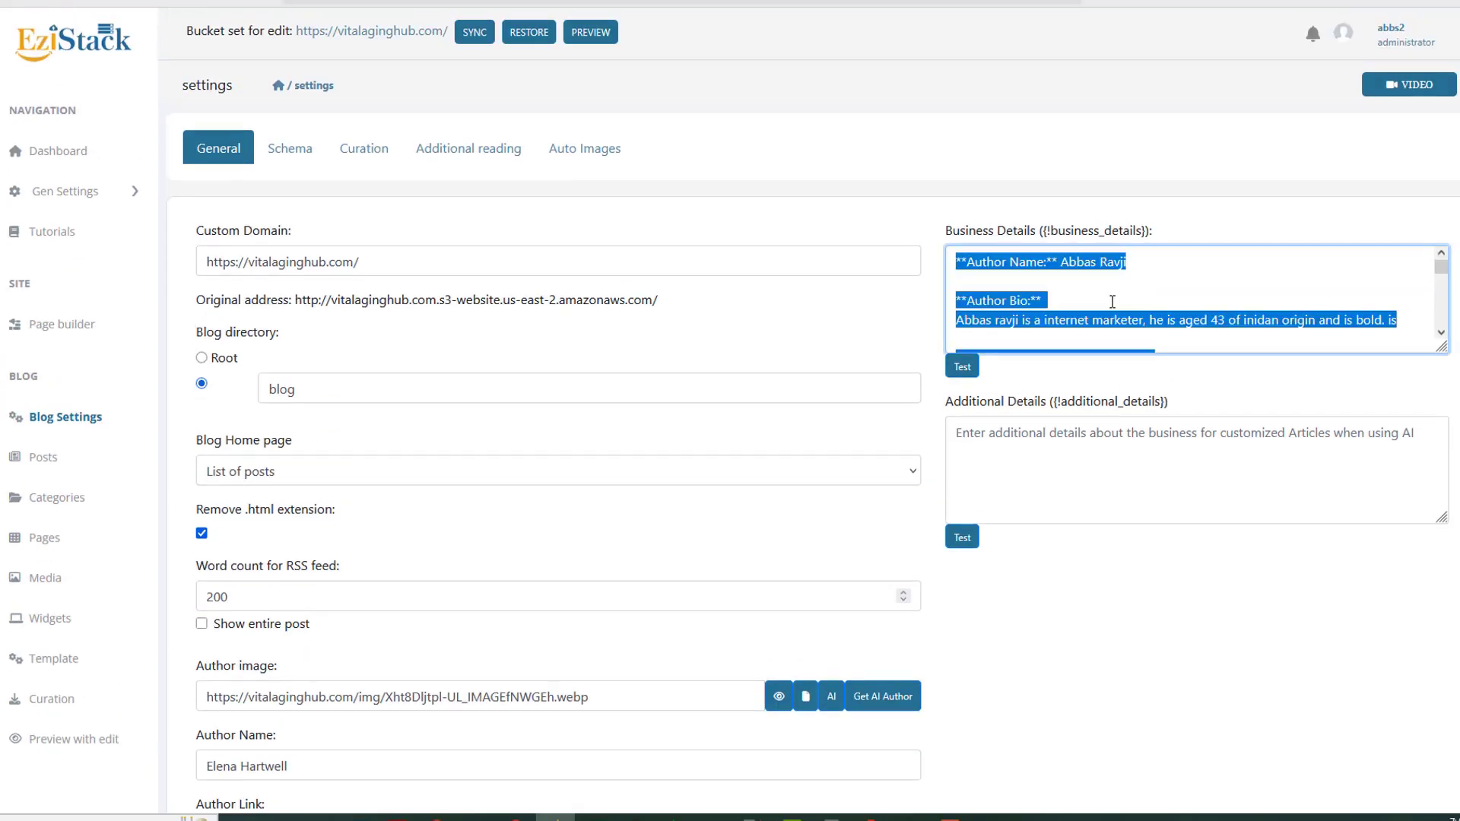
key("ctrl+v")
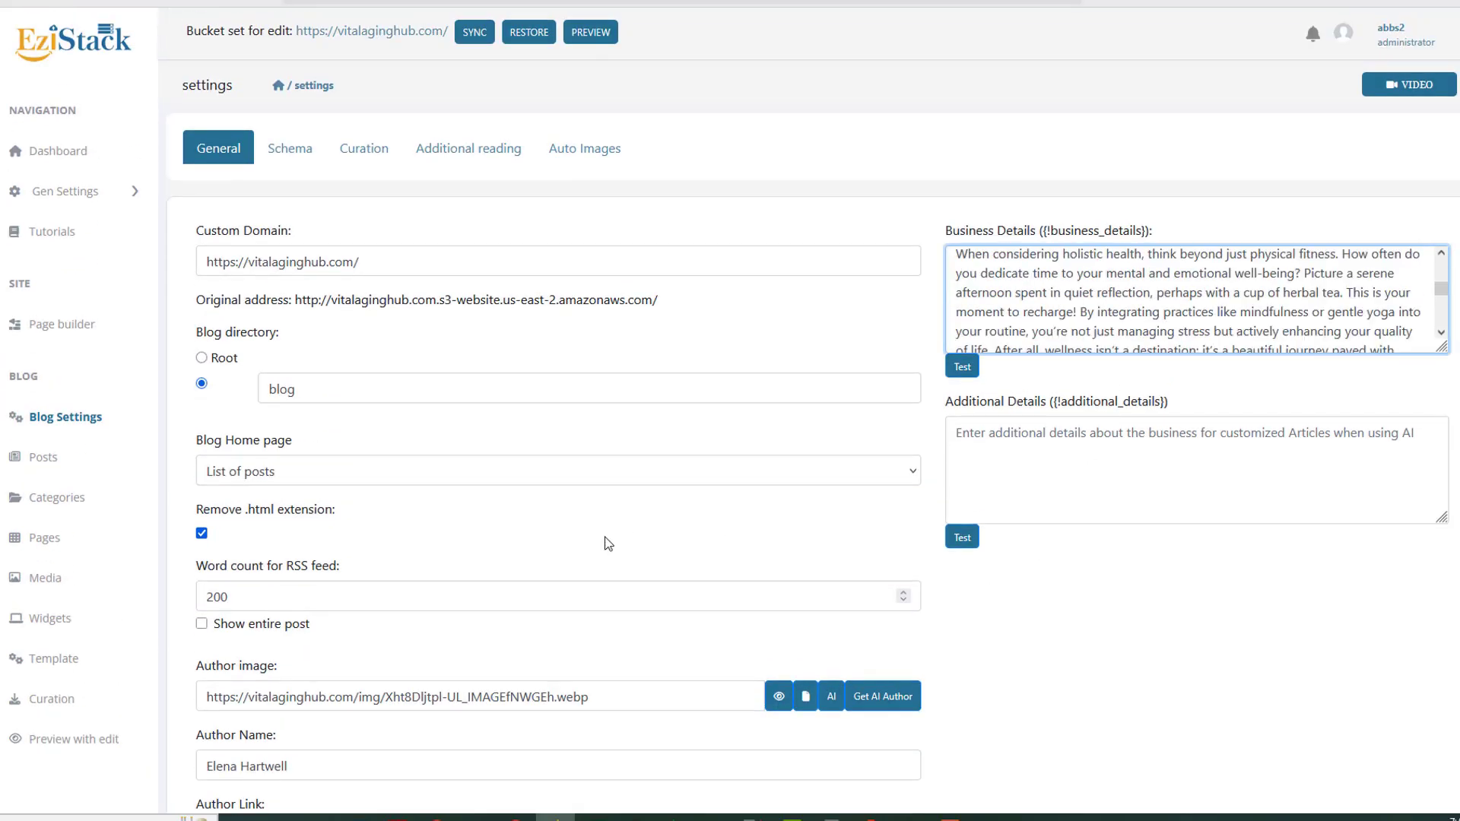
scroll(1182, 310, "up", 5)
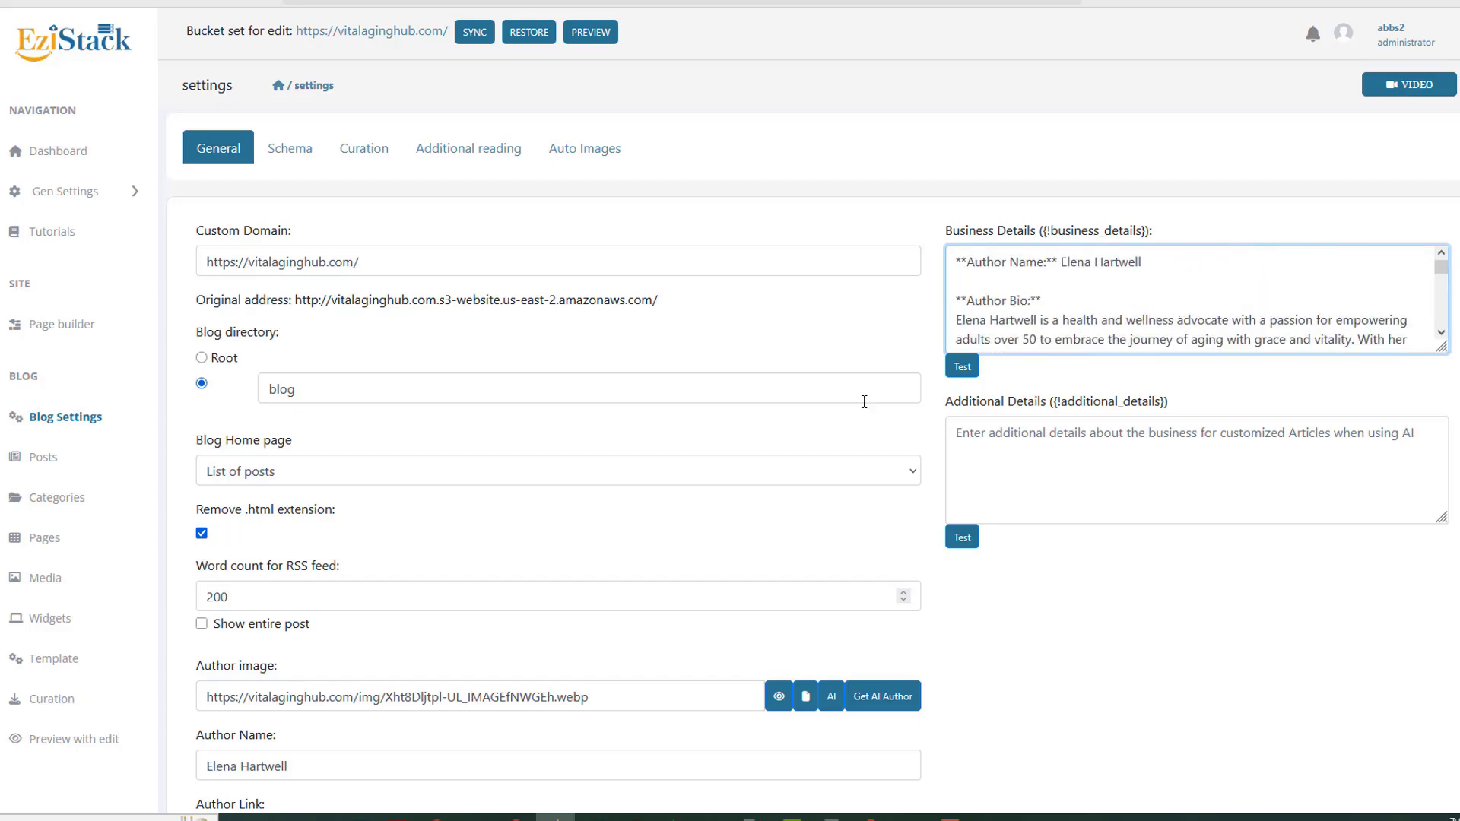
scroll(707, 563, "down", 2)
left_click(221, 785)
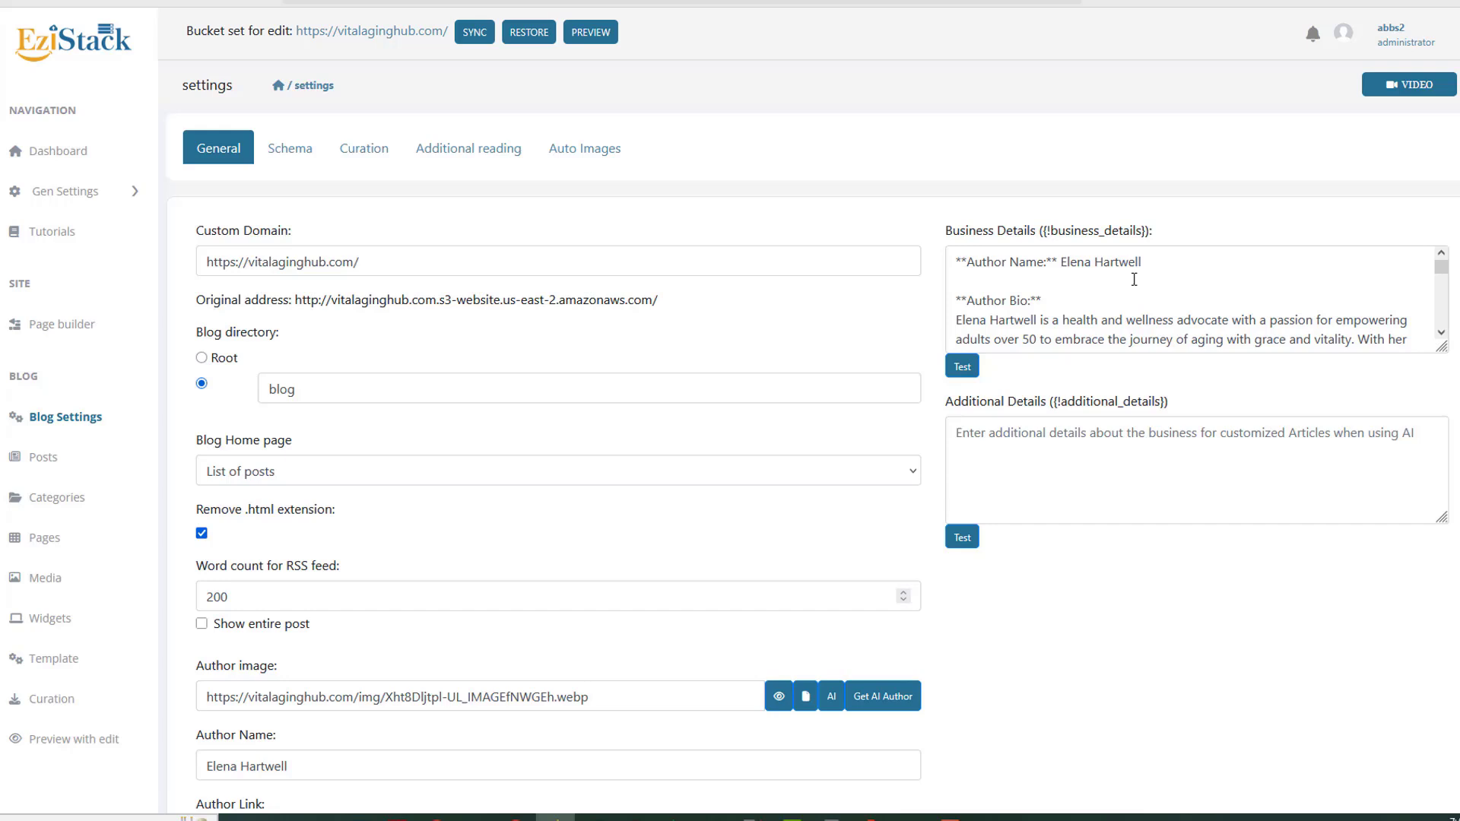
Step: Enlarge the Business Details box to show the author bio, business description and mission statement
left_click(1133, 280)
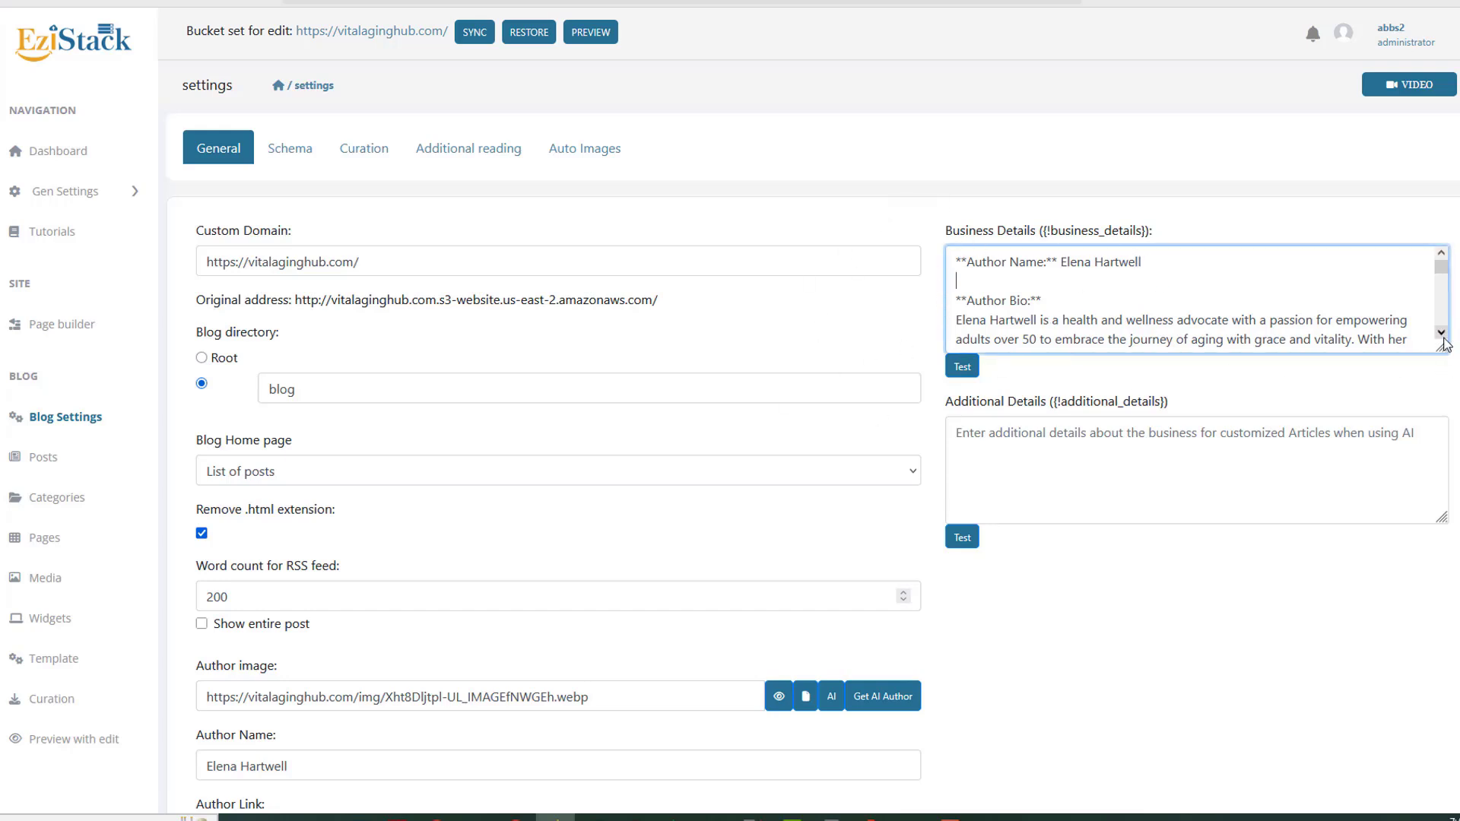
left_click_drag(1447, 351, 1442, 703)
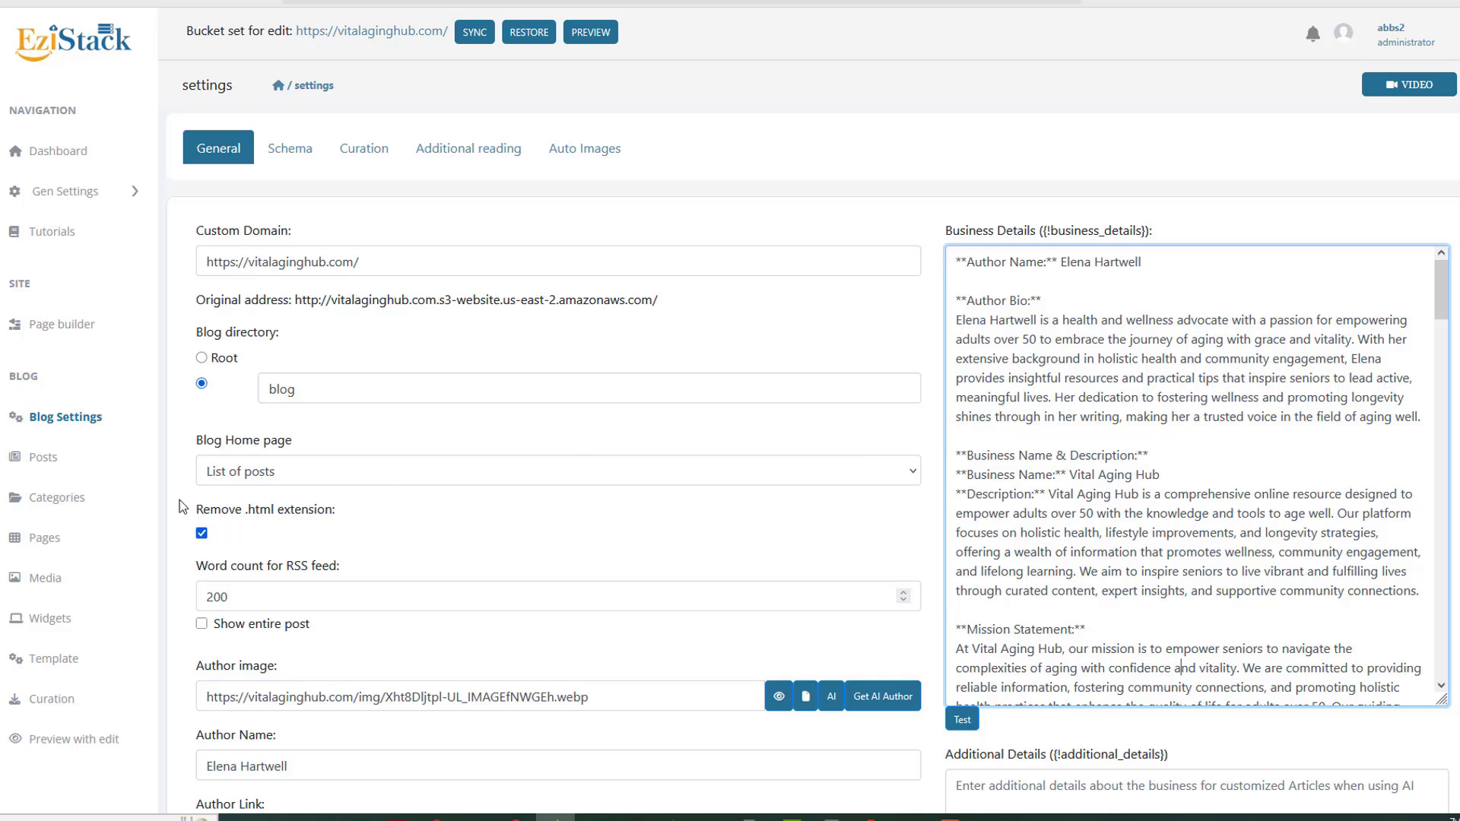
Step: Open the index.html page from the Page builder list and look through its sections, returning to the page list
left_click(53, 328)
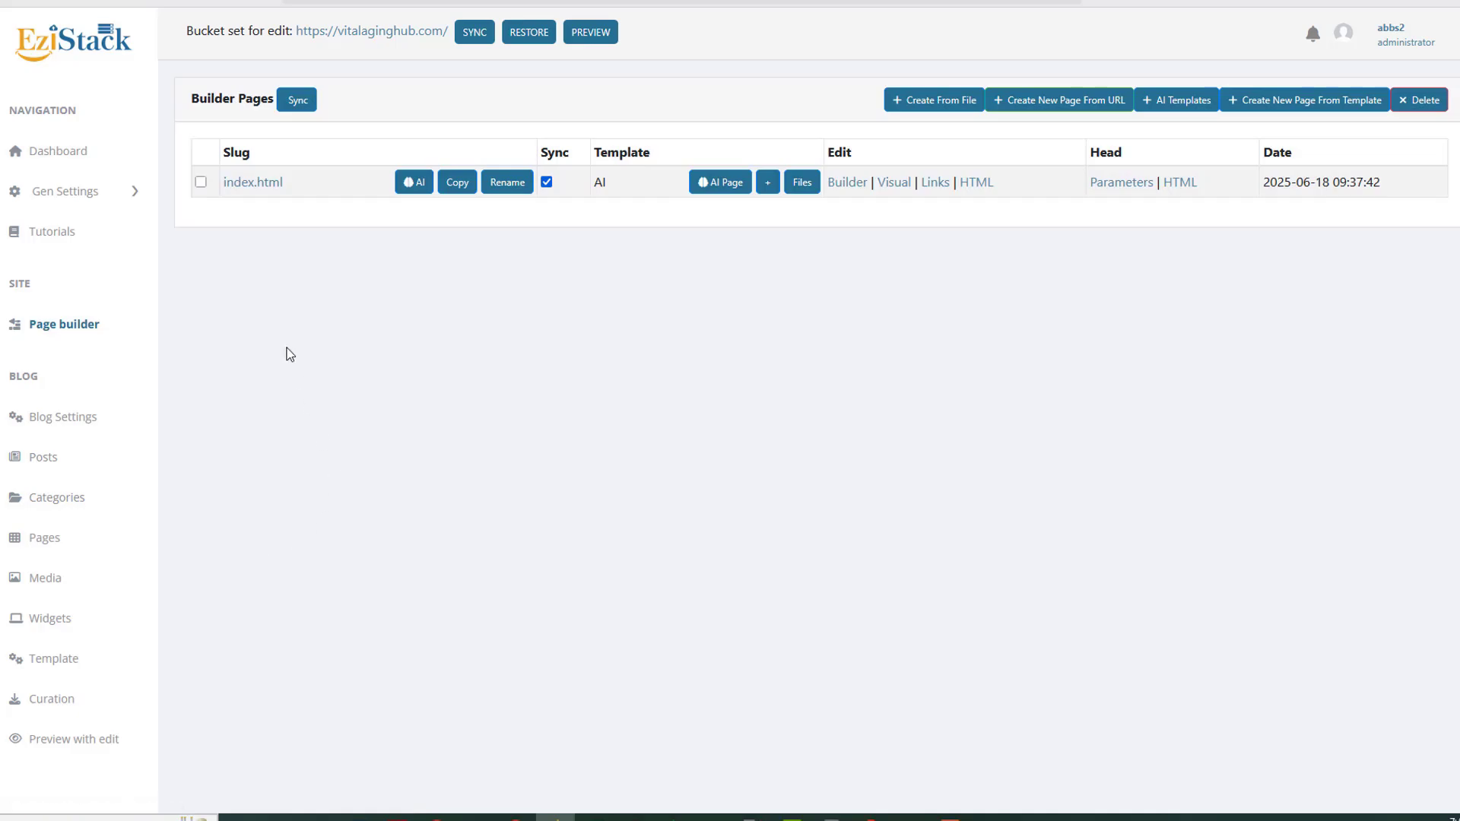
left_click(258, 198)
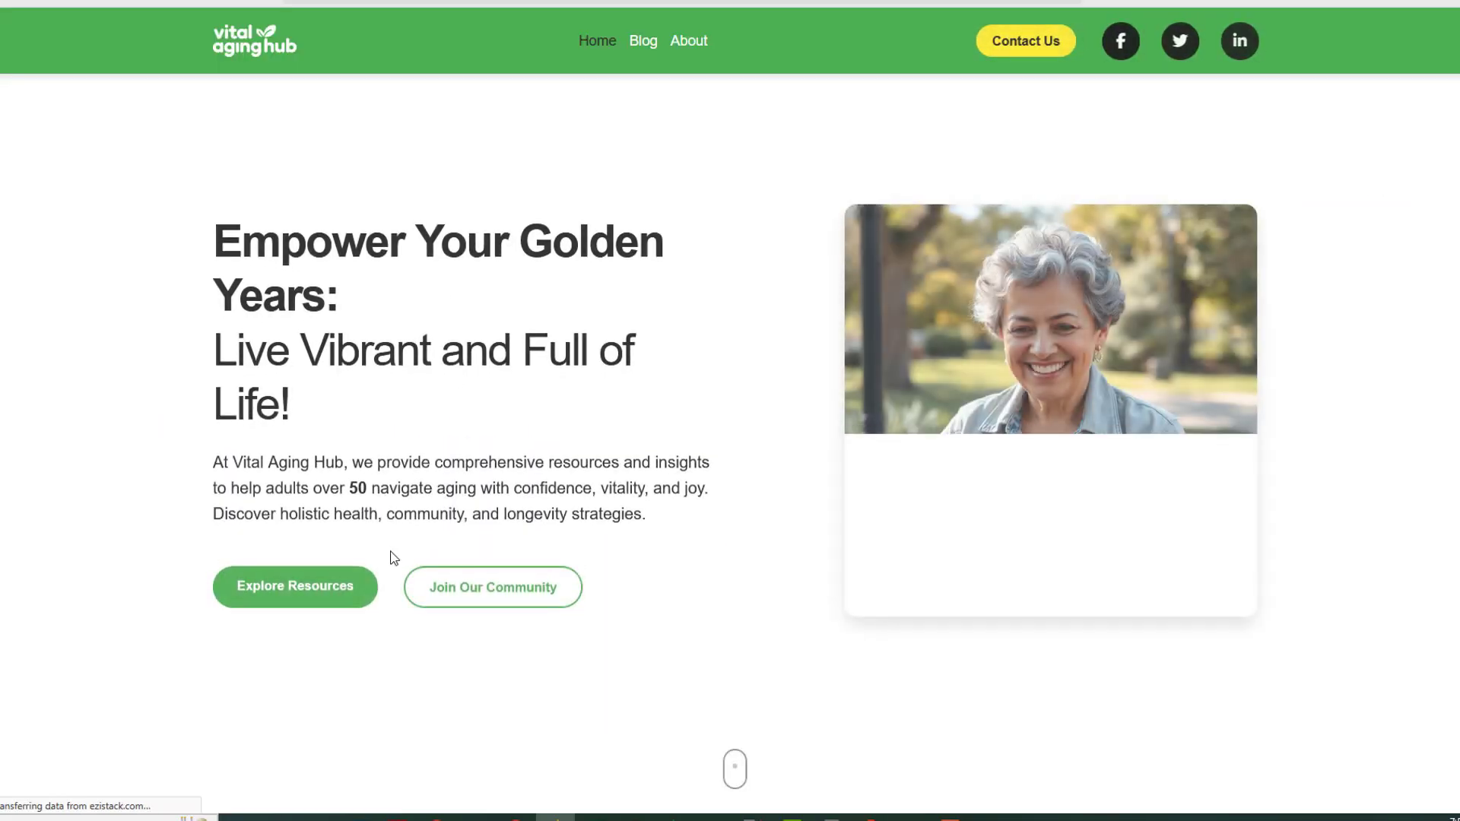
scroll(389, 558, "down", 8)
scroll(389, 558, "down", 15)
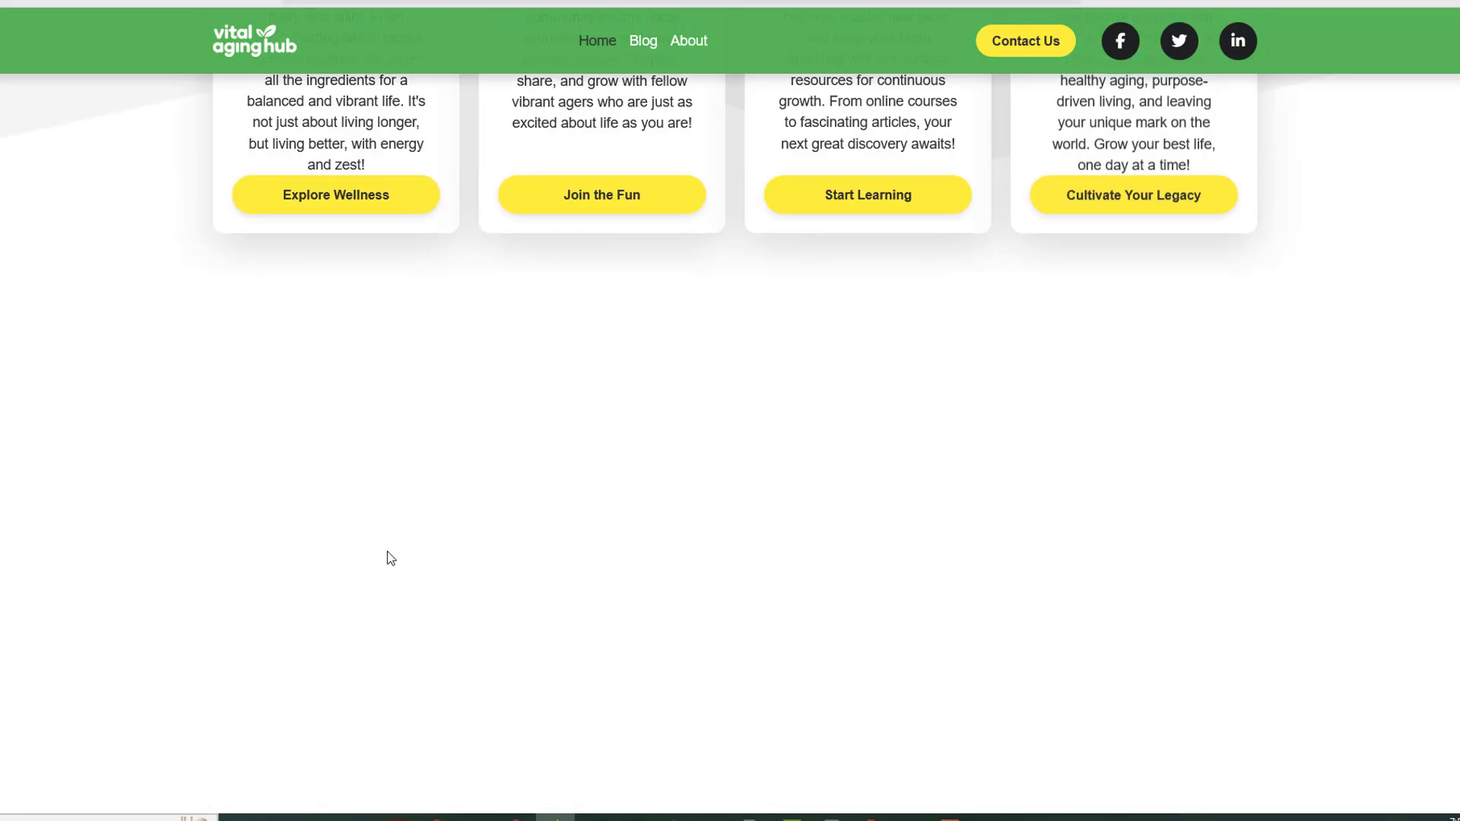
scroll(397, 566, "down", 8)
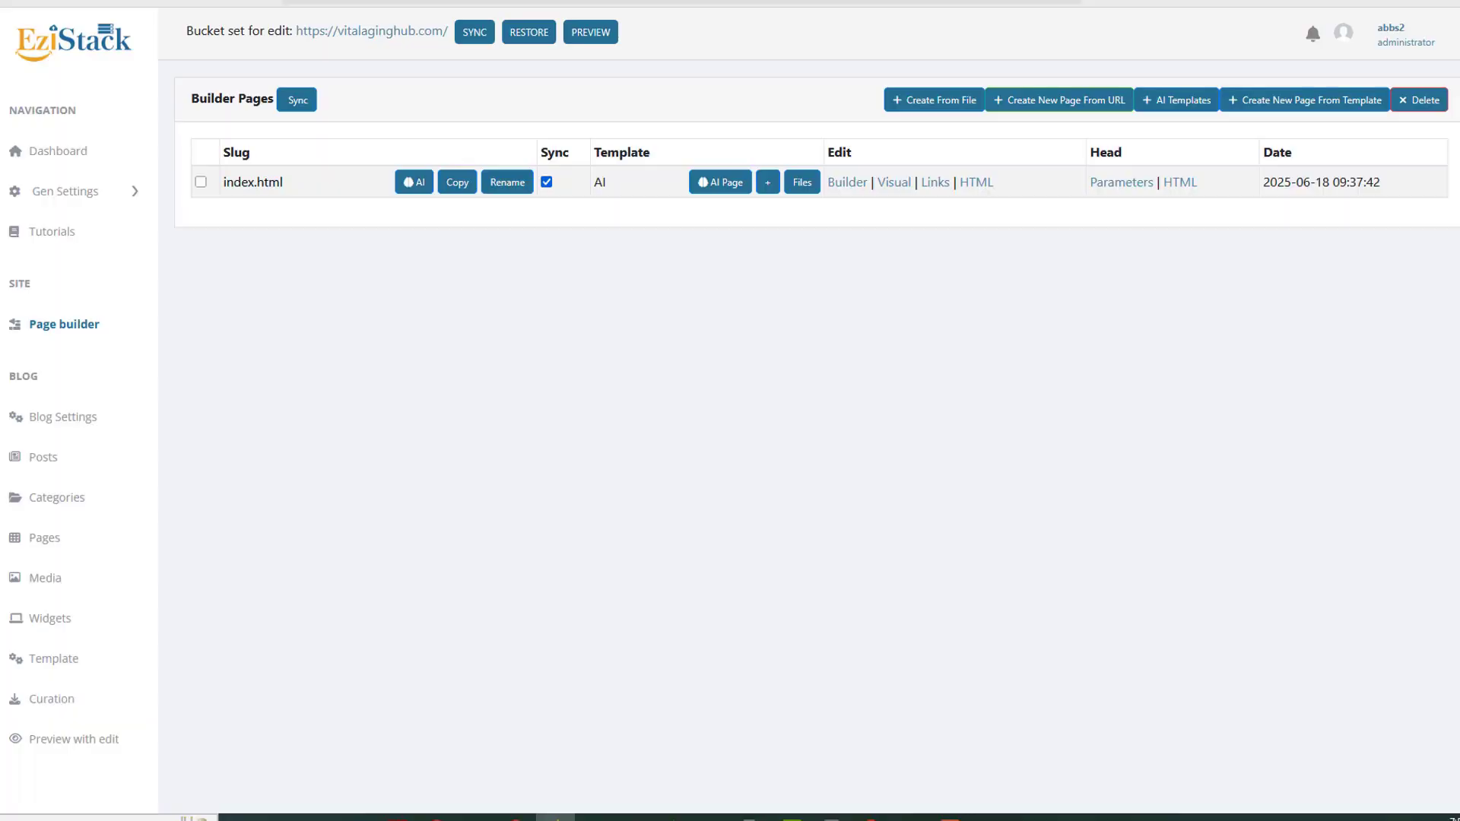
Step: Open index.html in the Builder editor and turn on Absolute mode for free placement of elements
left_click(845, 182)
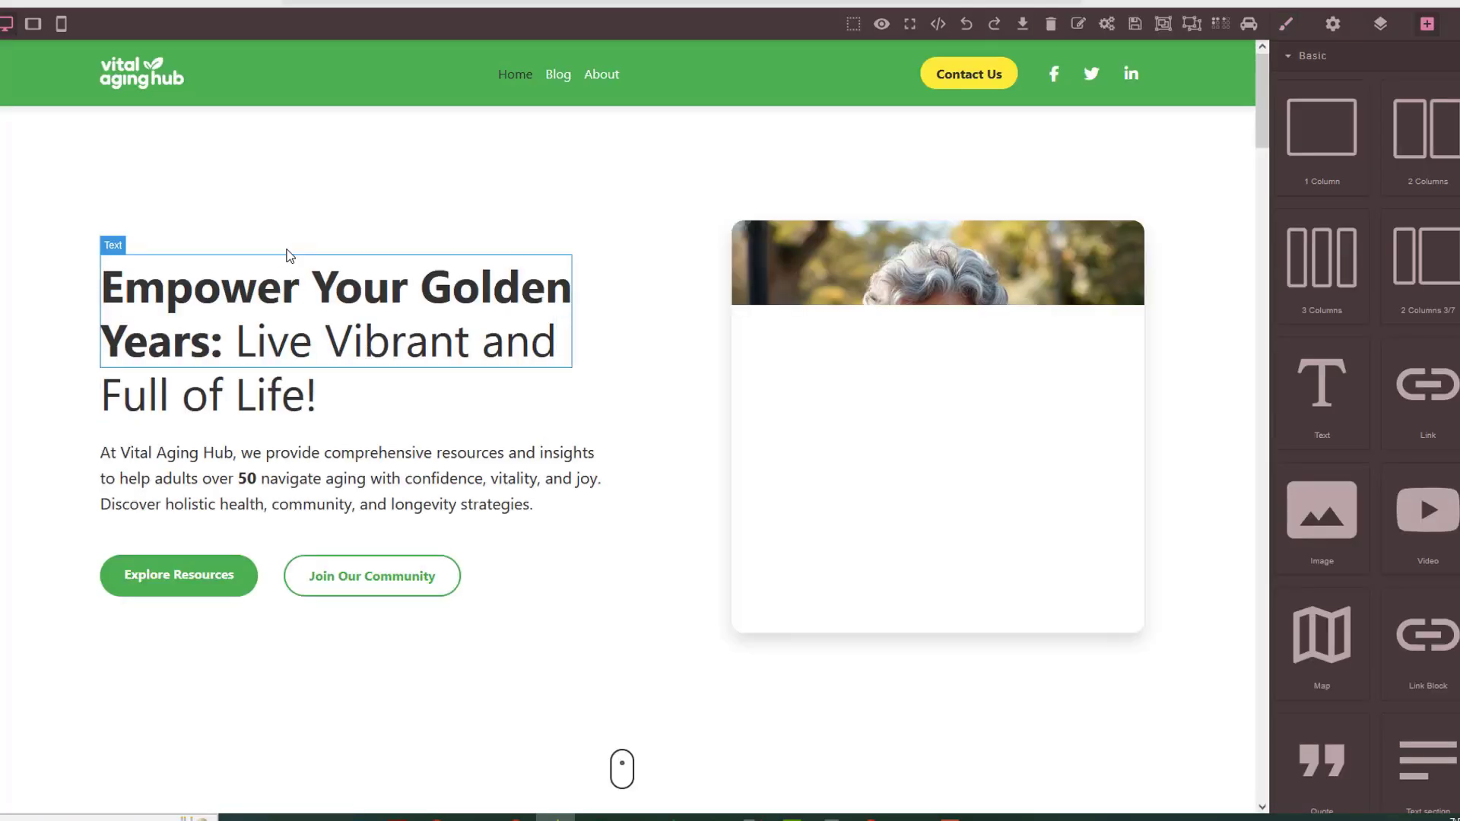
scroll(518, 538, "down", 10)
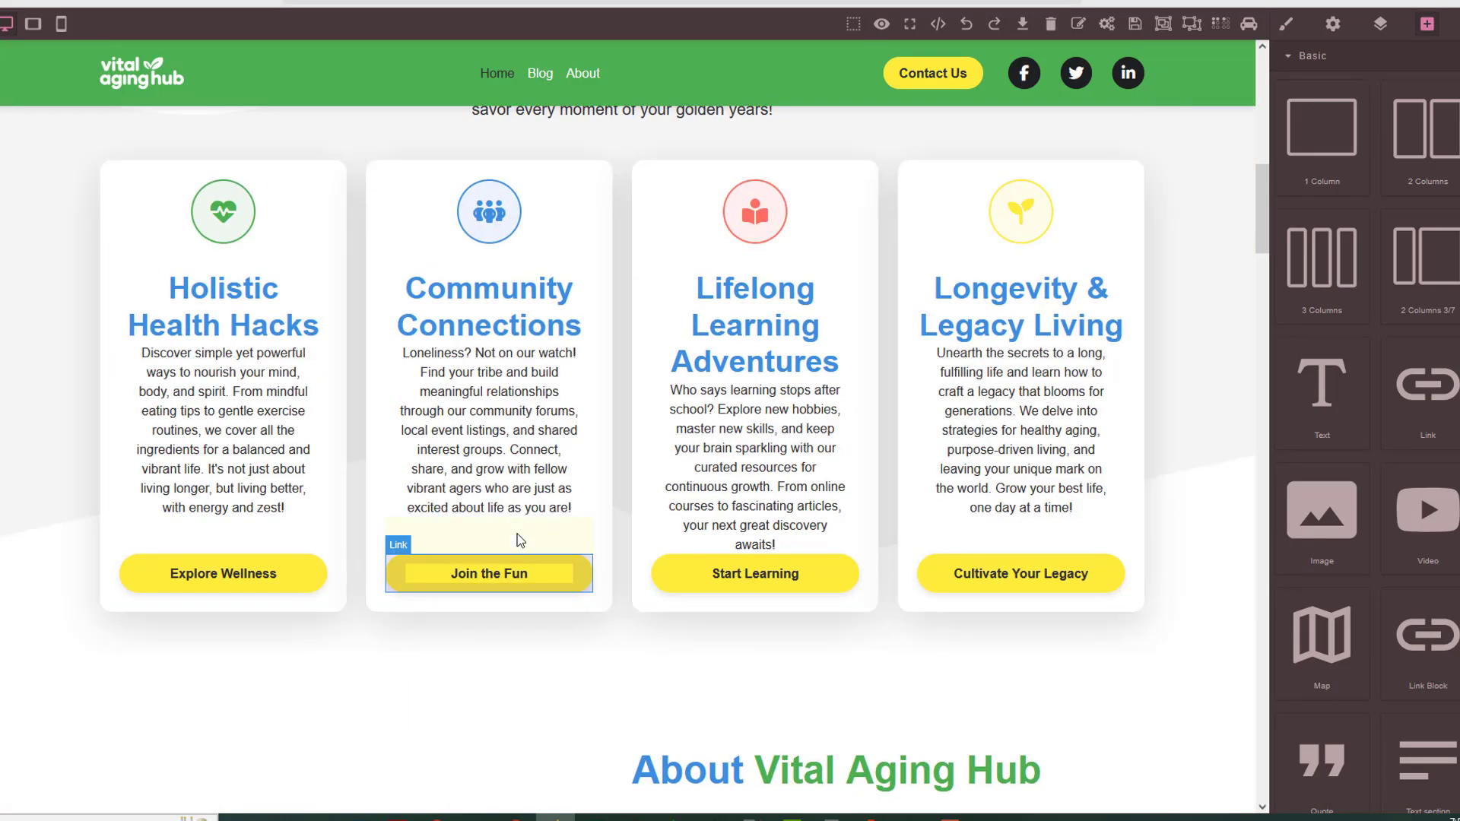
scroll(520, 541, "down", 10)
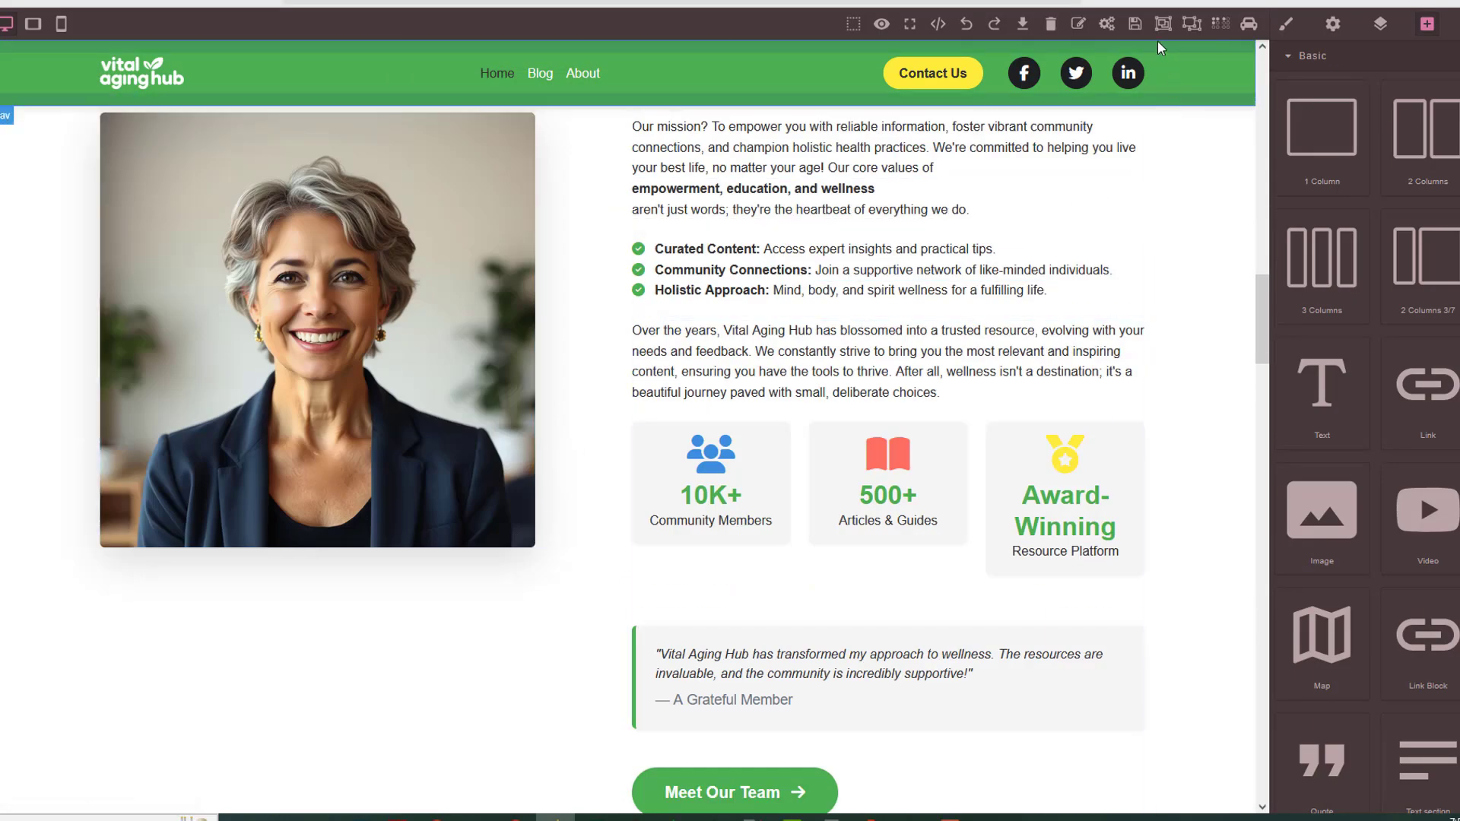
left_click(1163, 24)
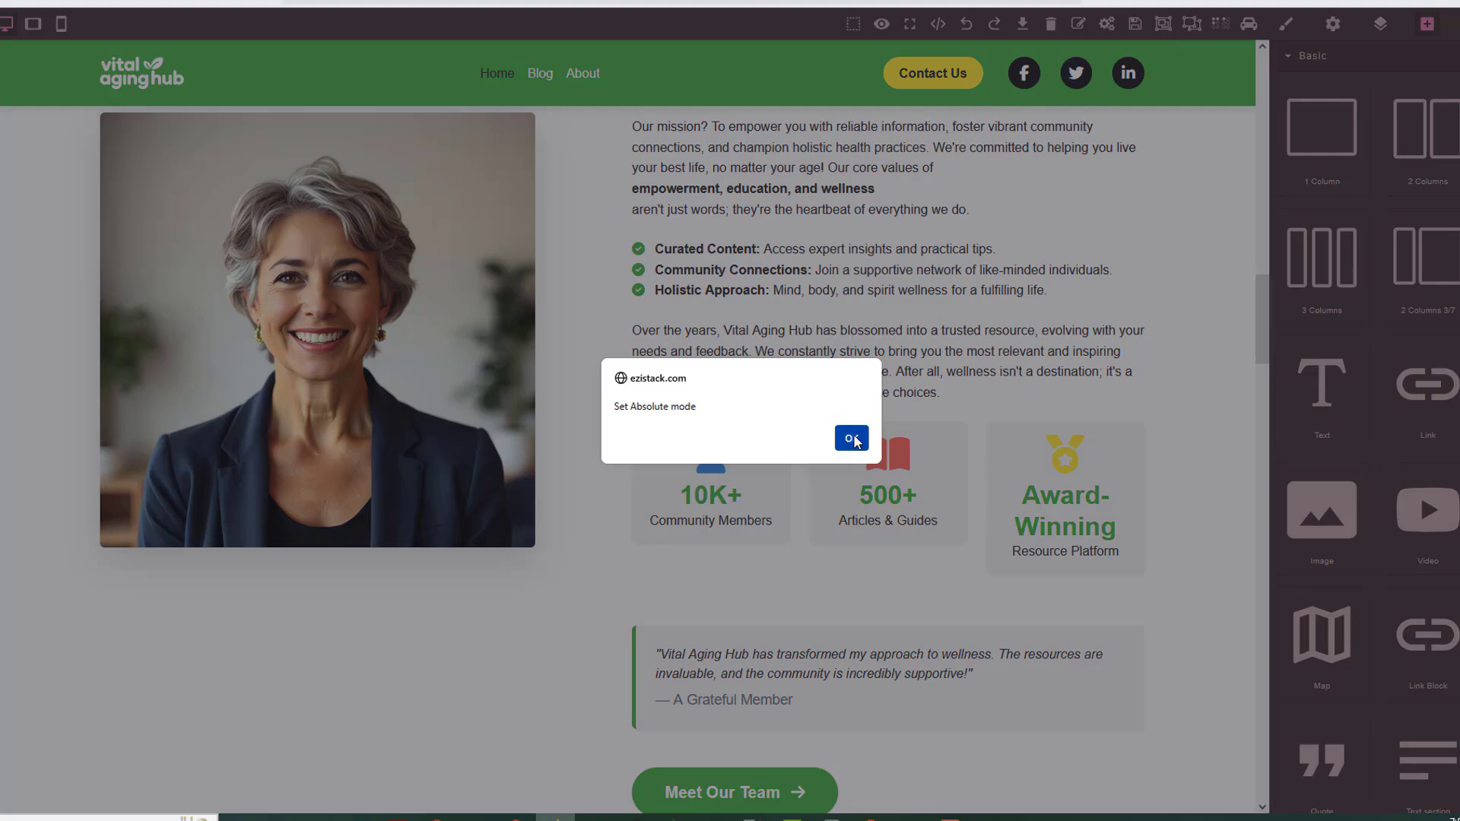
left_click(851, 439)
Step: Try moving the About section's portrait over the neighbouring text, and close the Builder editor without saving, returning to the page list
scroll(423, 411, "up", 3)
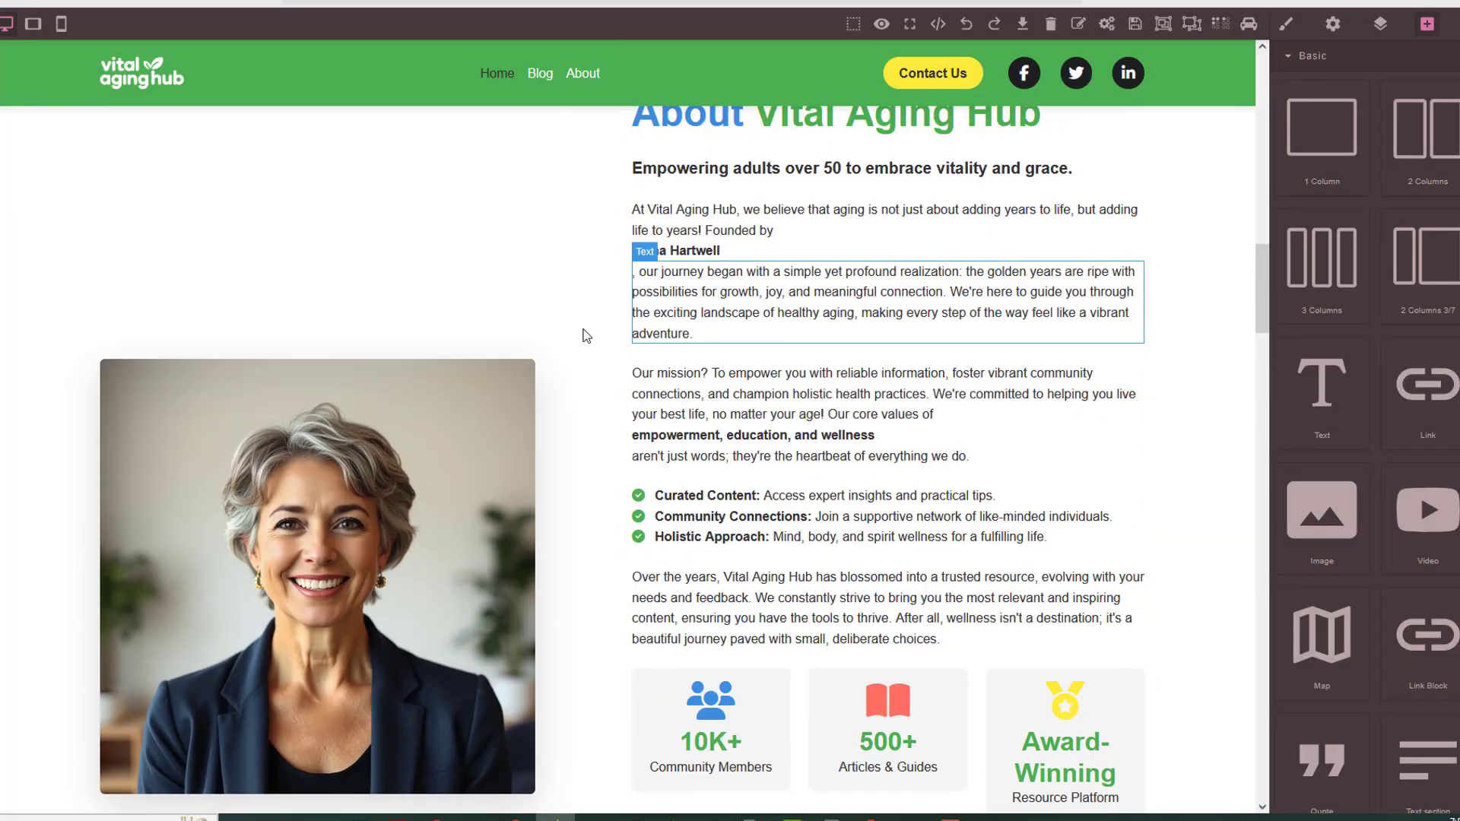
left_click(423, 412)
left_click_drag(350, 365, 901, 266)
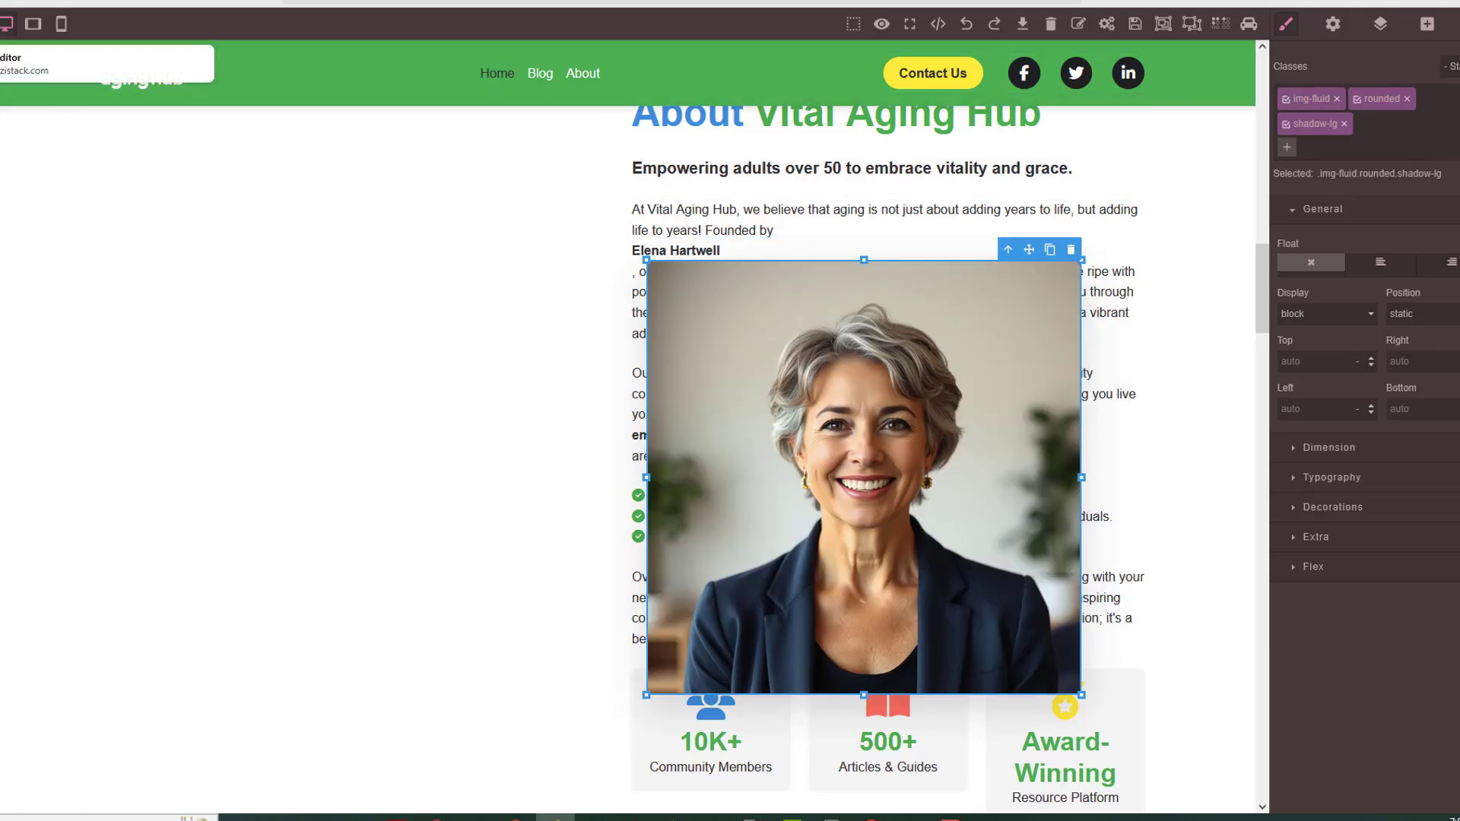
key("ctrl+w")
left_click(753, 449)
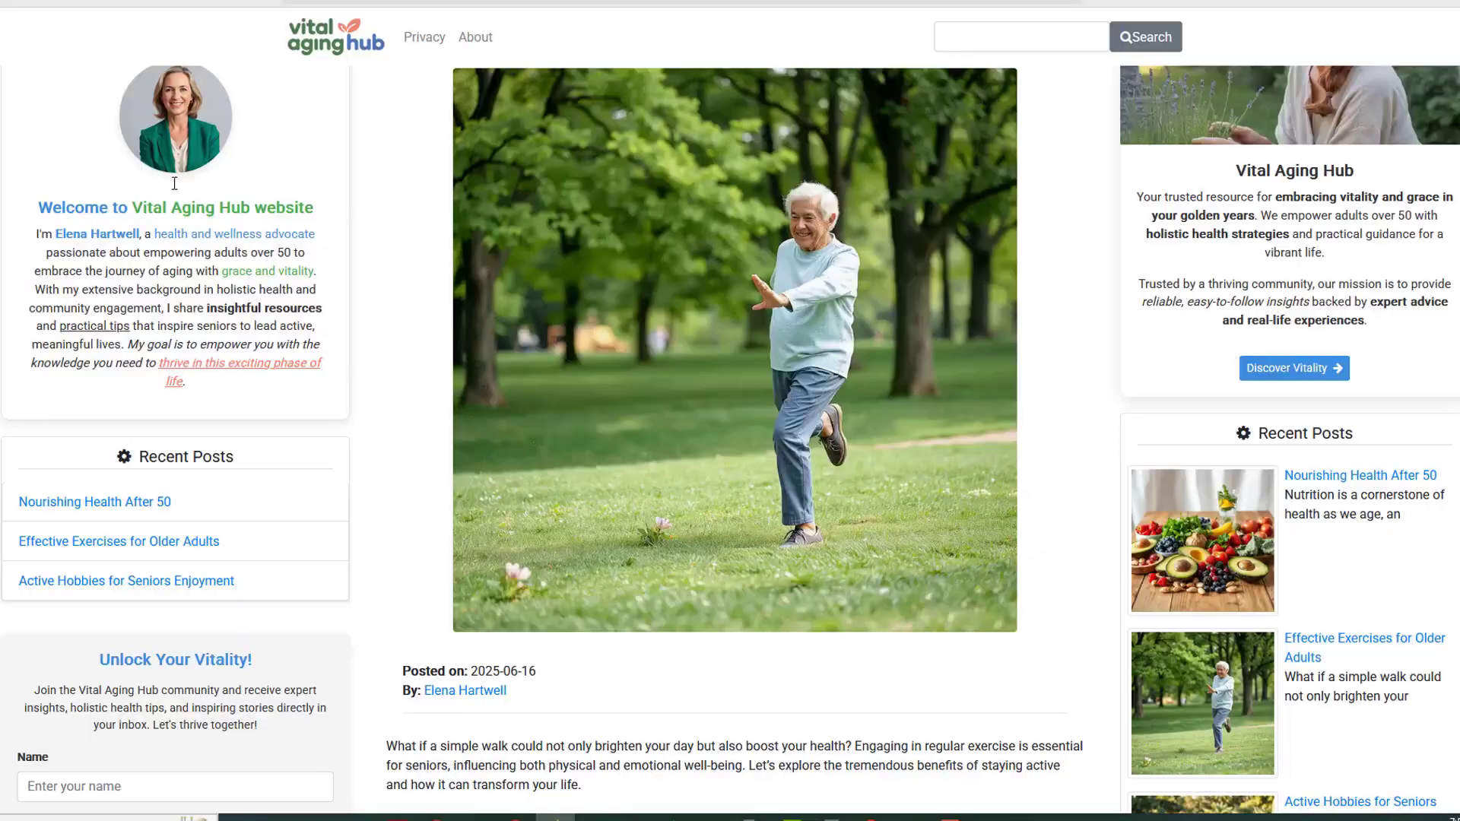
key("ctrl+w")
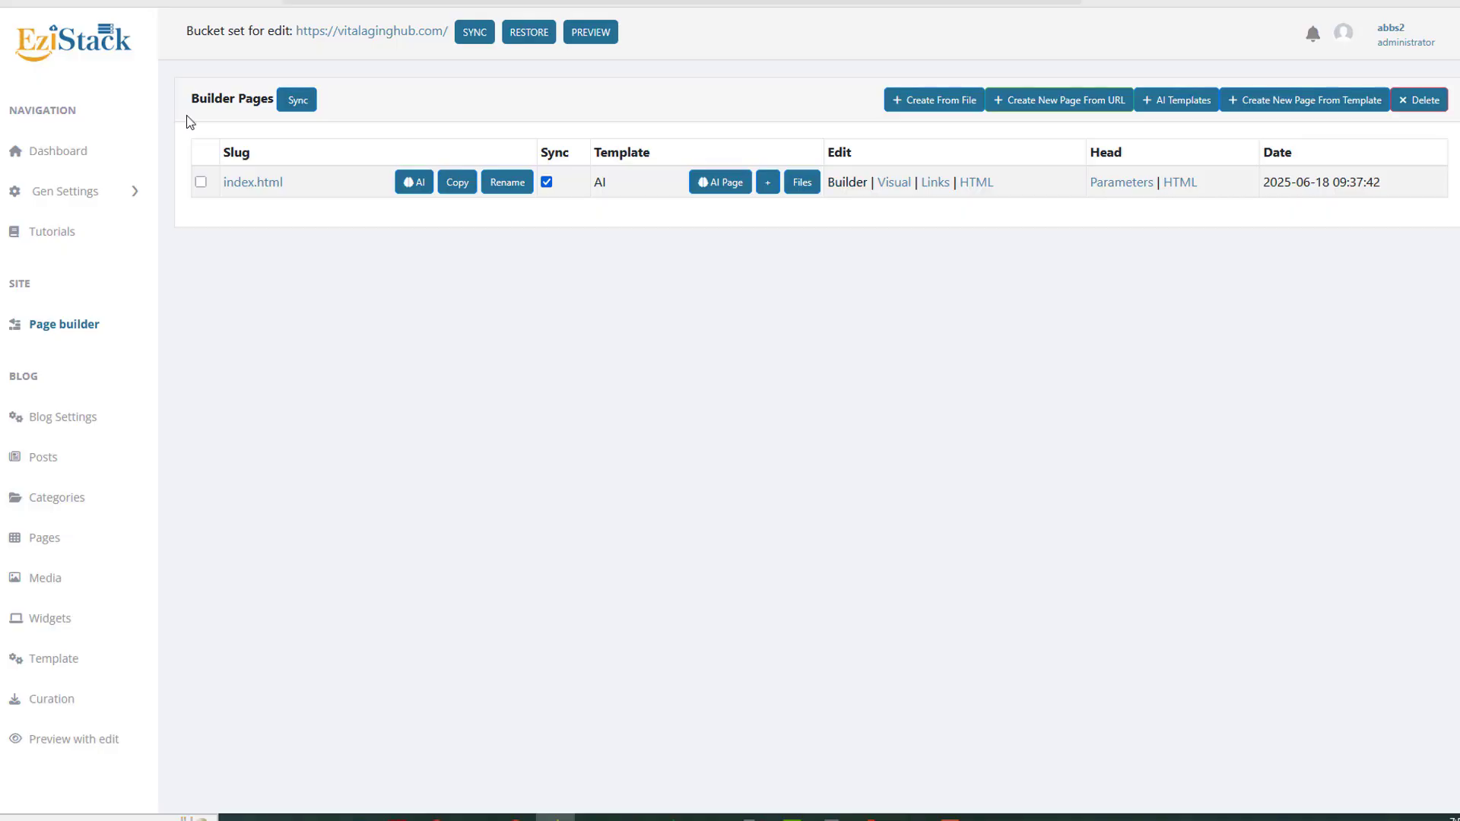
Step: Open index.html in the Visual editor and insert the test text "dfsdf" in the hero section's introductory paragraph
left_click(900, 184)
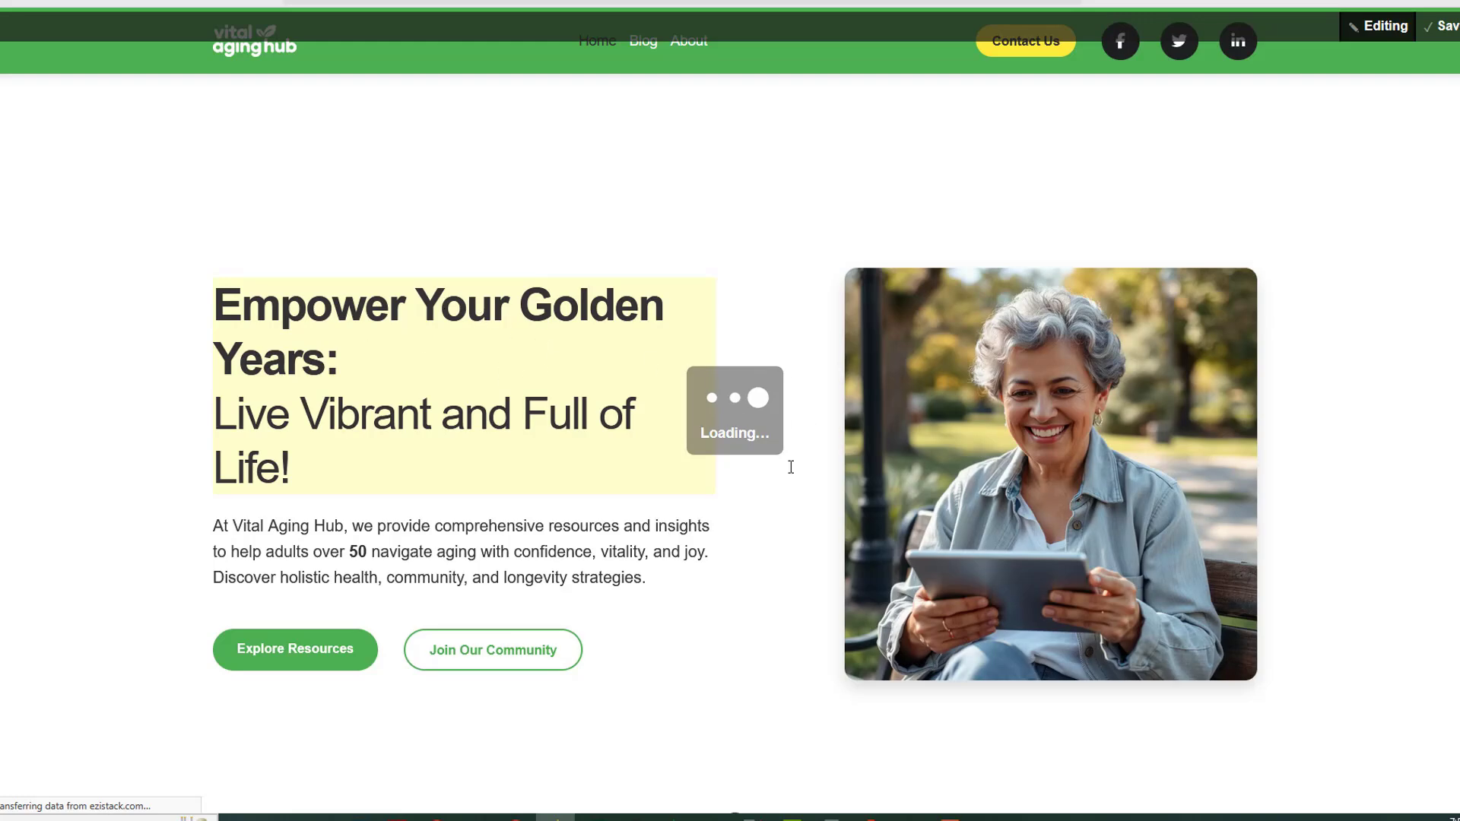
left_click(404, 280)
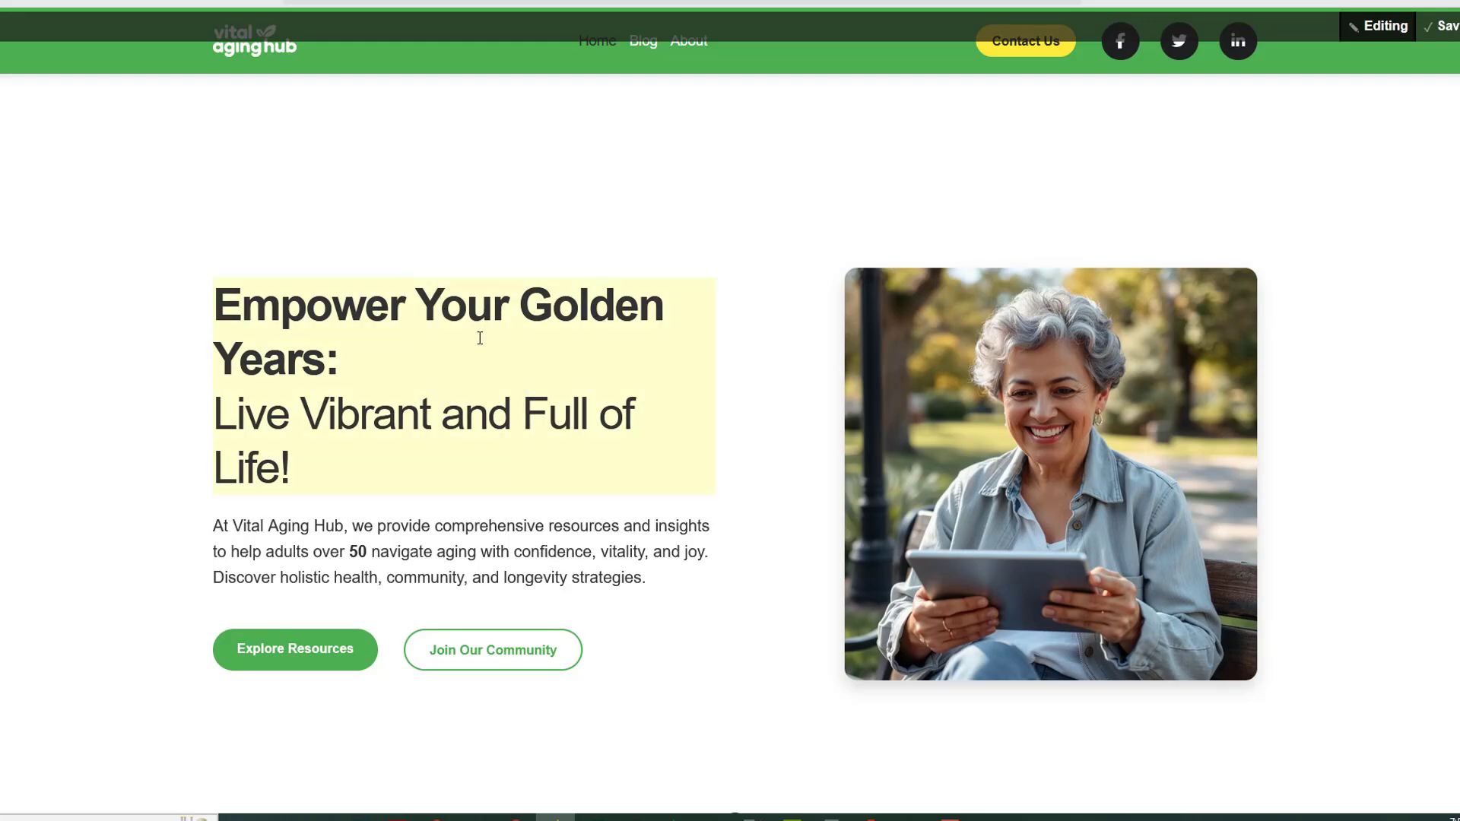
scroll(464, 311, "down", 3)
left_click(450, 300)
type("dfsdf")
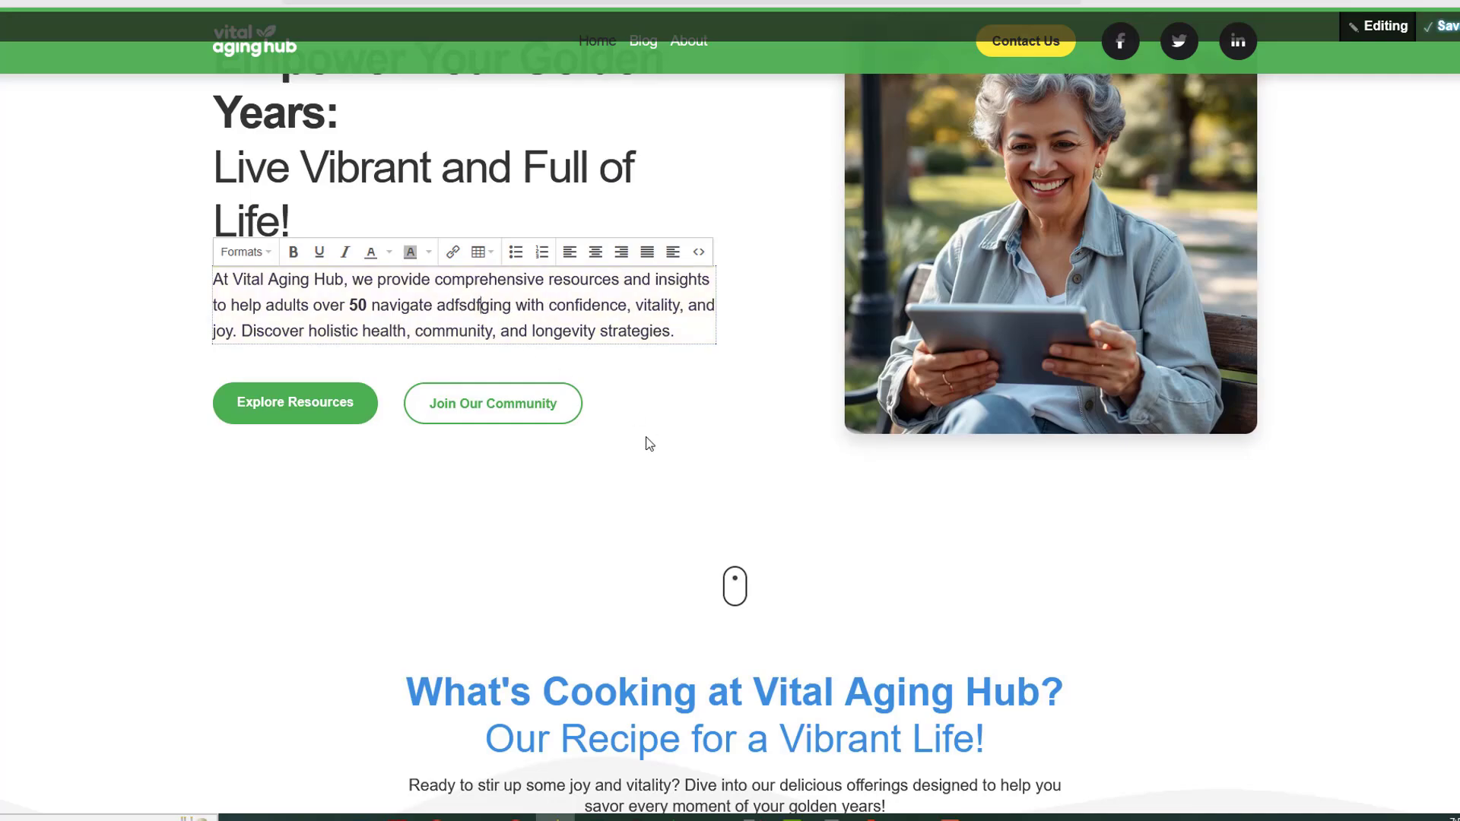
Step: Try selecting the "What's Cooking" heading and the "Join the Fun" button for editing, and close the Visual editor without saving
scroll(629, 427, "down", 5)
left_click(631, 399)
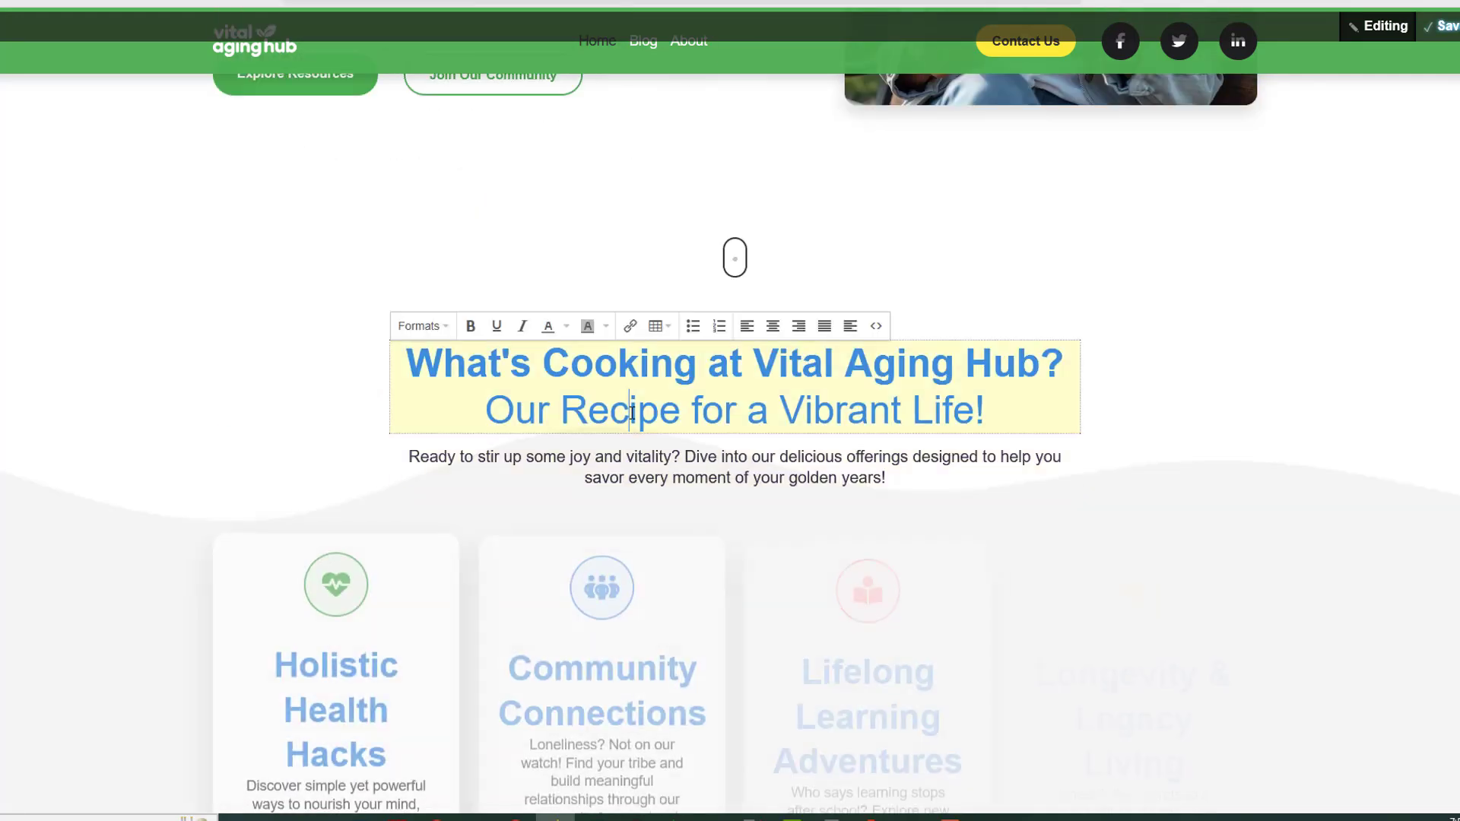
scroll(631, 413, "down", 7)
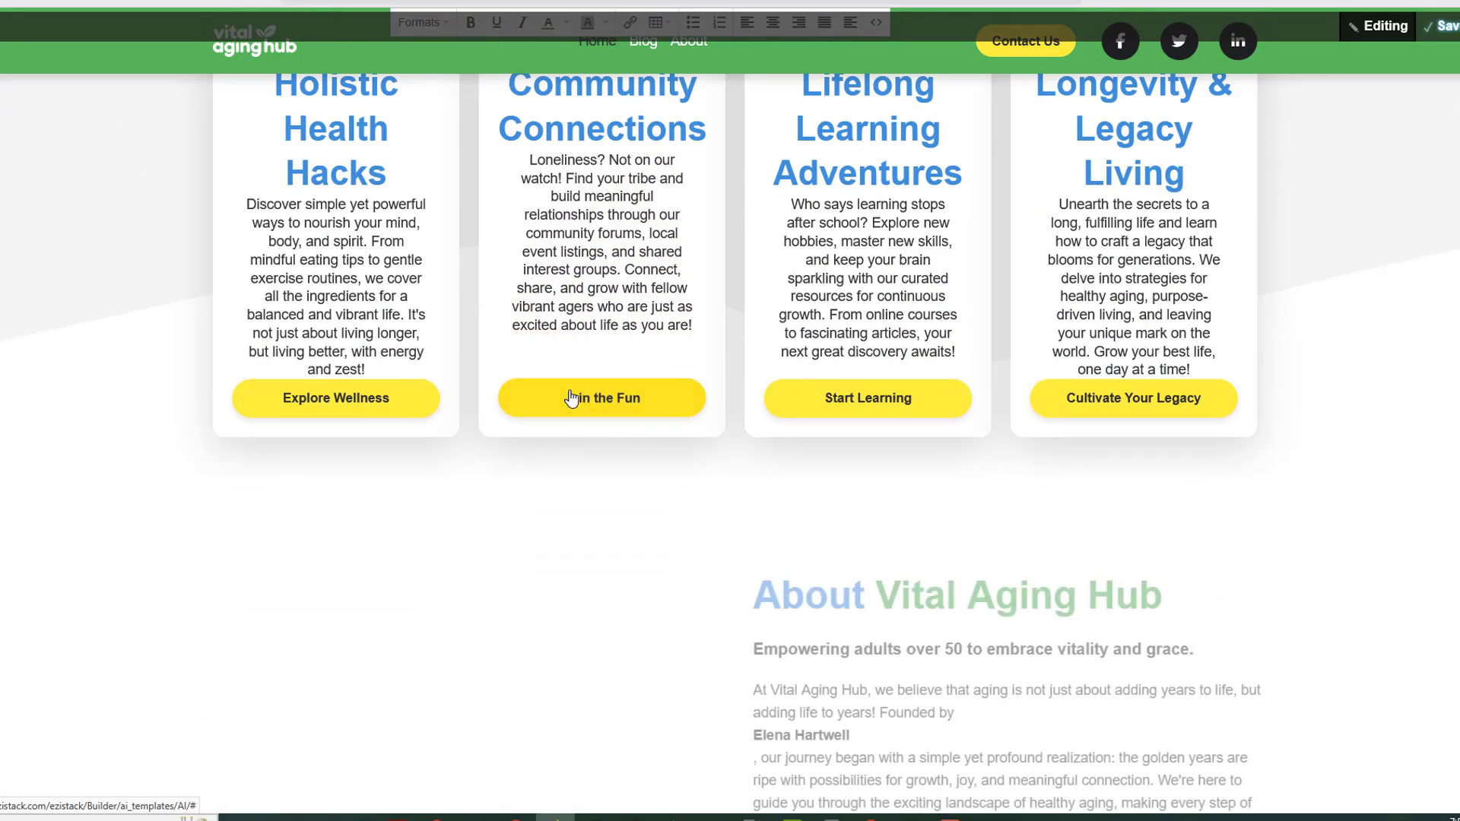
left_click(600, 397)
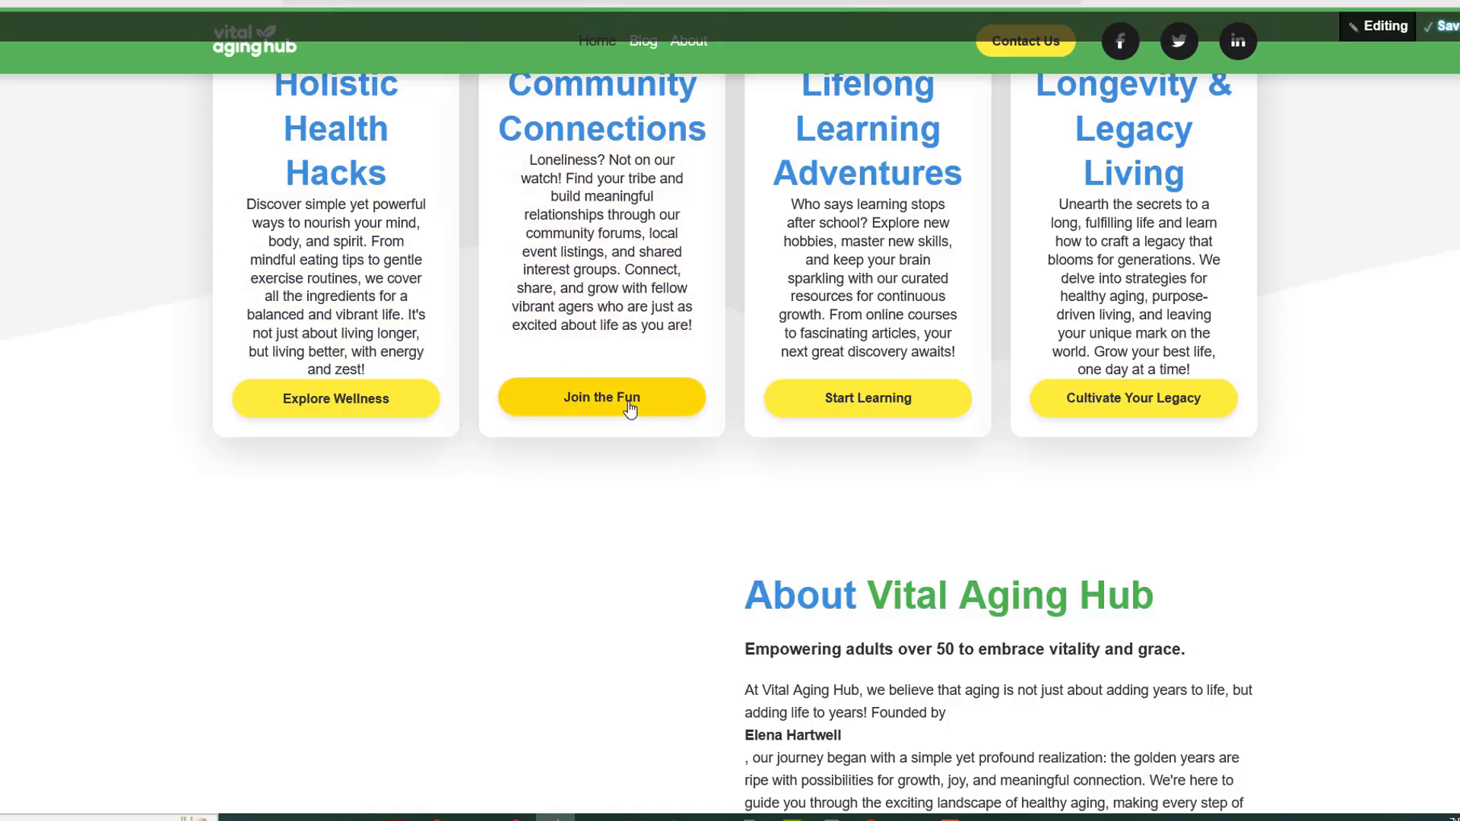
left_click(670, 406)
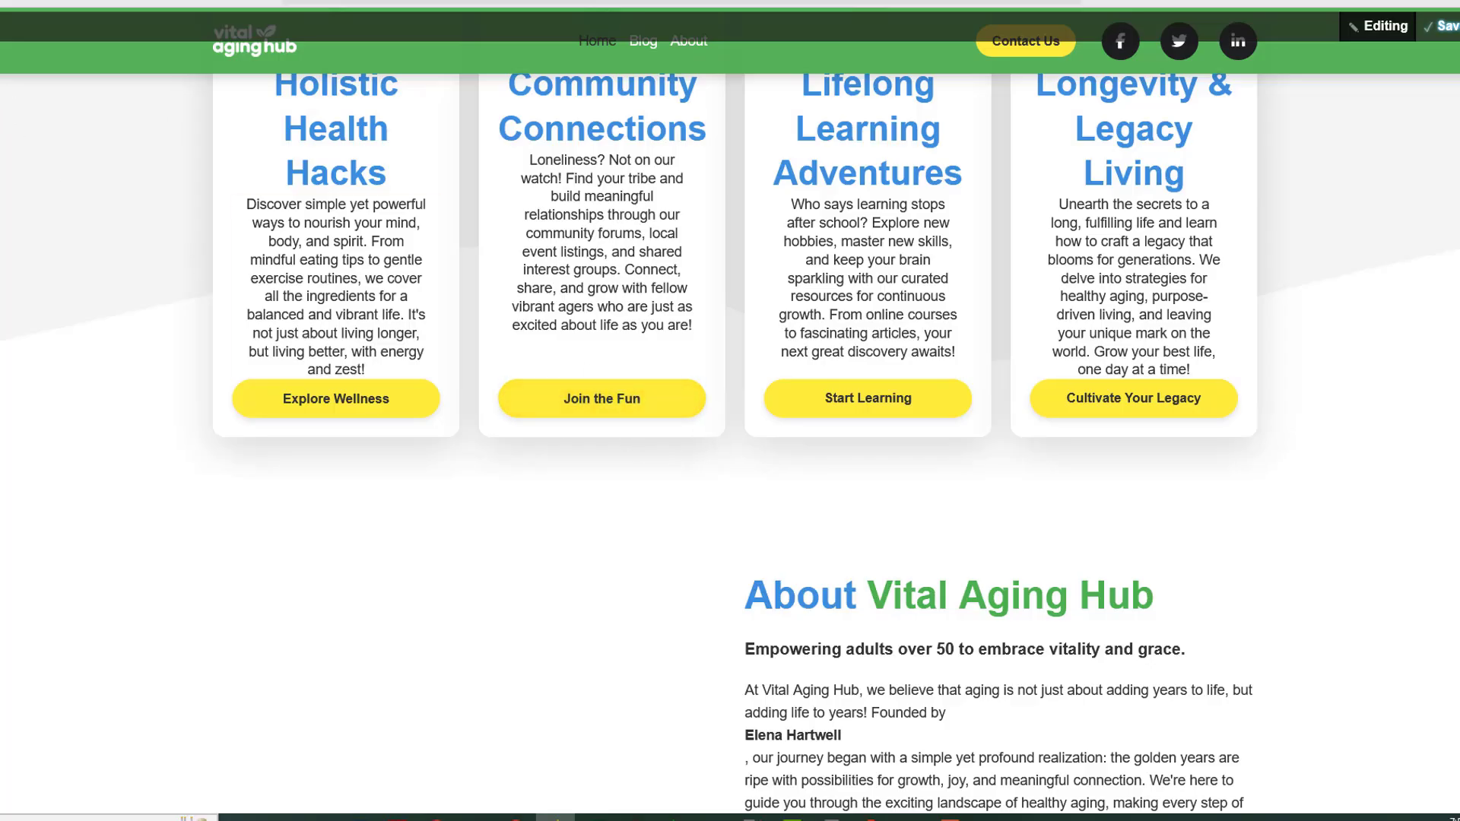
key("ctrl+w")
key("ctrl+w")
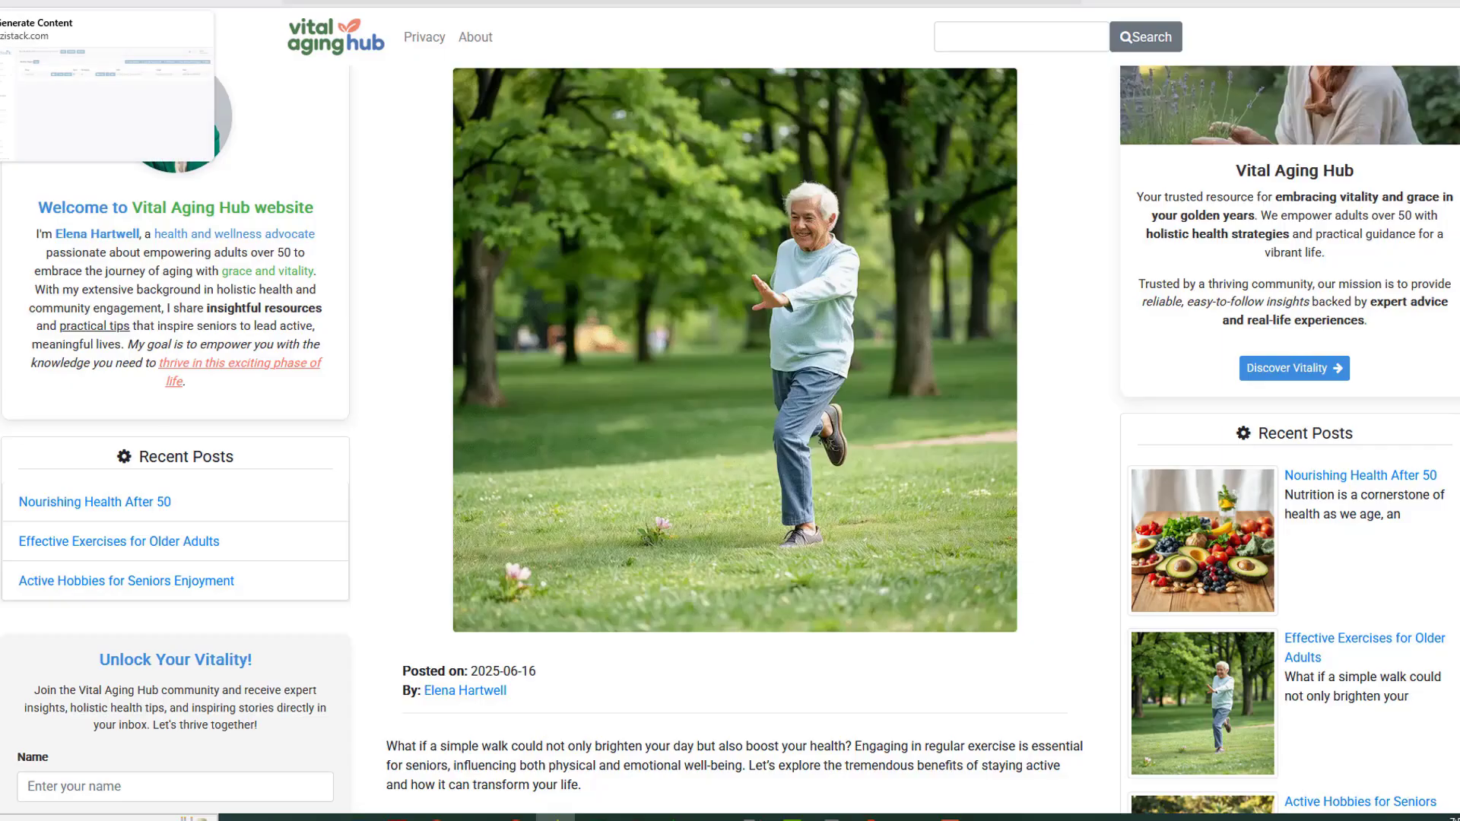
key("ctrl+w")
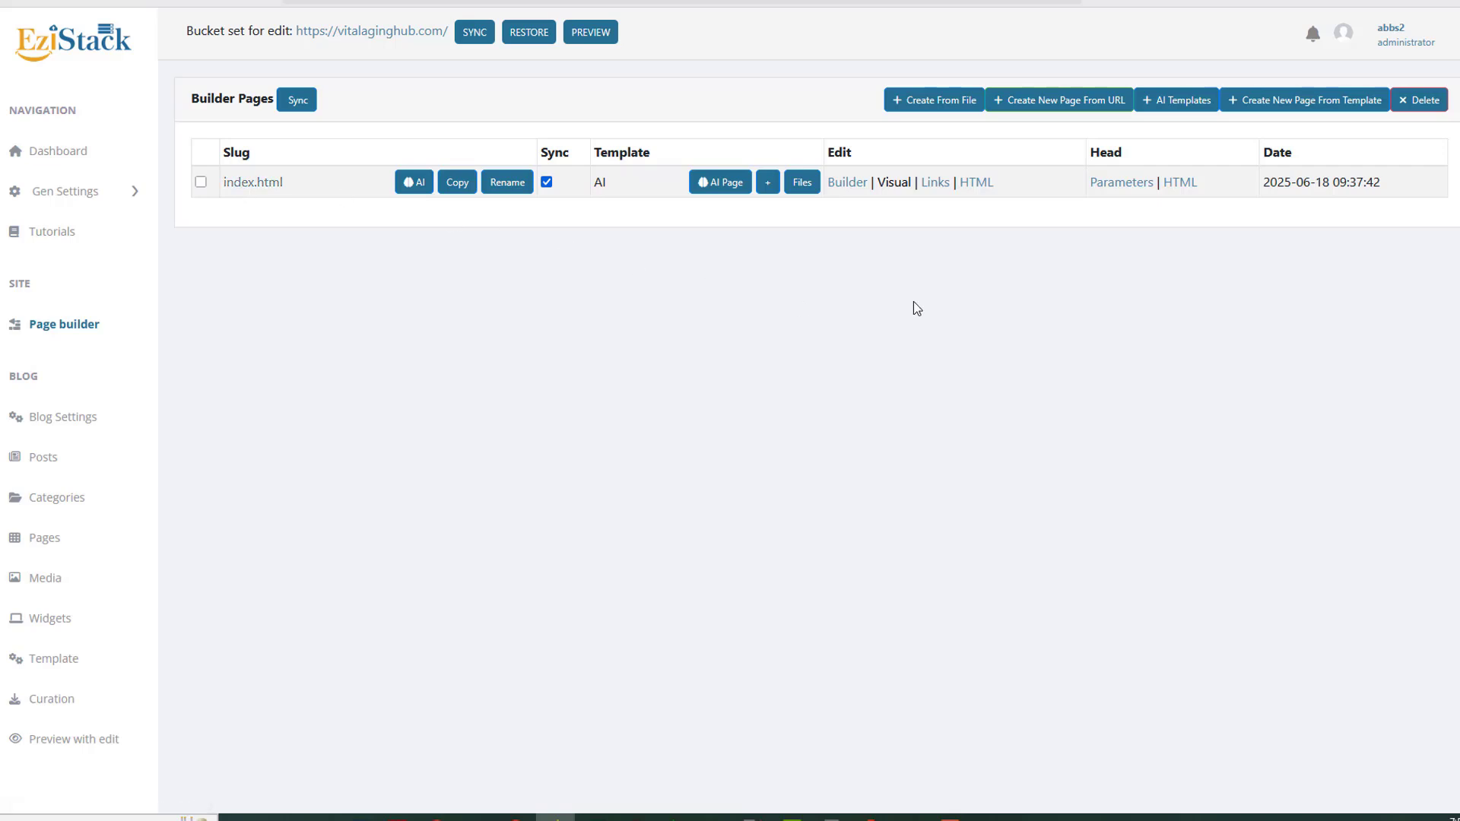
Step: Open index.html in the Links editor and set the "Explore Resources" button's link to /blog
left_click(940, 189)
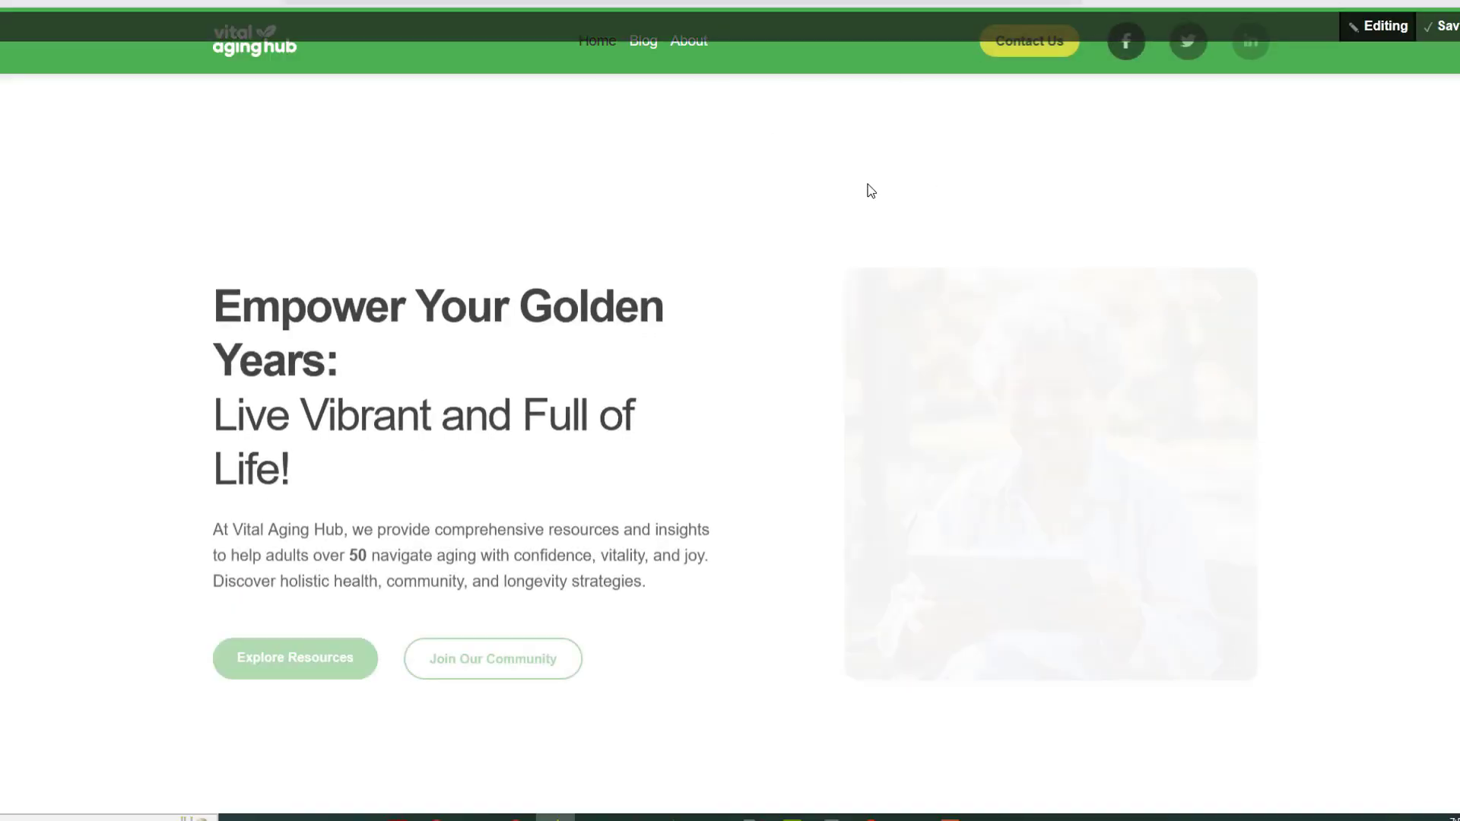
scroll(570, 231, "down", 4)
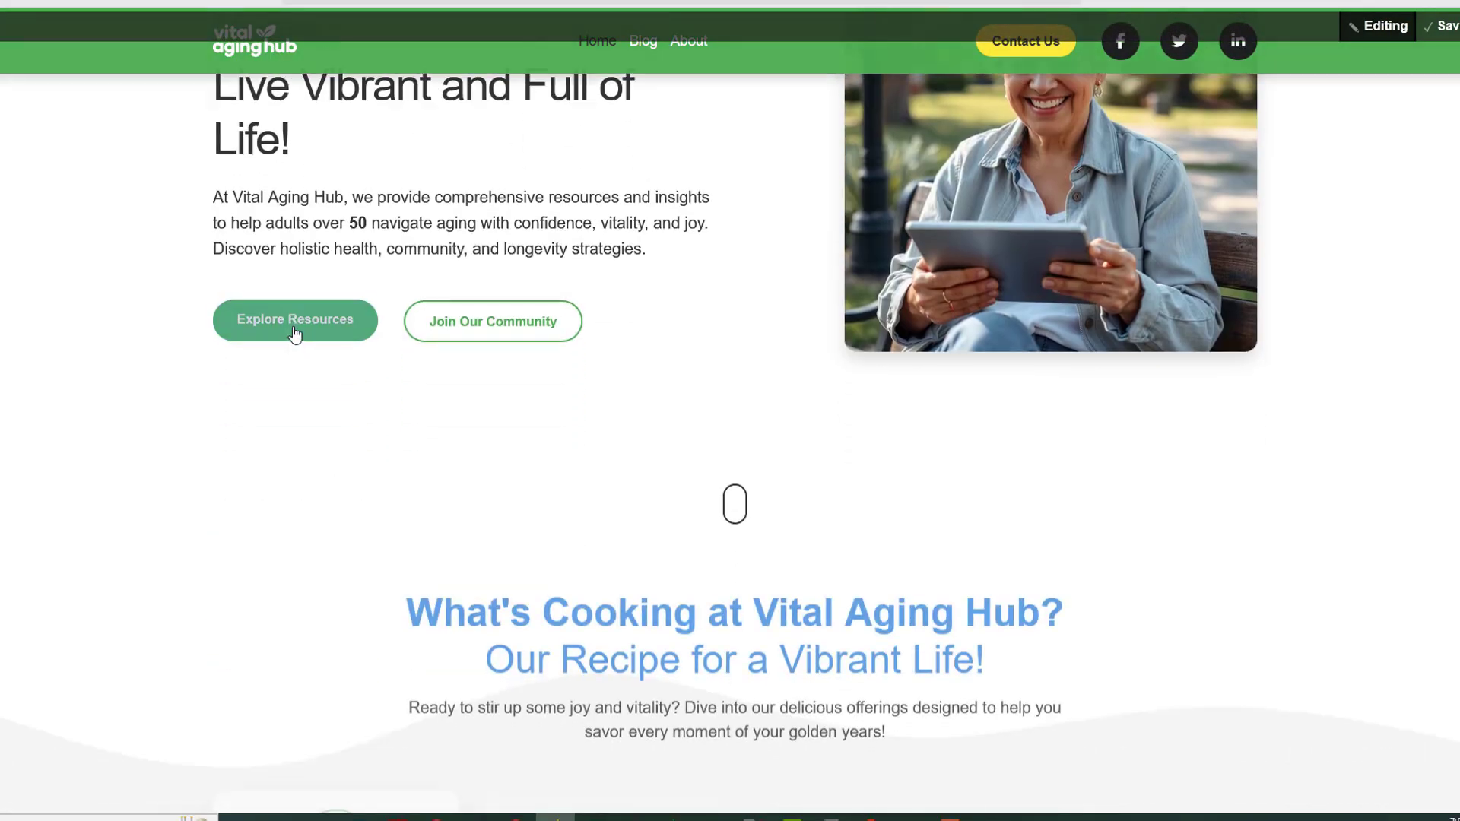
mouse_move(293, 328)
left_click_drag(222, 397, 319, 413)
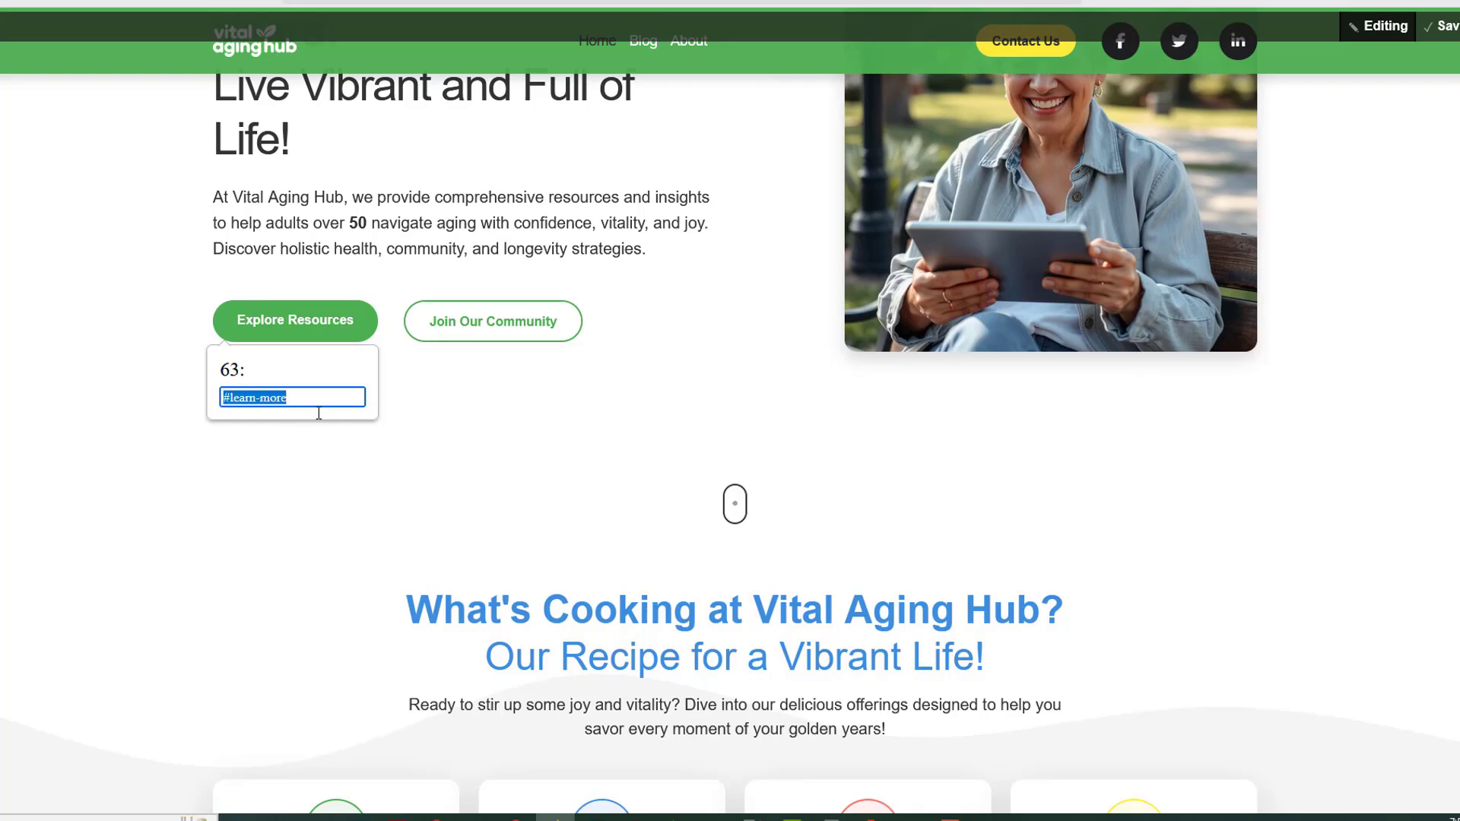
type("/blog")
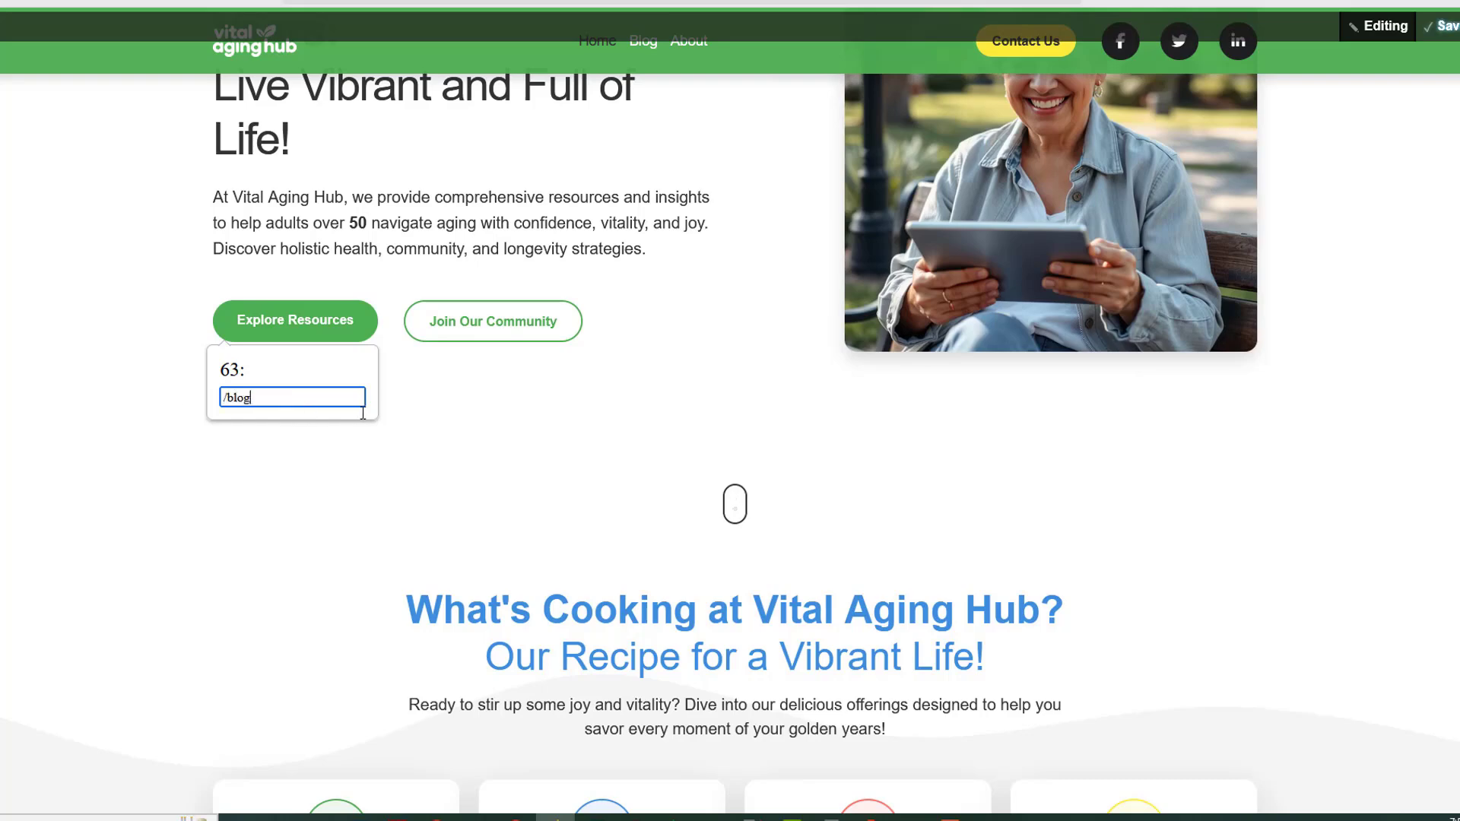
Step: Set the hero section's "Join Our Community" button link to /blog
mouse_move(512, 329)
triple_click(506, 401)
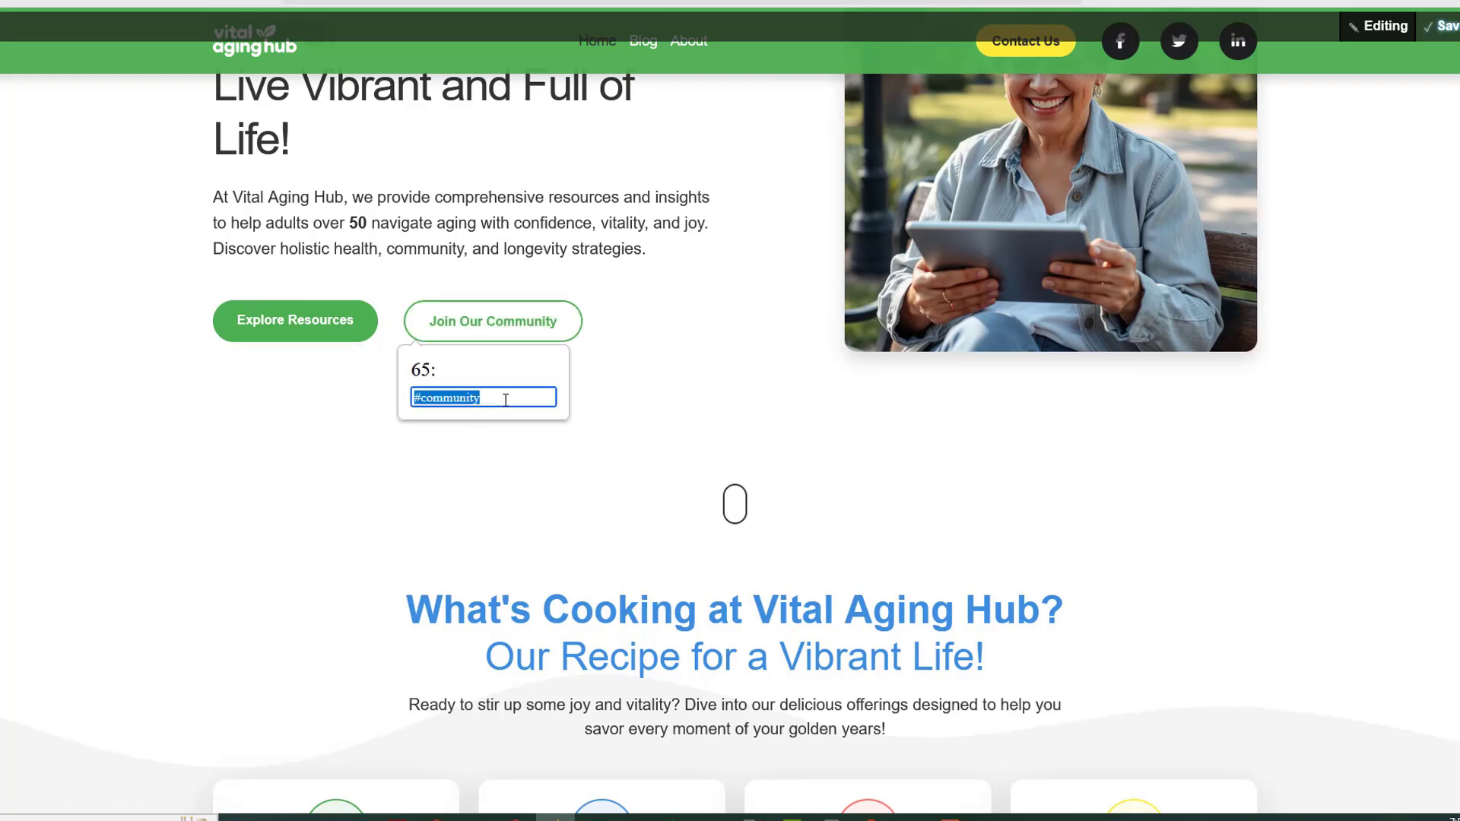
type("/blog")
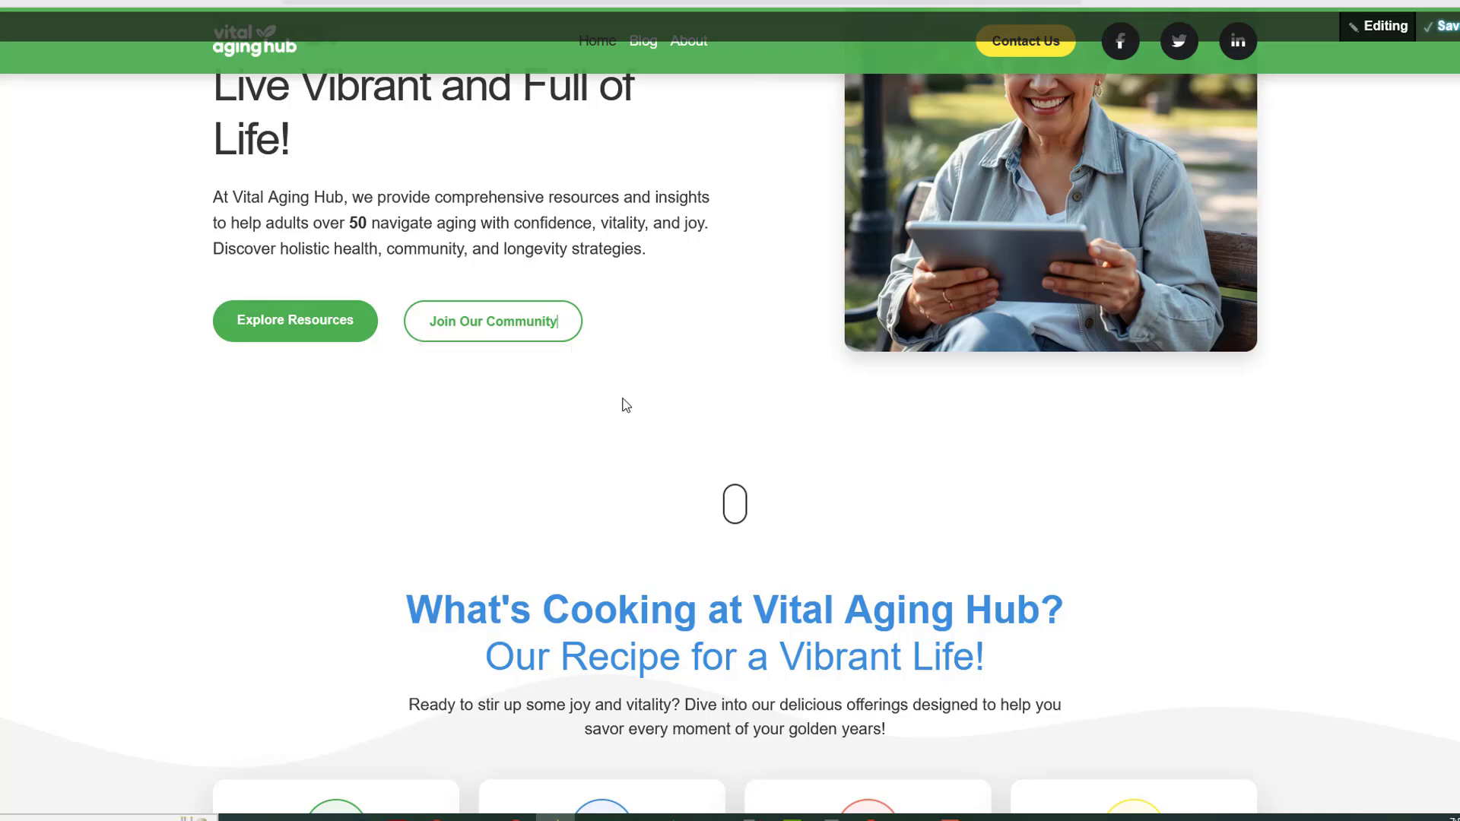
Step: Set the links of the "Explore Wellness", "Join the Fun", "Start Learning" and "Cultivate Your Legacy" card buttons to /blog
scroll(621, 404, "down", 10)
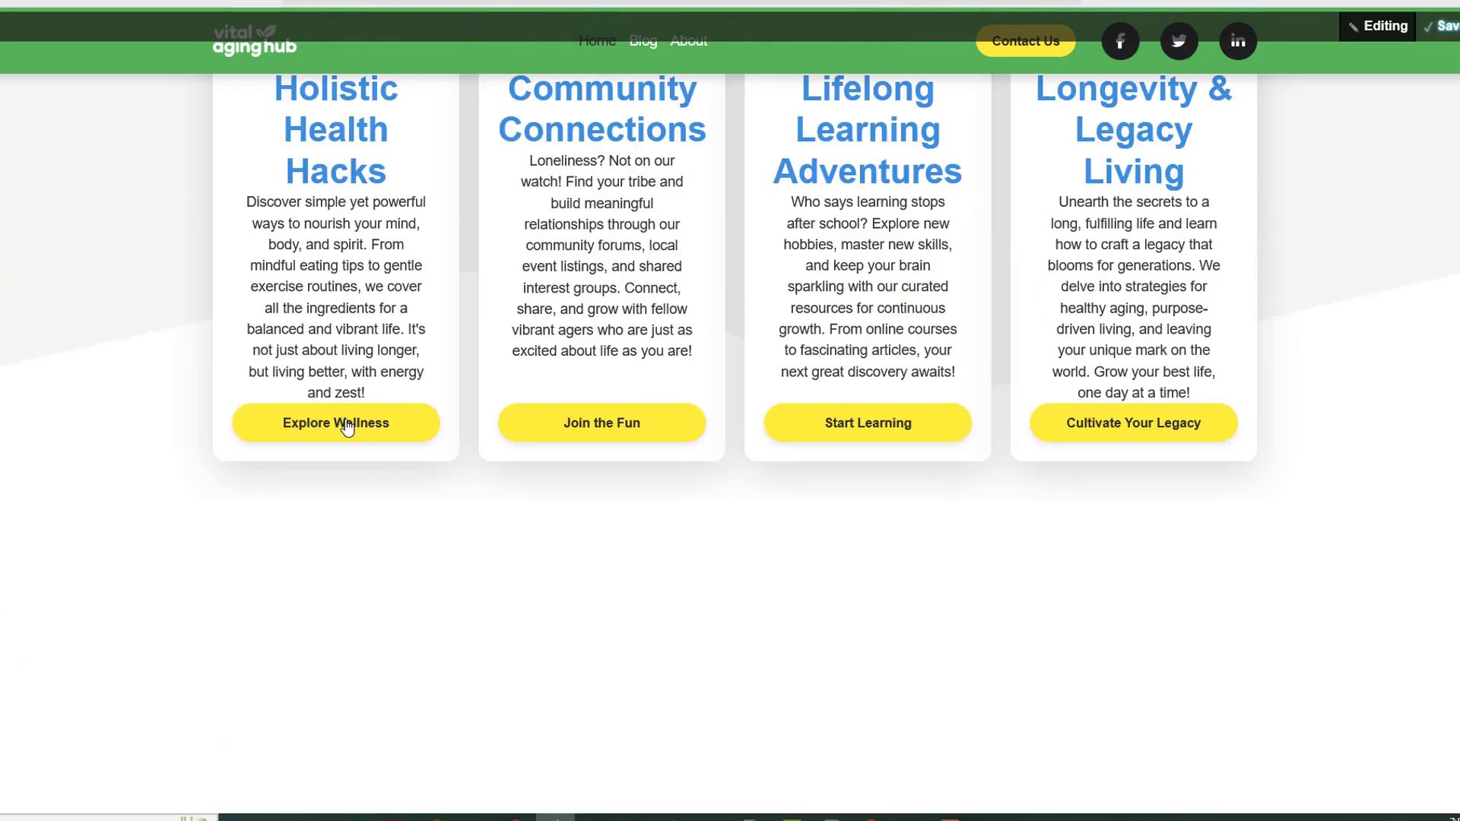
mouse_move(346, 428)
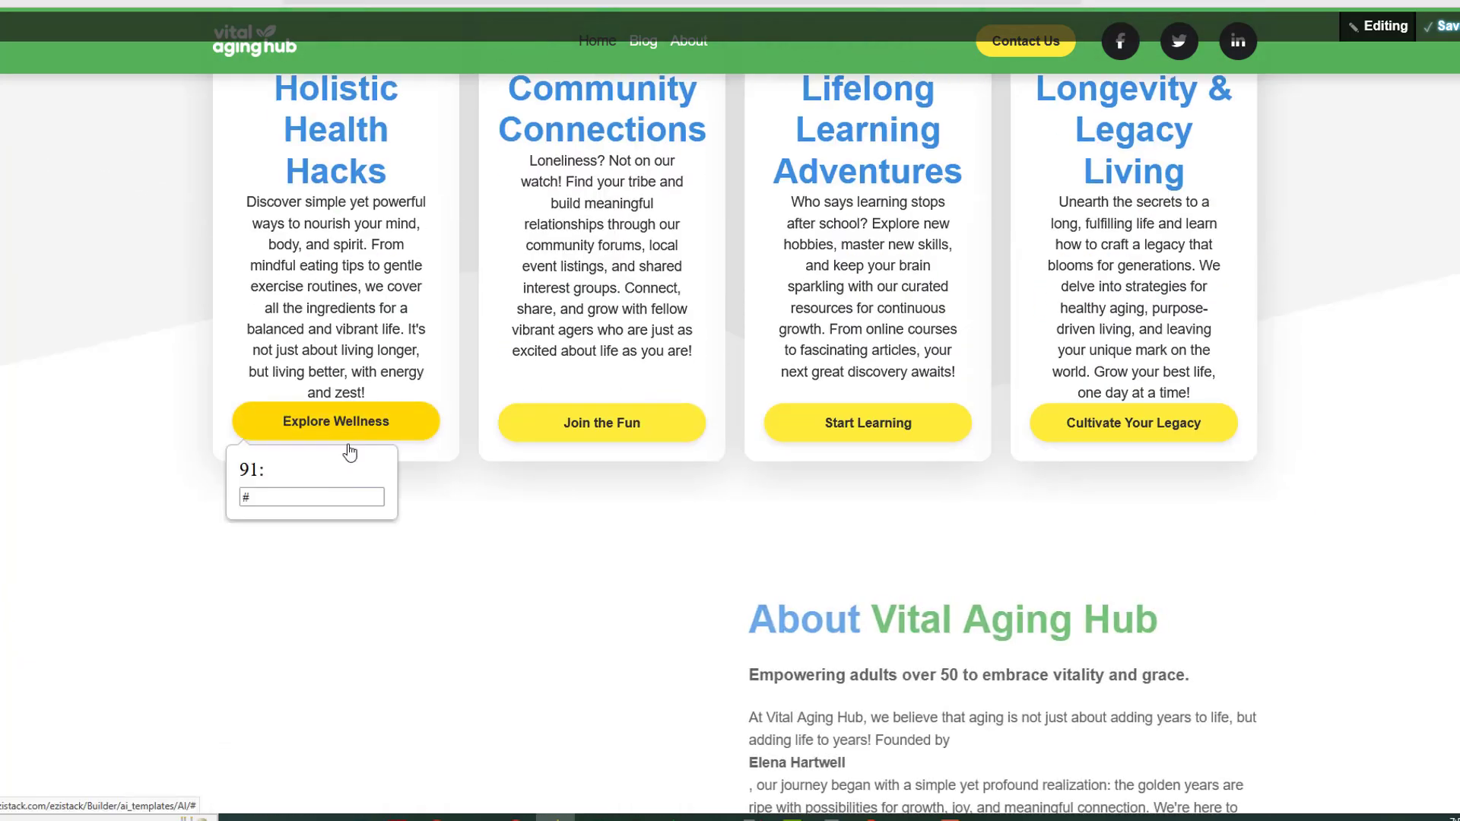
triple_click(335, 498)
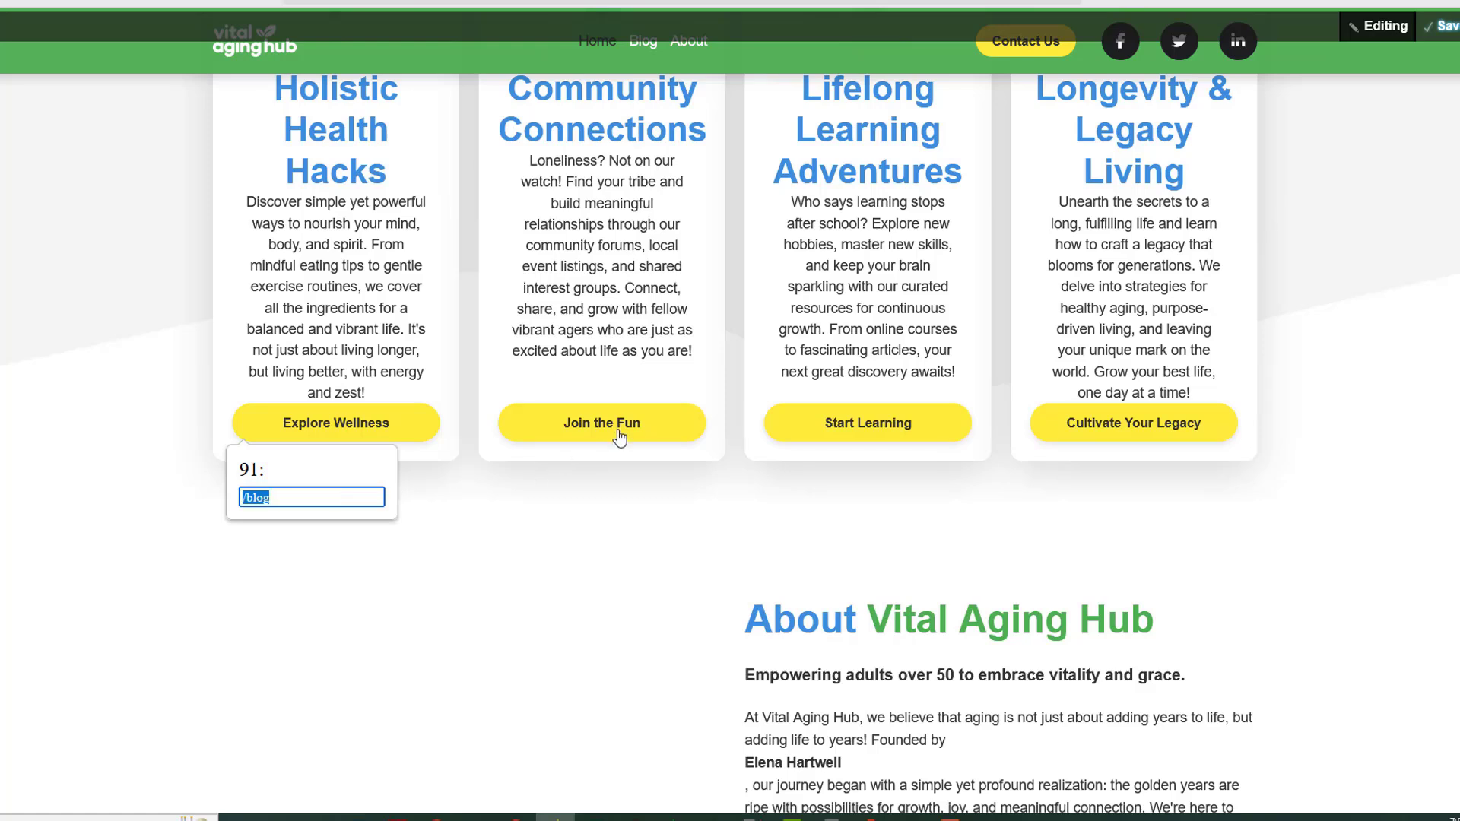
mouse_move(620, 438)
triple_click(586, 496)
type("/blog")
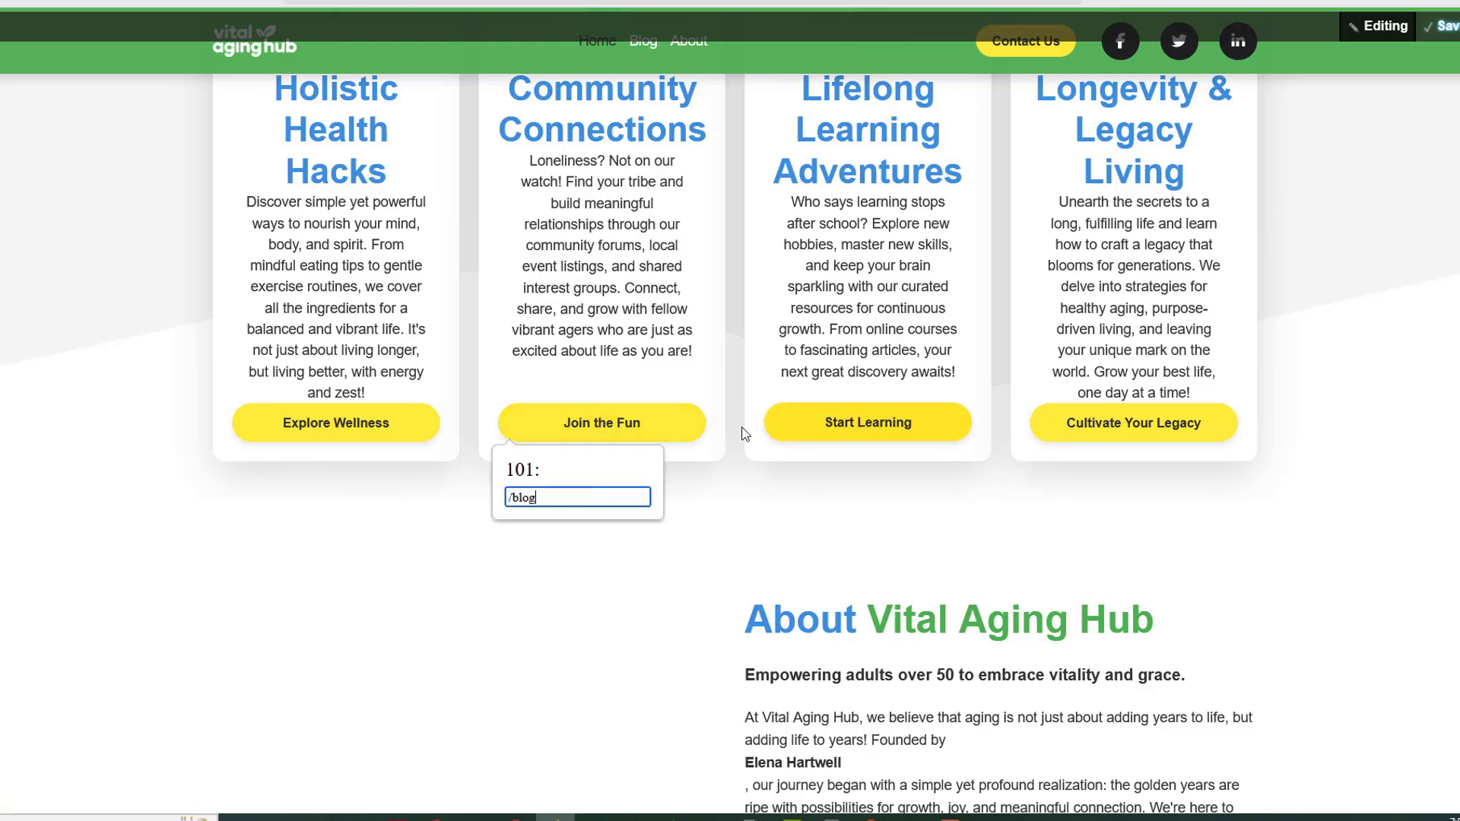
mouse_move(844, 437)
triple_click(848, 498)
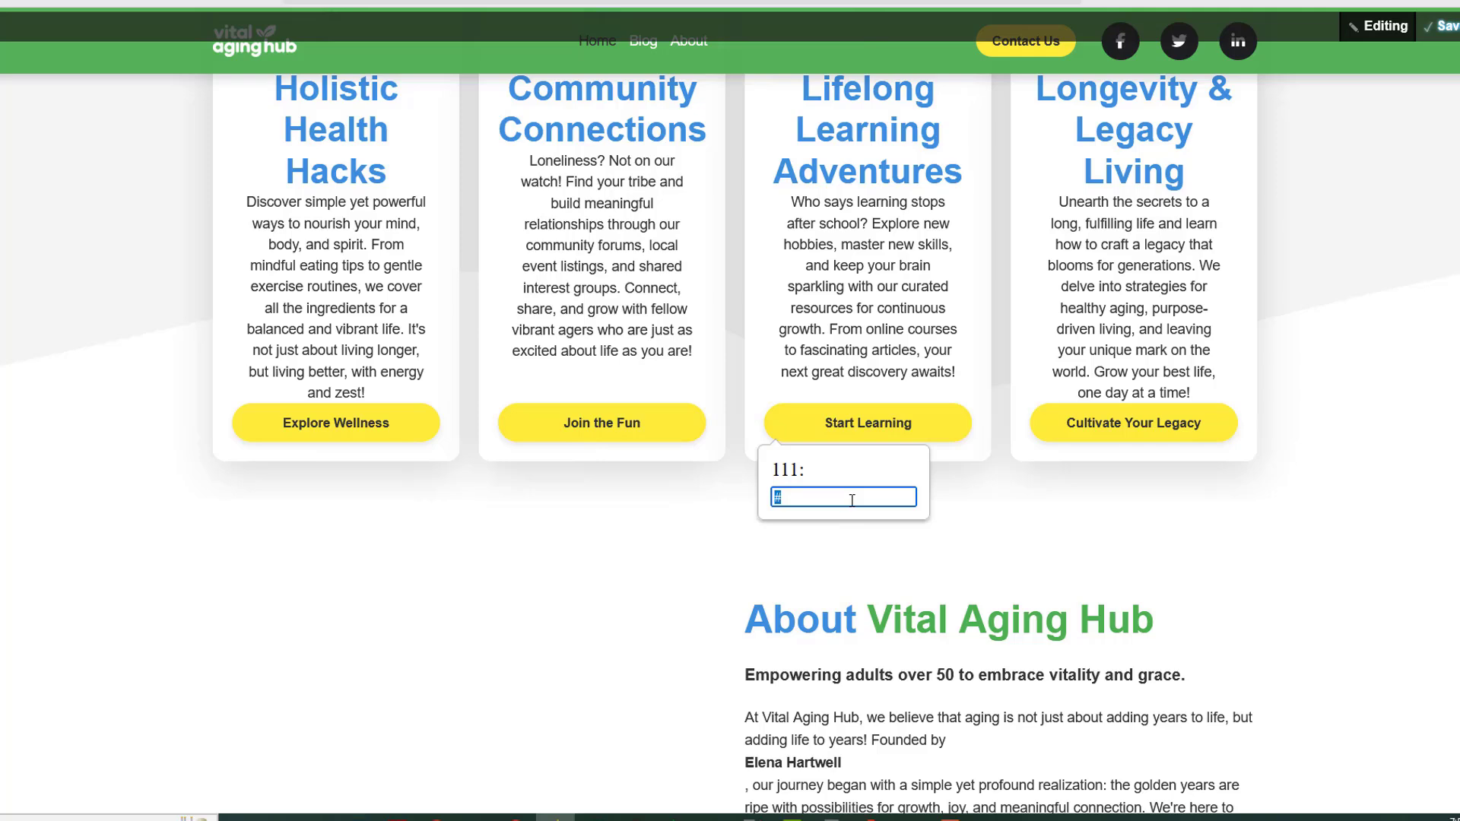
type("/blog")
mouse_move(1133, 433)
triple_click(1102, 496)
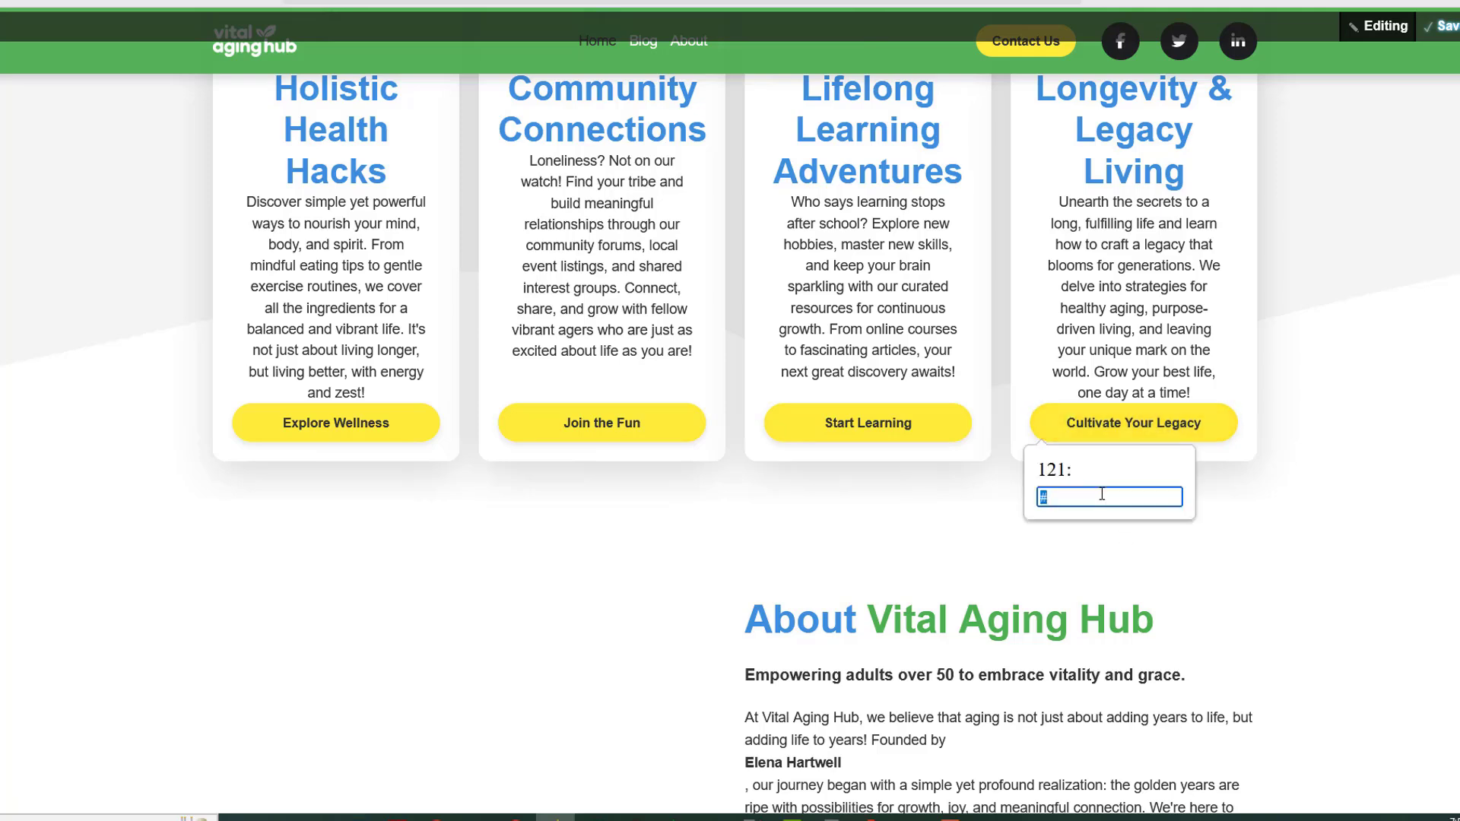
Step: Set the link of the "Meet Our Team" button in the About section to /blog/about
scroll(1176, 584, "down", 15)
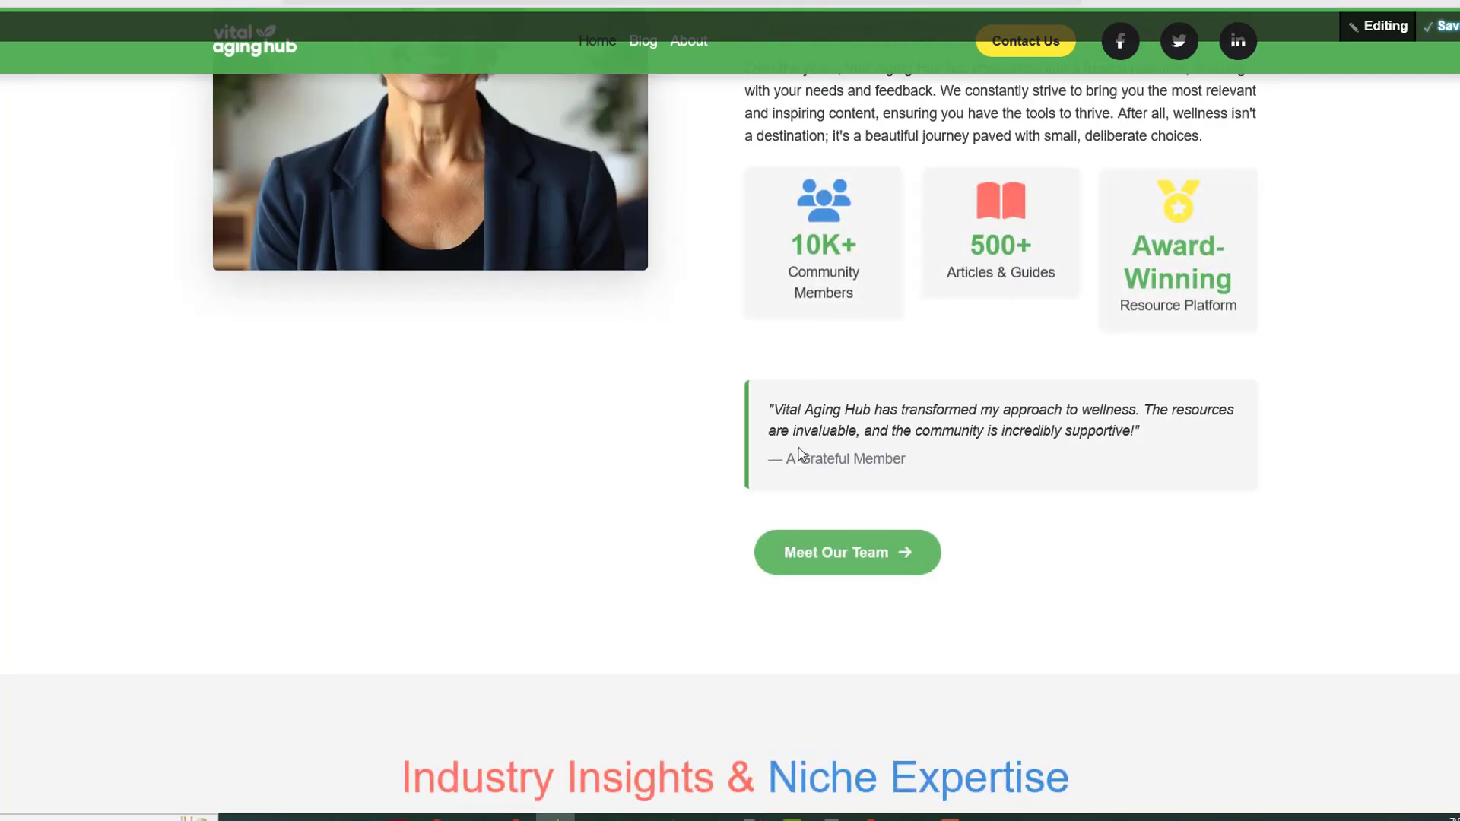
scroll(897, 319, "down", 4)
mouse_move(834, 267)
triple_click(817, 305)
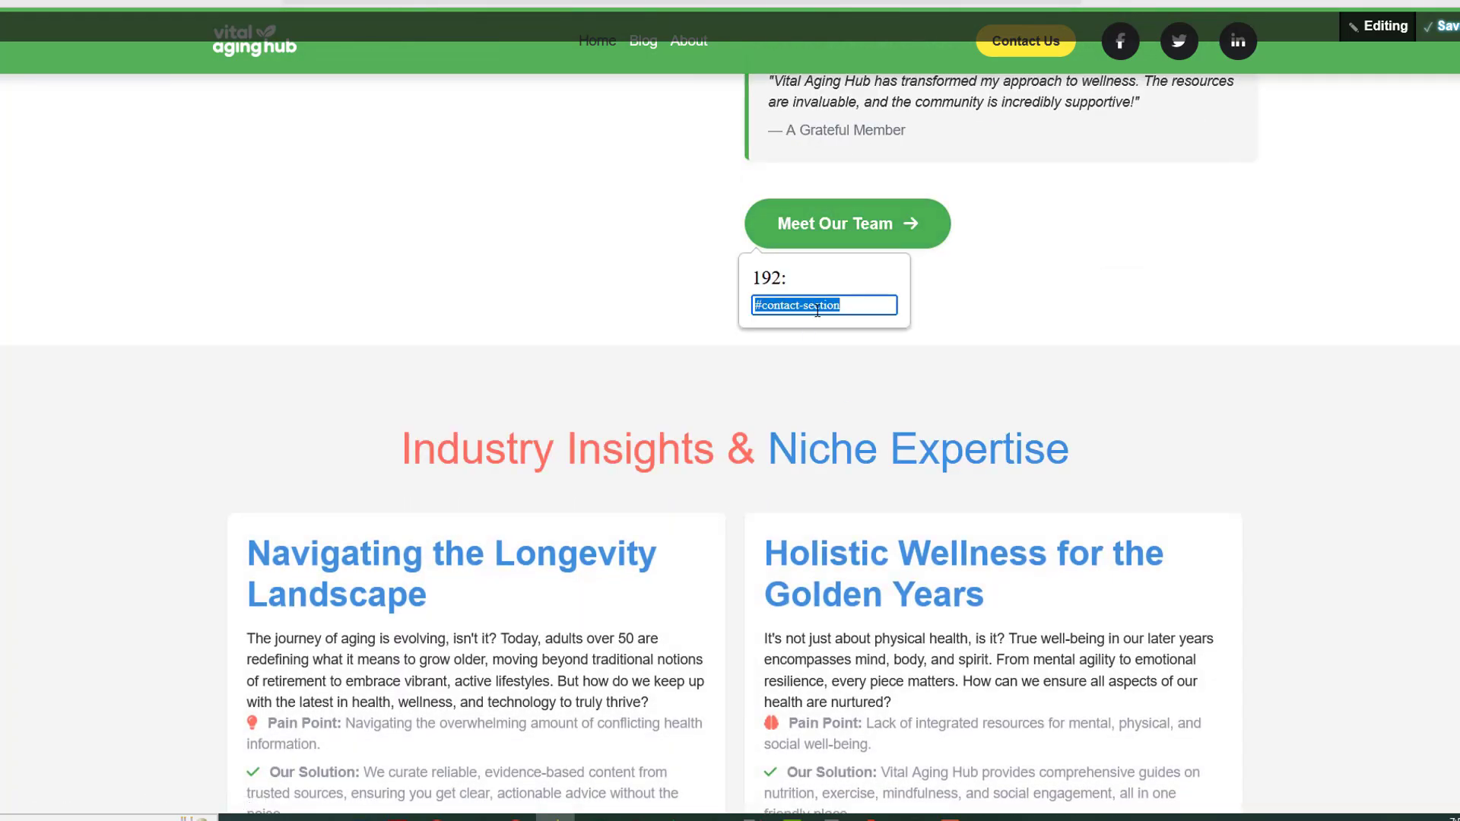
type("/blog")
left_click(852, 428)
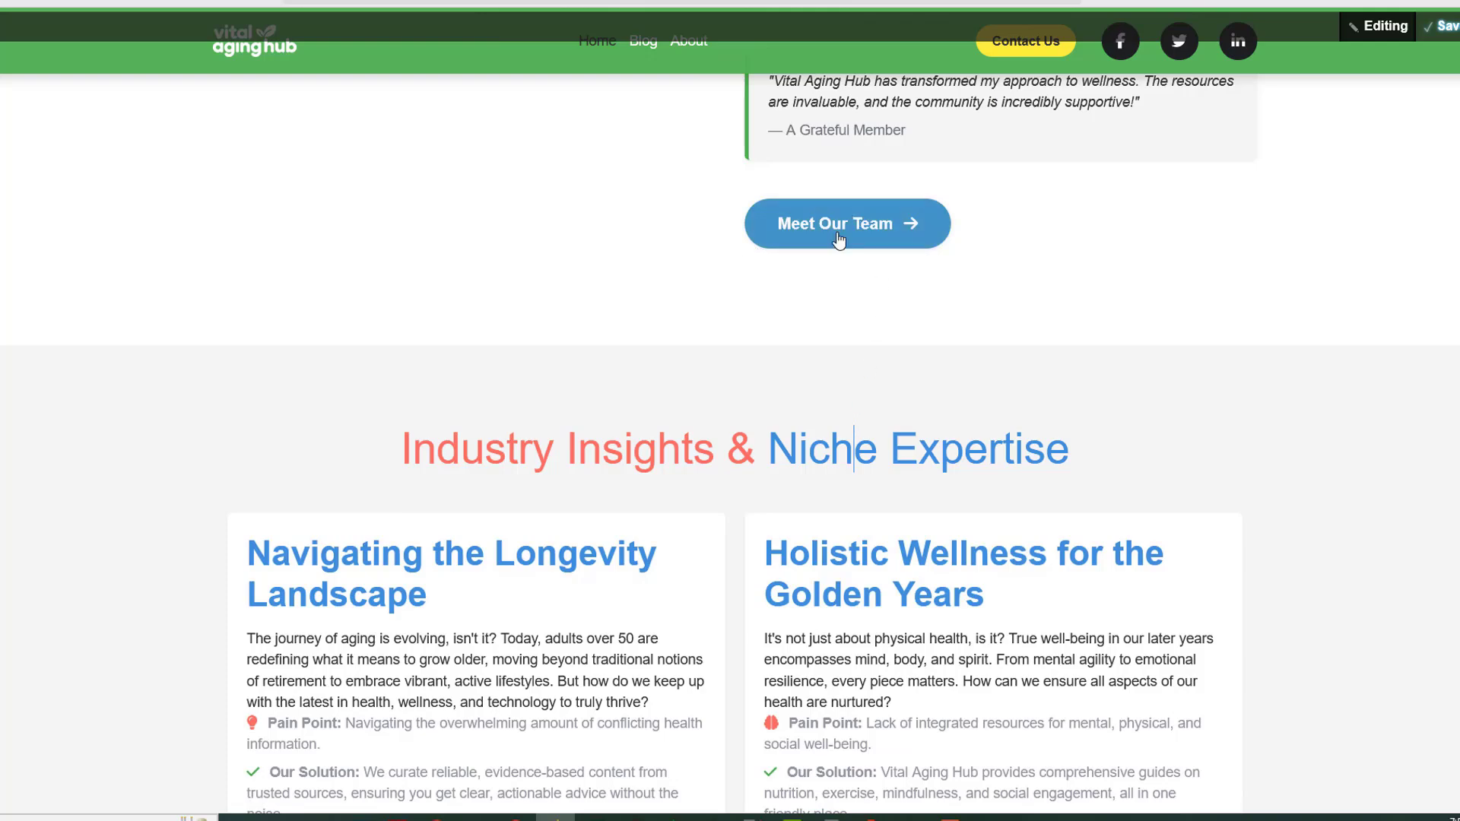
mouse_move(838, 240)
triple_click(826, 307)
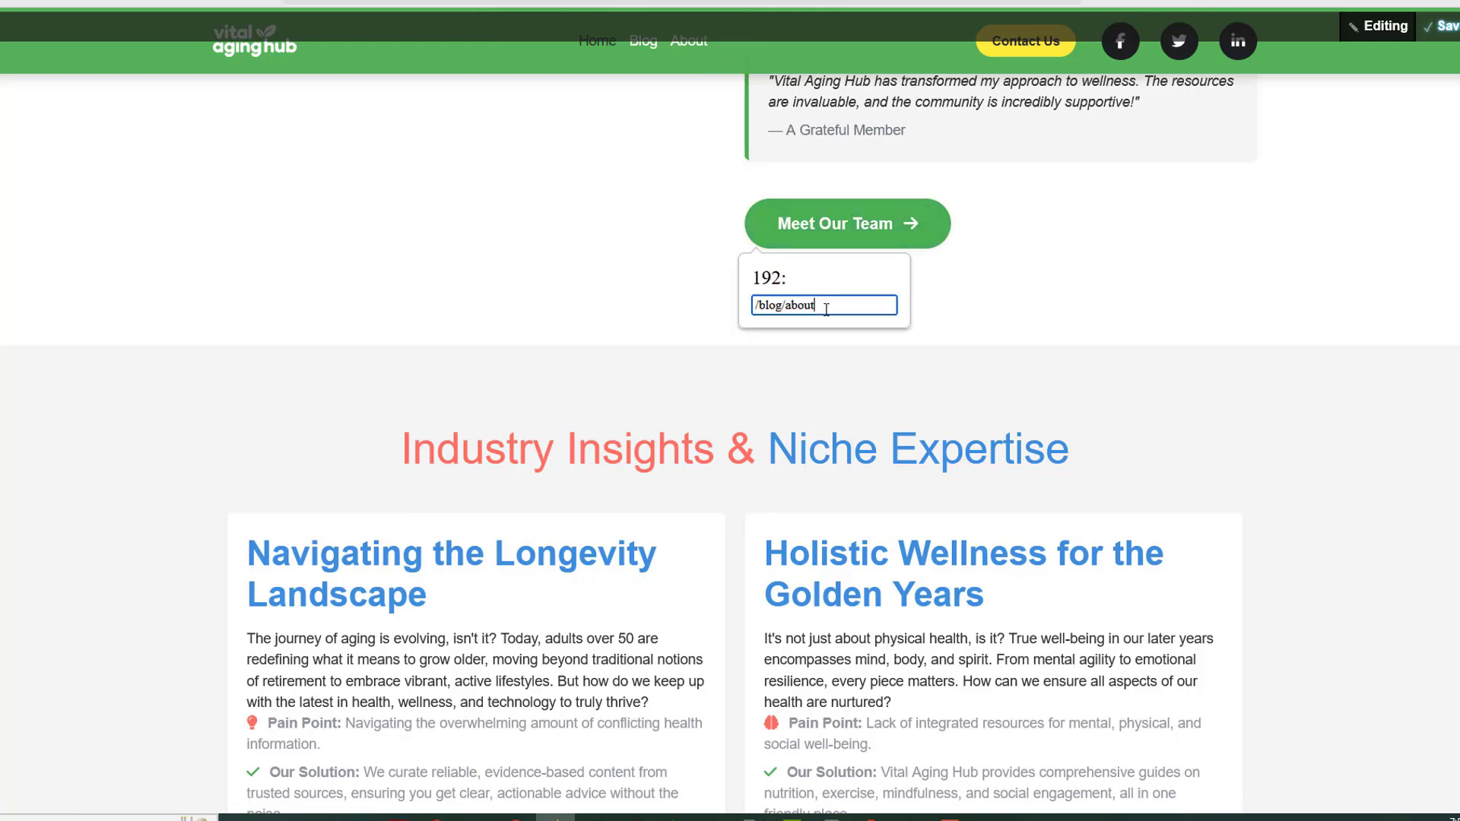
left_click(1069, 342)
Step: Set the link of the "Discover Our Approach" button above the FAQ section to #faq
scroll(868, 521, "down", 10)
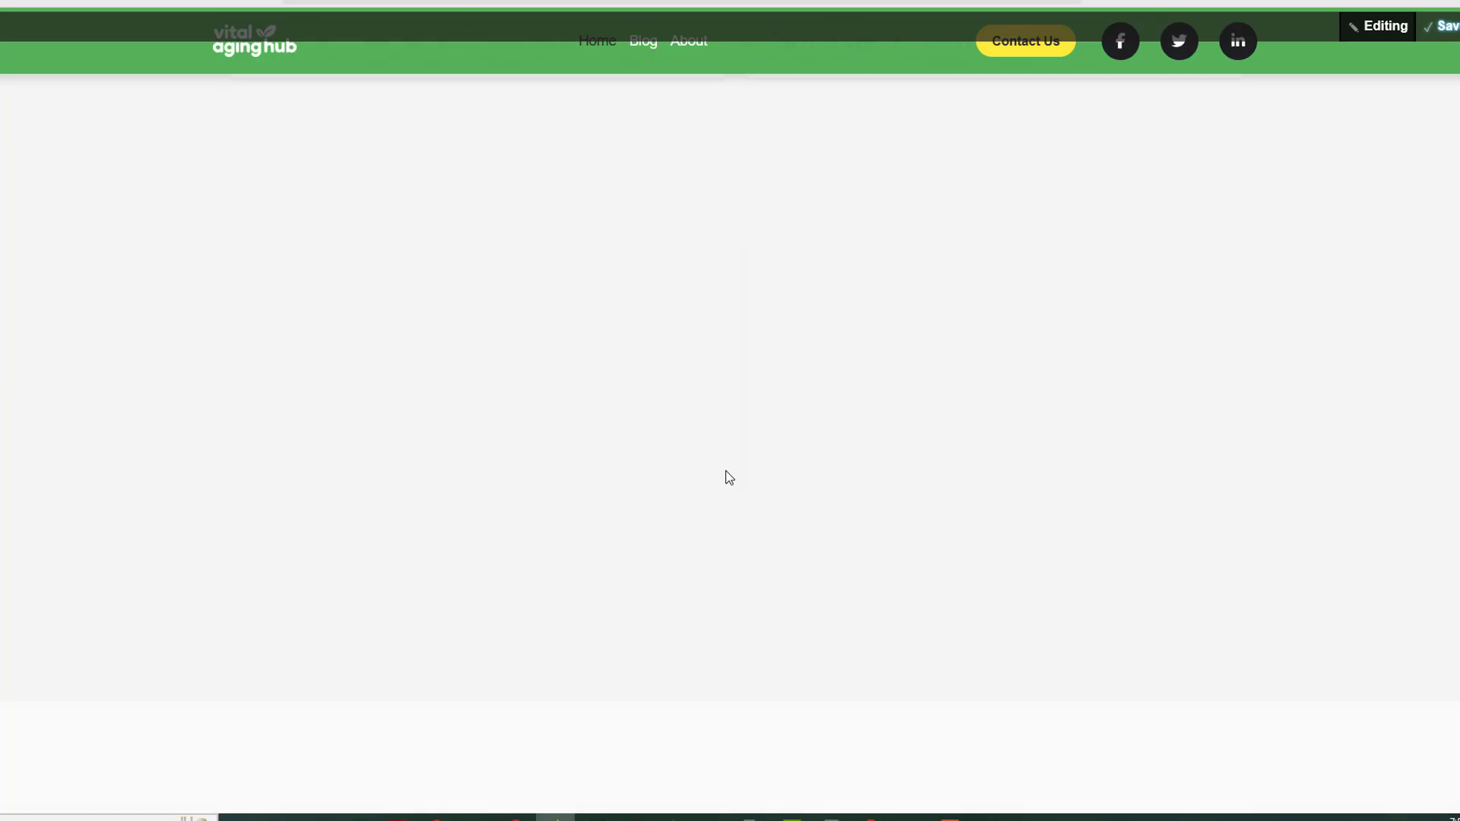
scroll(635, 323, "down", 4)
mouse_move(727, 290)
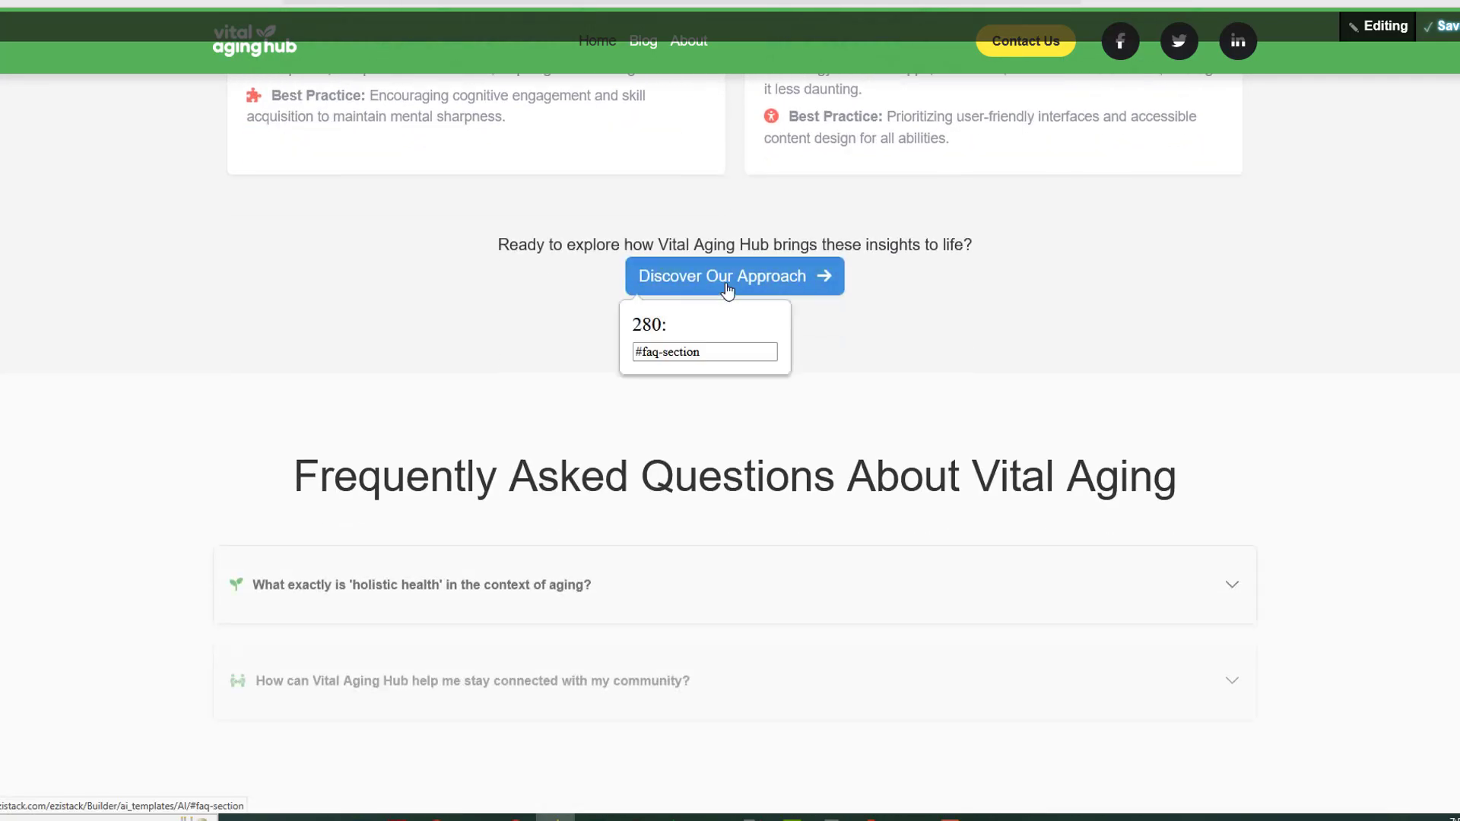
triple_click(715, 352)
type("#faq")
left_click(947, 425)
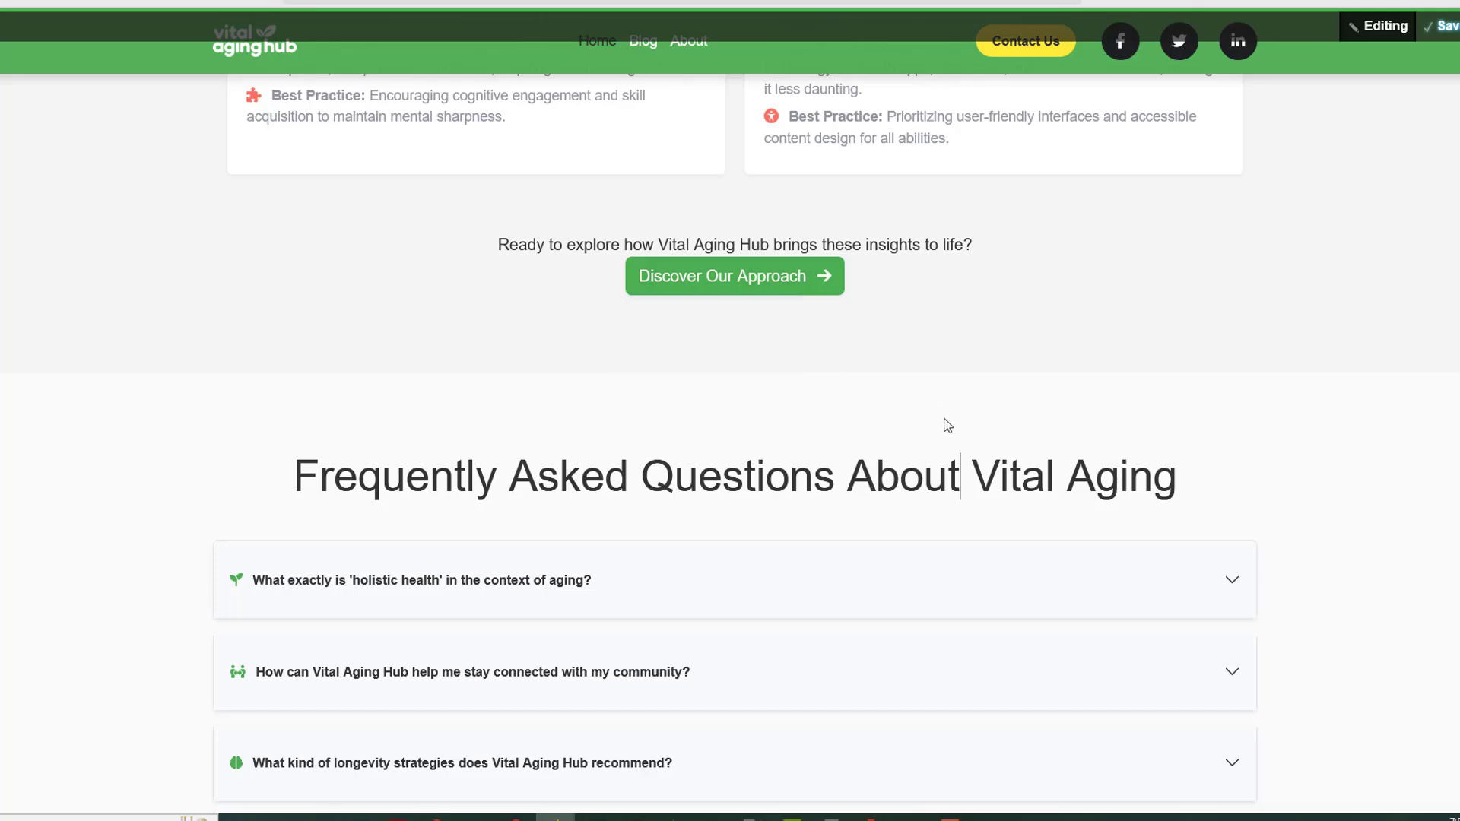
Step: Set the link of the "Start Thriving Today!" button in the yellow call-to-action section to #contact
scroll(947, 425, "down", 10)
mouse_move(753, 517)
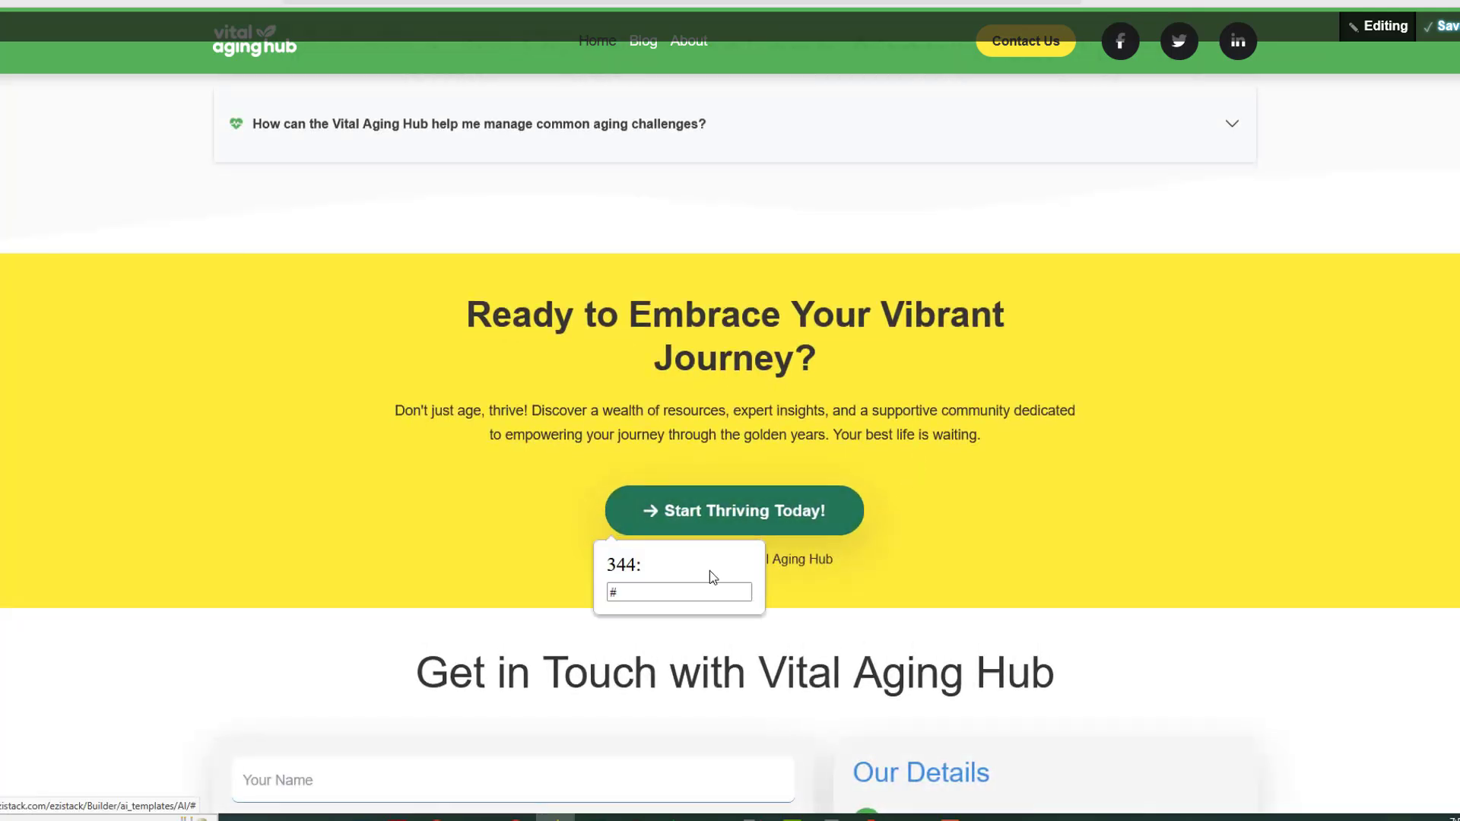
triple_click(694, 592)
type("#contact")
left_click(928, 550)
Step: Check the link targets of Home, Blog and About Us in the footer's Quick Links, and return to the page list
scroll(928, 550, "down", 9)
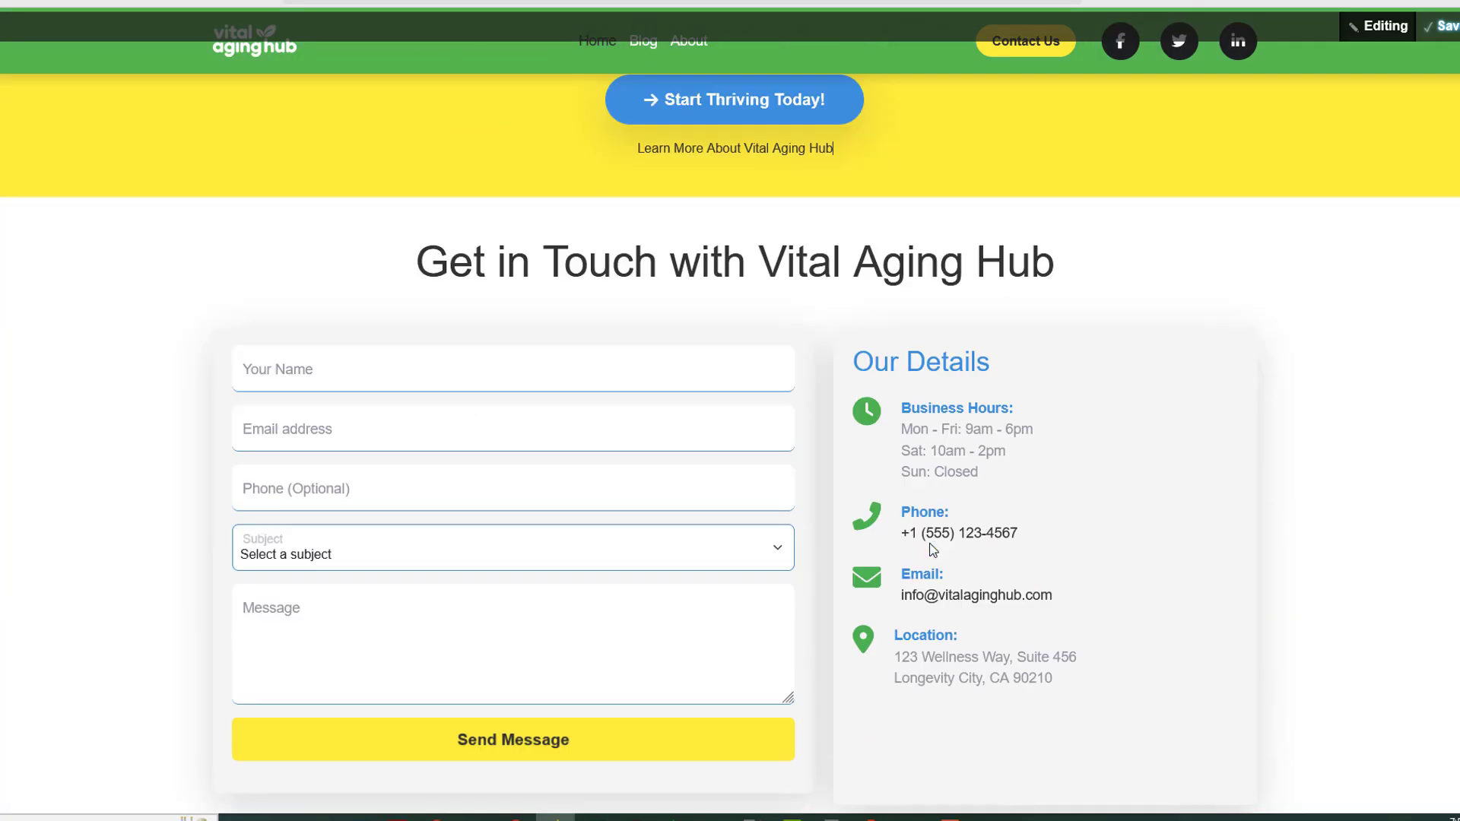
scroll(489, 500, "down", 7)
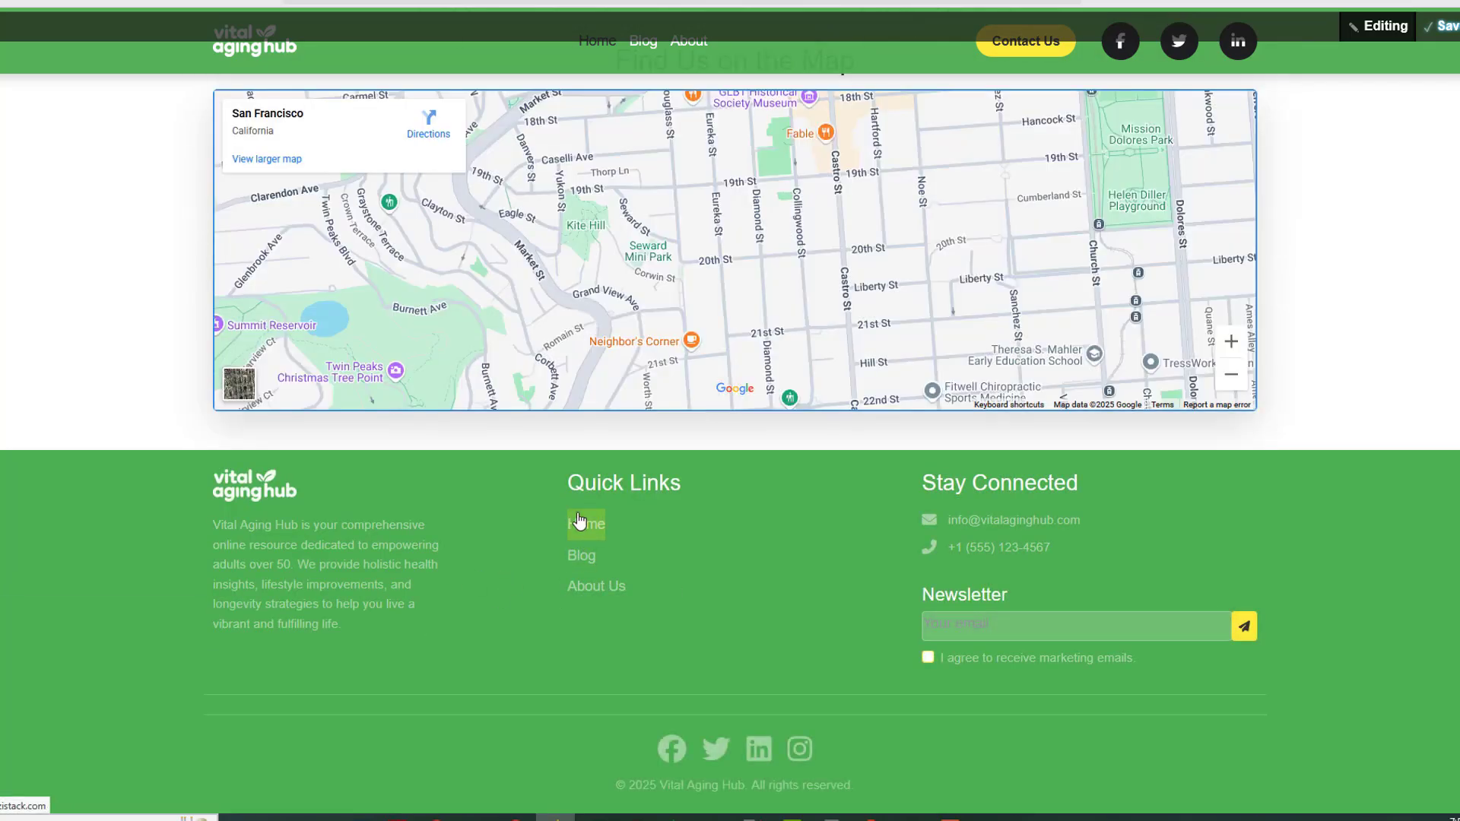
left_click(587, 528)
left_click(849, 622)
left_click(580, 555)
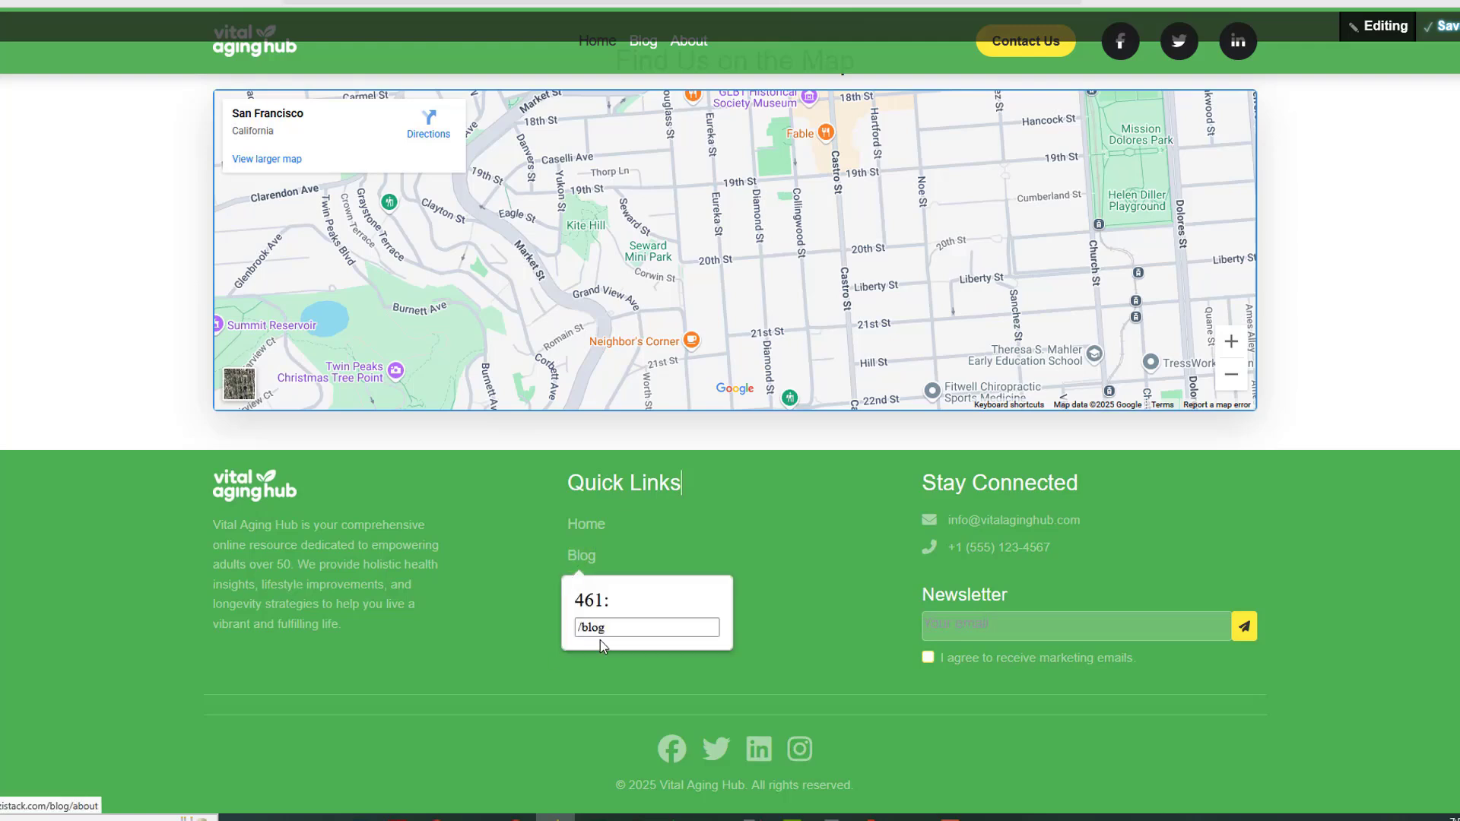
left_click(815, 686)
left_click(596, 590)
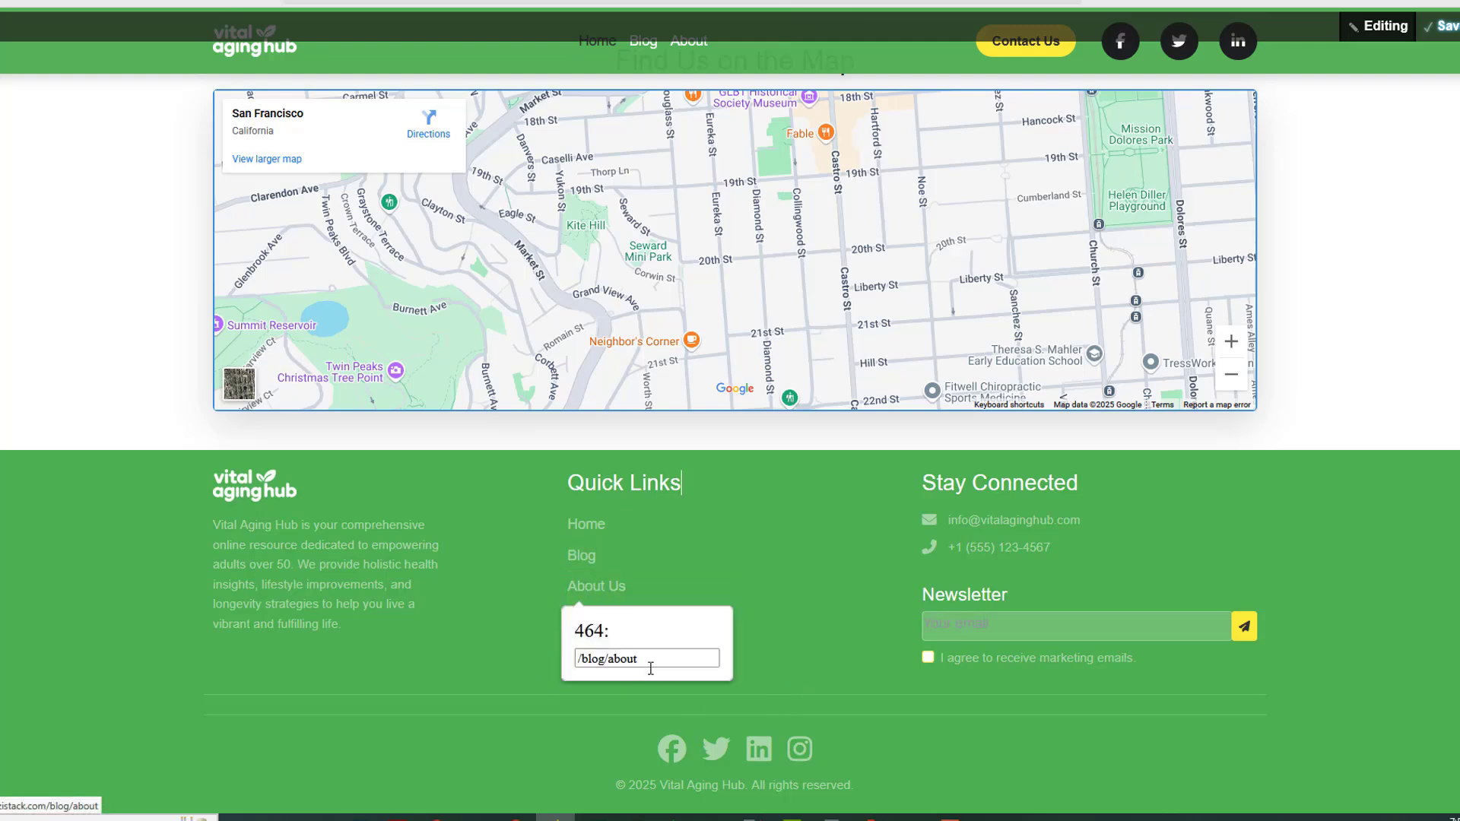
left_click(809, 673)
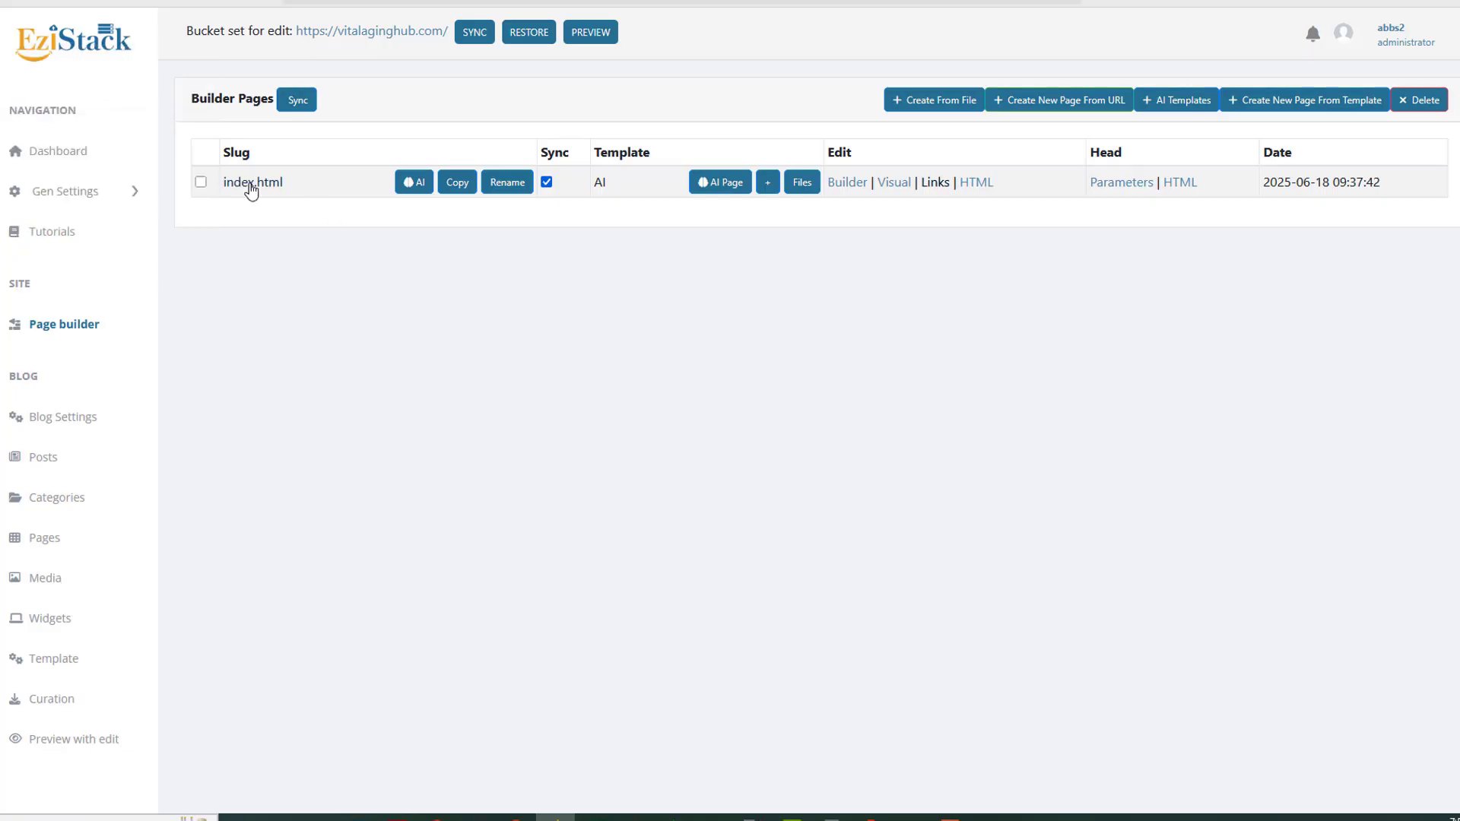
Step: Open the index.html page to look over its published layout, and return to the page list
left_click(252, 192)
scroll(302, 431, "down", 4)
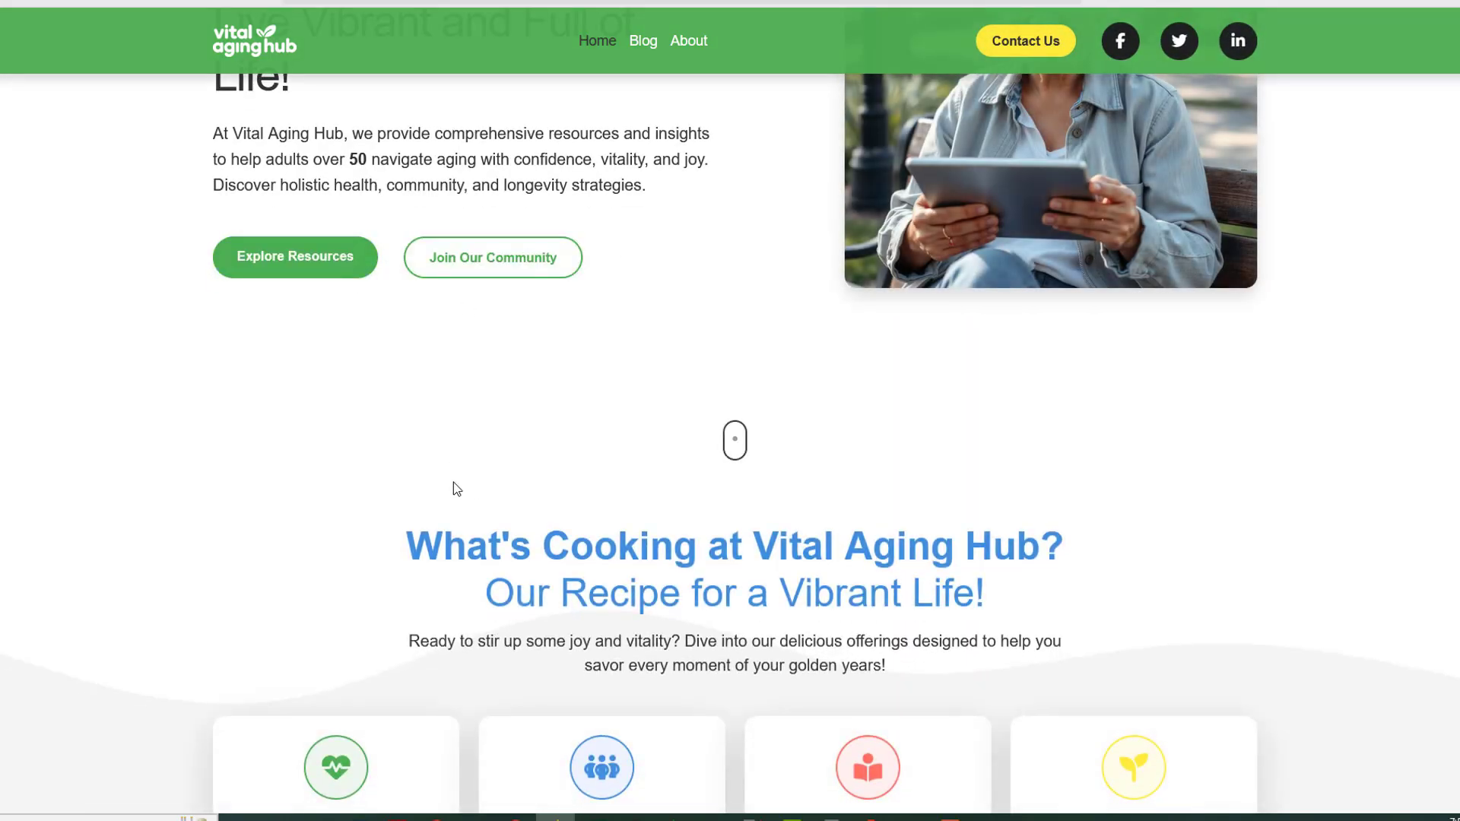
scroll(456, 489, "up", 4)
left_click(99, 2)
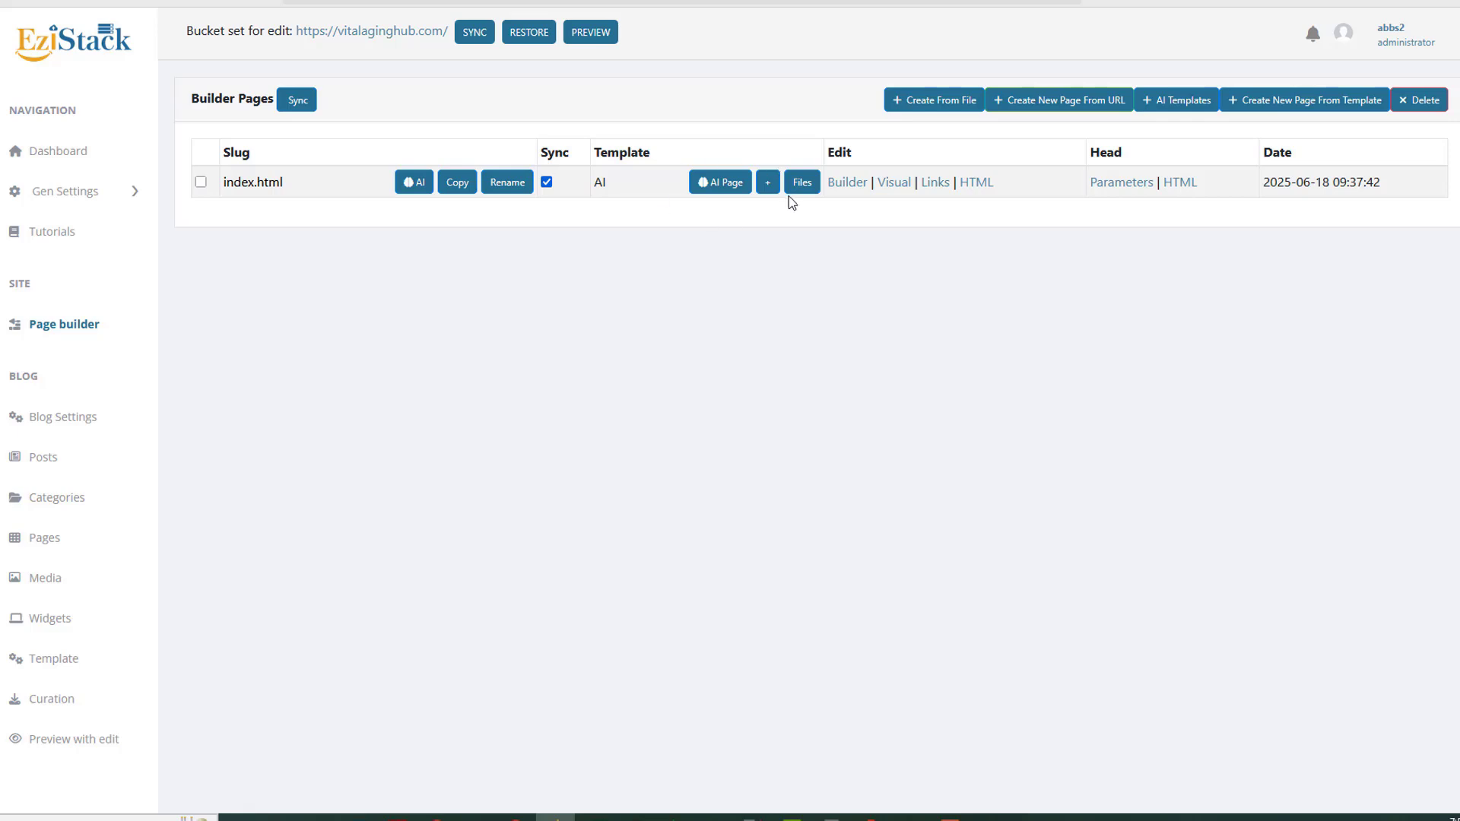
Step: Add PersonalBrand-Authority.html from the AI template's files as a page, and open its rename dialog without changing the name
left_click(770, 186)
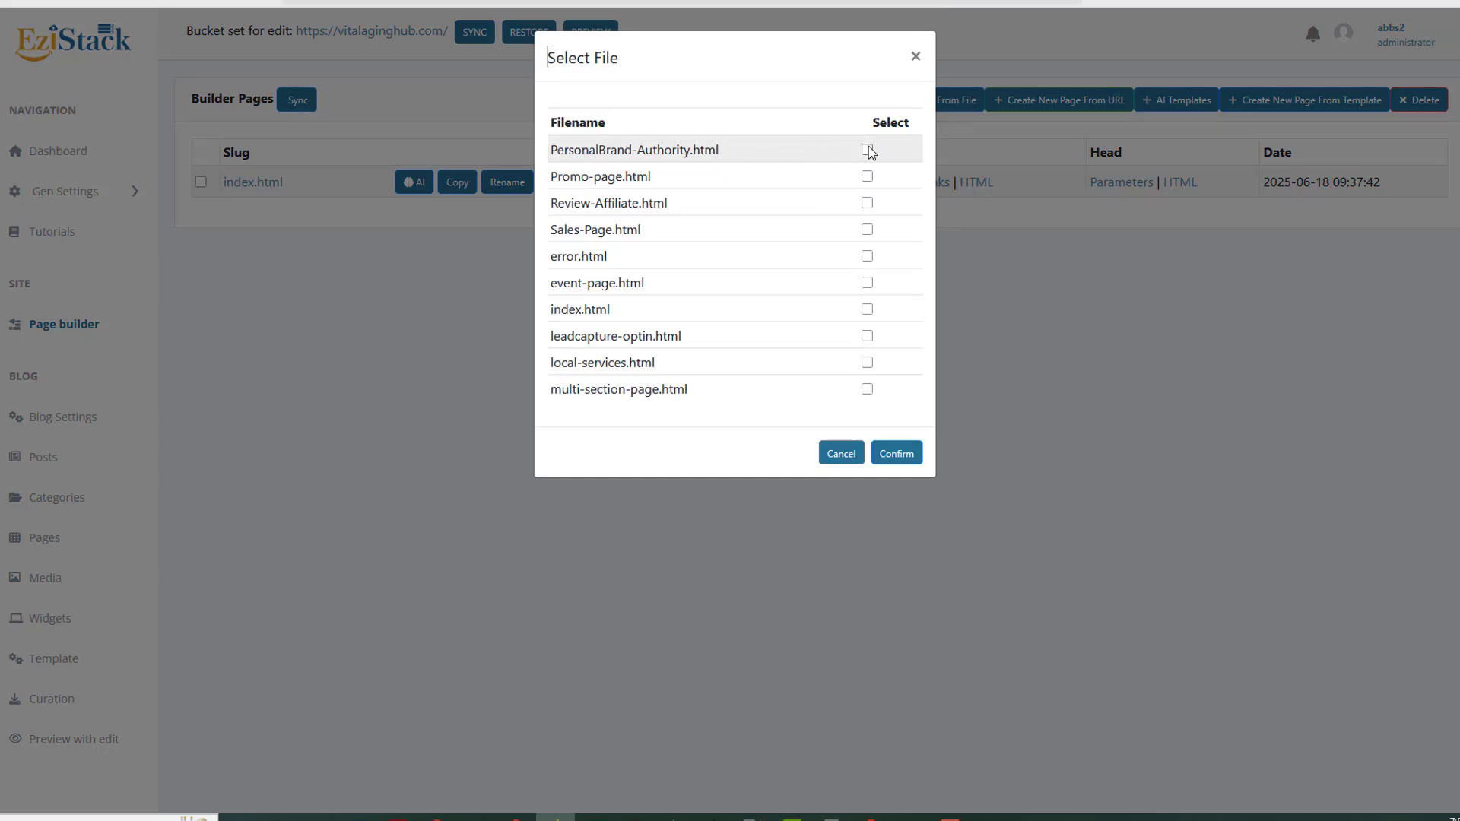
left_click(890, 453)
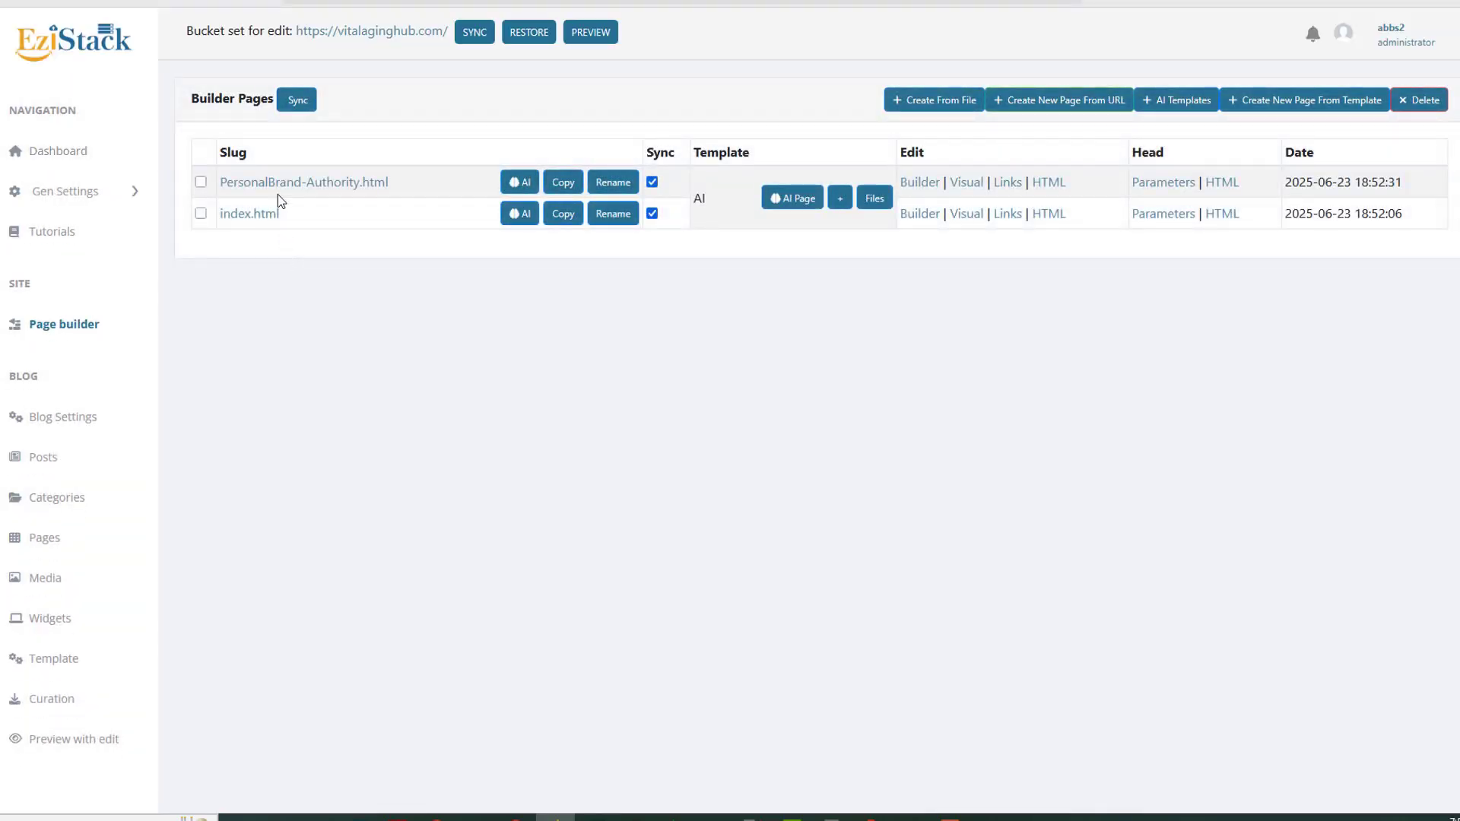
left_click(613, 183)
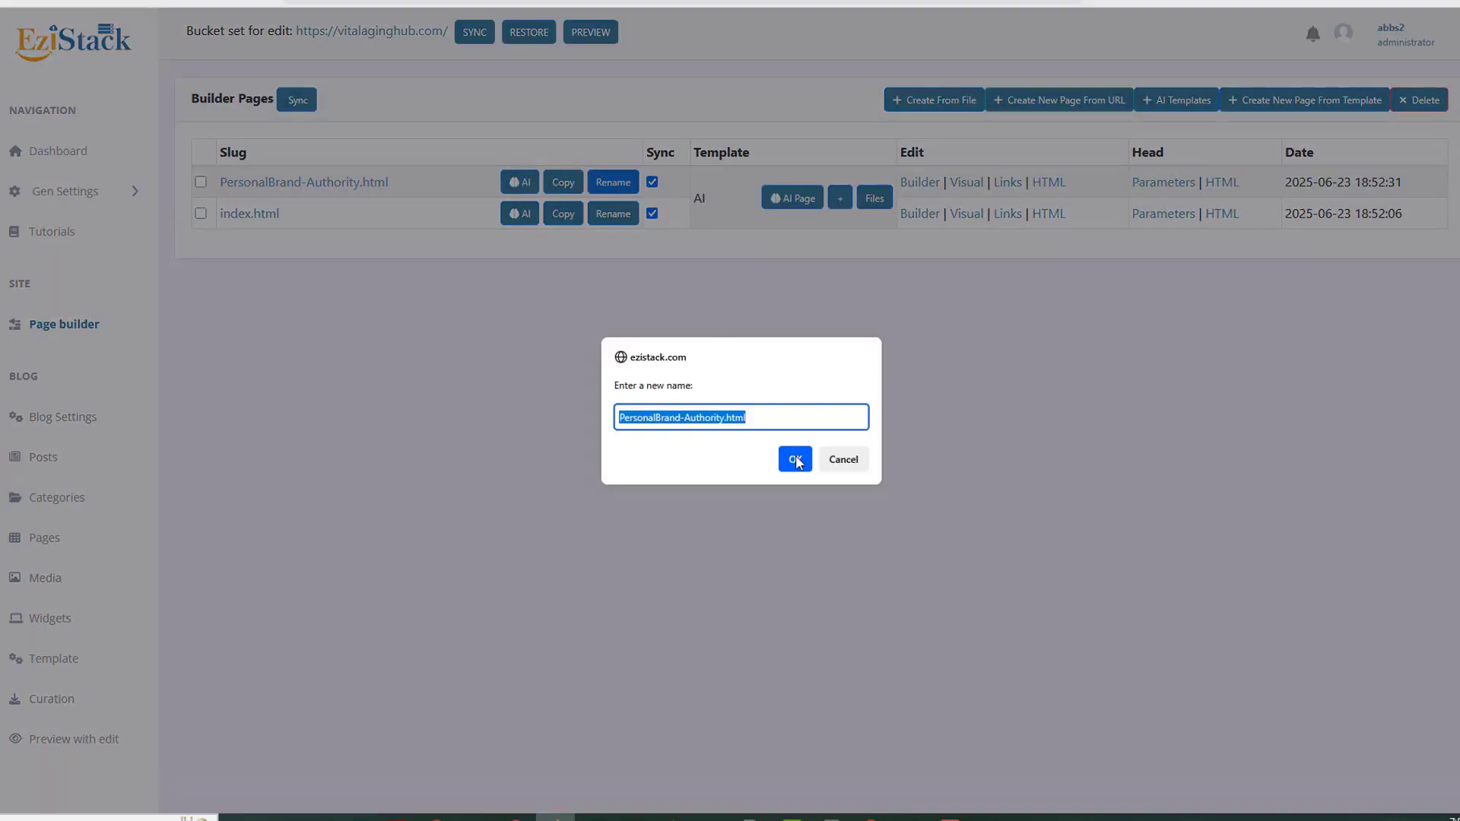
left_click(842, 457)
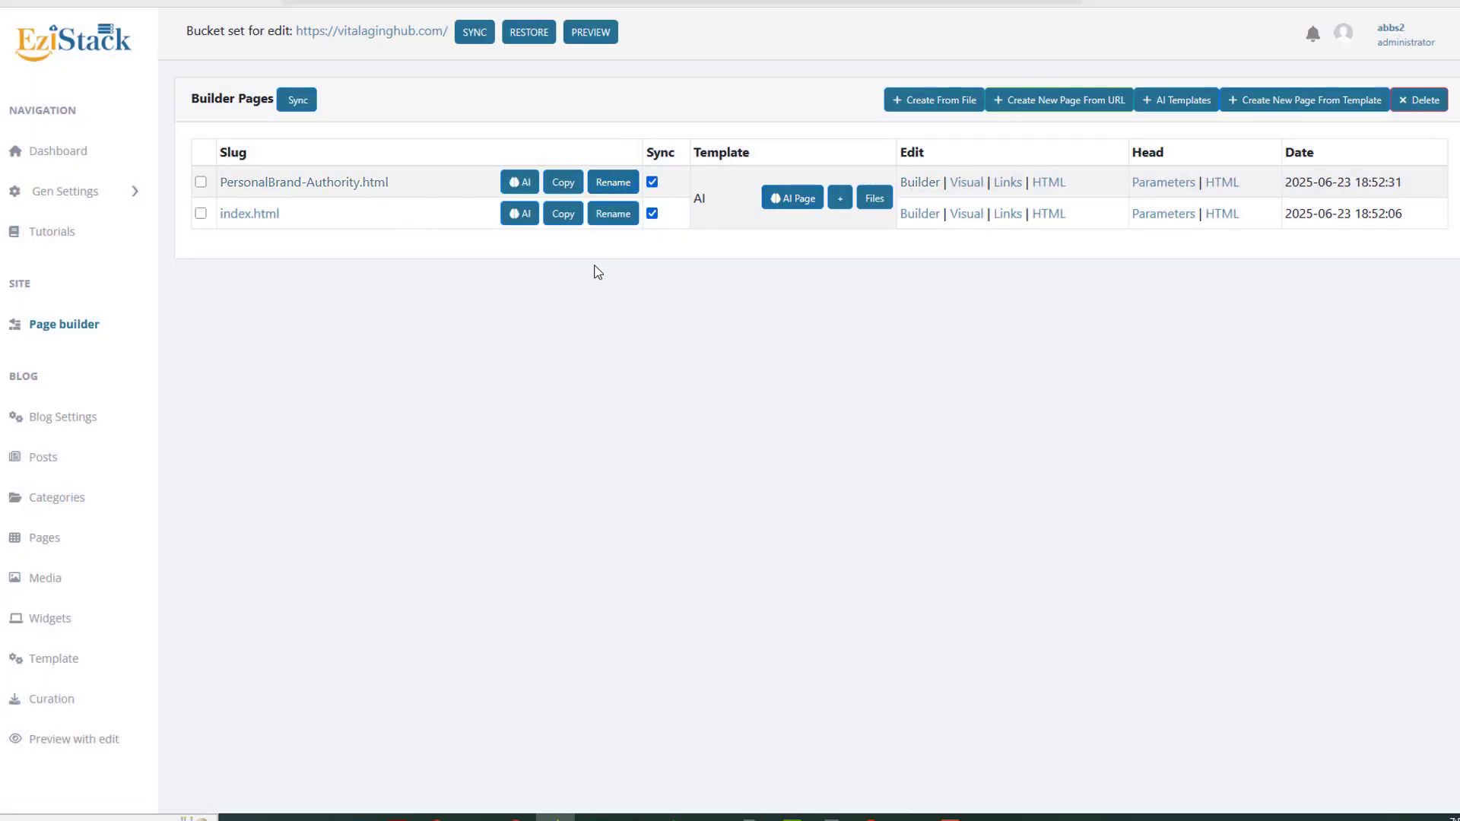
Step: Start AI generation for PersonalBrand-Authority.html, and view the AI template's file list without adding another file
left_click(514, 184)
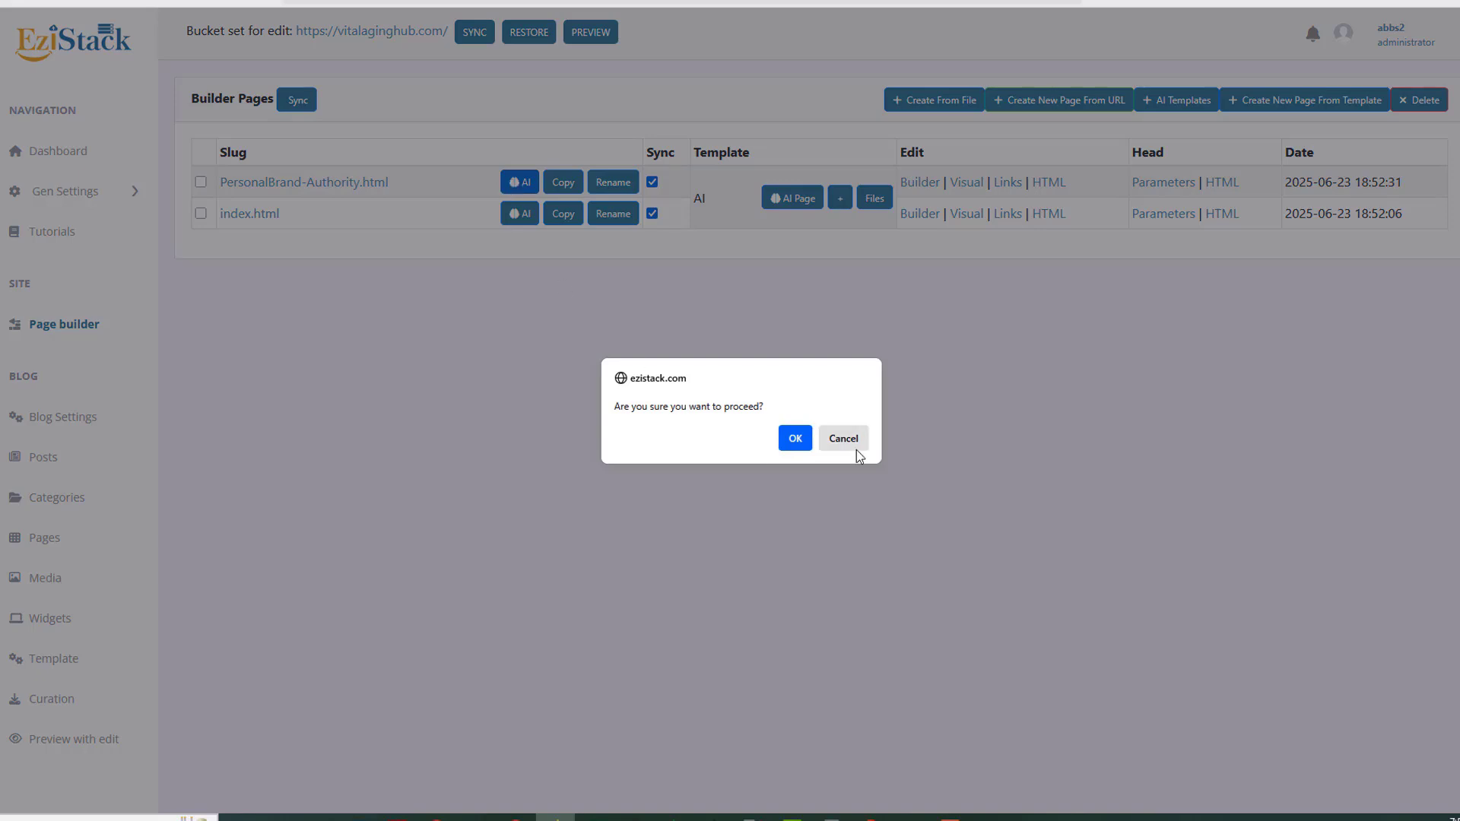
left_click(795, 442)
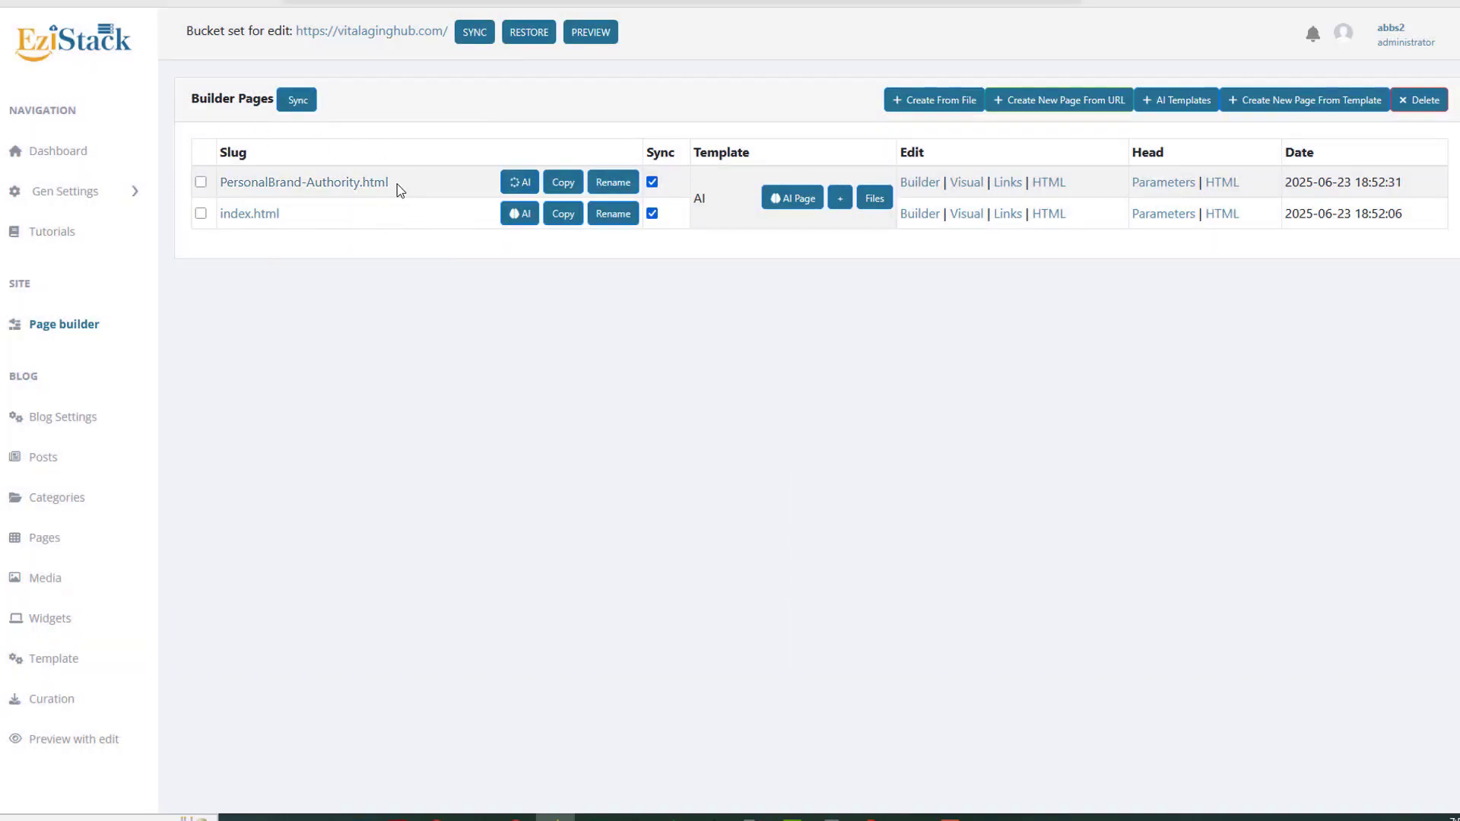
left_click(846, 201)
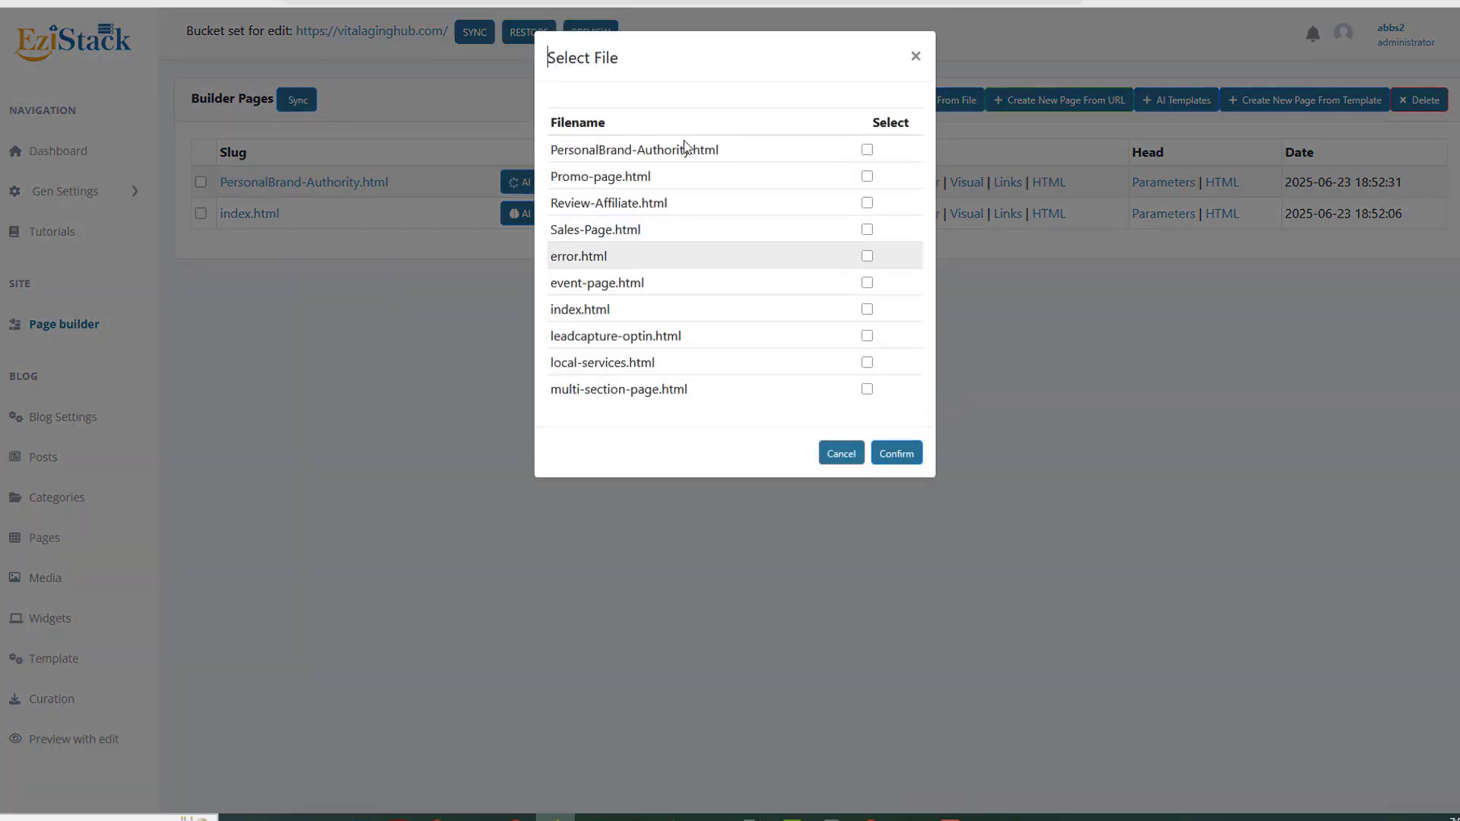
left_click(915, 60)
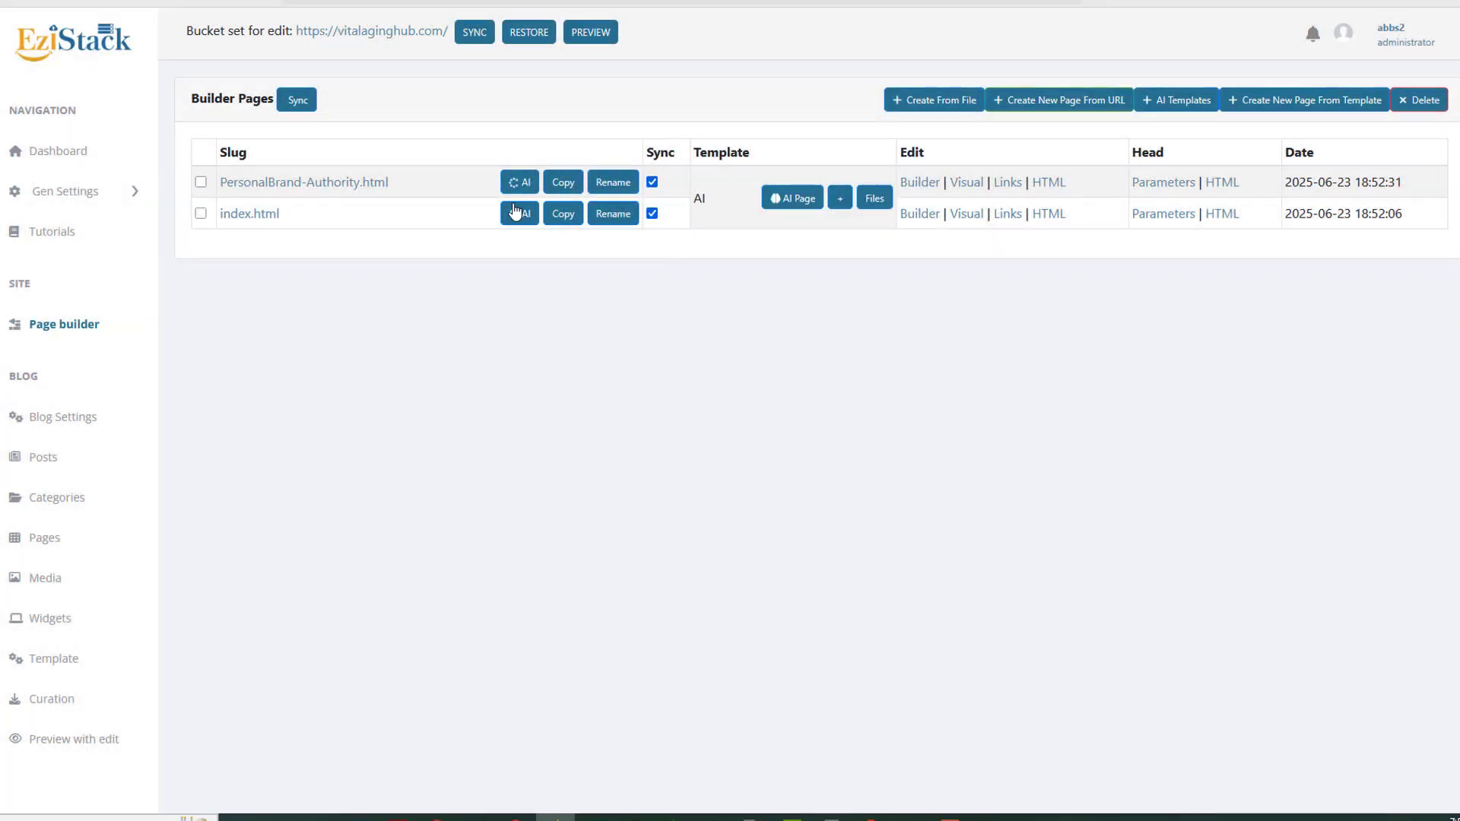
Step: Inspect the filename and design notes fields for creating an AI page, and close the dialog without confirming
left_click(796, 199)
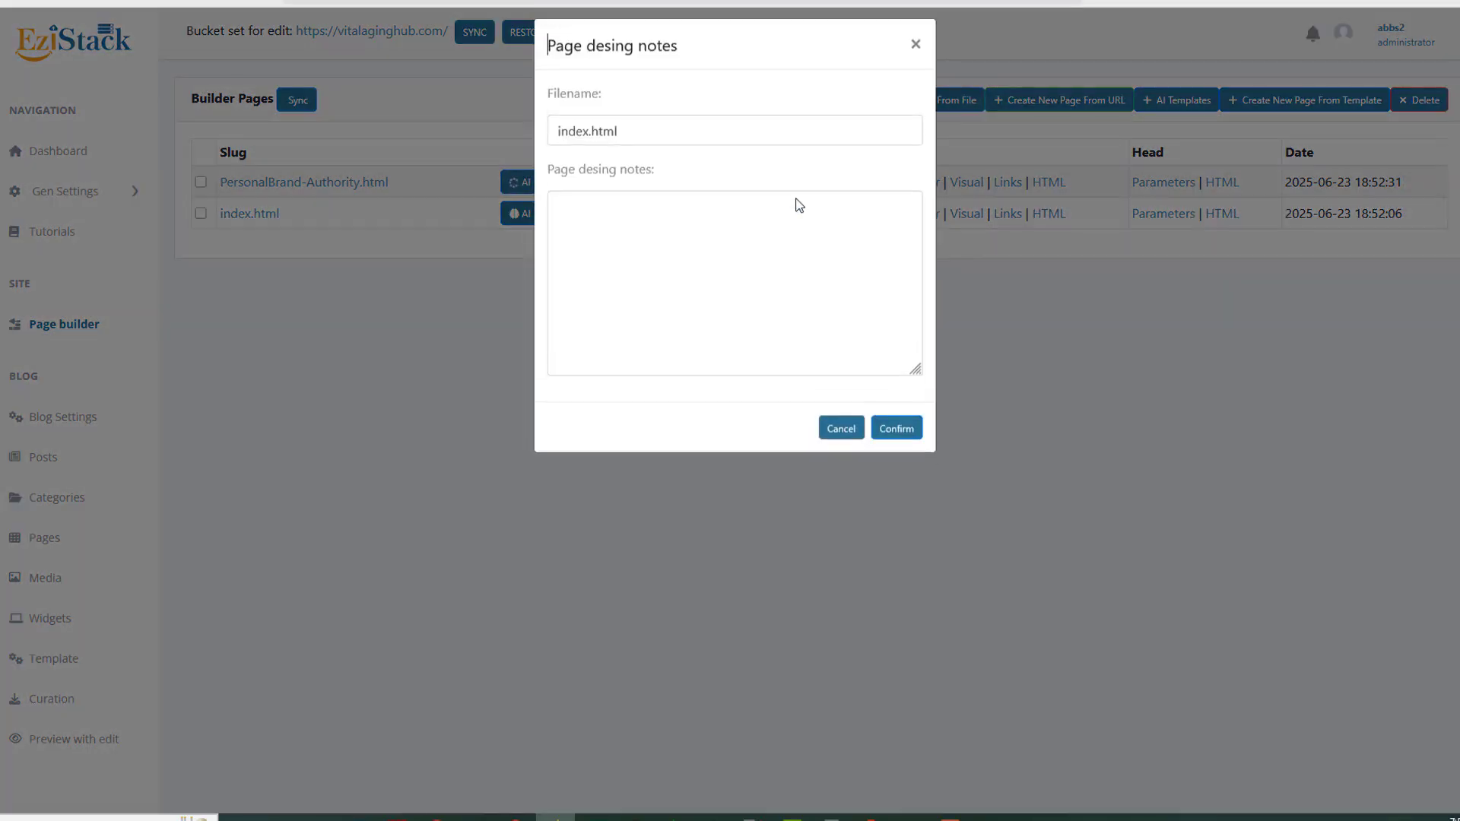
left_click(555, 231)
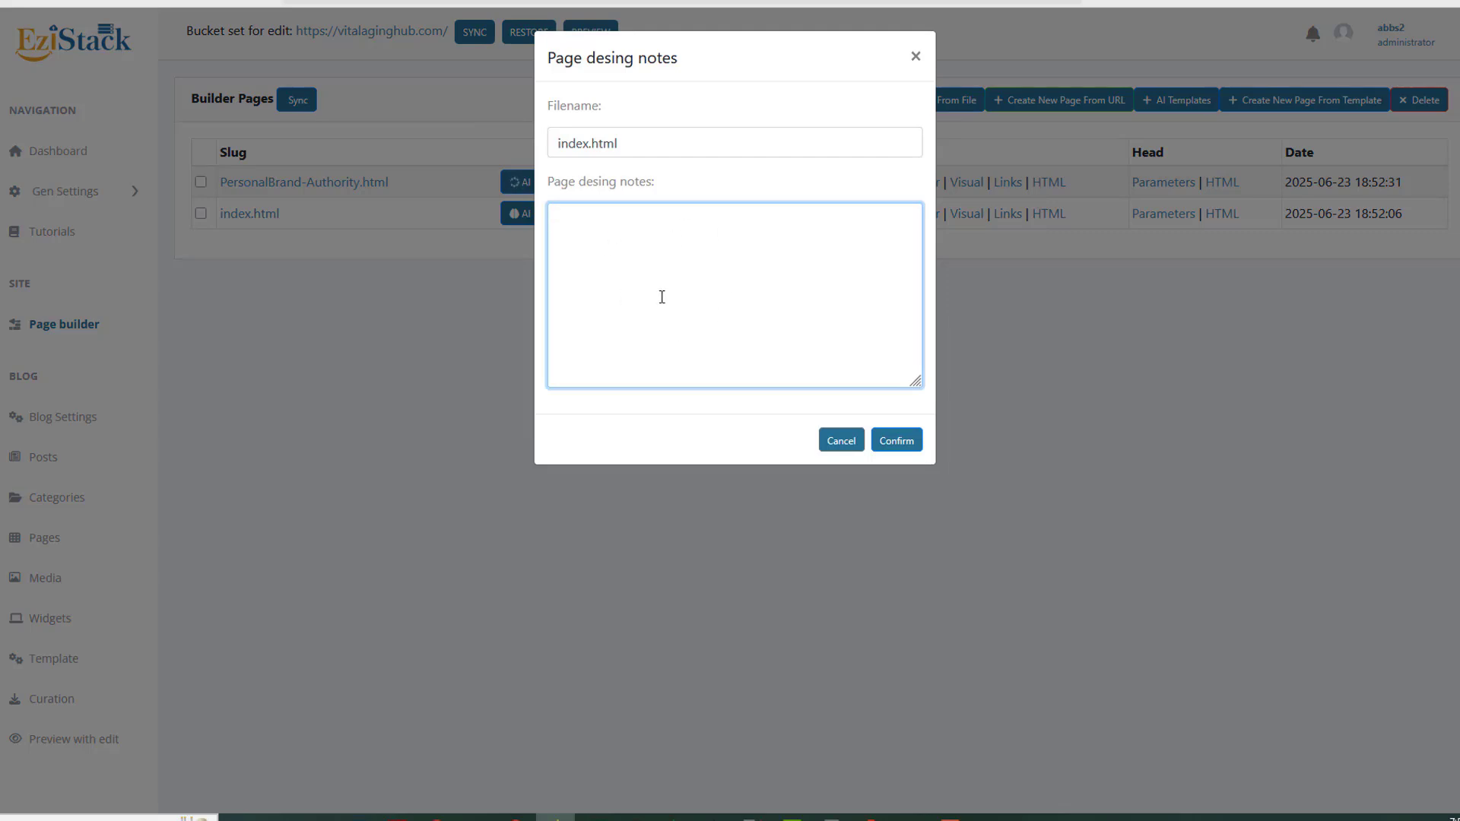
left_click(577, 141)
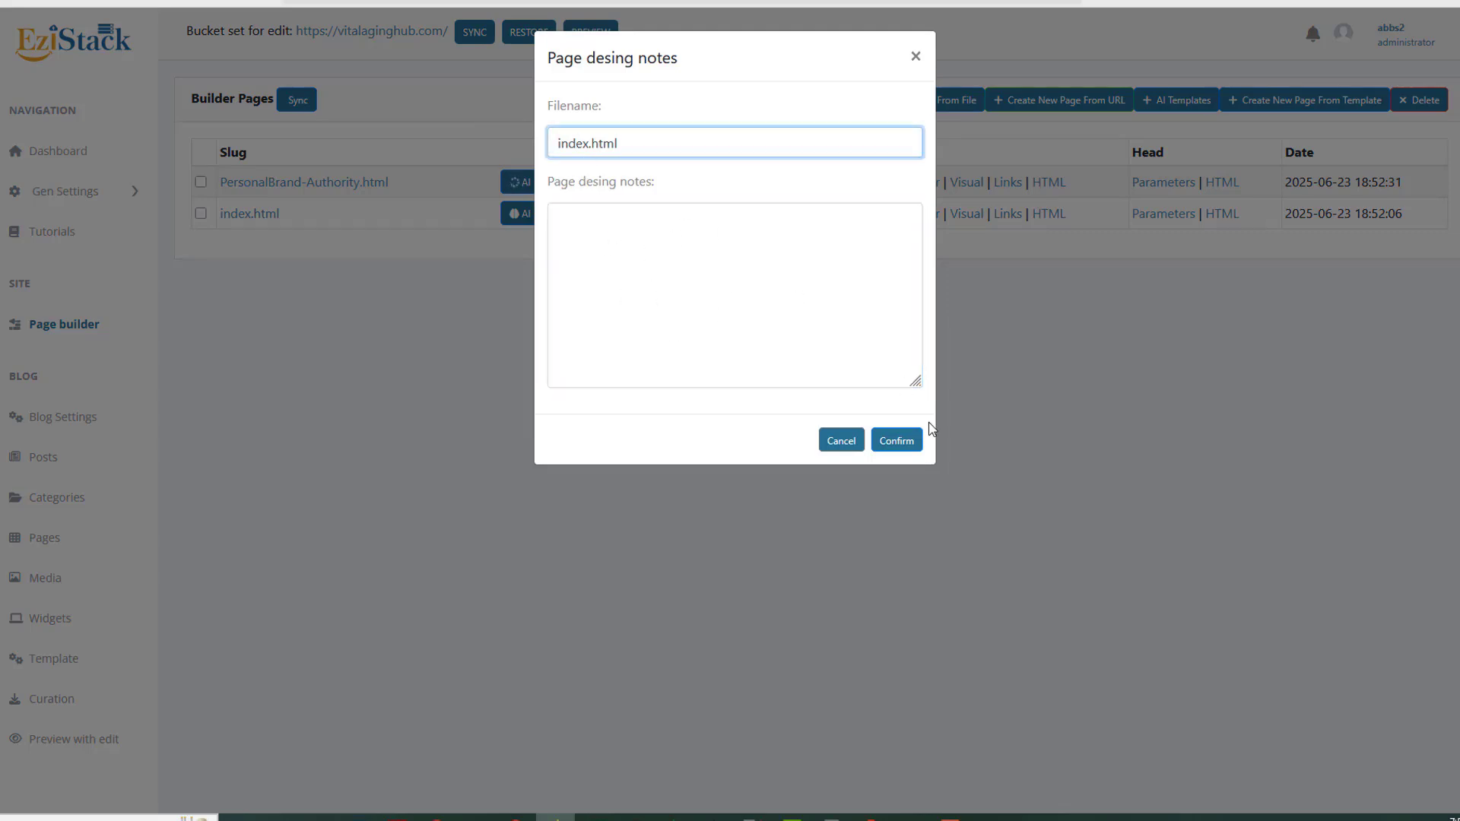
left_click(909, 60)
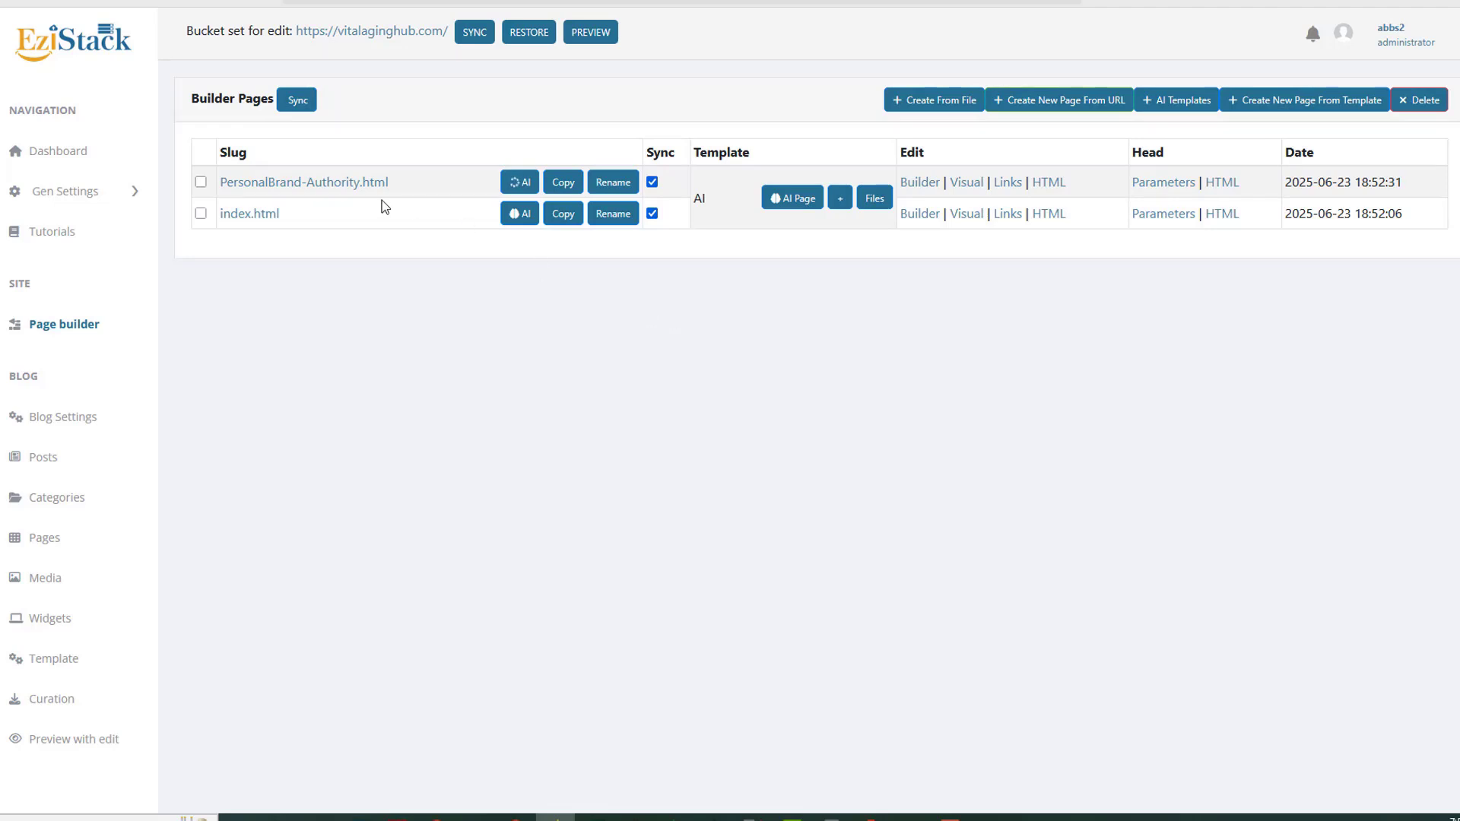
Step: Close the completion notice for PersonalBrand-Authority.html's AI generation, and open the page to examine its sections from the hero to the expert insights
left_click(552, 190)
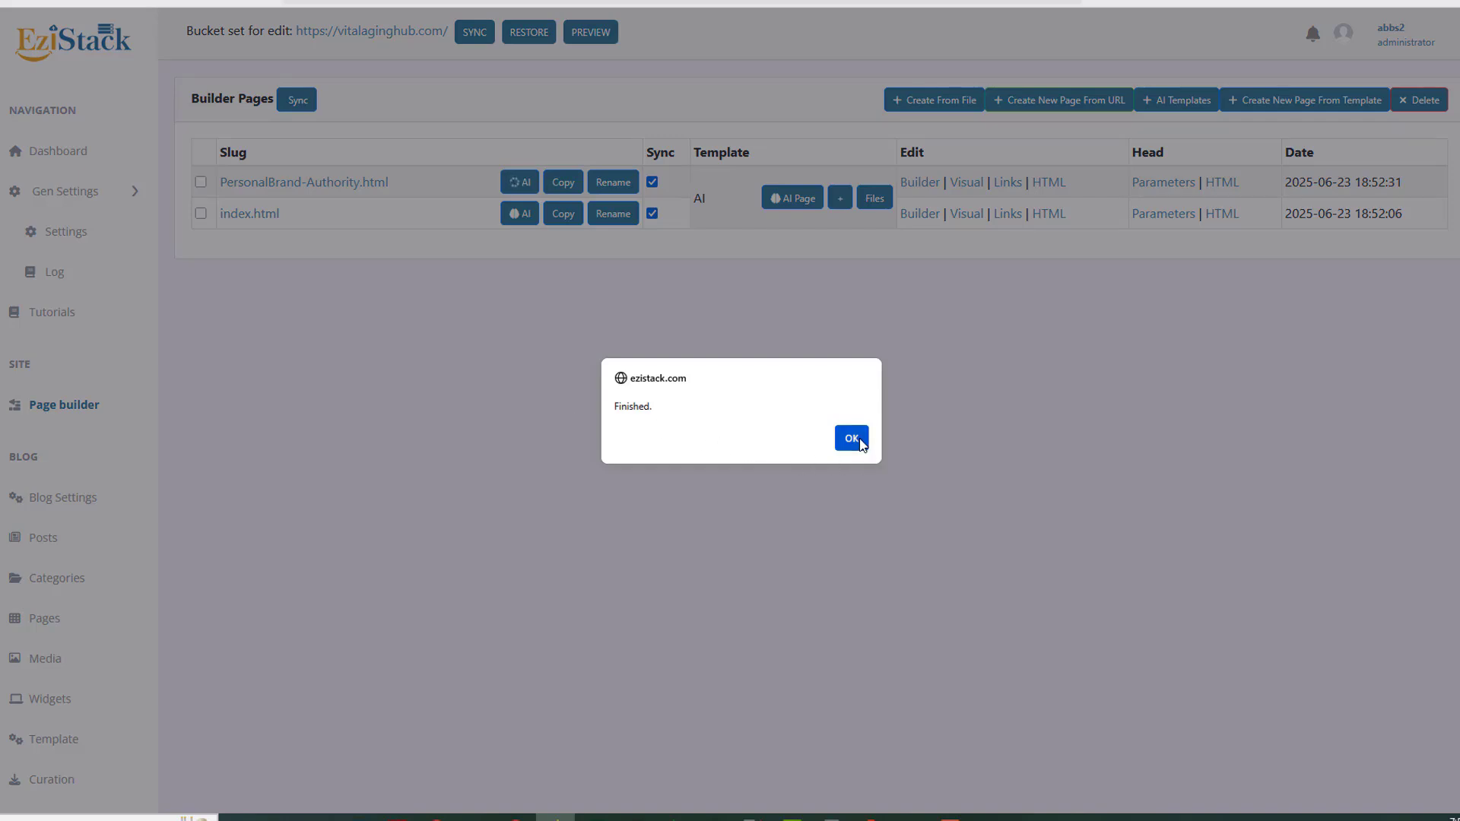
left_click(851, 438)
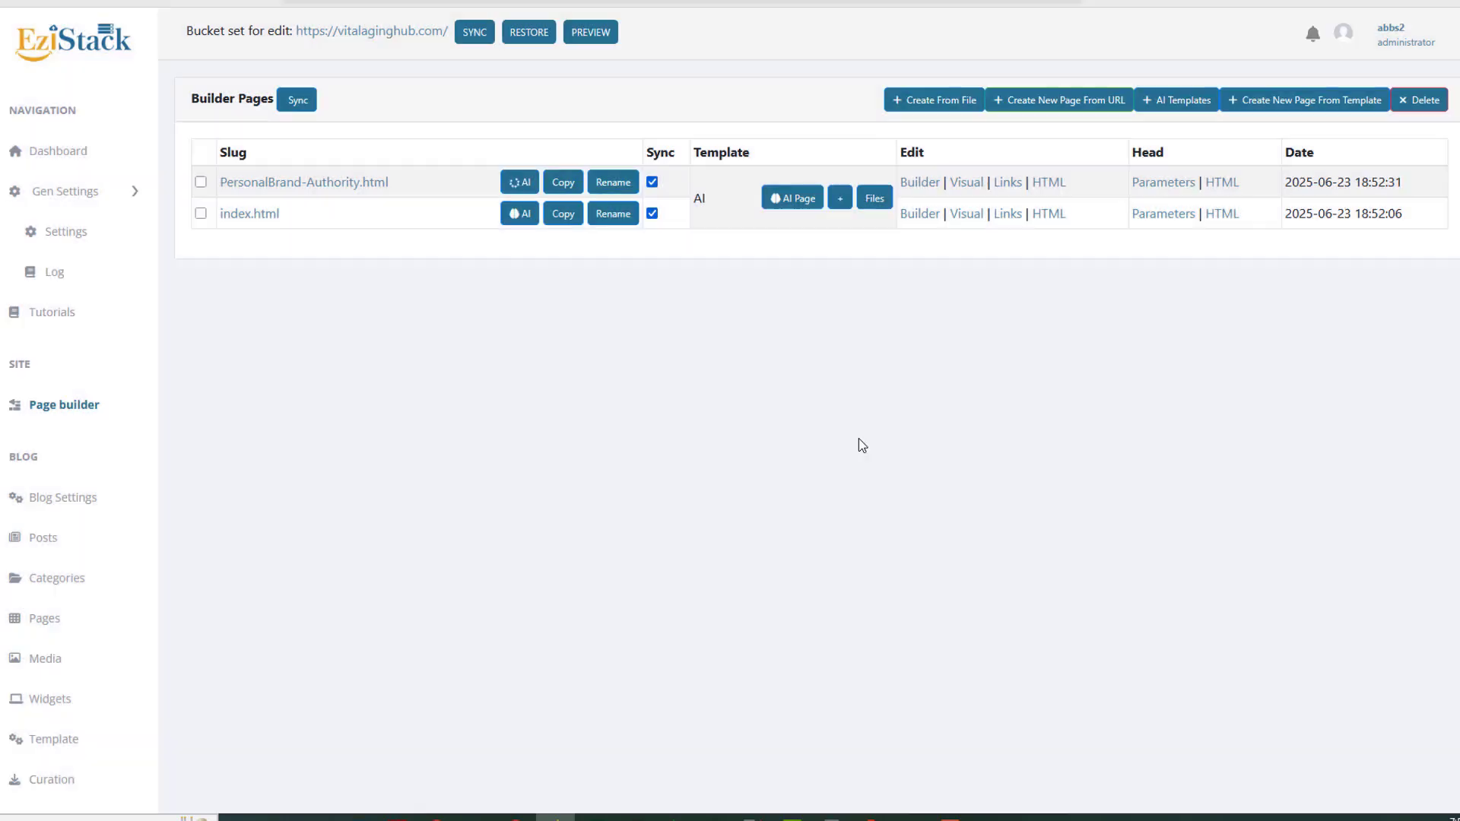
left_click(346, 198)
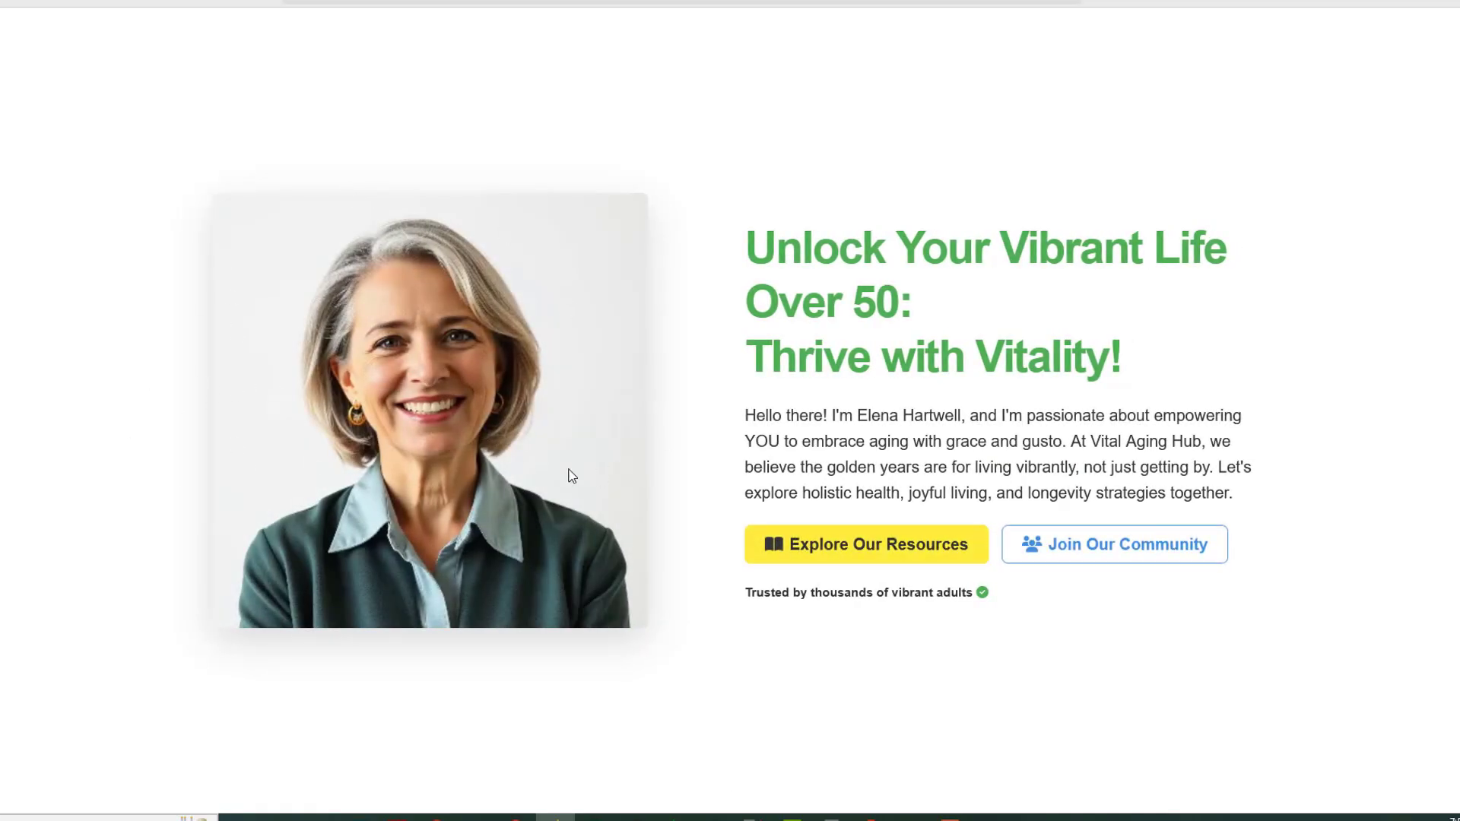
scroll(572, 475, "down", 7)
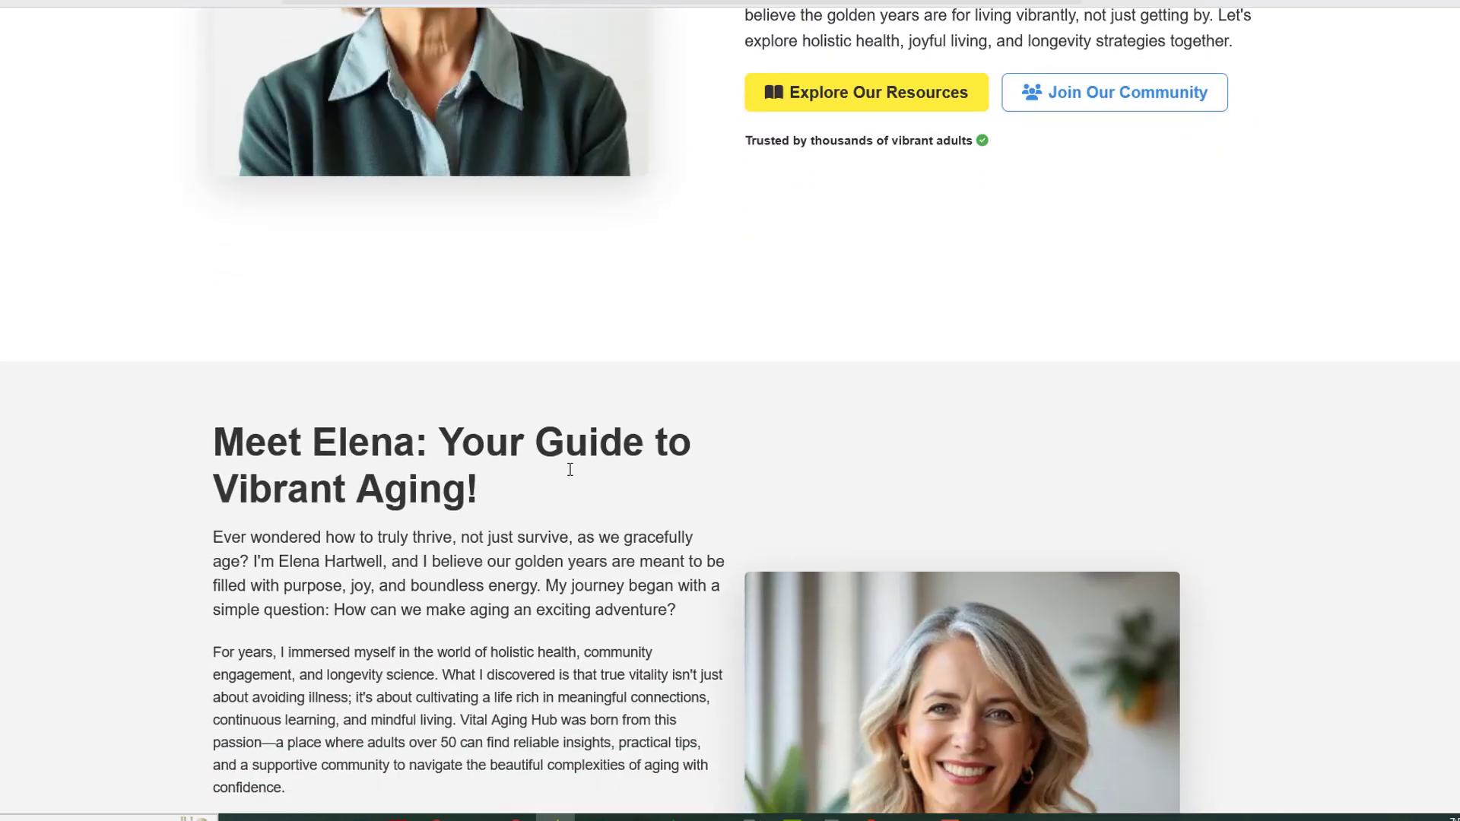
scroll(570, 469, "down", 10)
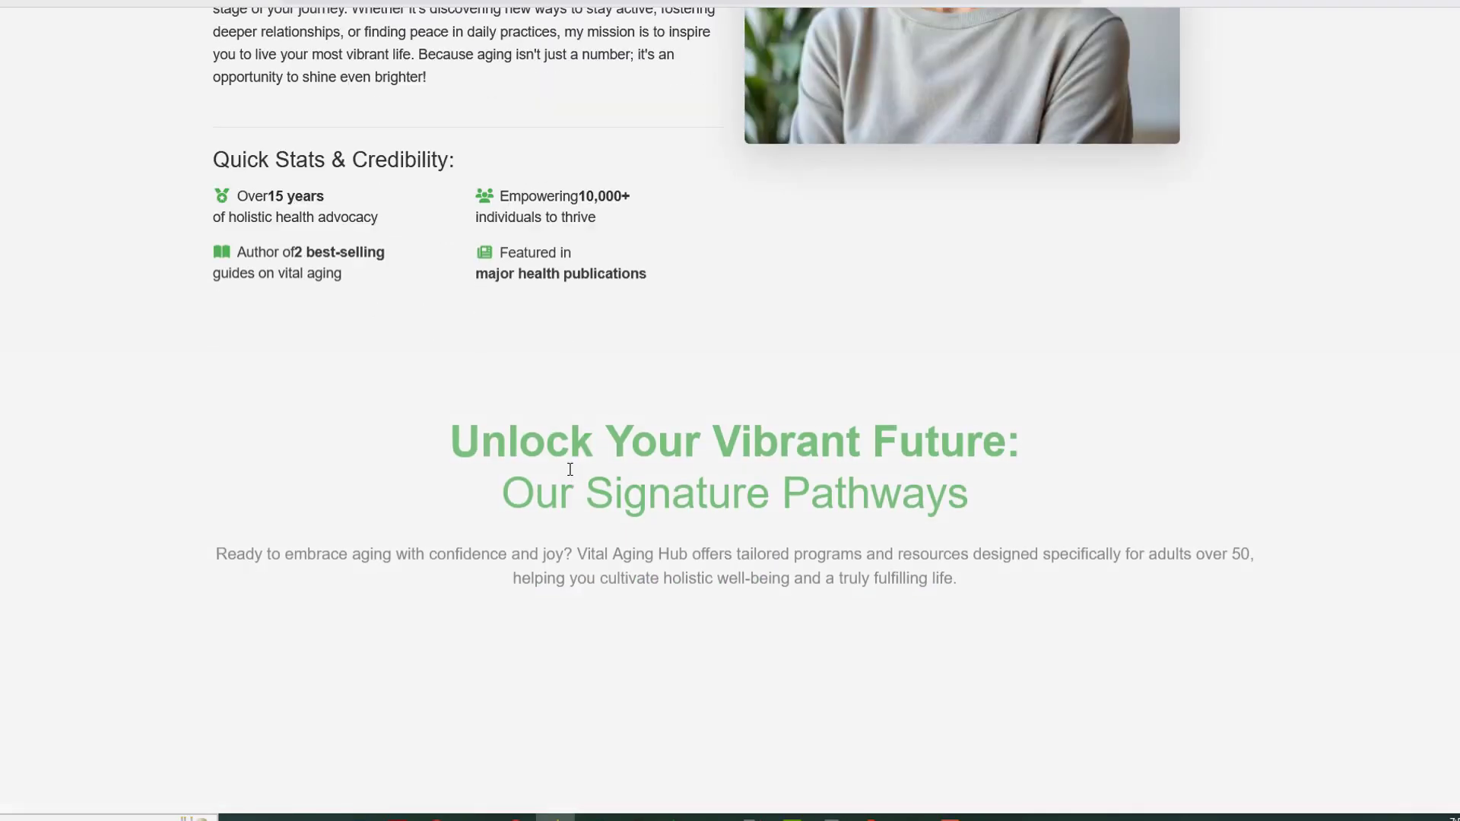
scroll(571, 475, "down", 4)
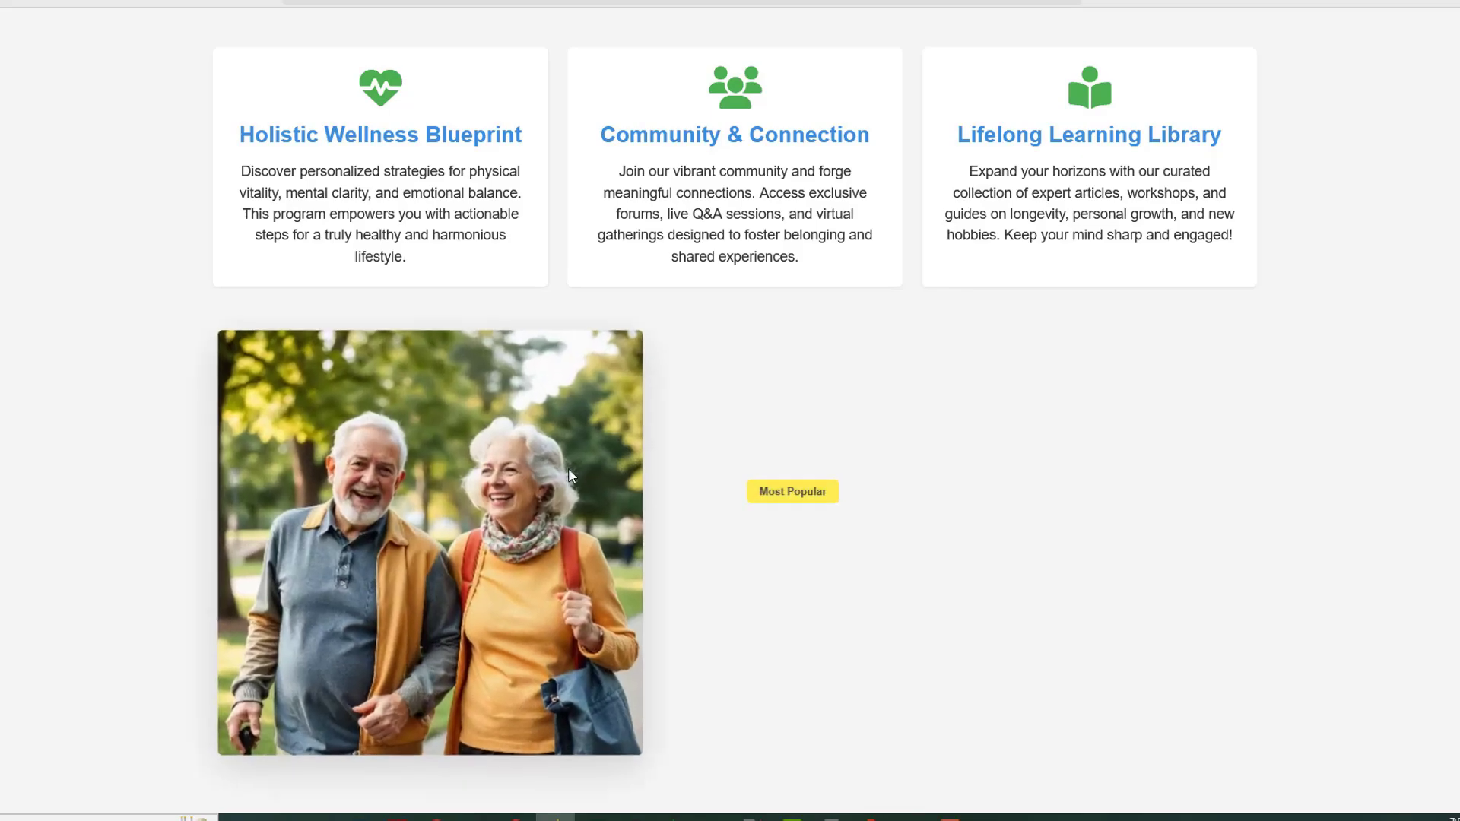
scroll(570, 475, "down", 3)
scroll(571, 474, "down", 6)
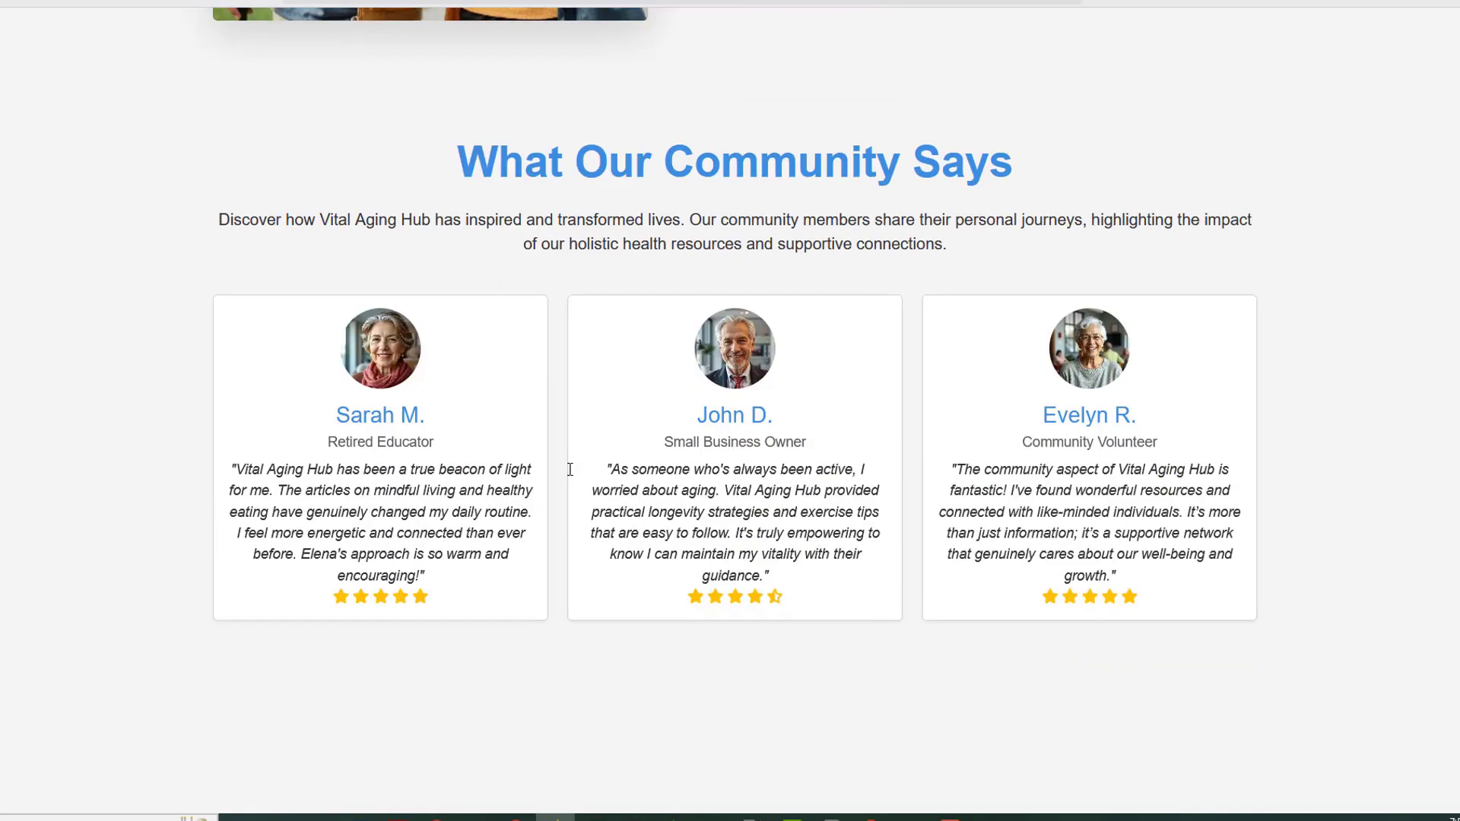
scroll(485, 390, "down", 8)
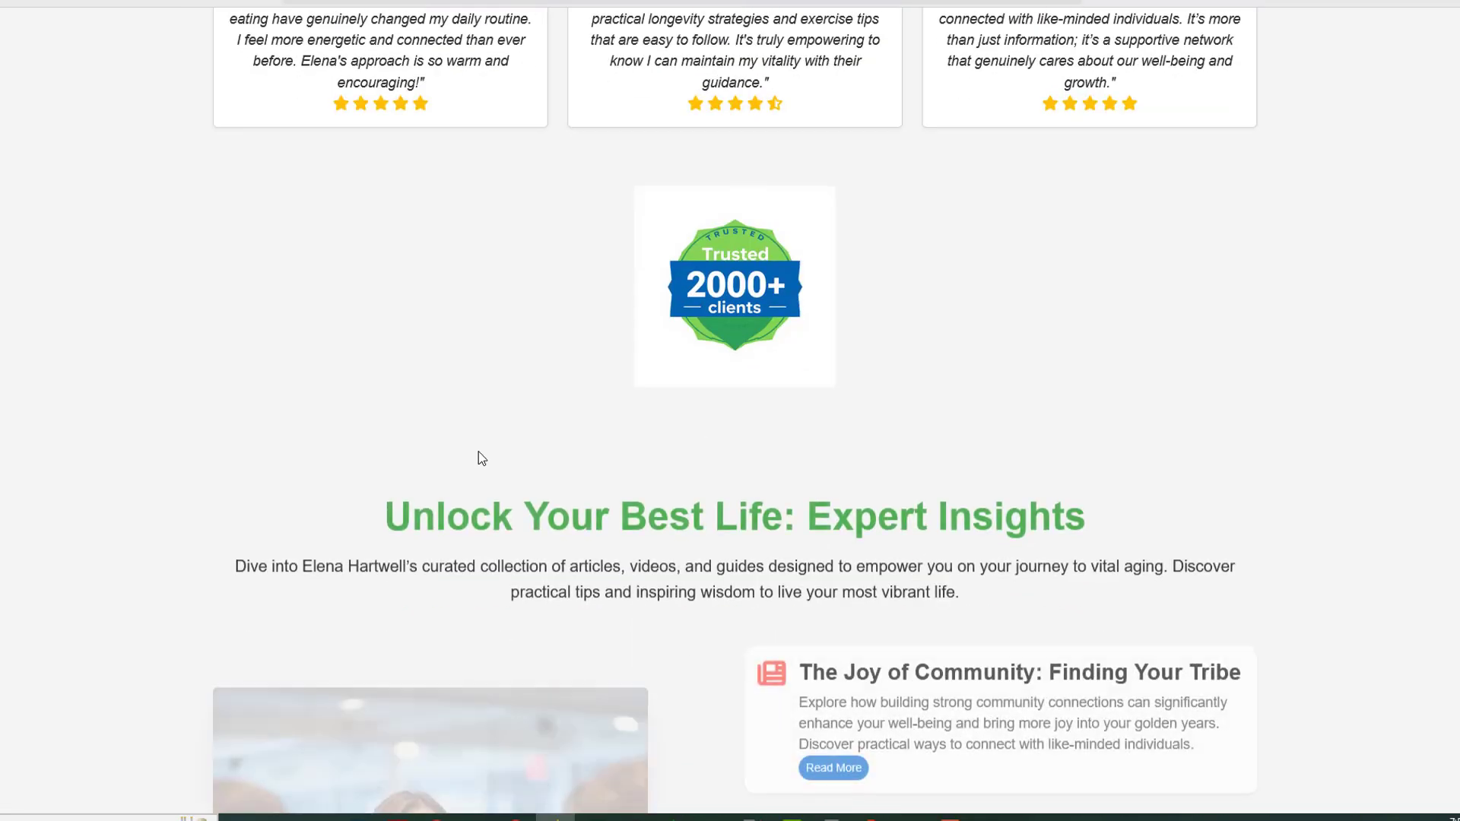
scroll(483, 505, "down", 9)
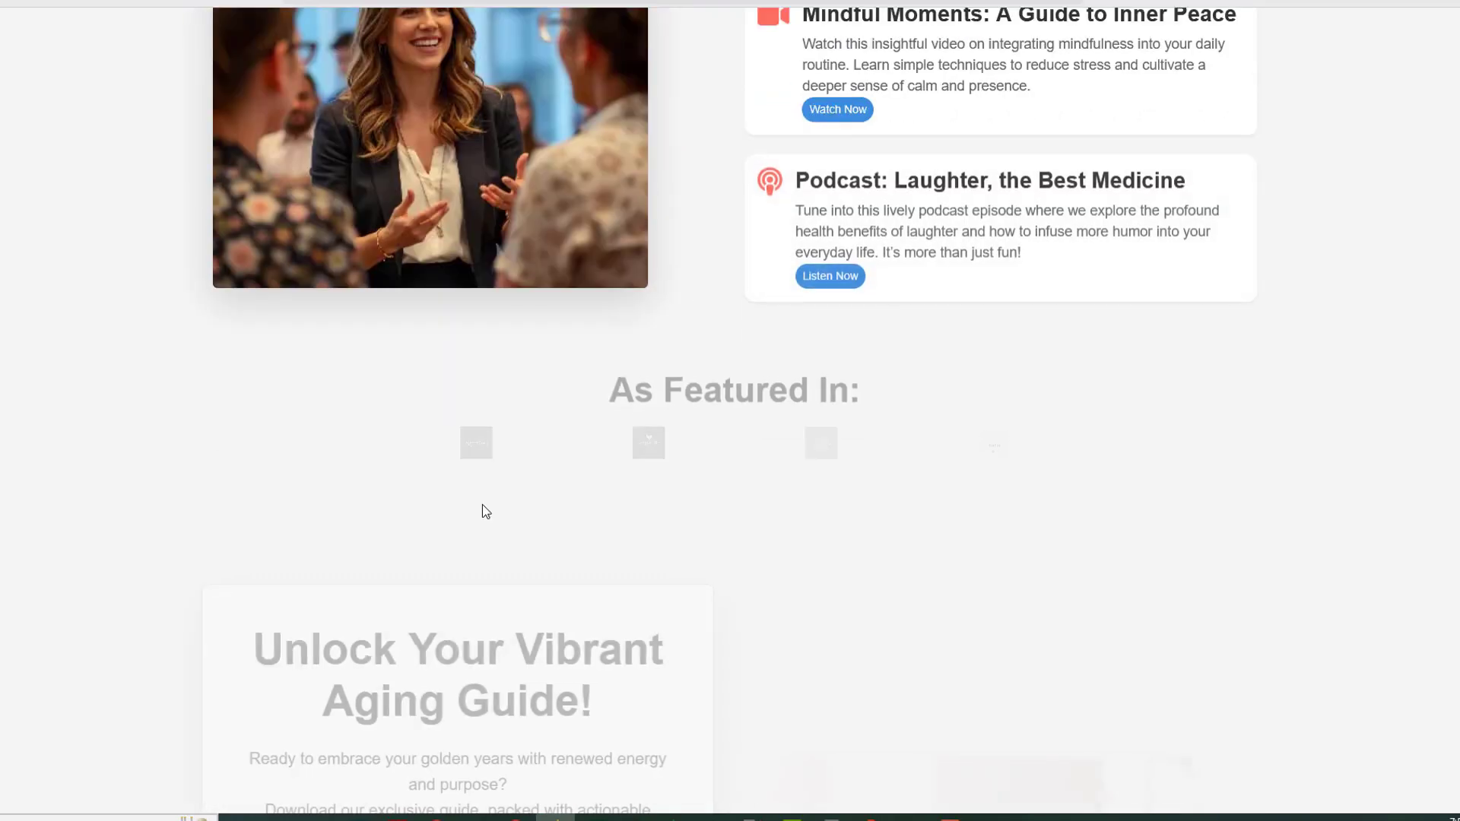
Step: Examine the page's free guide sign-up form and closing call-to-action section, and look back over the programs section
scroll(482, 505, "down", 8)
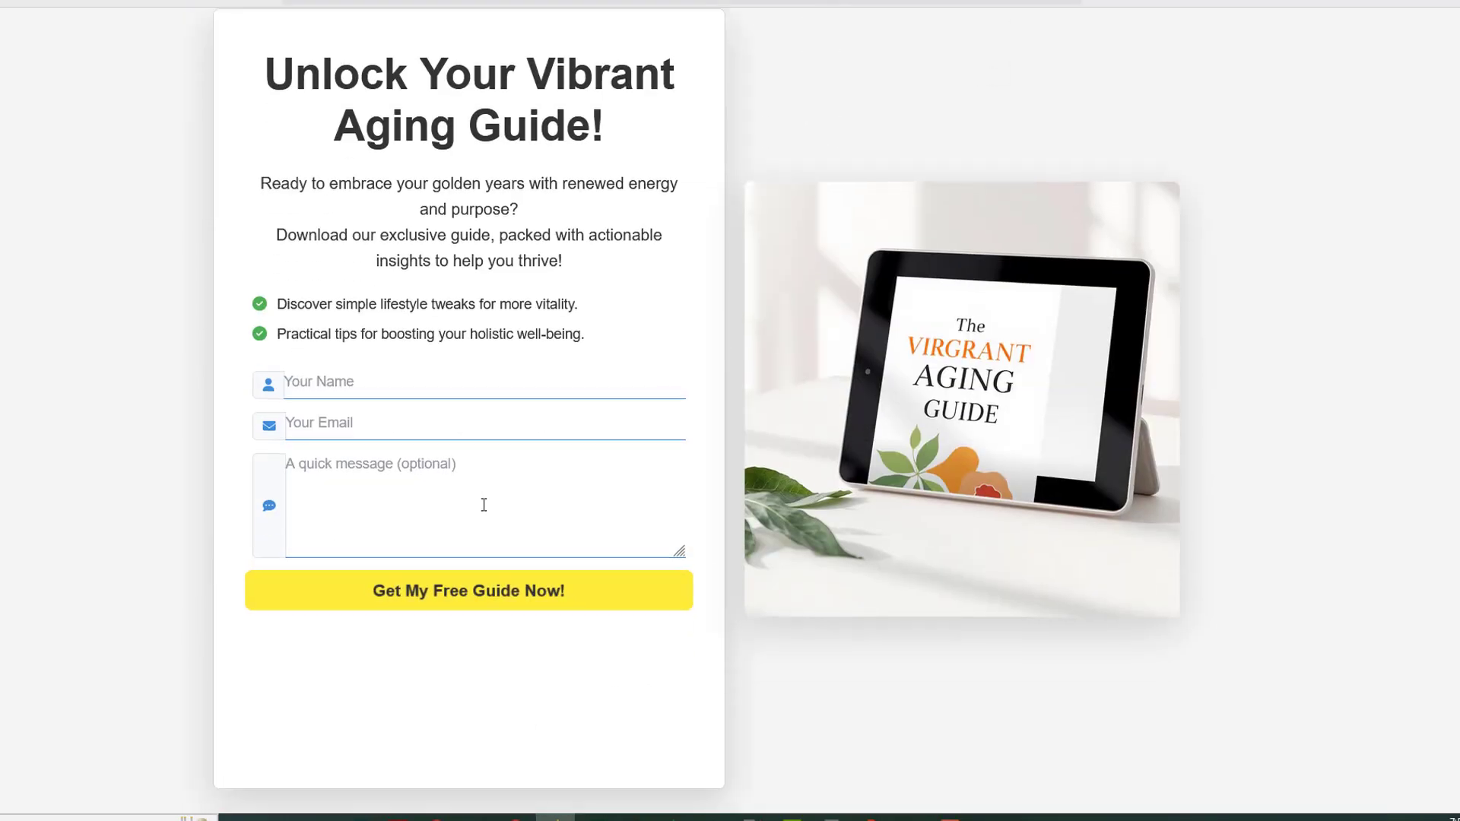
scroll(482, 504, "down", 4)
scroll(482, 505, "up", 5)
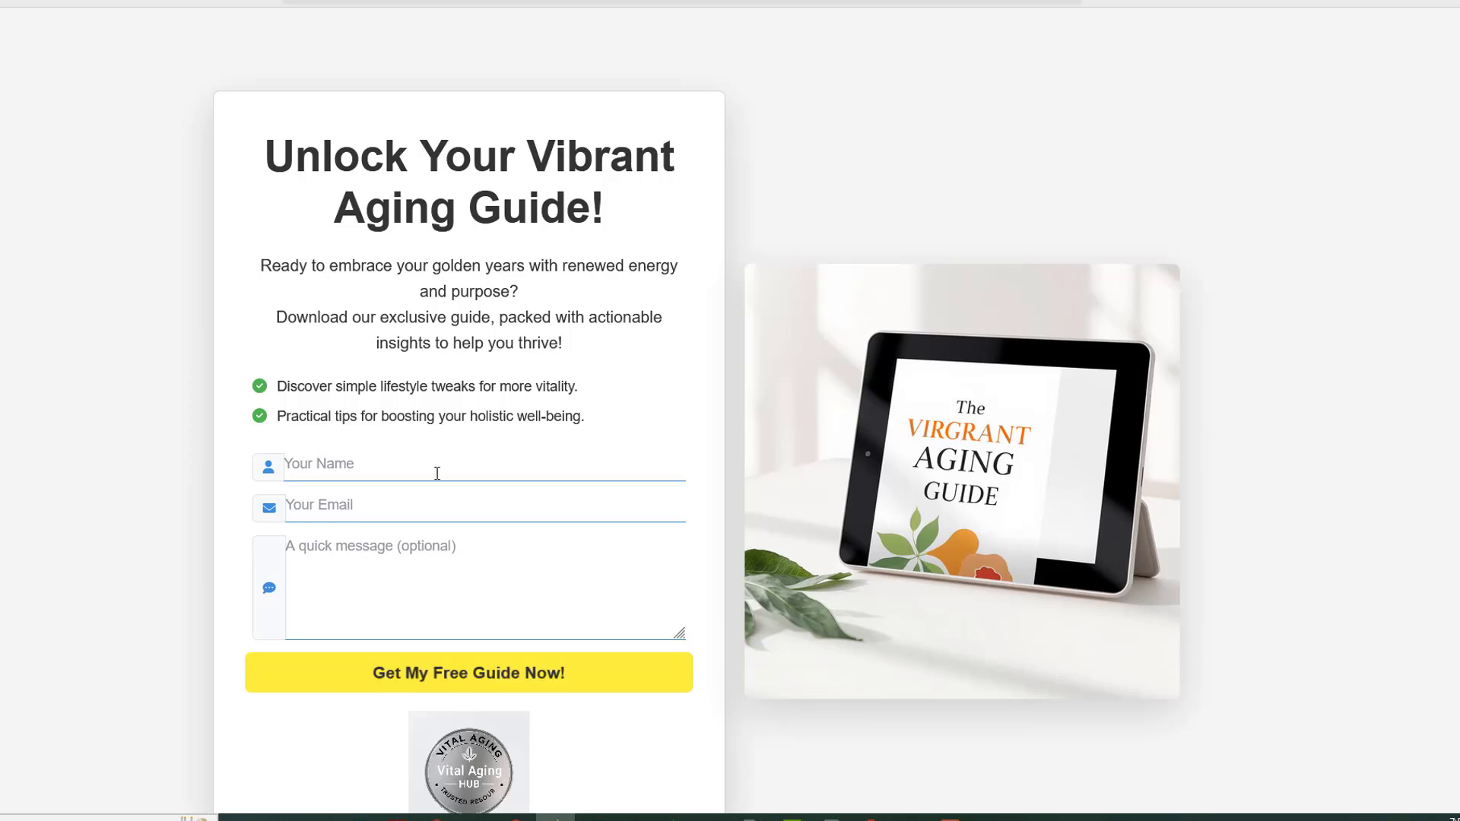
left_click(652, 566)
scroll(730, 510, "down", 8)
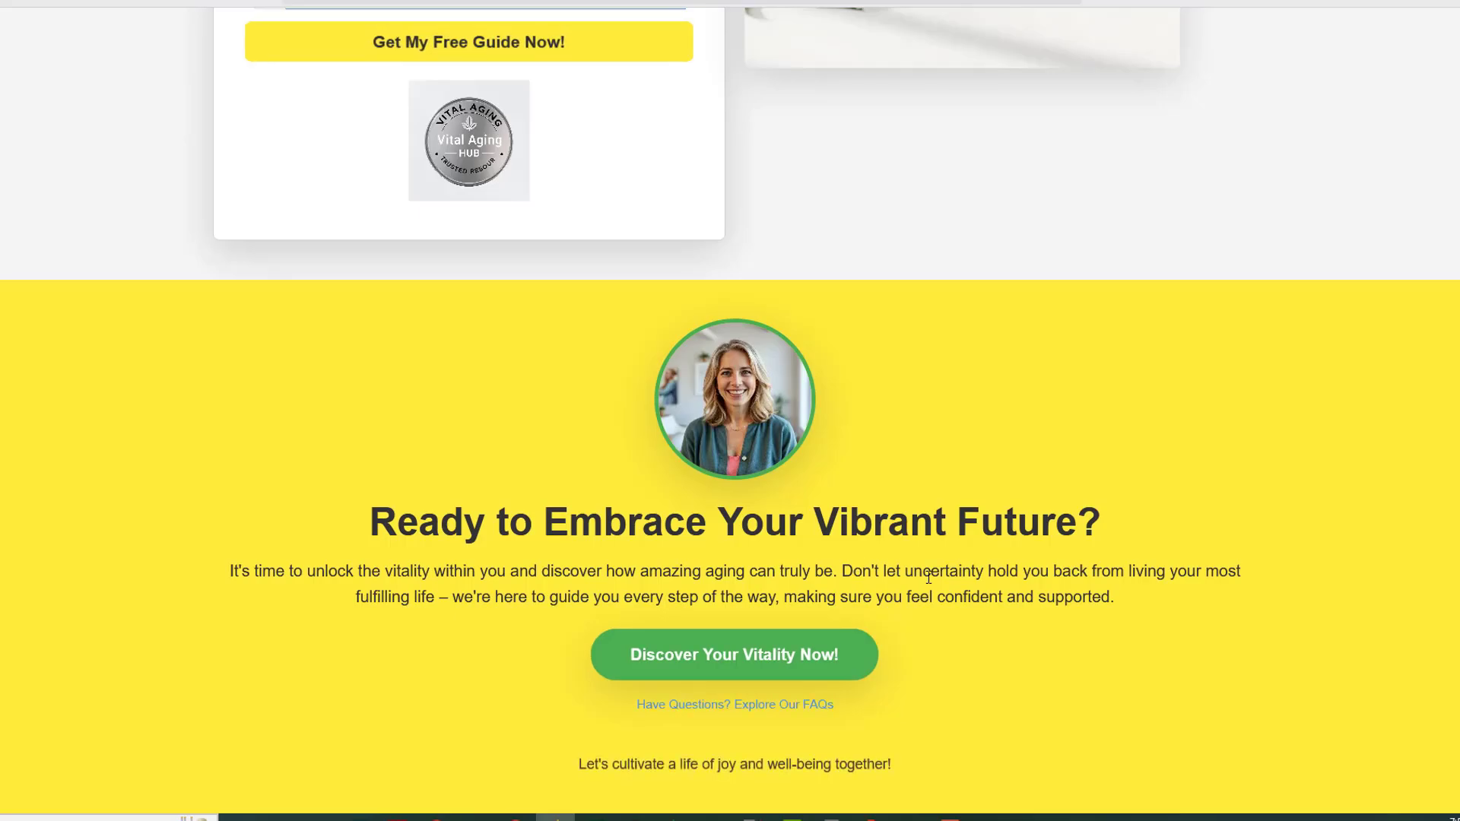
scroll(927, 577, "up", 20)
scroll(928, 577, "up", 15)
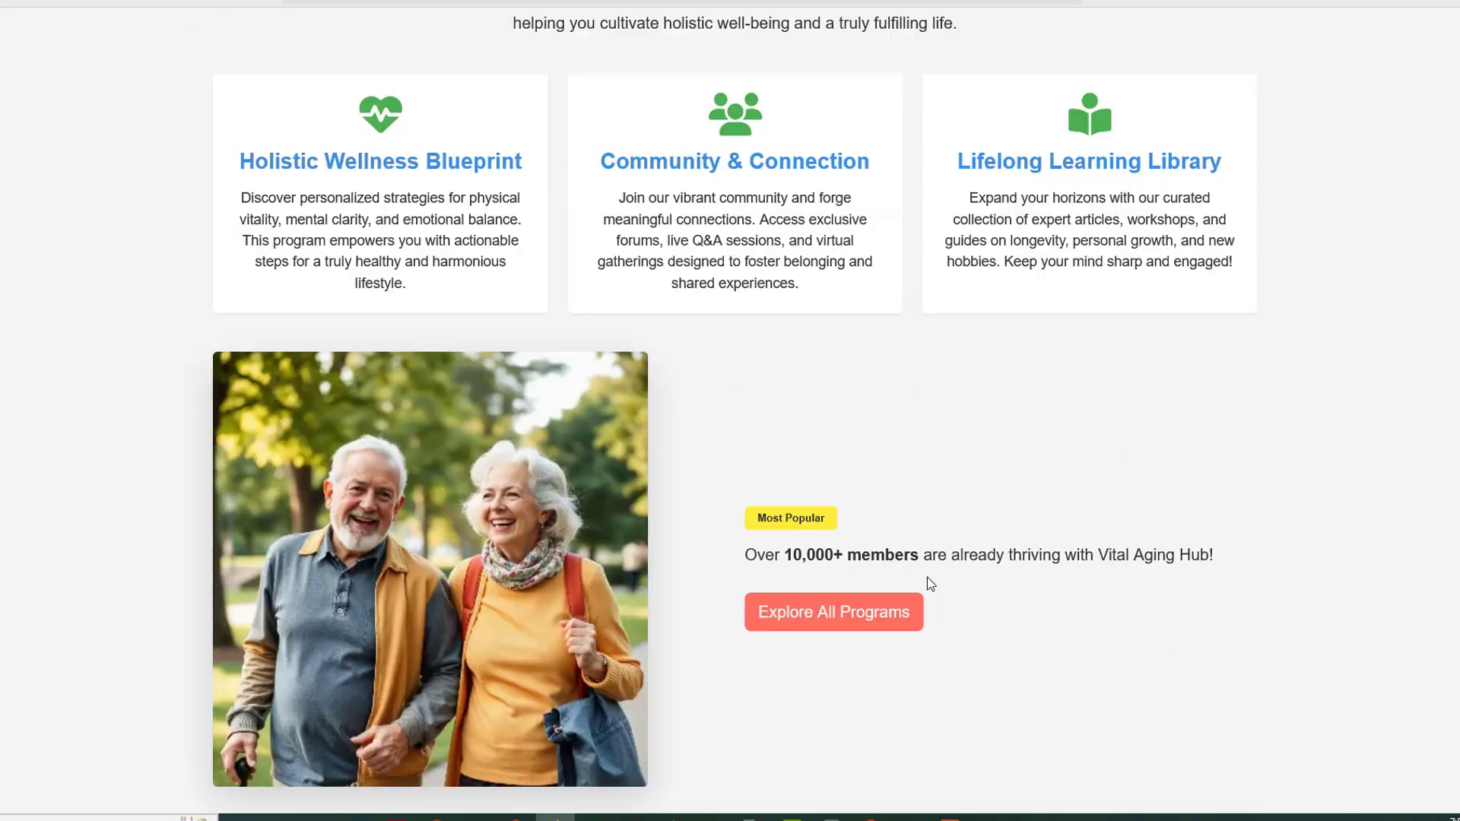
Step: Return to the page list and view the AI template's file list without adding another file
left_click(0, 82)
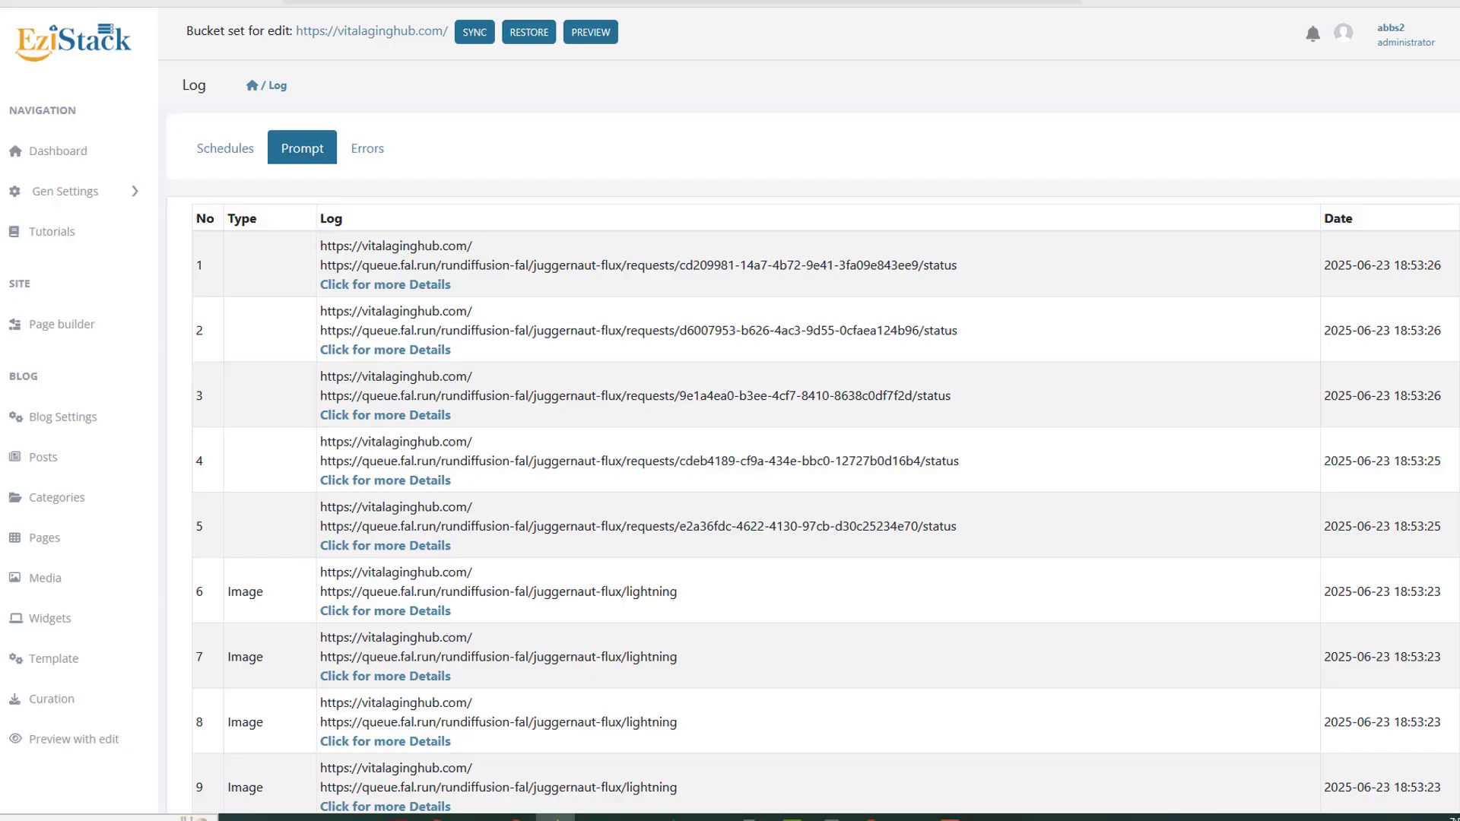
left_click(0, 103)
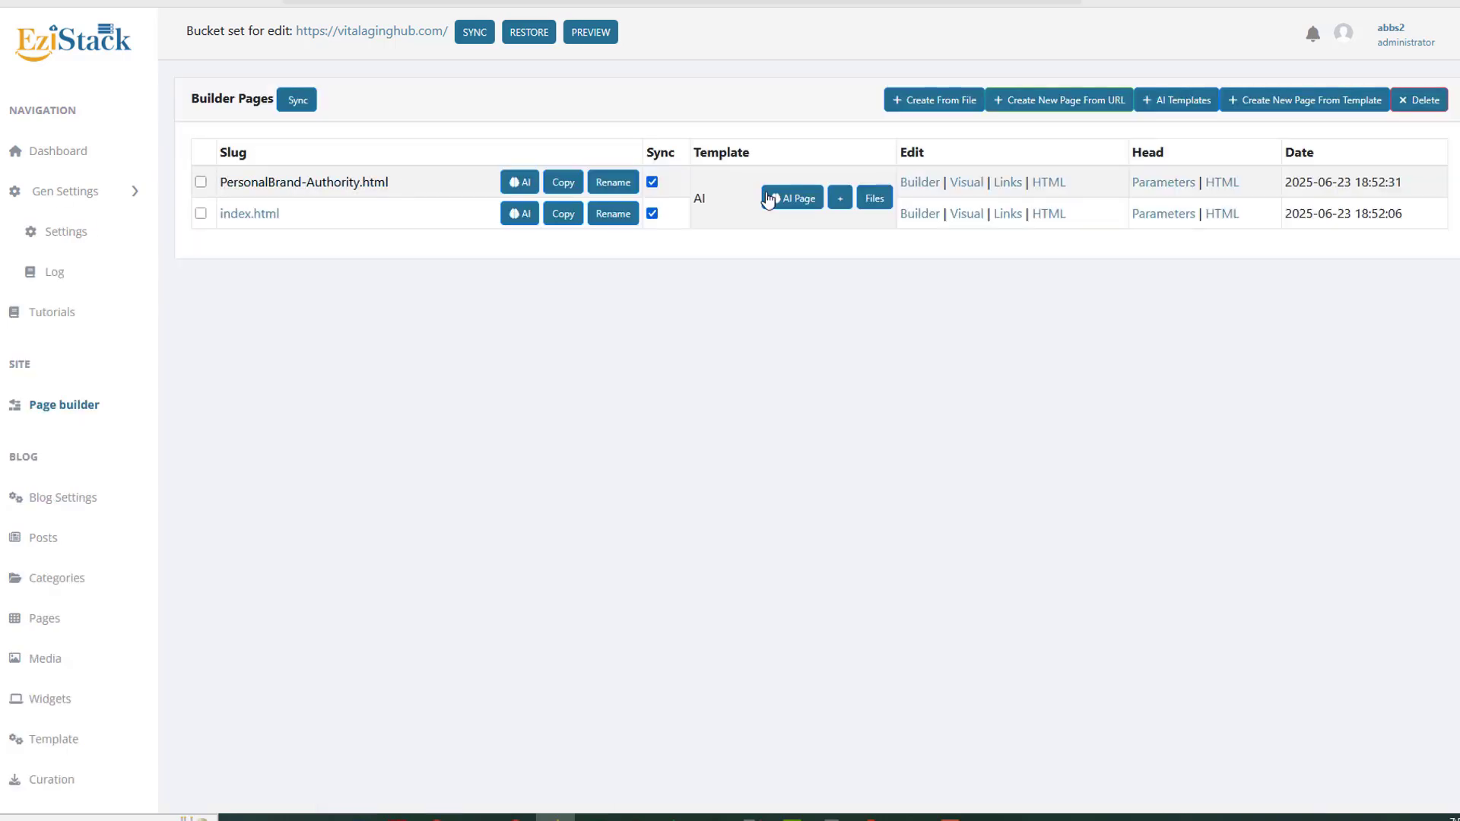
left_click(844, 202)
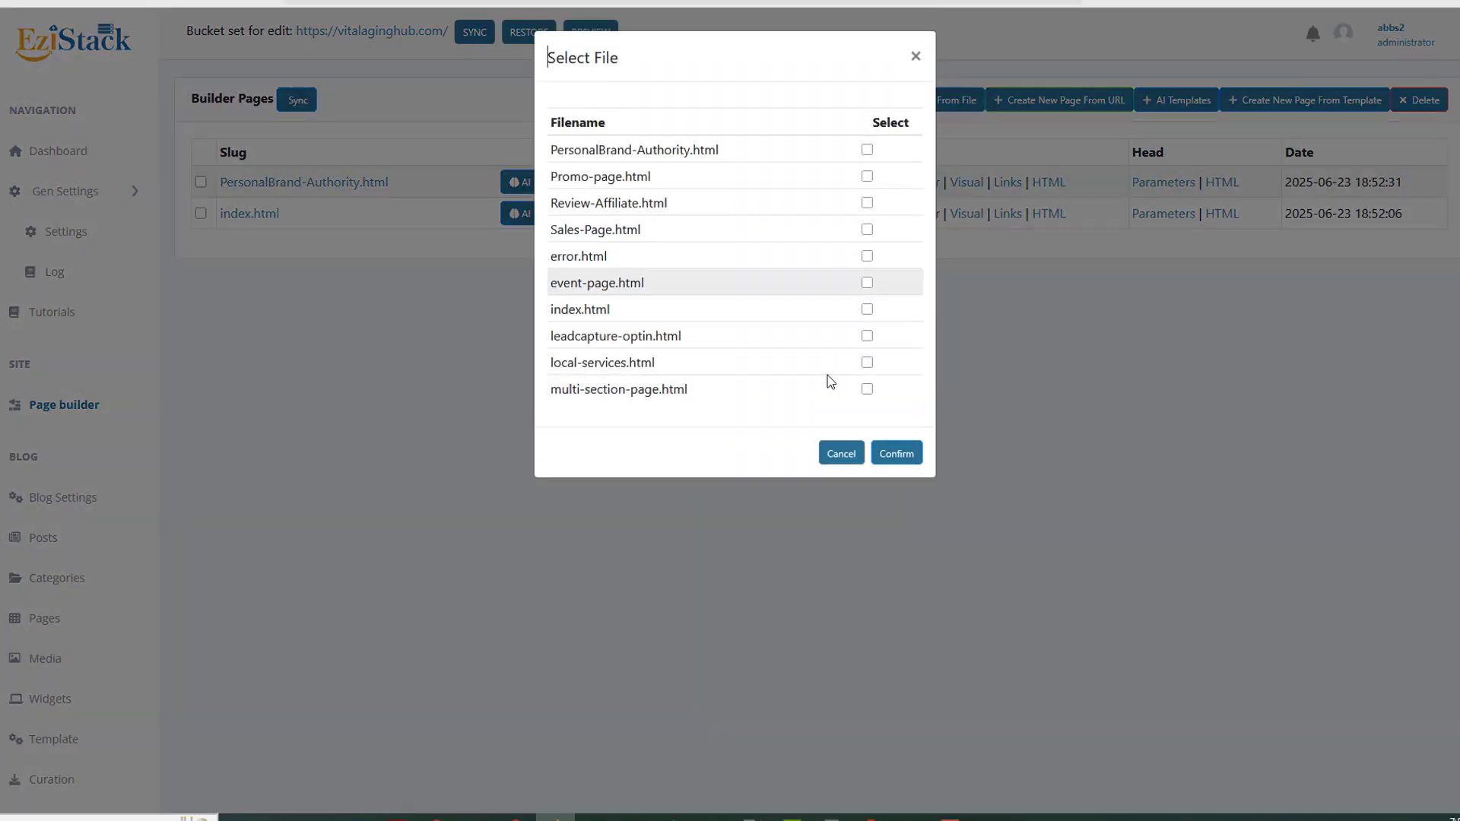
left_click(843, 454)
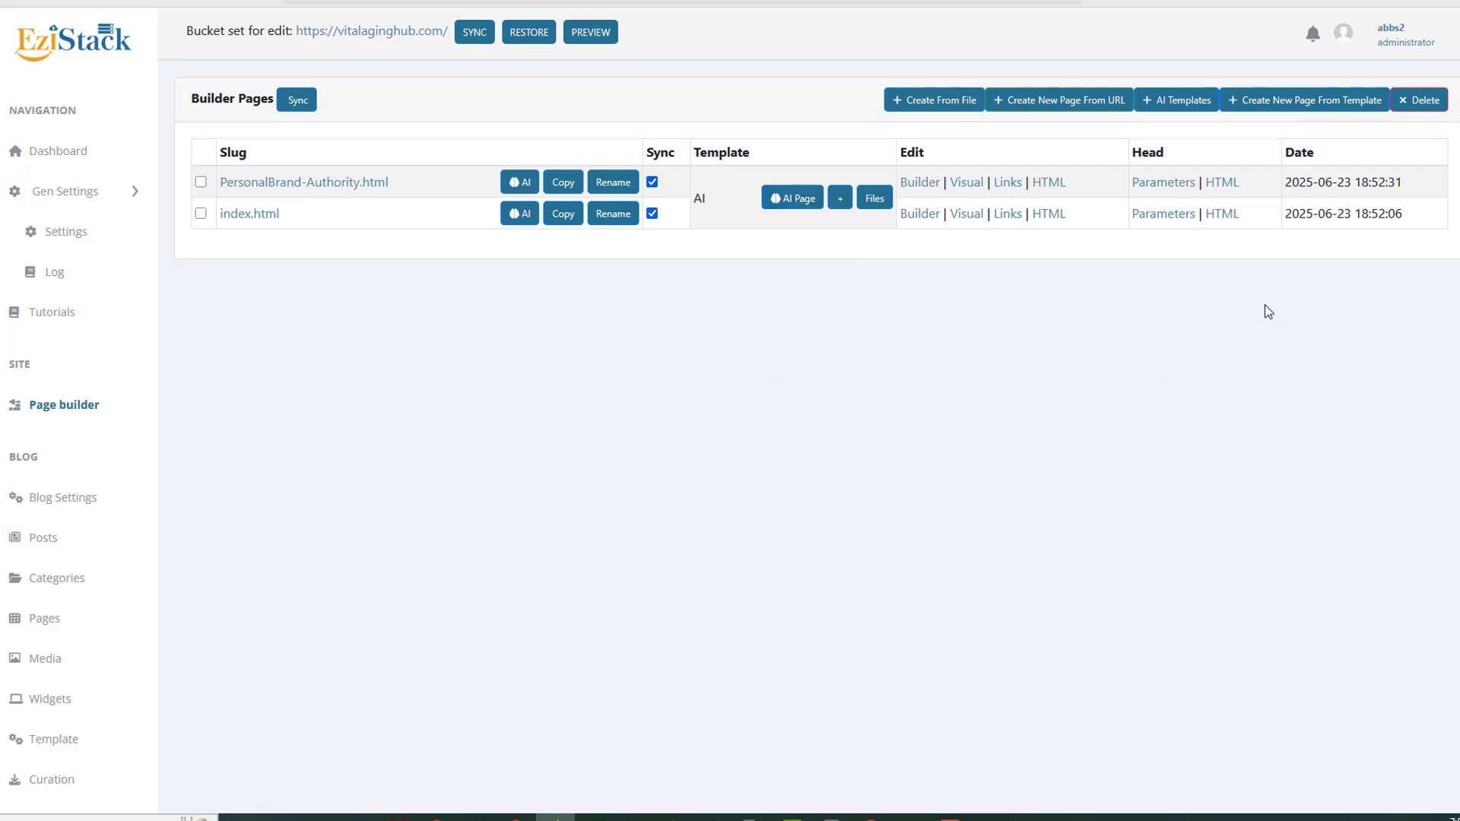
Step: Open the AI templates gallery and preview the Lever template, looking over its layout from the hero through the newsletter section
left_click(1180, 102)
scroll(585, 422, "down", 2)
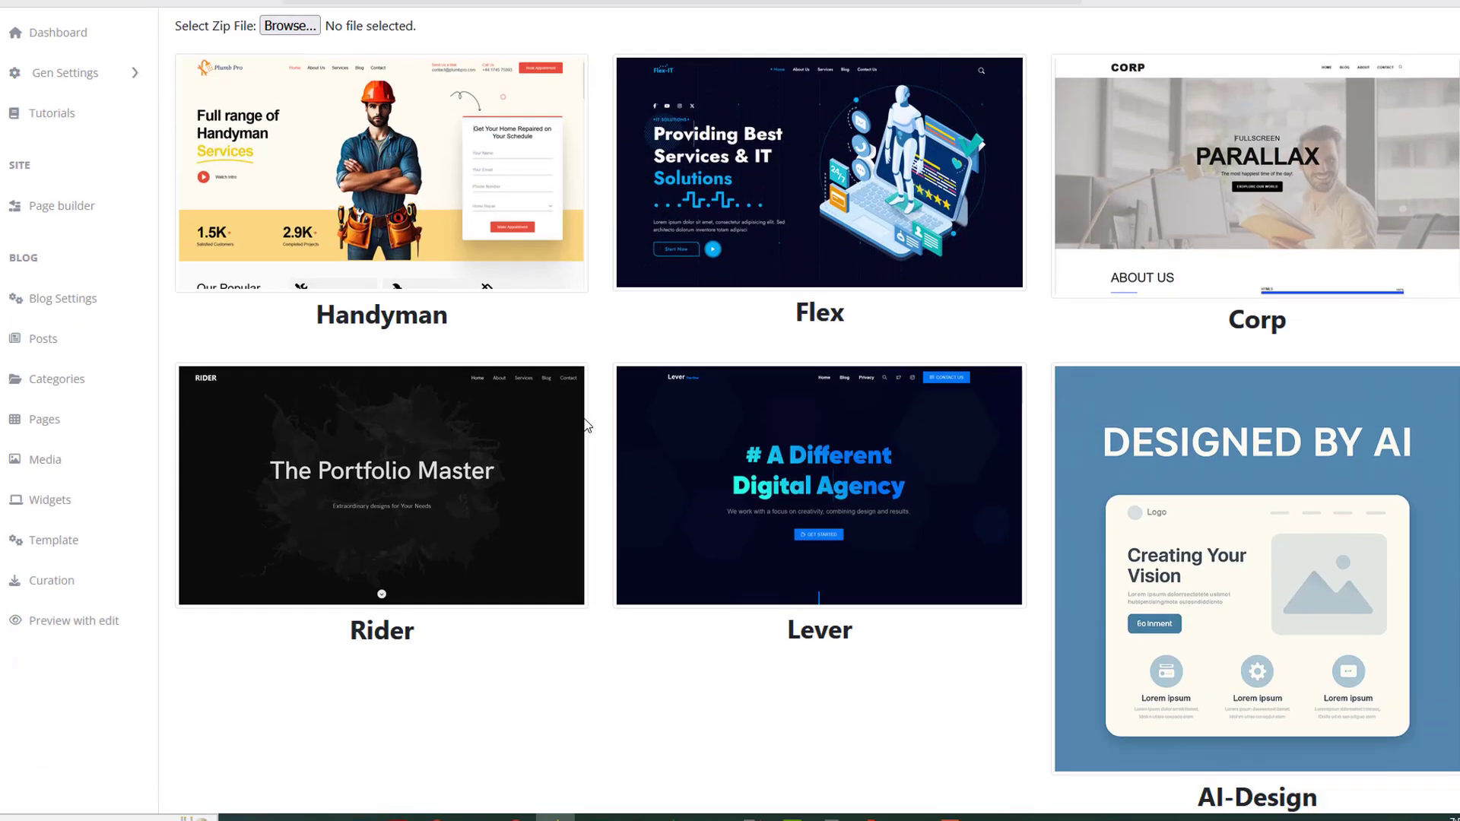
mouse_move(346, 367)
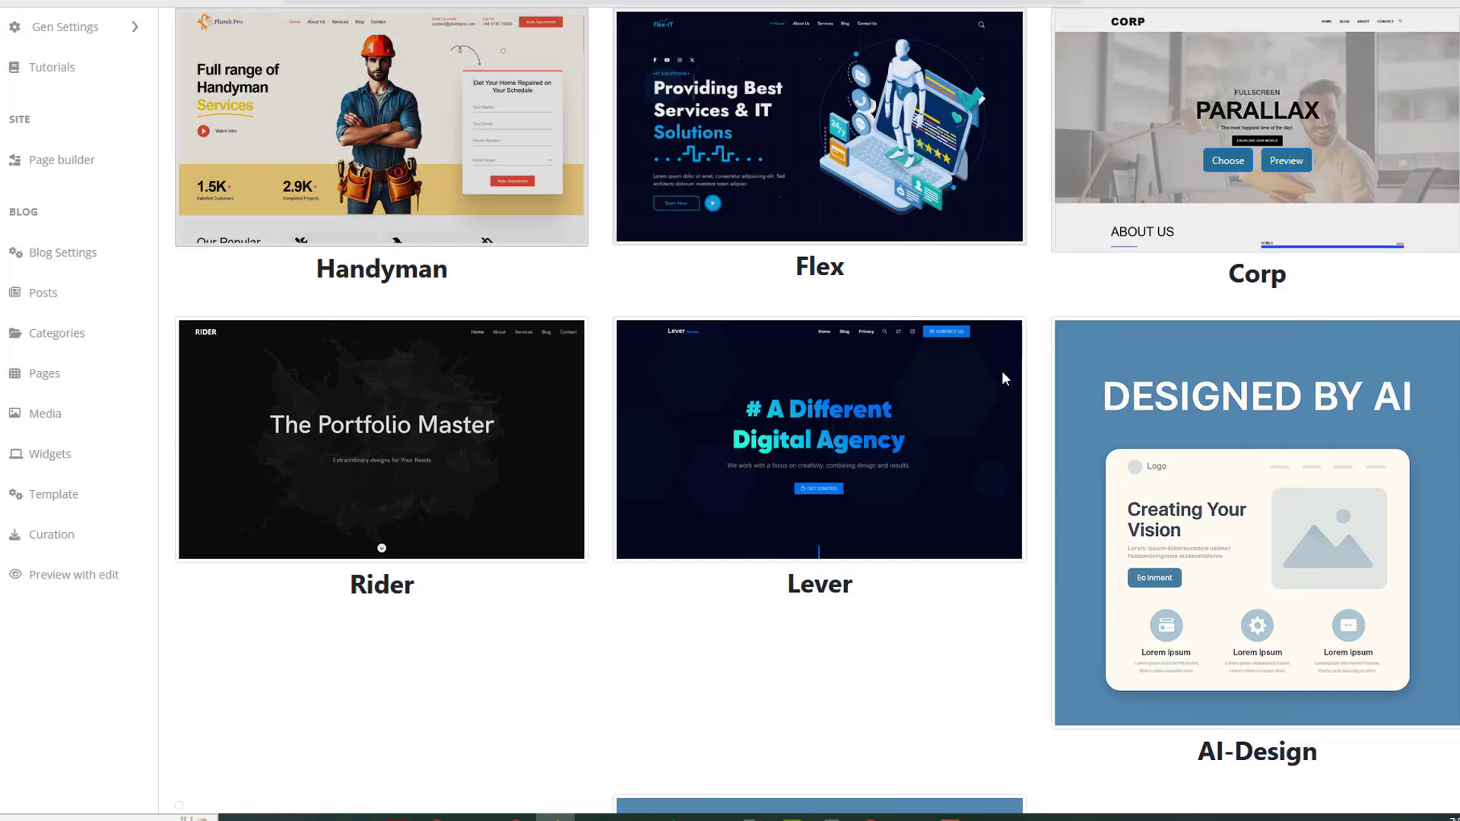
mouse_move(1212, 385)
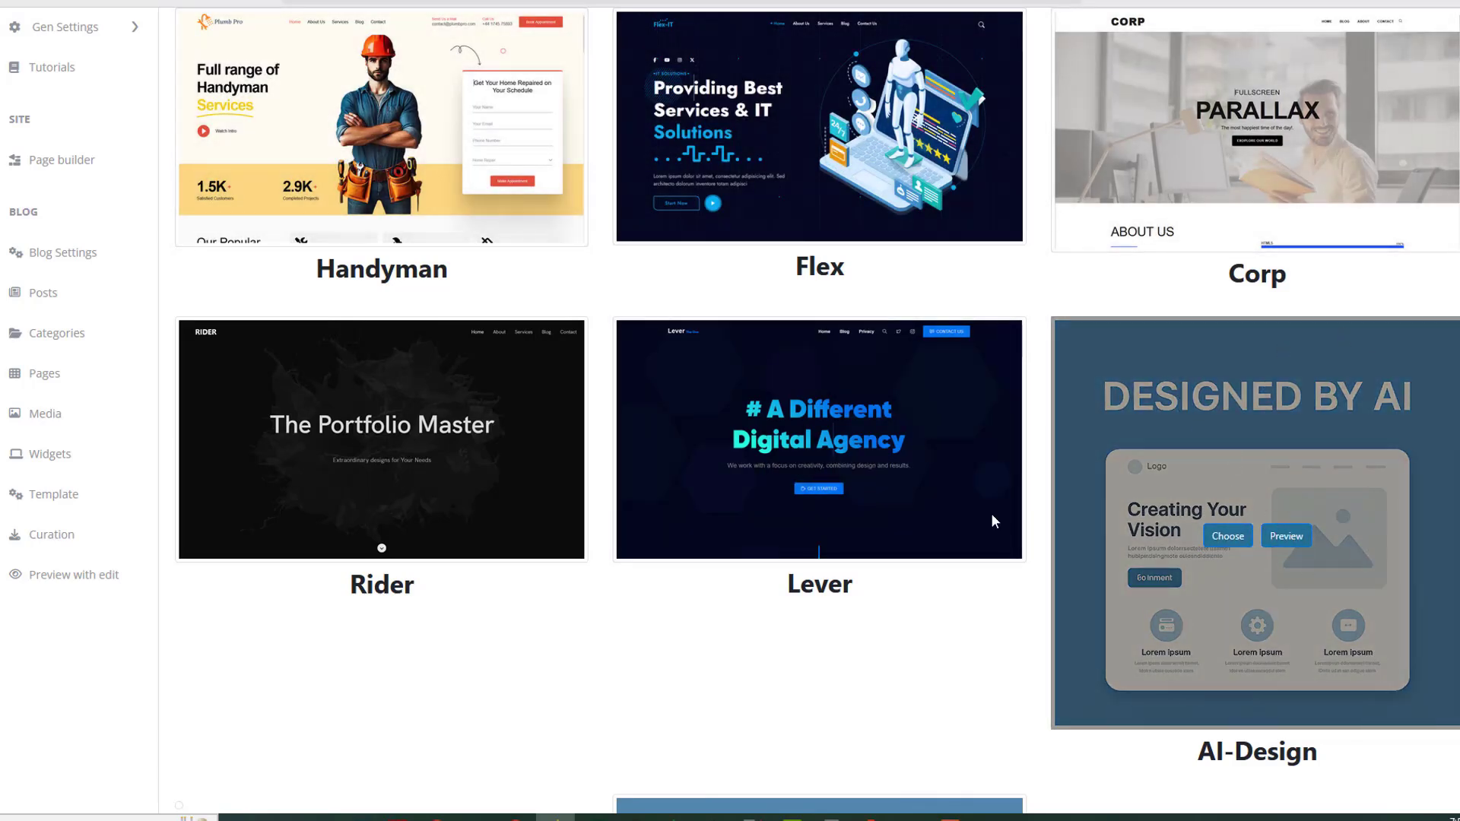
left_click(853, 457)
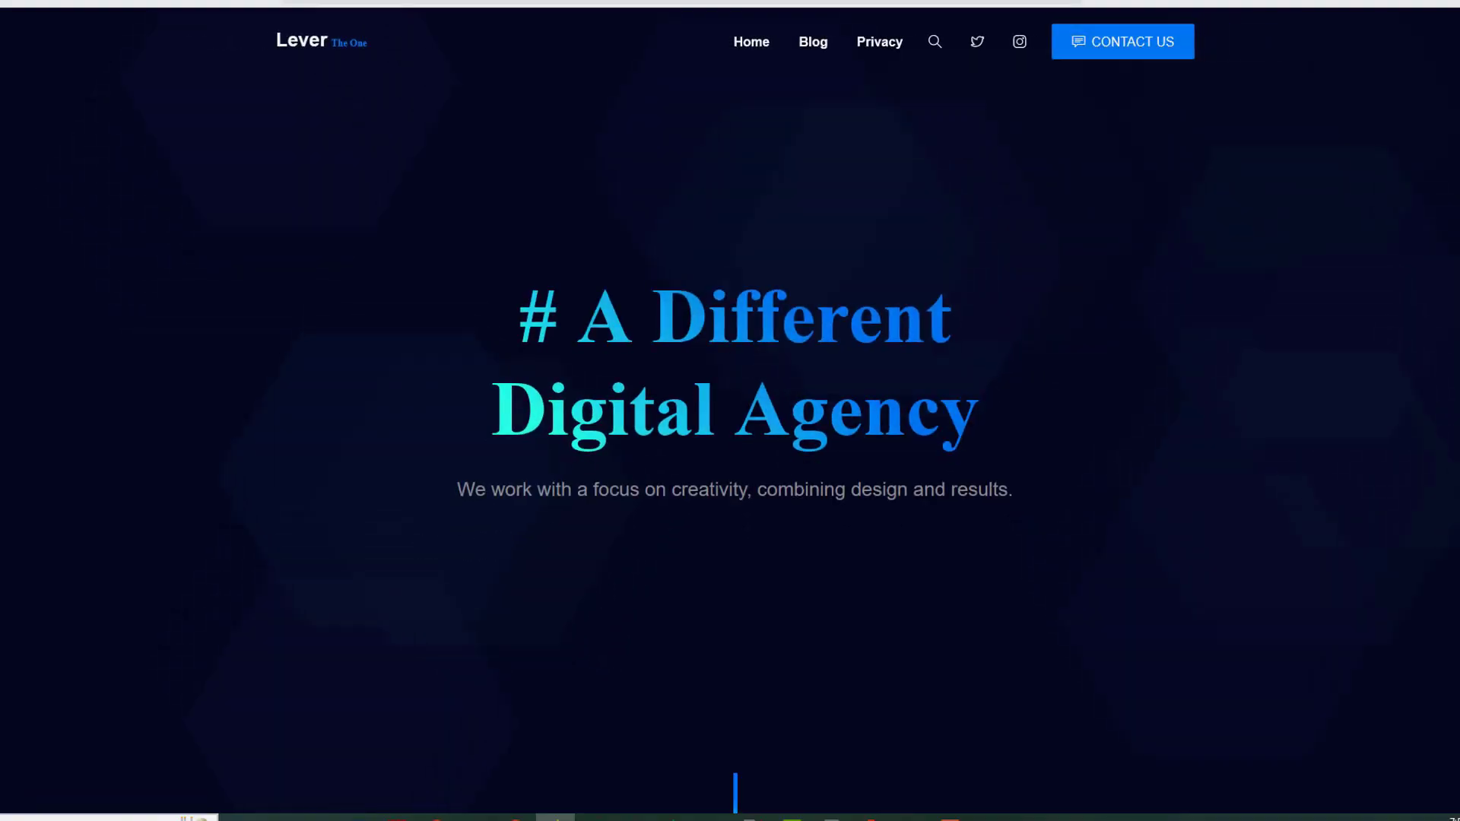
scroll(401, 418, "down", 8)
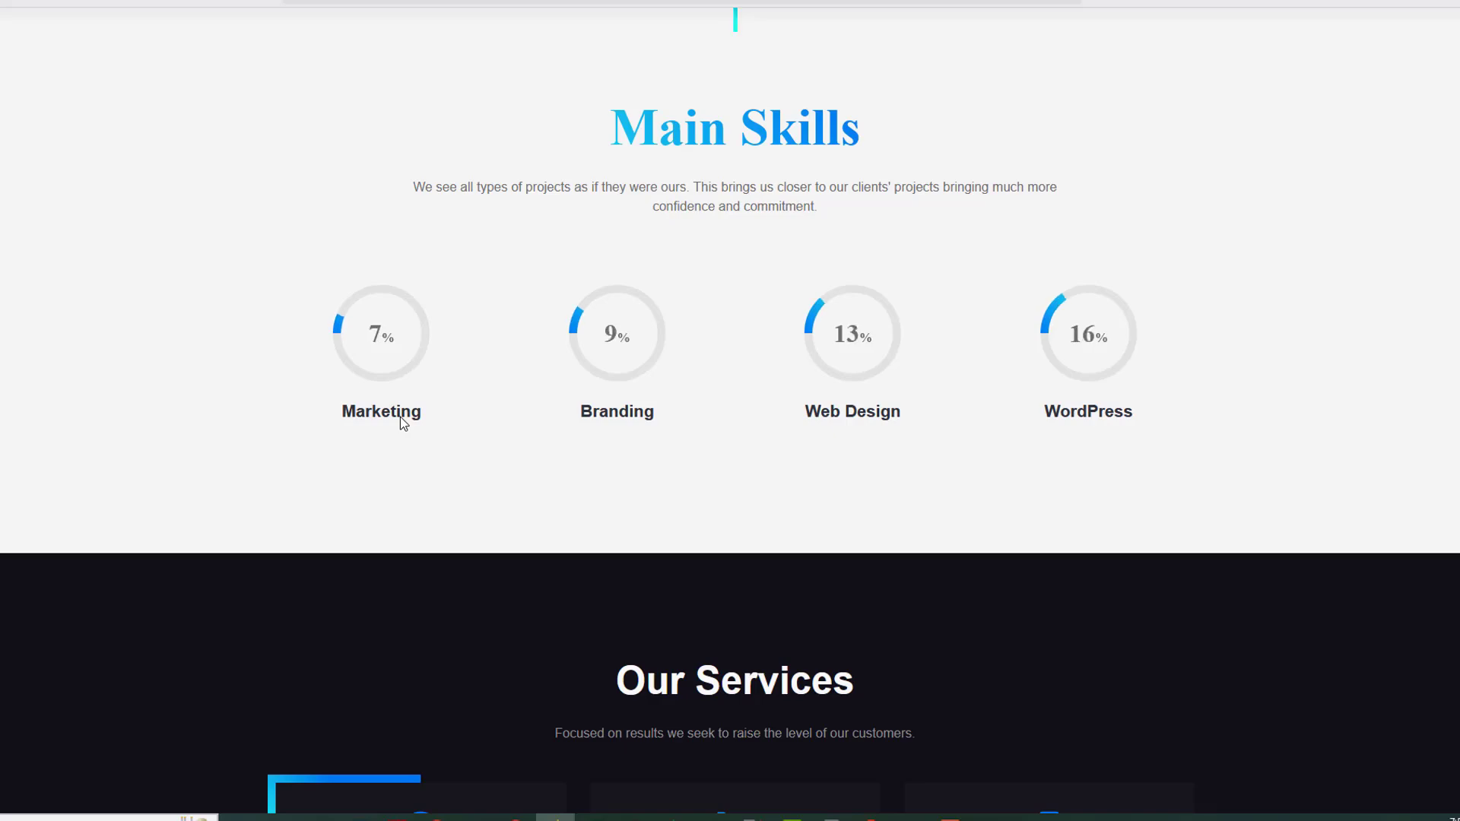
scroll(402, 423, "down", 10)
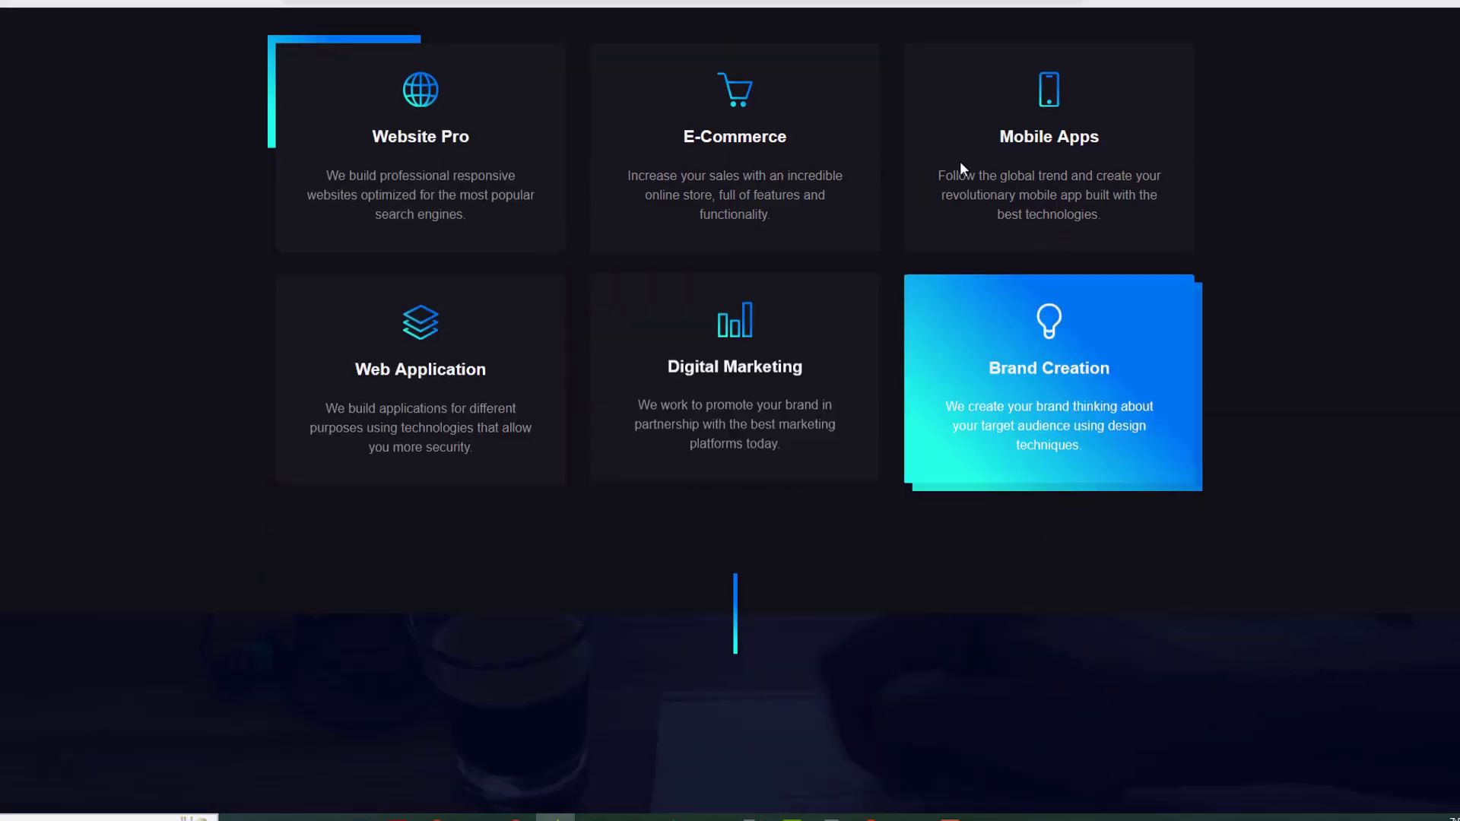
scroll(430, 358, "down", 8)
scroll(435, 365, "down", 8)
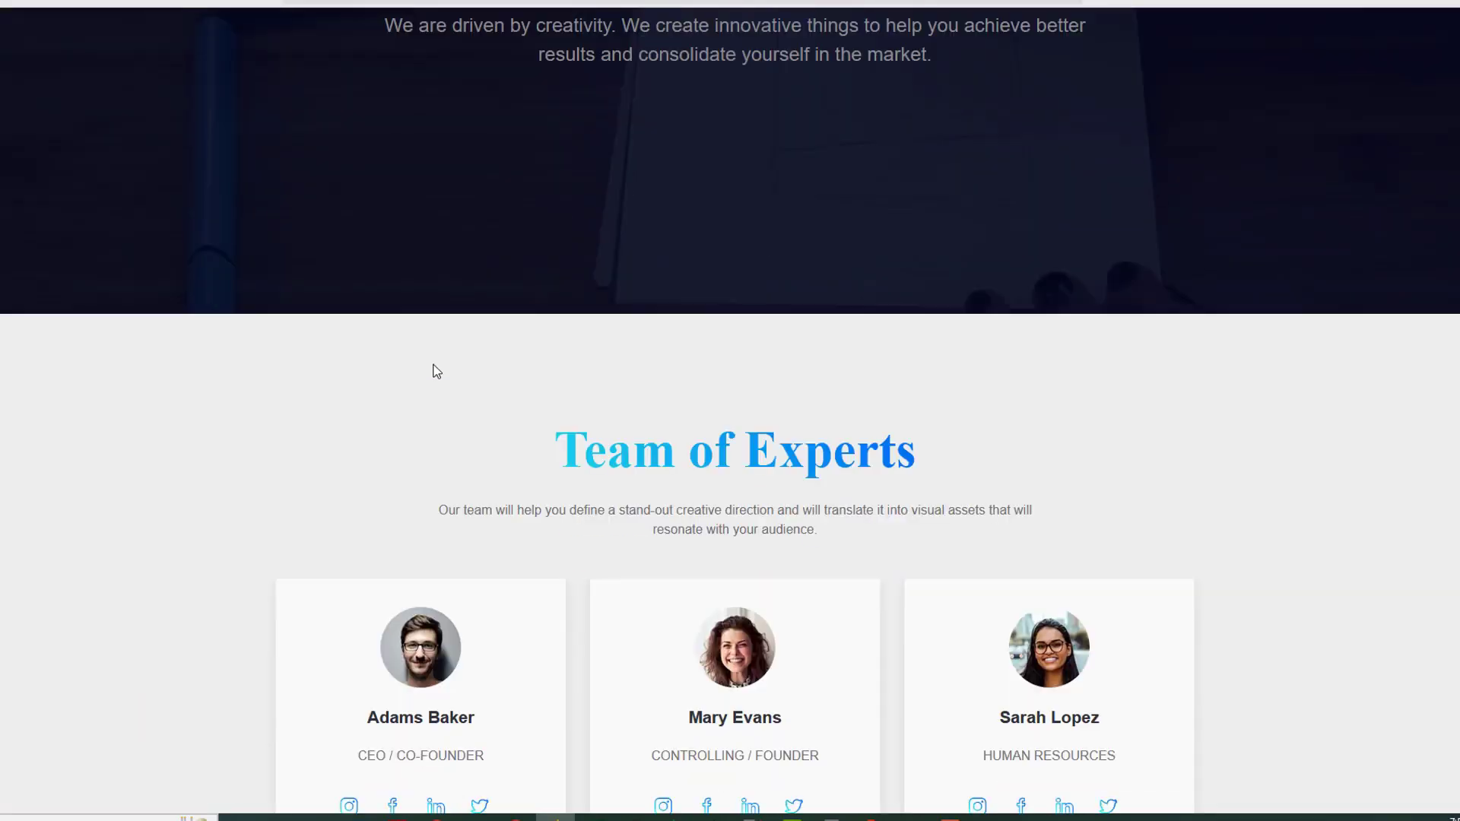
scroll(435, 371, "down", 5)
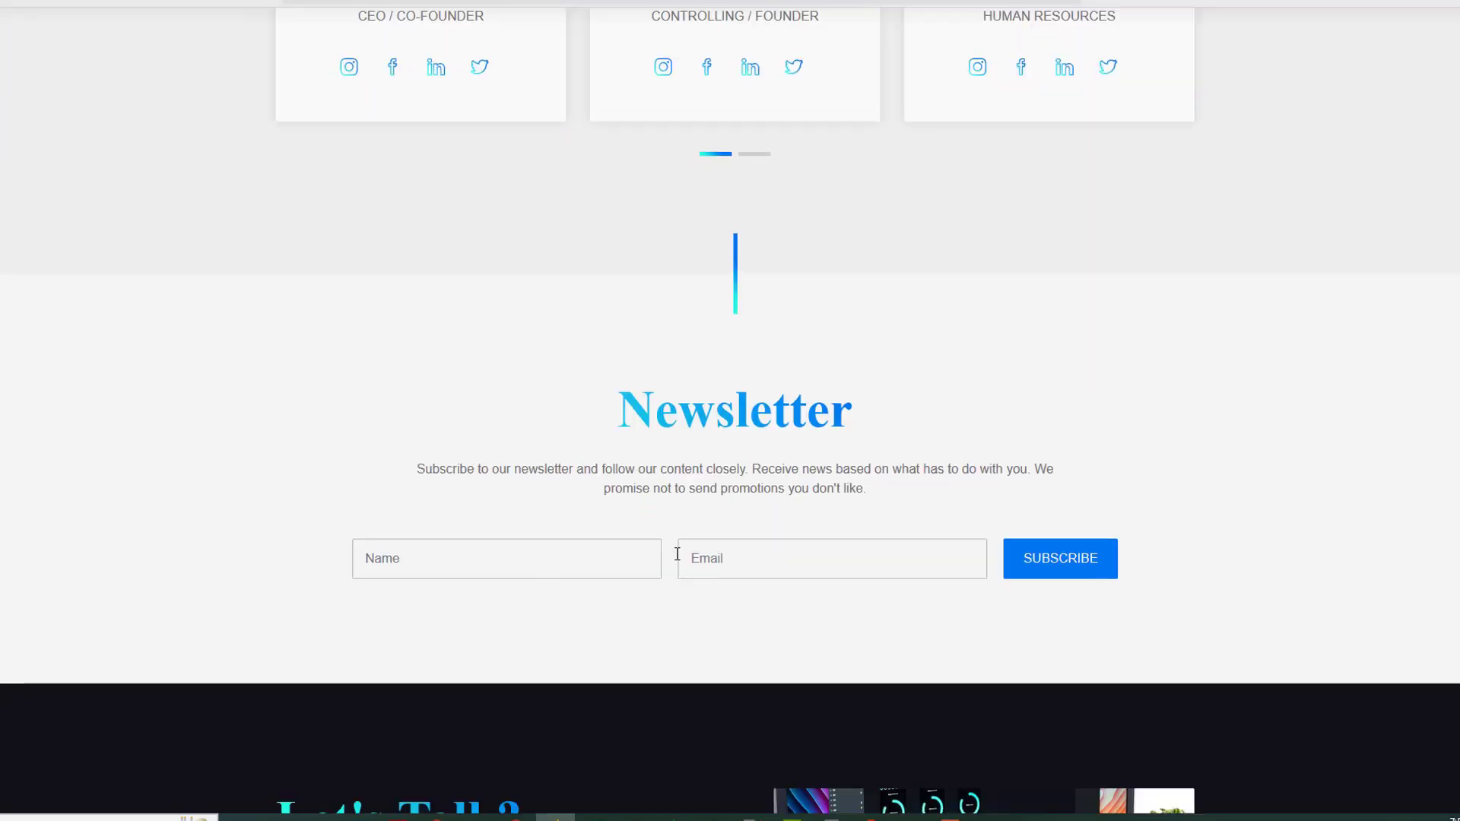
scroll(581, 417, "down", 4)
scroll(511, 361, "down", 4)
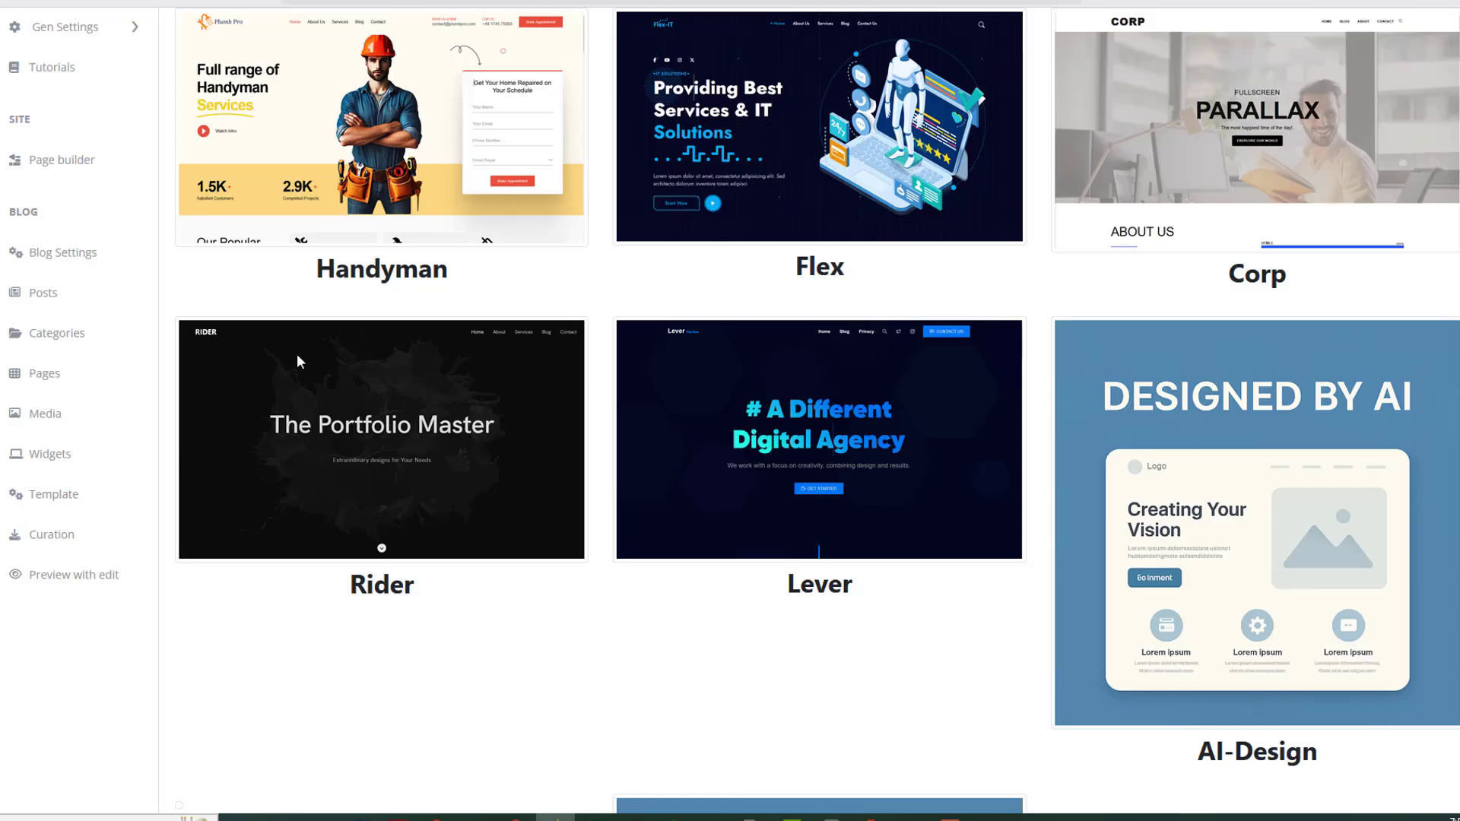
Step: Choose the Lever template for the site, and delete its error.html page from the page list
mouse_move(799, 478)
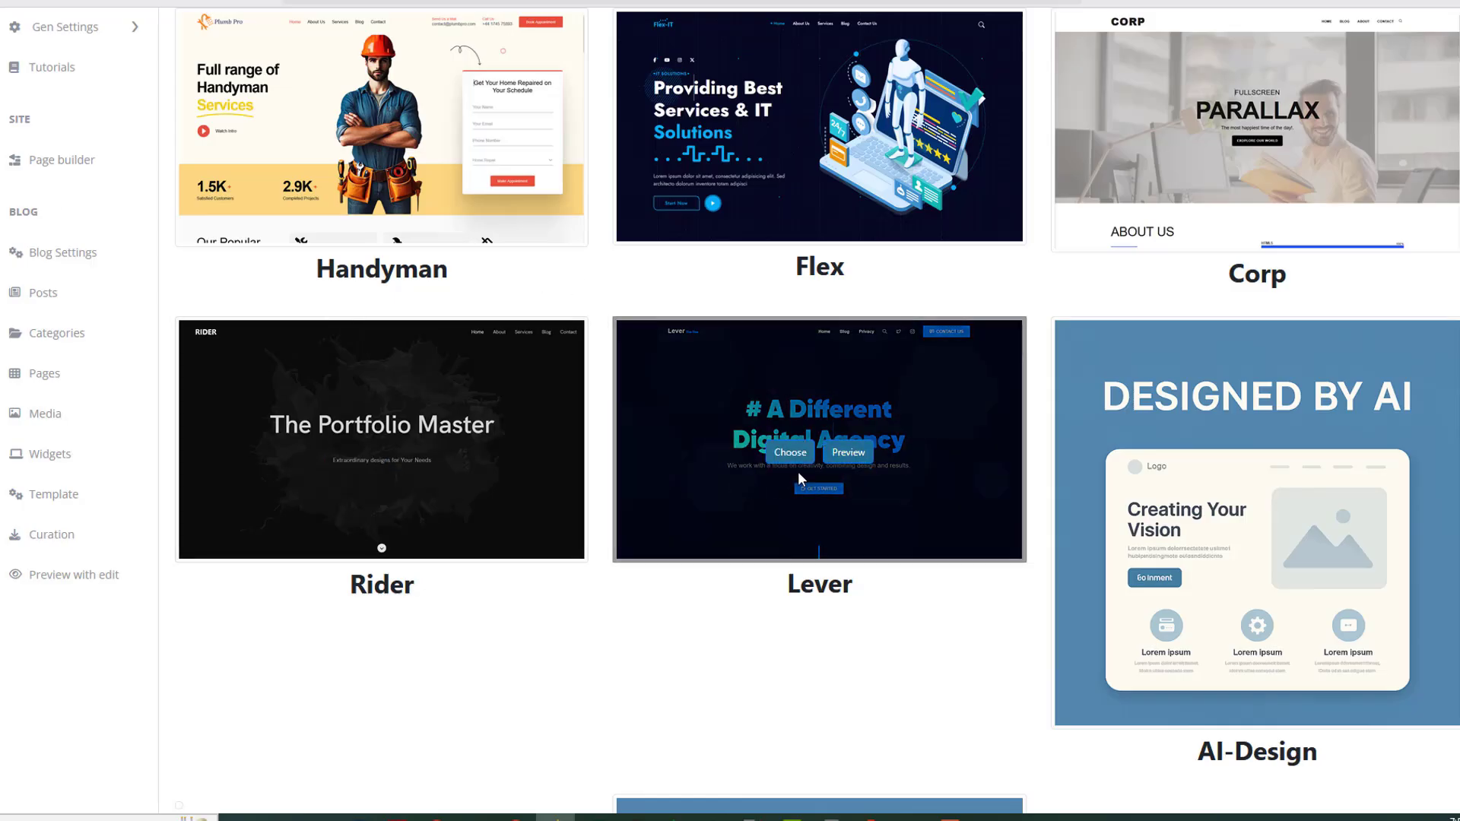
left_click(791, 453)
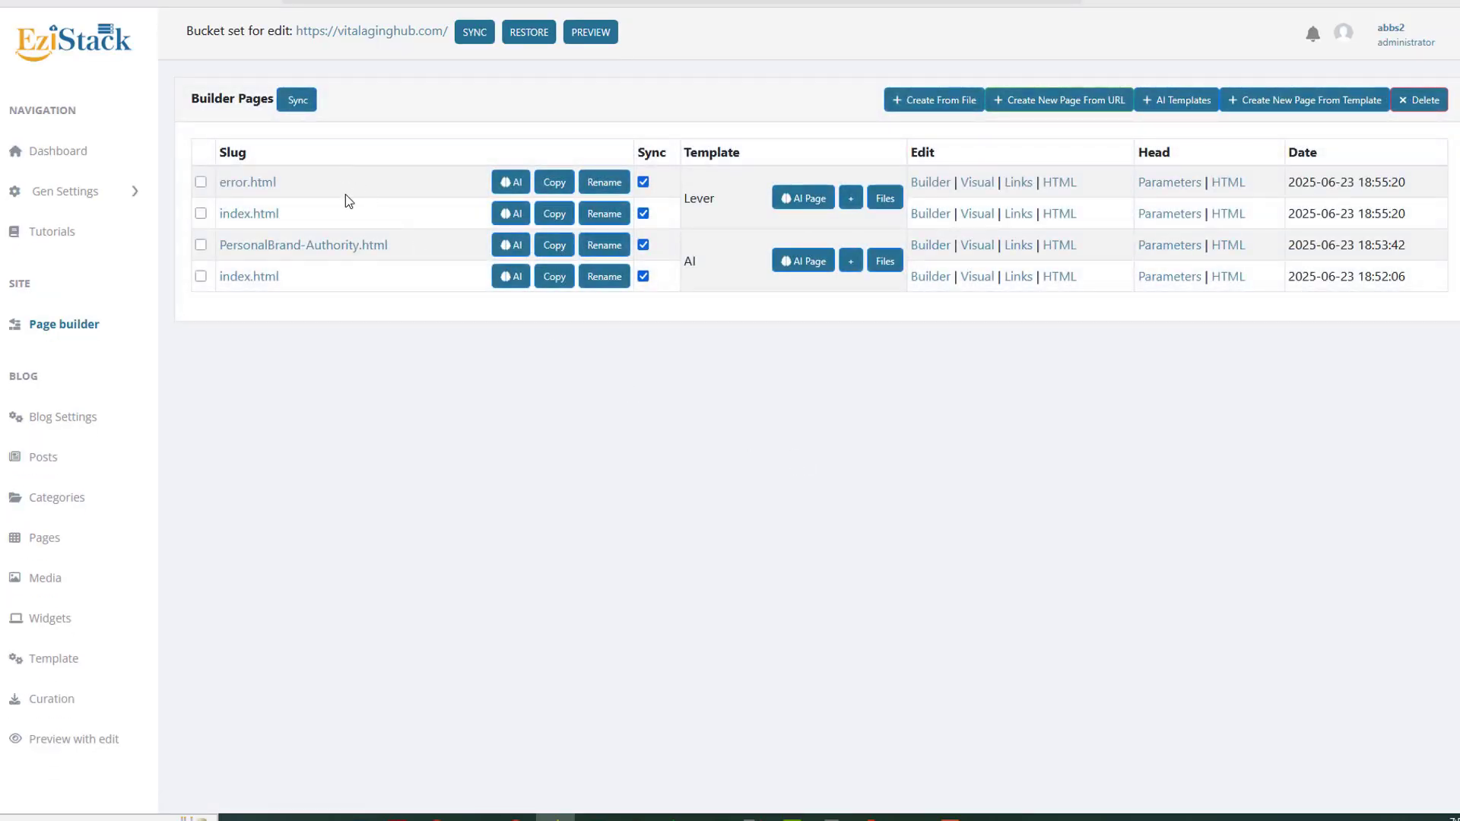
left_click_drag(728, 203, 687, 200)
left_click(1422, 101)
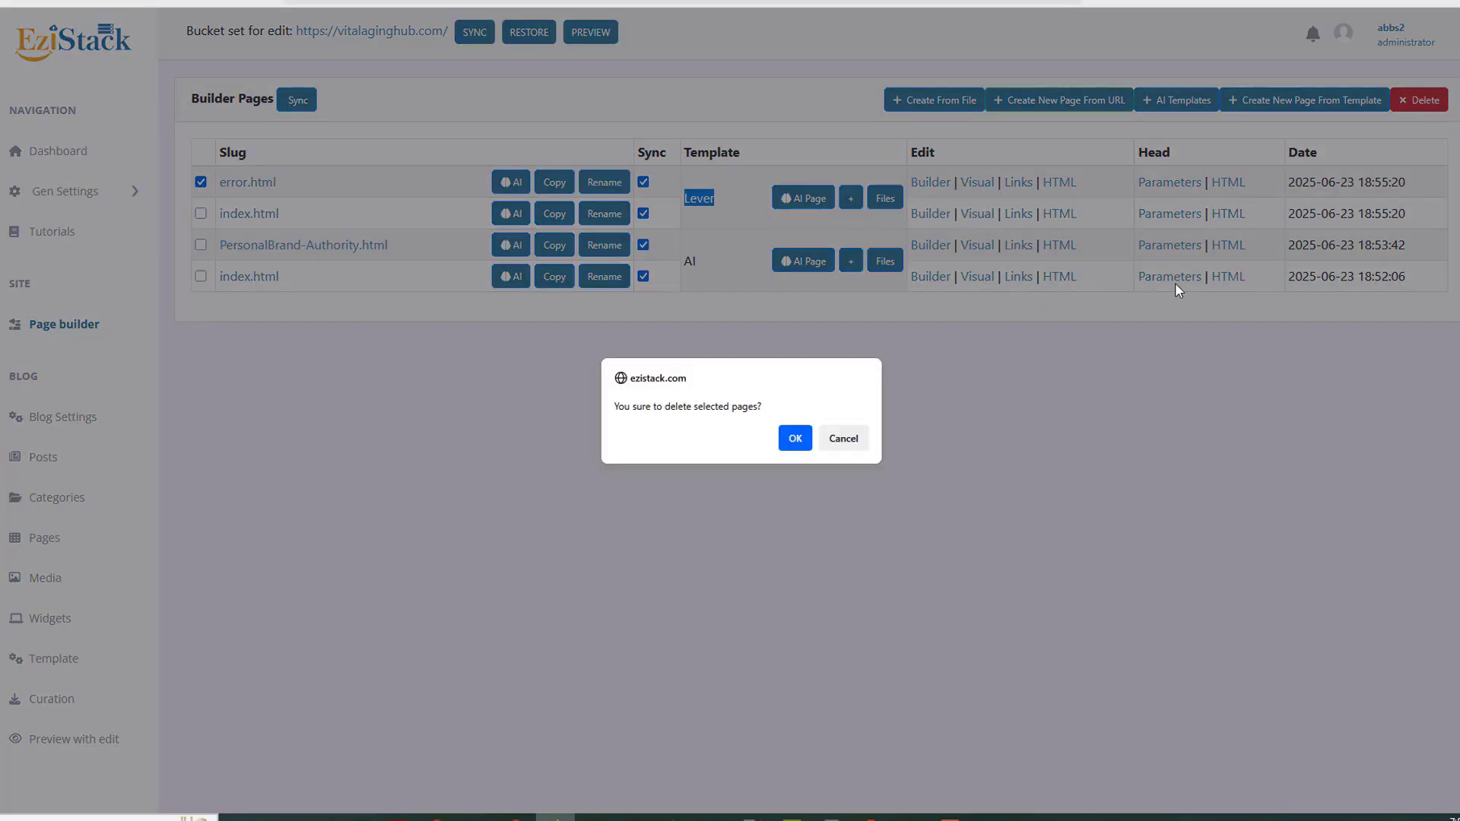
left_click(793, 441)
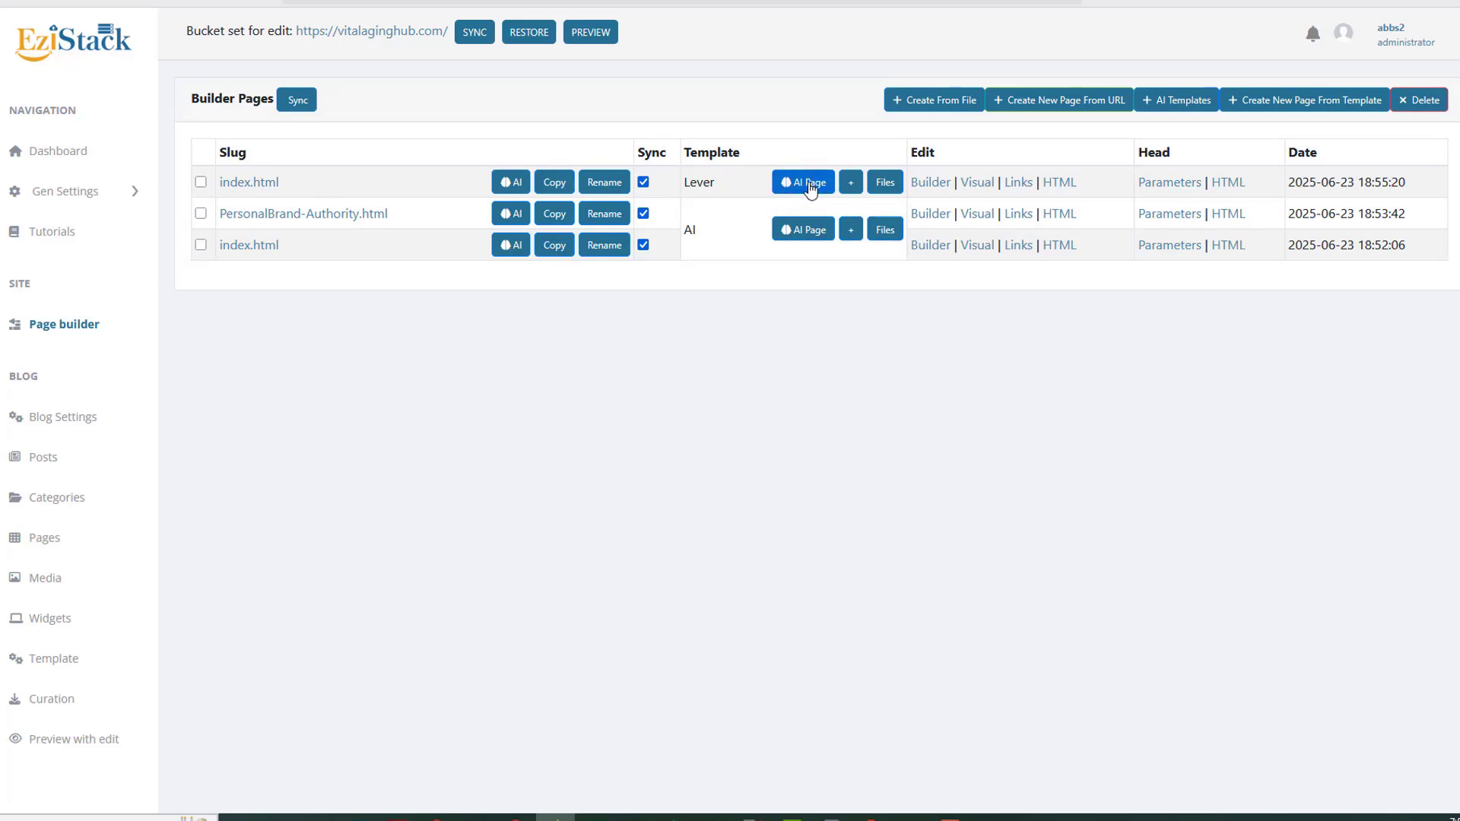
Step: Run AI generation for the Lever template's index.html and close the completion notice
left_click(502, 186)
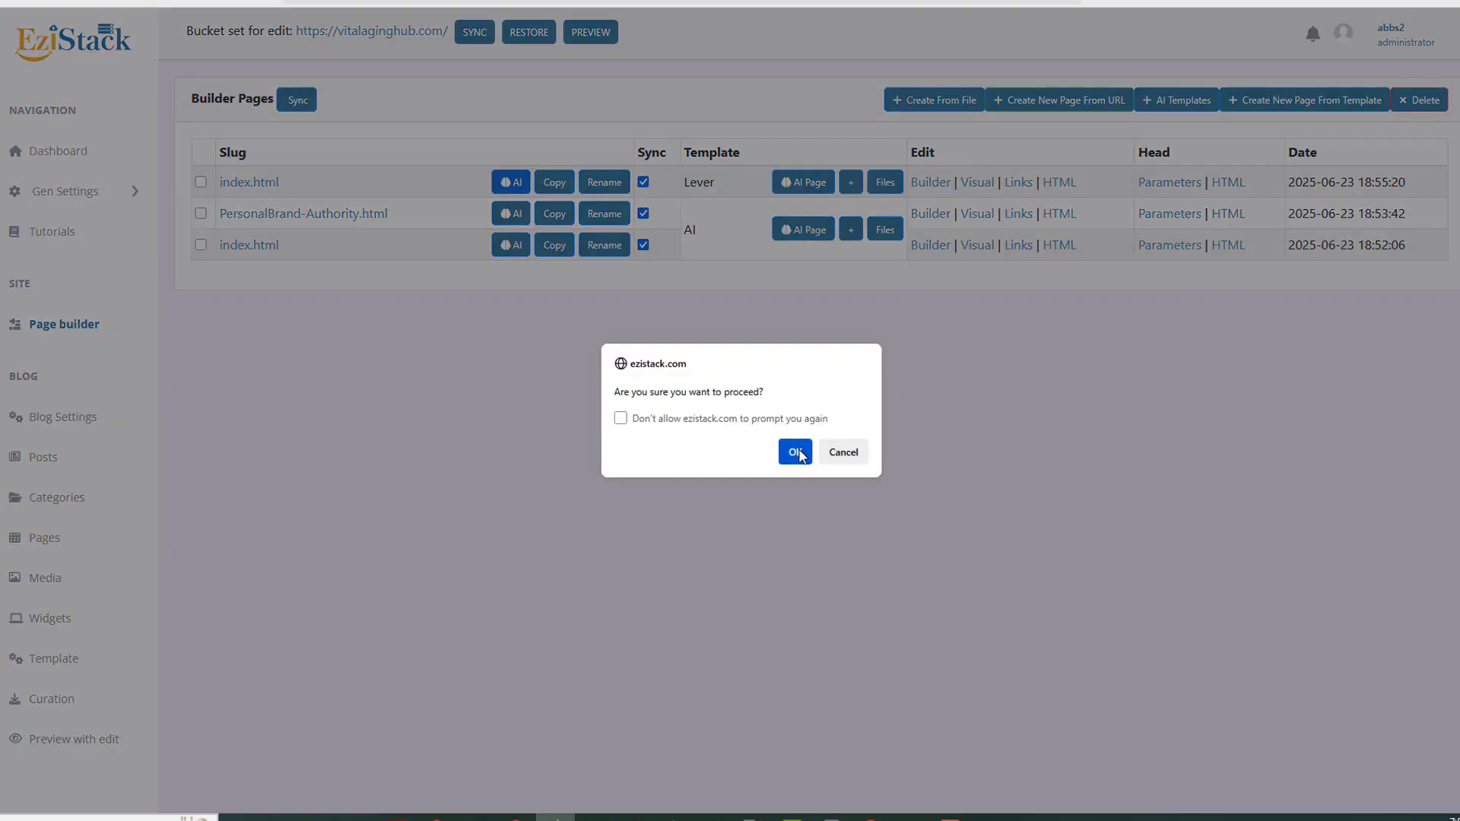
left_click(796, 448)
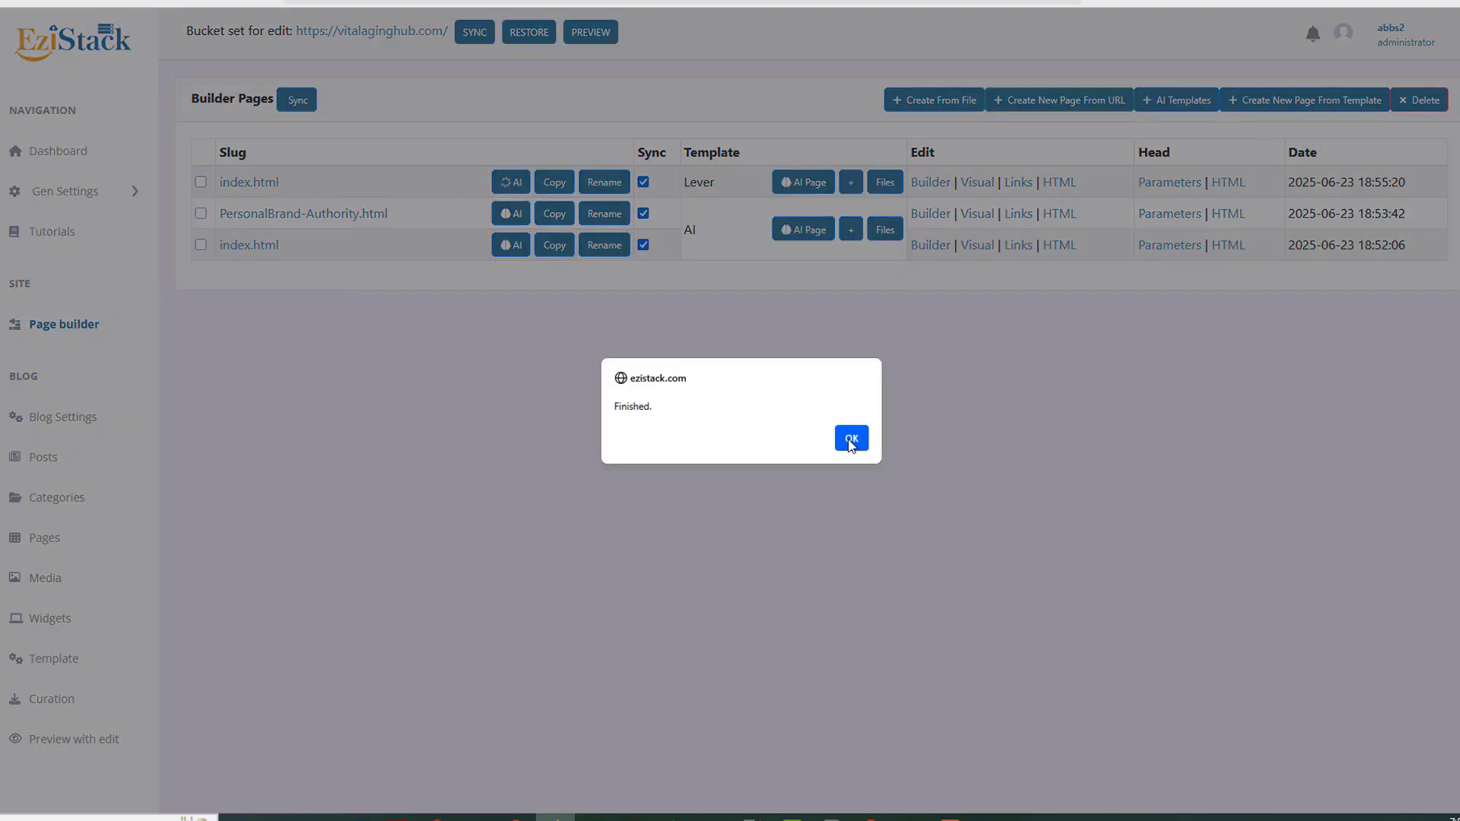
left_click(852, 438)
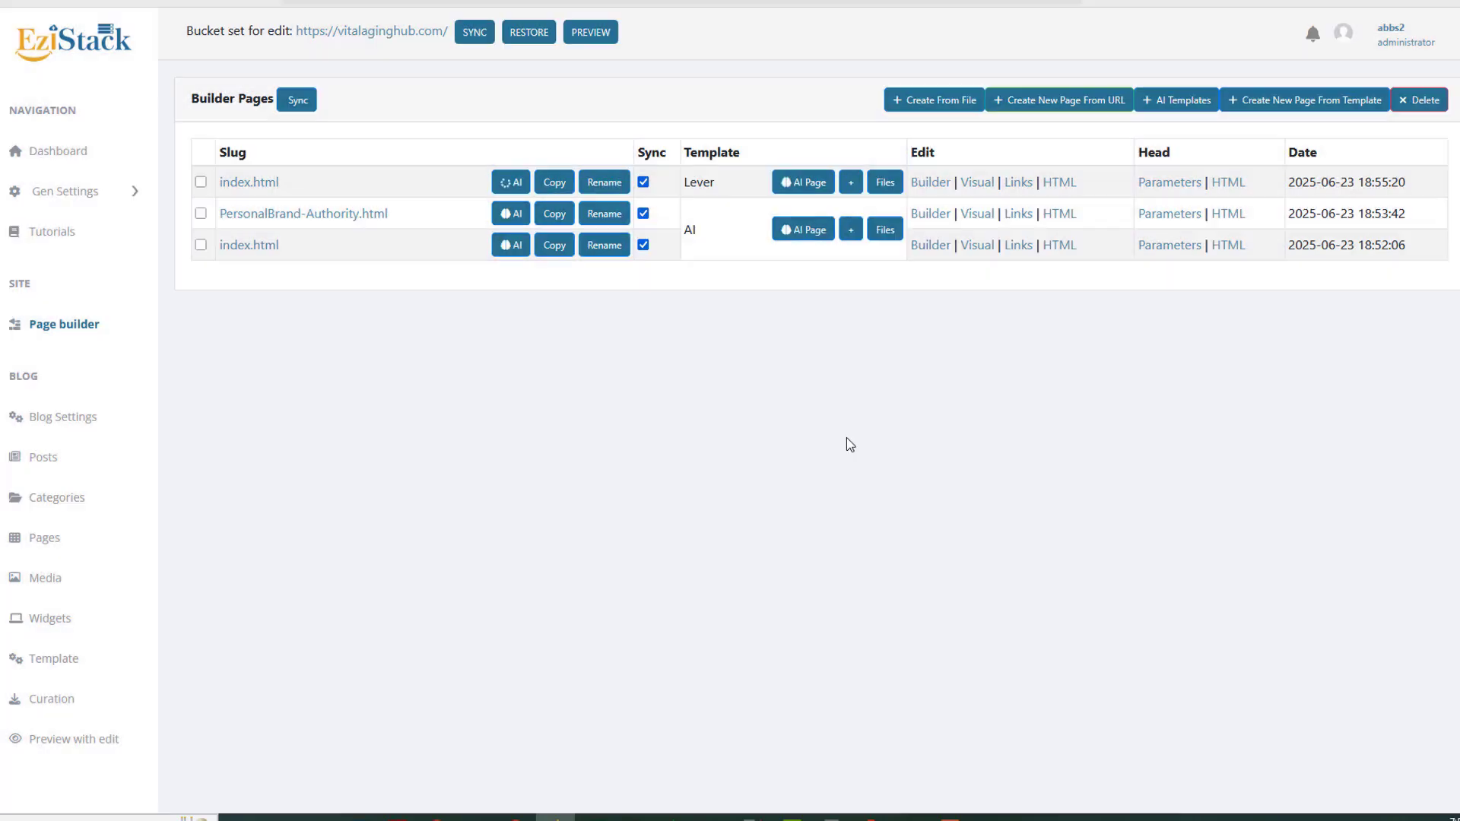
Step: Open the Lever template's generated index.html and review its text and images from the hero heading down past the contact form
left_click(248, 184)
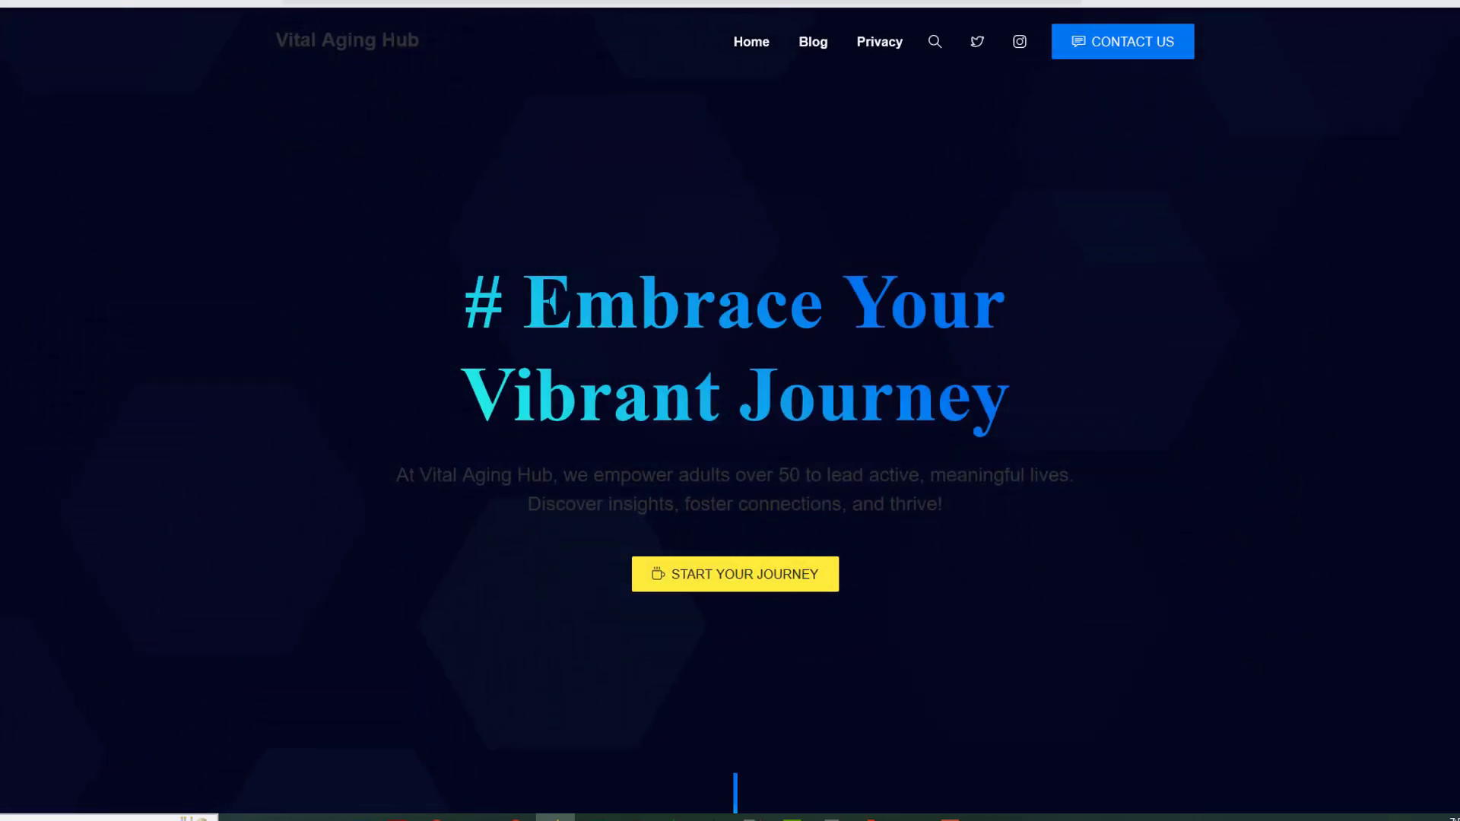
left_click_drag(547, 301, 924, 304)
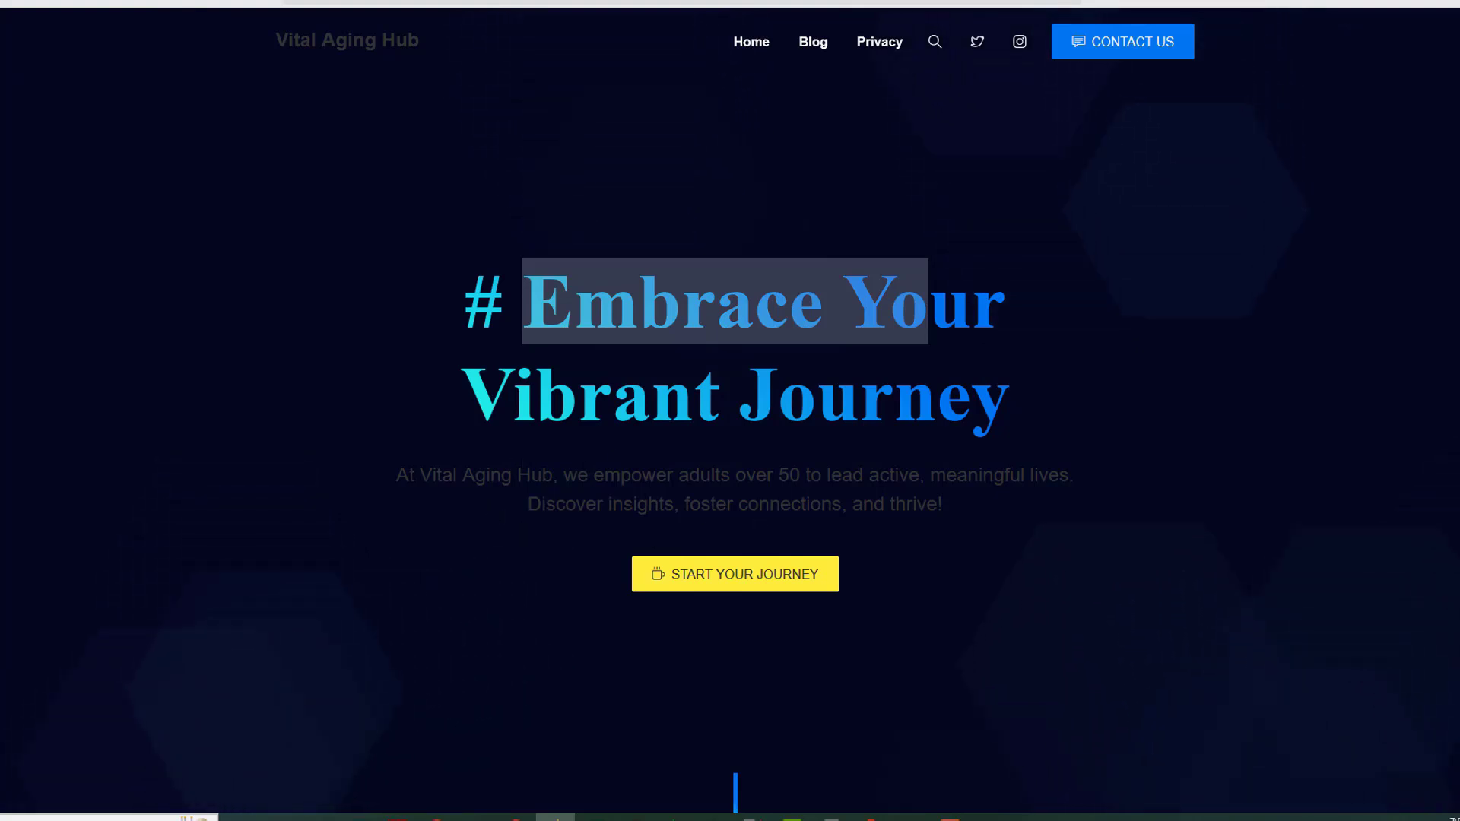
left_click_drag(779, 476, 925, 475)
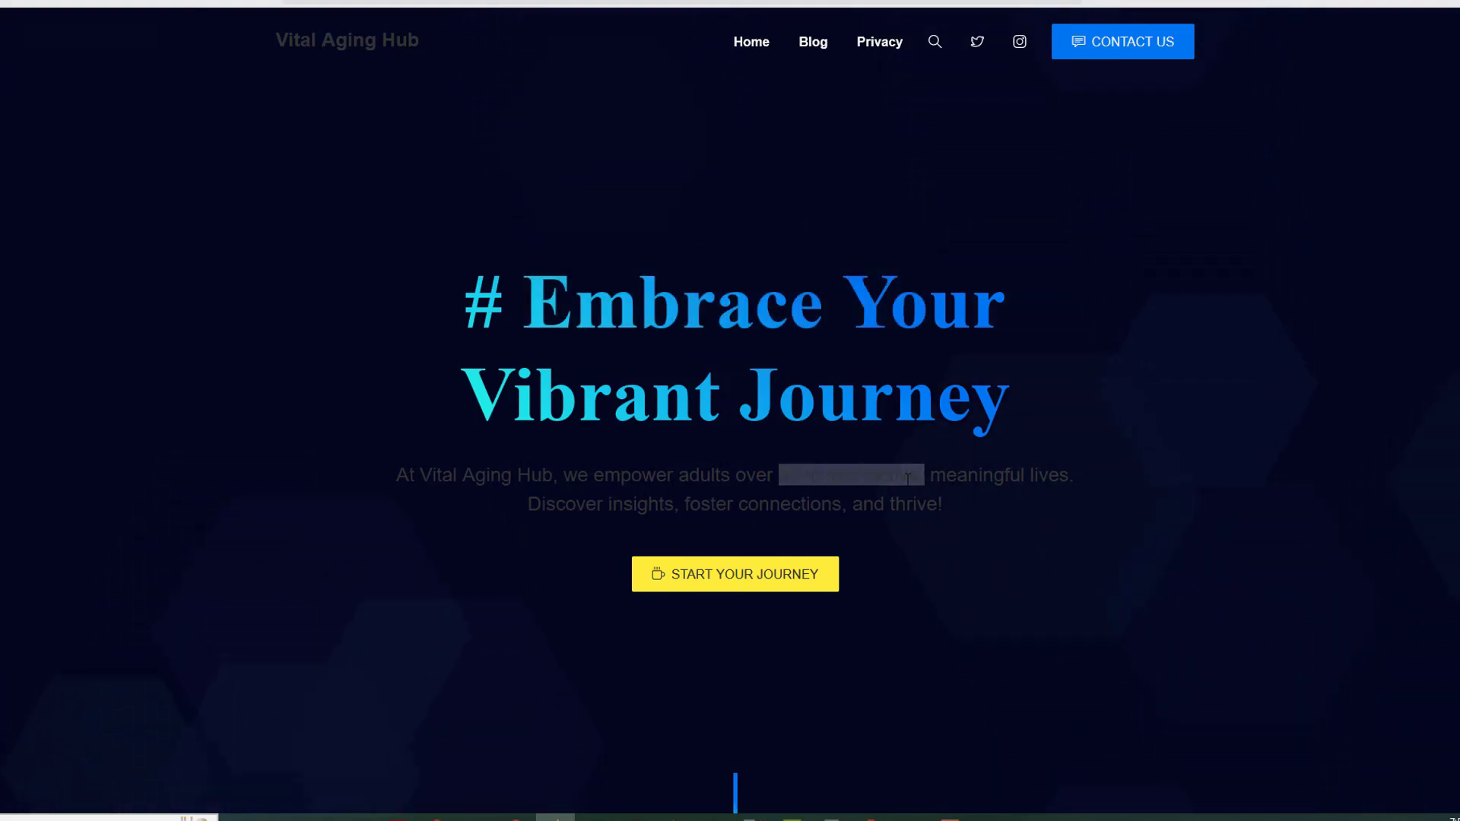
scroll(907, 478, "down", 8)
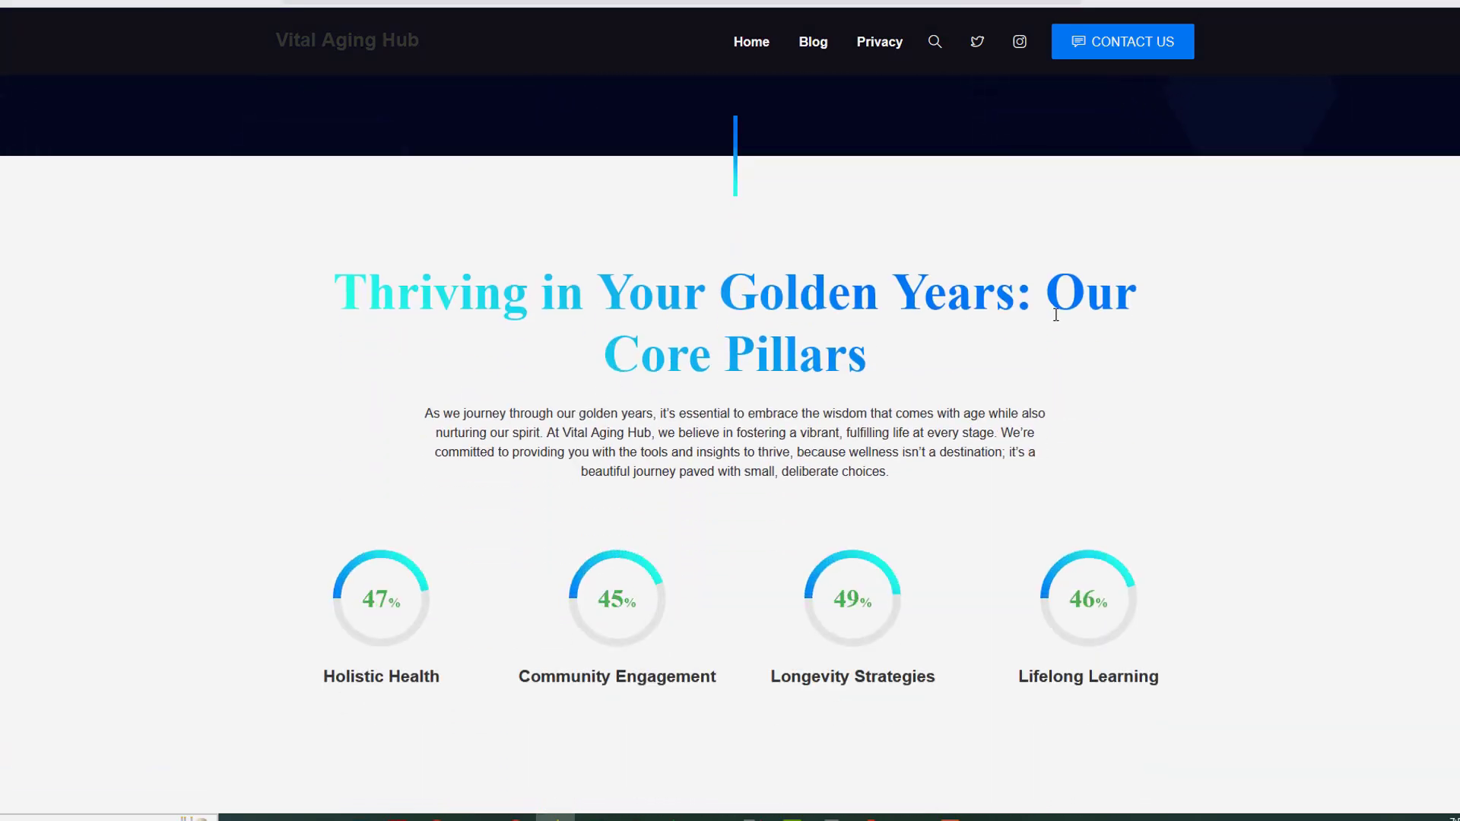
scroll(643, 479, "down", 6)
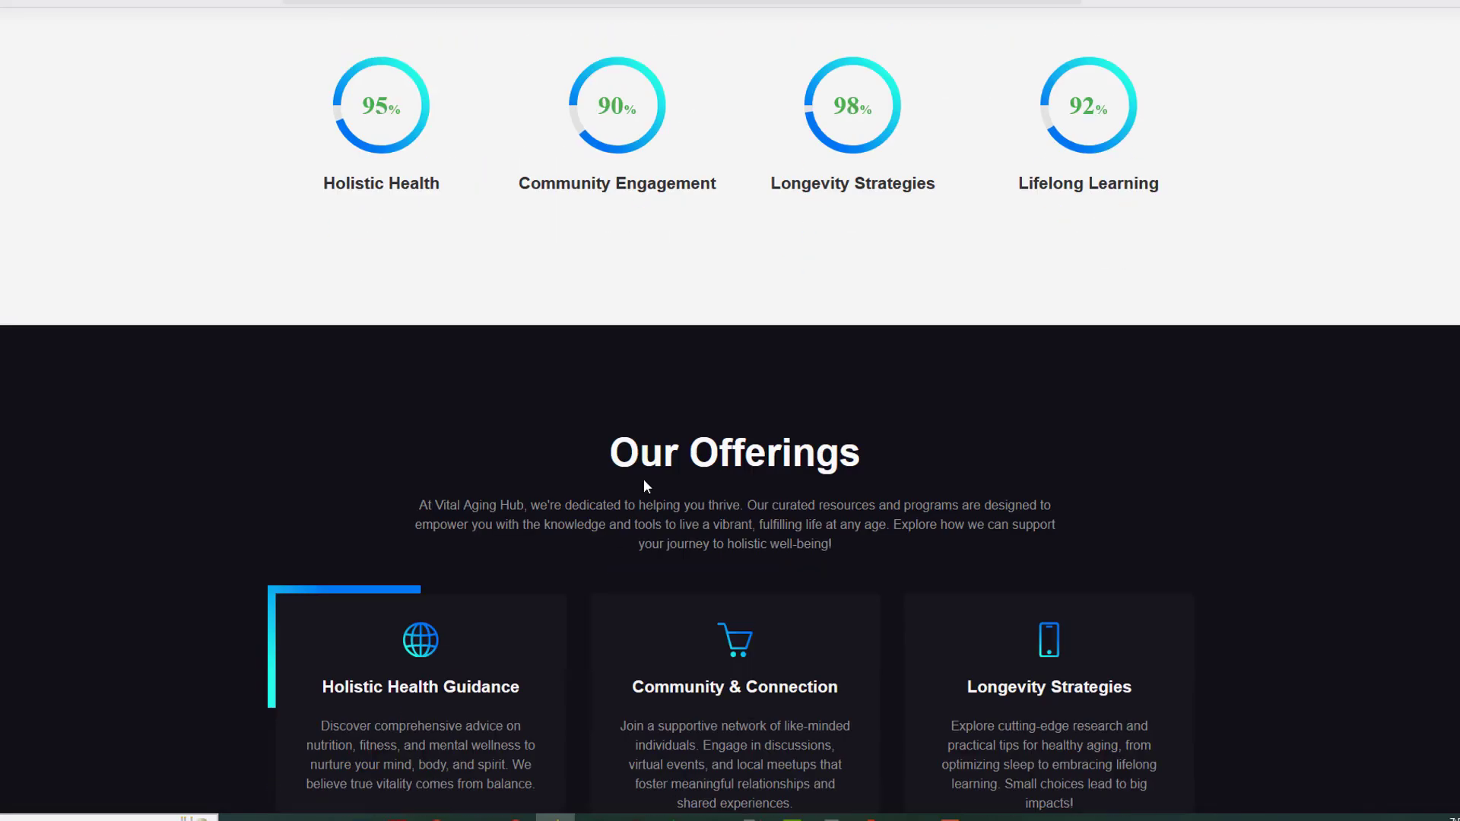
scroll(644, 479, "down", 4)
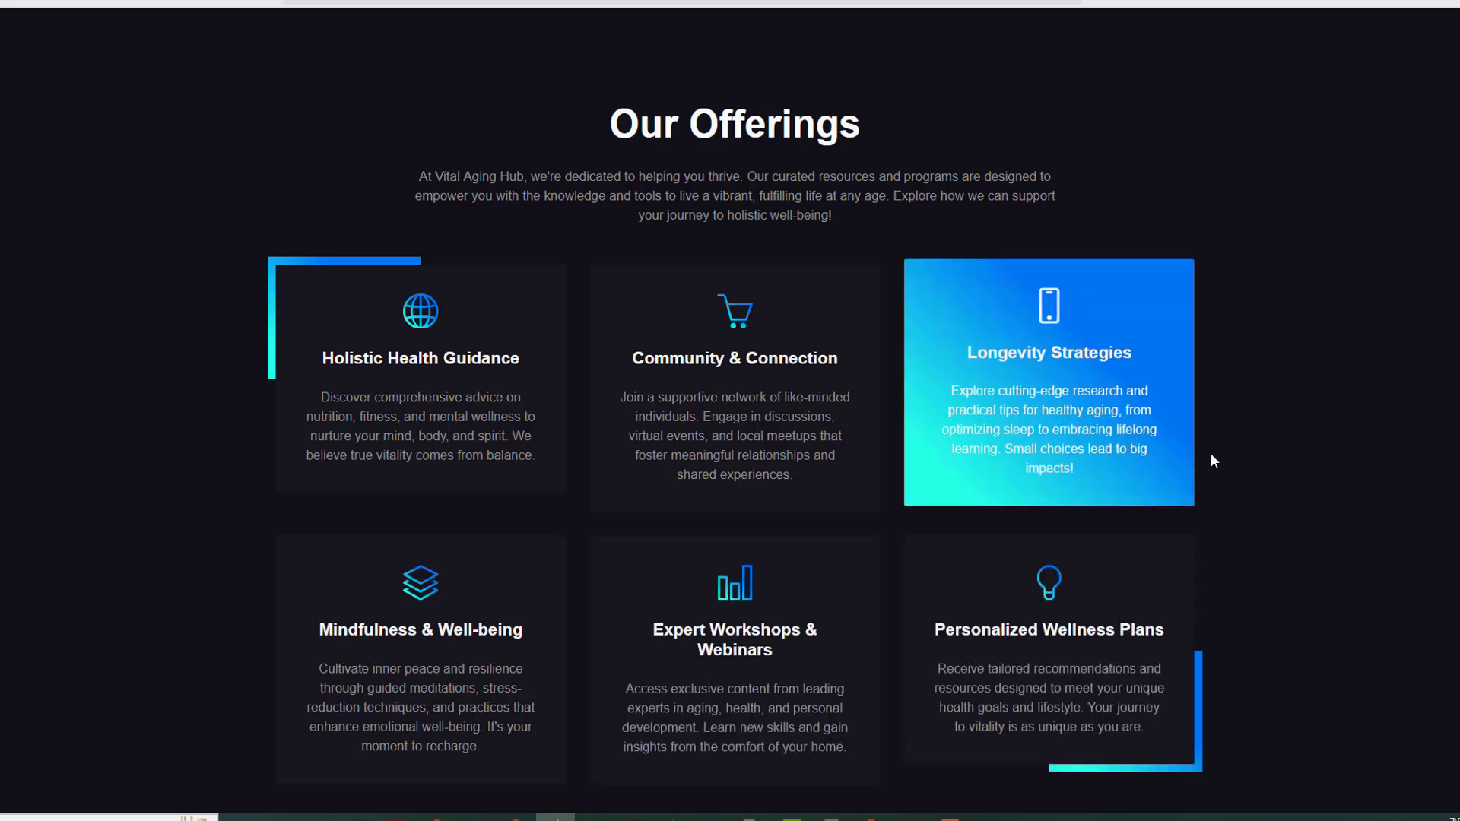
scroll(1262, 545, "down", 4)
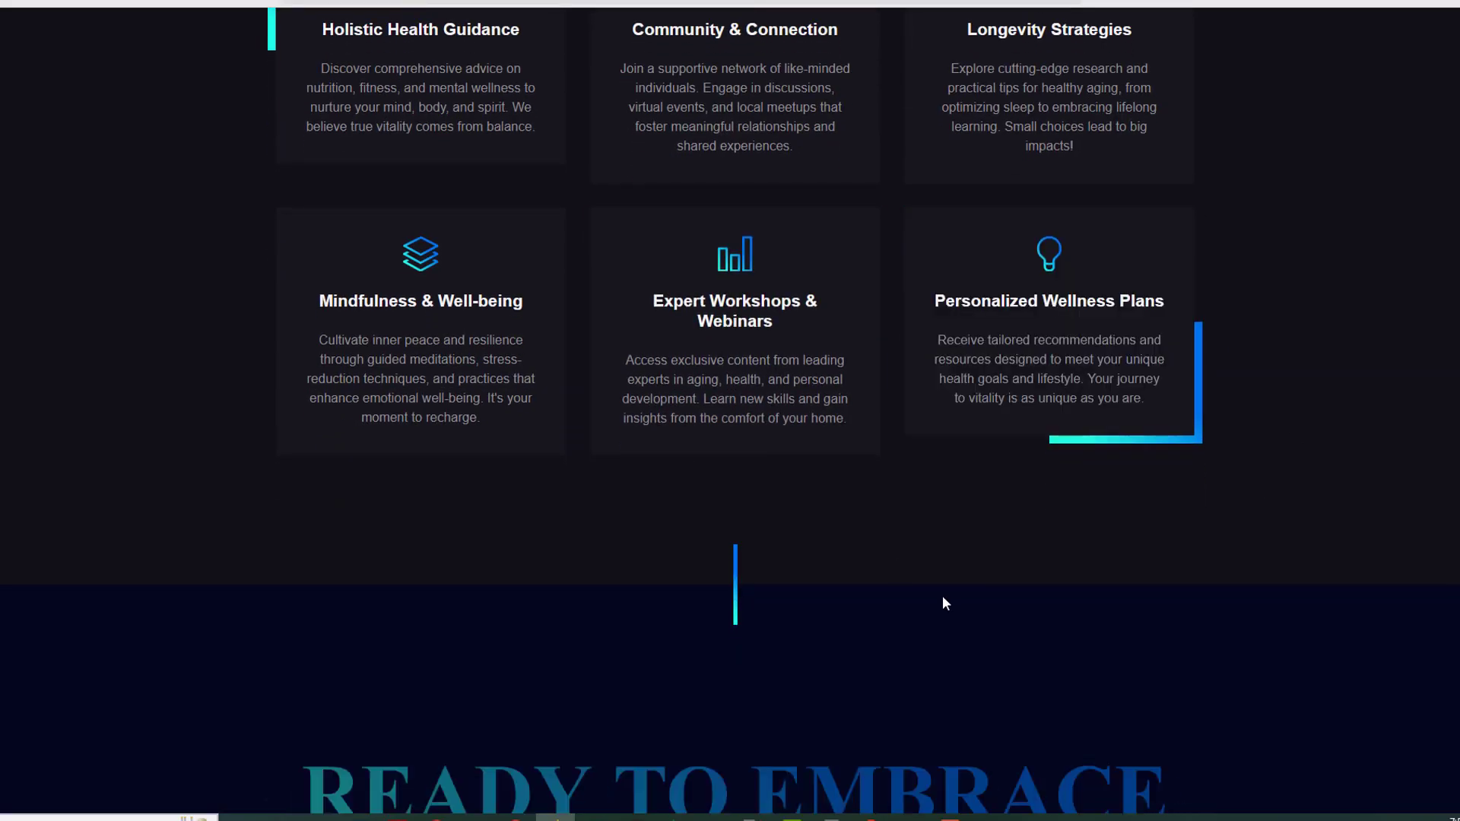
scroll(945, 603, "down", 12)
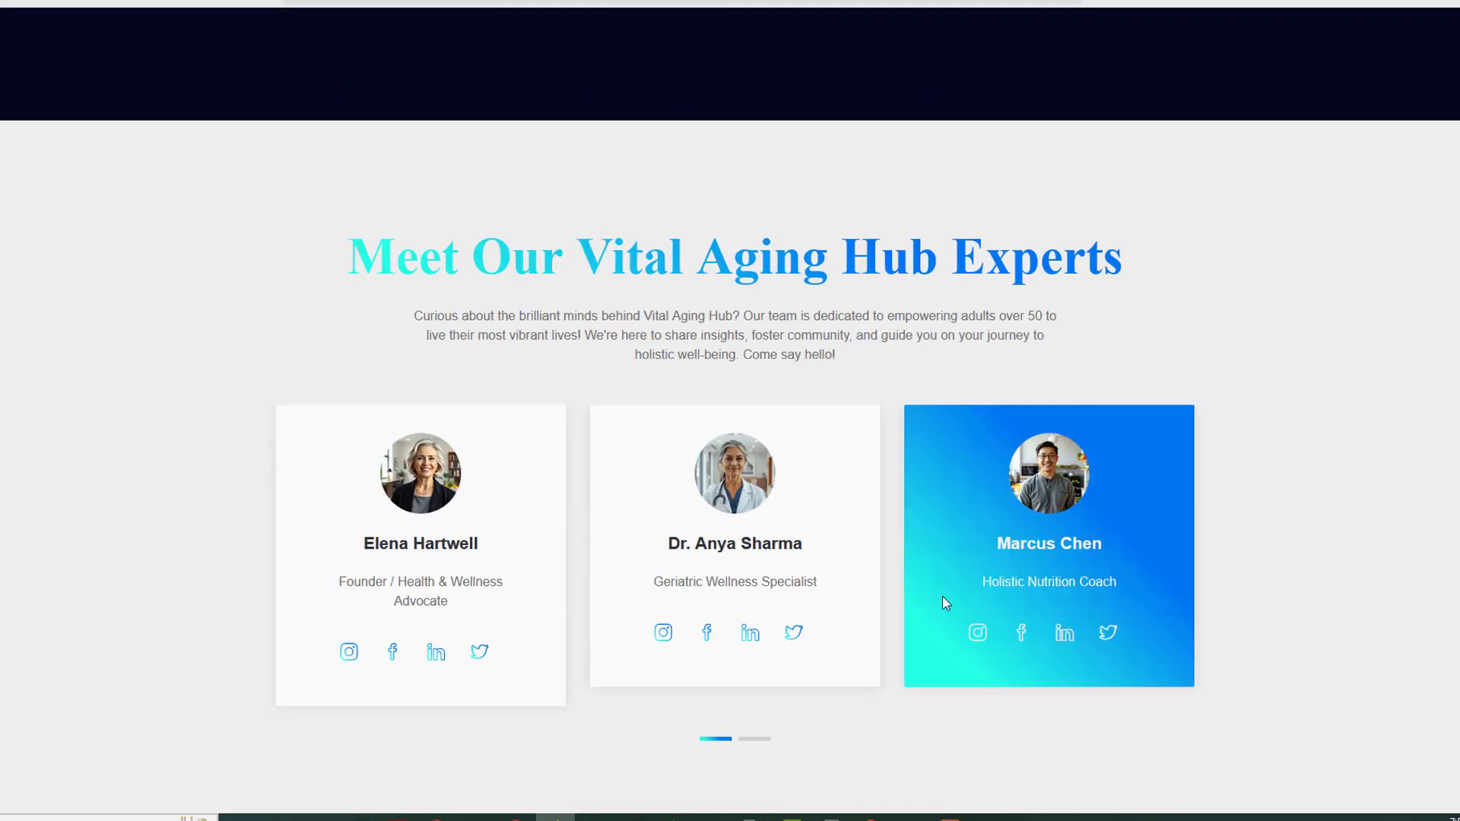
scroll(945, 603, "down", 15)
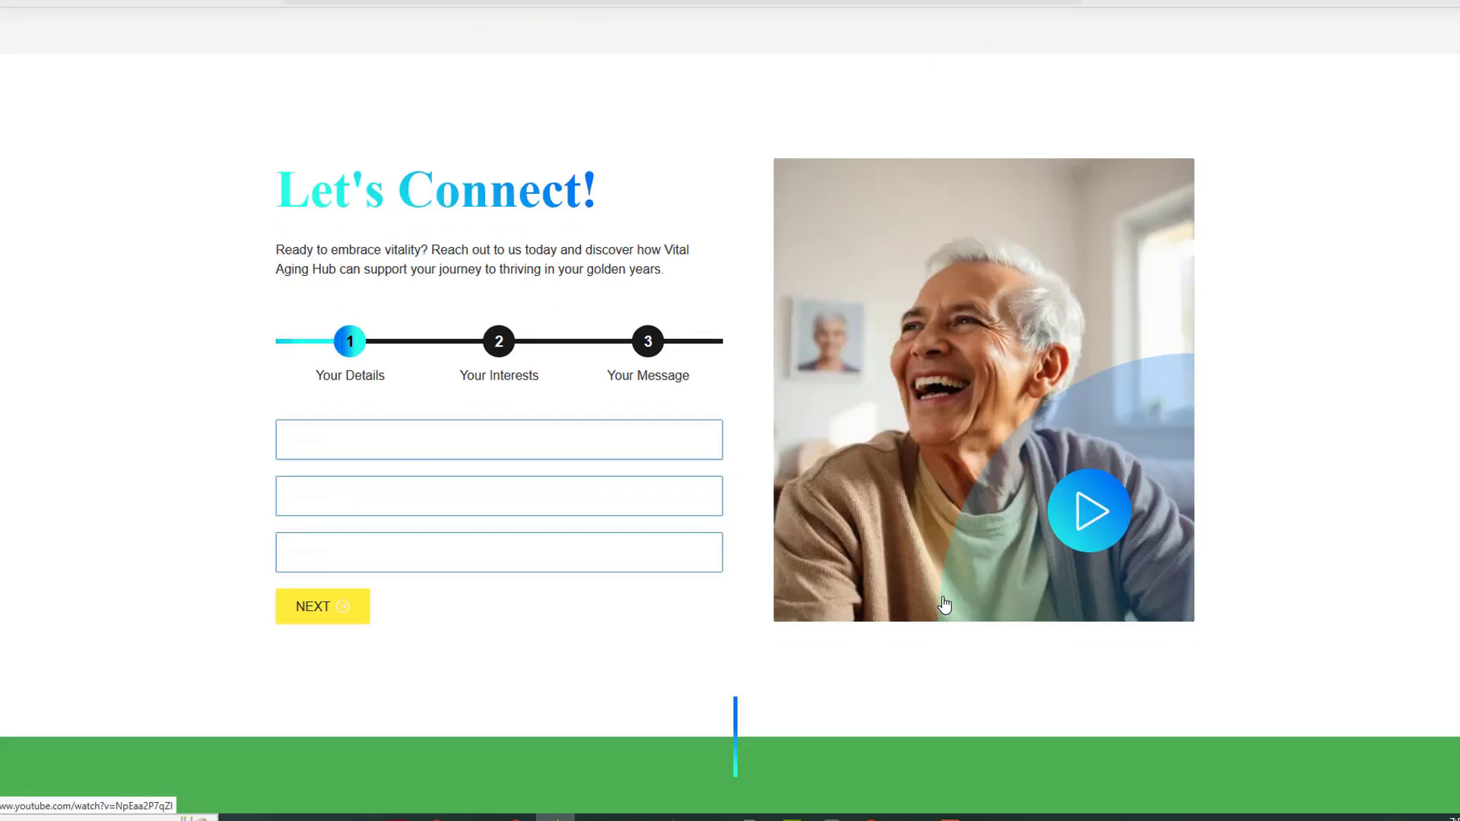
scroll(945, 605, "down", 6)
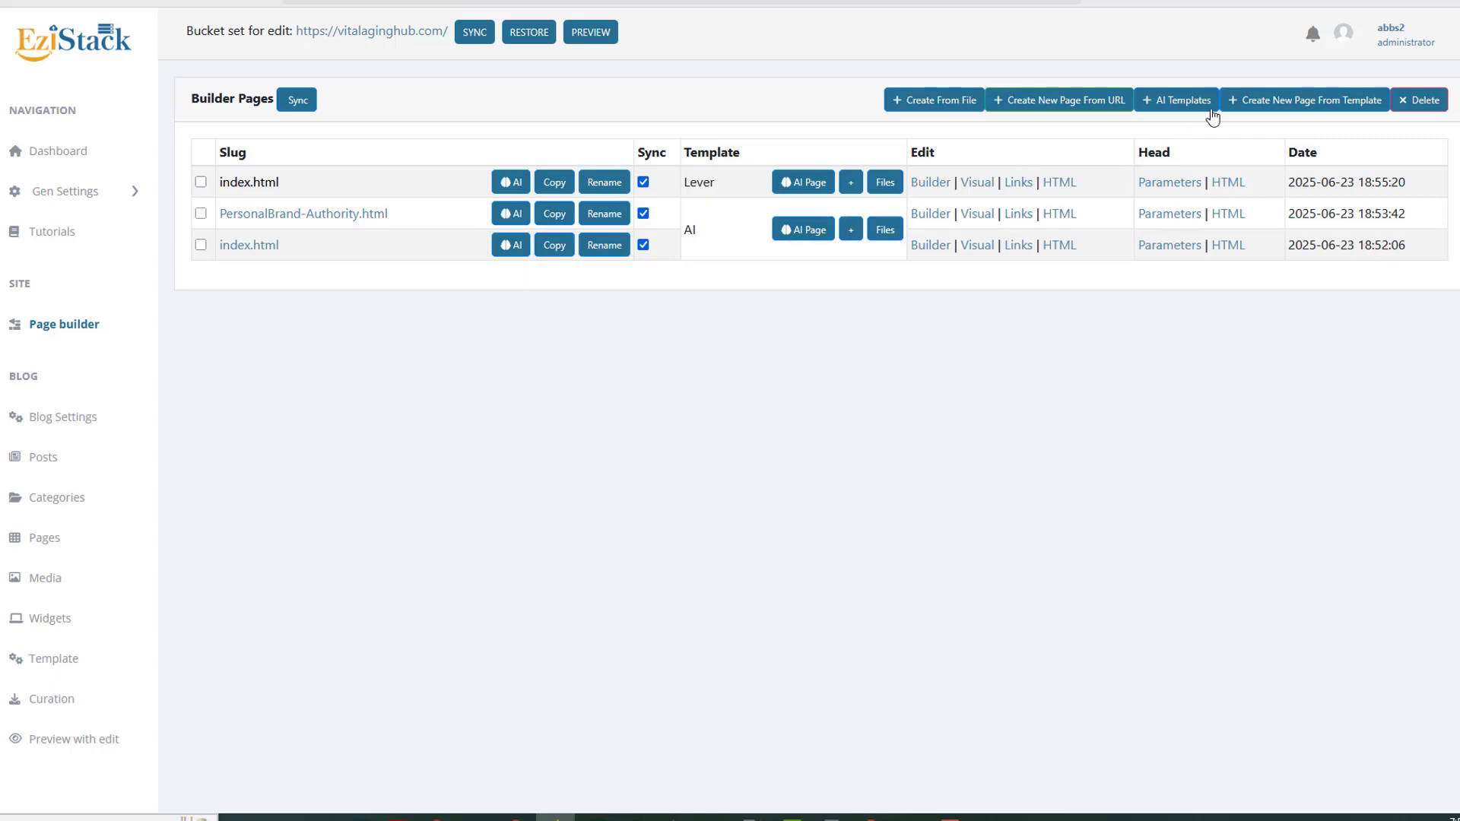
Step: Open the gallery for creating a new page from a template and browse its designs from Bare through Stylish-portfolio
left_click(1301, 105)
scroll(573, 287, "down", 3)
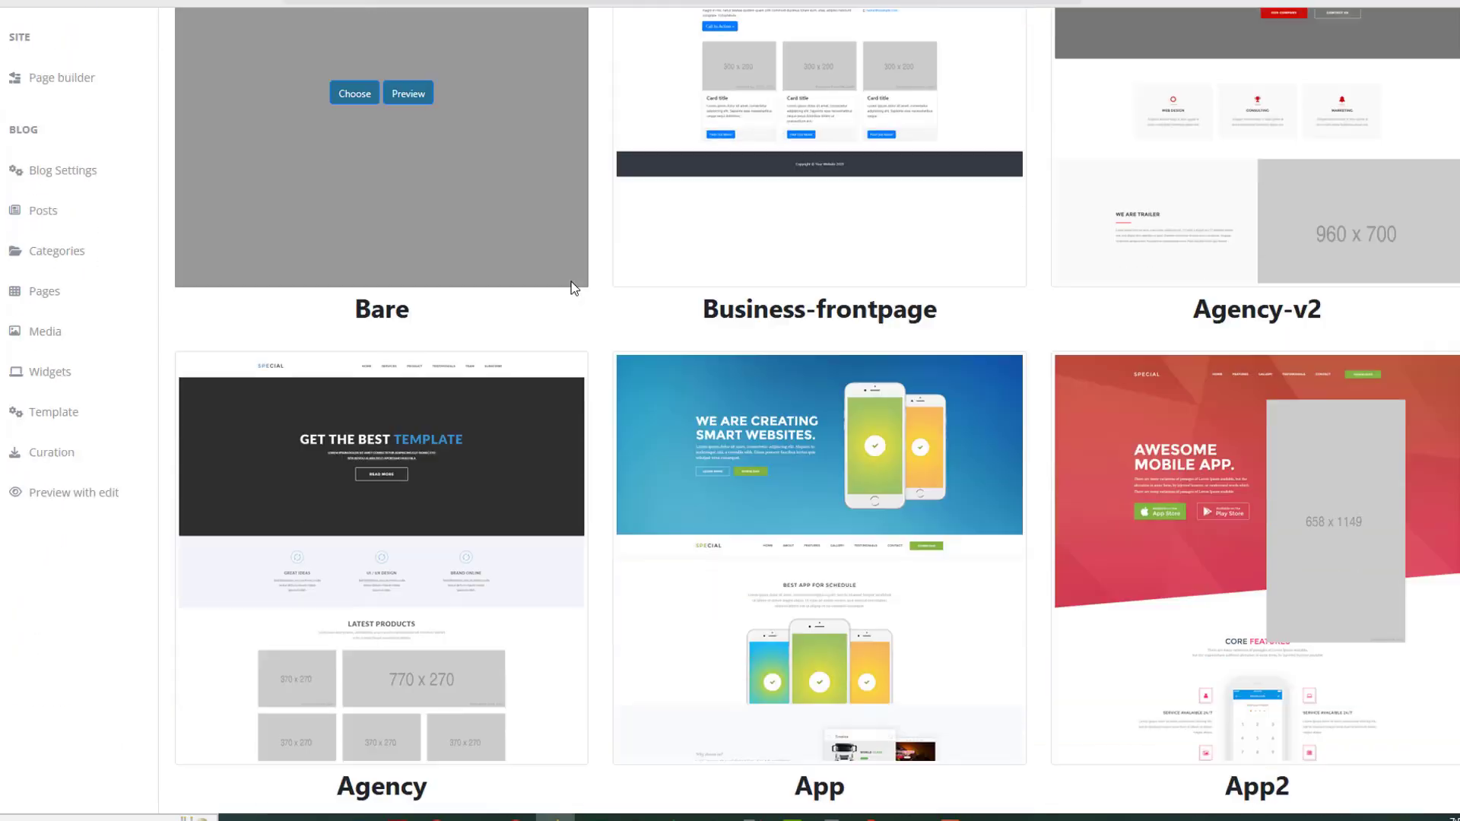
scroll(573, 287, "down", 20)
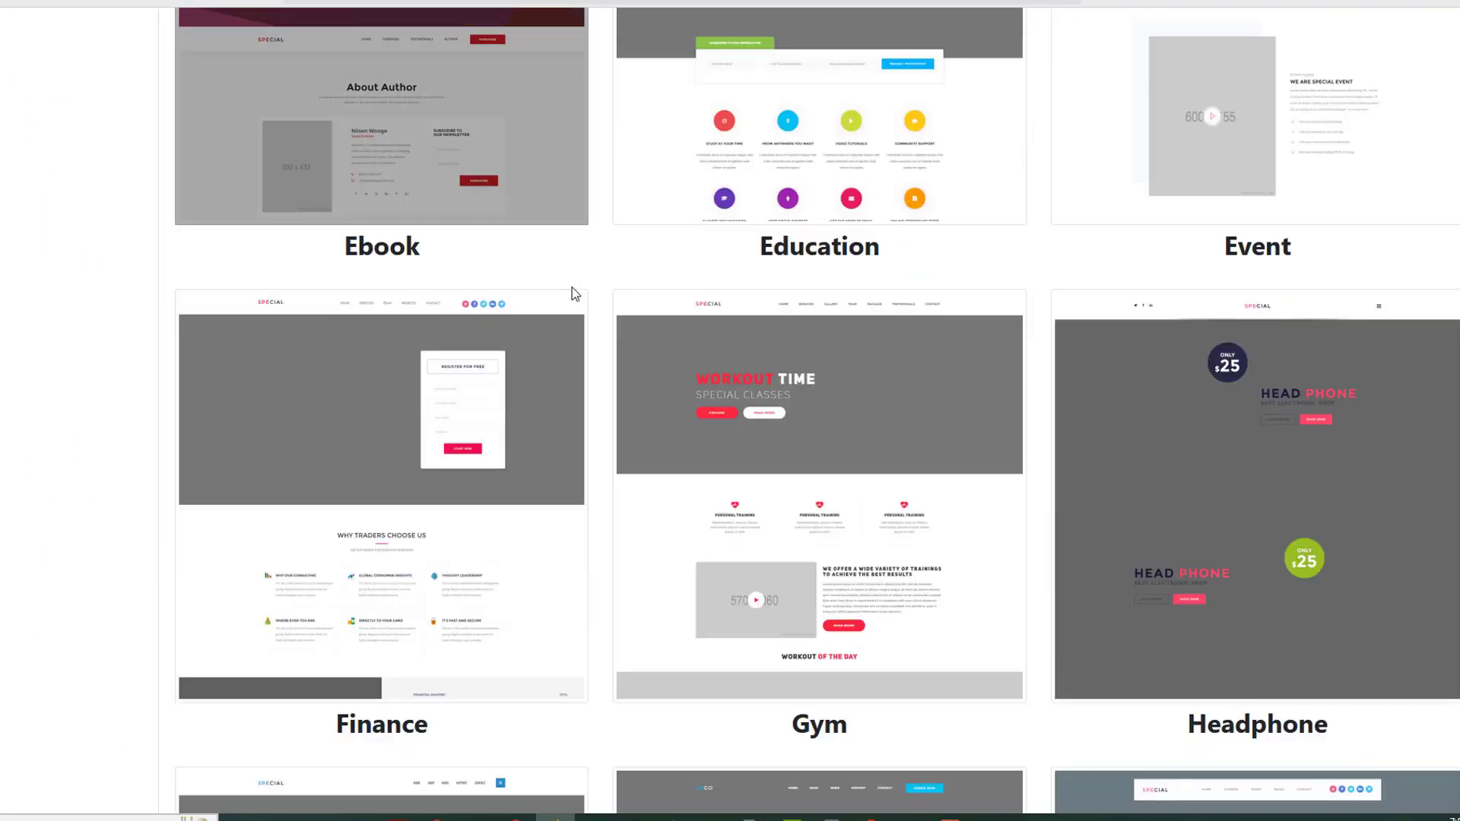
scroll(572, 286, "down", 20)
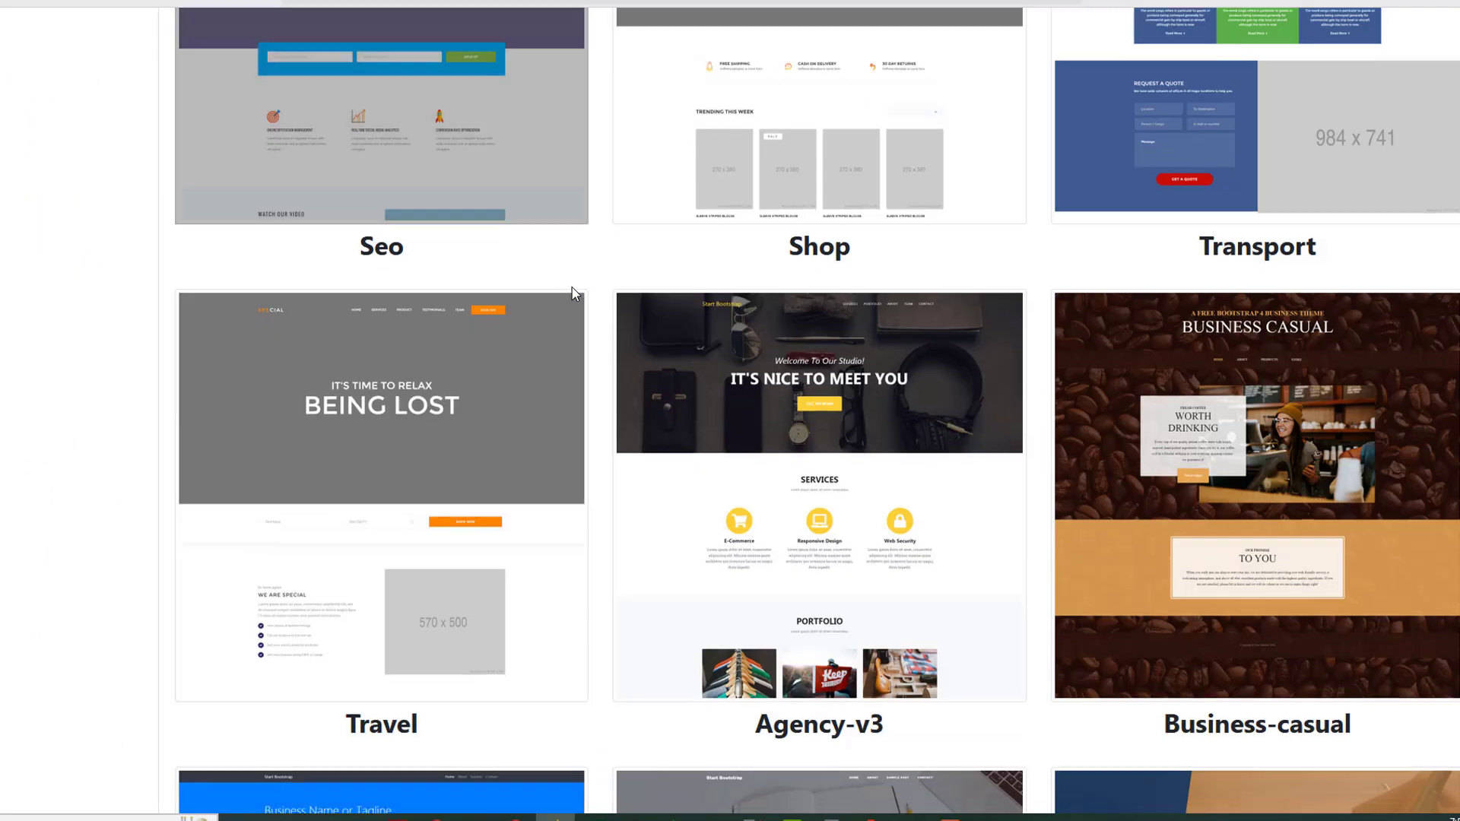
scroll(572, 294, "down", 20)
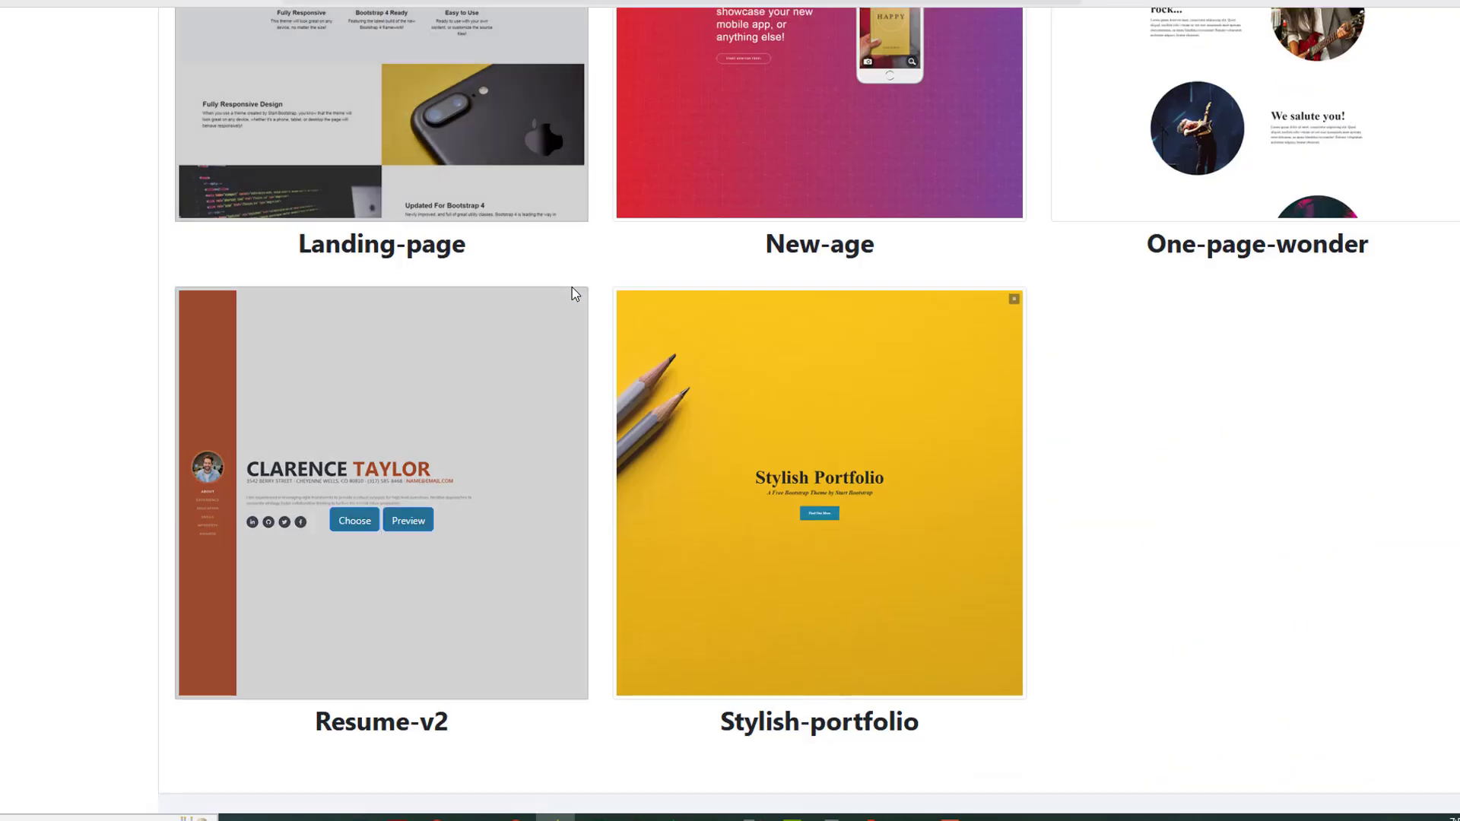
Step: Go back from the template gallery and reload the expired previous page, agreeing to resend its form data
mouse_move(439, 150)
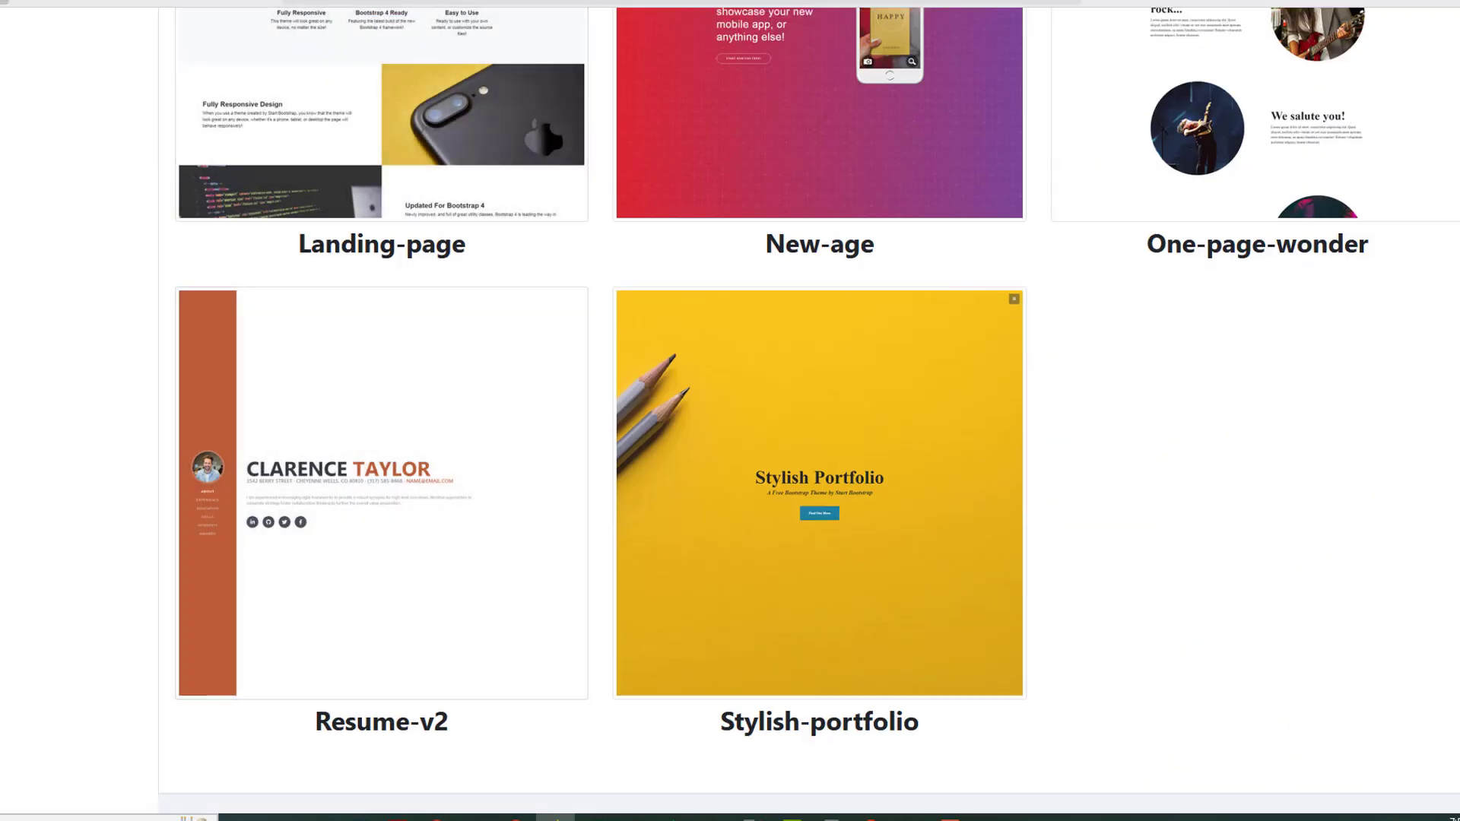
key("alt+Left")
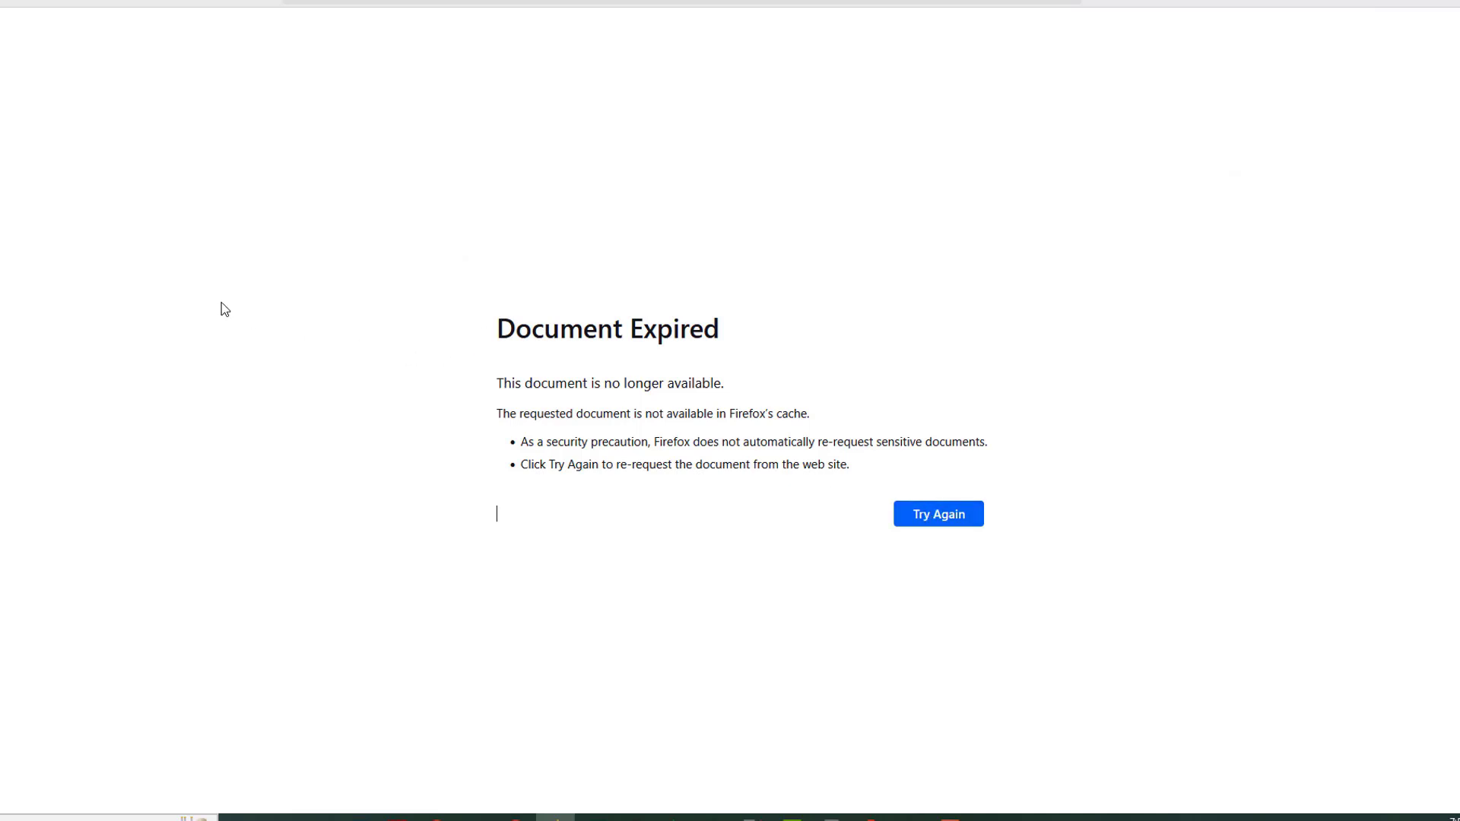
key("F5")
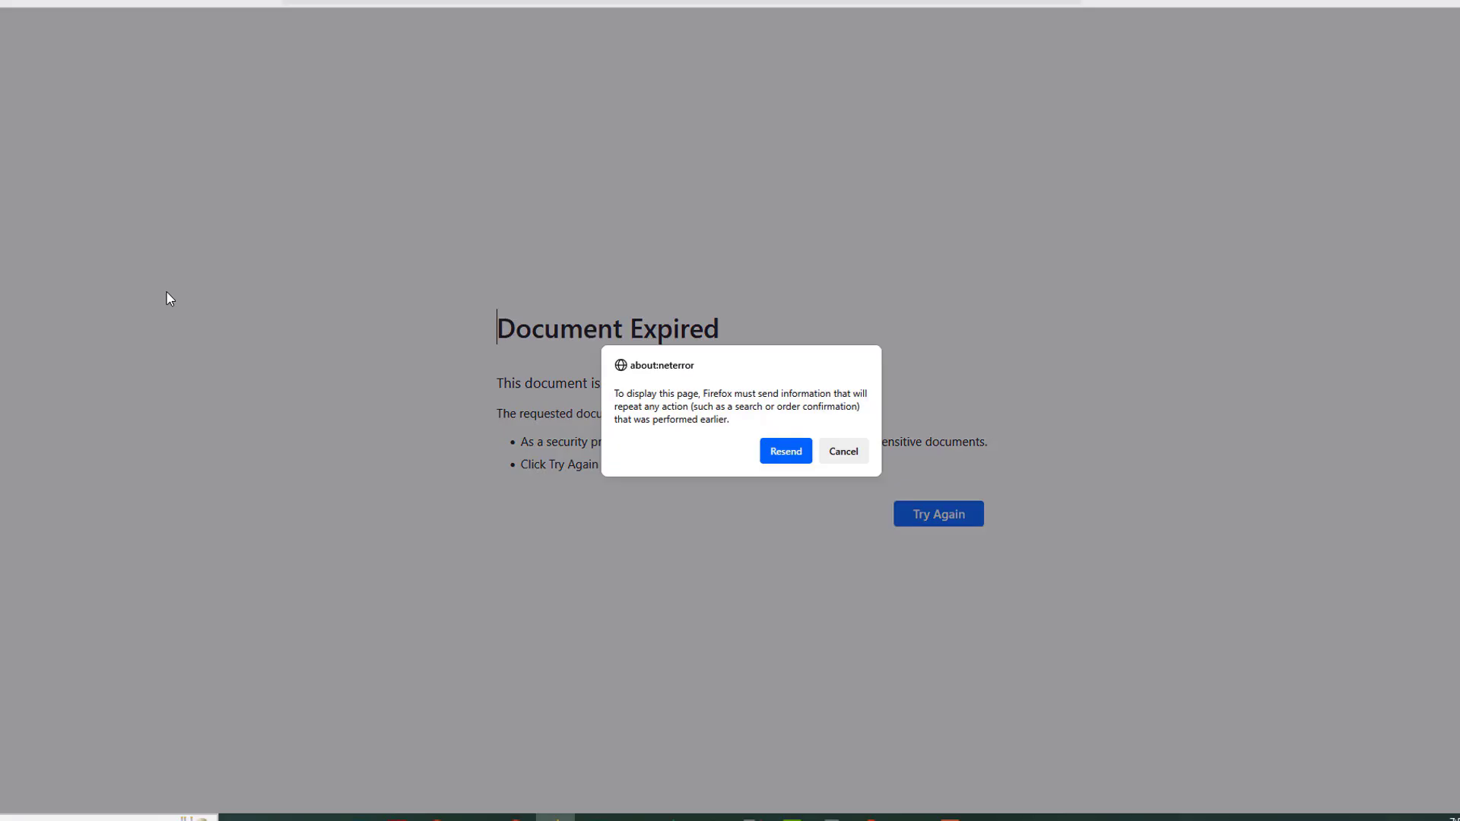
left_click(783, 453)
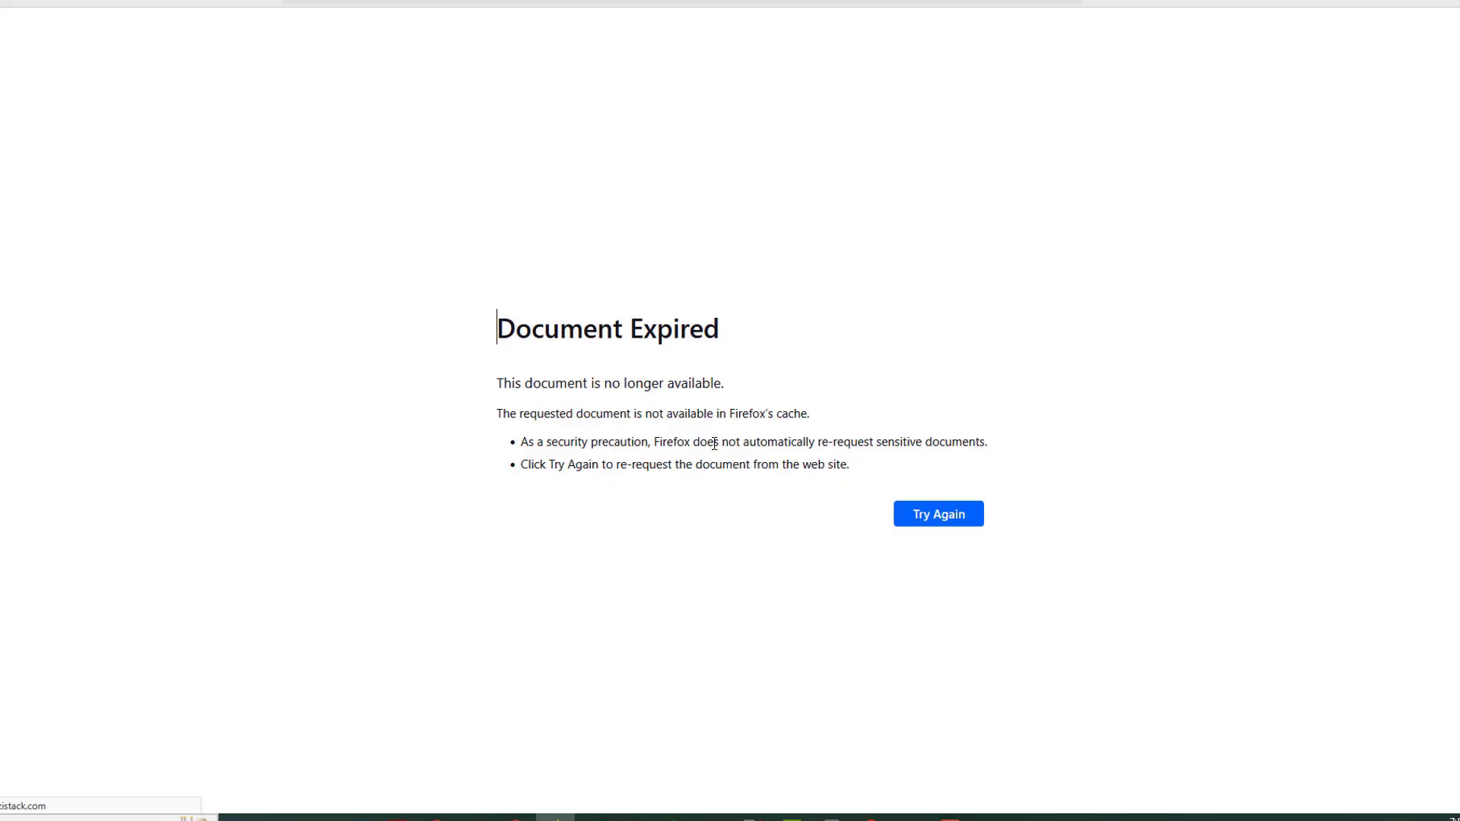